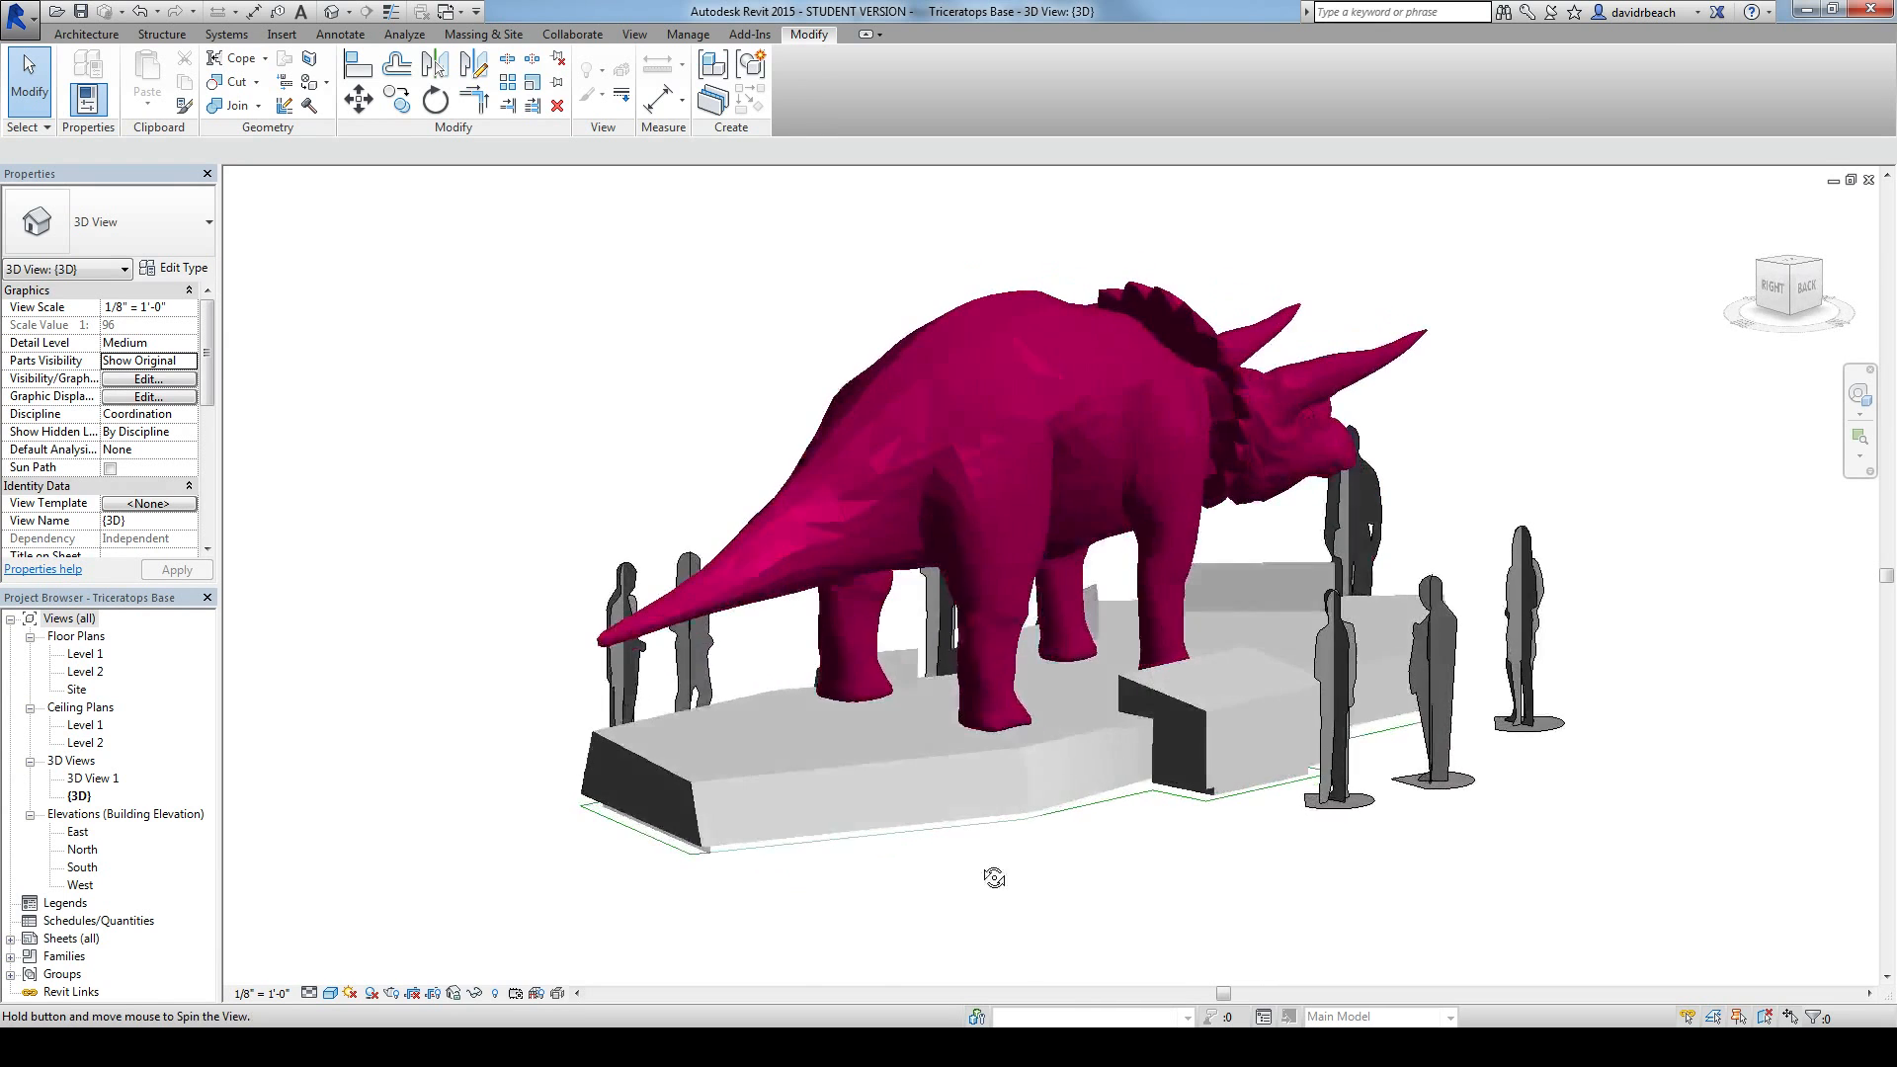
# Step: Examine the magenta triceratops, its stepped base and the surrounding human figures from the front, back and sides
pyautogui.keyDown('shift'); pyautogui.moveTo(1647, 849); pyautogui.dragTo(781, 827, button='middle'); pyautogui.keyUp('shift')
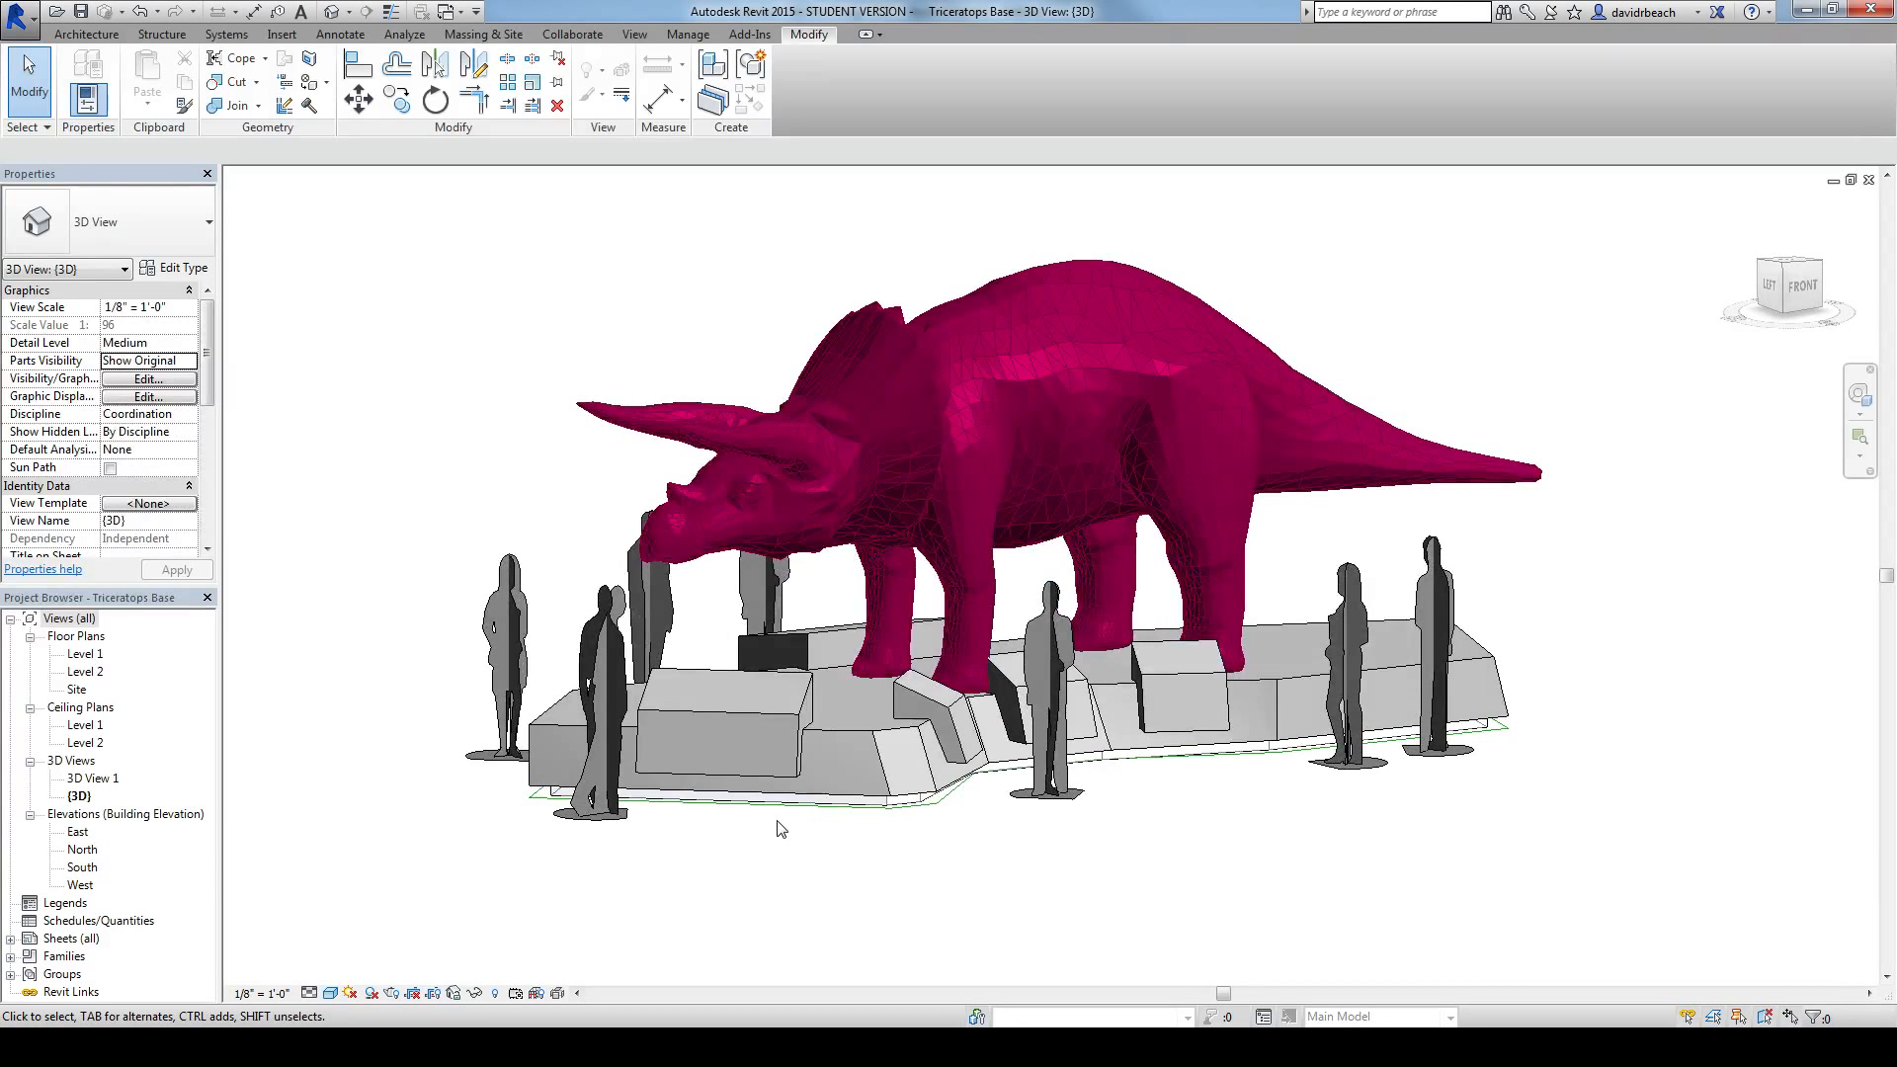
pyautogui.keyDown('shift'); pyautogui.moveTo(1456, 880); pyautogui.dragTo(1825, 901, button='middle'); pyautogui.keyUp('shift')
pyautogui.keyDown('shift'); pyautogui.moveTo(820, 888); pyautogui.dragTo(1423, 770, button='middle'); pyautogui.keyUp('shift')
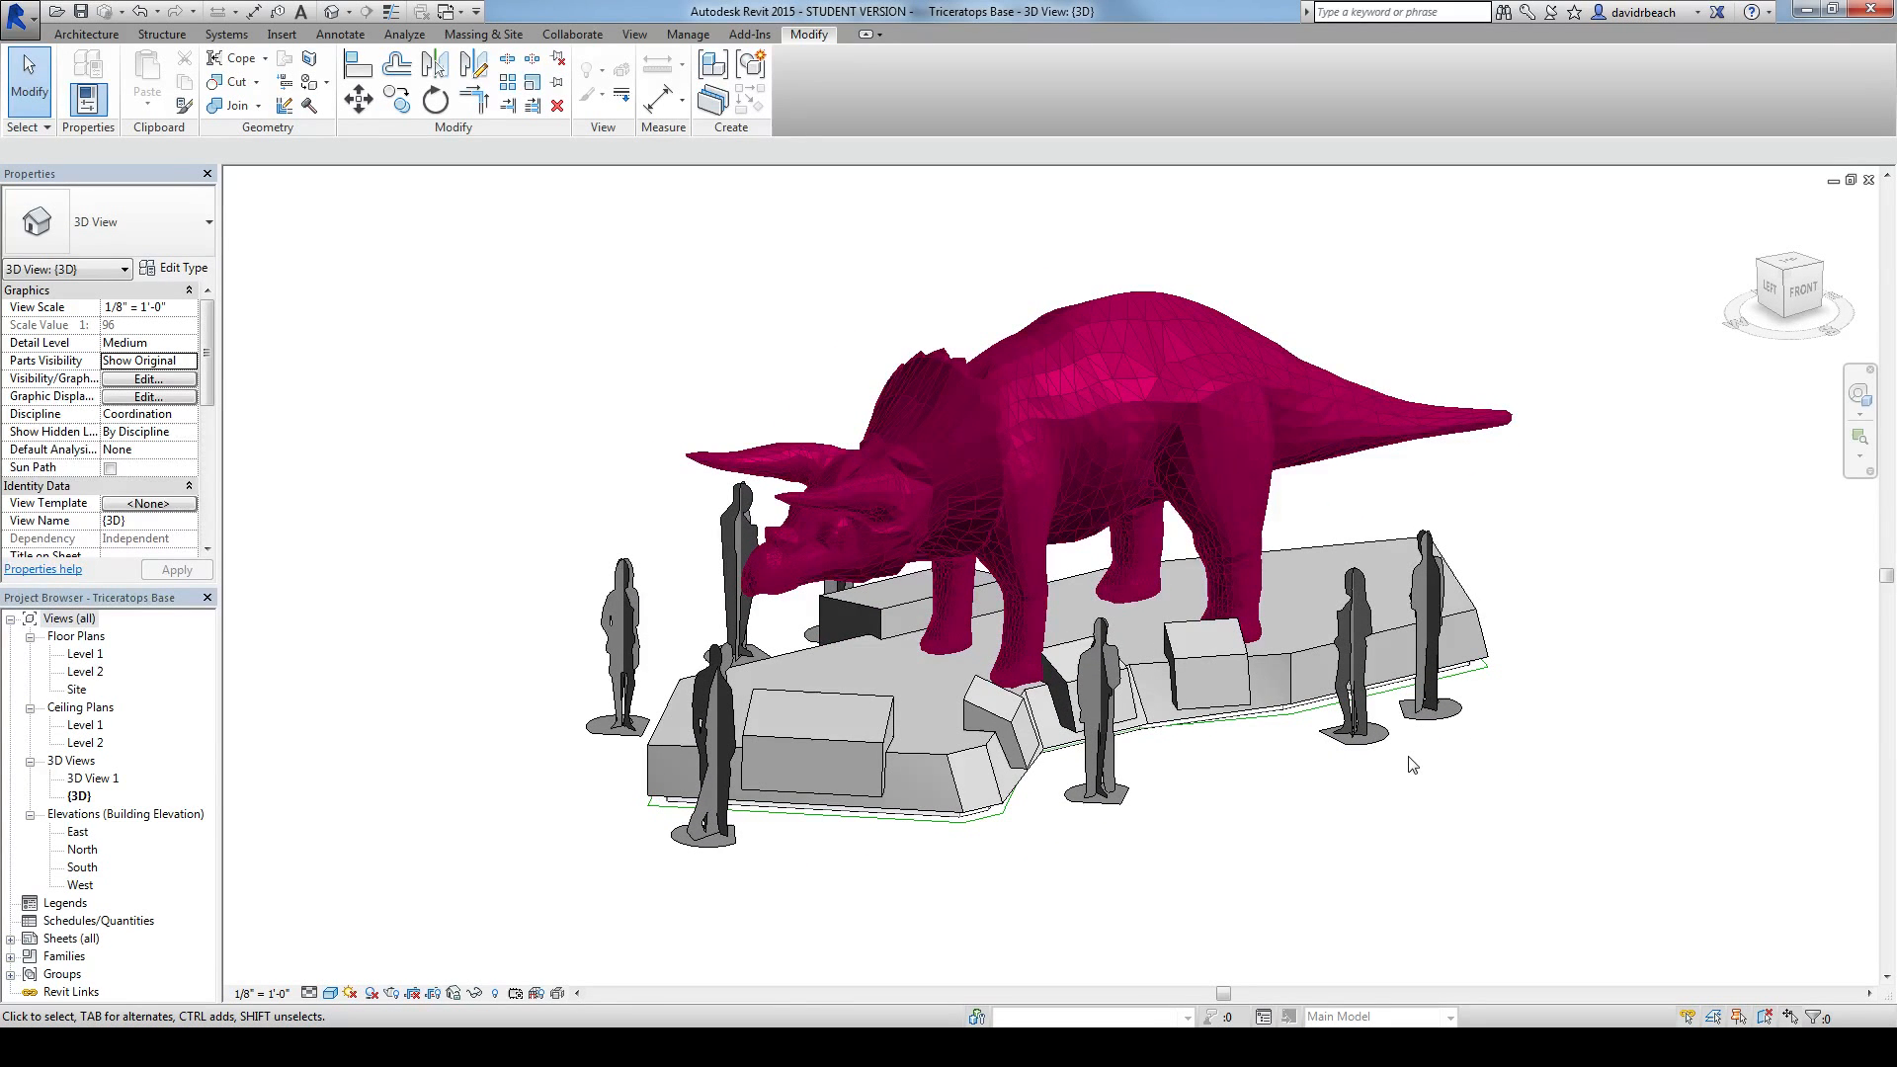
pyautogui.keyDown('shift'); pyautogui.moveTo(1488, 796); pyautogui.dragTo(666, 770, button='middle'); pyautogui.keyUp('shift')
pyautogui.keyDown('shift'); pyautogui.moveTo(1353, 843); pyautogui.dragTo(1596, 973, button='middle'); pyautogui.keyUp('shift')
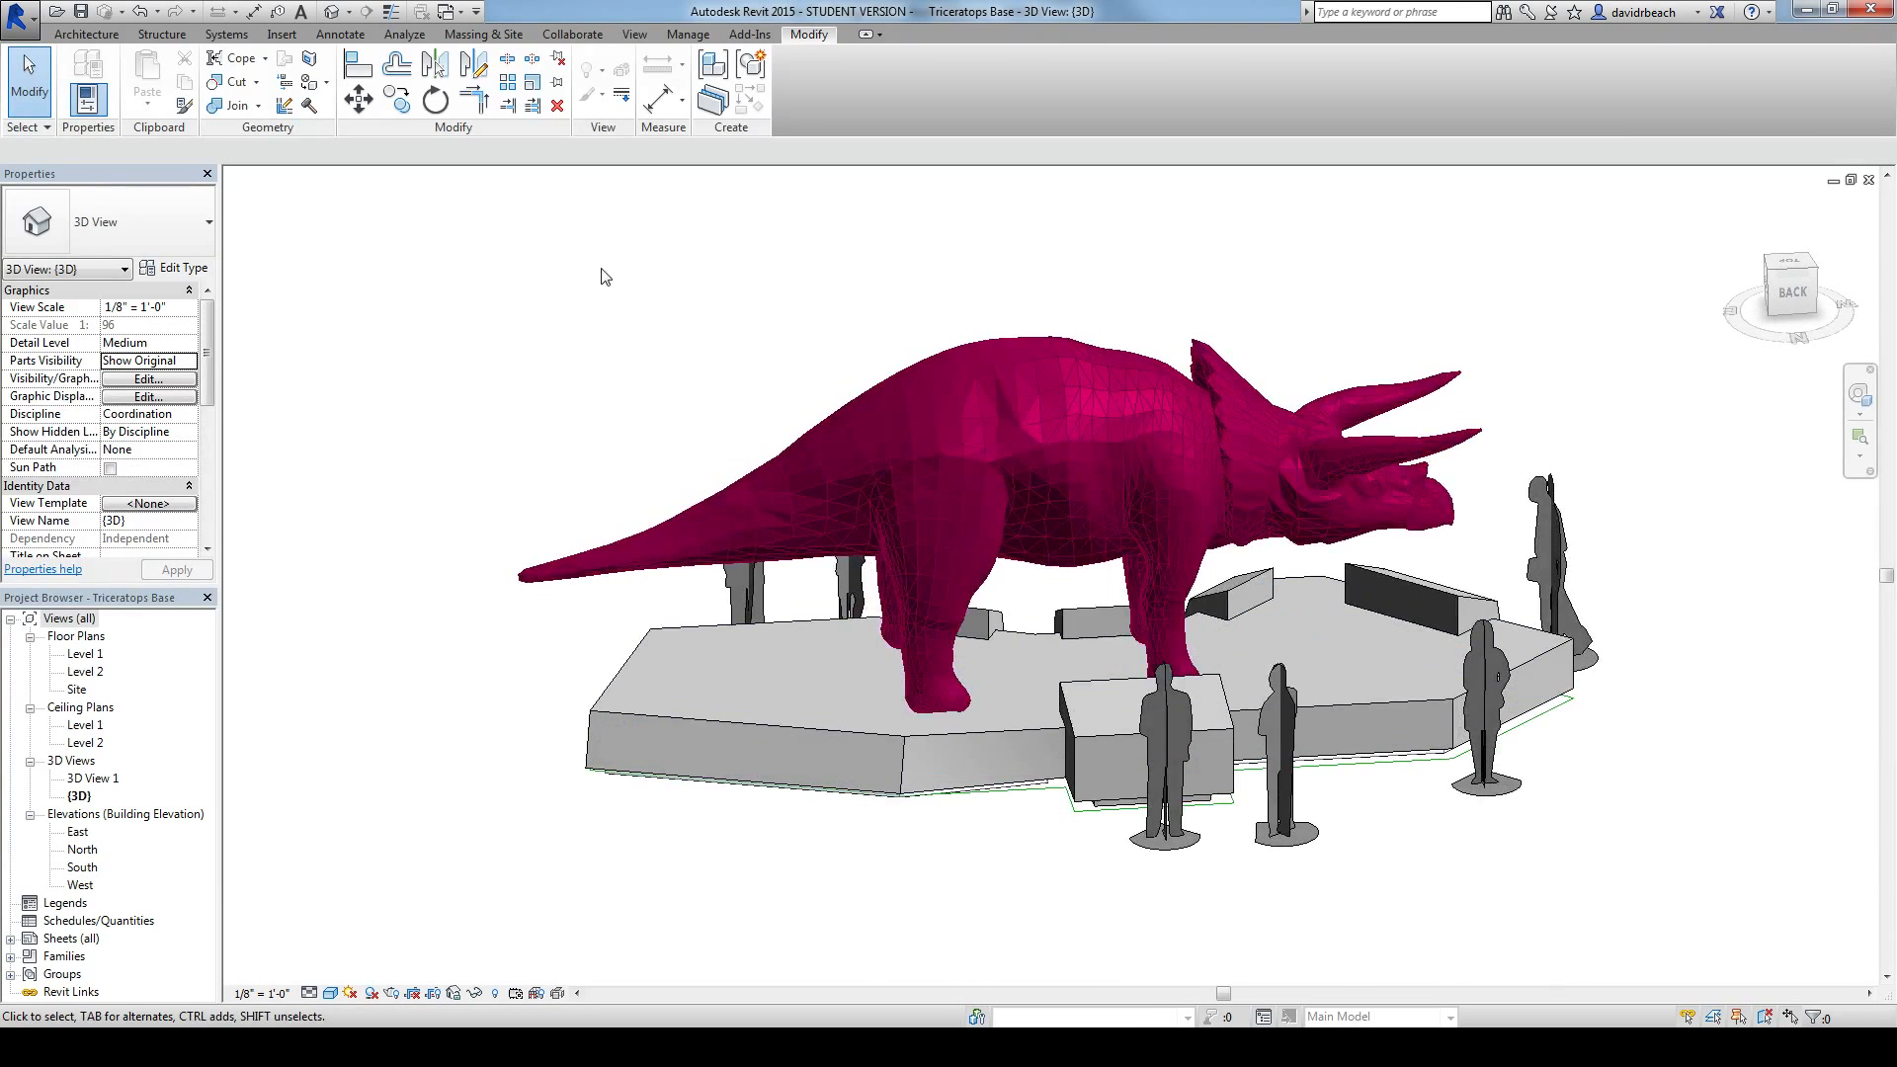
pyautogui.scroll(3, 889, 345)
pyautogui.keyDown('shift'); pyautogui.moveTo(1390, 939); pyautogui.dragTo(923, 803, button='middle'); pyautogui.keyUp('shift')
pyautogui.keyDown('shift'); pyautogui.moveTo(1037, 859); pyautogui.dragTo(720, 901, button='middle'); pyautogui.keyUp('shift')
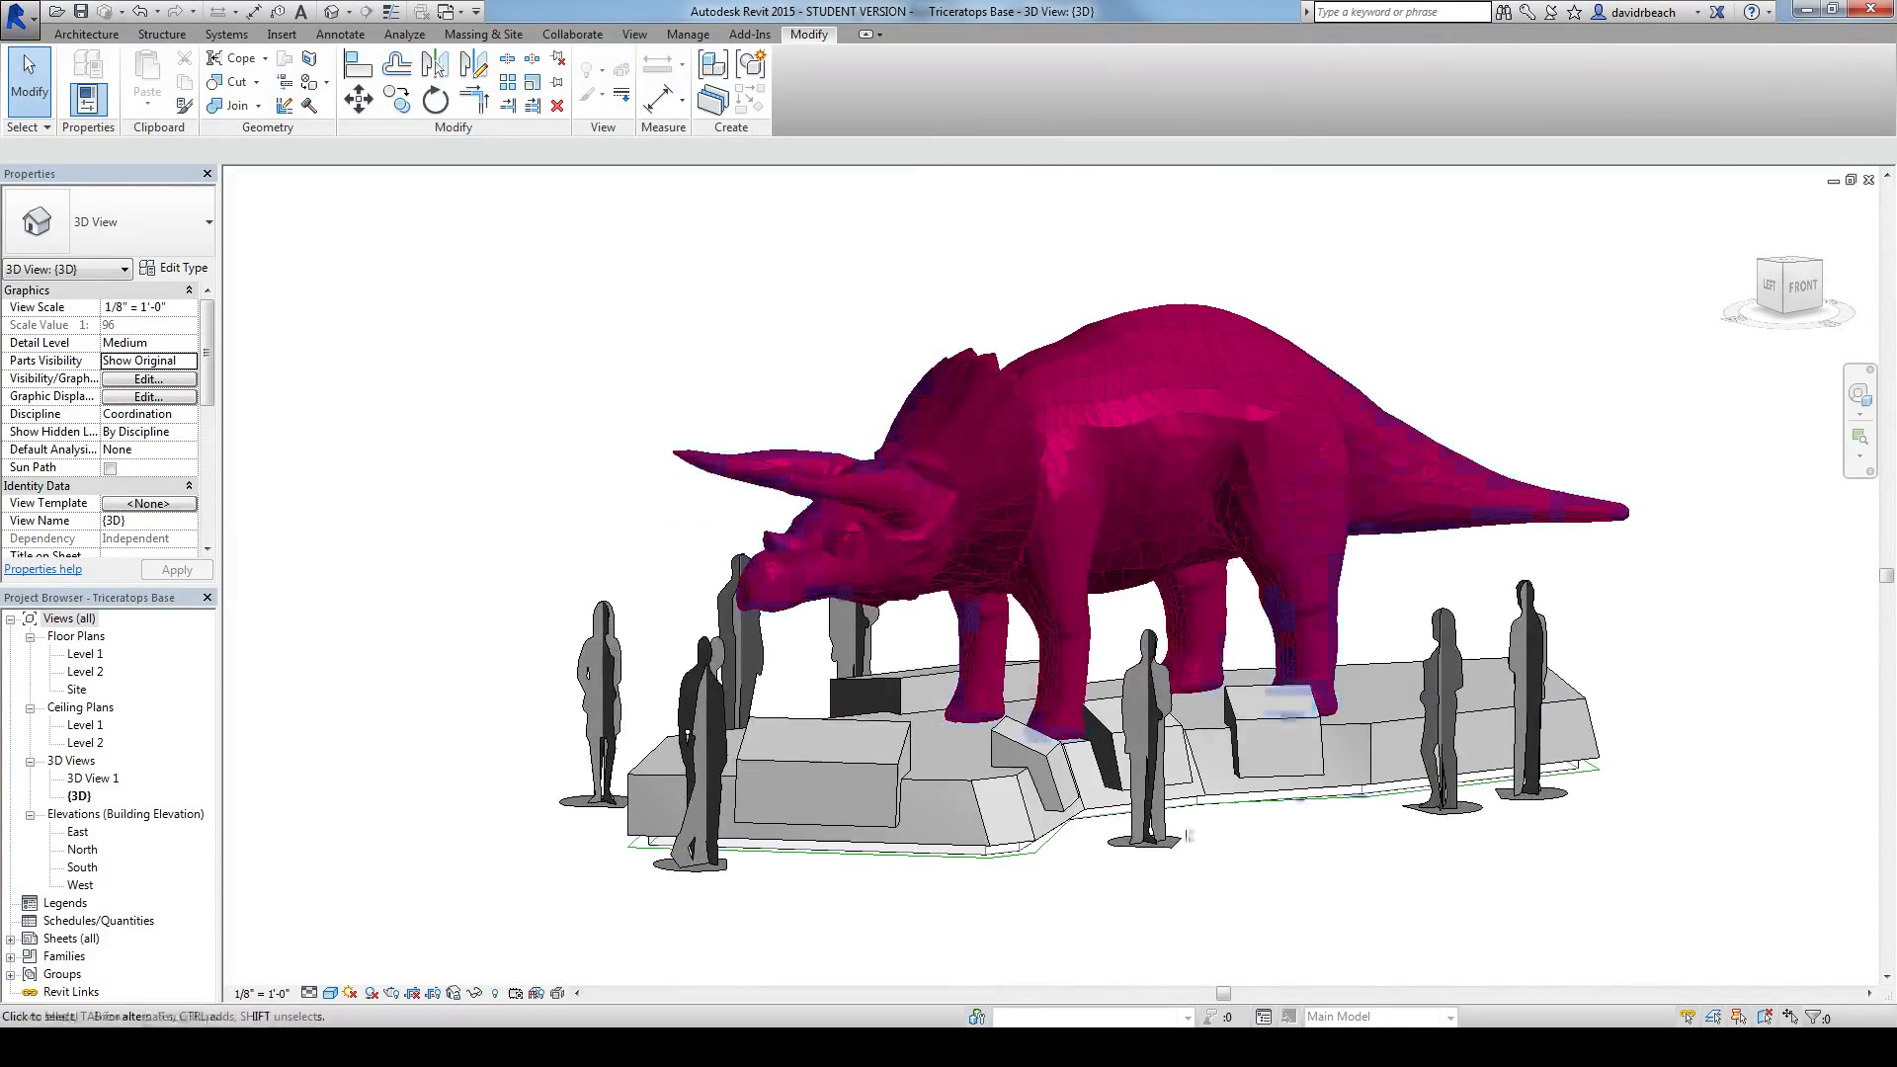
pyautogui.keyDown('shift'); pyautogui.moveTo(1657, 775); pyautogui.dragTo(910, 901, button='middle'); pyautogui.keyUp('shift')
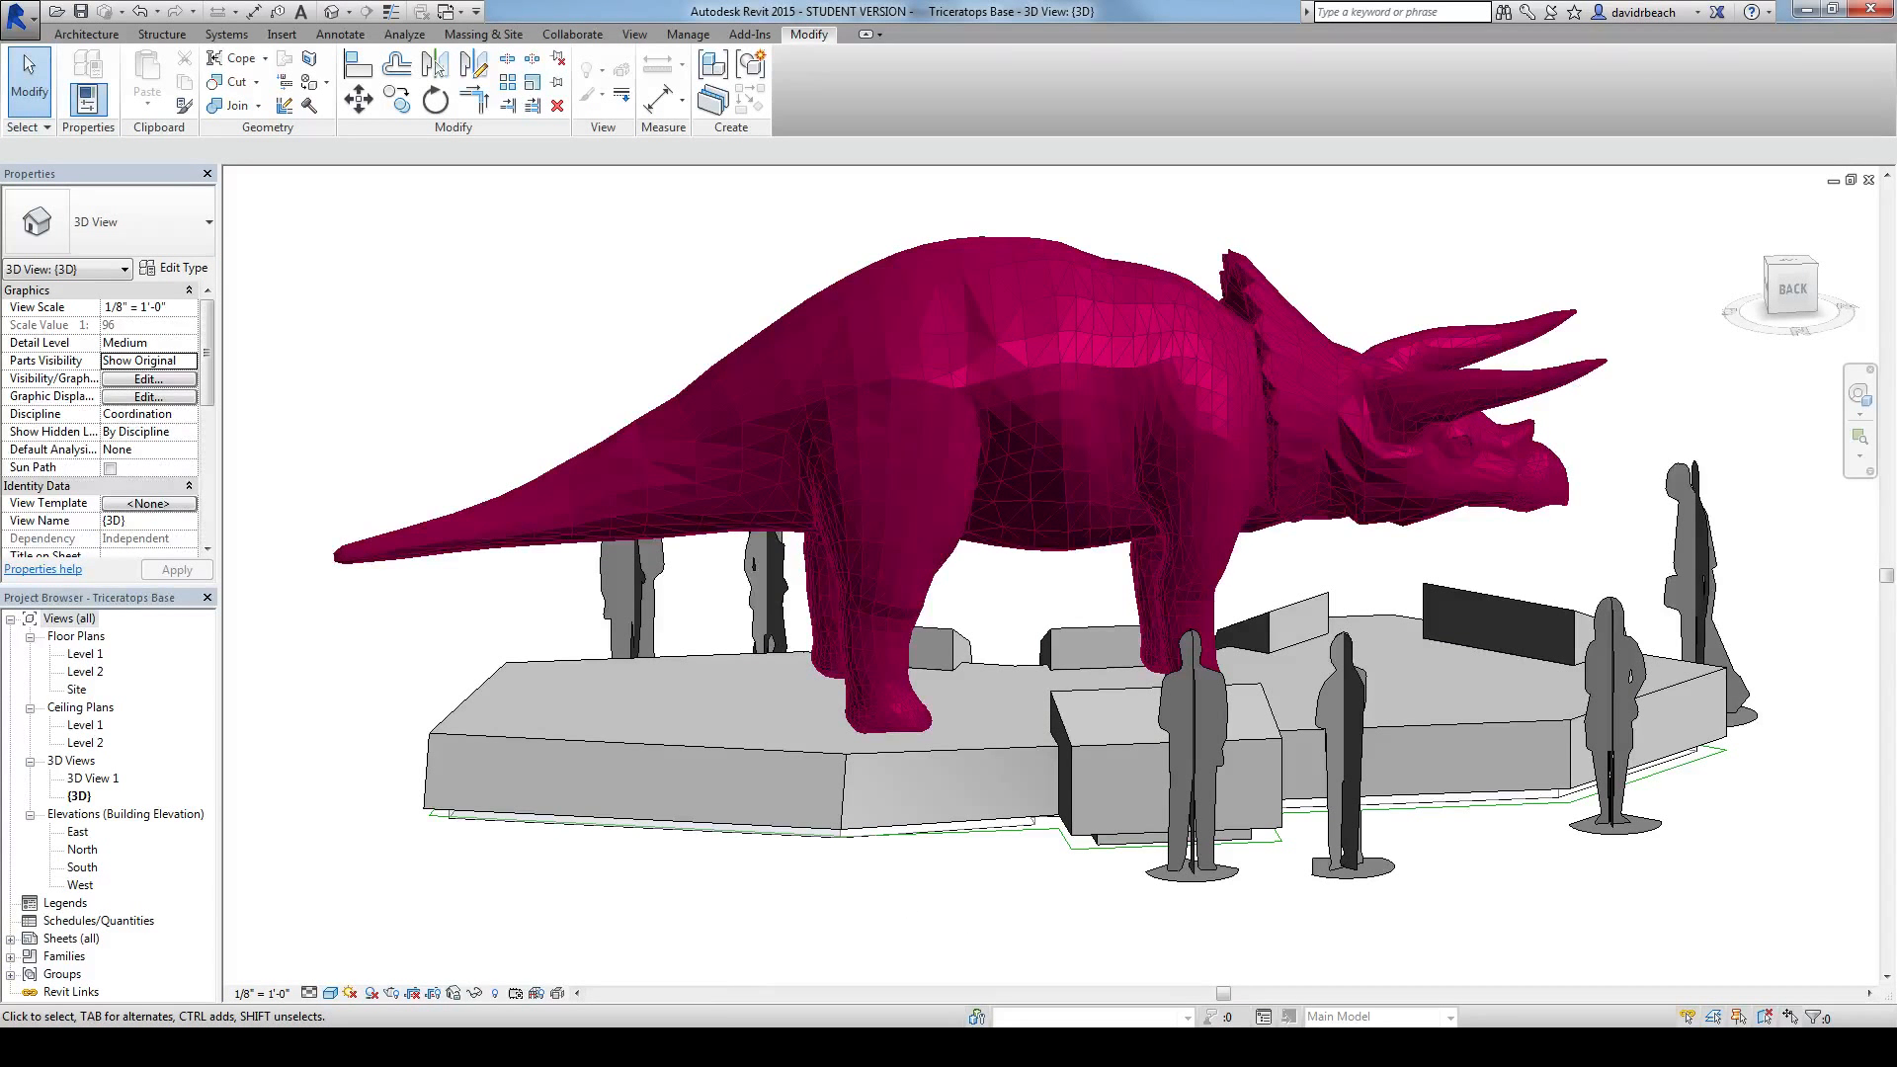
# Step: Switch to Firefox to view the Triceratop 3d model page on TF3DM, and return to Revit
pyautogui.moveTo(265, 973)
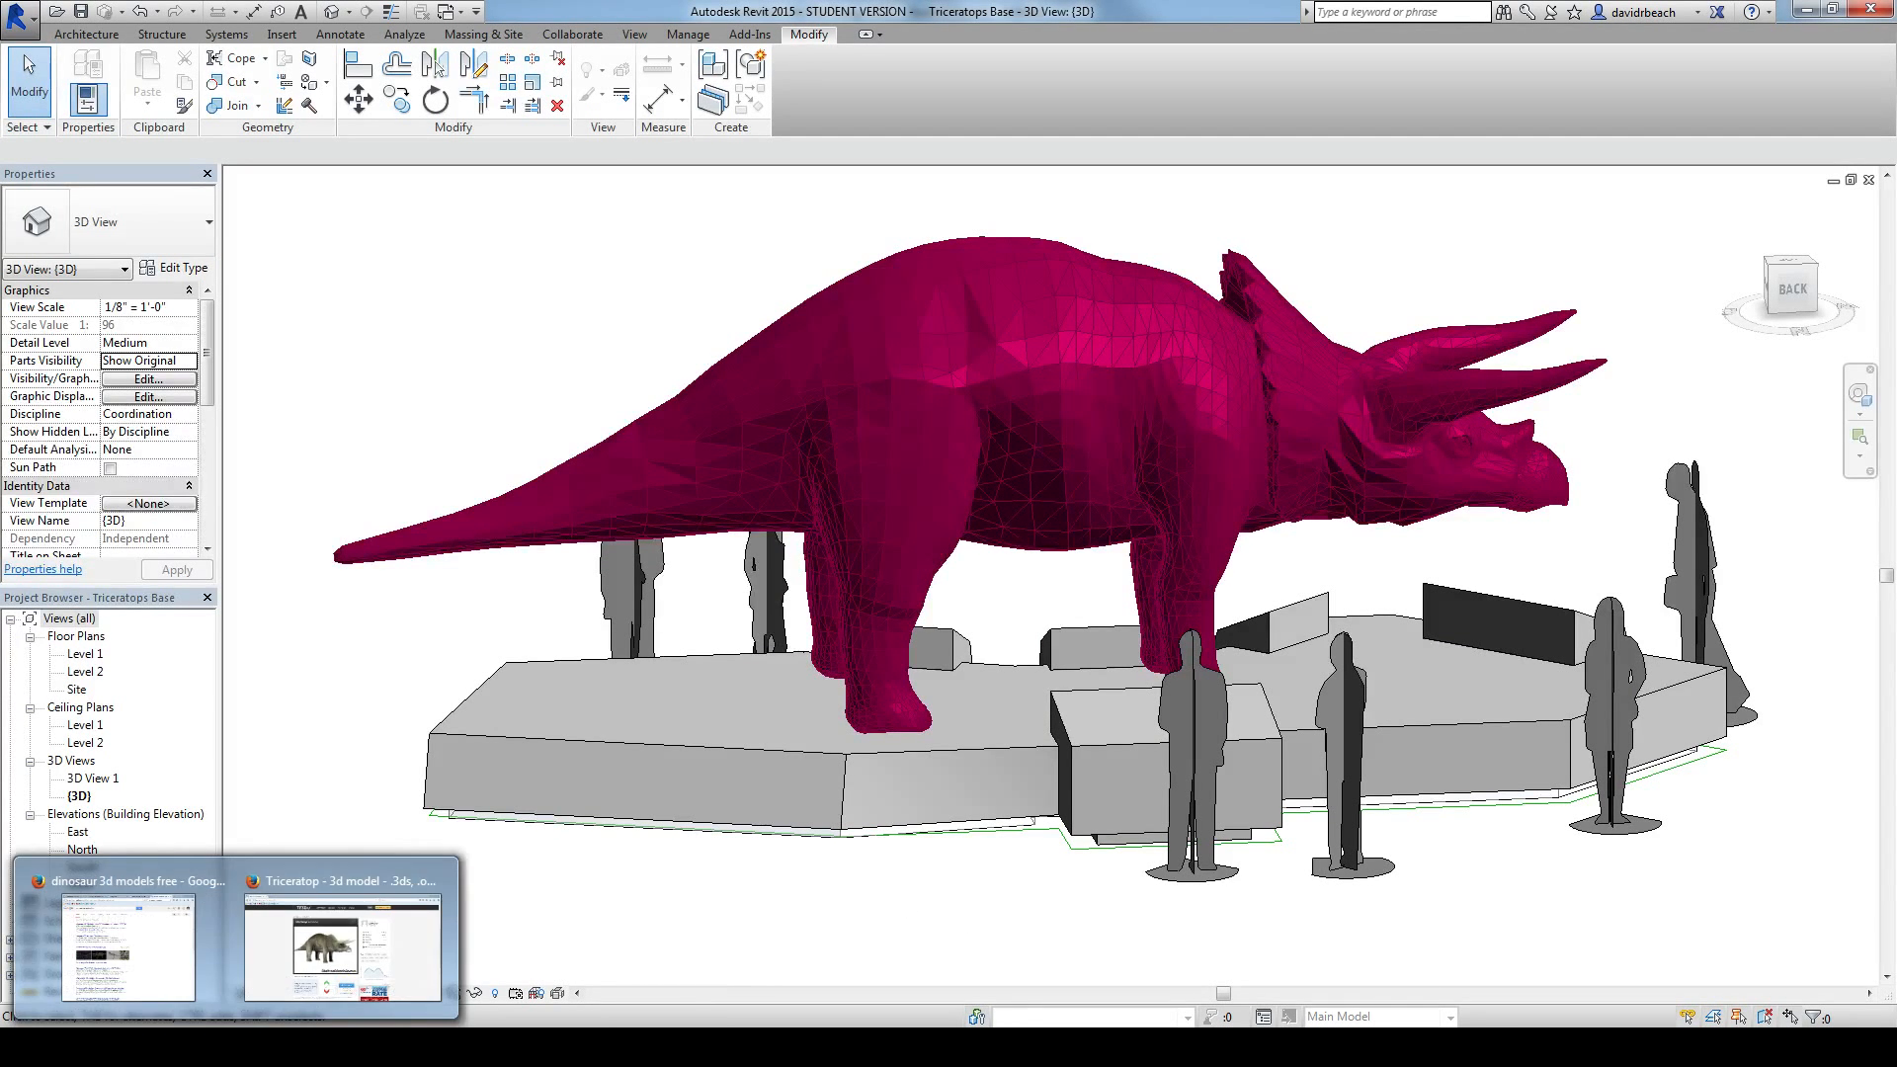
pyautogui.click(398, 894)
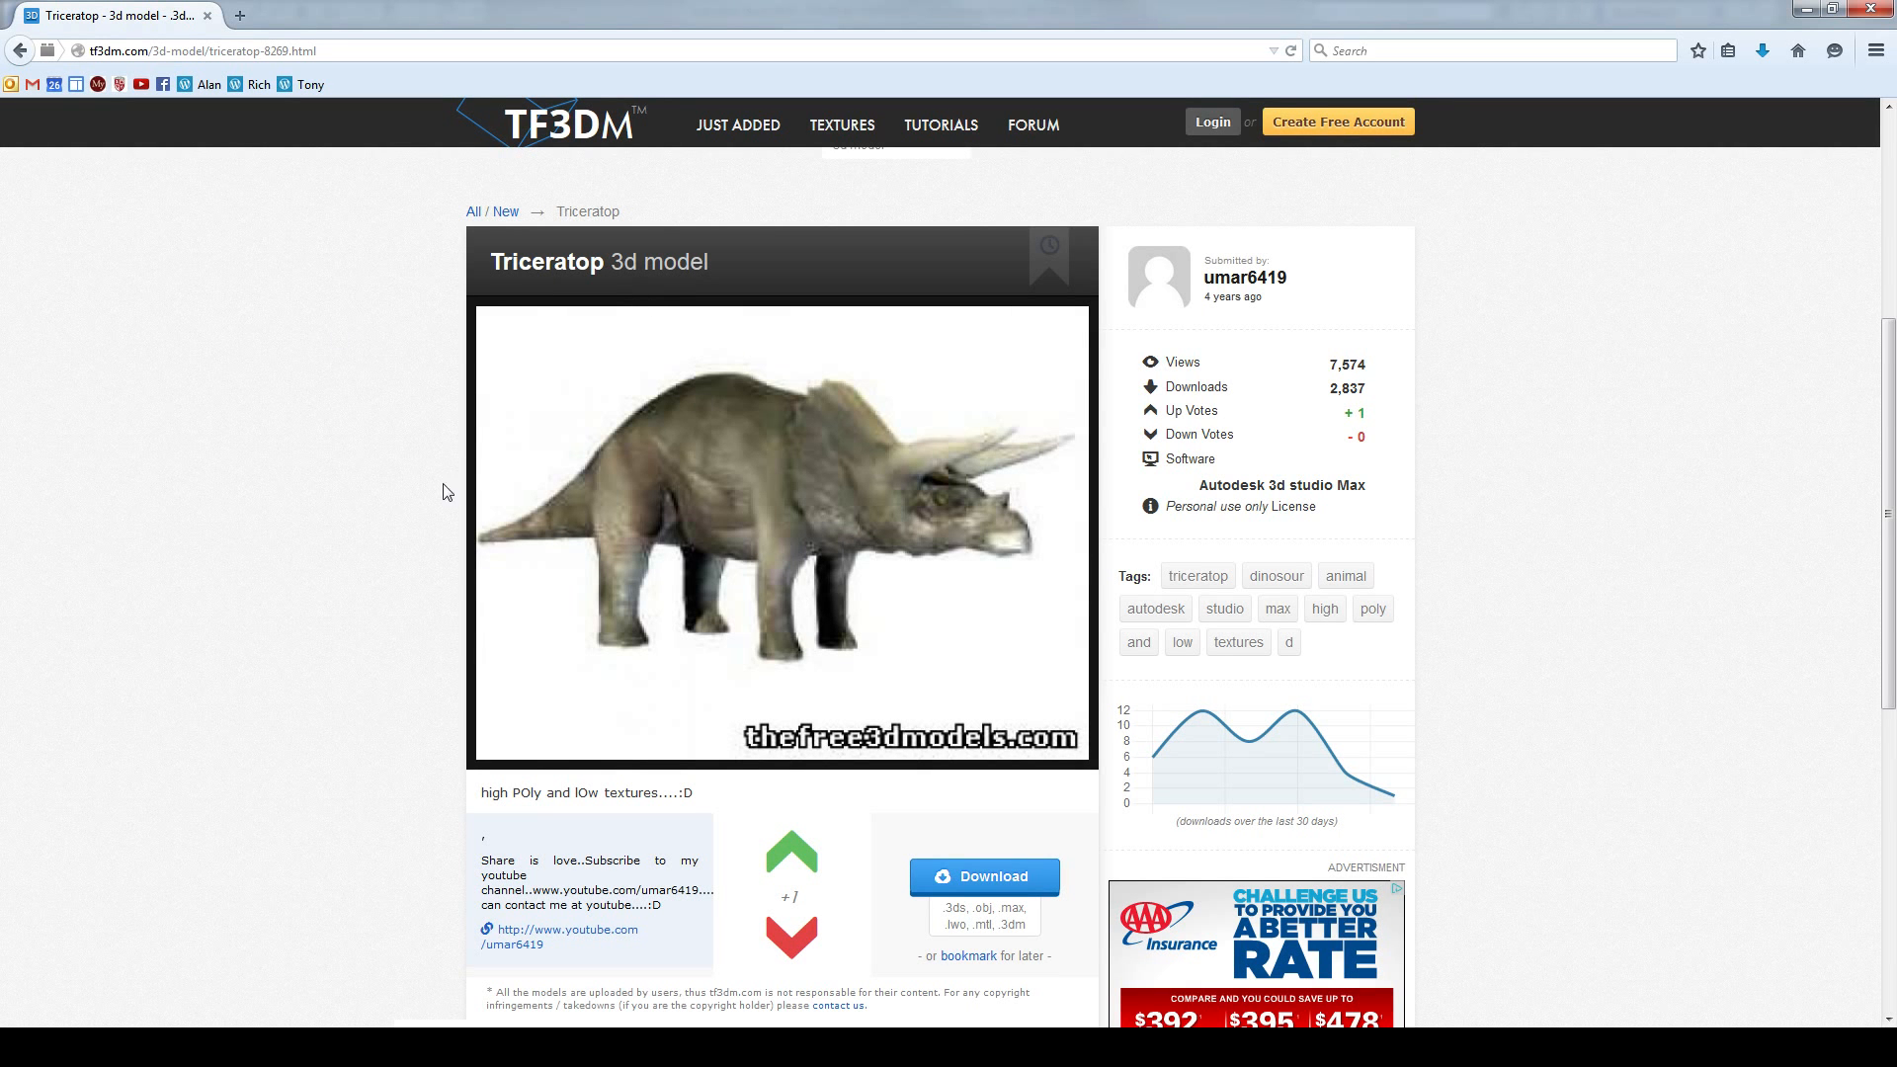
pyautogui.hotkey('alt', 'Tab')
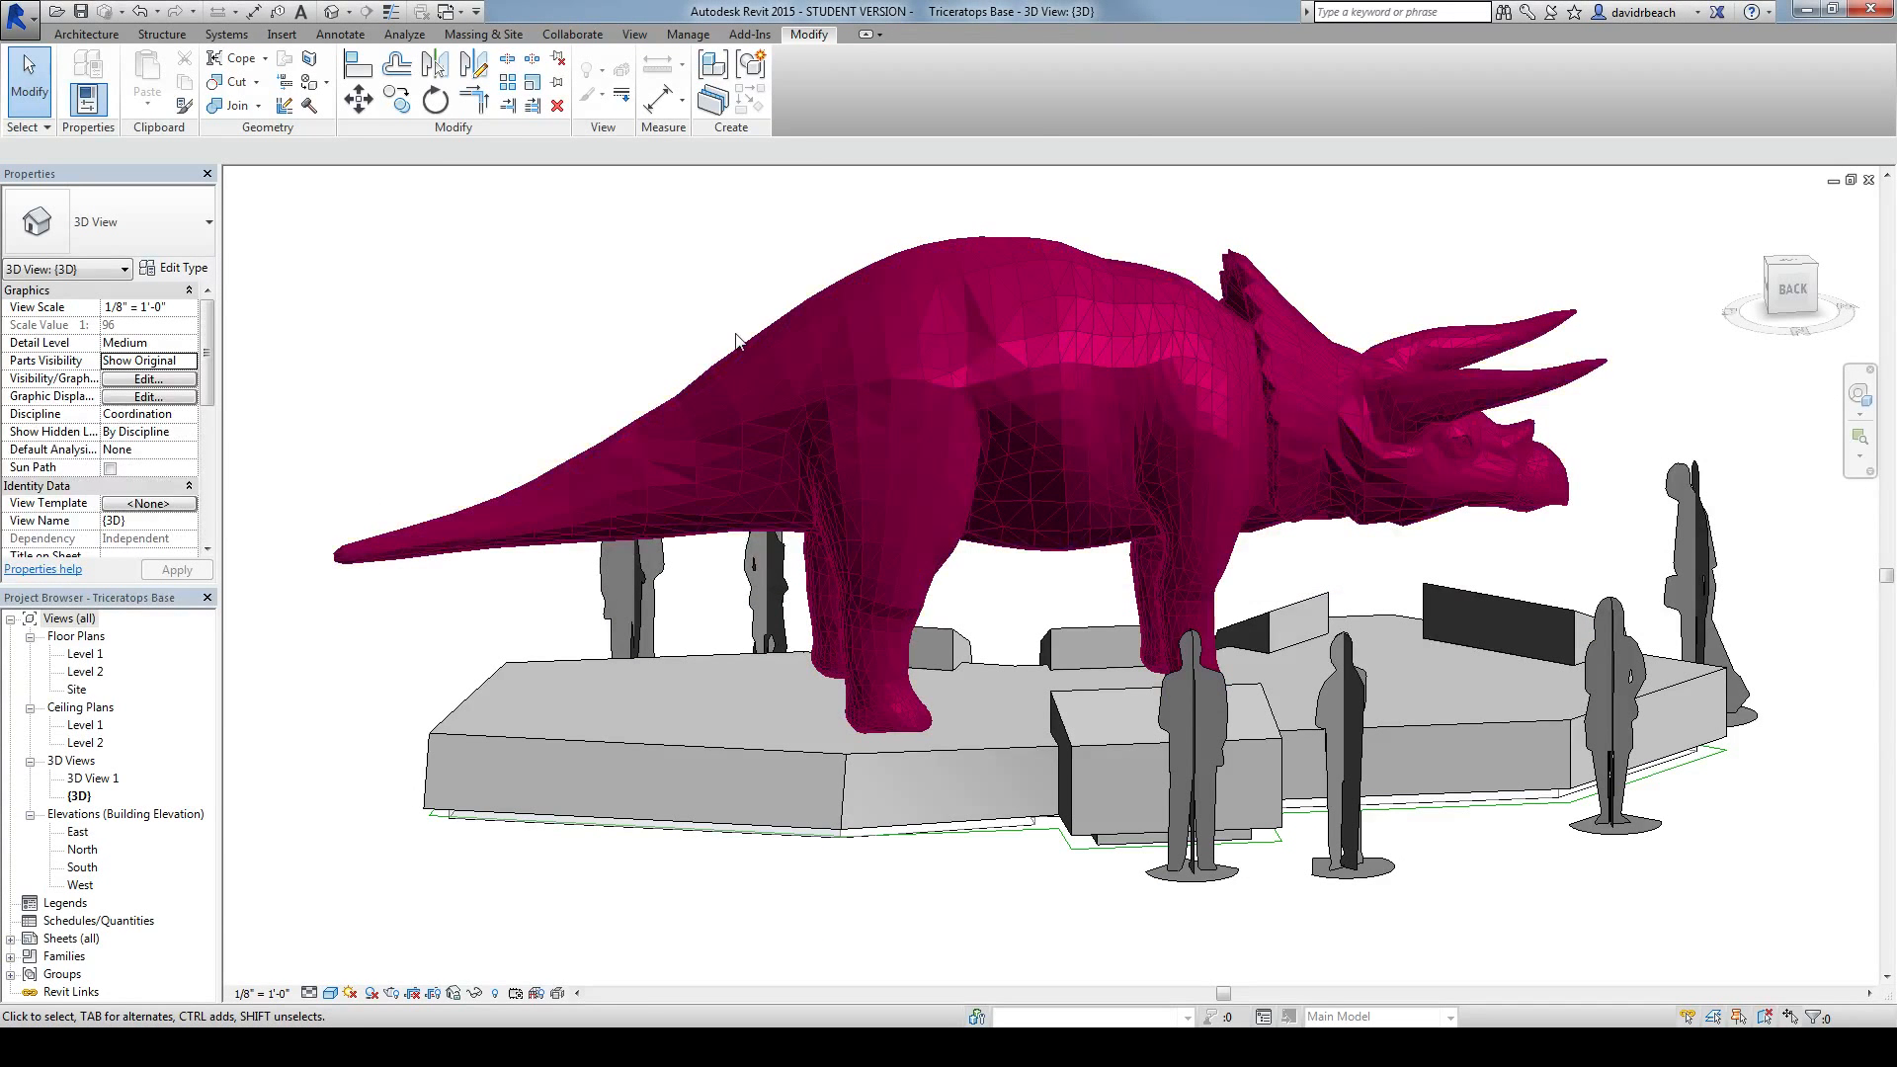
# Step: Switch to 3ds Max and examine the triceratops mesh up close and from both sides
pyautogui.hotkey('alt', 'Tab')
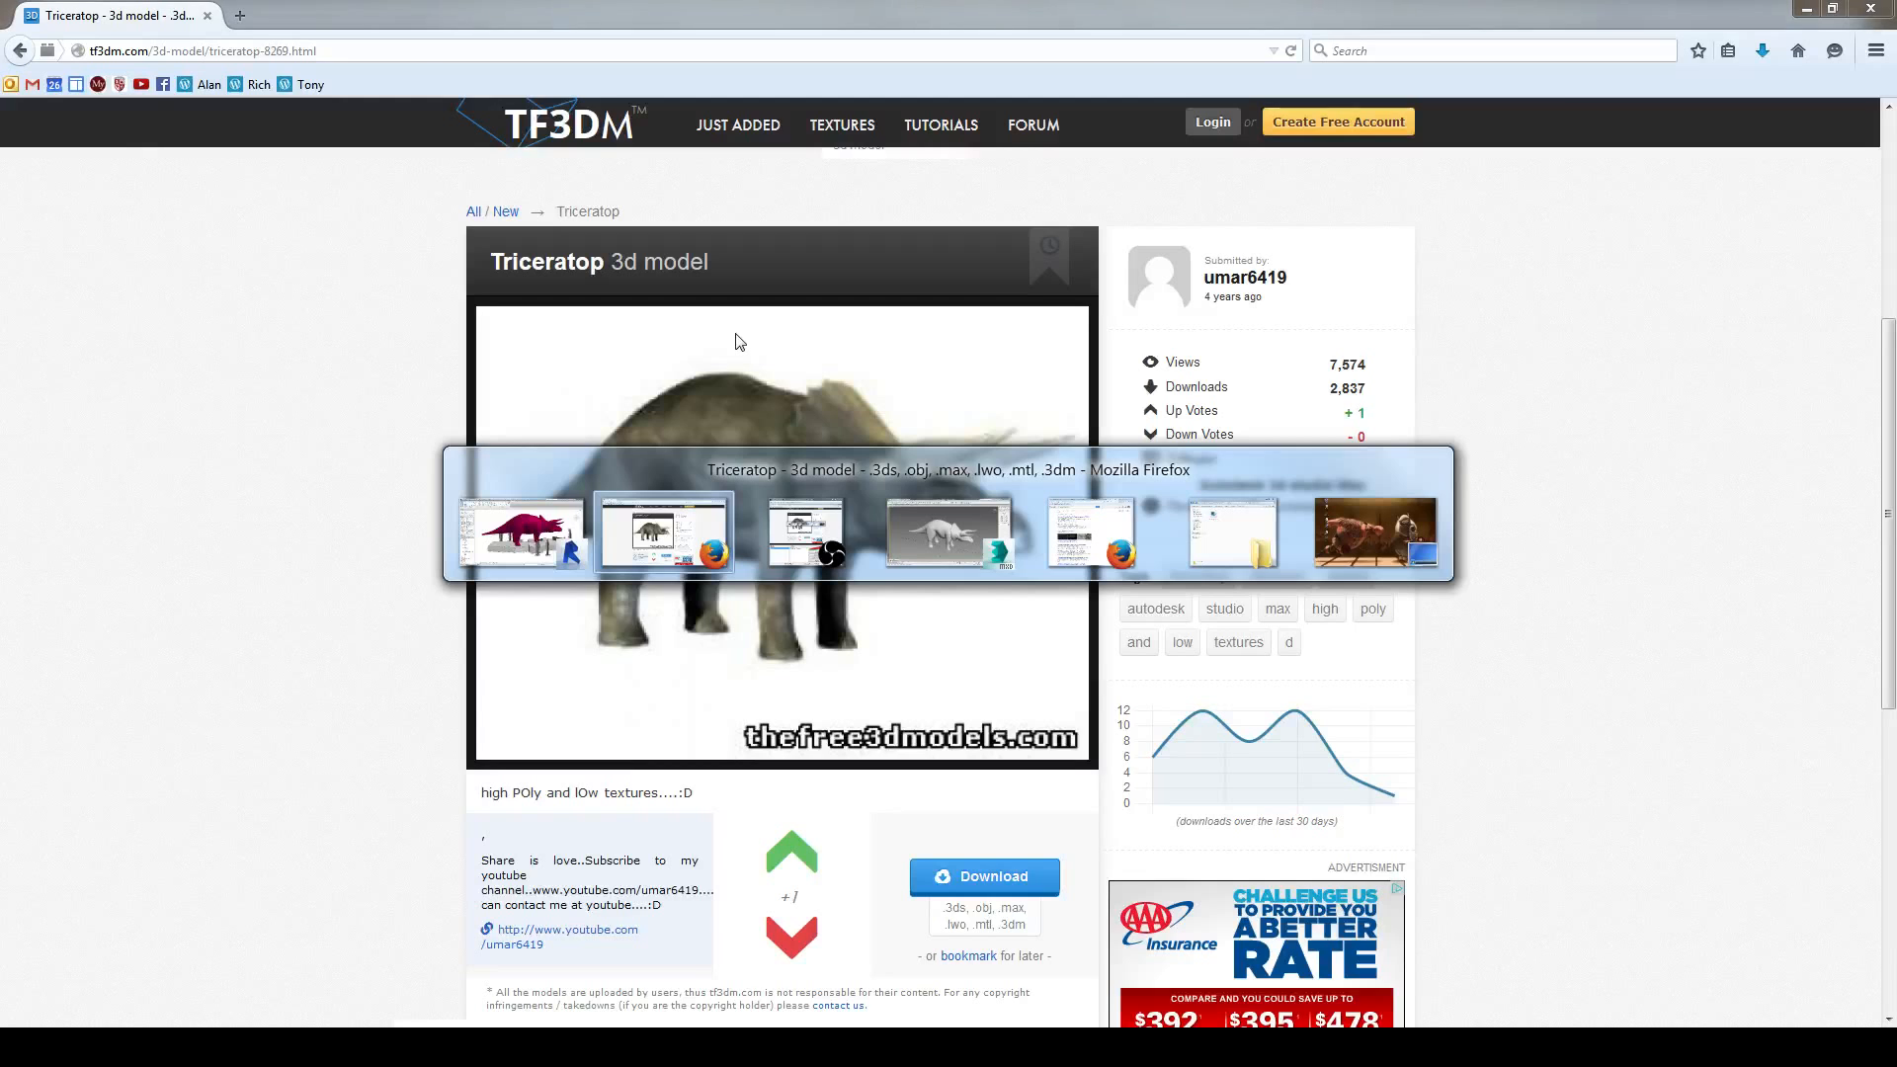
pyautogui.press('Tab')
pyautogui.press('Tab')
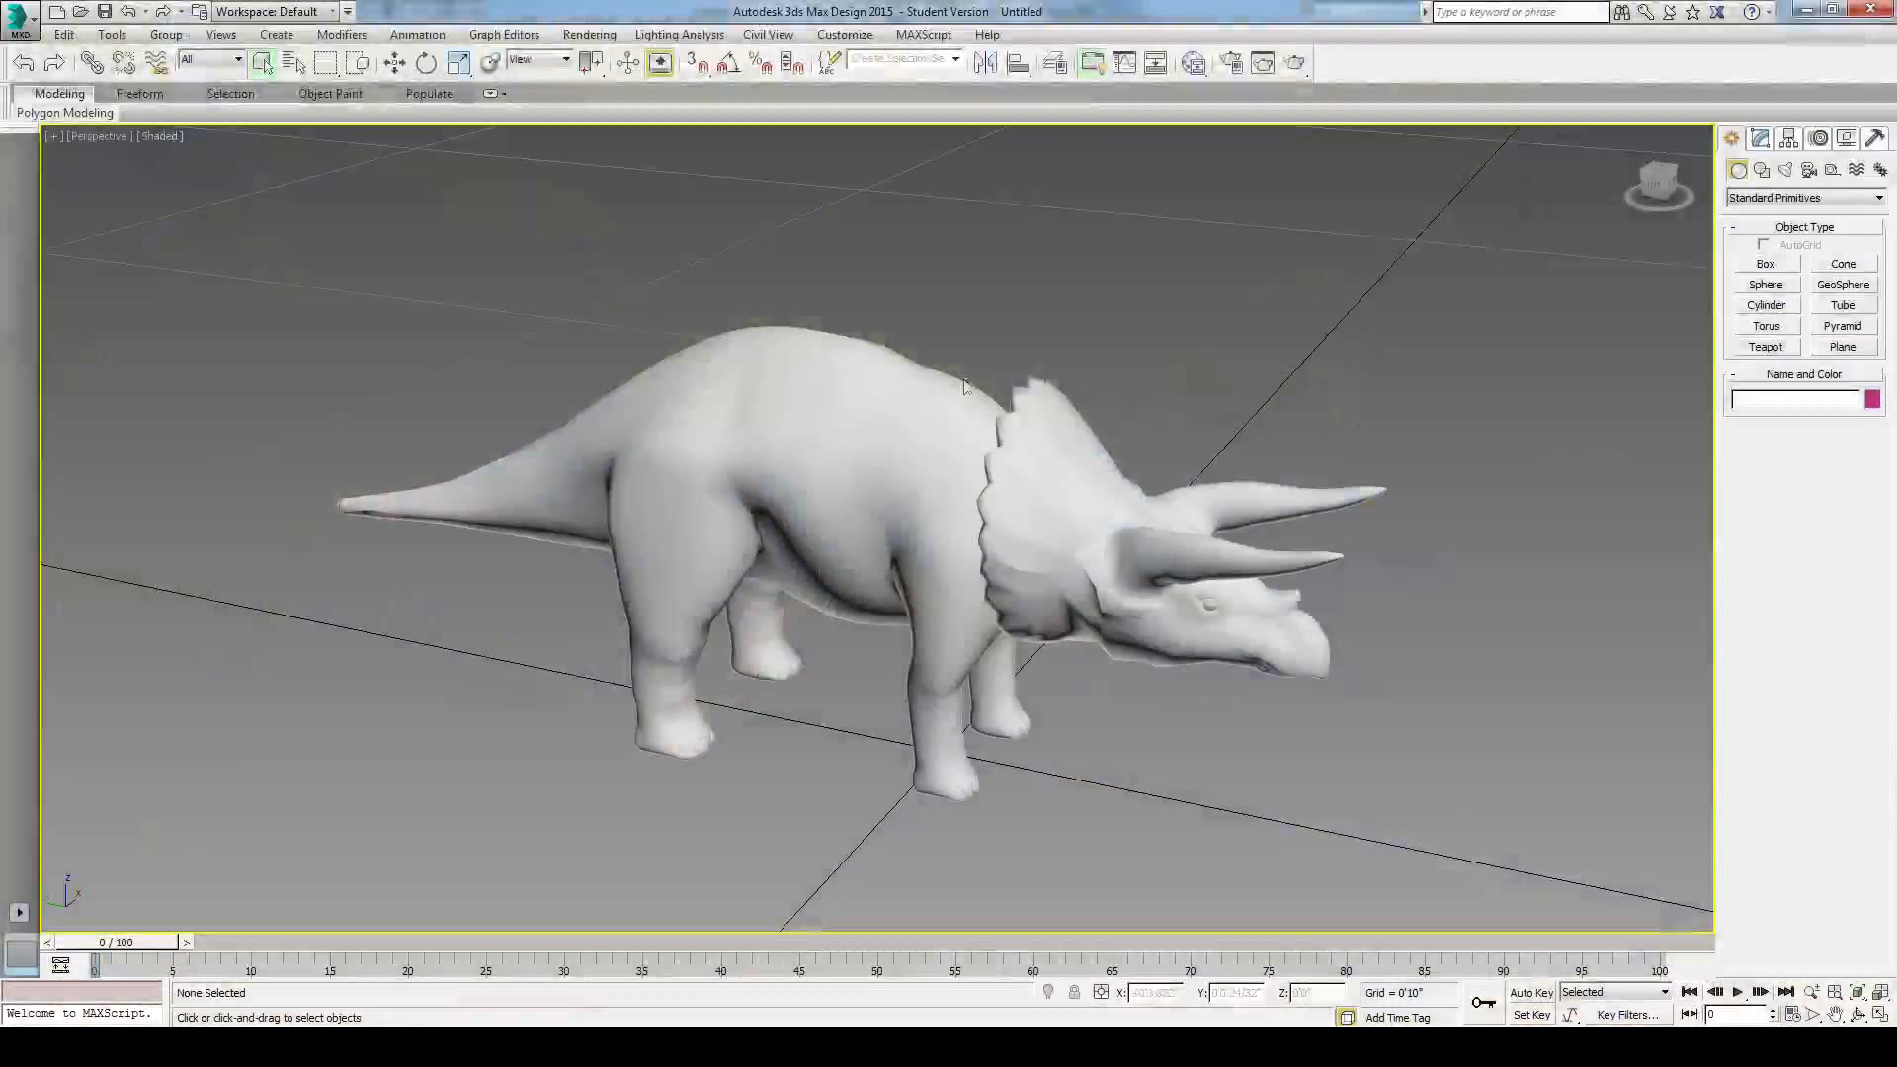
pyautogui.scroll(3, 1144, 272)
pyautogui.scroll(-3, 1144, 272)
pyautogui.moveTo(1144, 272); pyautogui.dragTo(942, 397, button='middle')
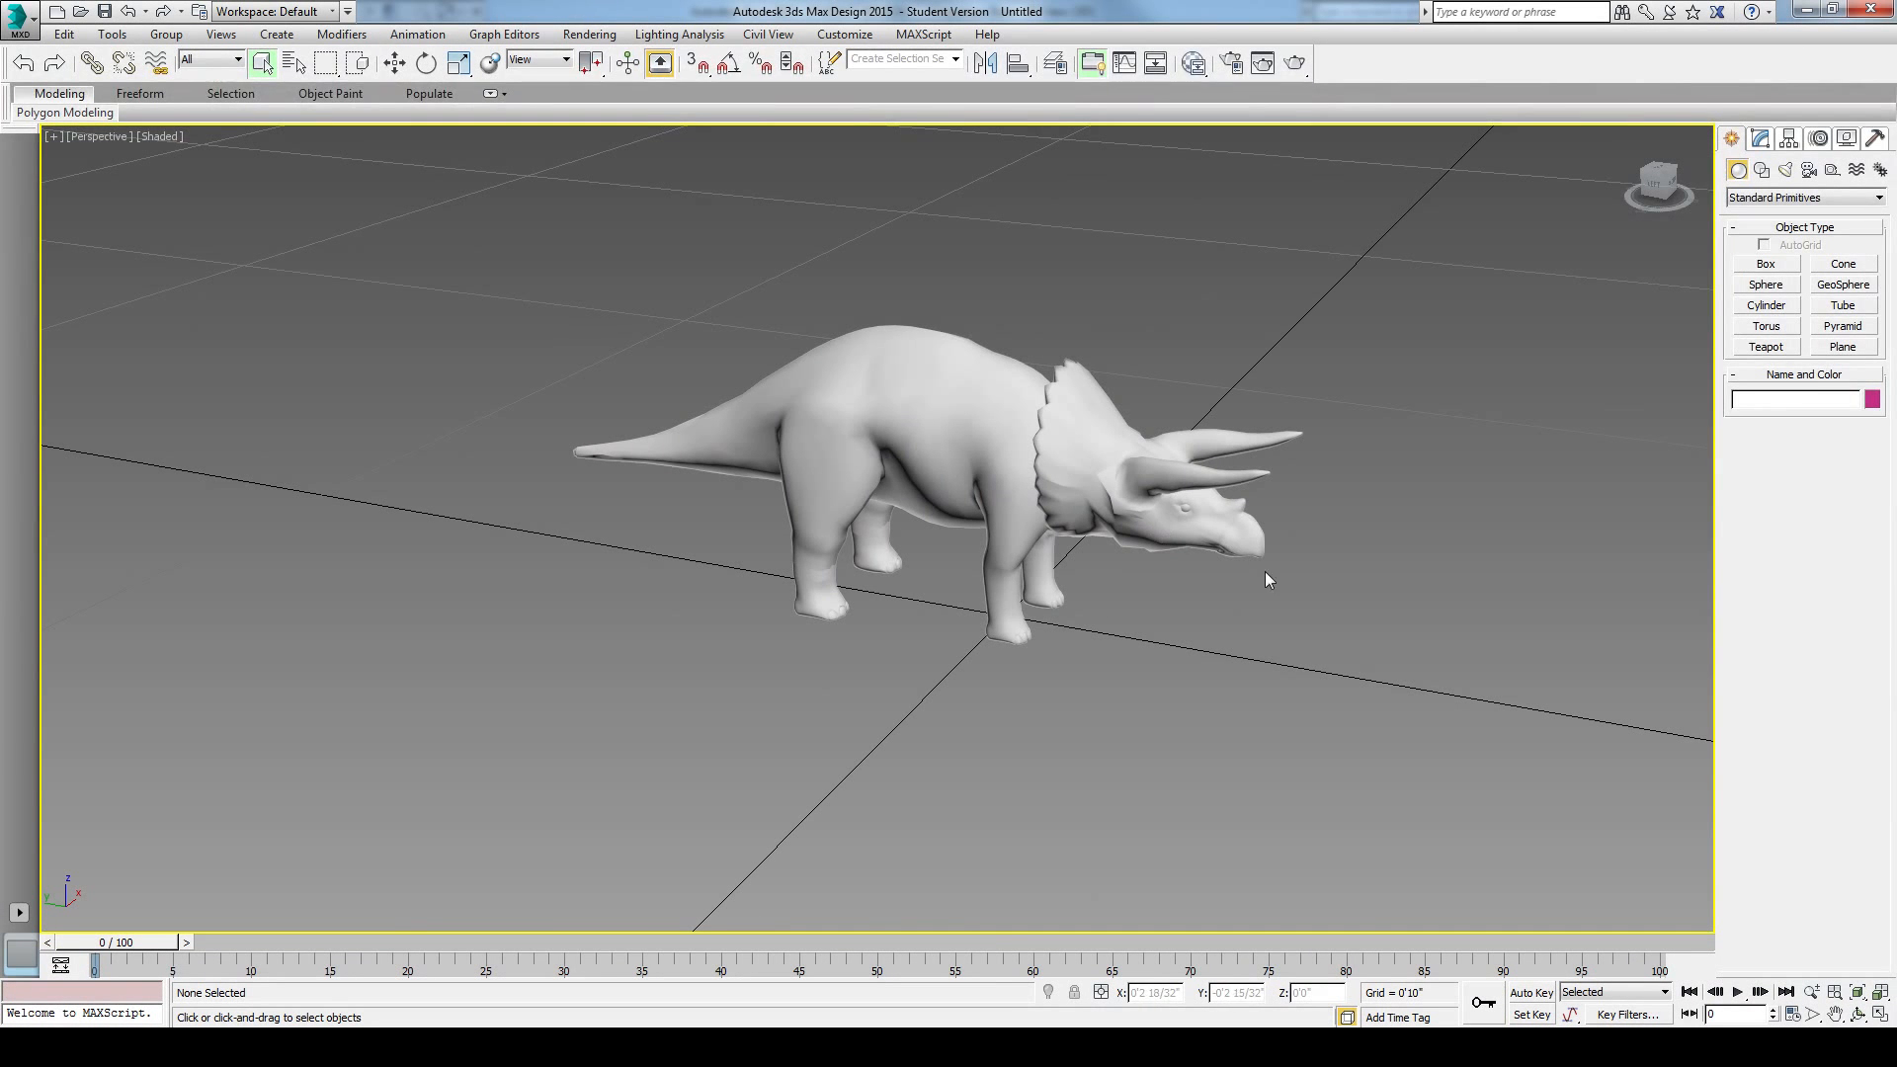
pyautogui.keyDown('alt'); pyautogui.moveTo(1291, 584); pyautogui.dragTo(1024, 643, button='middle'); pyautogui.keyUp('alt')
pyautogui.scroll(6, 869, 548)
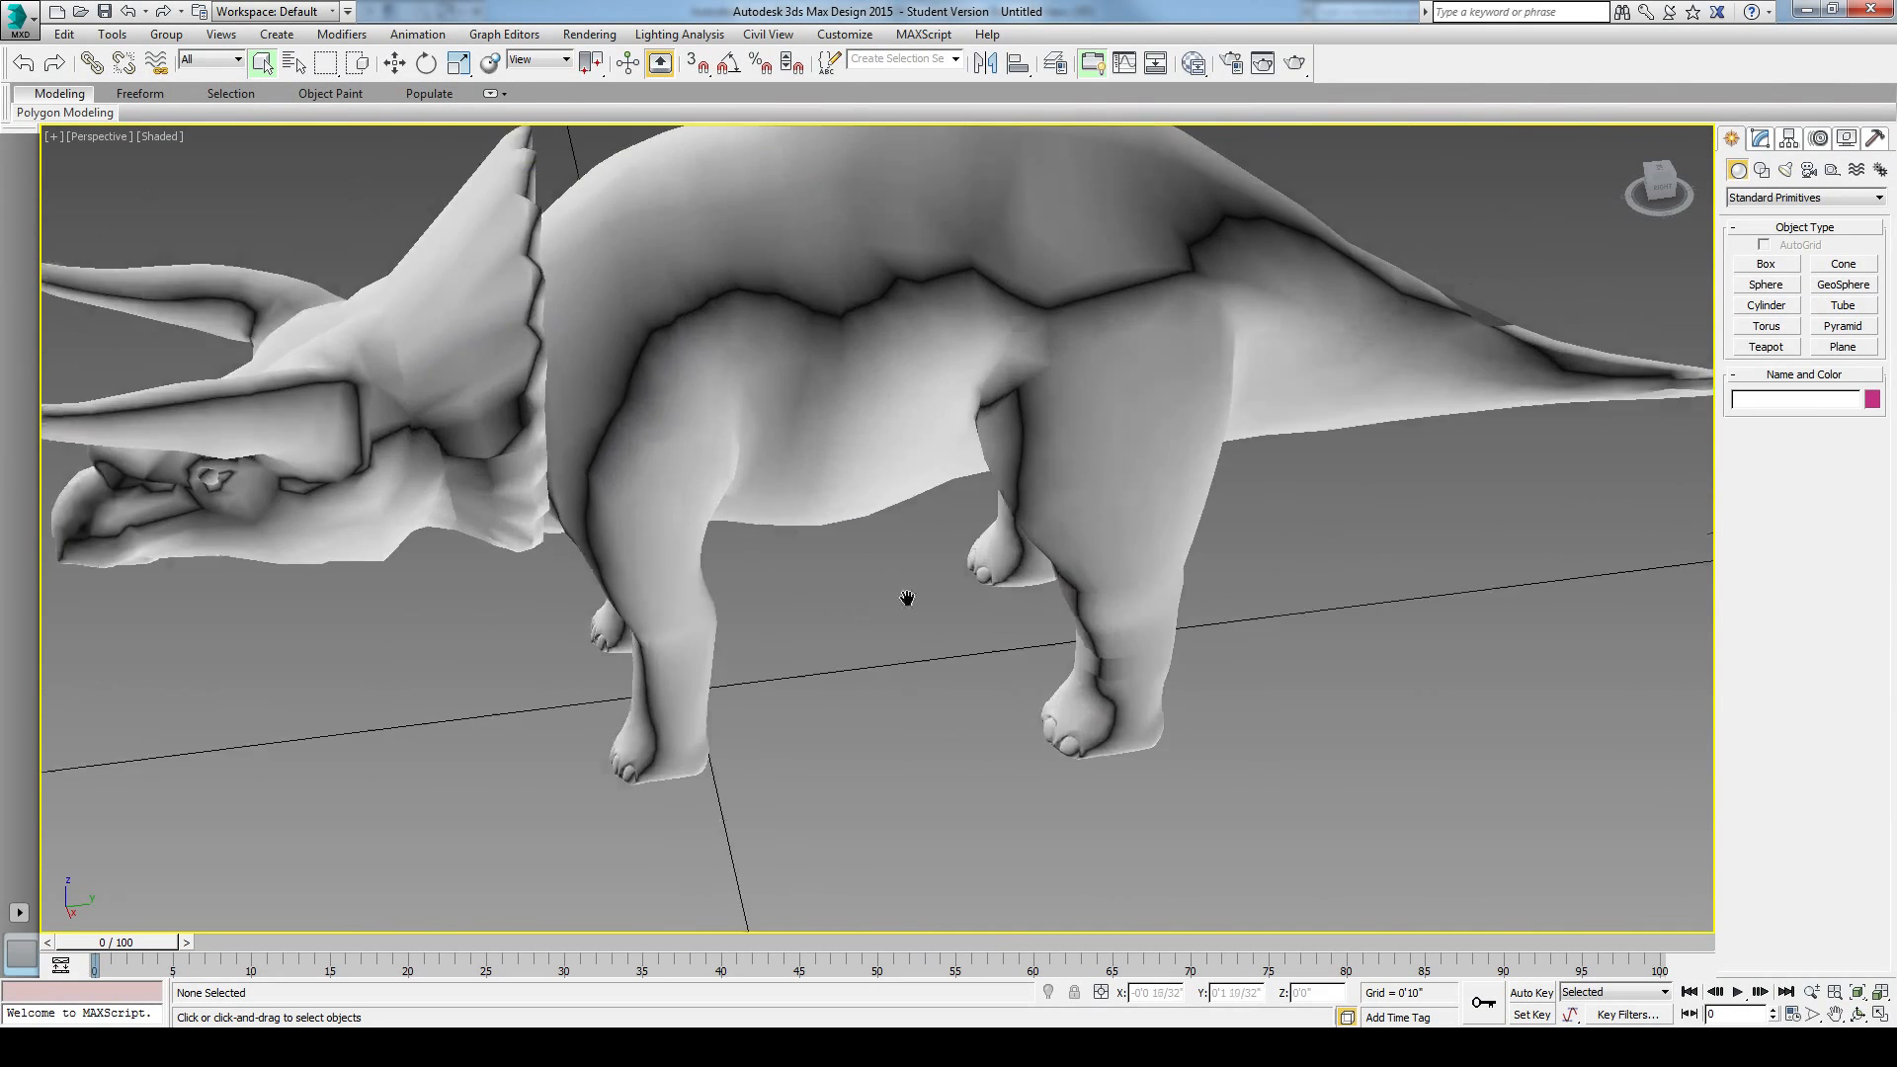
pyautogui.scroll(-8, 907, 598)
pyautogui.keyDown('alt'); pyautogui.moveTo(917, 642); pyautogui.dragTo(1236, 626, button='middle'); pyautogui.keyUp('alt')
pyautogui.scroll(4, 1153, 688)
pyautogui.keyDown('alt'); pyautogui.moveTo(1161, 677); pyautogui.dragTo(1290, 753, button='middle'); pyautogui.keyUp('alt')
pyautogui.scroll(3, 1253, 701)
pyautogui.scroll(-3, 1272, 740)
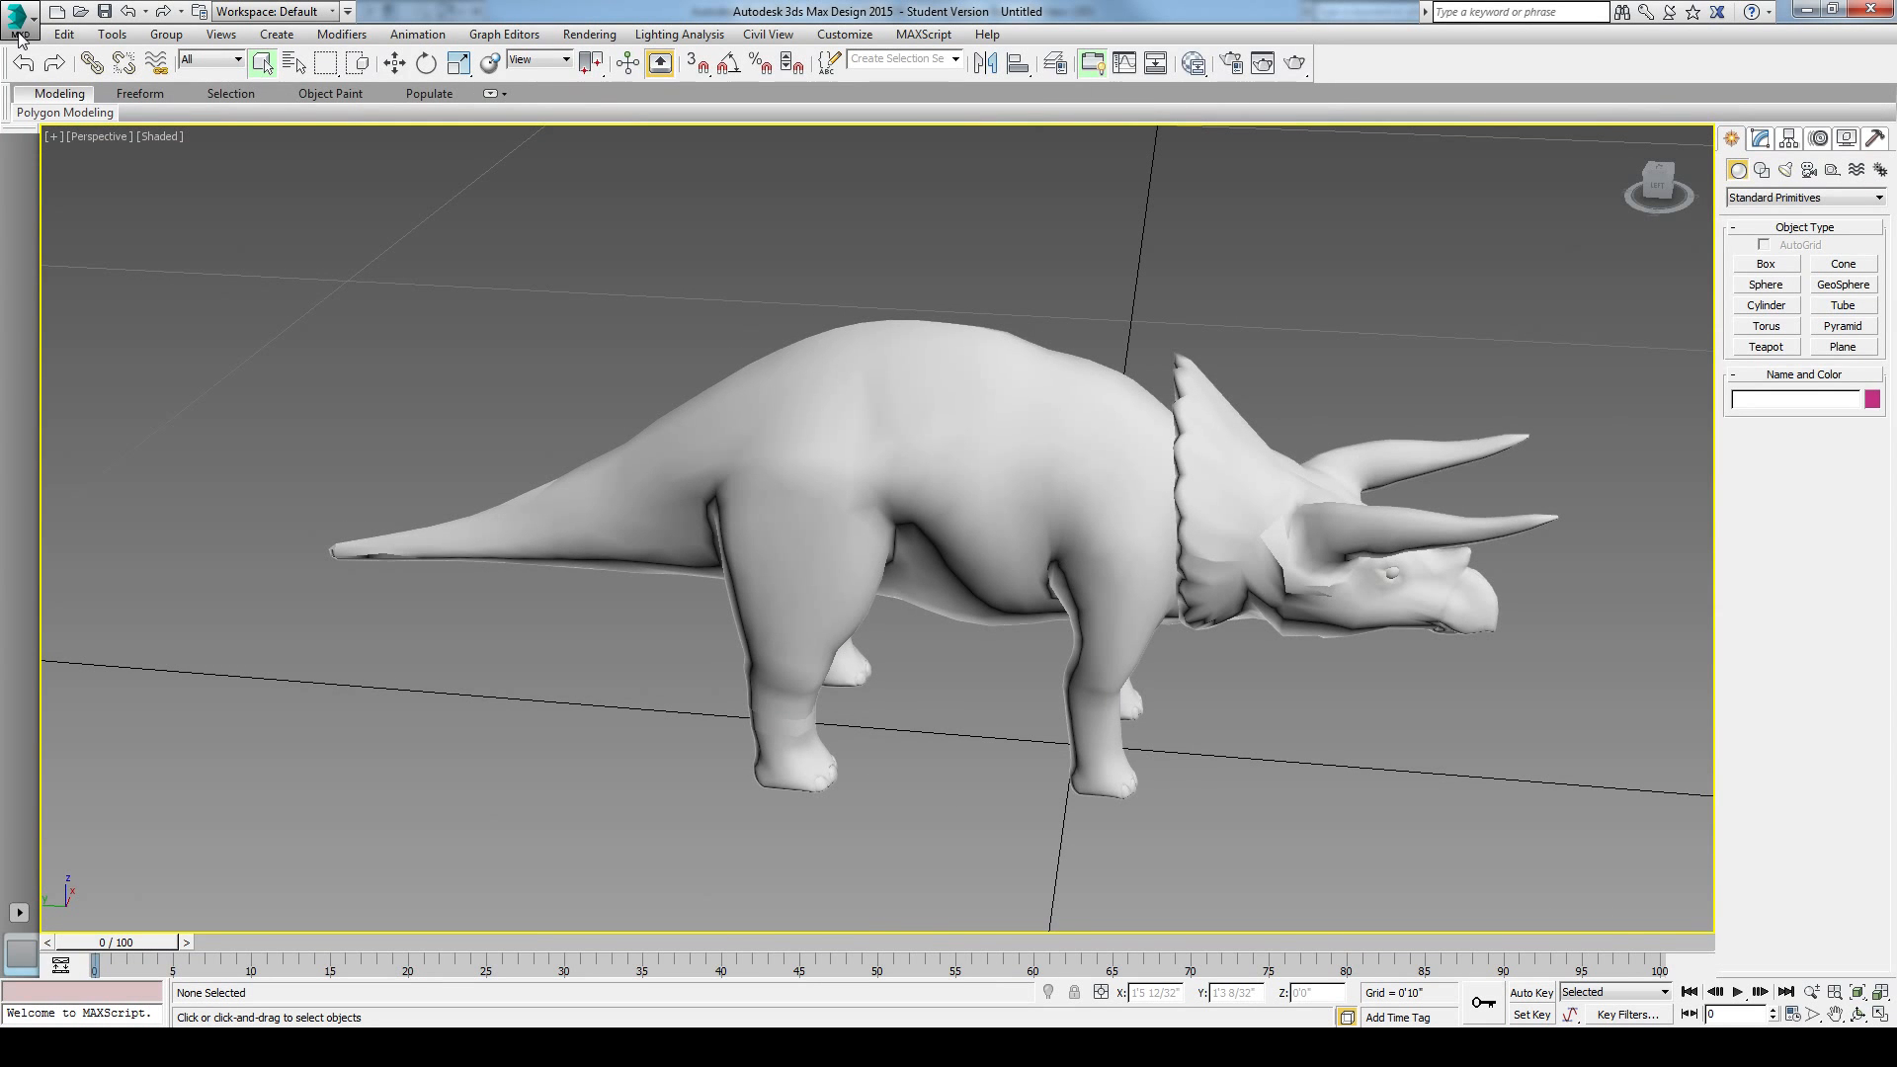
pyautogui.moveTo(465, 276); pyautogui.dragTo(410, 254, button='middle')
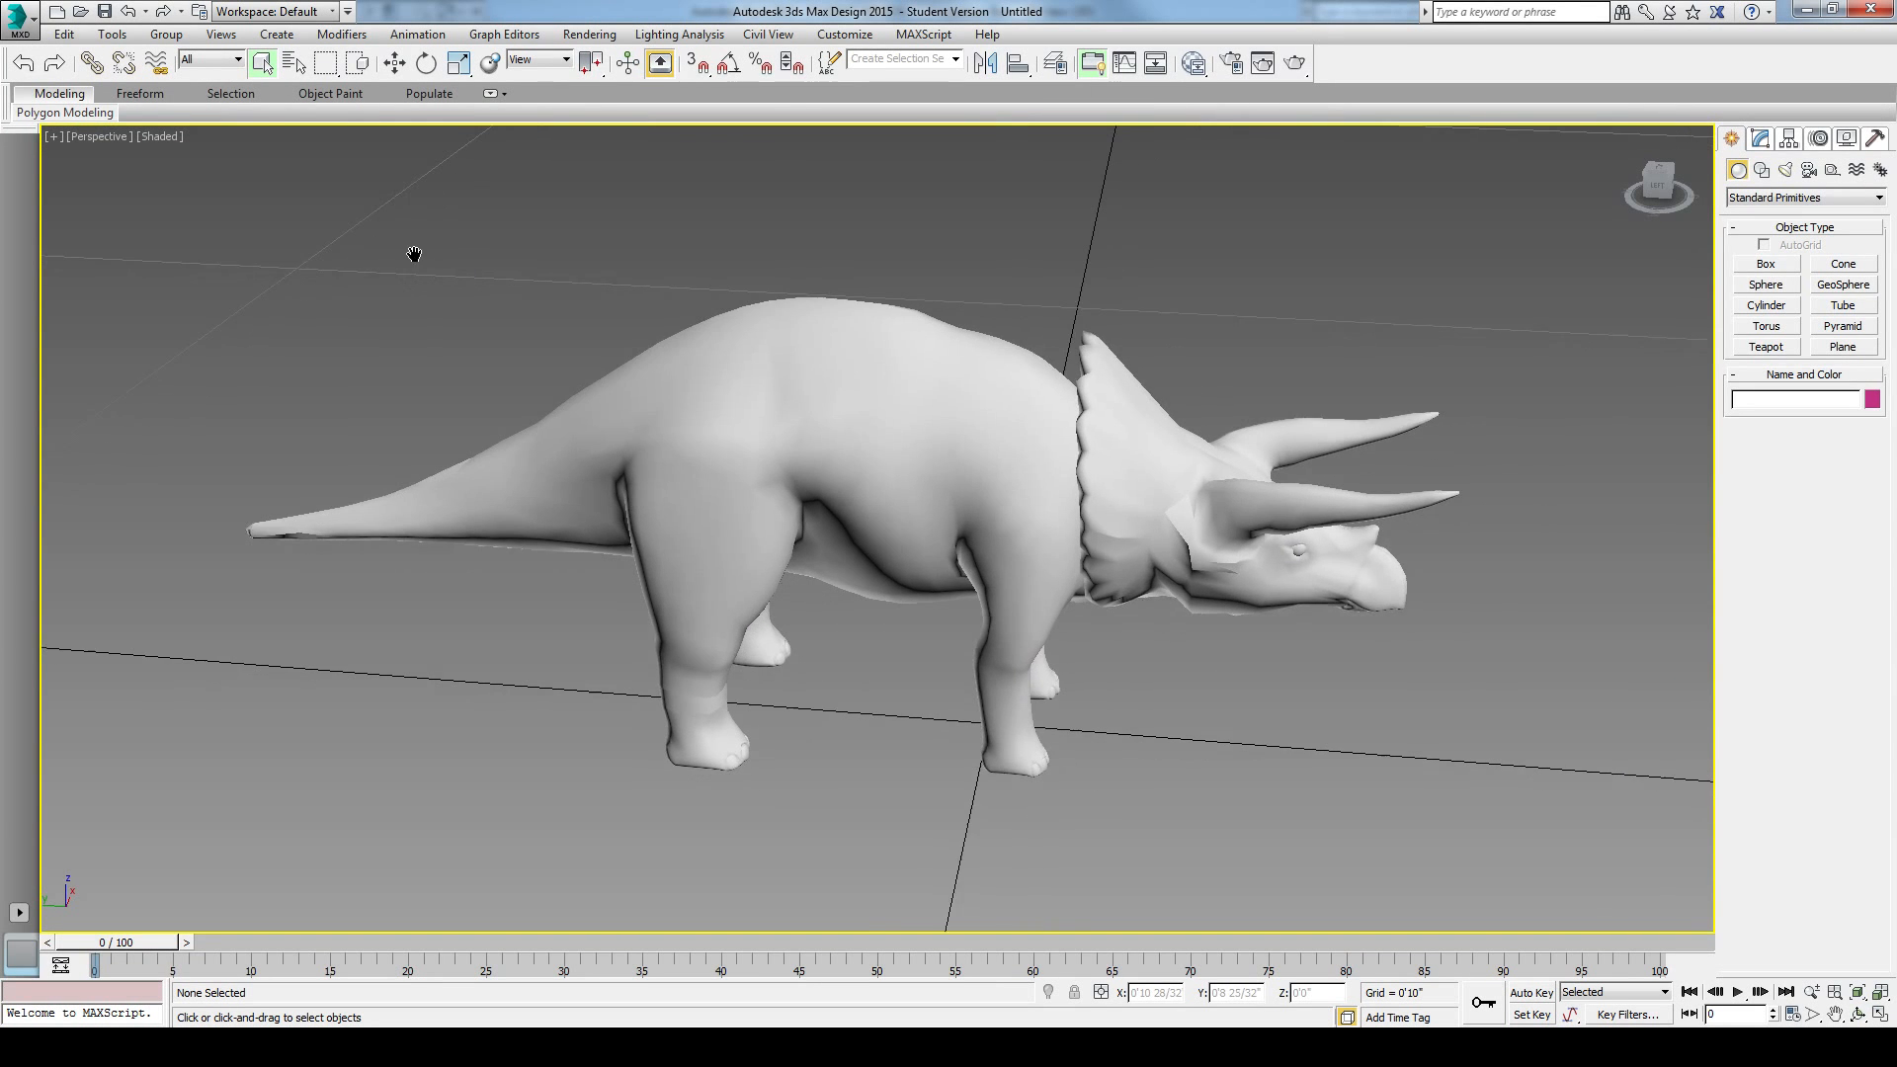
# Step: Export the entire scene to the Desktop as an AutoCAD DWG file named tri1, using the AutoCAD 2013 DWG version
pyautogui.click(20, 20)
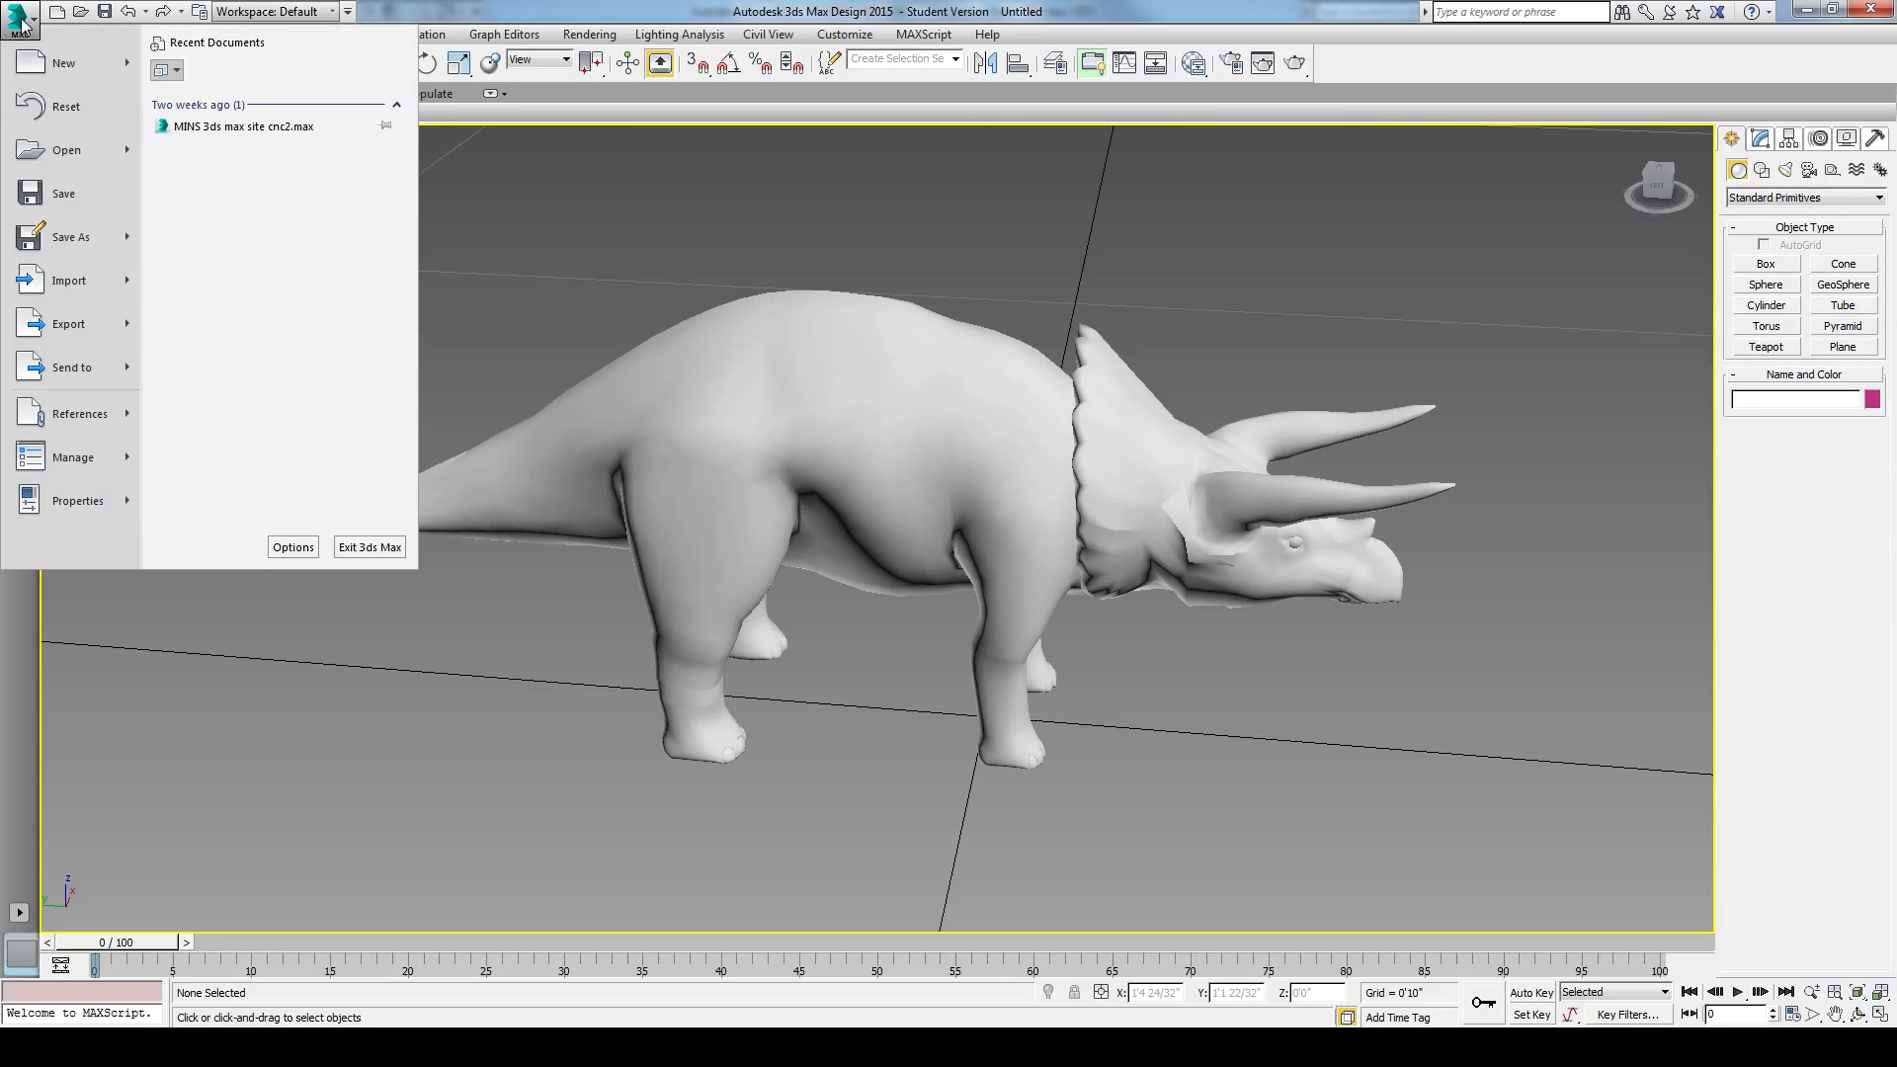
pyautogui.moveTo(49, 336)
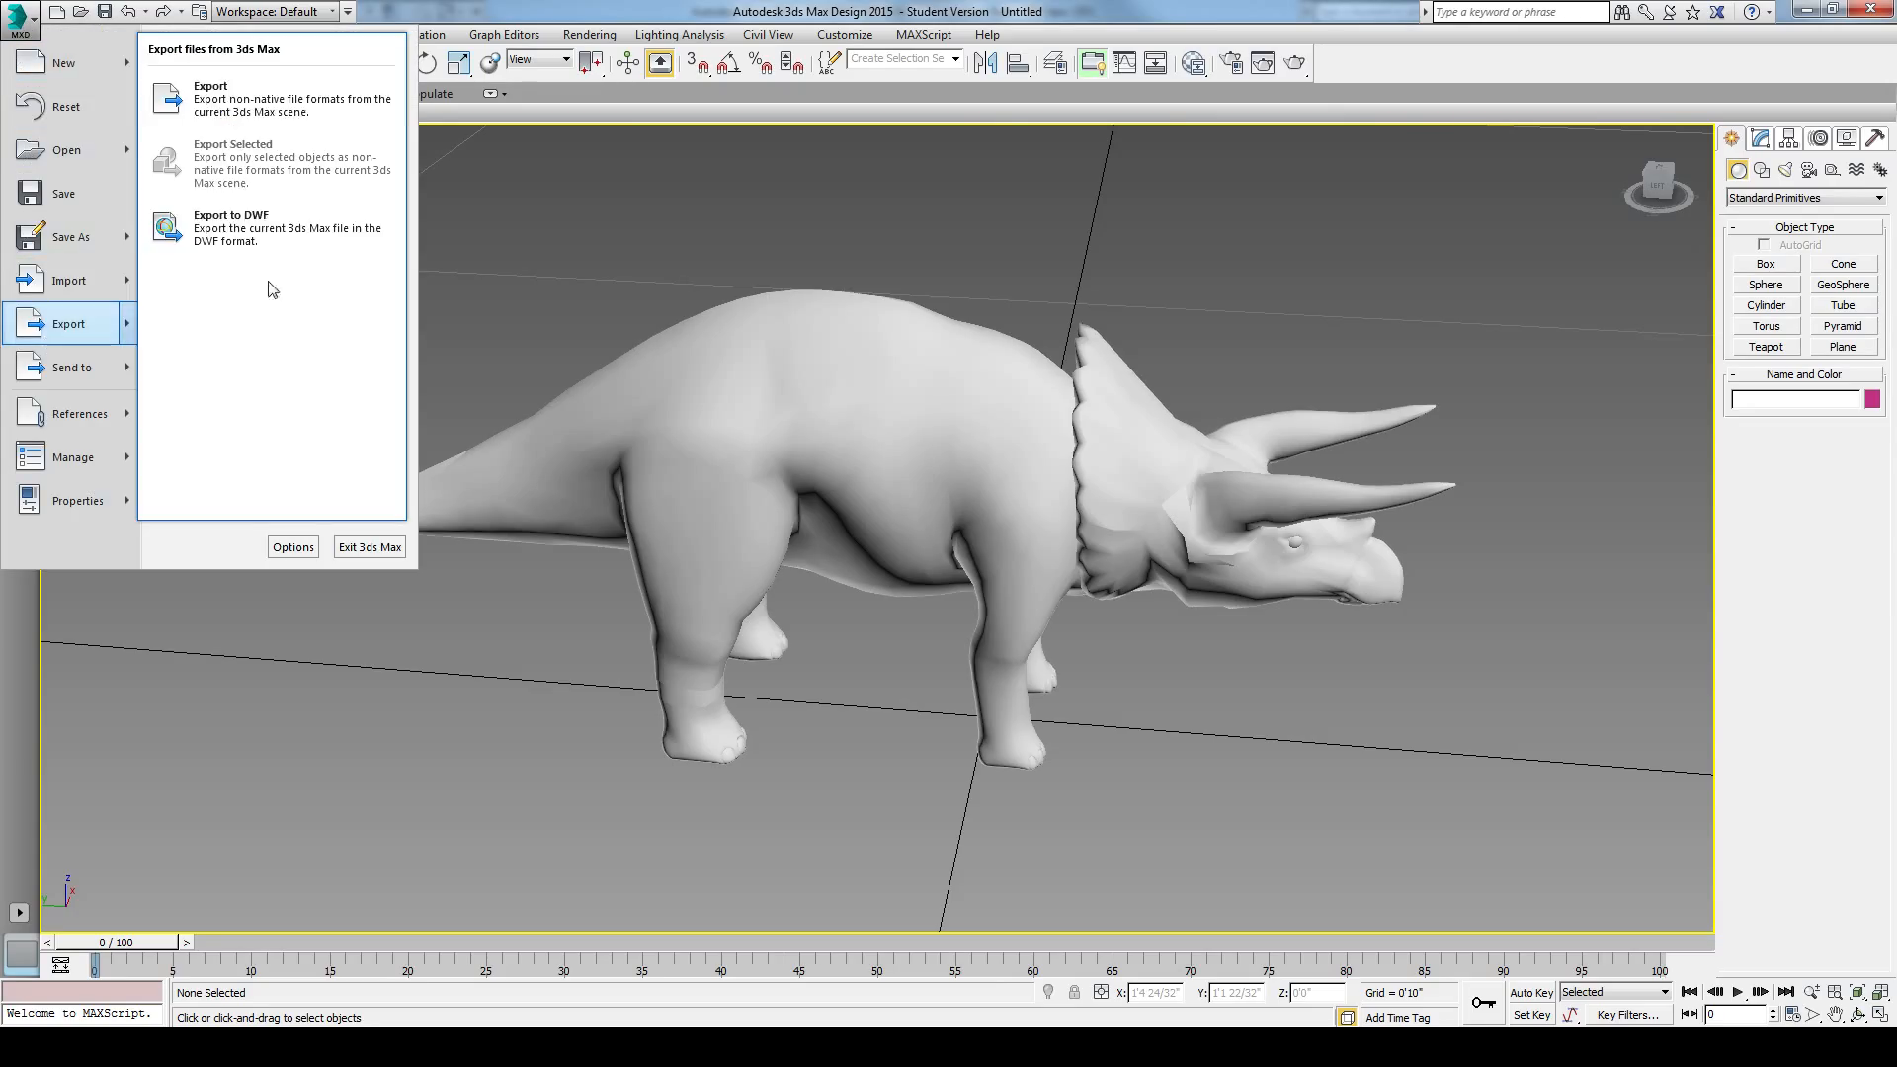
pyautogui.click(274, 107)
pyautogui.moveTo(929, 293); pyautogui.dragTo(928, 292)
pyautogui.click(709, 456)
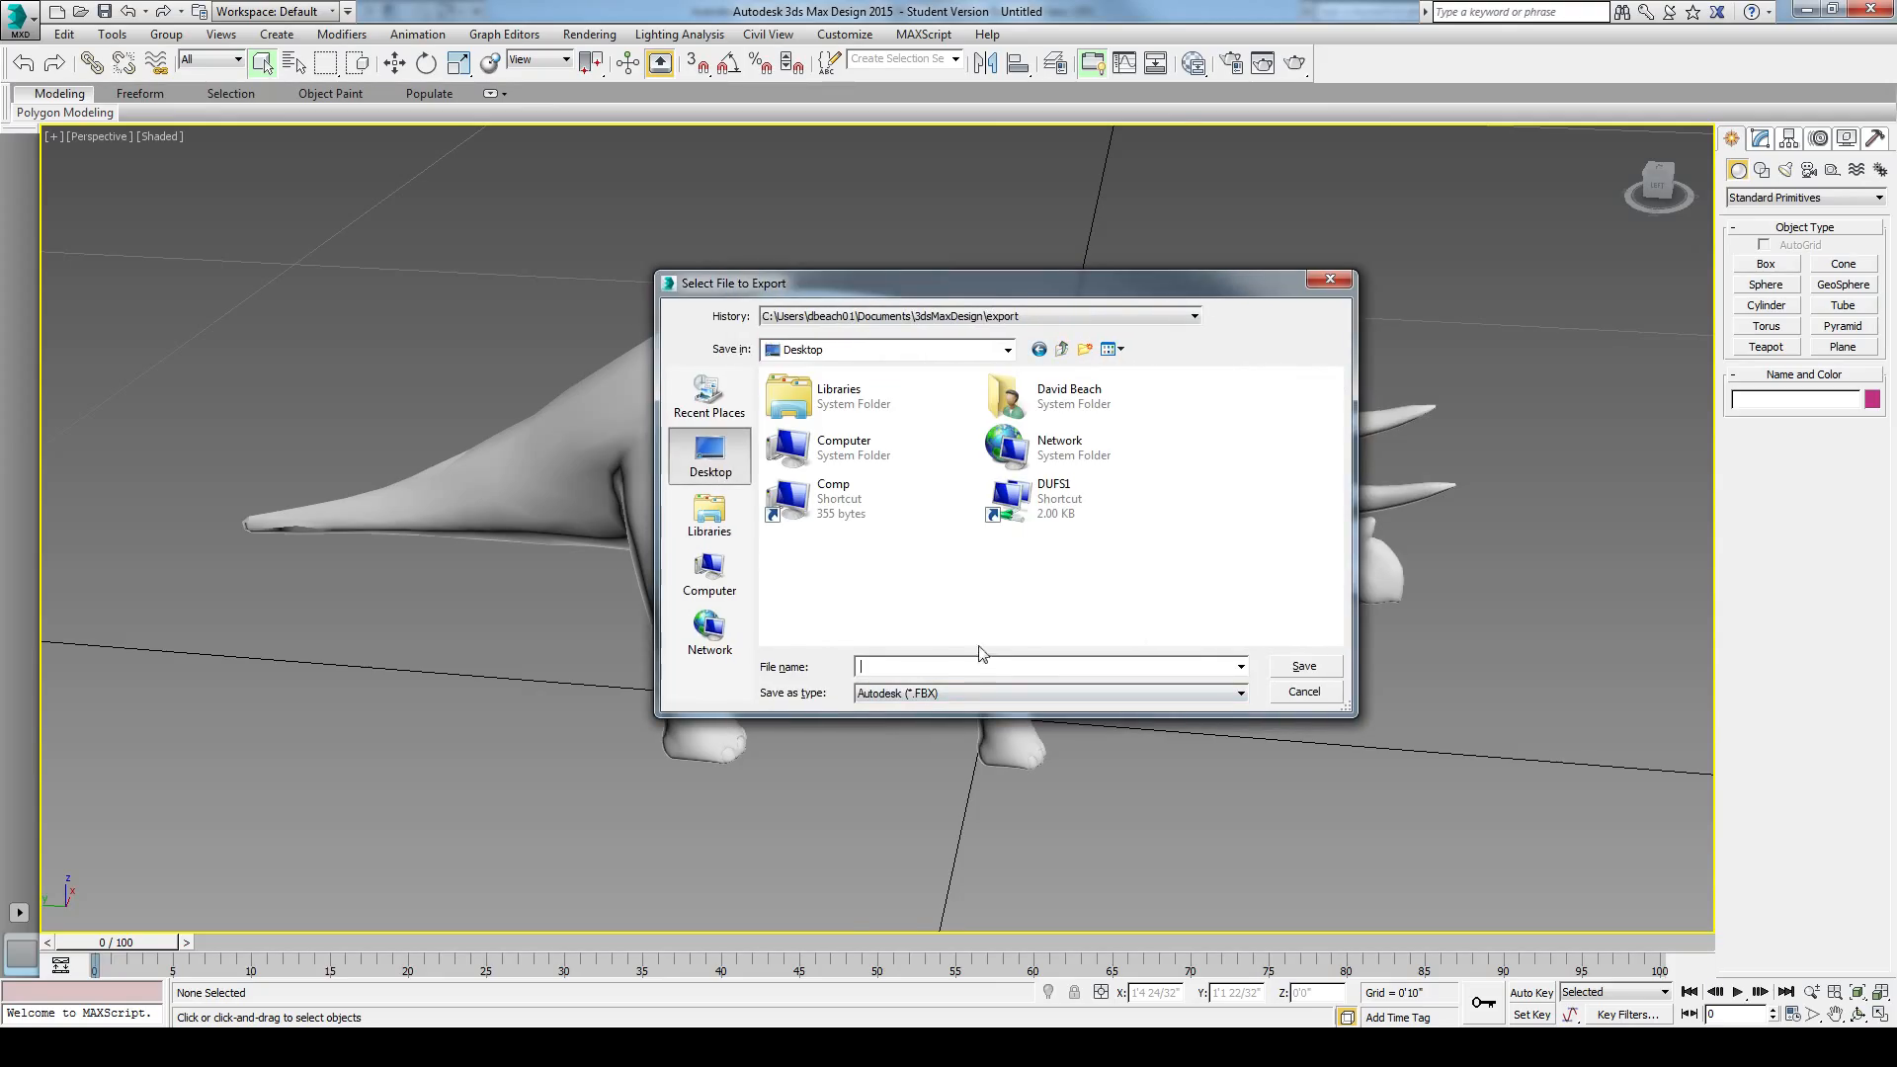
pyautogui.click(976, 692)
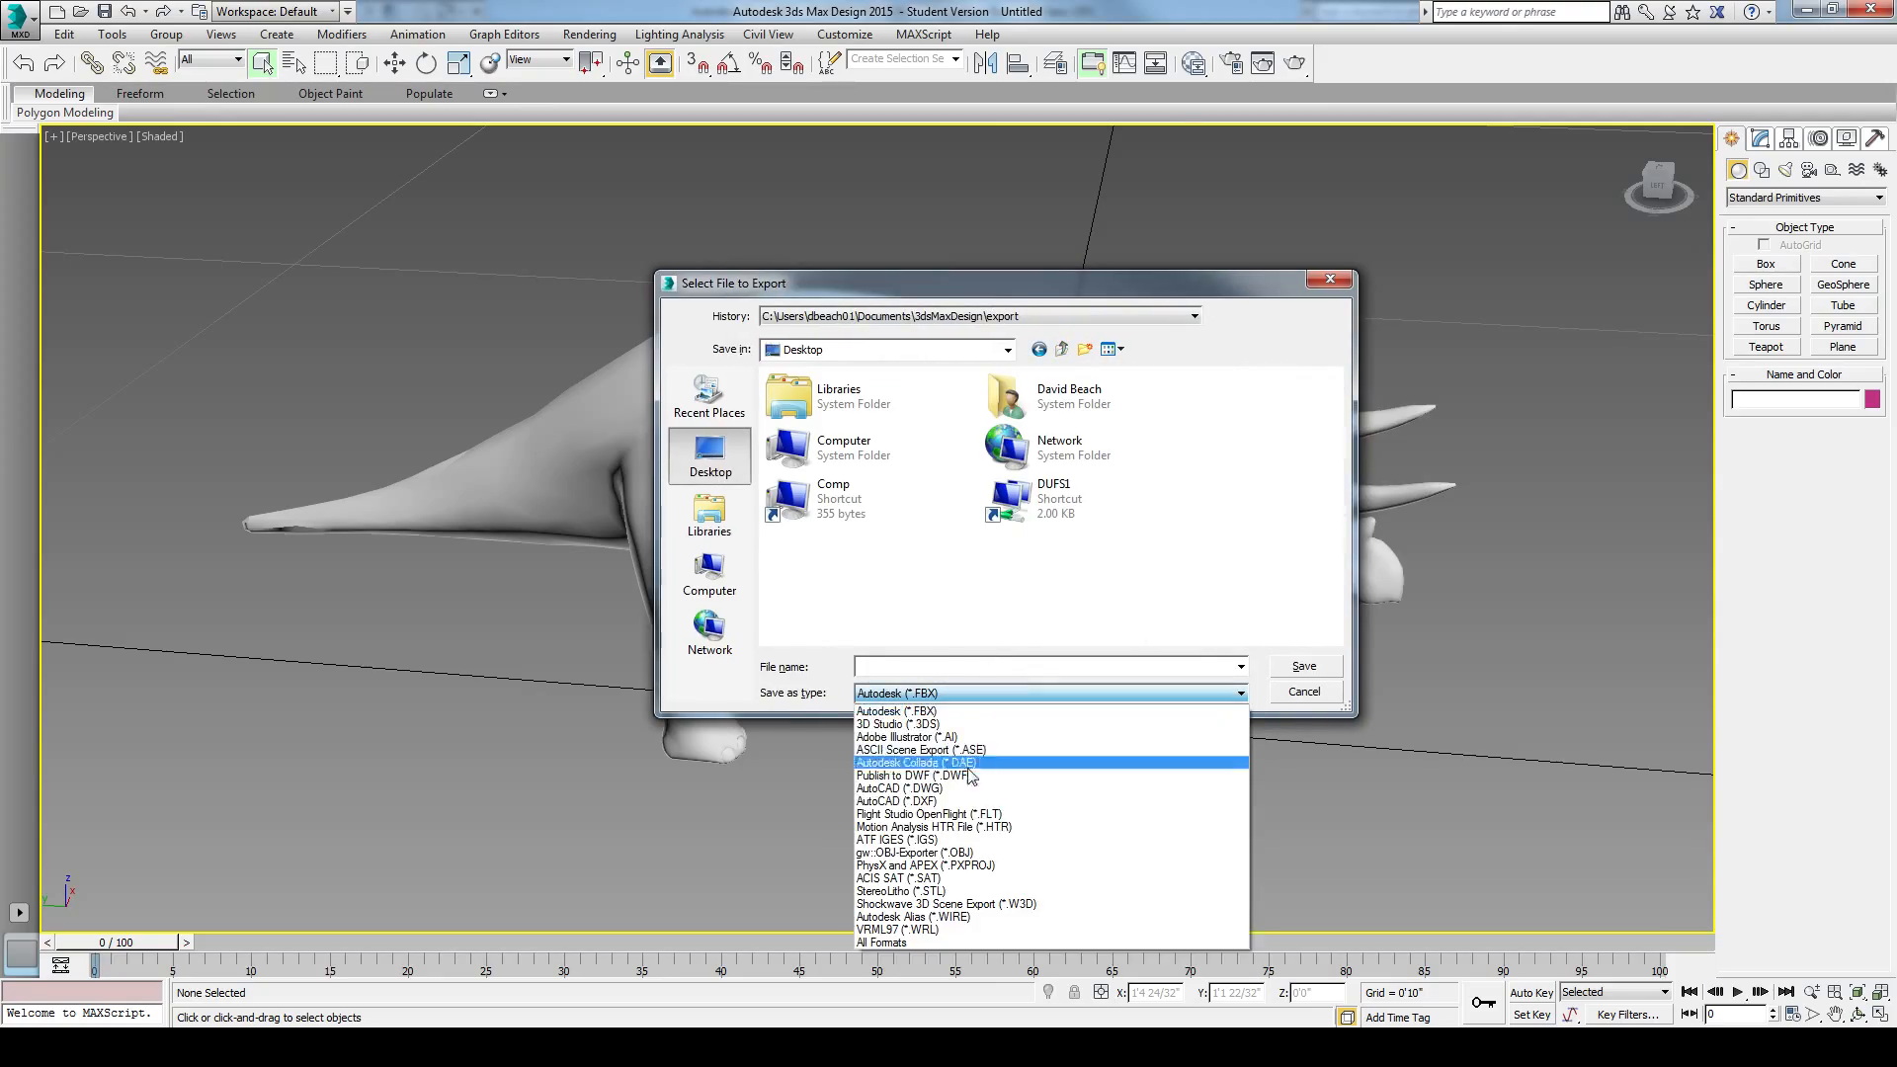
pyautogui.click(929, 787)
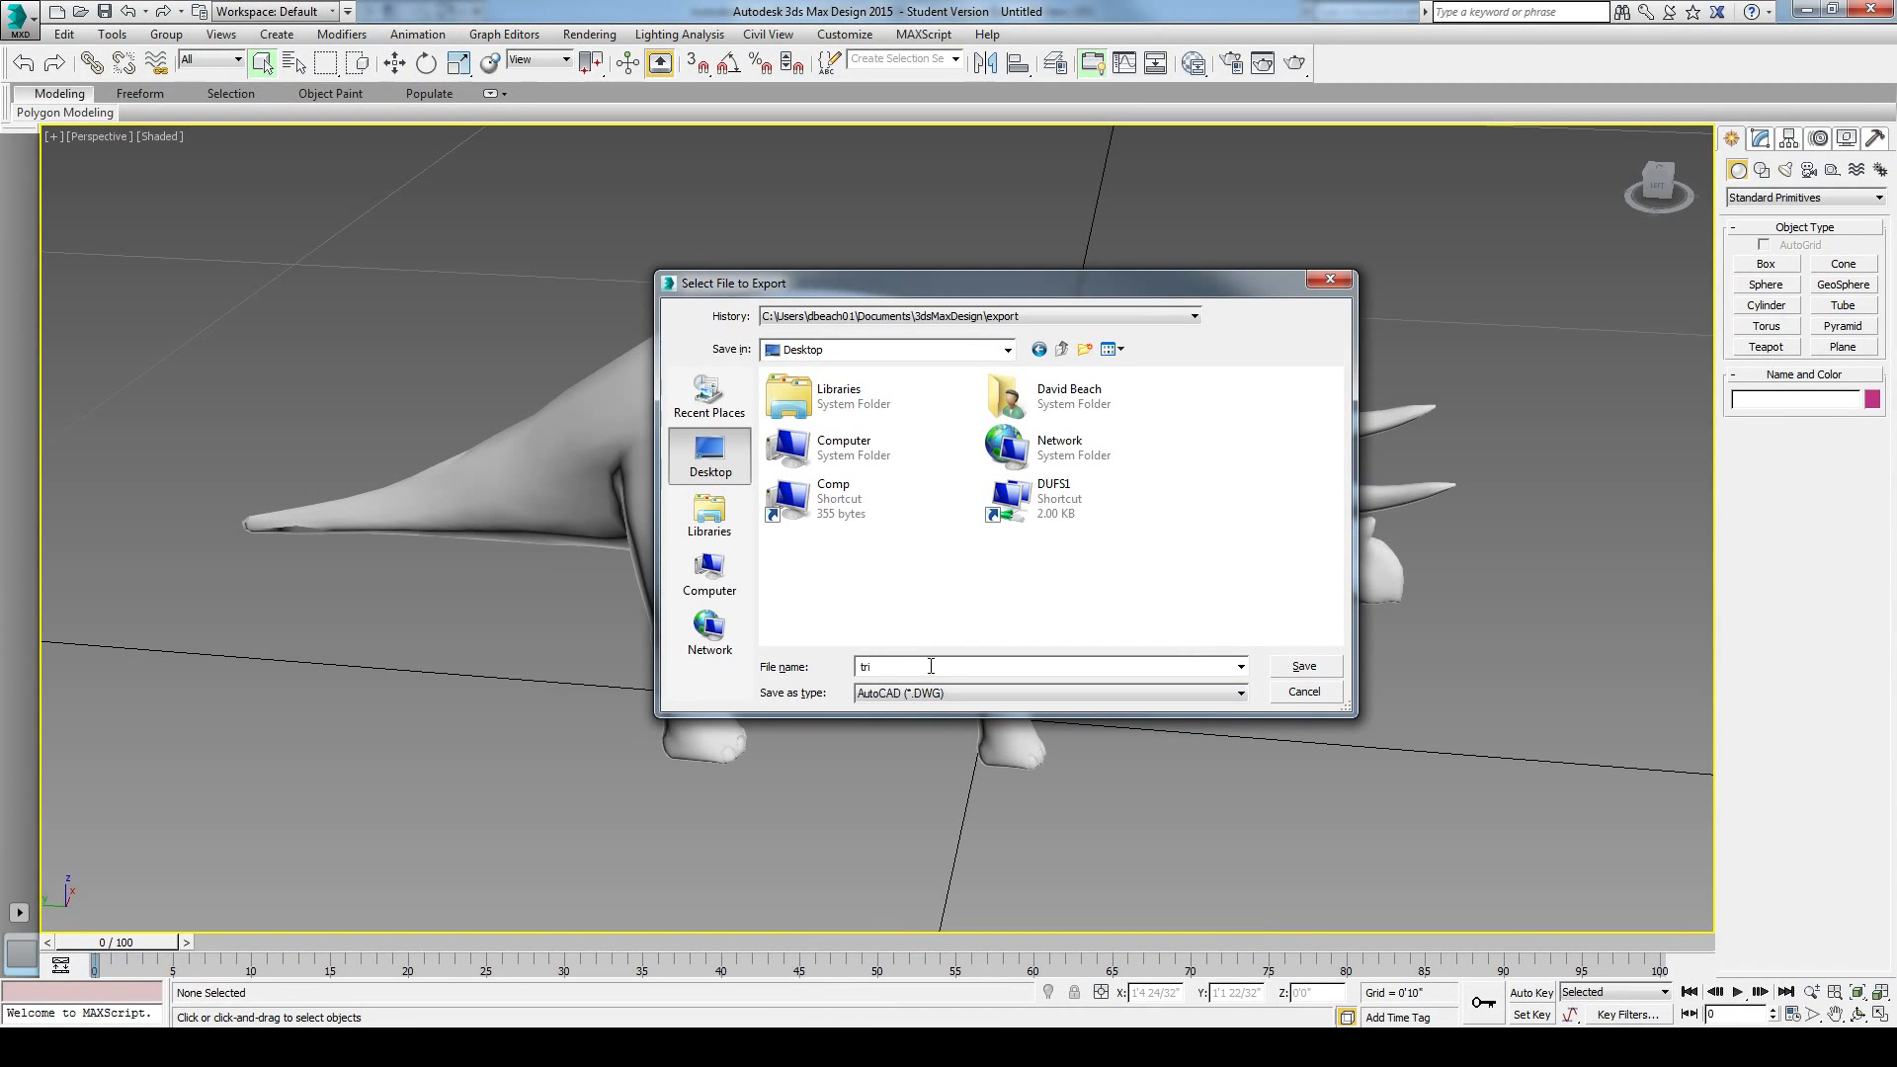
pyautogui.click(931, 666)
pyautogui.click(1313, 662)
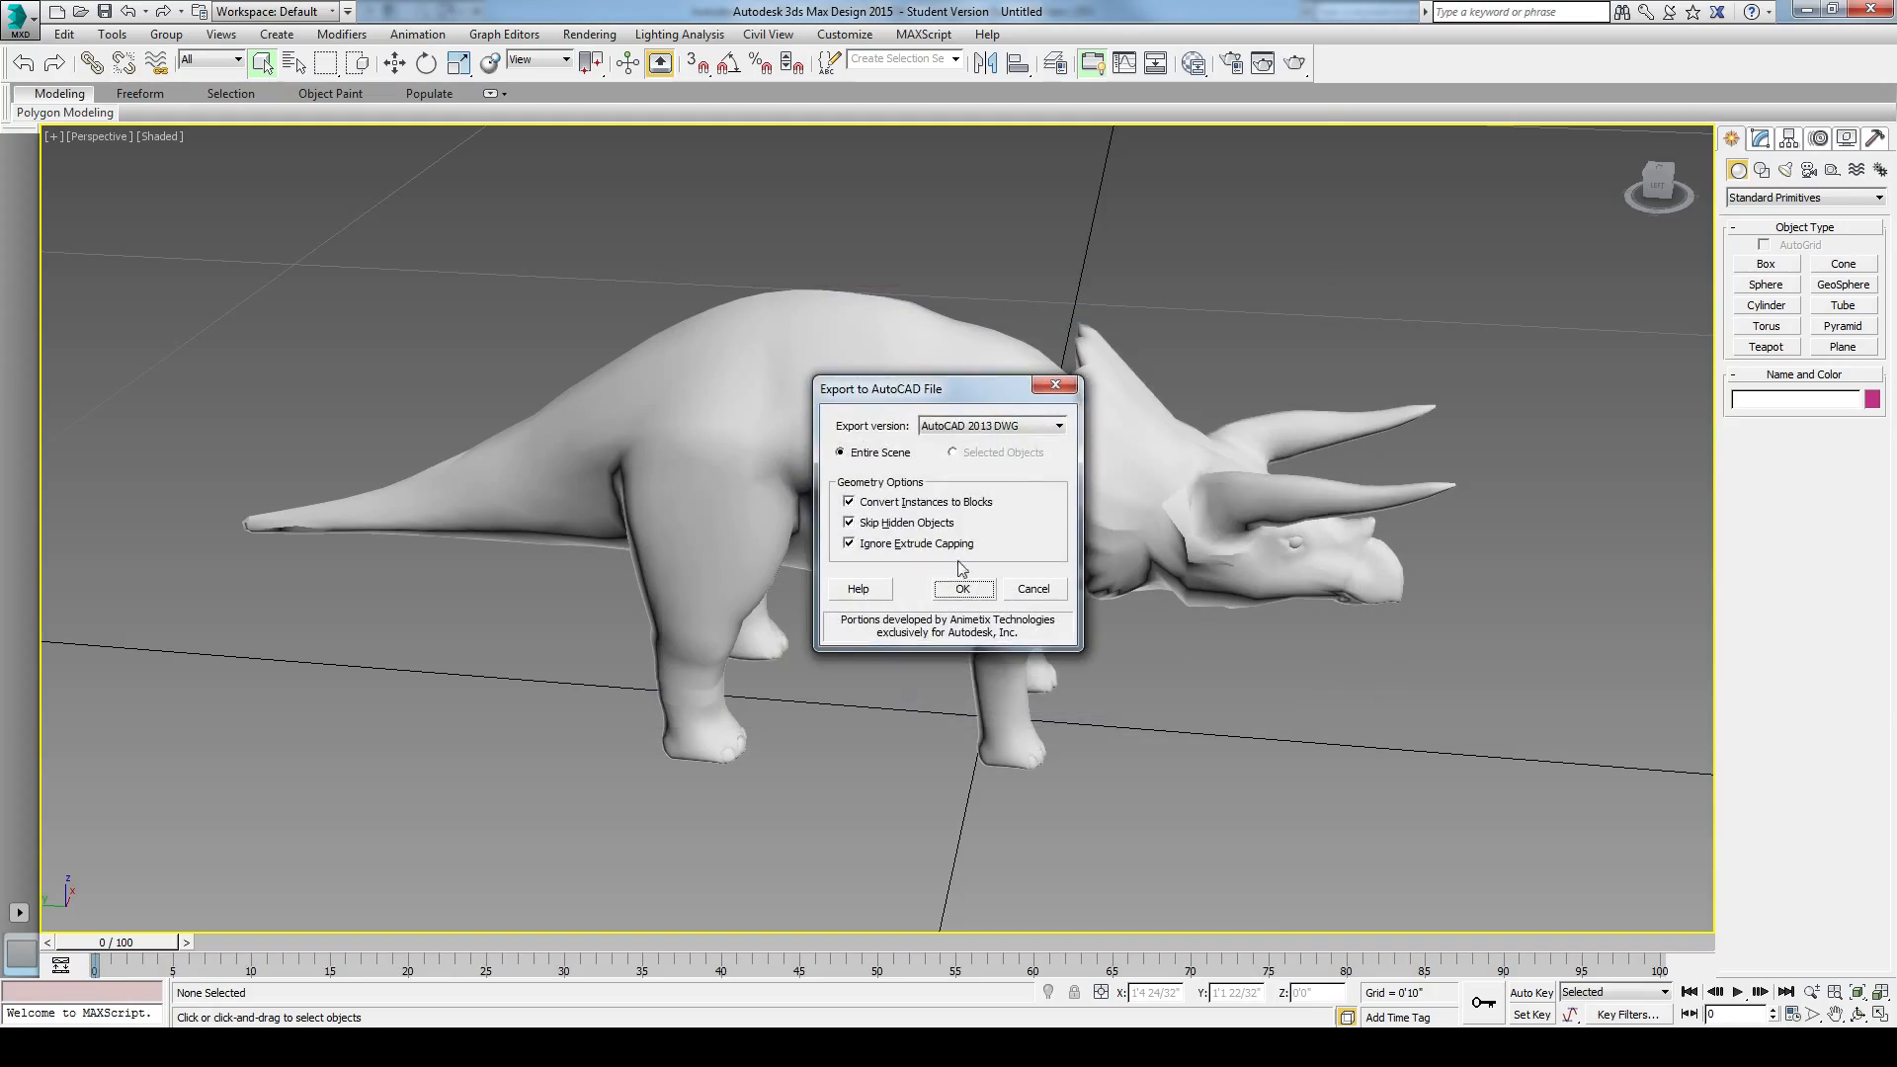
pyautogui.click(961, 589)
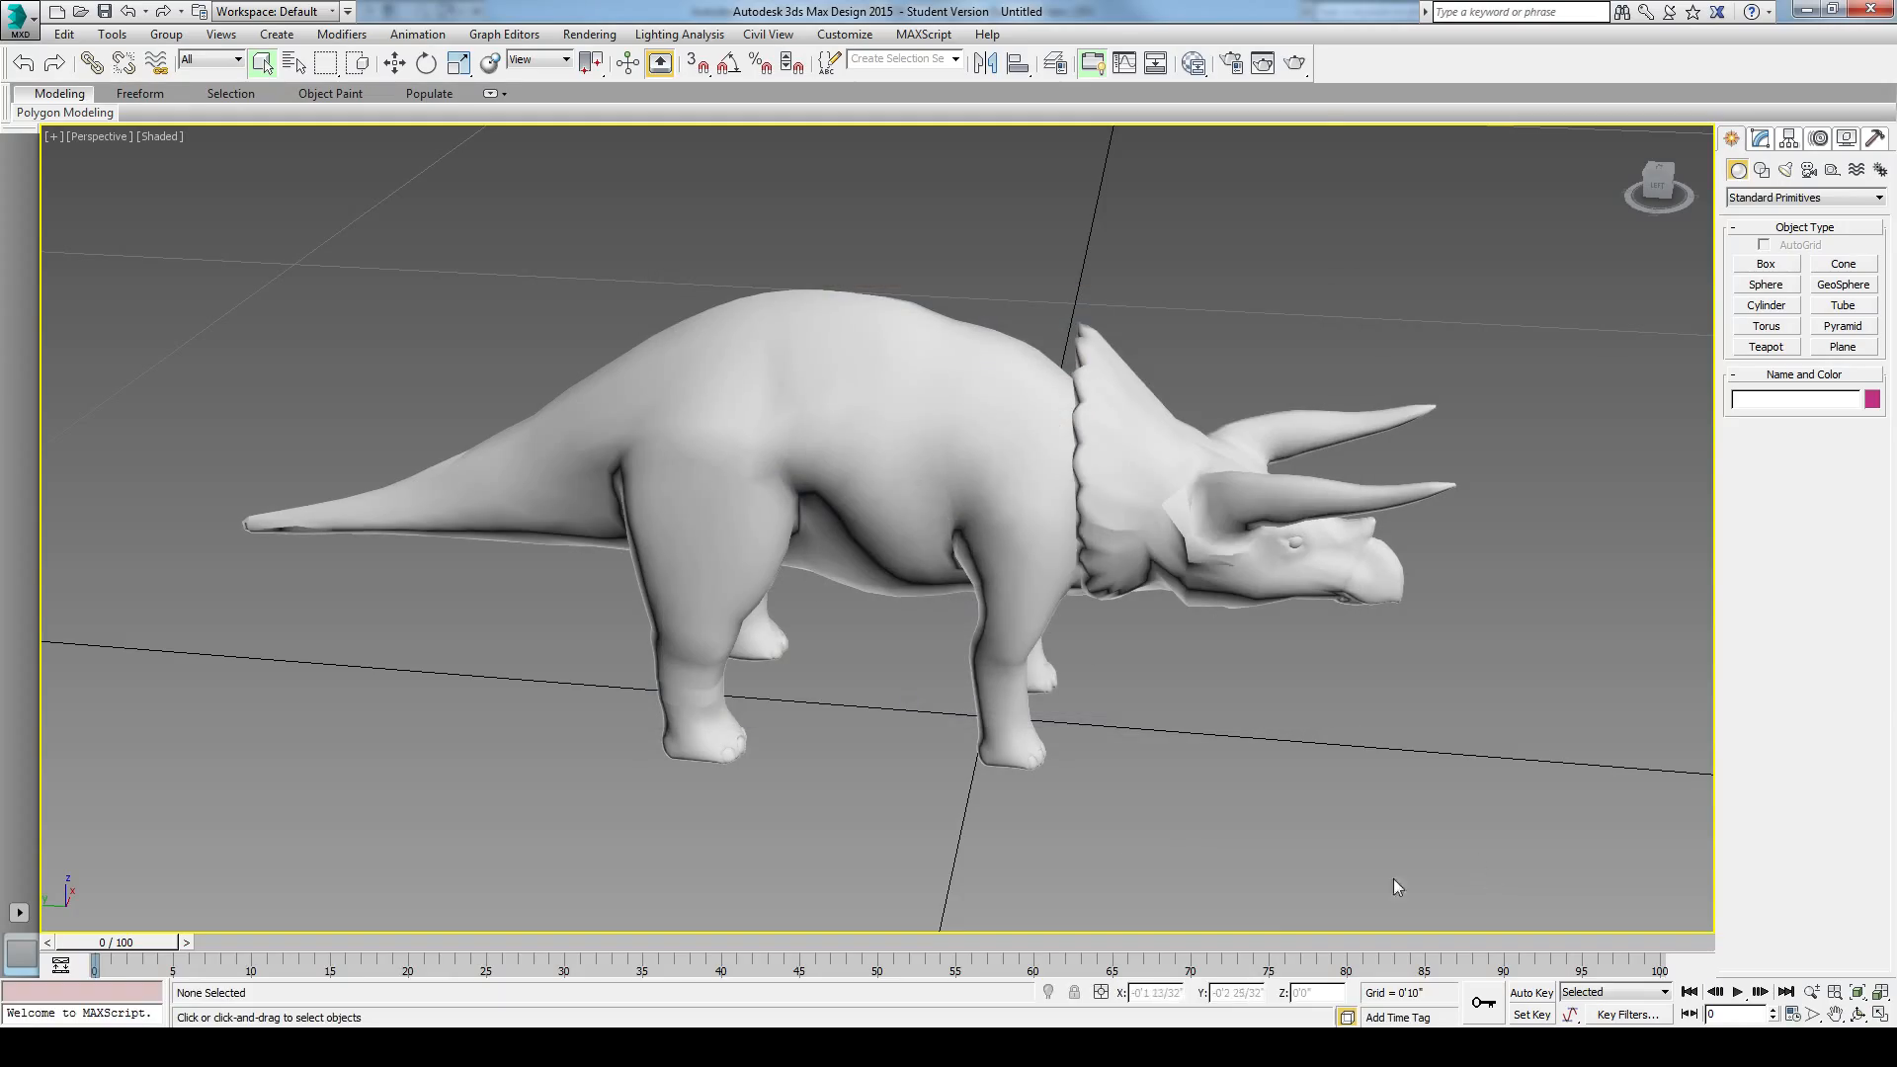
# Step: Switch to Revit and create a new family from the Generic Model template
pyautogui.hotkey('alt', 'Tab')
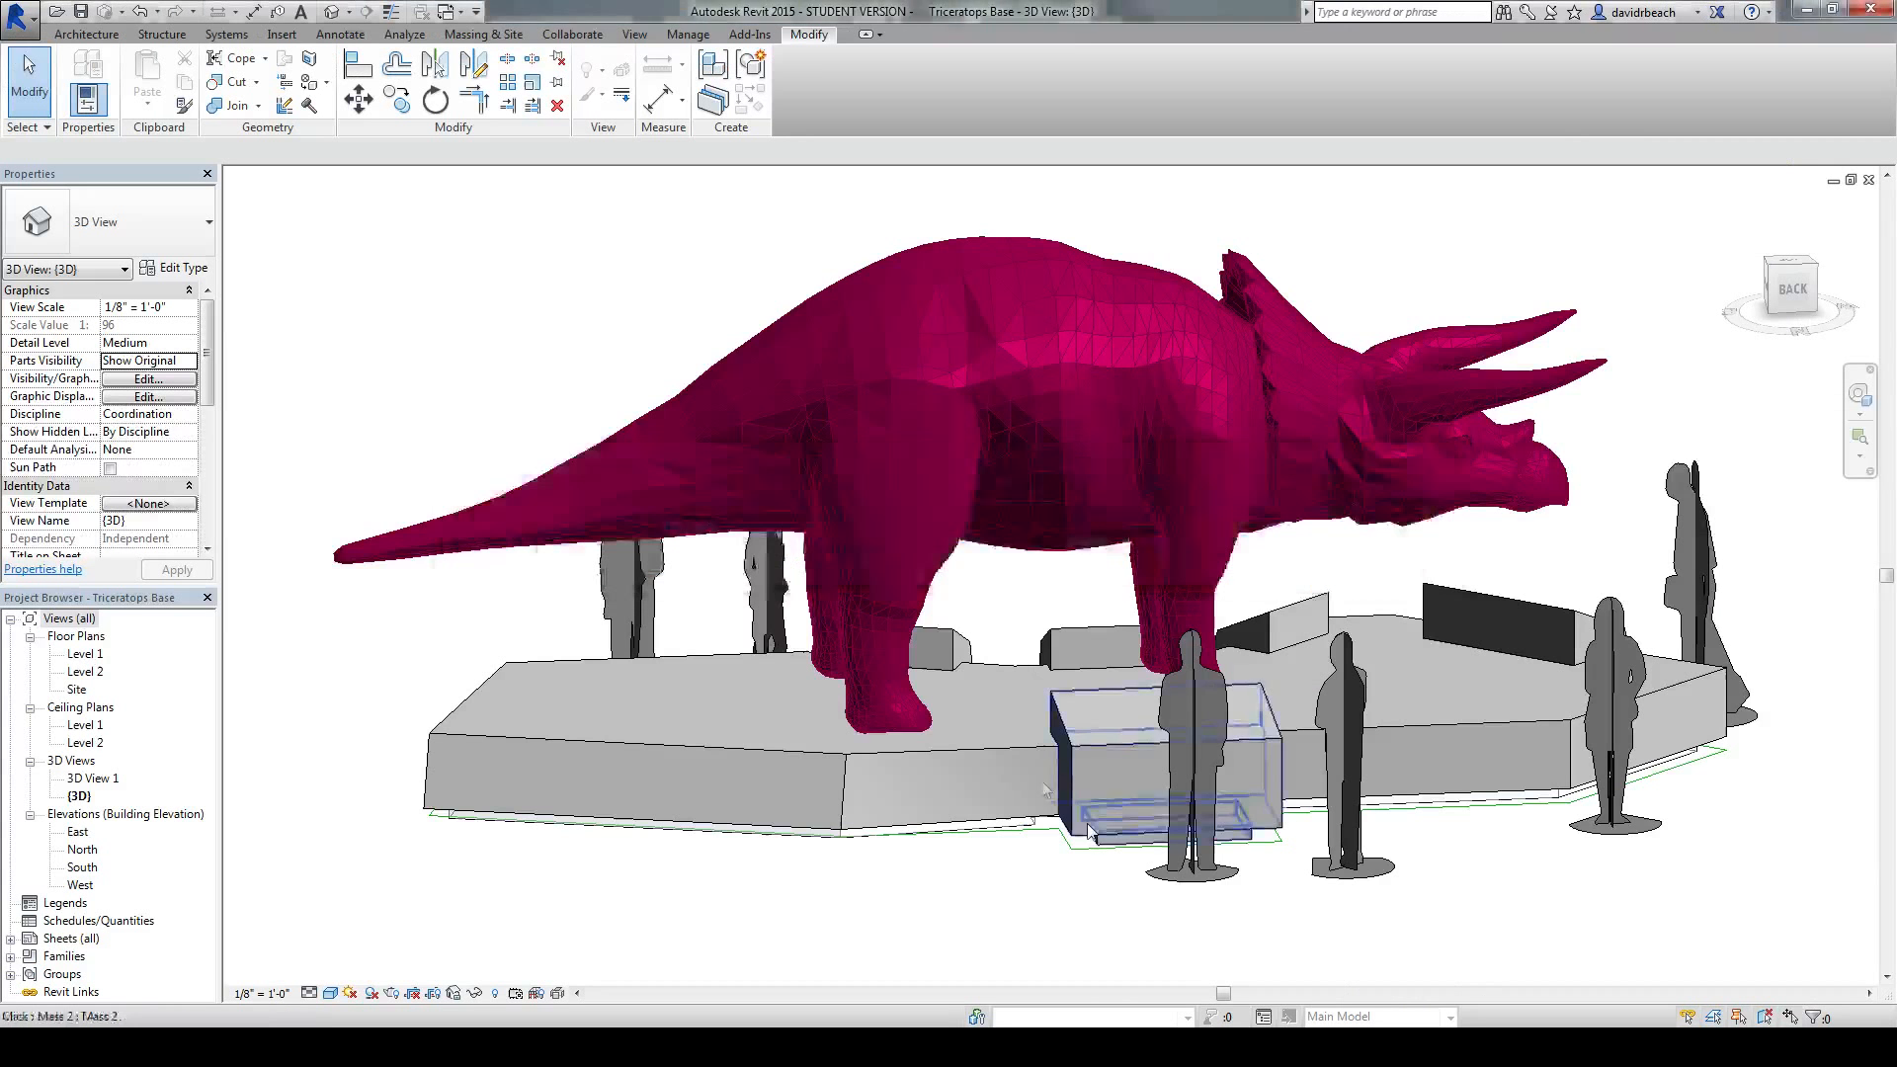
pyautogui.scroll(-4, 741, 632)
pyautogui.keyDown('shift'); pyautogui.moveTo(585, 593); pyautogui.dragTo(665, 622, button='middle'); pyautogui.keyUp('shift')
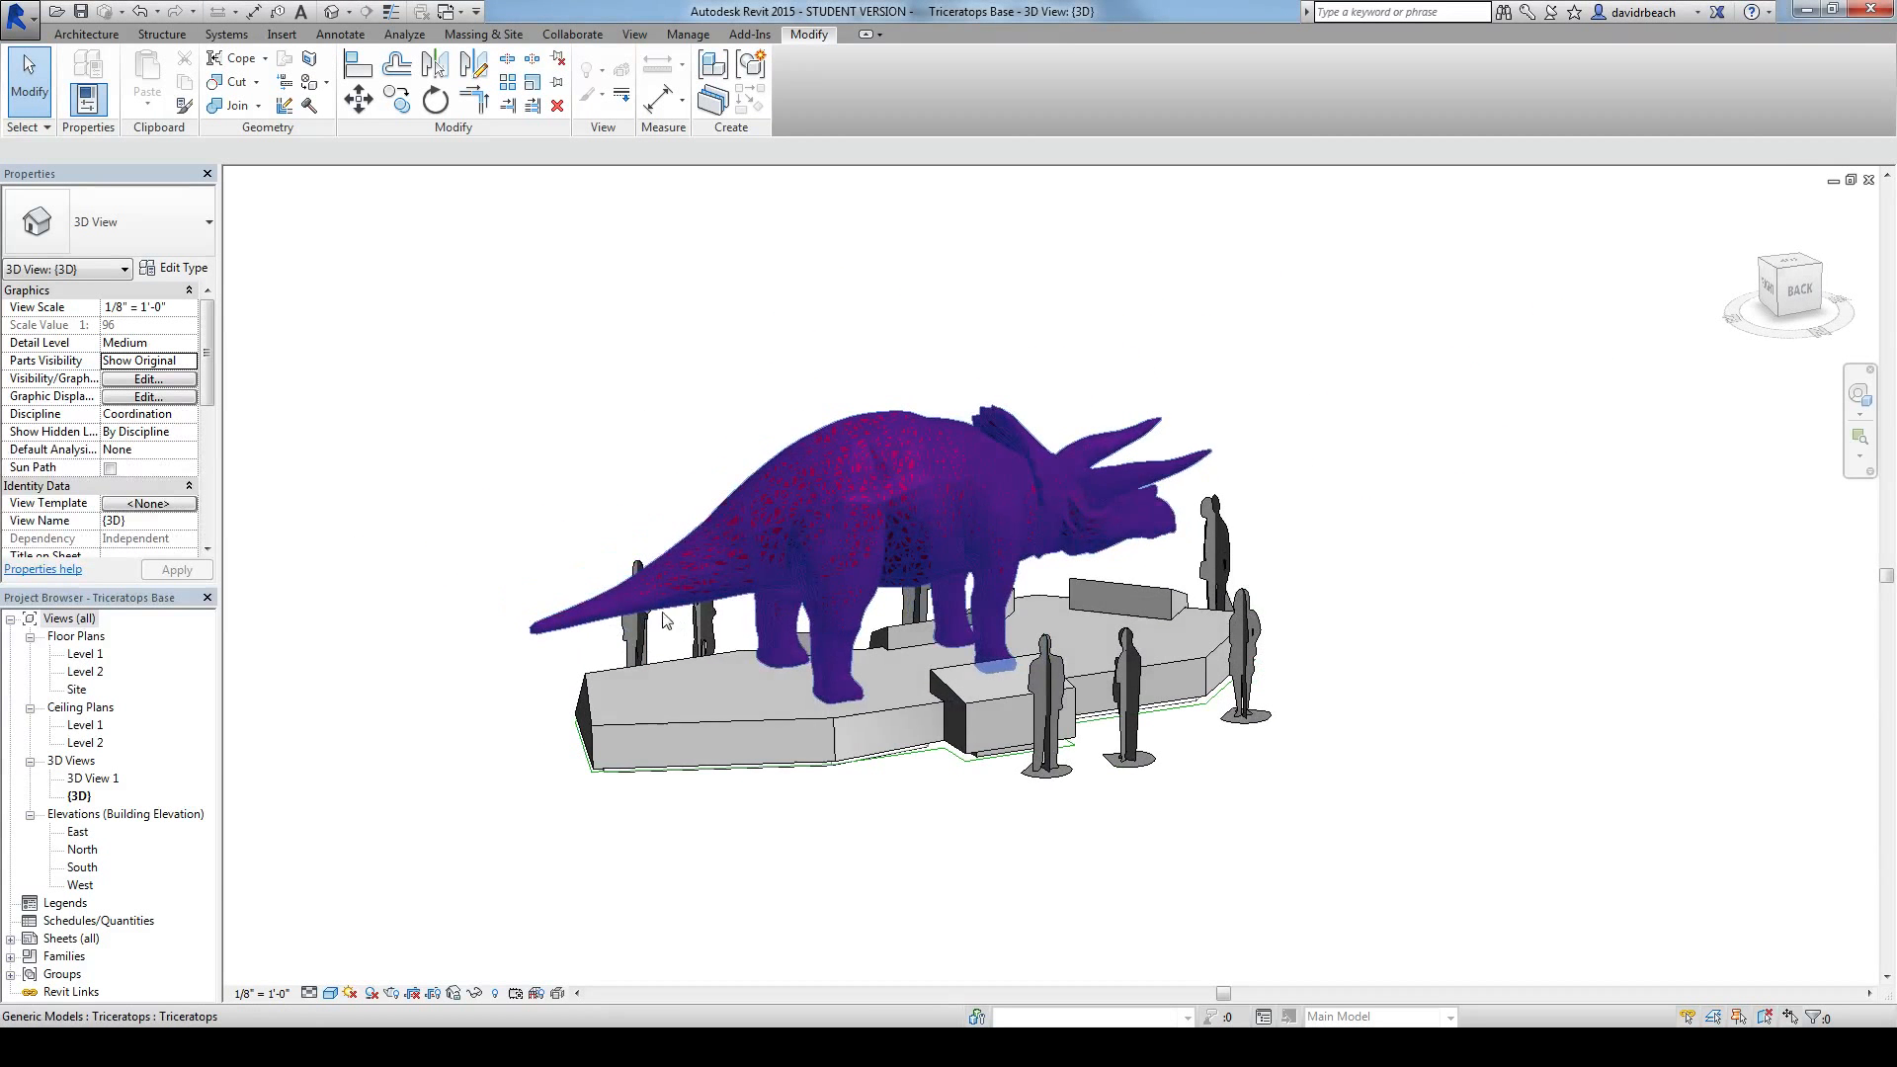
pyautogui.scroll(-1, 550, 373)
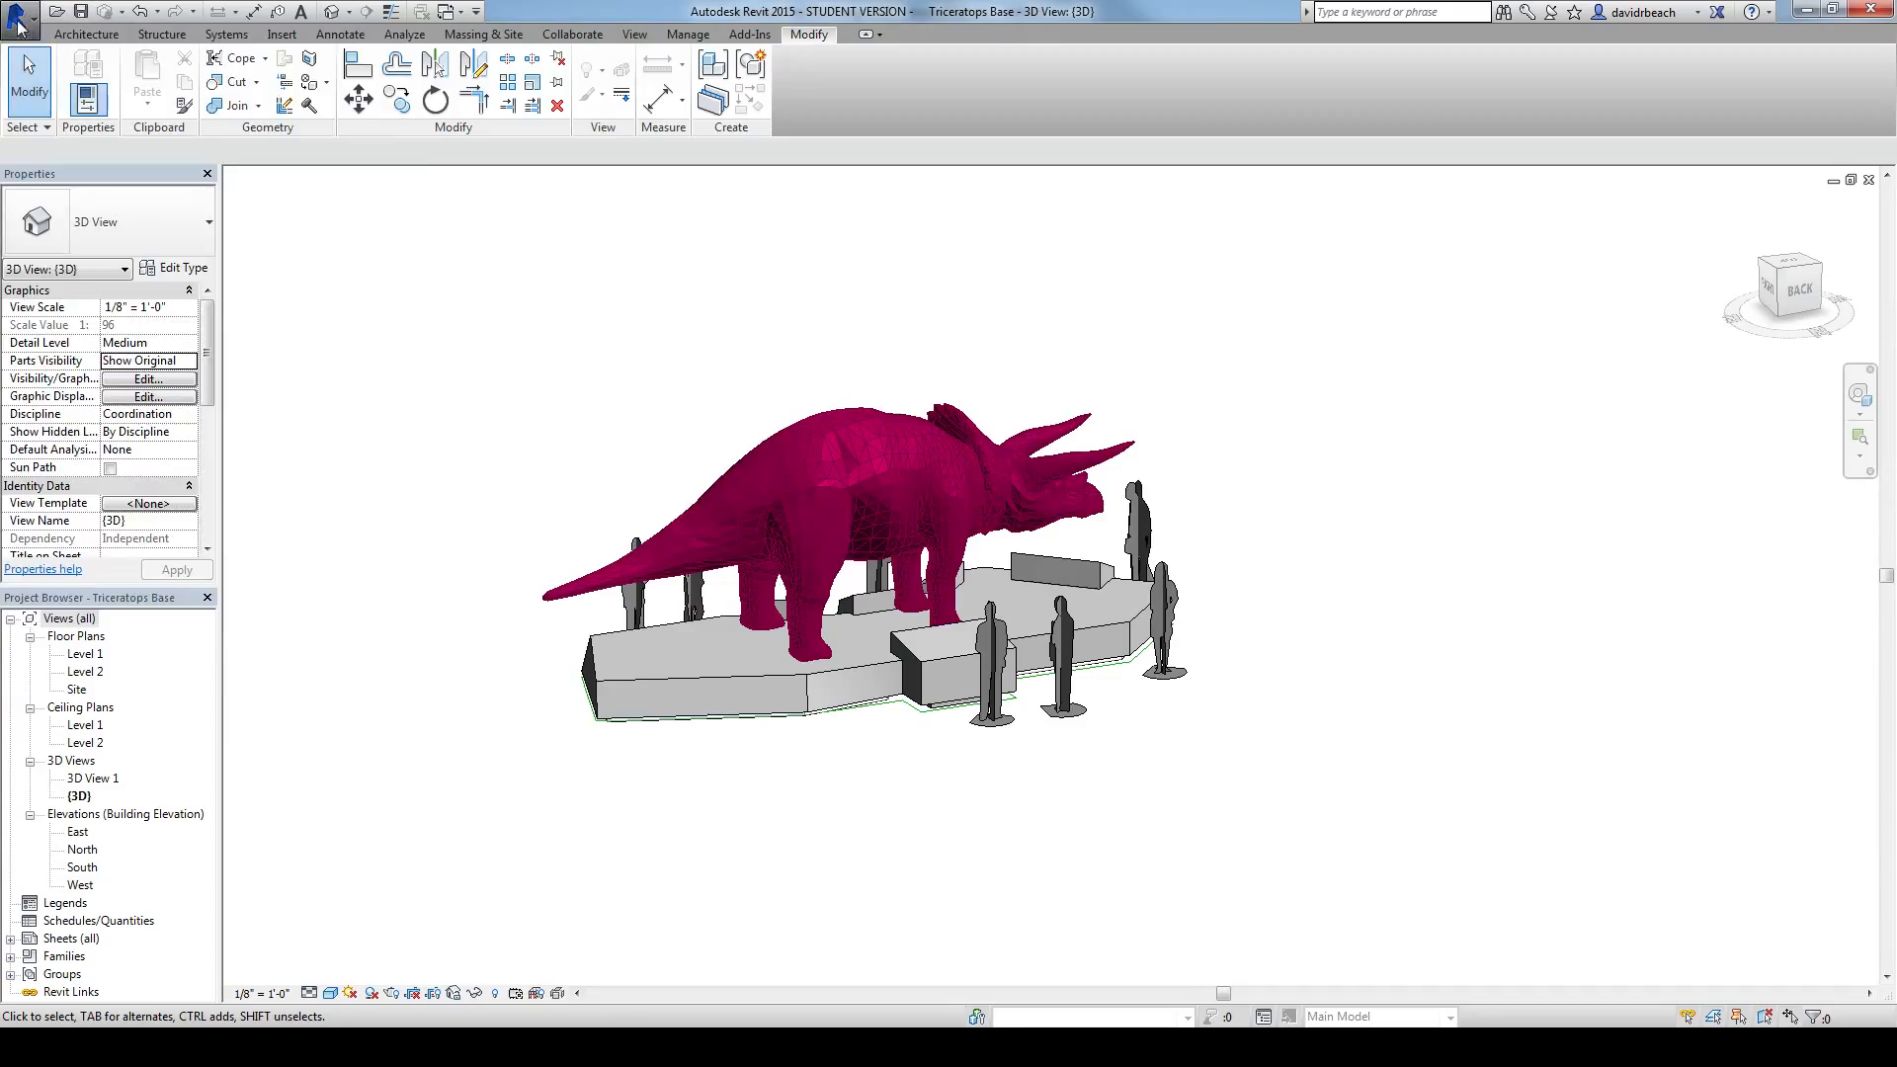
pyautogui.click(20, 20)
pyautogui.moveTo(57, 87)
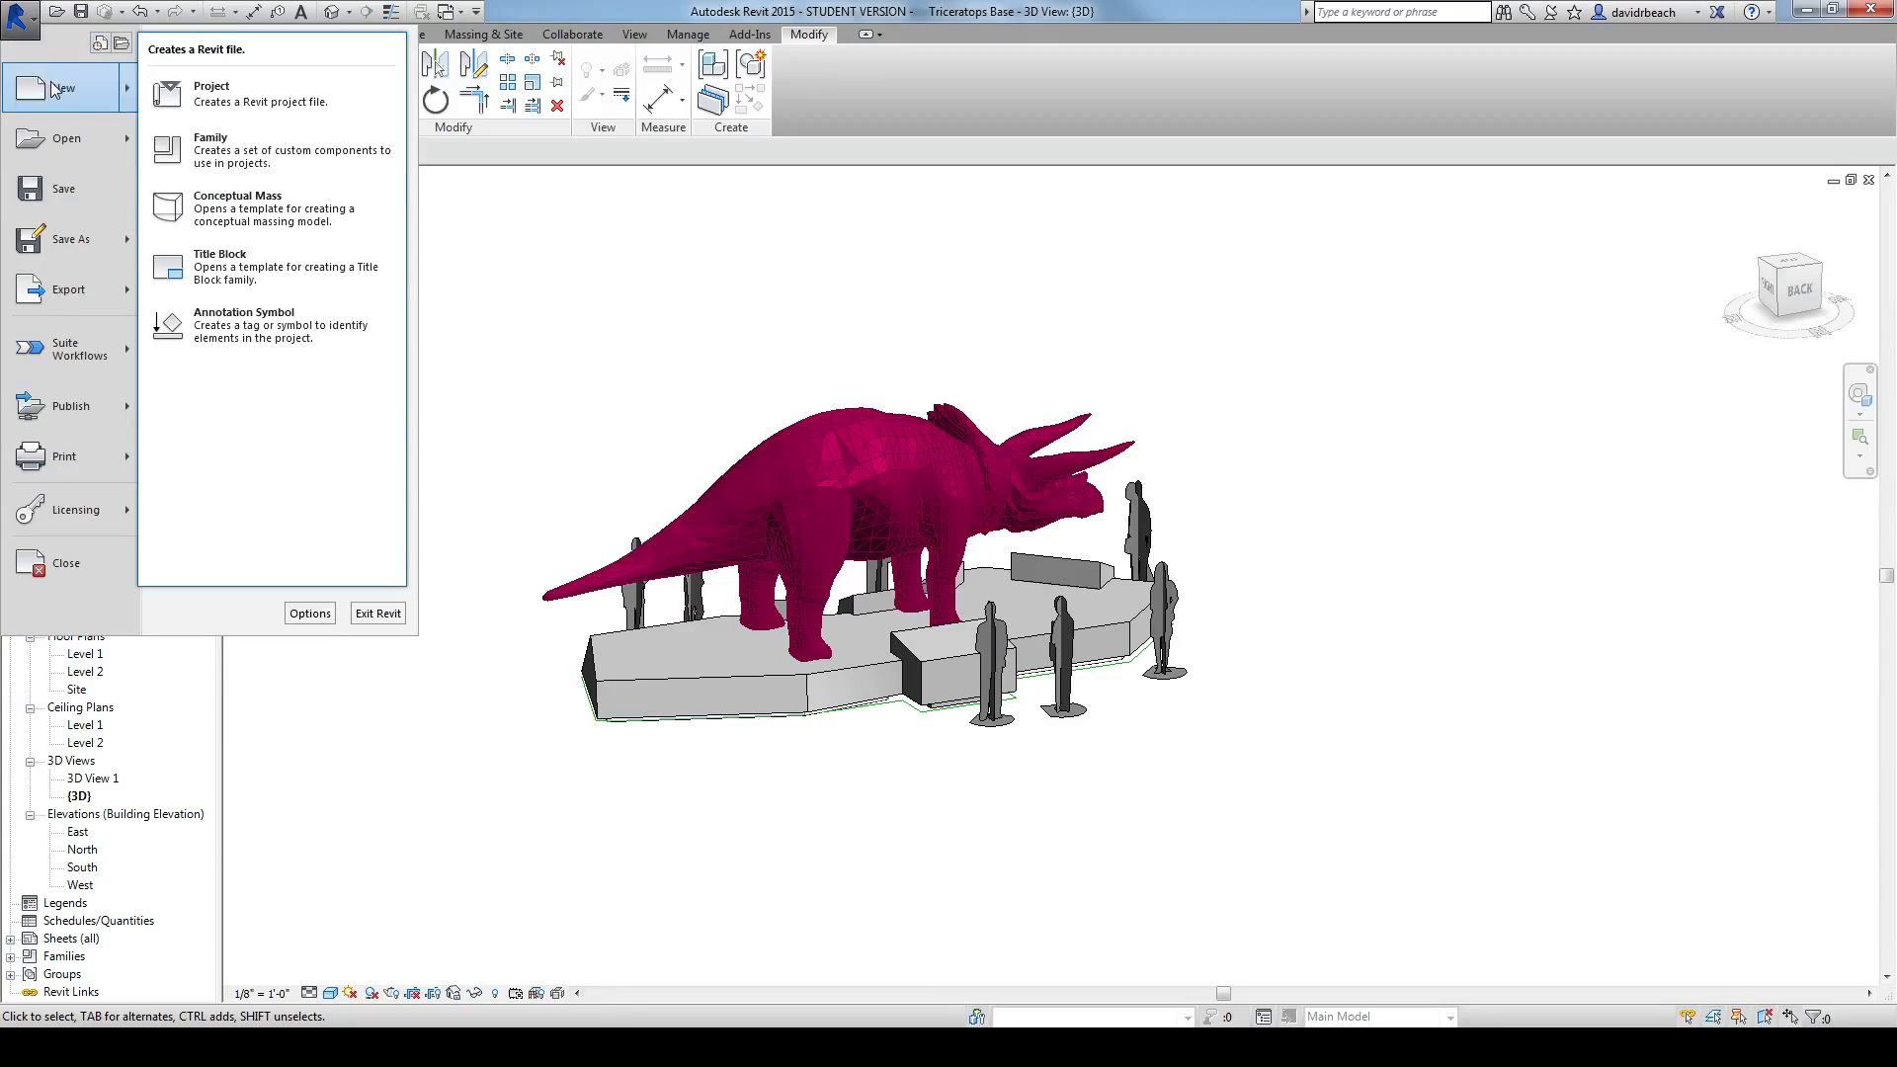
pyautogui.click(263, 150)
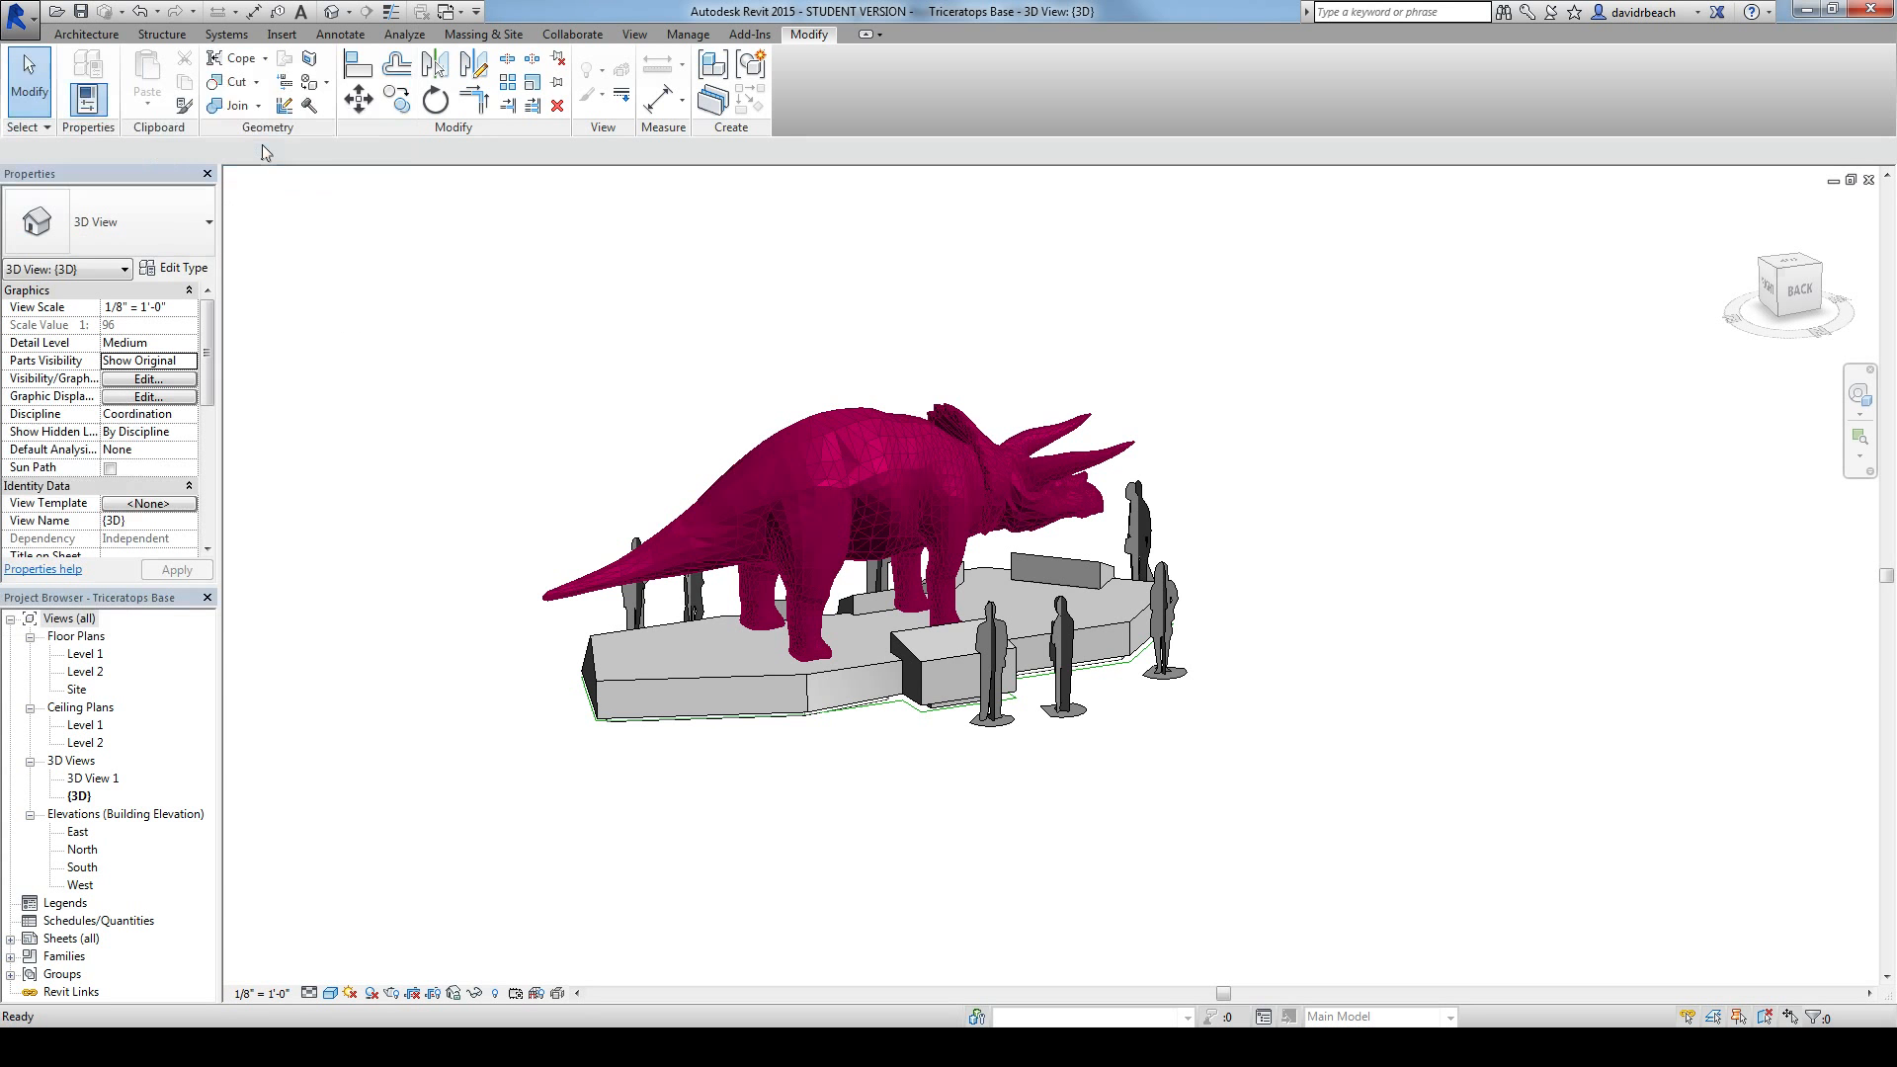
pyautogui.moveTo(646, 194); pyautogui.dragTo(808, 156)
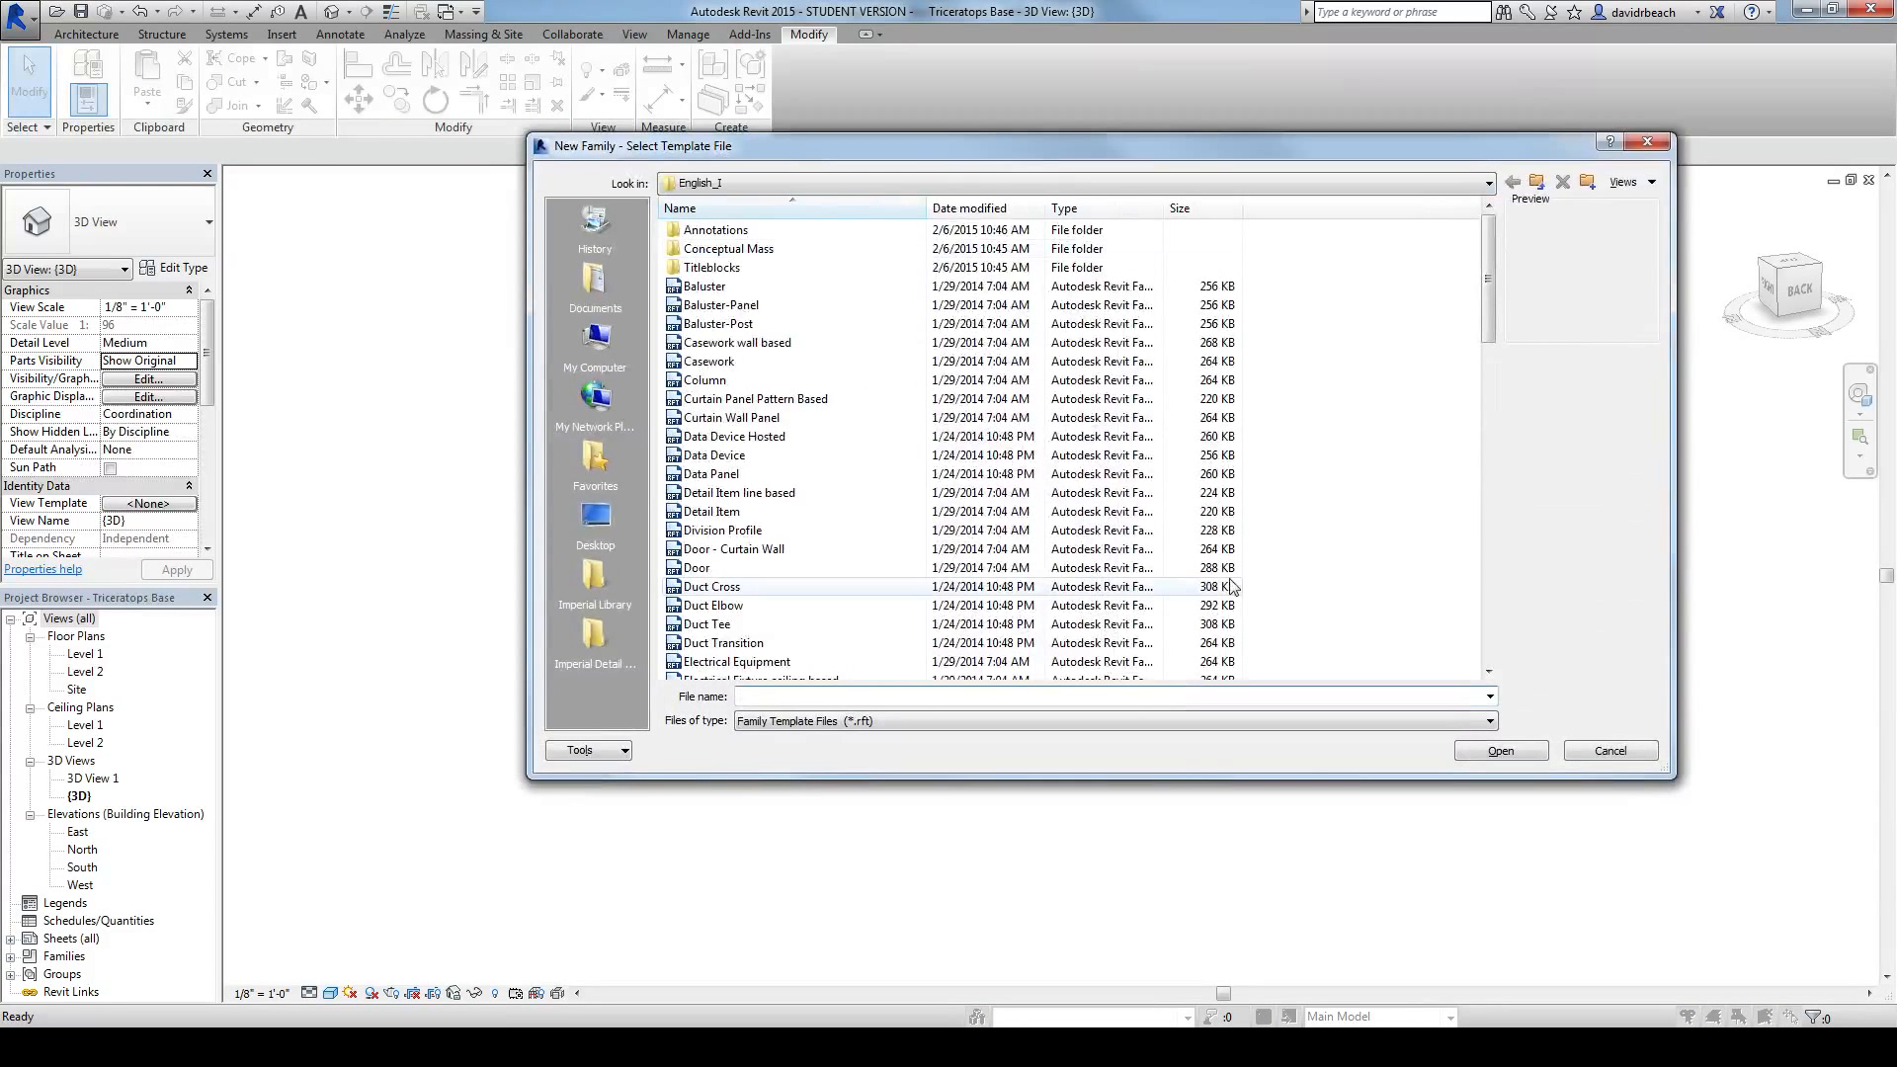
pyautogui.moveTo(1486, 286); pyautogui.dragTo(1490, 414)
pyautogui.click(722, 550)
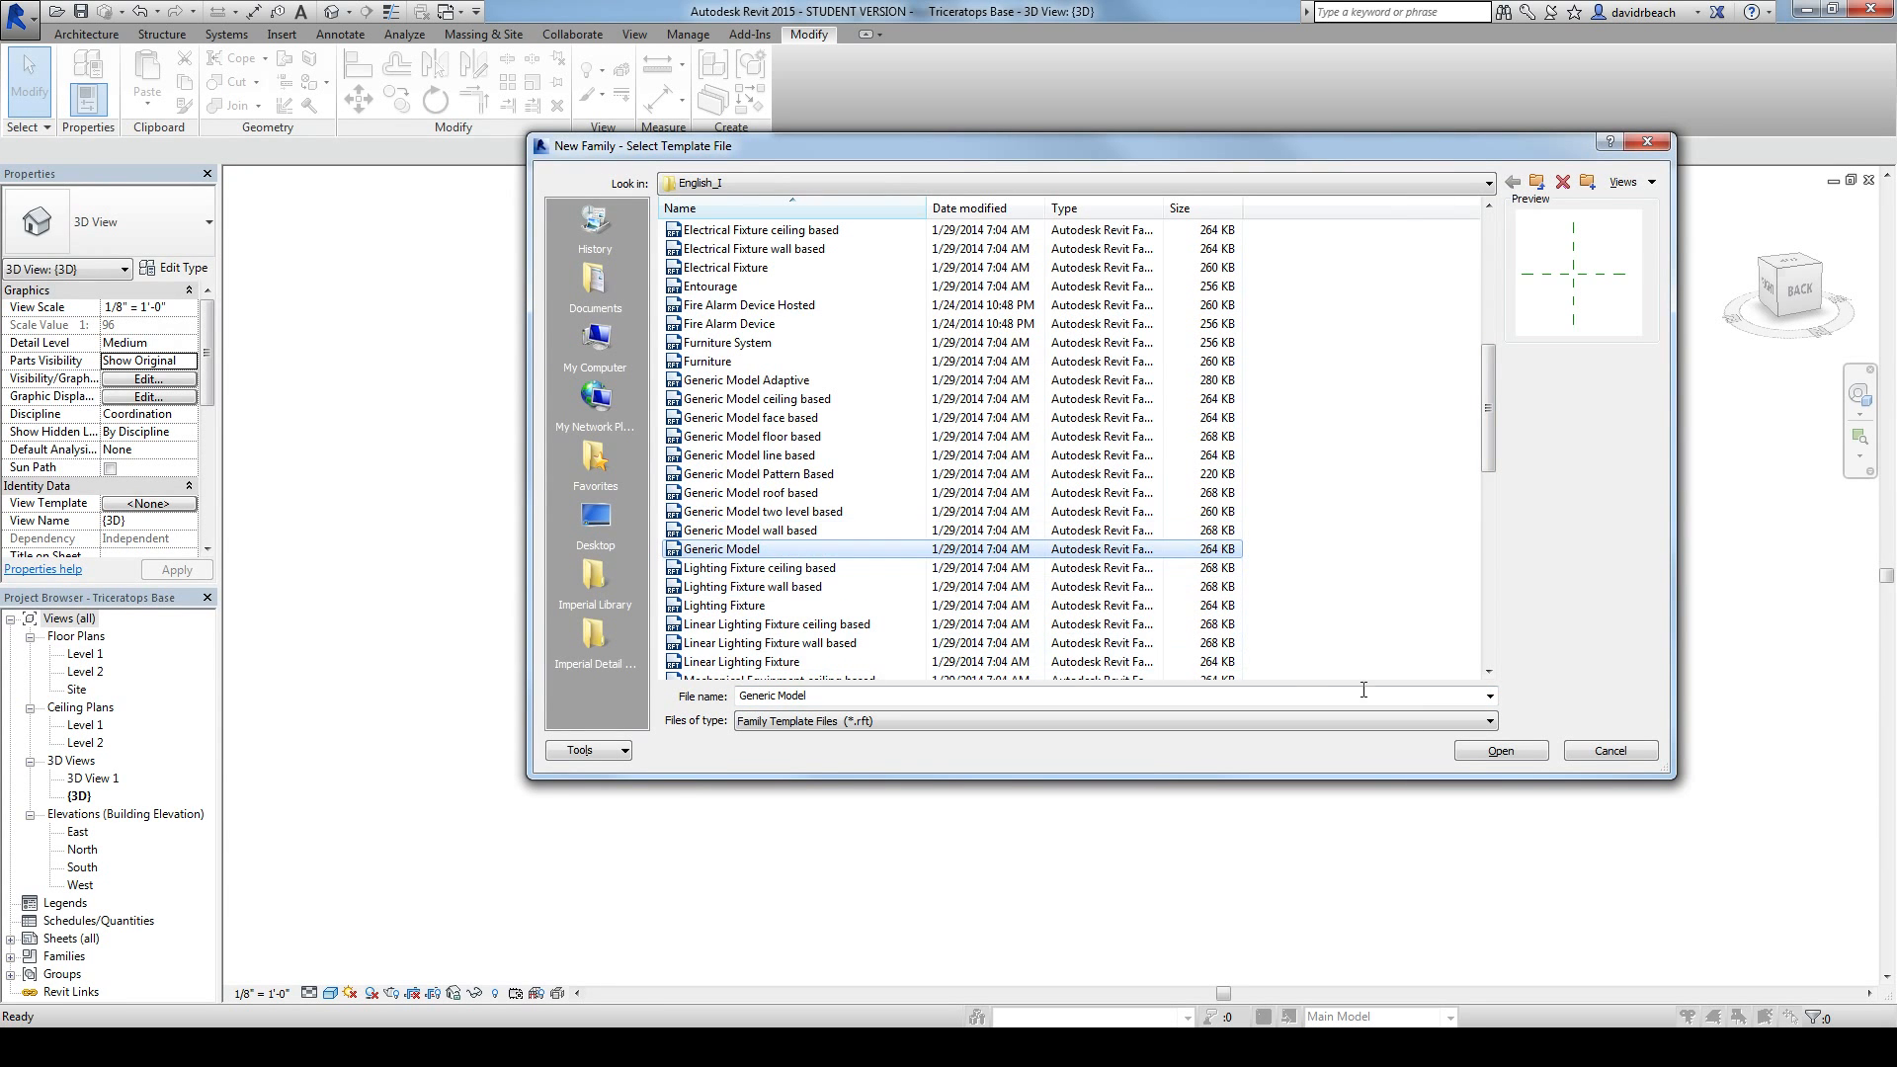
pyautogui.click(1503, 752)
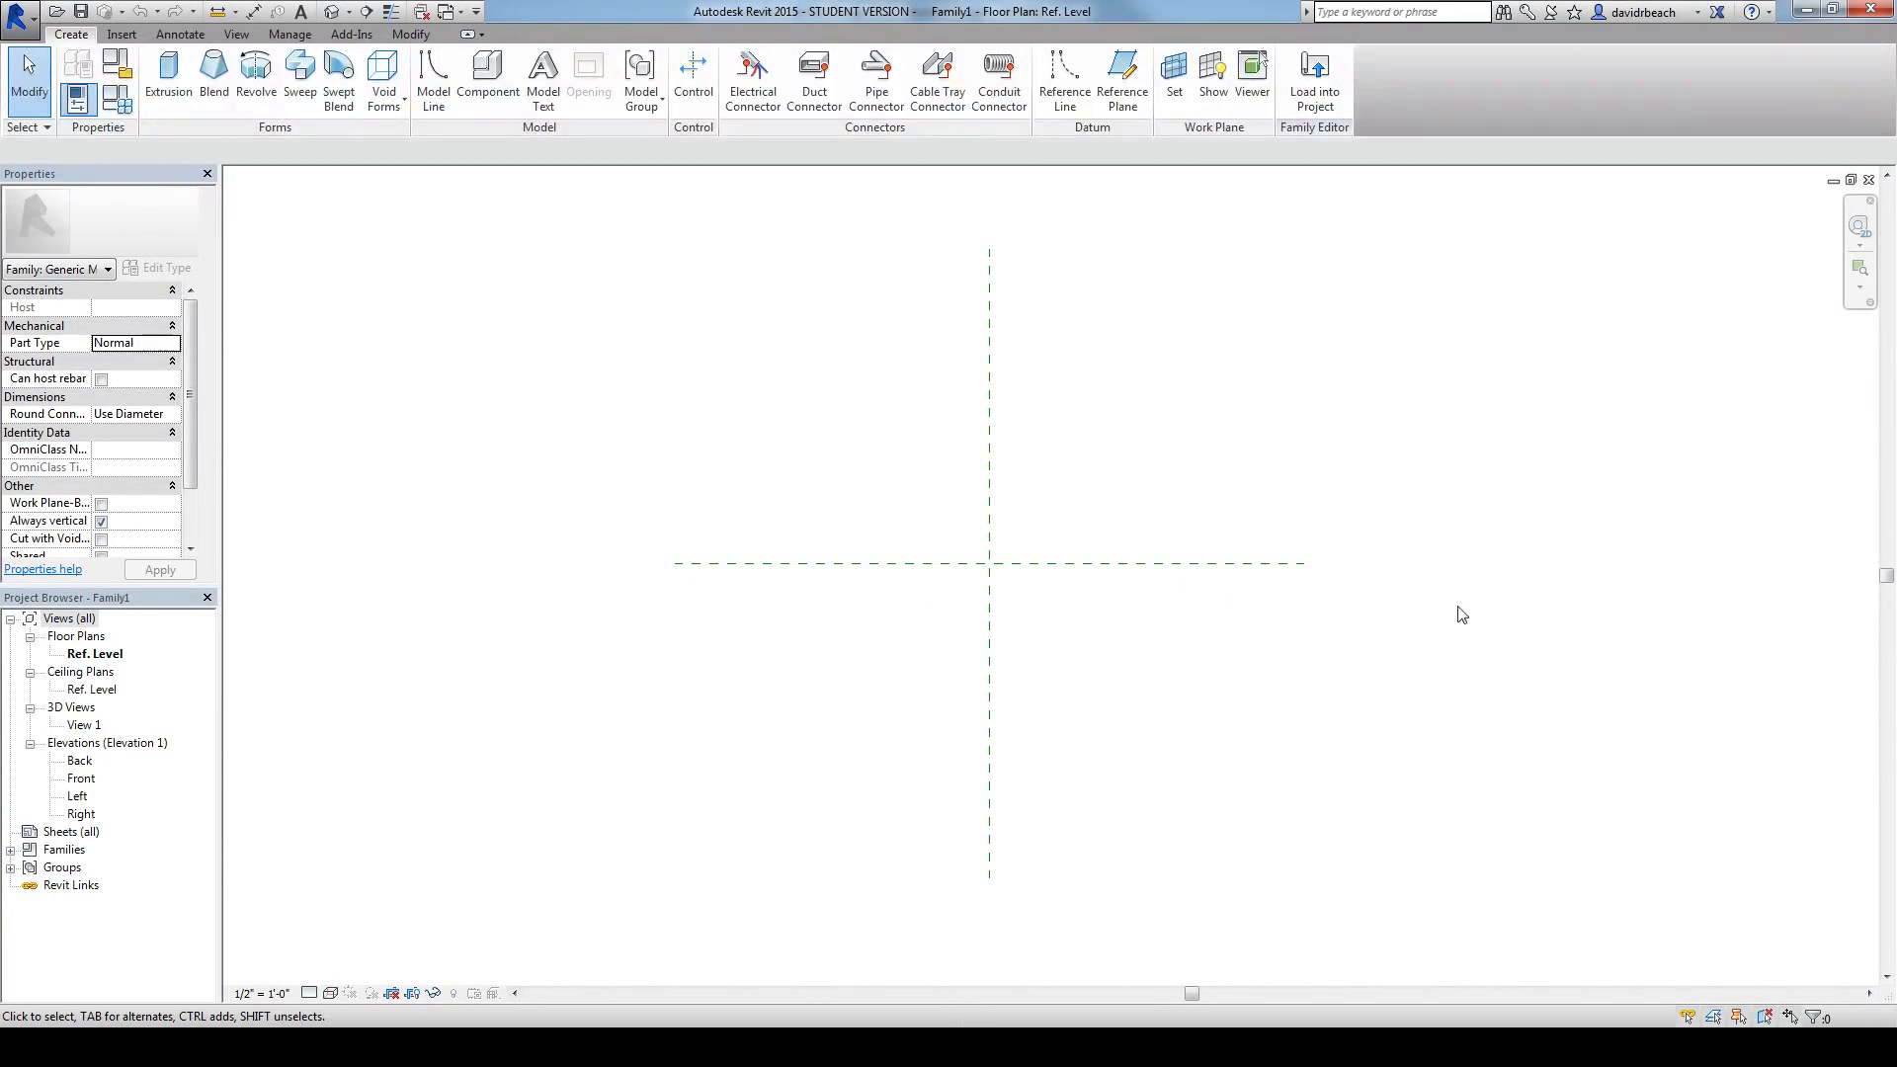
# Step: Import the CAD file tri1.DWG from the Desktop into the family's Ref. Level plan, positioned Auto - Center to Center
pyautogui.moveTo(942, 646); pyautogui.dragTo(889, 636, button='middle')
pyautogui.moveTo(1081, 493); pyautogui.dragTo(1109, 529, button='middle')
pyautogui.click(125, 37)
pyautogui.click(335, 84)
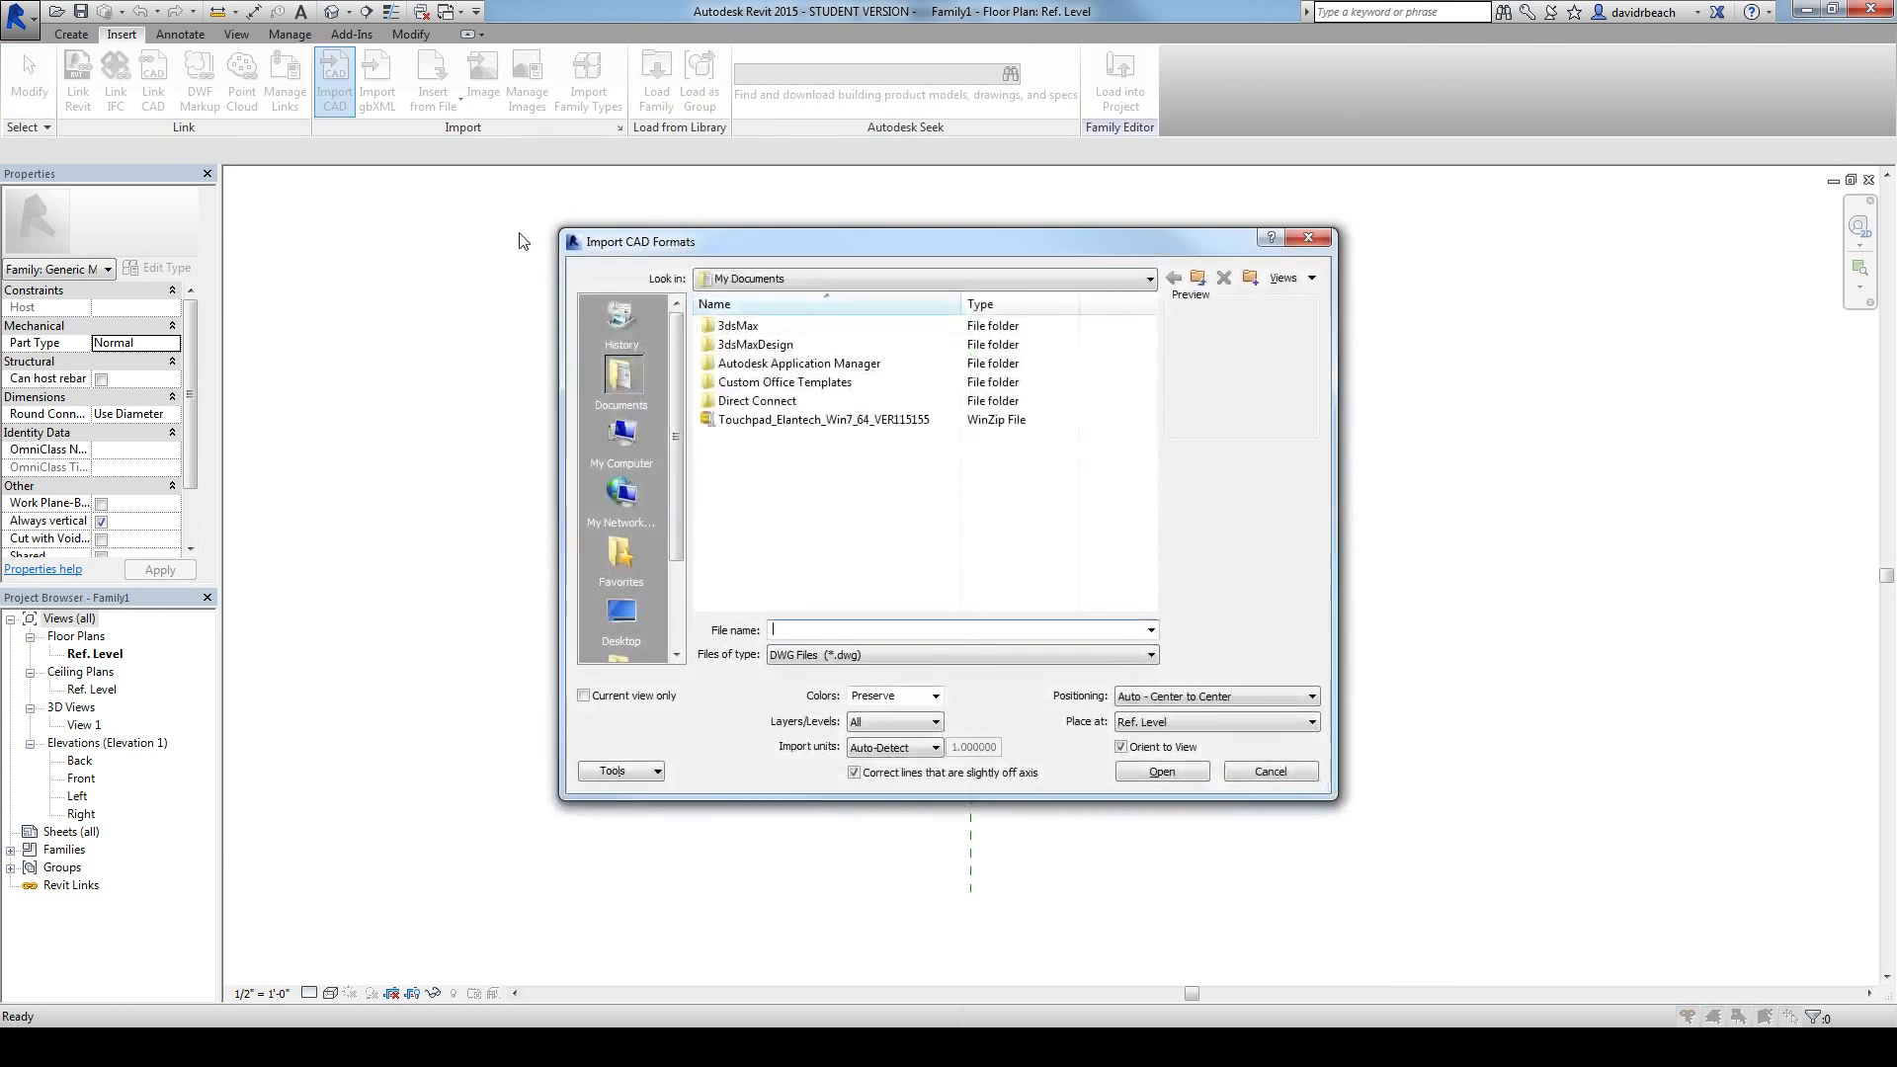
pyautogui.click(621, 612)
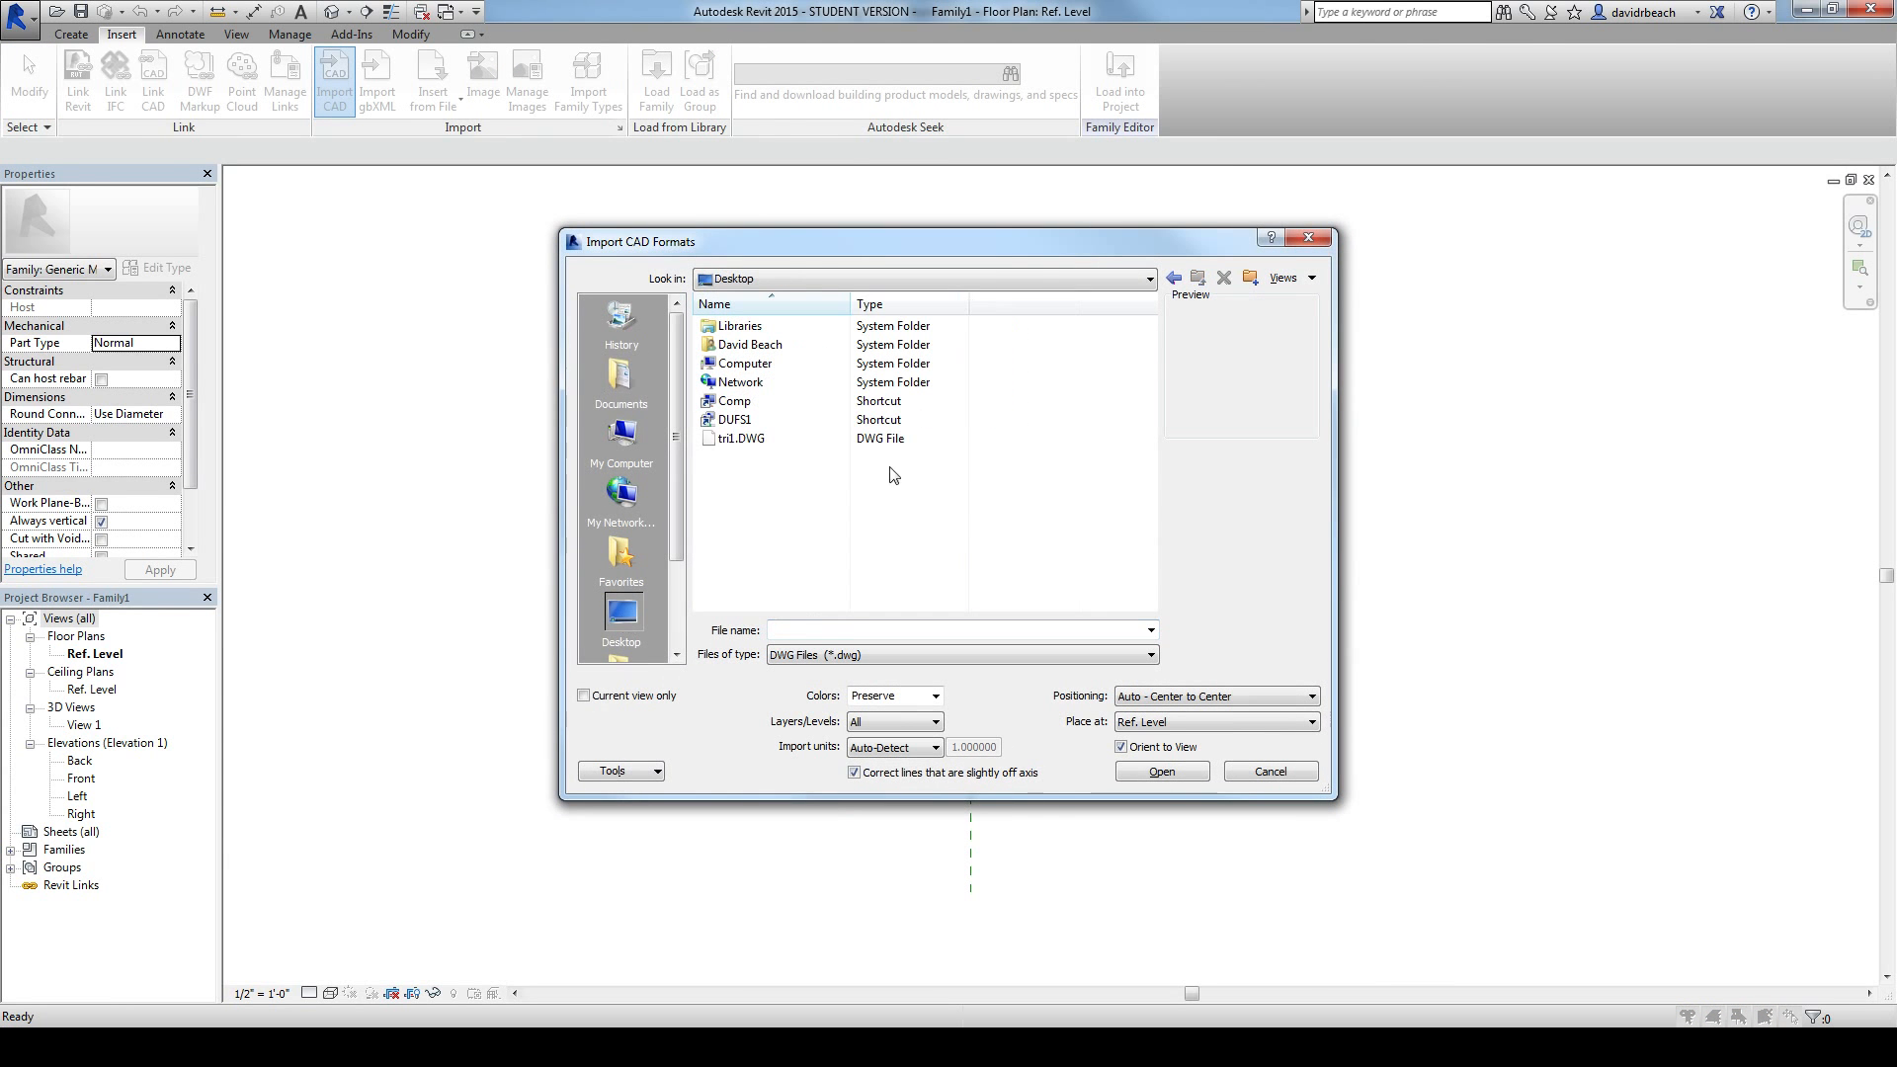
pyautogui.click(772, 439)
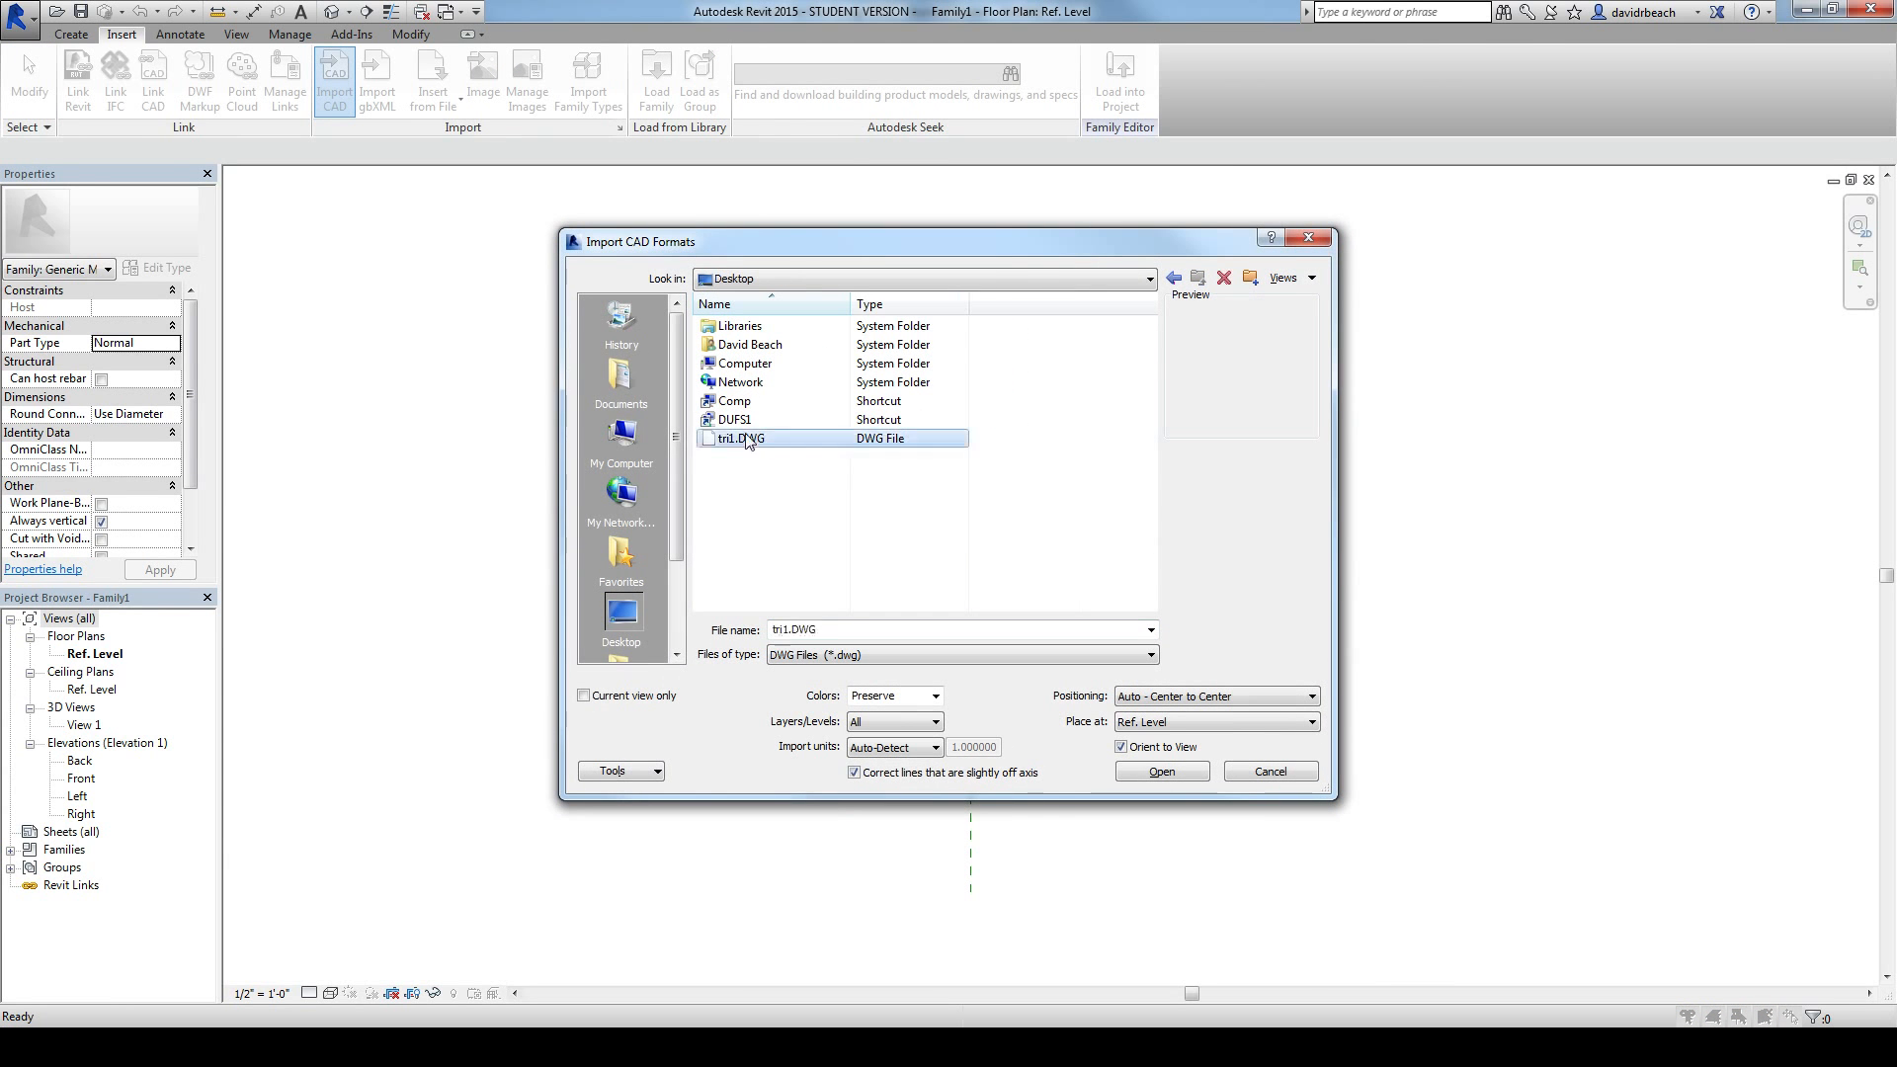
pyautogui.click(1171, 774)
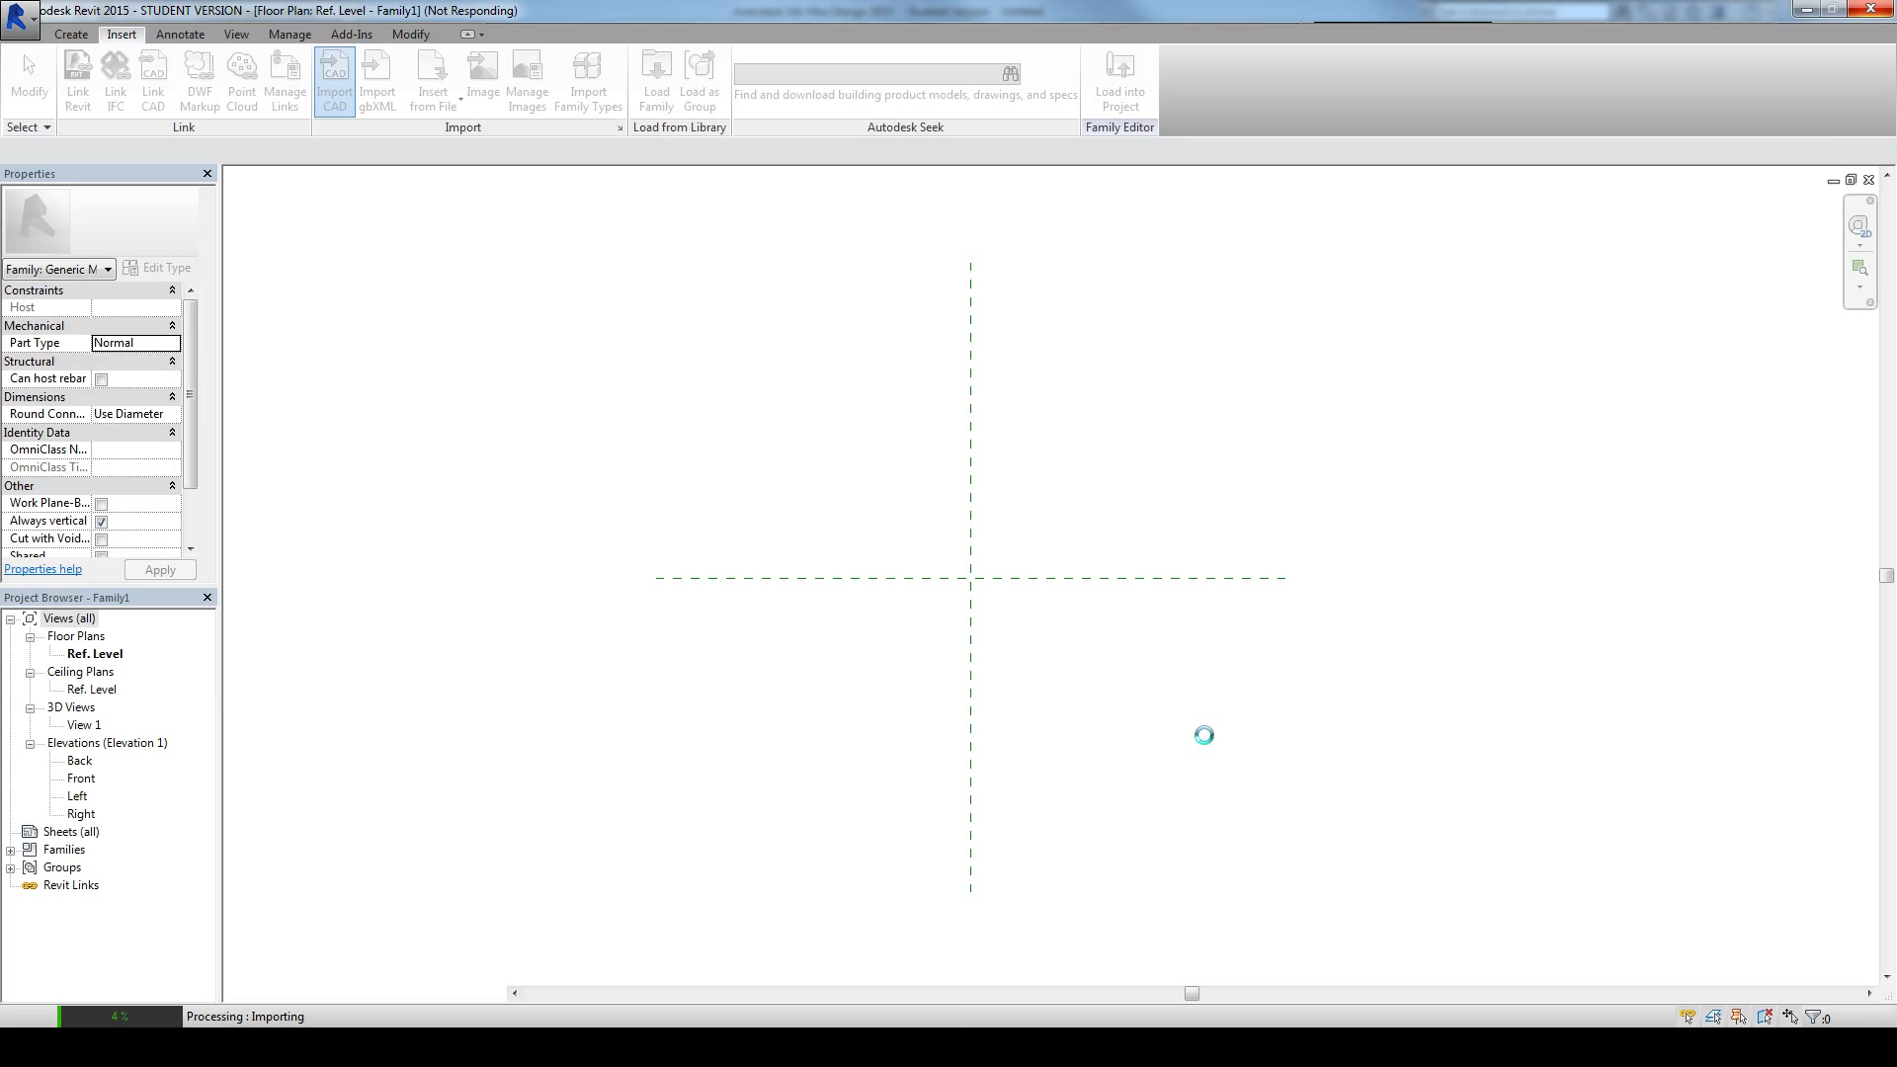
# Step: Switch to 3ds Max and view the triceratops mesh from its other side
pyautogui.hotkey('alt', 'Tab')
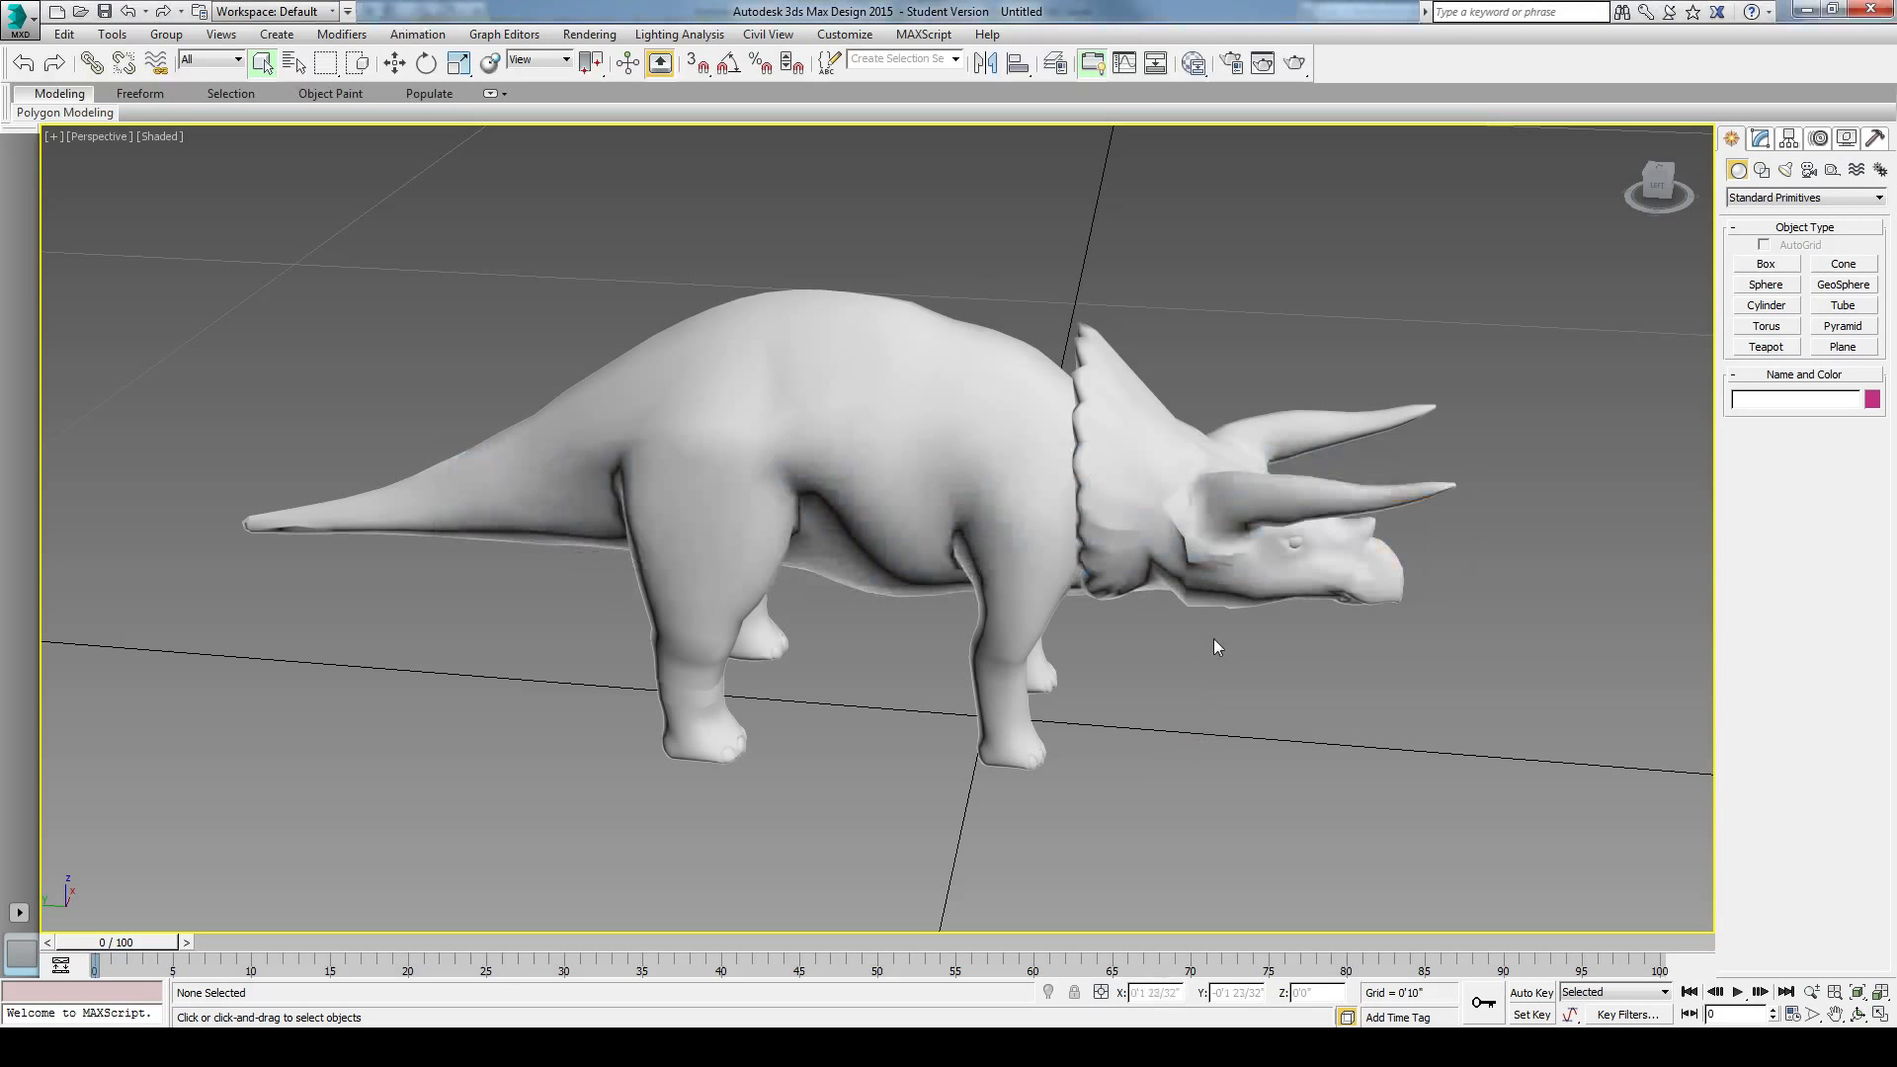
pyautogui.keyDown('alt'); pyautogui.moveTo(1320, 692); pyautogui.dragTo(1039, 691, button='middle'); pyautogui.keyUp('alt')
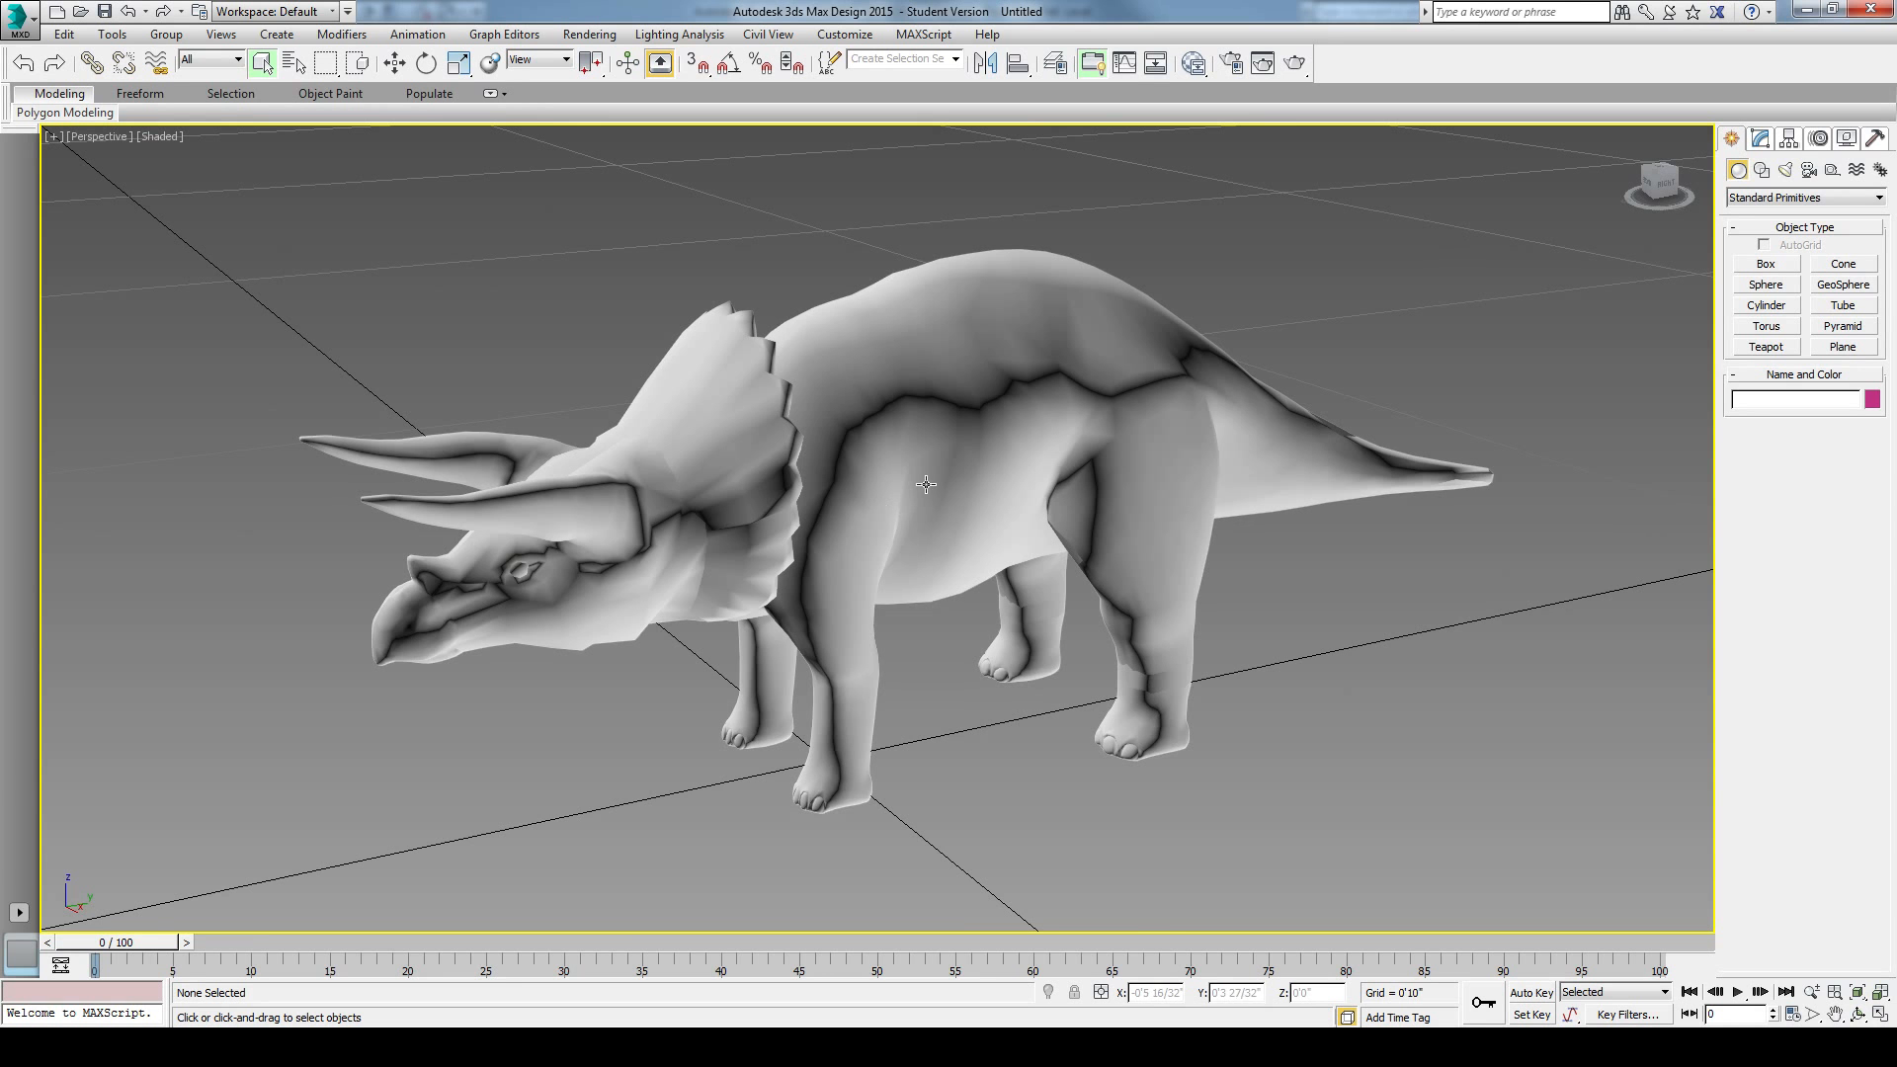
# Step: Display the Perspective viewport as Shaded with Edged Faces and examine the triceratops mesh's triangulation
pyautogui.keyDown('alt'); pyautogui.moveTo(951, 609); pyautogui.dragTo(1166, 627, button='middle'); pyautogui.keyUp('alt')
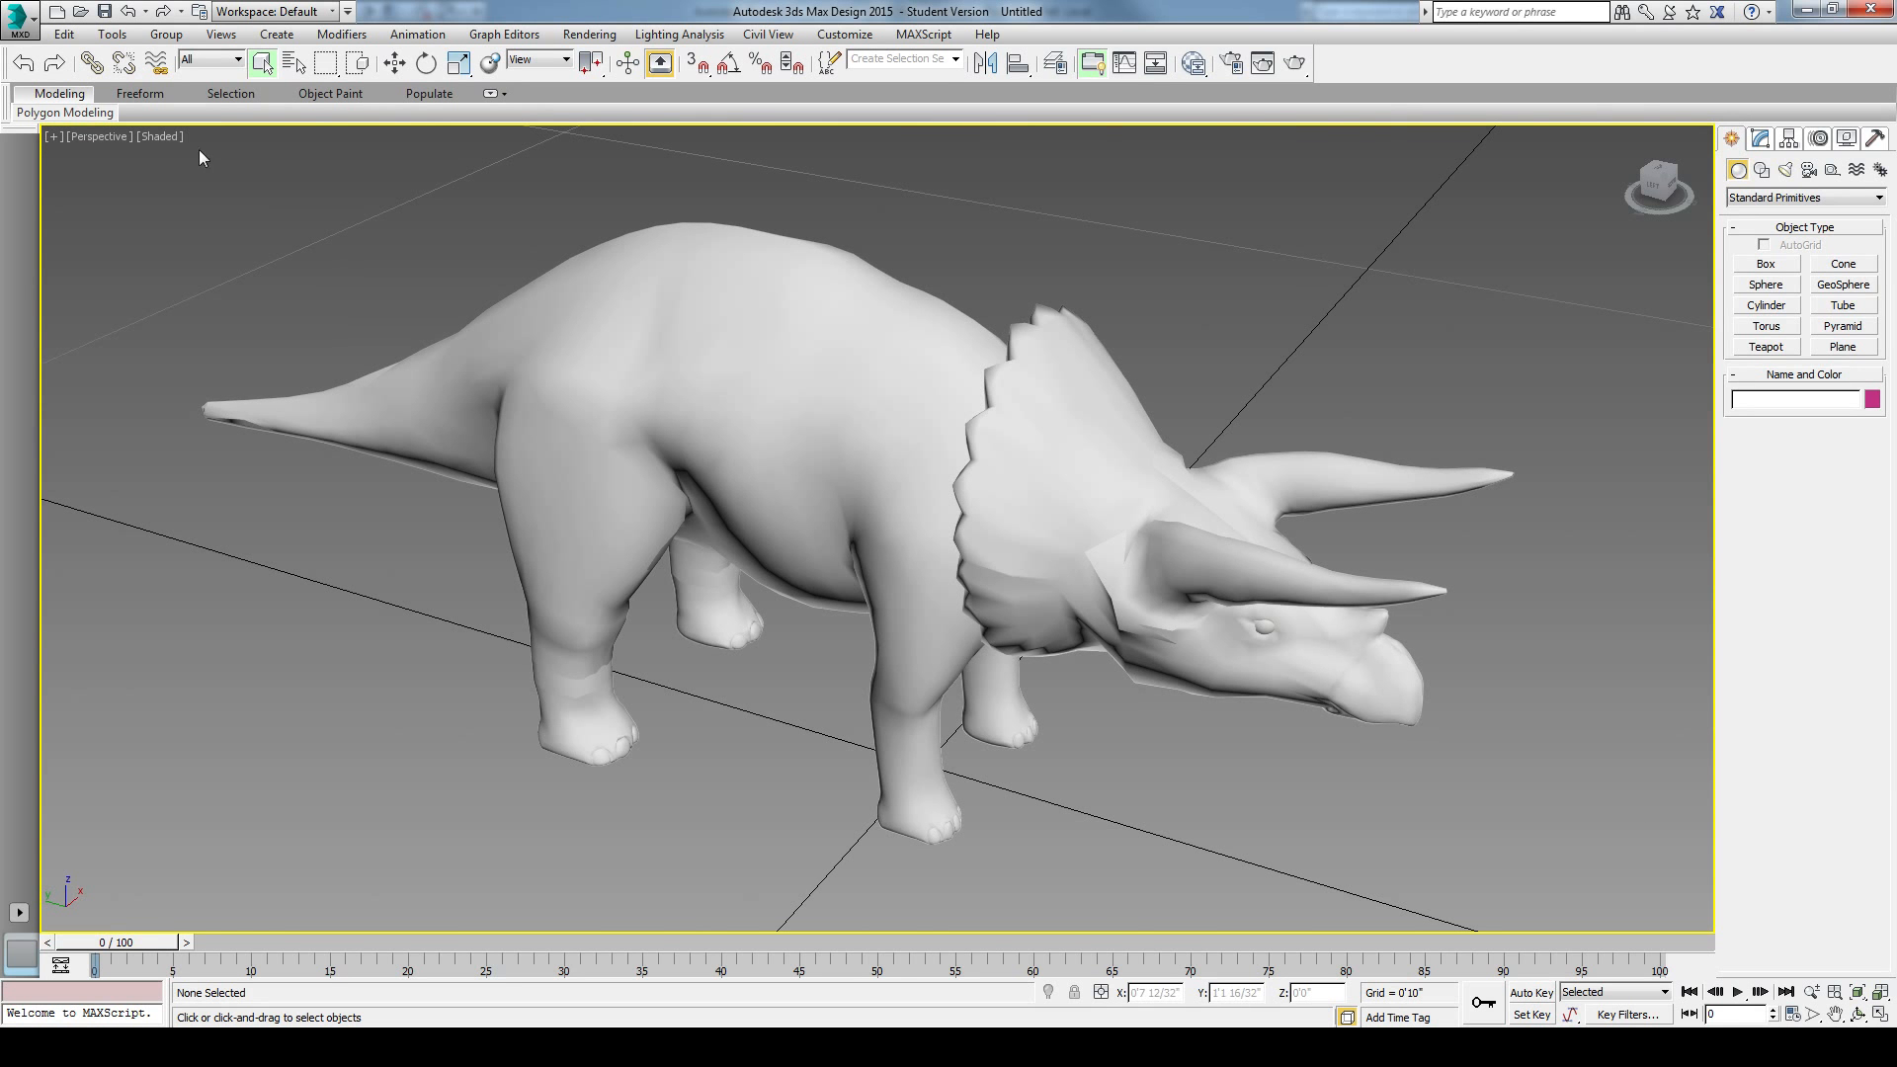
pyautogui.click(162, 138)
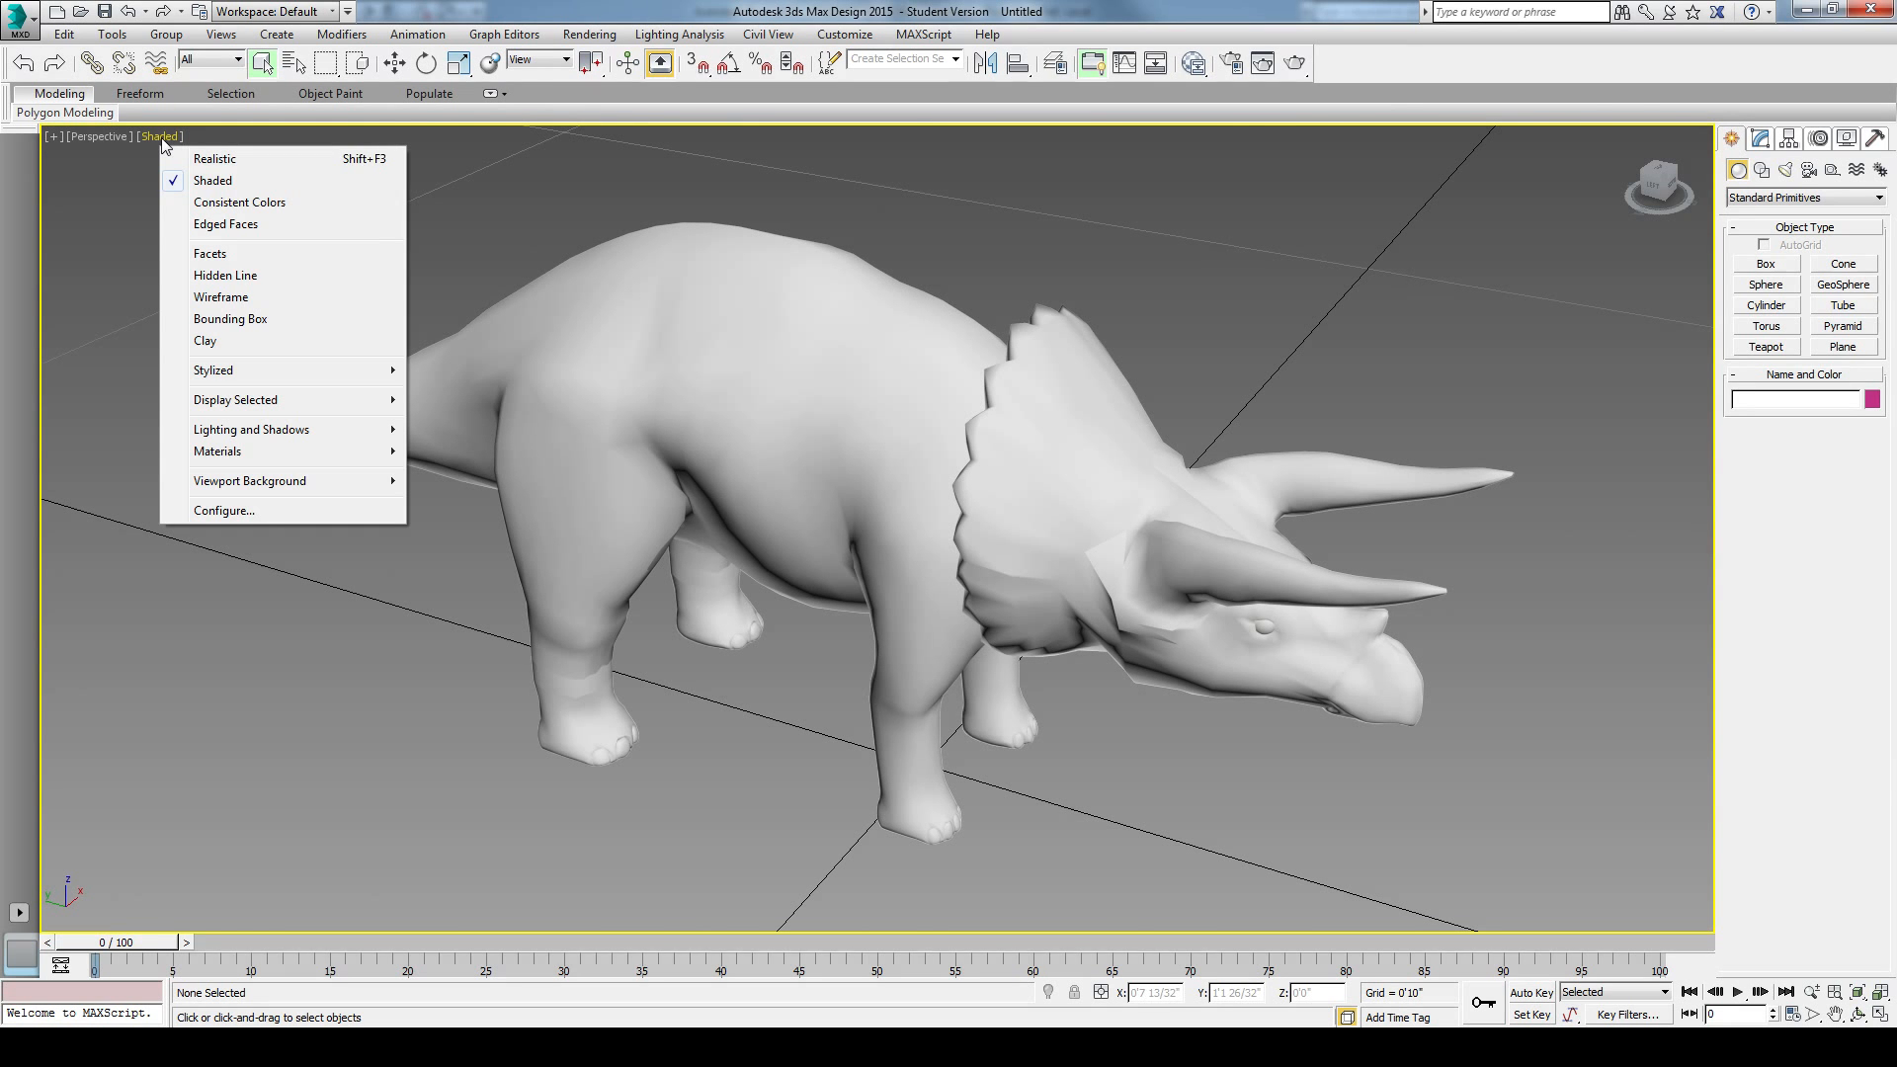
pyautogui.keyDown('alt'); pyautogui.moveTo(1124, 779); pyautogui.dragTo(1213, 598, button='middle'); pyautogui.keyUp('alt')
pyautogui.scroll(-5, 902, 551)
pyautogui.scroll(5, 743, 597)
pyautogui.moveTo(941, 604); pyautogui.dragTo(883, 678, button='middle')
pyautogui.keyDown('alt'); pyautogui.moveTo(883, 678); pyautogui.dragTo(822, 701, button='middle'); pyautogui.keyUp('alt')
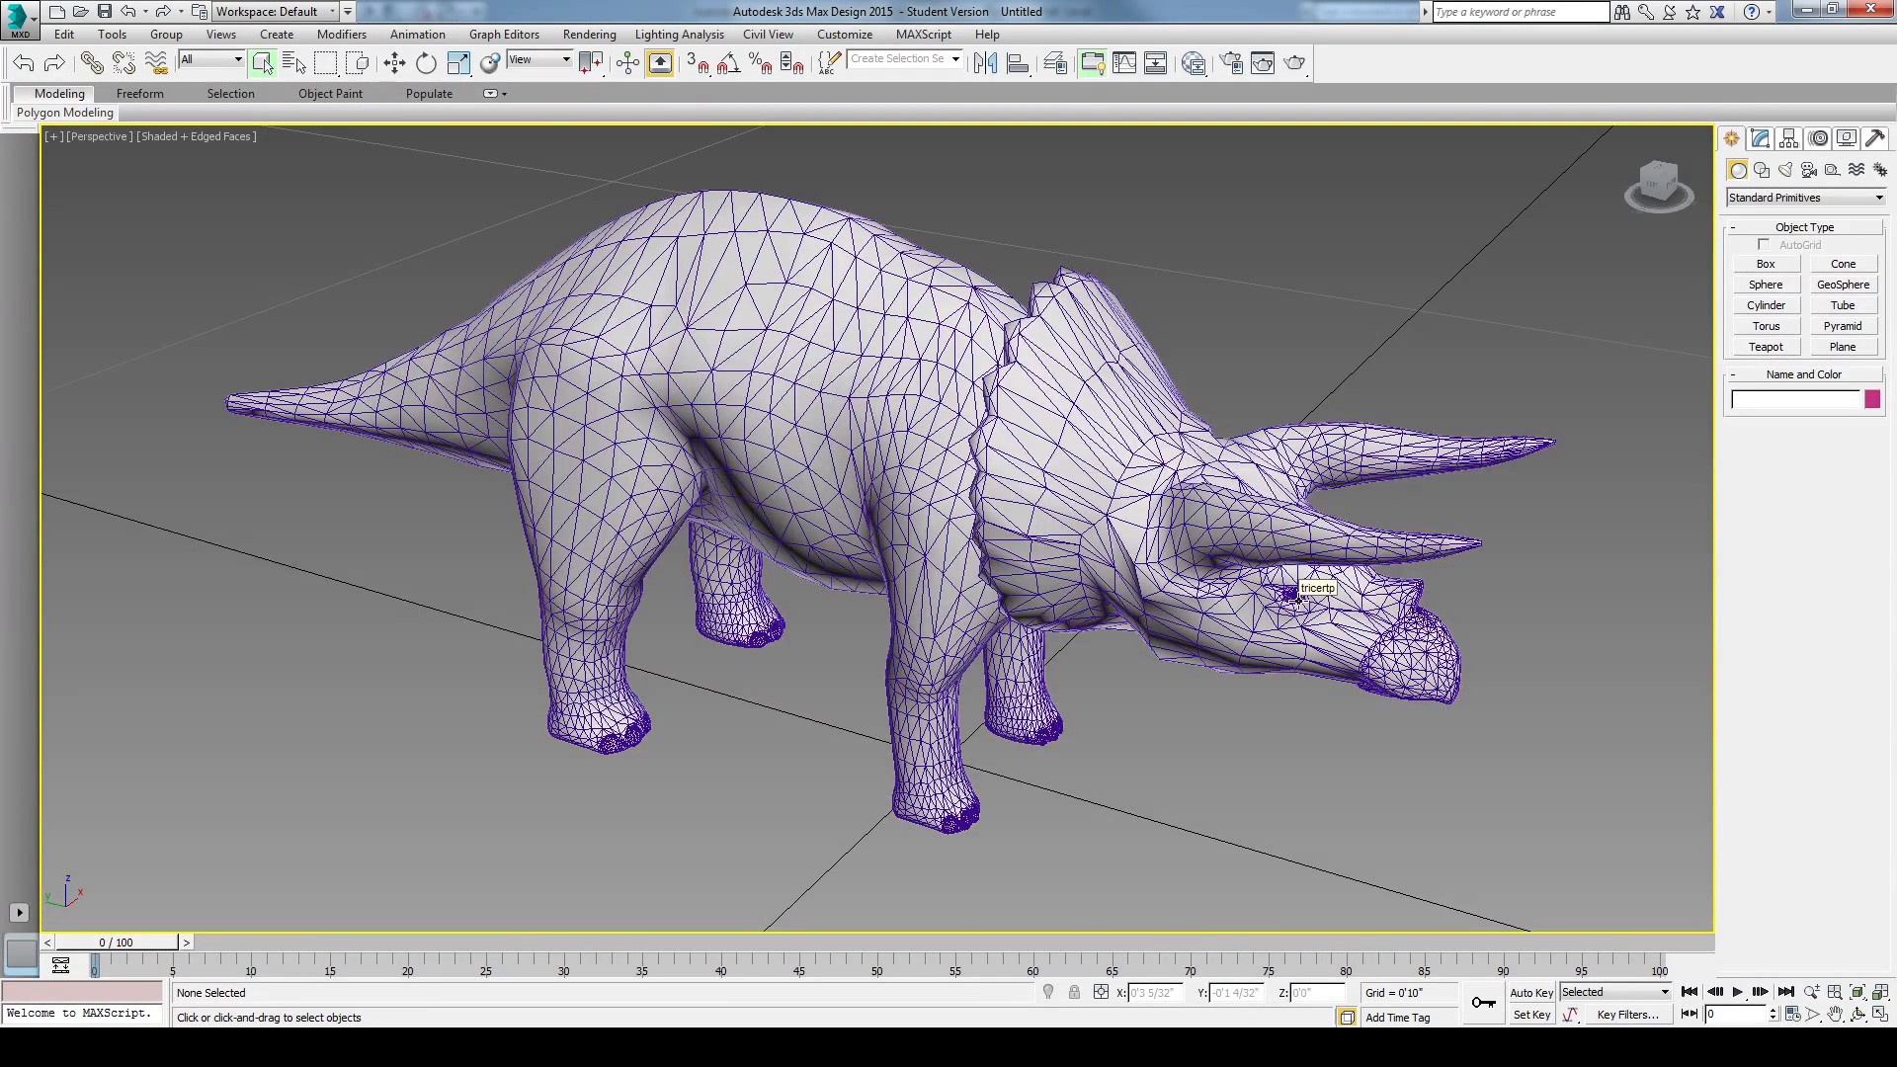
pyautogui.keyDown('alt'); pyautogui.moveTo(1257, 708); pyautogui.dragTo(1316, 735, button='middle'); pyautogui.keyUp('alt')
pyautogui.scroll(-3, 1290, 707)
pyautogui.scroll(3, 1291, 701)
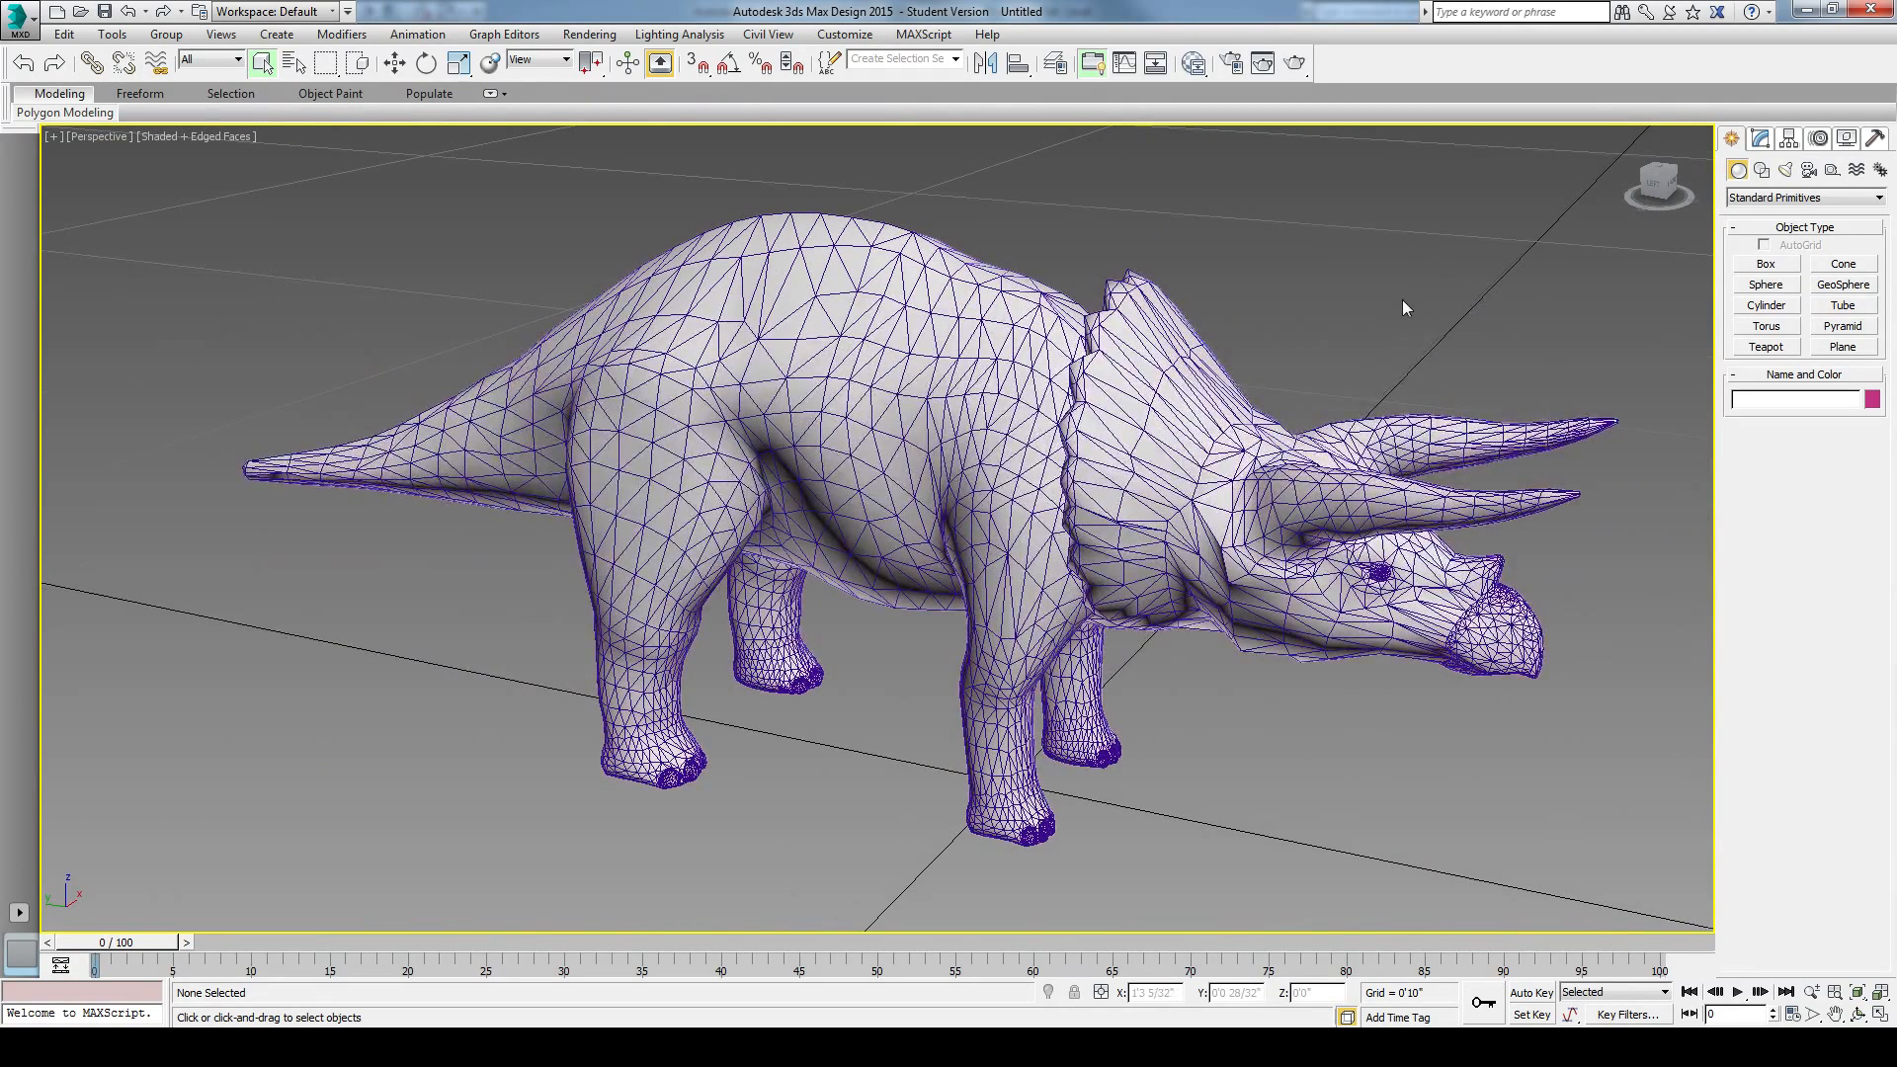
pyautogui.keyDown('alt'); pyautogui.moveTo(1402, 299); pyautogui.dragTo(1377, 308, button='middle'); pyautogui.keyUp('alt')
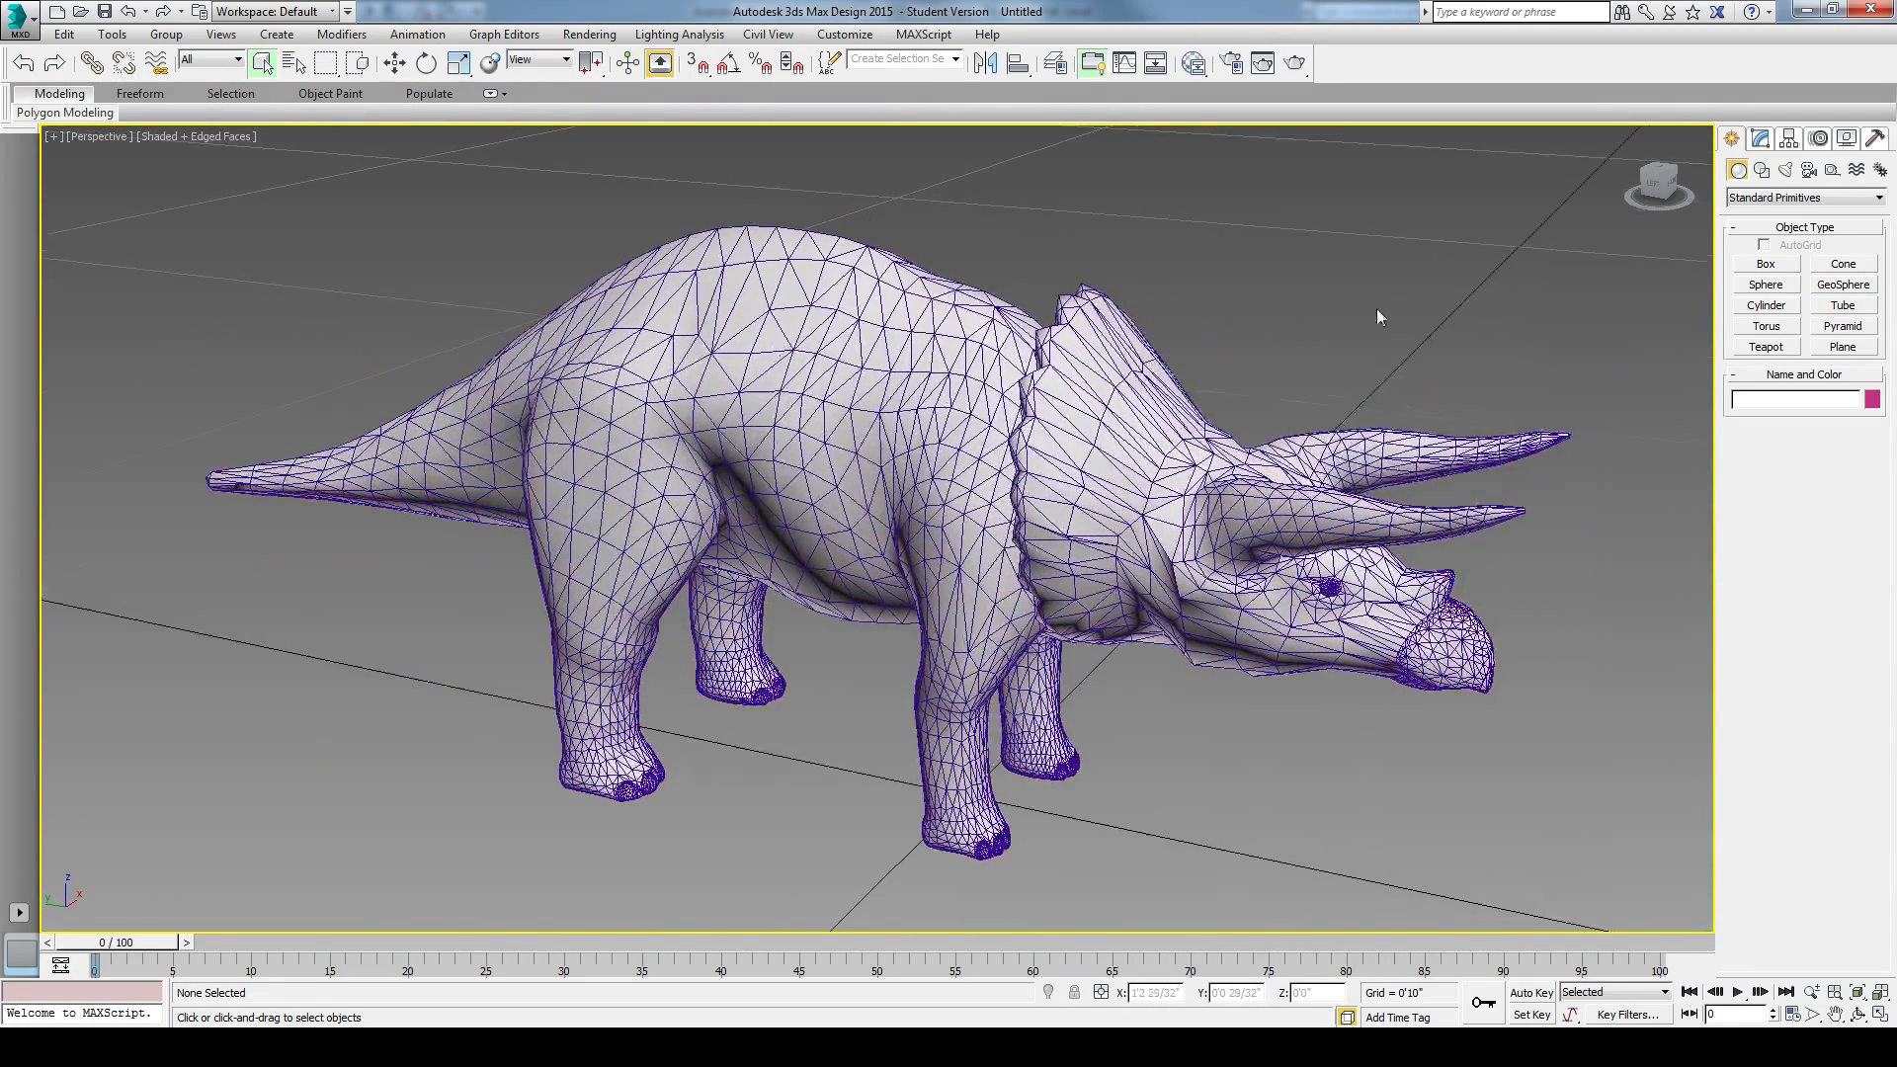
# Step: Apply the Optimize modifier to the triceratops mesh
pyautogui.click(857, 322)
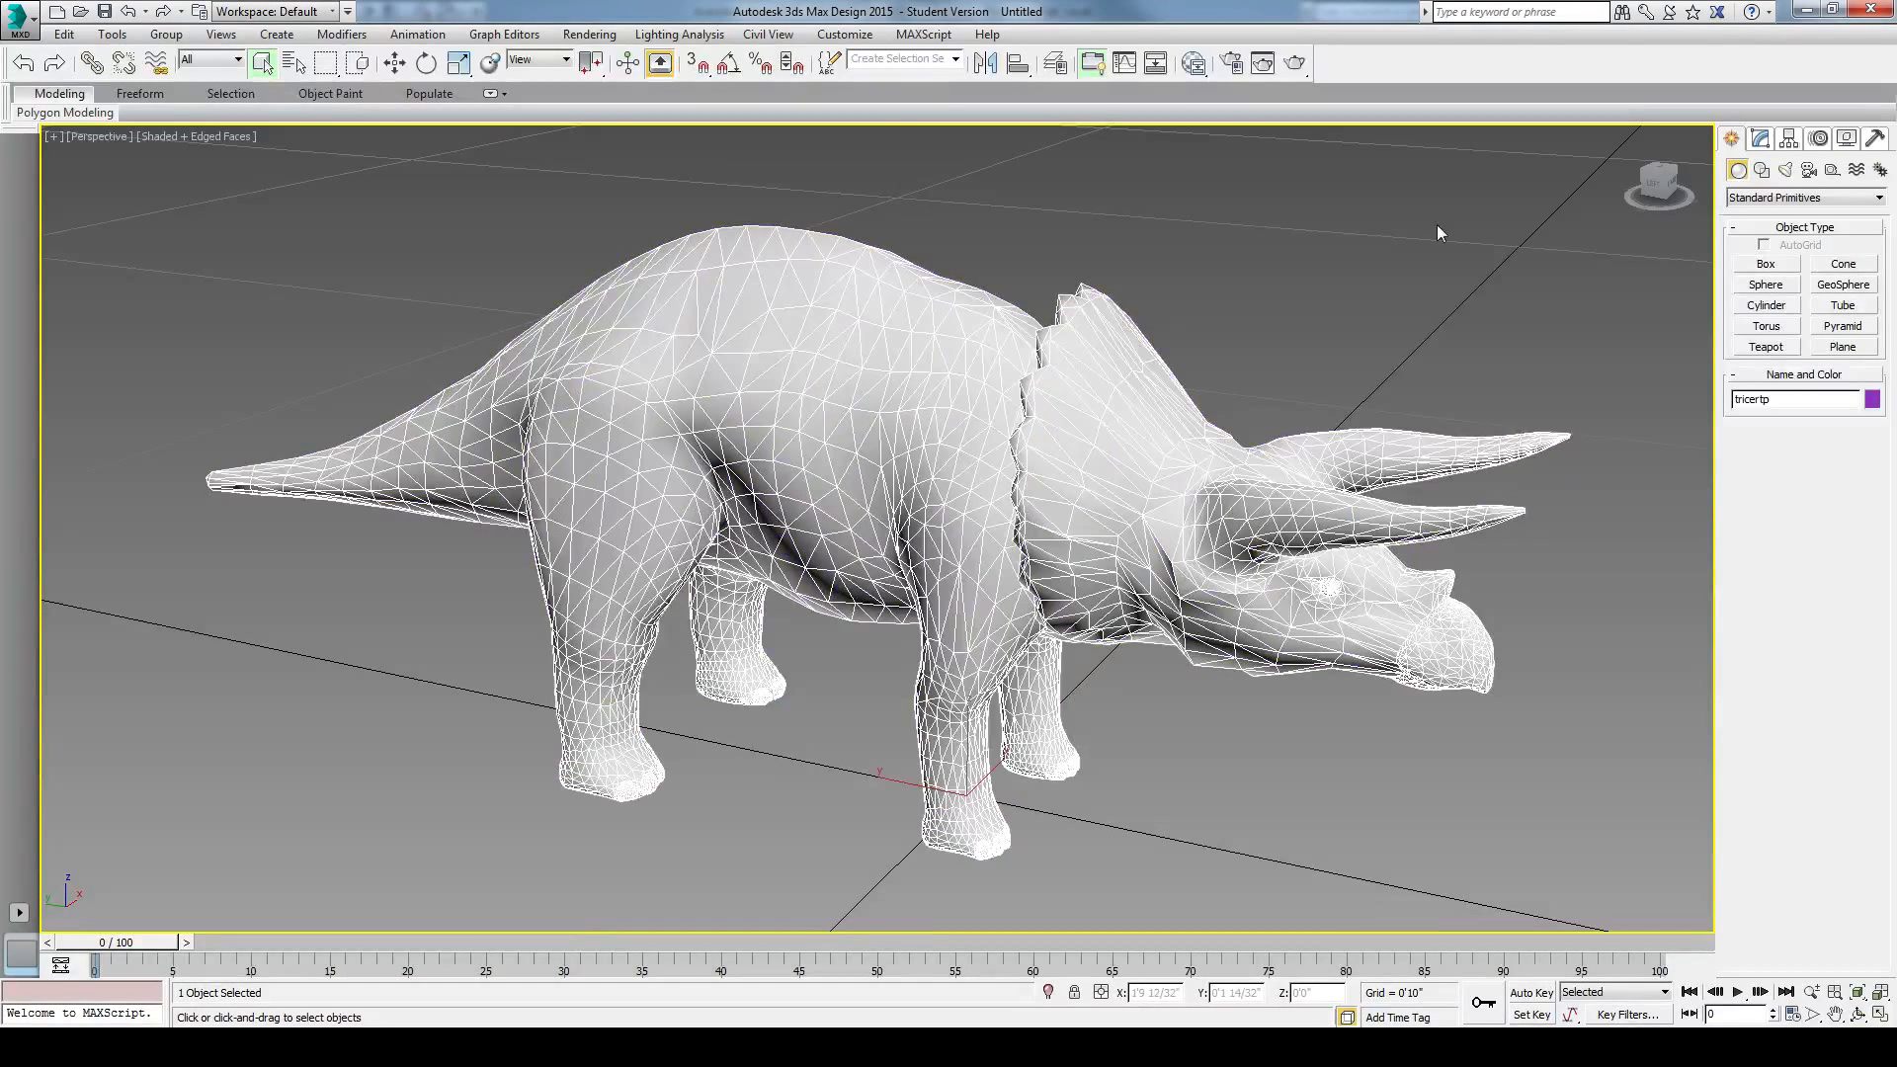
pyautogui.click(1761, 139)
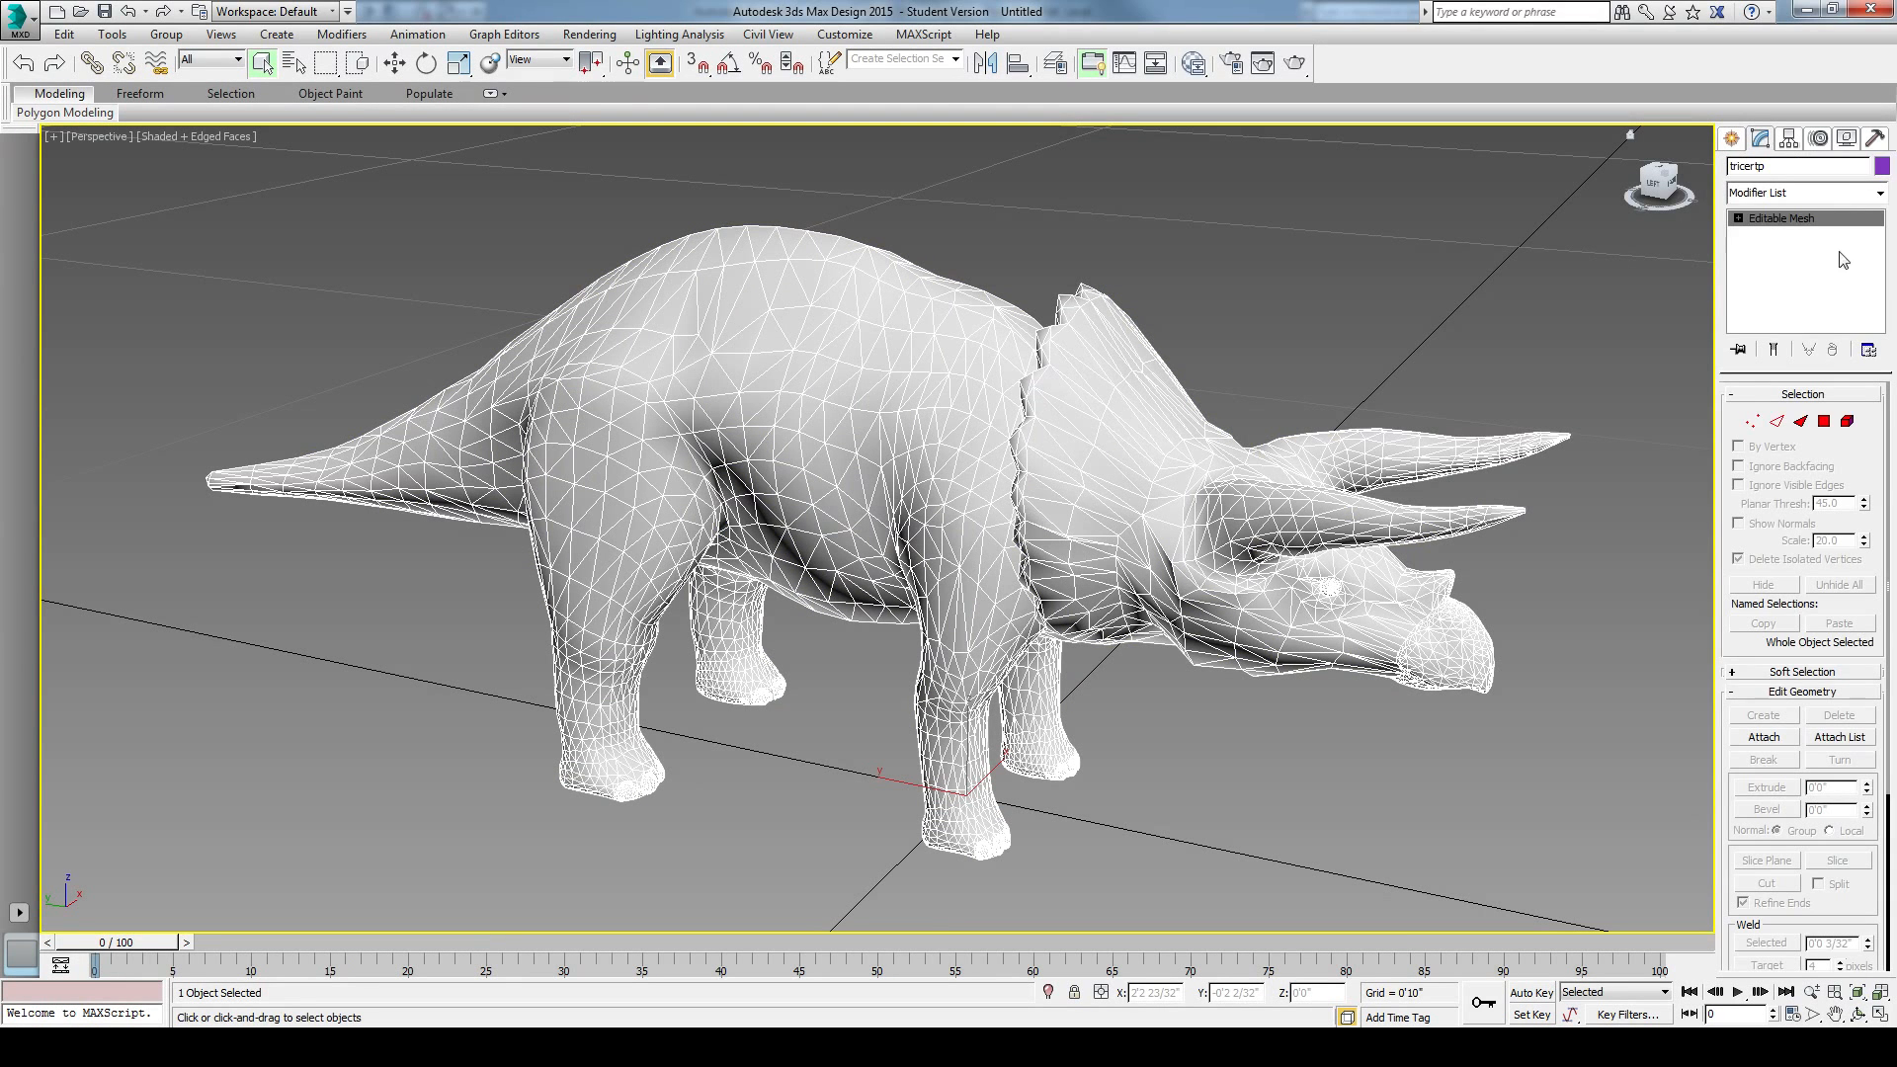
pyautogui.click(1881, 193)
pyautogui.scroll(-6, 1888, 395)
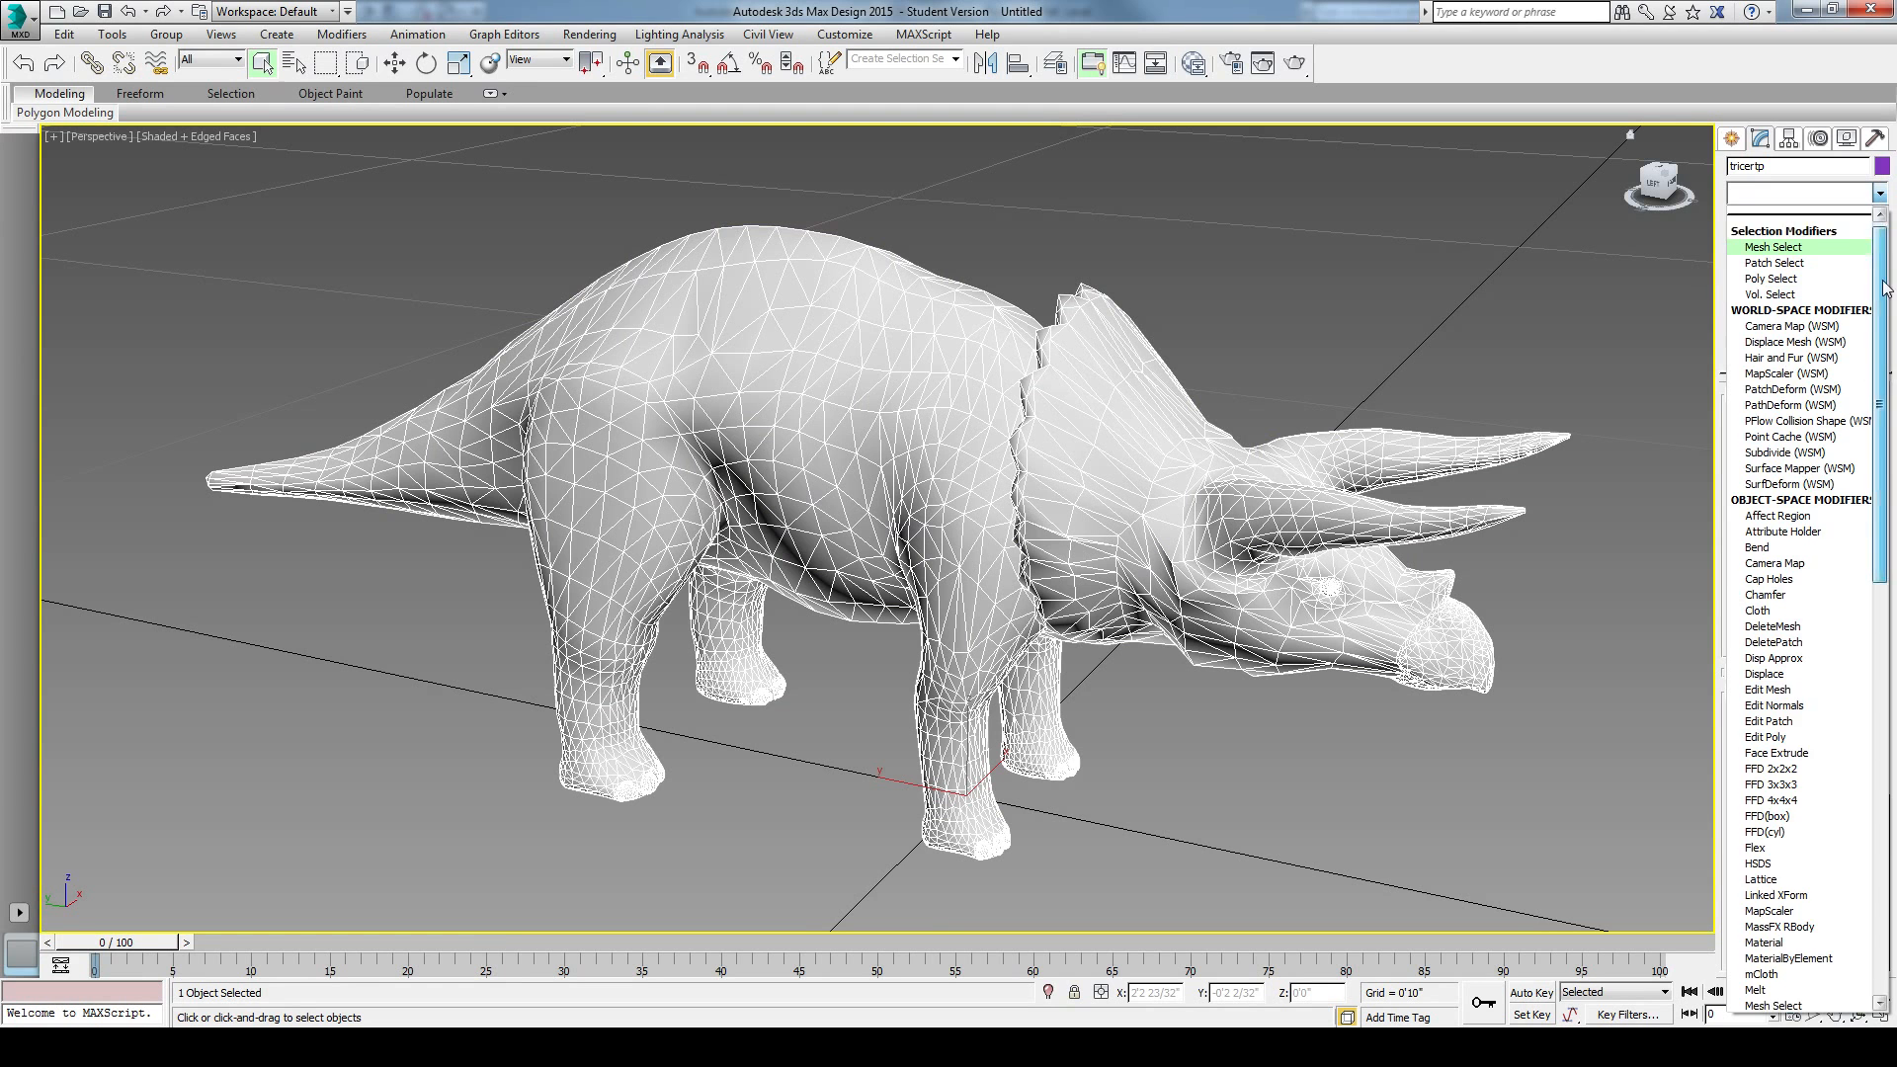
pyautogui.scroll(-9, 1890, 403)
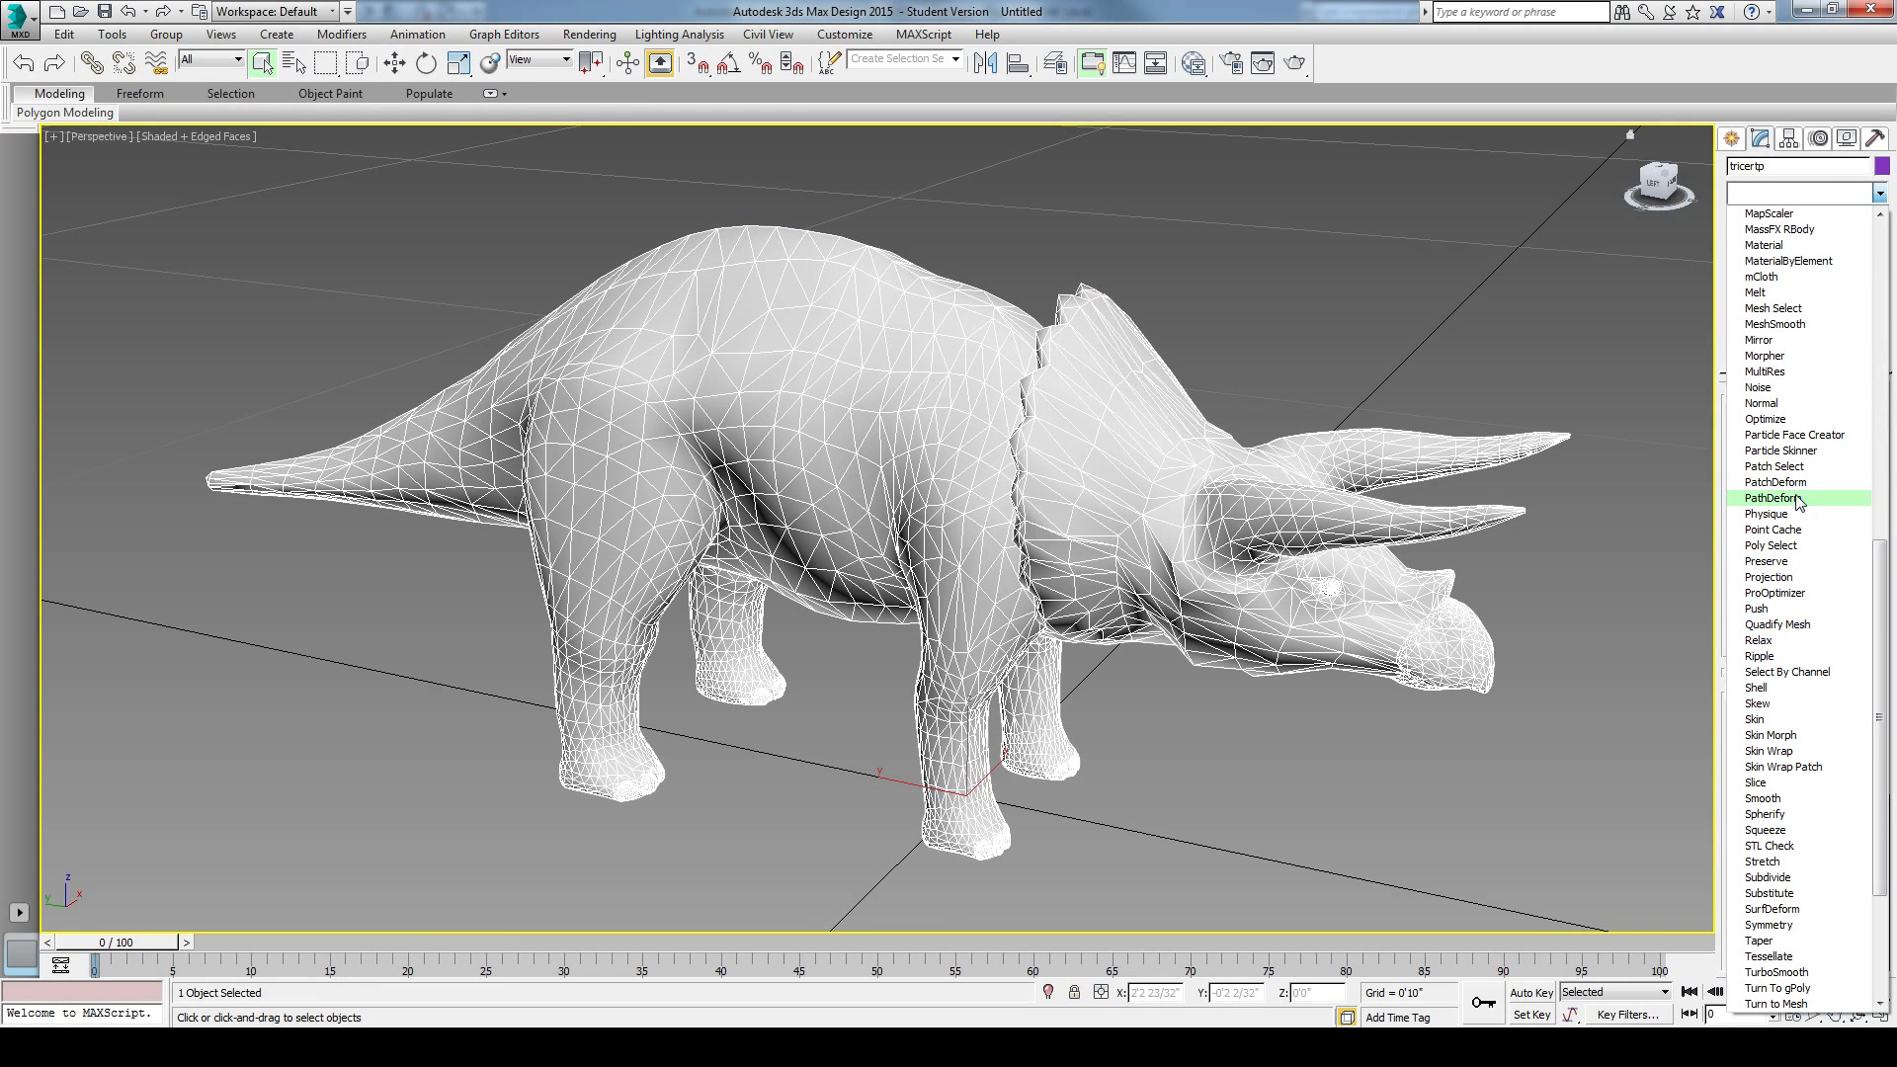
pyautogui.click(1764, 419)
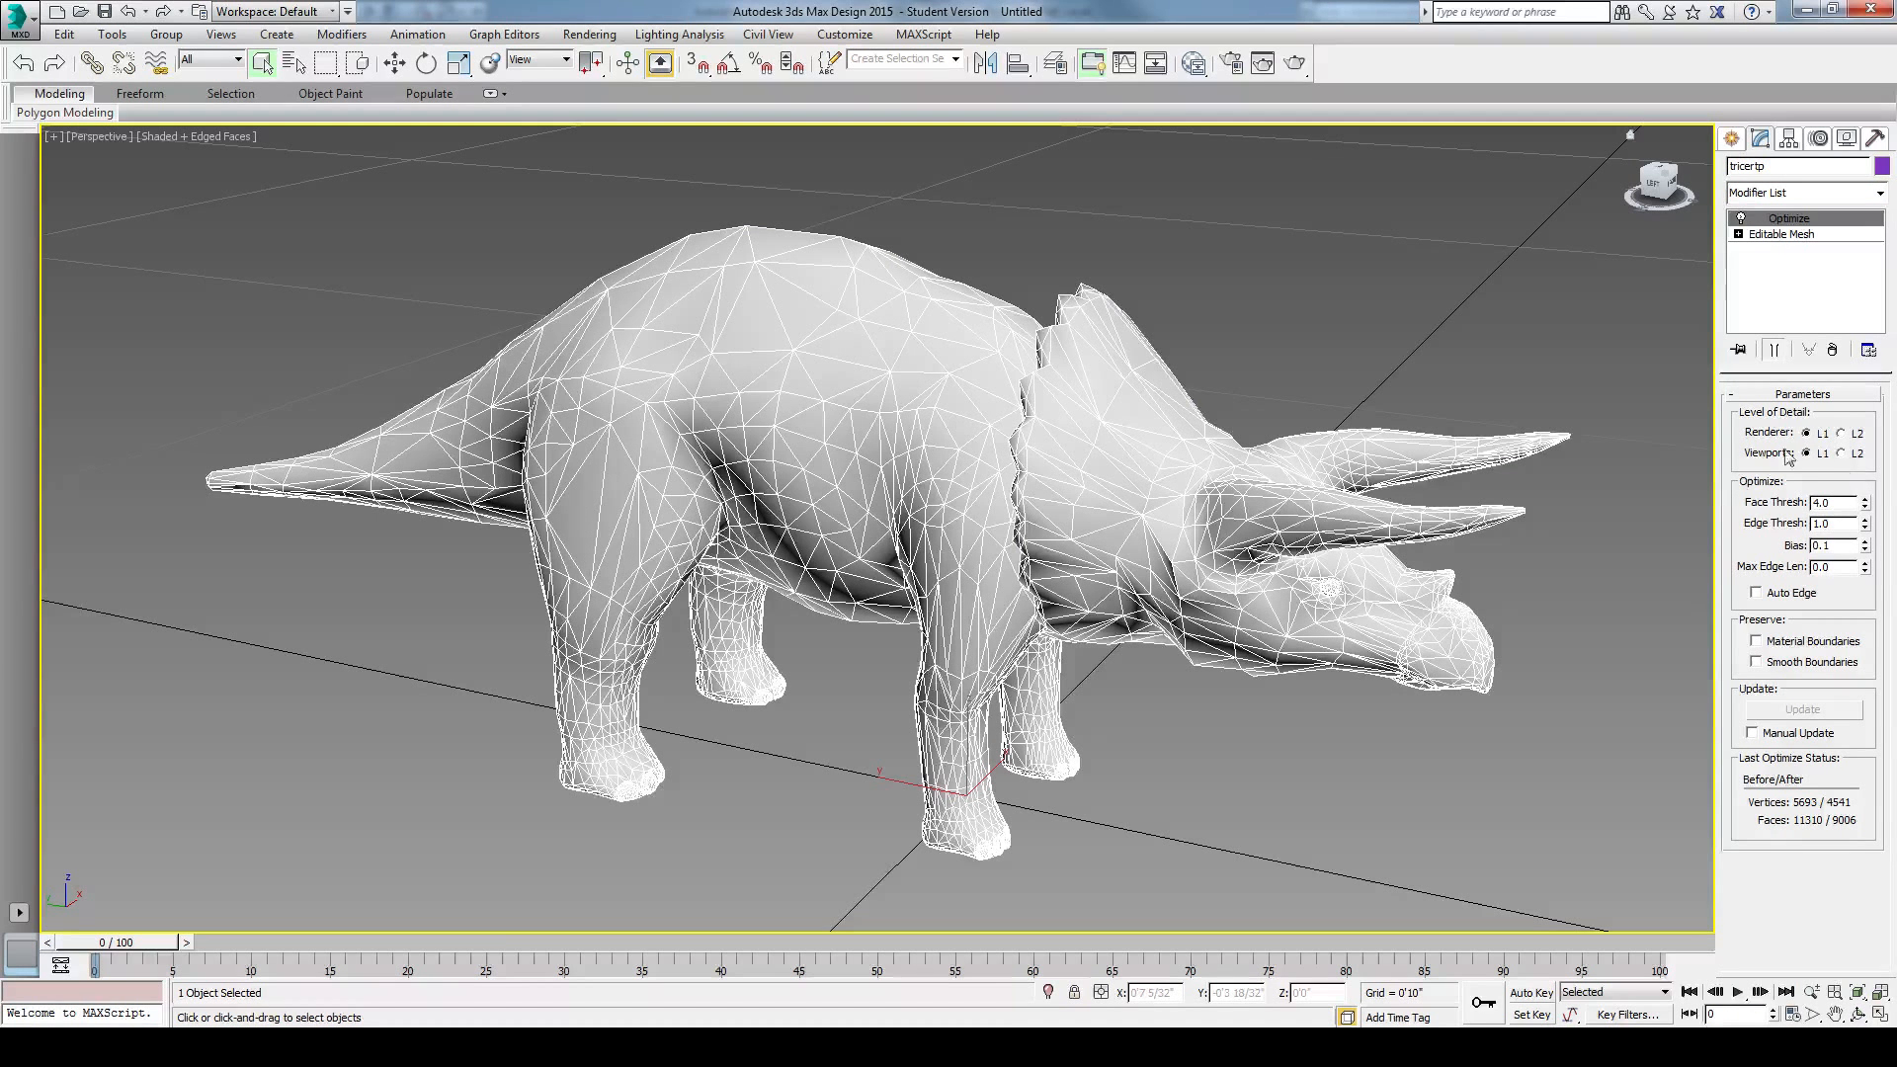
# Step: Raise the Optimize modifier's Face Thresh to 10.0 and then to 38.3 to simplify the triceratops mesh
pyautogui.moveTo(1869, 505)
pyautogui.mouseDown()
pyautogui.moveTo(1873, 439)
pyautogui.moveTo(1864, 501)
pyautogui.mouseUp()
pyautogui.keyDown('alt'); pyautogui.moveTo(1605, 565); pyautogui.dragTo(1502, 545, button='middle'); pyautogui.keyUp('alt')
pyautogui.keyDown('alt'); pyautogui.moveTo(1261, 664); pyautogui.dragTo(1045, 692, button='middle'); pyautogui.keyUp('alt')
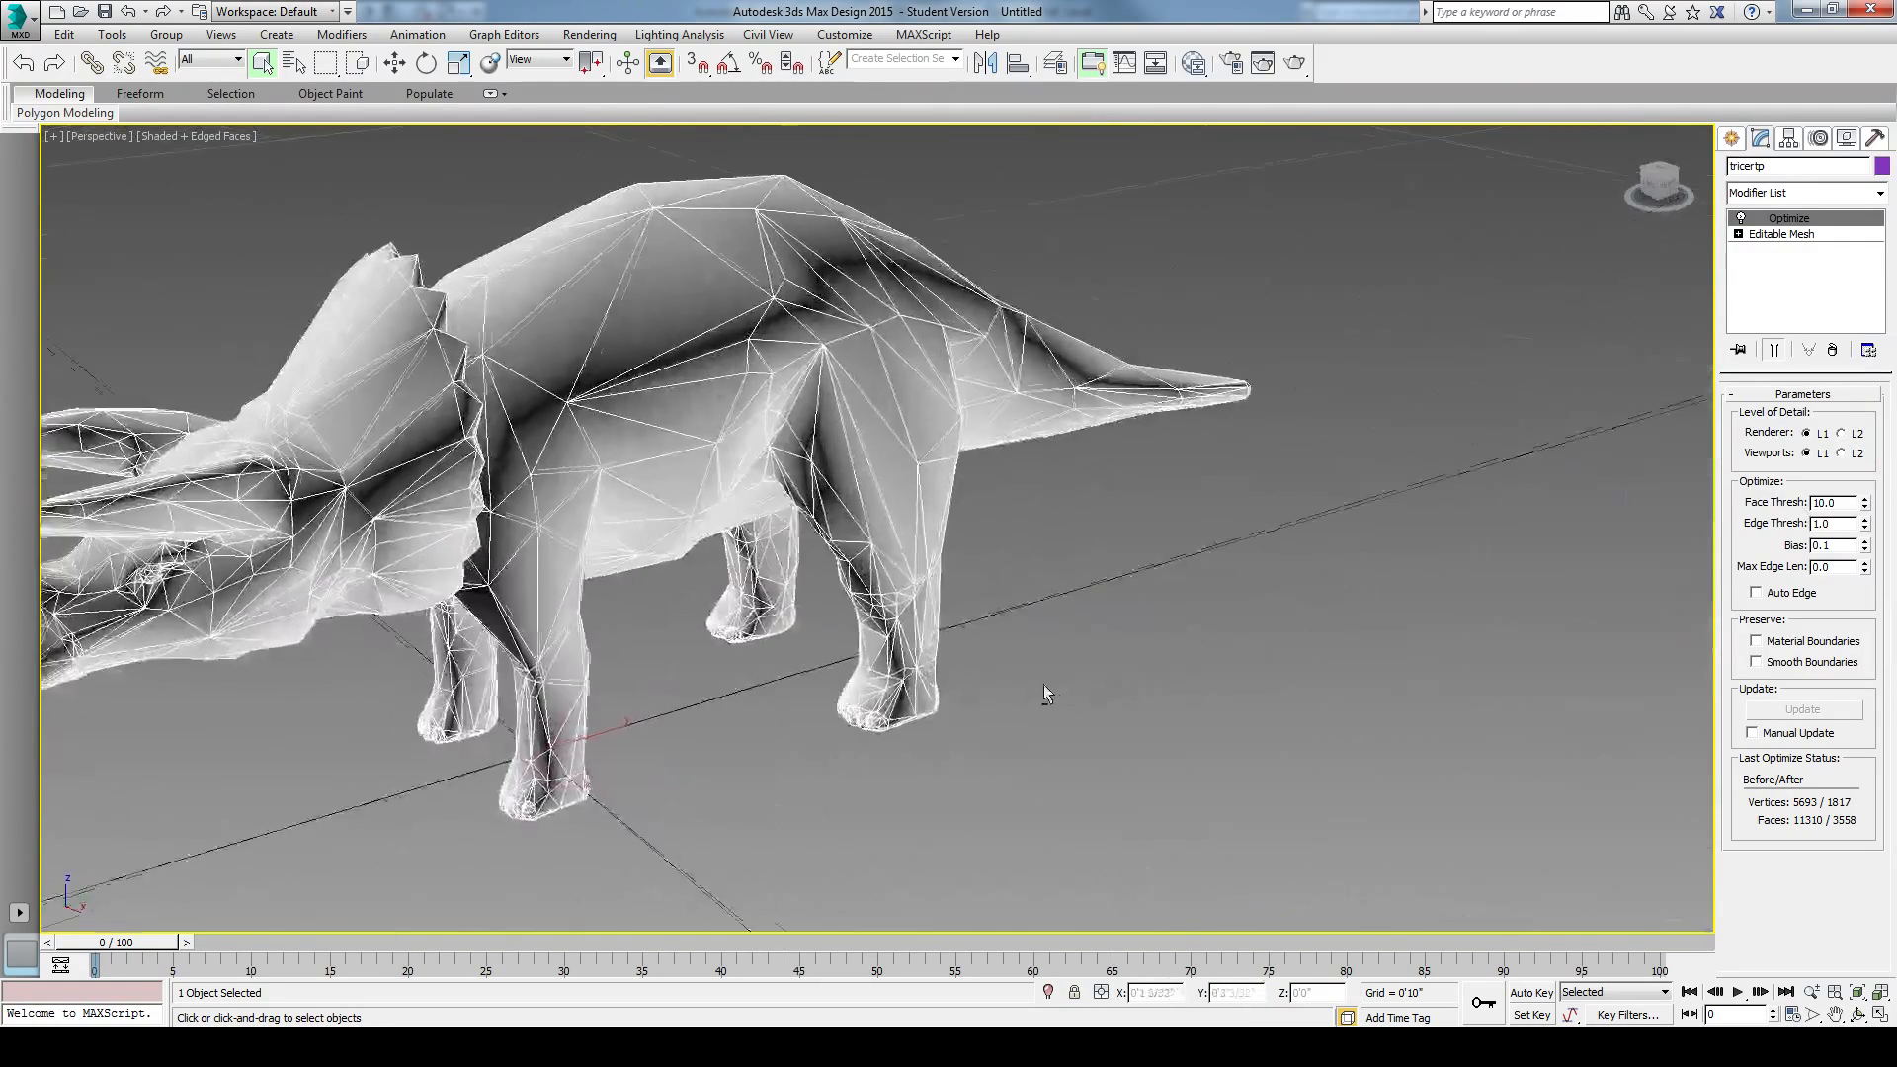
pyautogui.scroll(-5, 1274, 694)
pyautogui.moveTo(1274, 695); pyautogui.dragTo(1318, 699, button='middle')
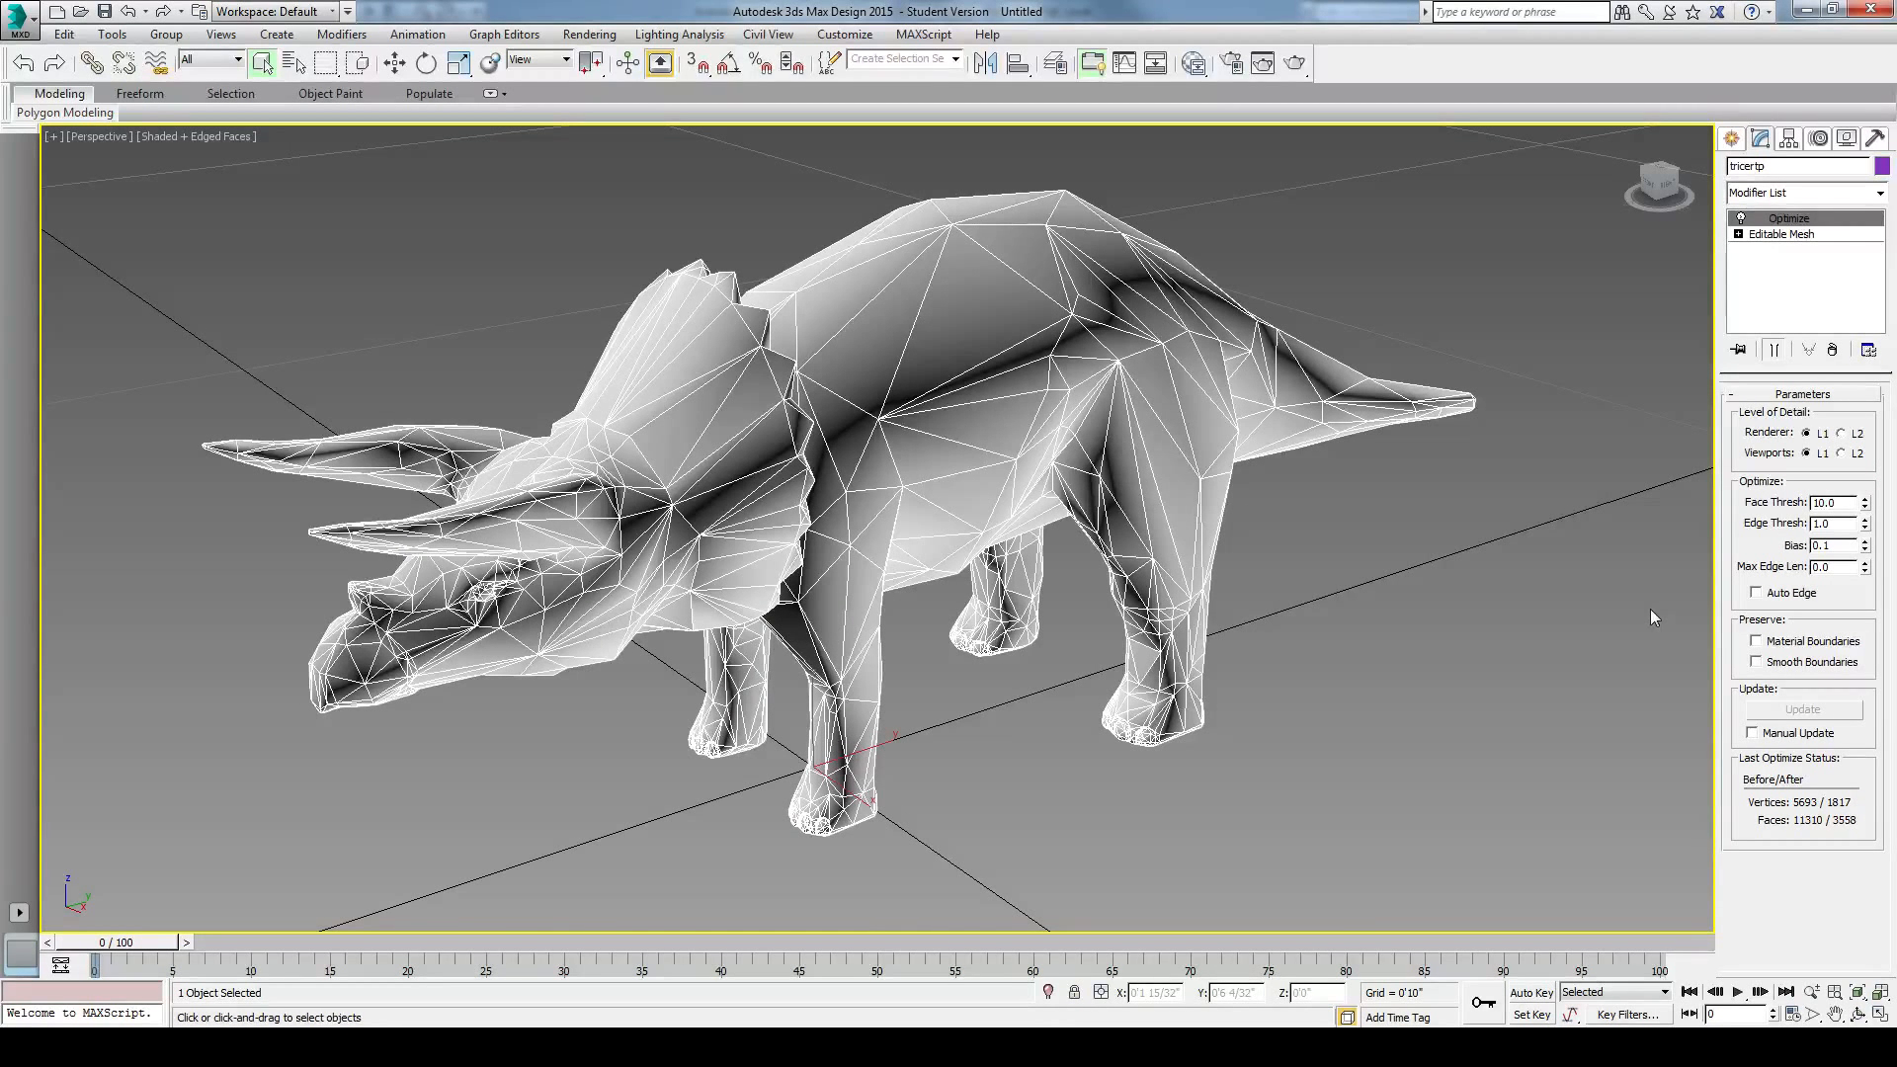
pyautogui.moveTo(1864, 502); pyautogui.dragTo(1788, 219)
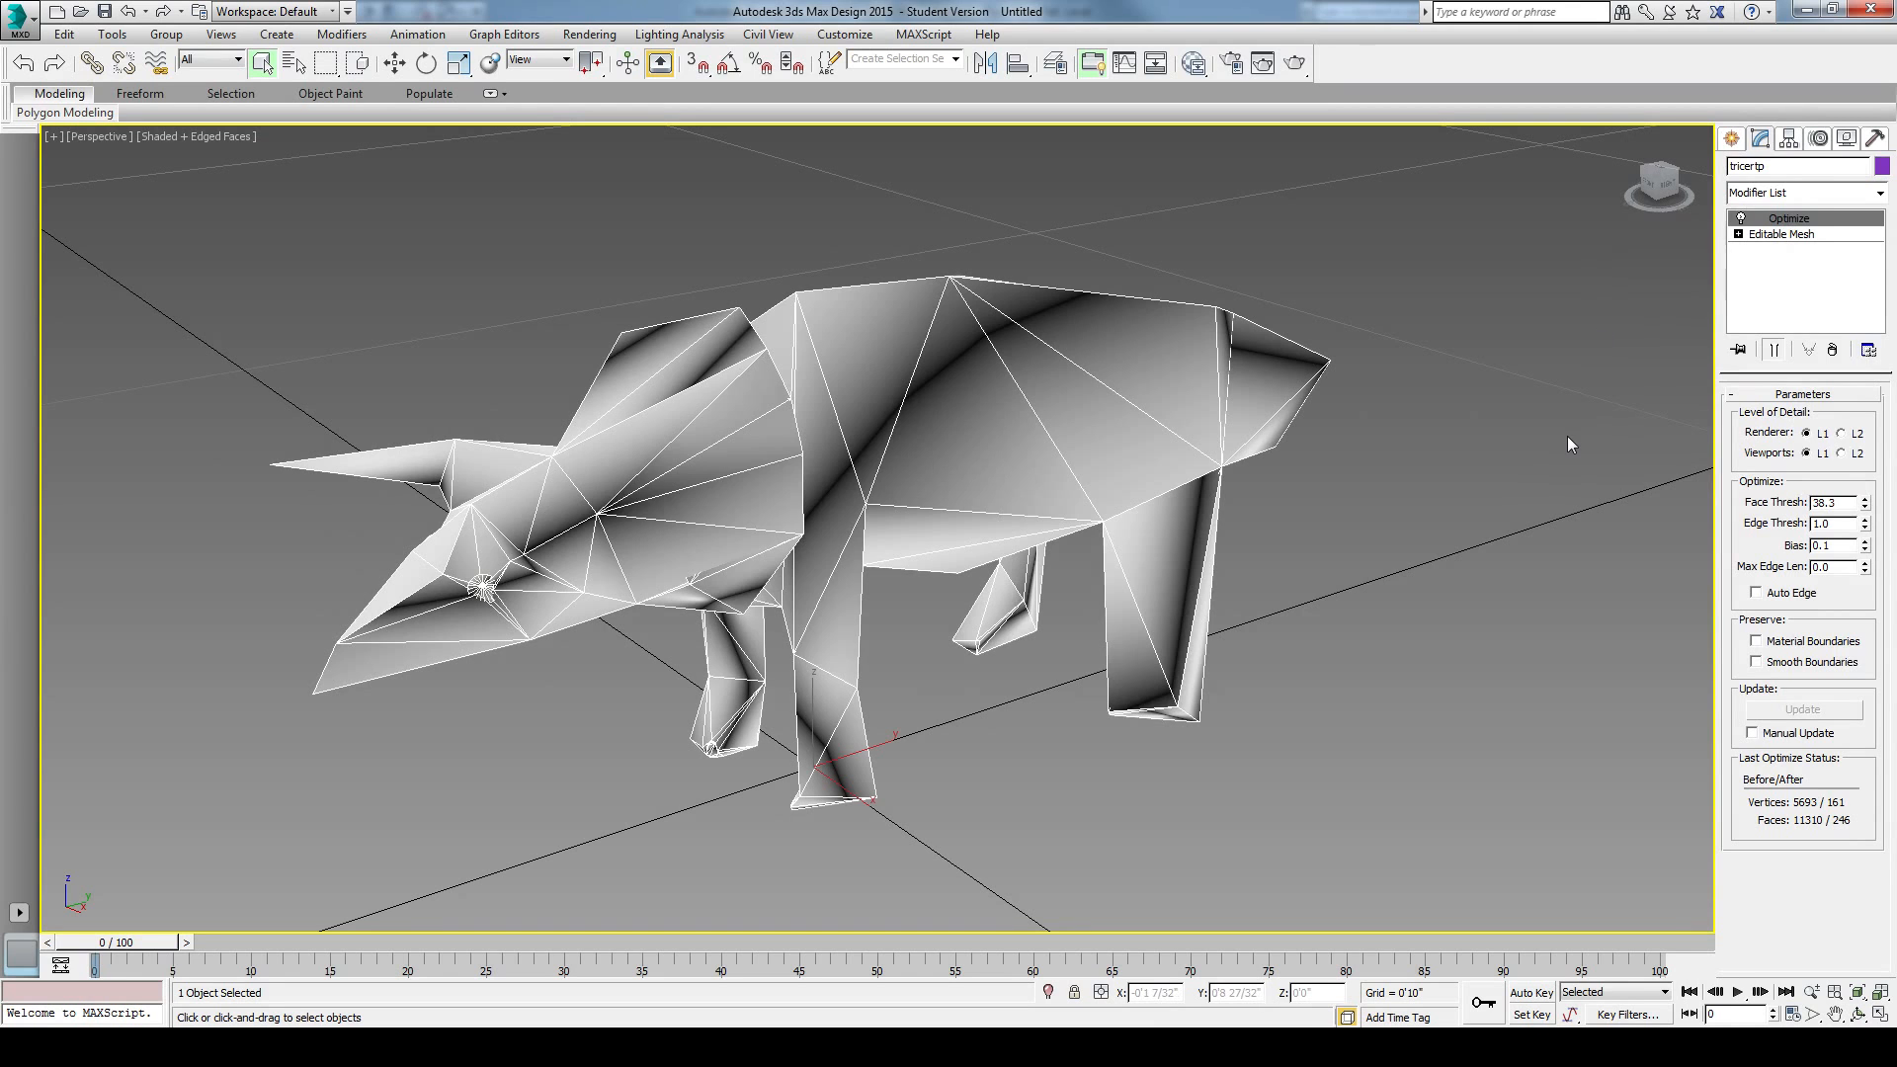
# Step: Switch to Revit and dismiss the CAD import warning in the Ref. Level plan
pyautogui.hotkey('alt', 'Tab')
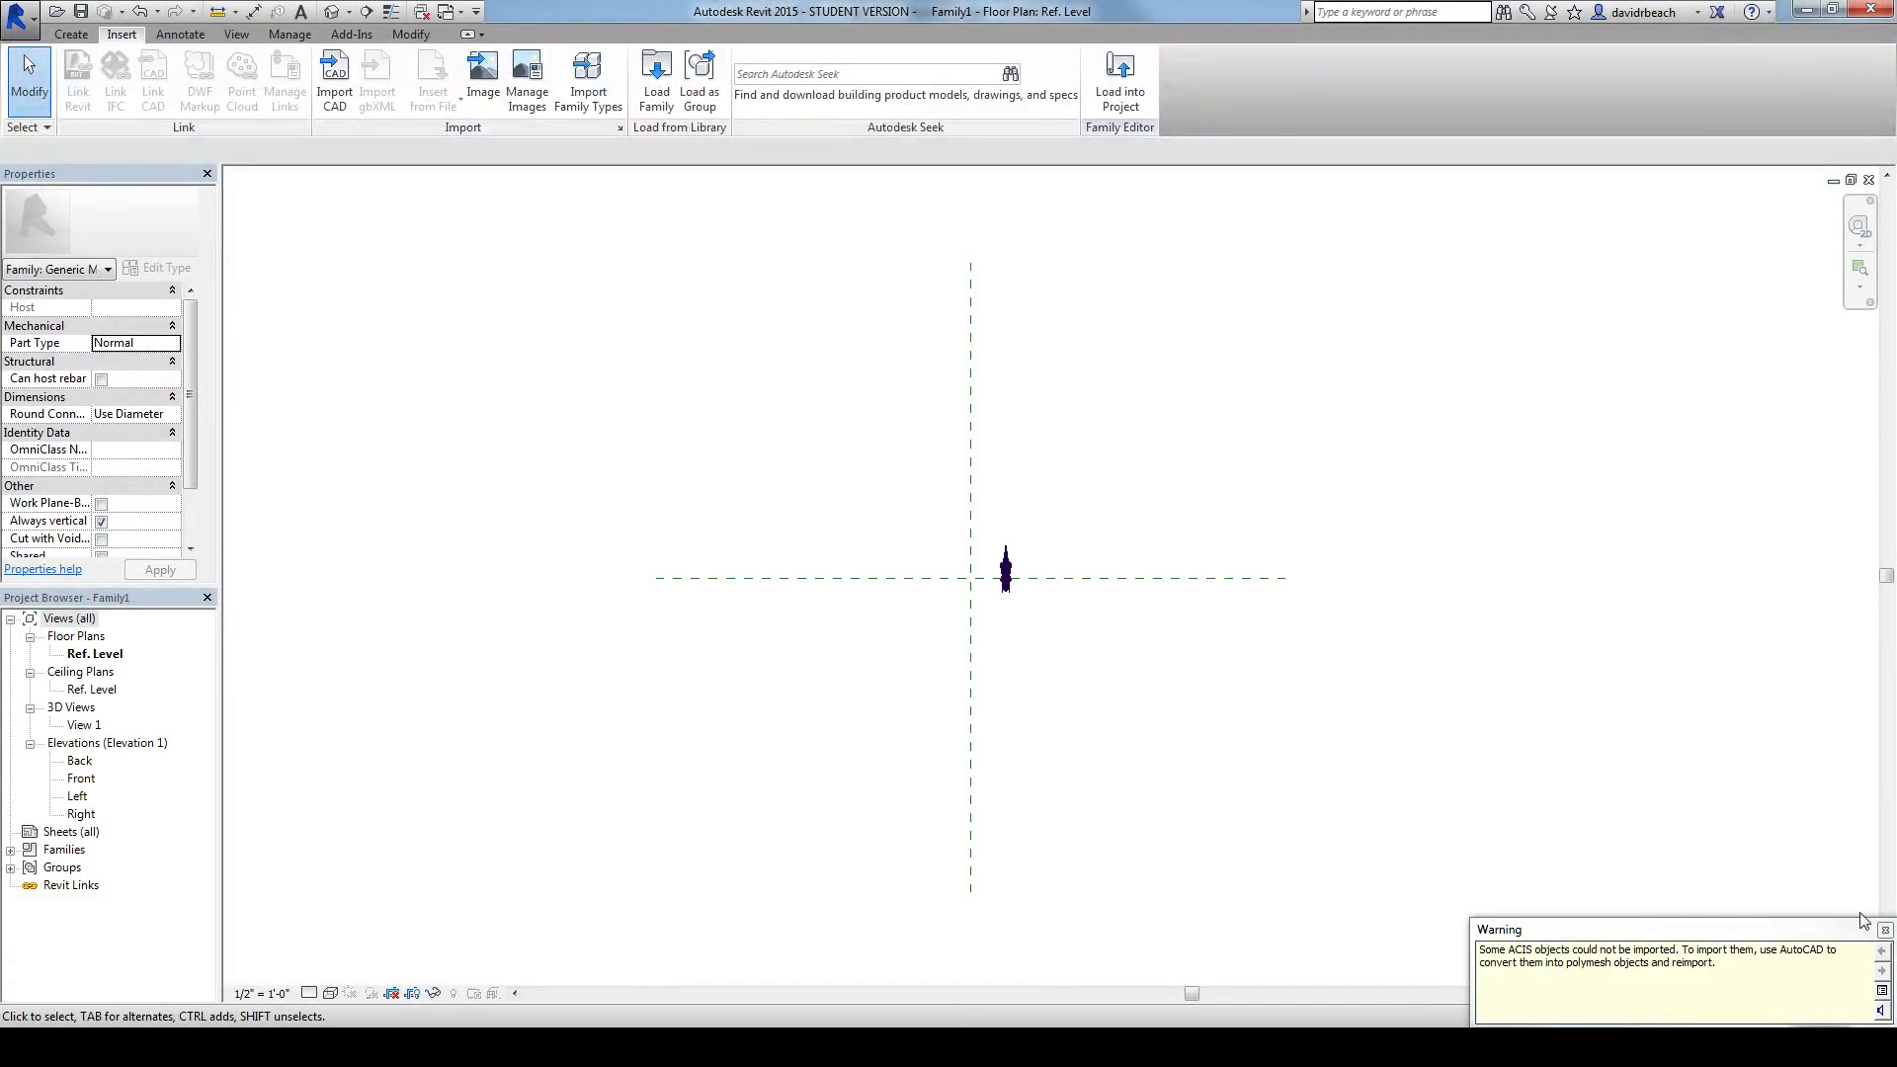
pyautogui.click(1885, 930)
pyautogui.moveTo(1316, 633); pyautogui.dragTo(1339, 639, button='middle')
pyautogui.scroll(4, 1063, 577)
pyautogui.moveTo(1020, 518); pyautogui.dragTo(1250, 504, button='middle')
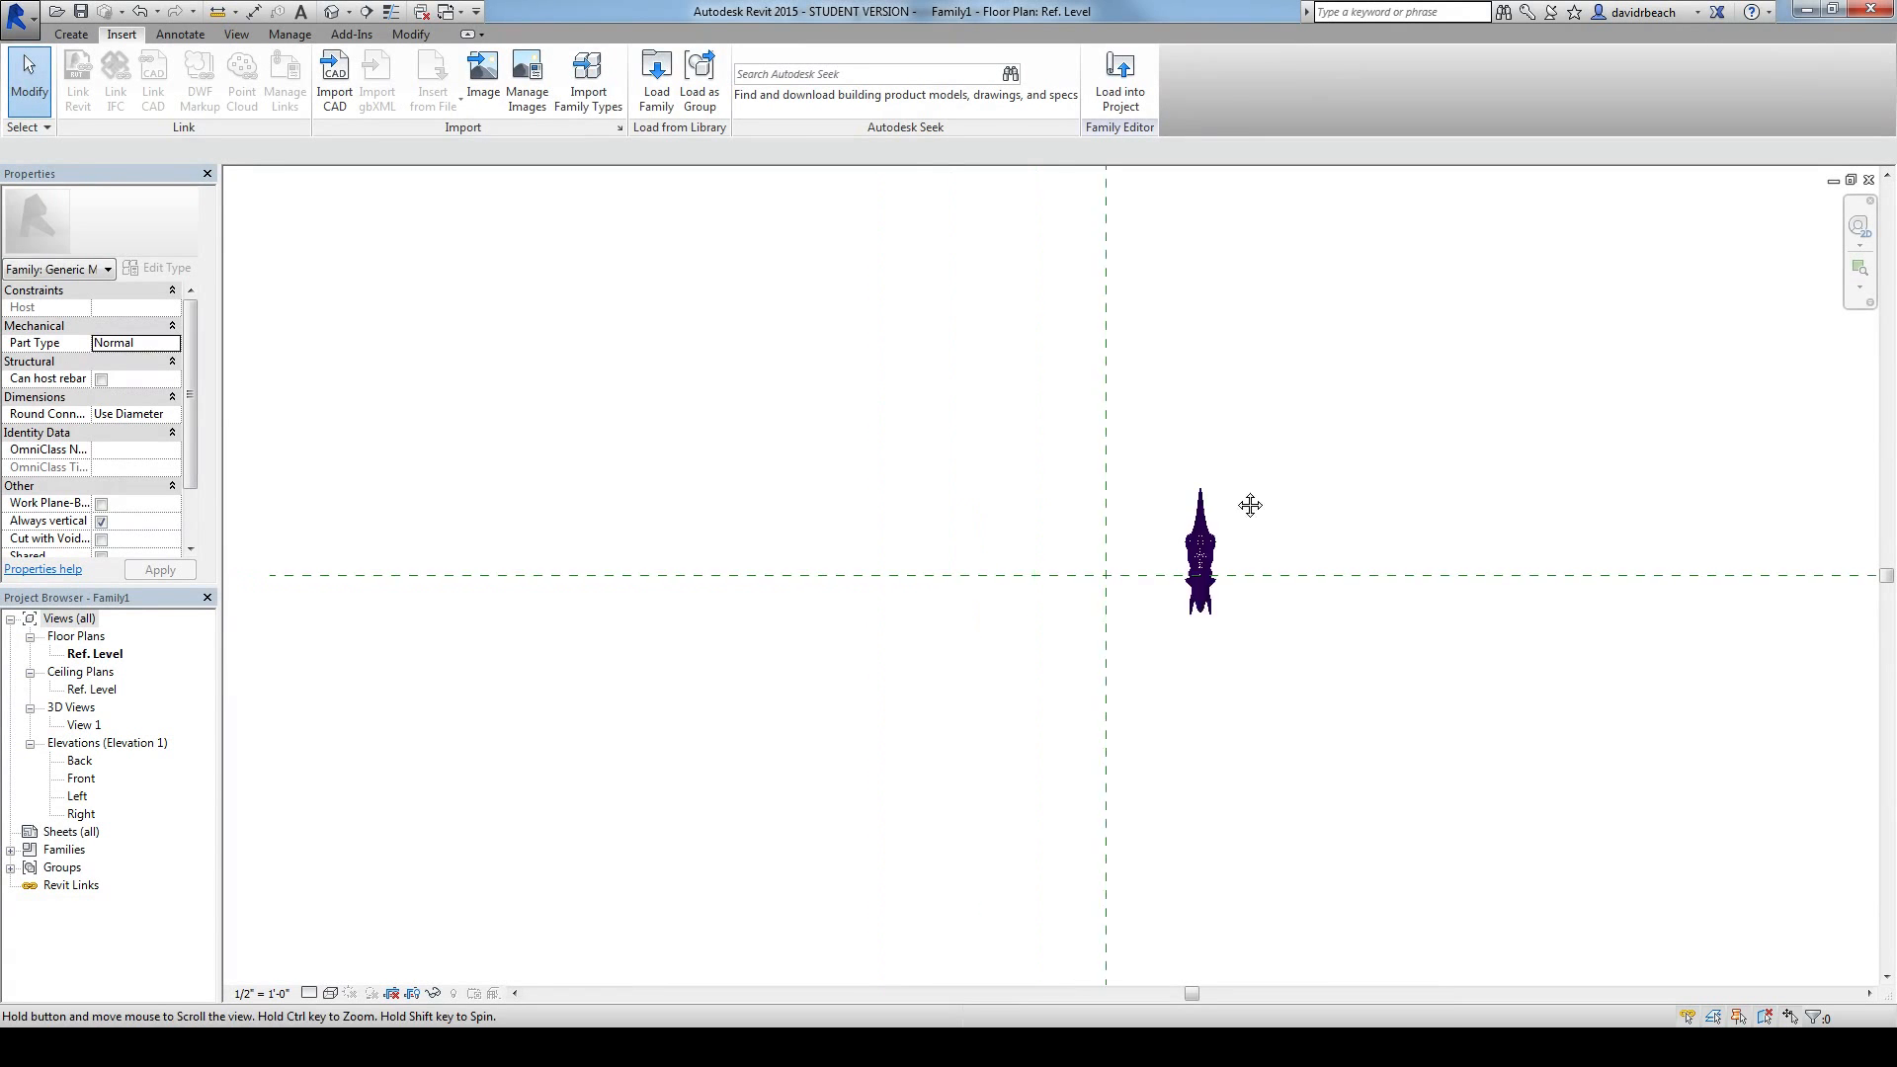
# Step: Move the imported triceratops so it is centred on the vertical reference plane with its nose at the reference plane intersection
pyautogui.scroll(3, 1249, 505)
pyautogui.click(1163, 571)
pyautogui.moveTo(1162, 571); pyautogui.dragTo(959, 484)
pyautogui.click(1100, 495)
pyautogui.scroll(4, 1058, 606)
pyautogui.moveTo(1070, 601); pyautogui.dragTo(1262, 762, button='middle')
pyautogui.scroll(-2, 1303, 755)
pyautogui.scroll(-1, 1312, 758)
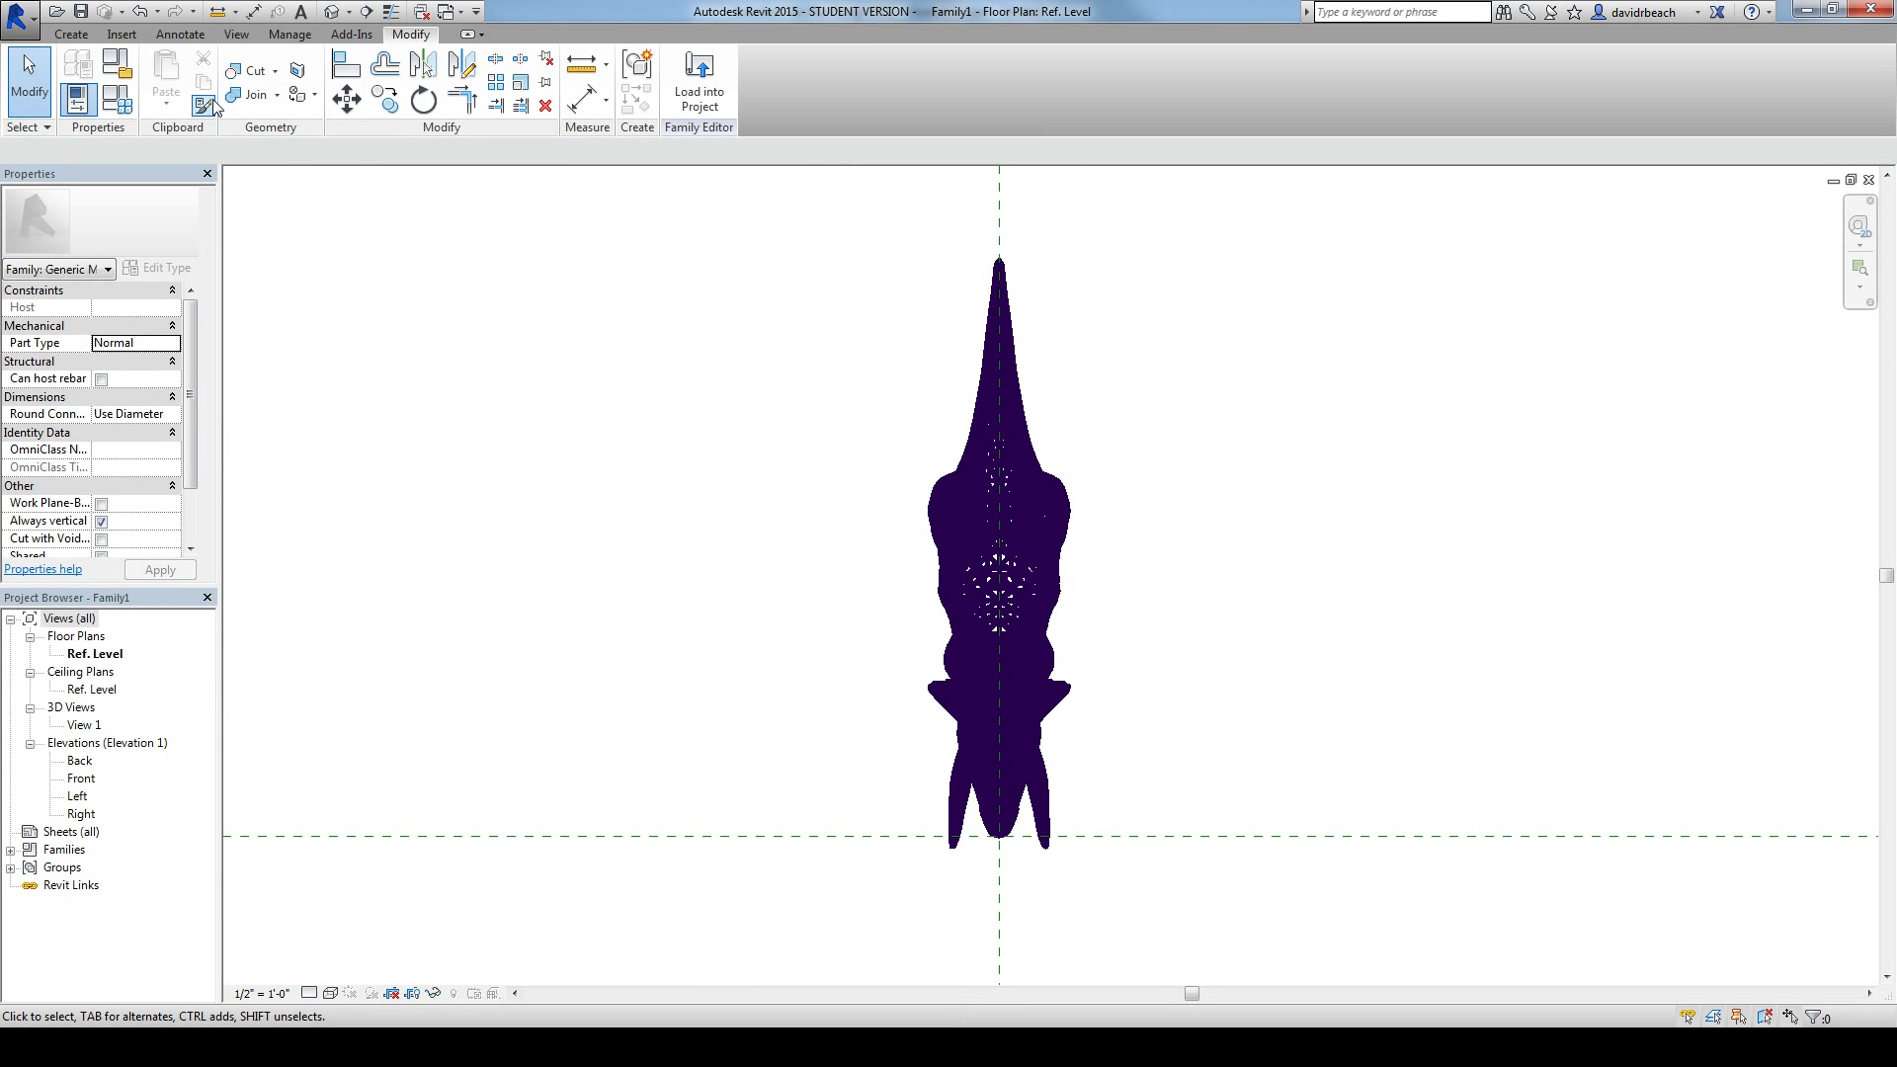
# Step: Draw a horizontal model line about 7 inches long from the reference plane intersection at the triceratops's nose
pyautogui.click(71, 33)
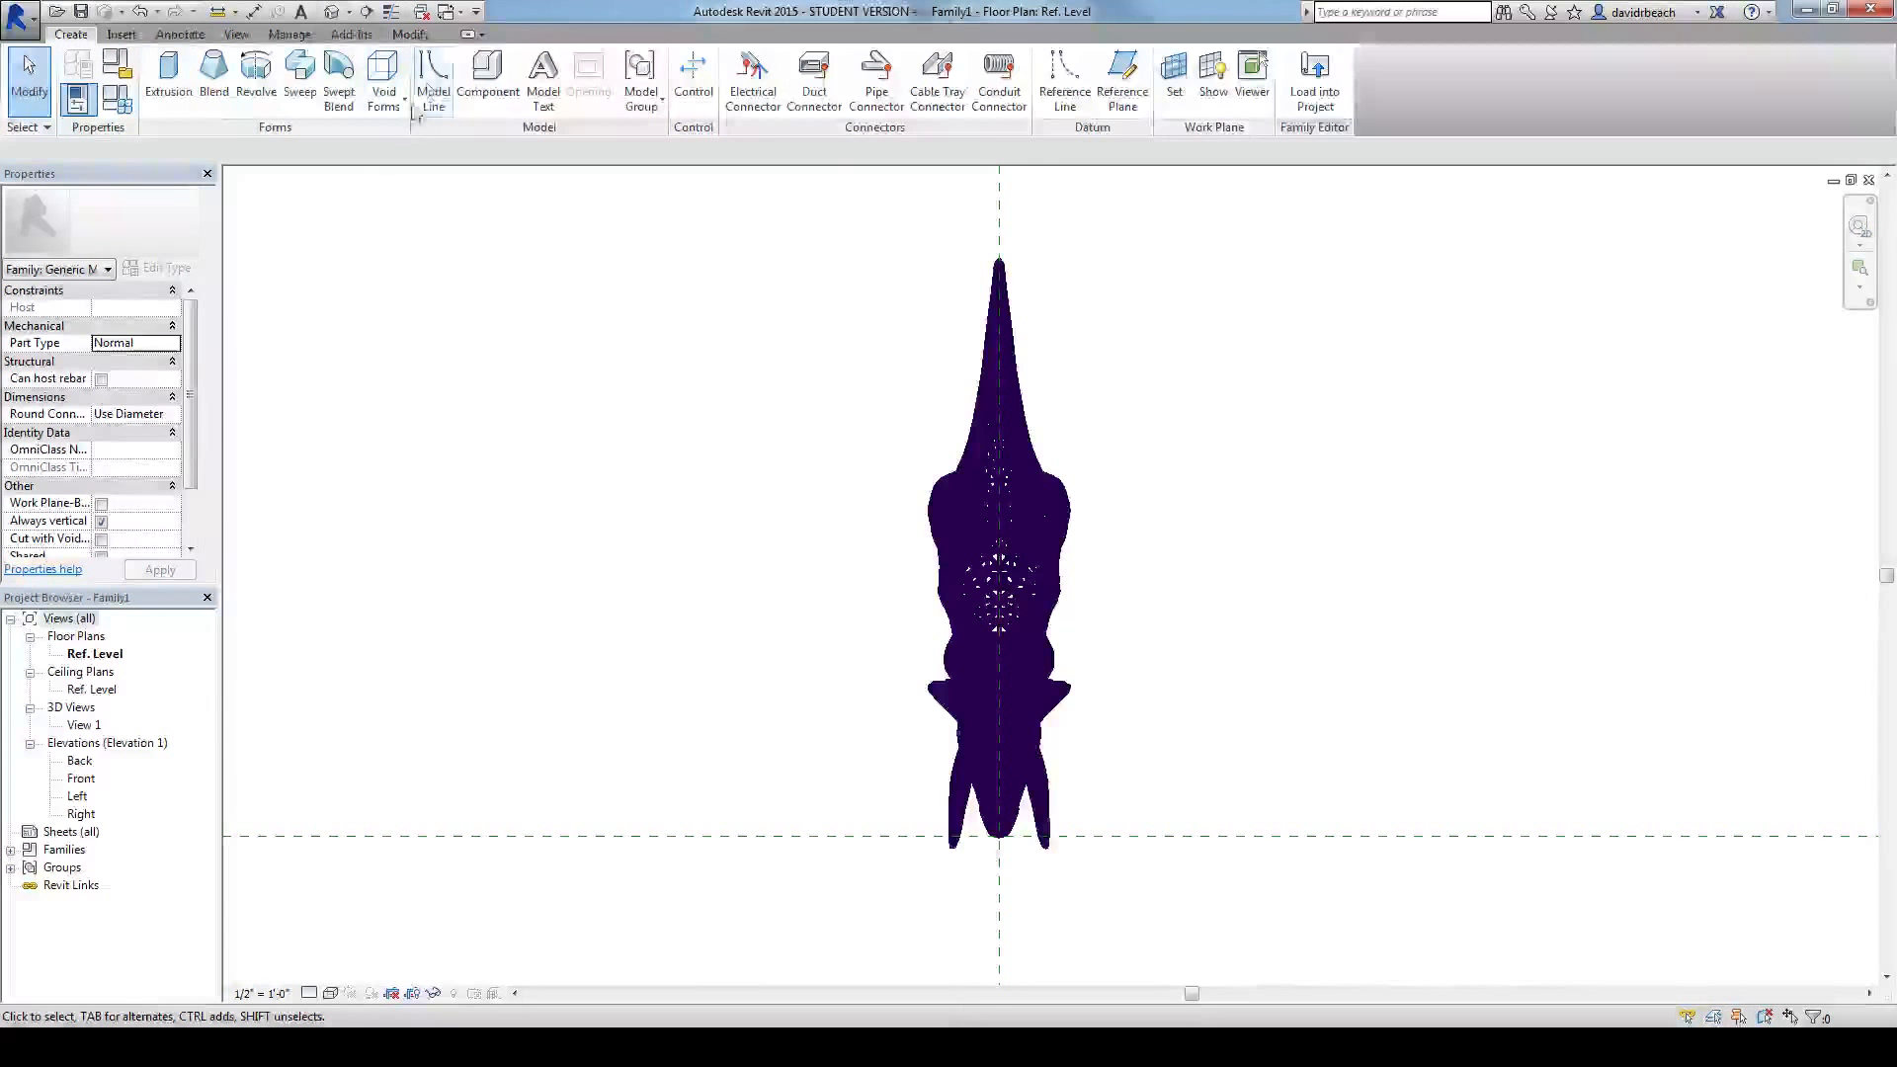
pyautogui.click(435, 74)
pyautogui.moveTo(864, 721); pyautogui.dragTo(755, 548, button='middle')
pyautogui.scroll(3, 868, 665)
pyautogui.scroll(3, 922, 655)
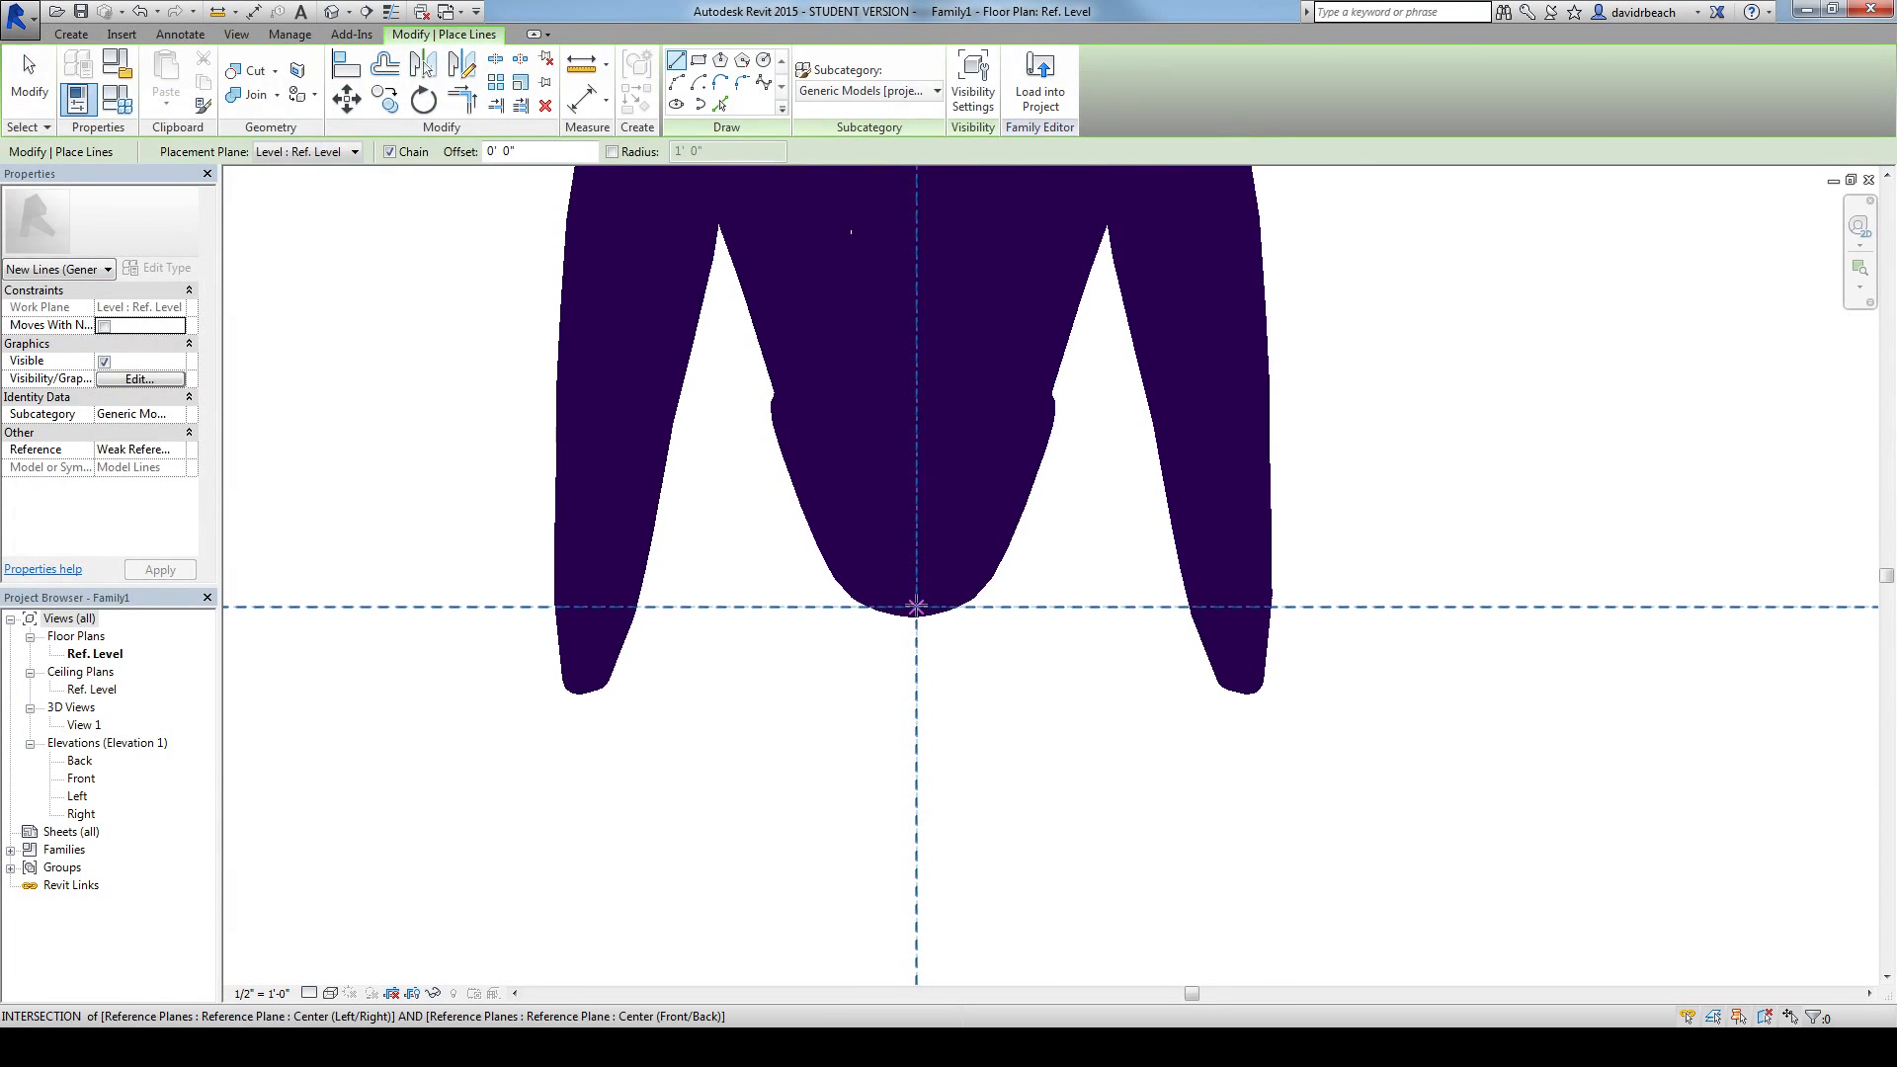
pyautogui.click(916, 606)
pyautogui.scroll(-3, 1027, 697)
pyautogui.scroll(-3, 1036, 697)
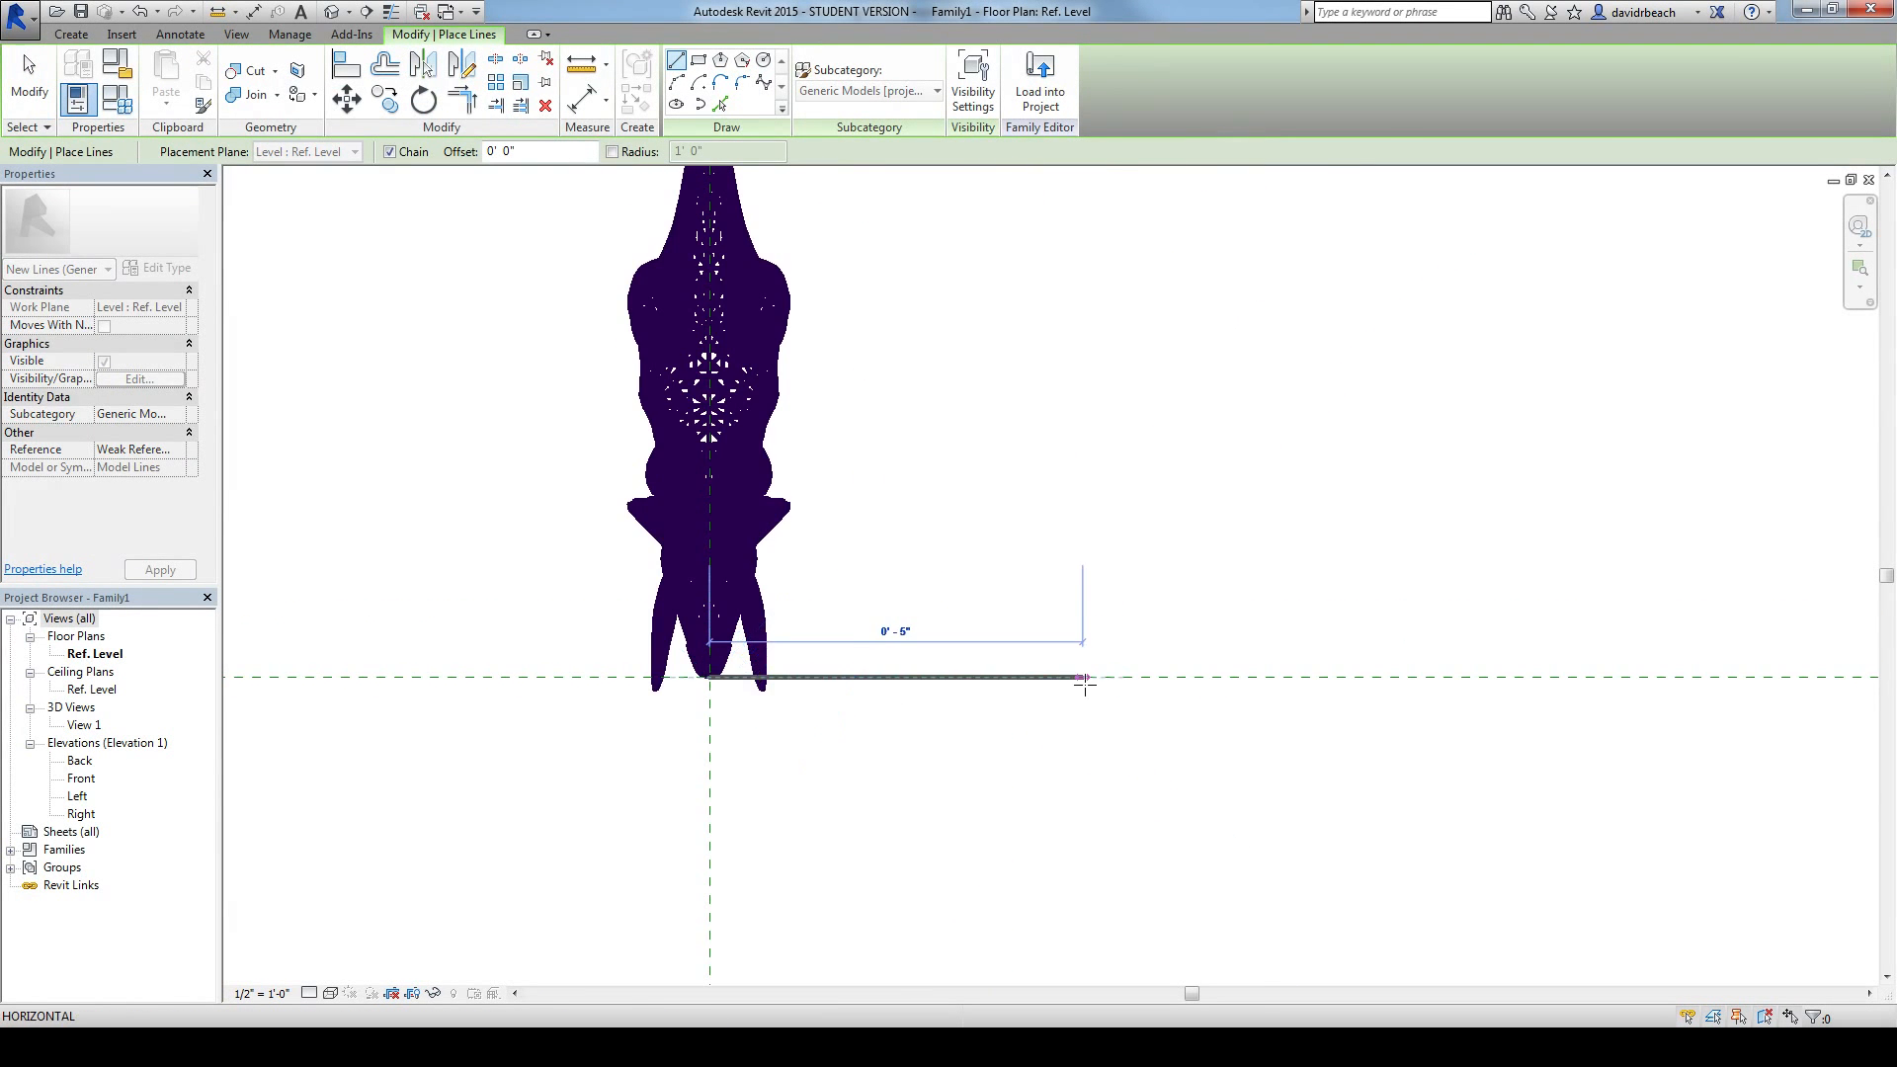
pyautogui.click(1239, 676)
pyautogui.press('Escape')
pyautogui.press('Escape')
pyautogui.scroll(-3, 1219, 748)
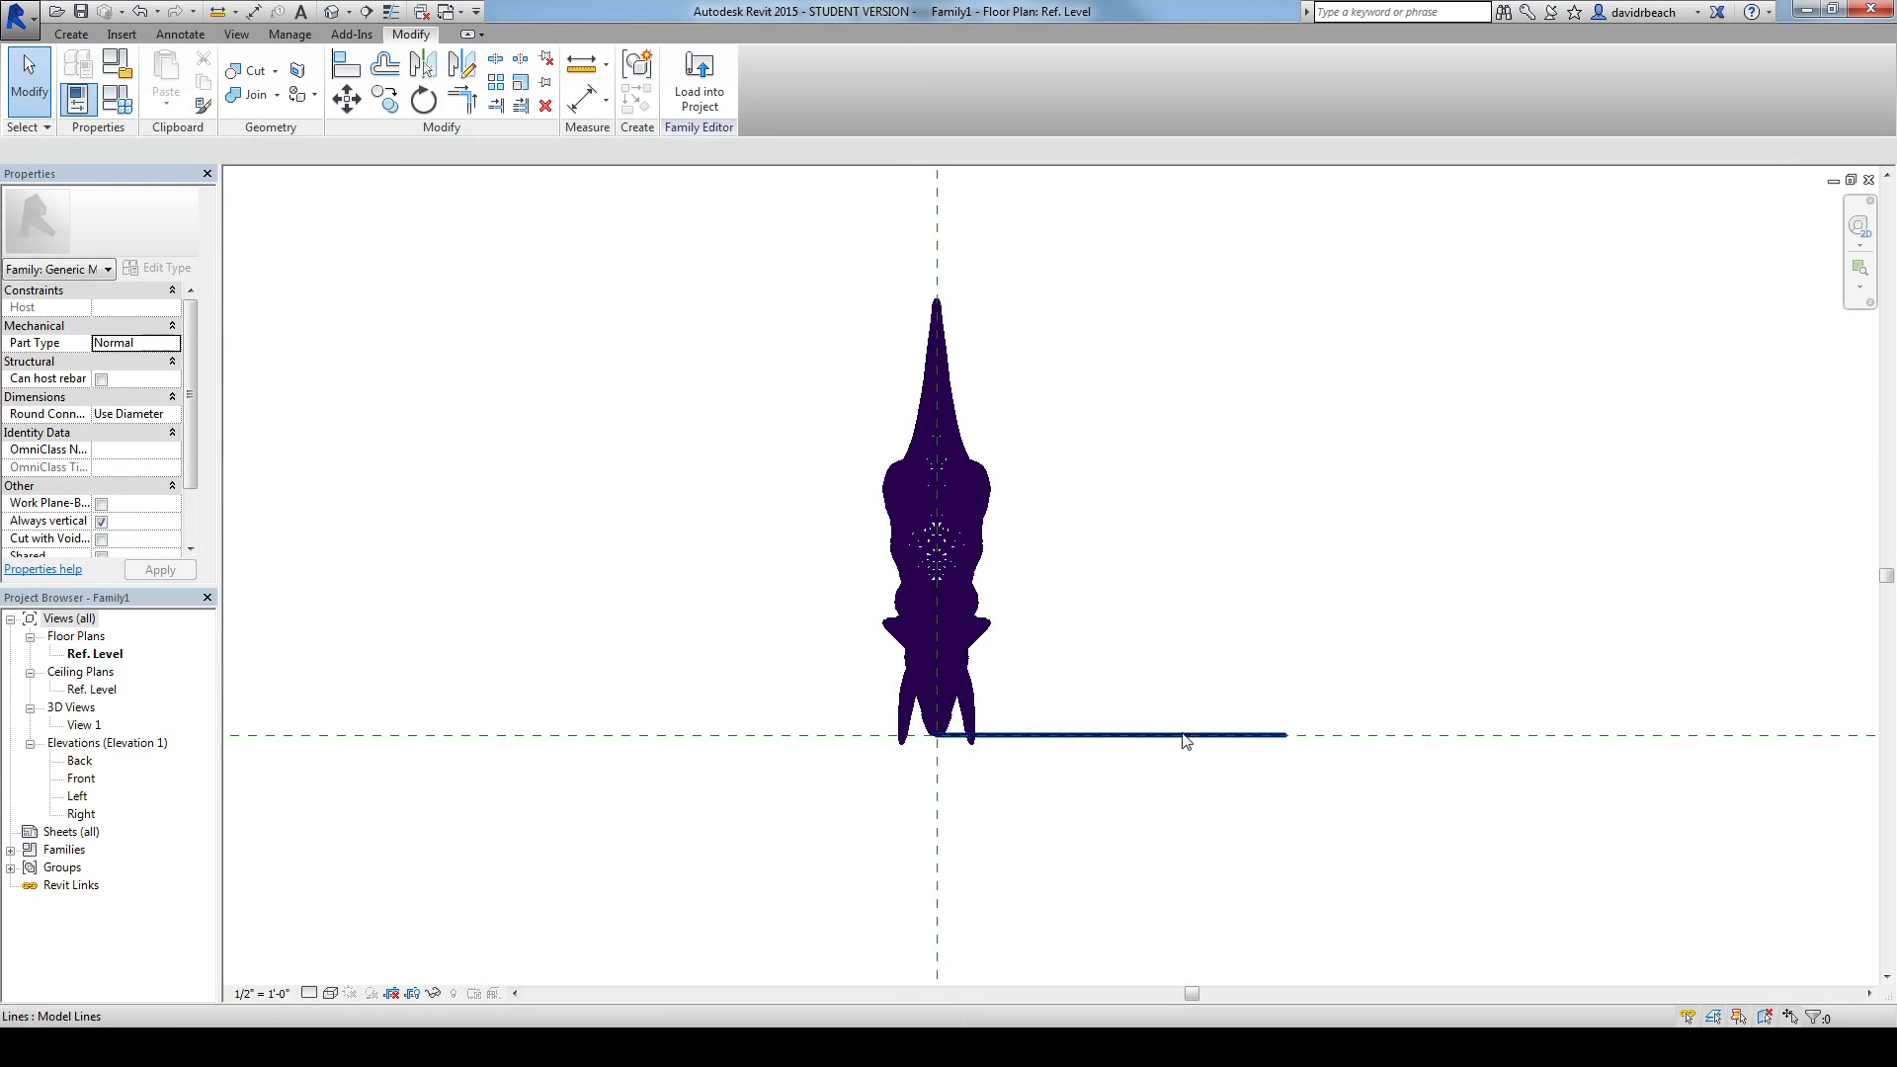
# Step: Draw a second horizontal model line from the triceratops's tail tip, ending level with the end of the nose line
pyautogui.moveTo(1060, 327); pyautogui.dragTo(968, 383, button='middle')
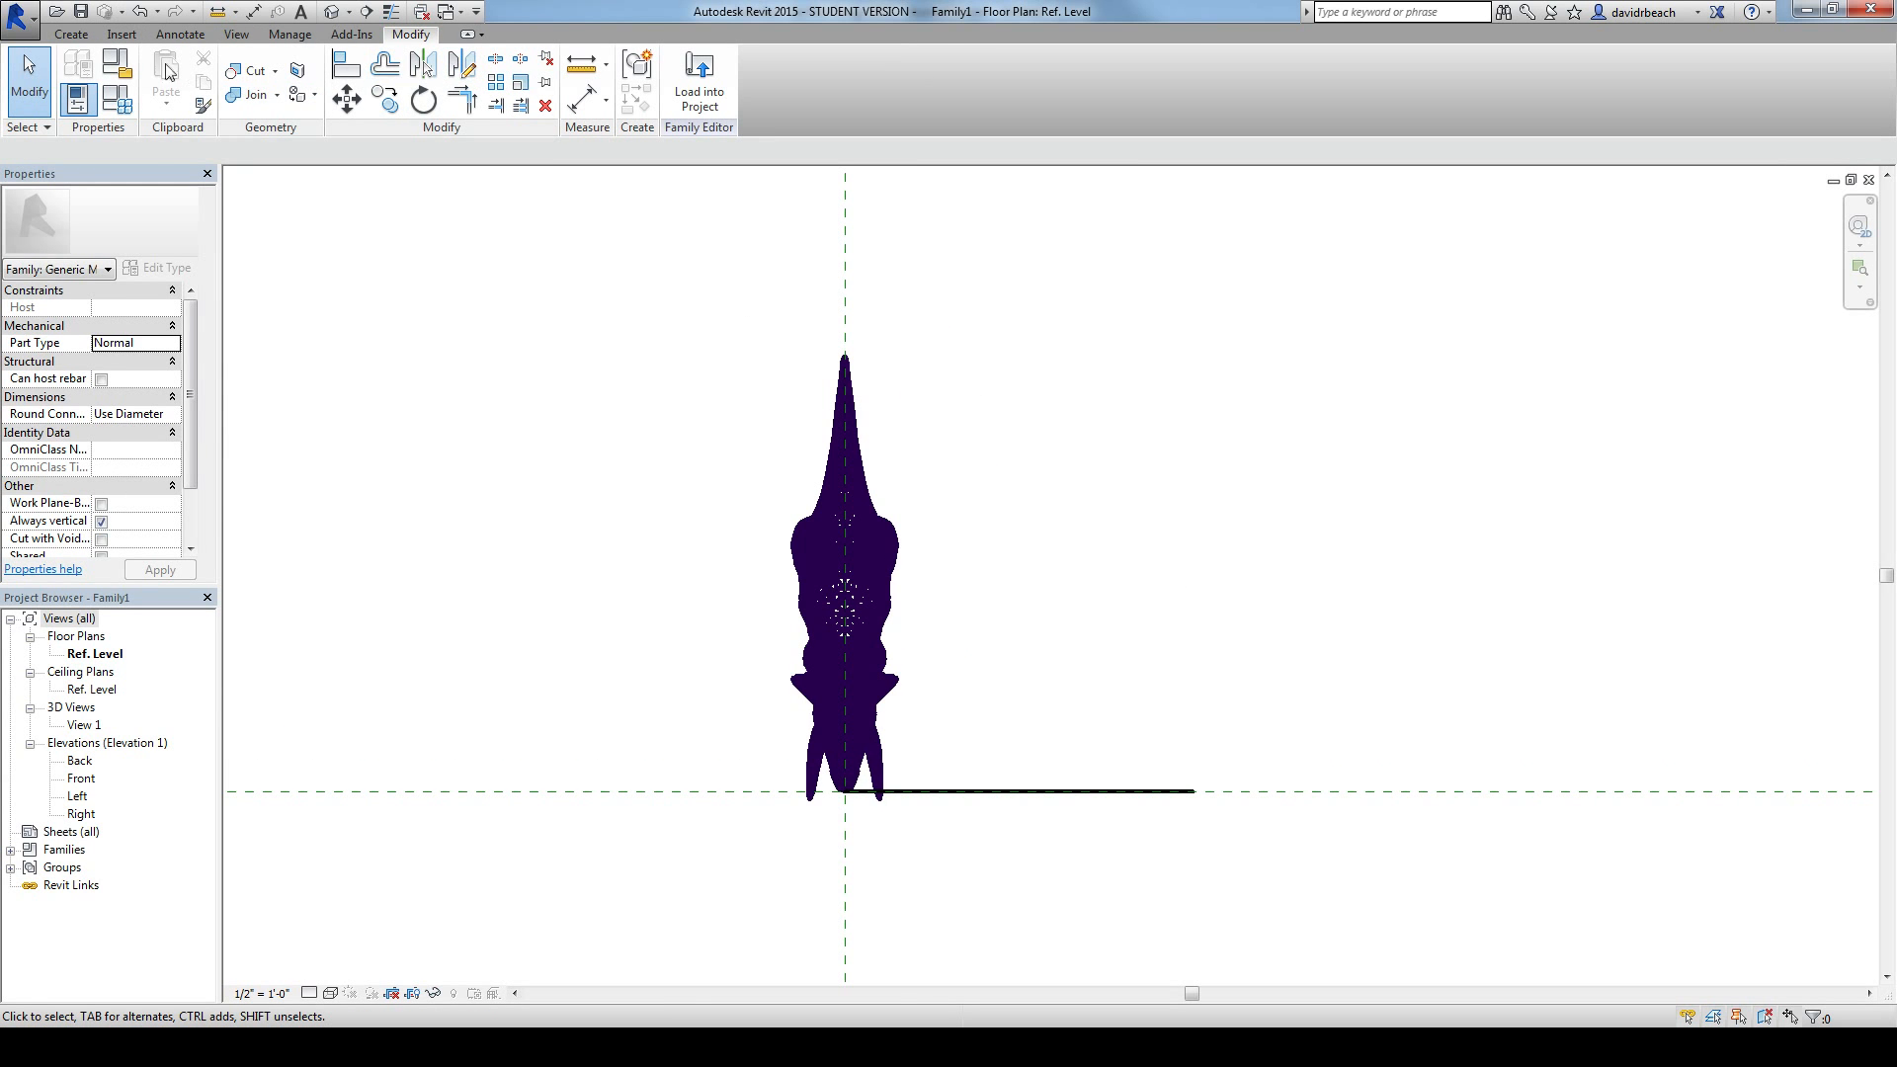
pyautogui.click(71, 35)
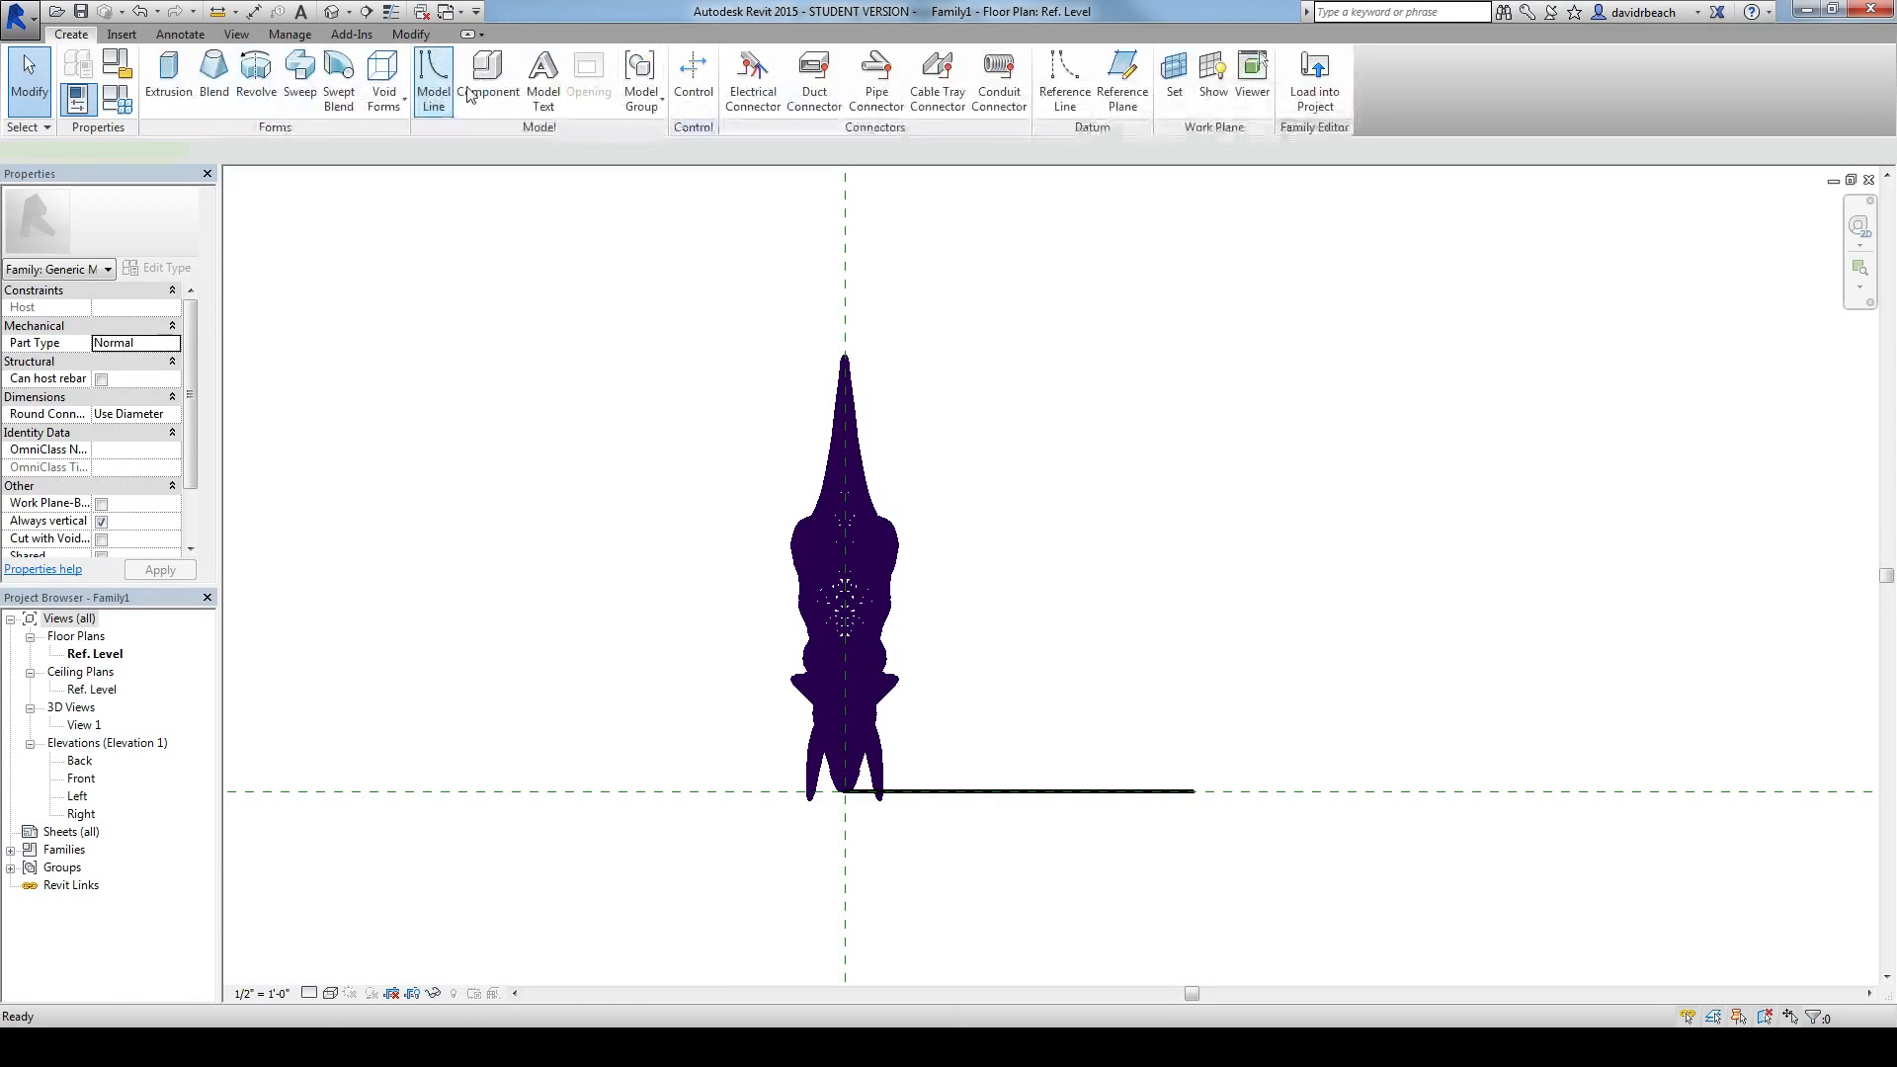
pyautogui.click(432, 79)
pyautogui.scroll(2, 854, 338)
pyautogui.scroll(2, 854, 339)
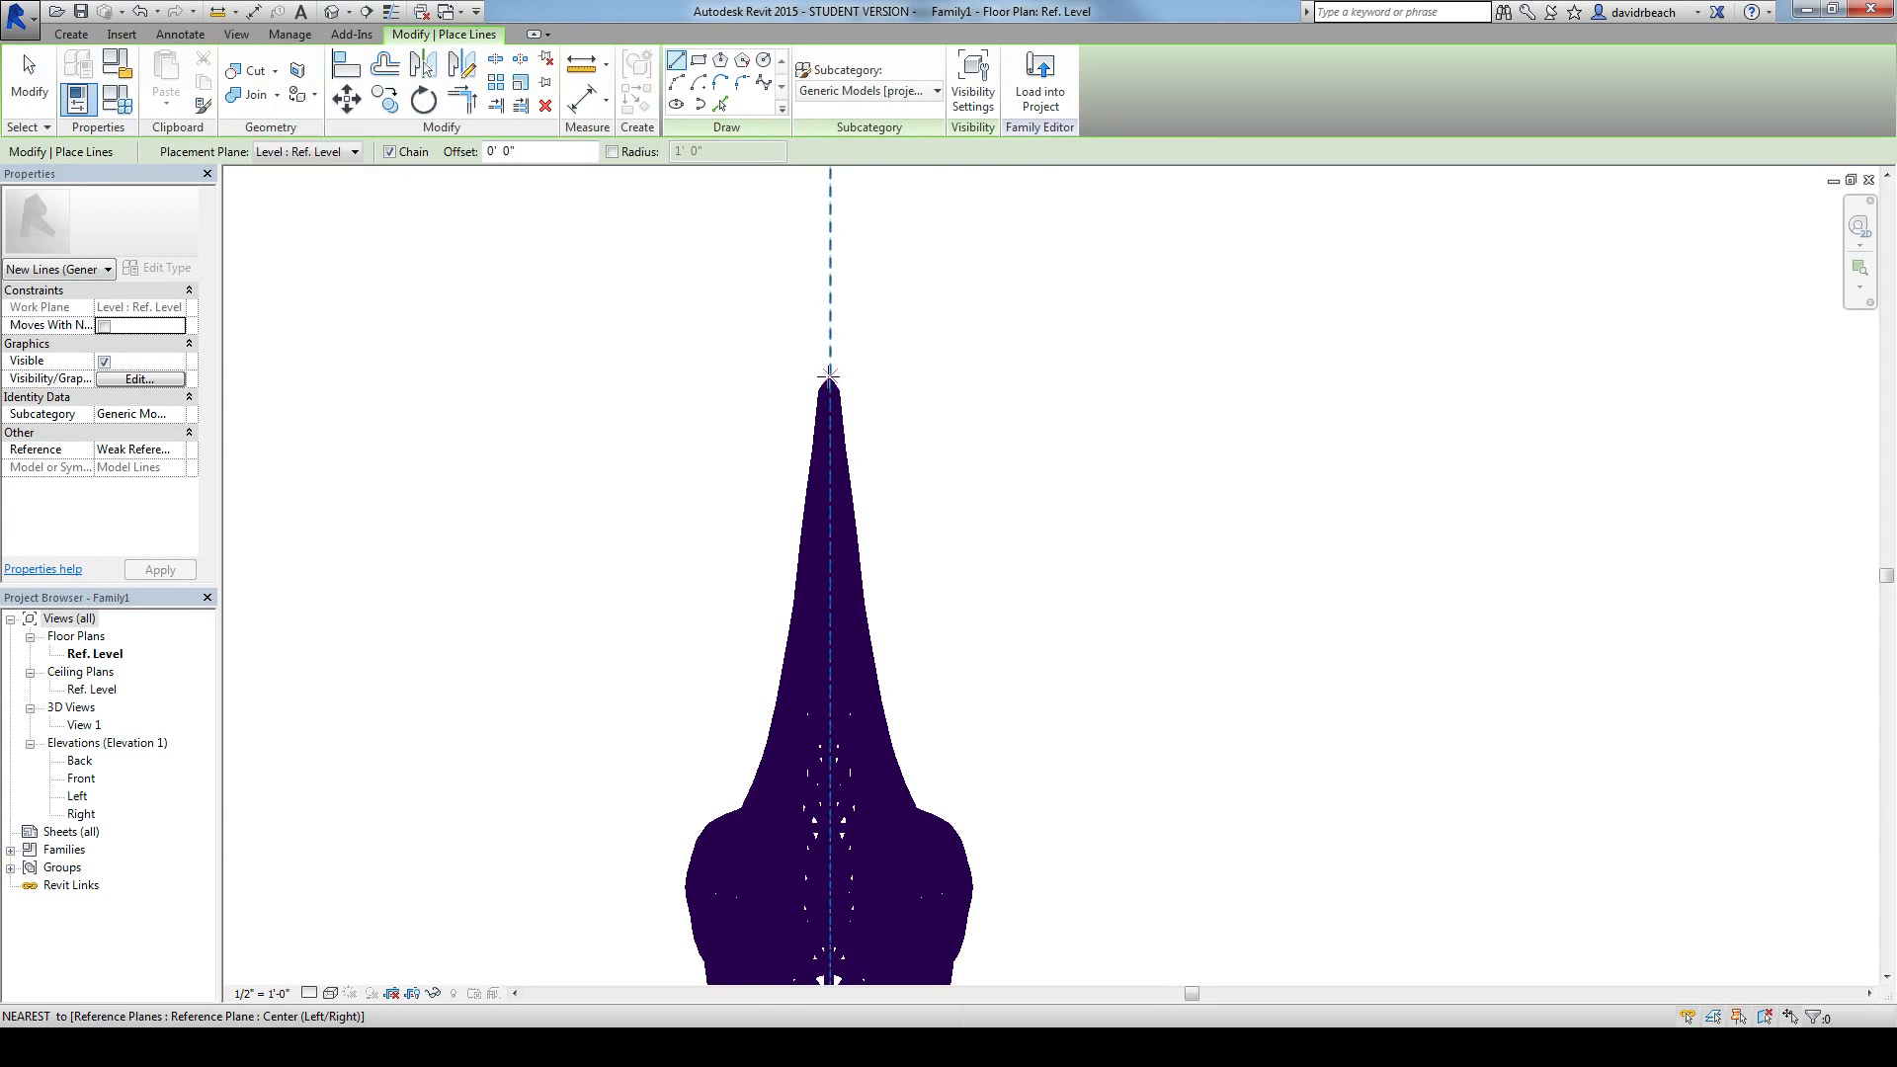
pyautogui.click(829, 376)
pyautogui.scroll(-2, 976, 387)
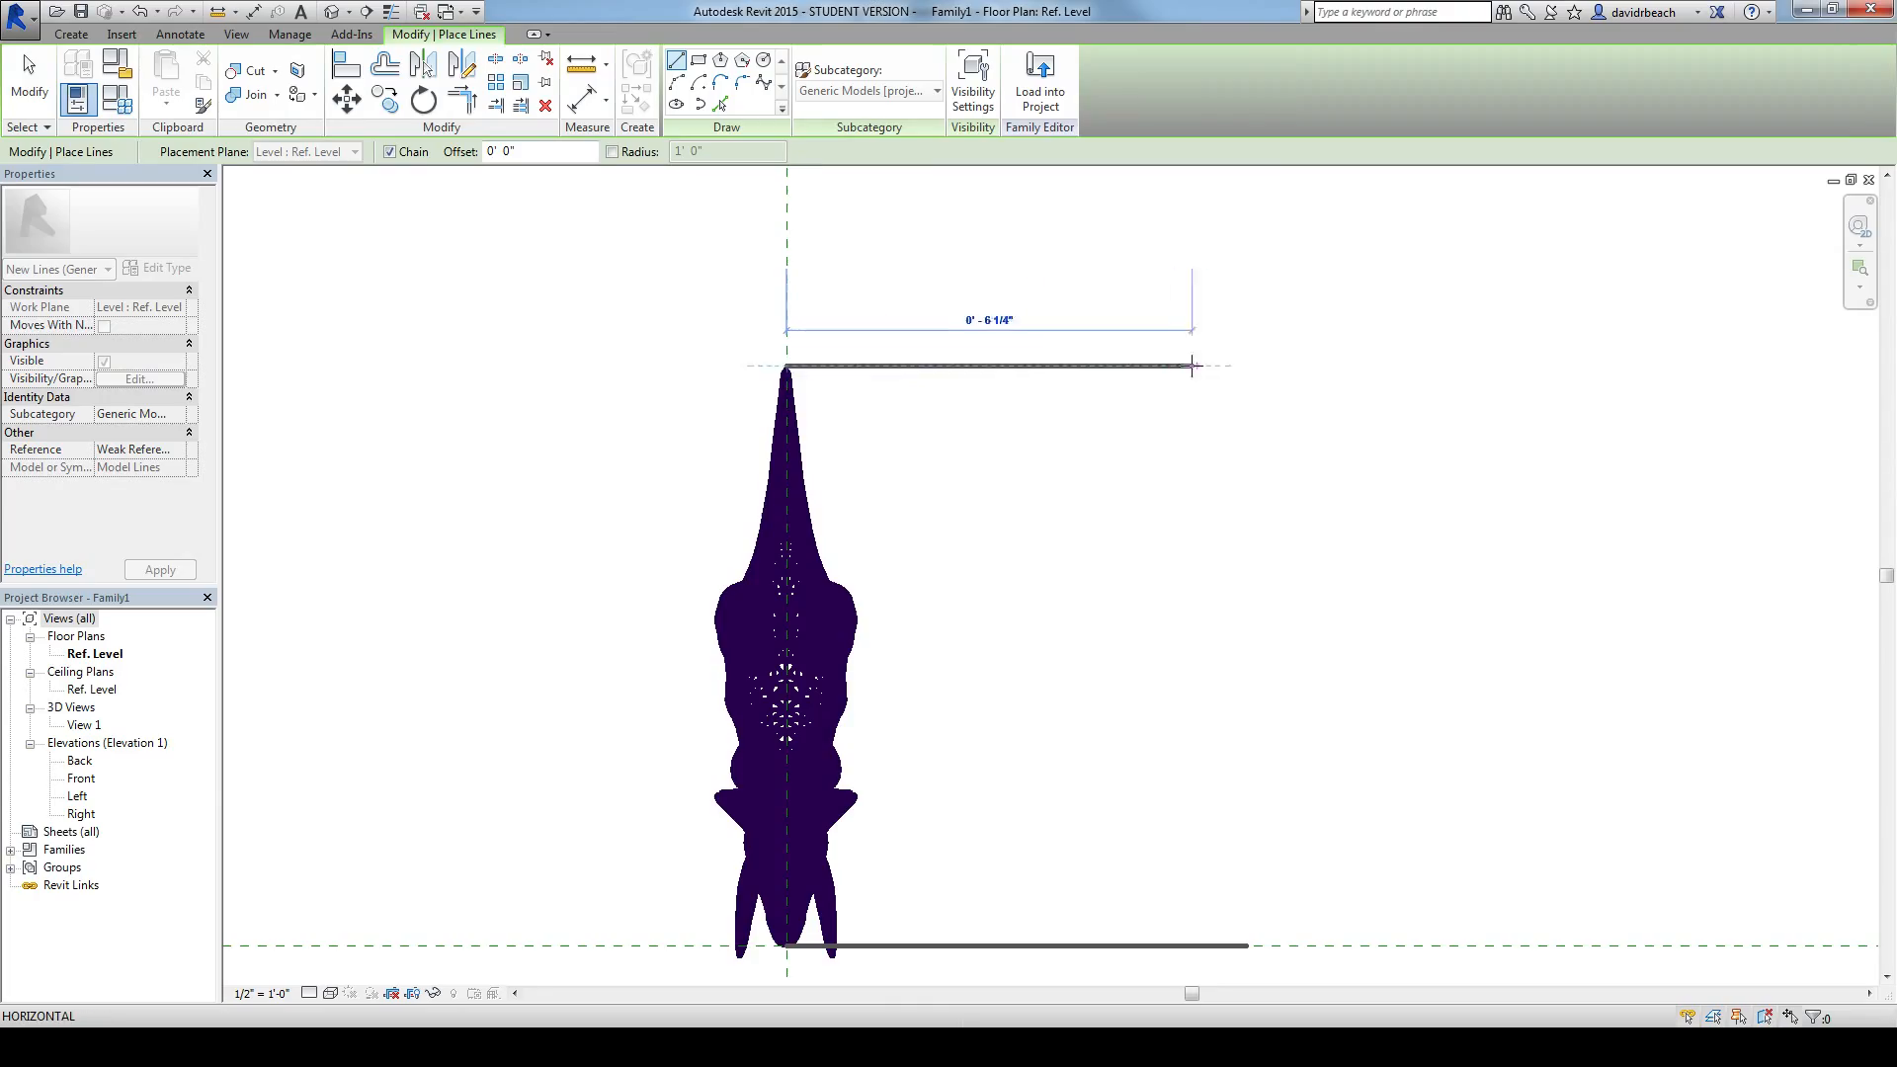
pyautogui.click(1249, 365)
pyautogui.press('Escape')
pyautogui.press('Escape')
pyautogui.scroll(-3, 1177, 436)
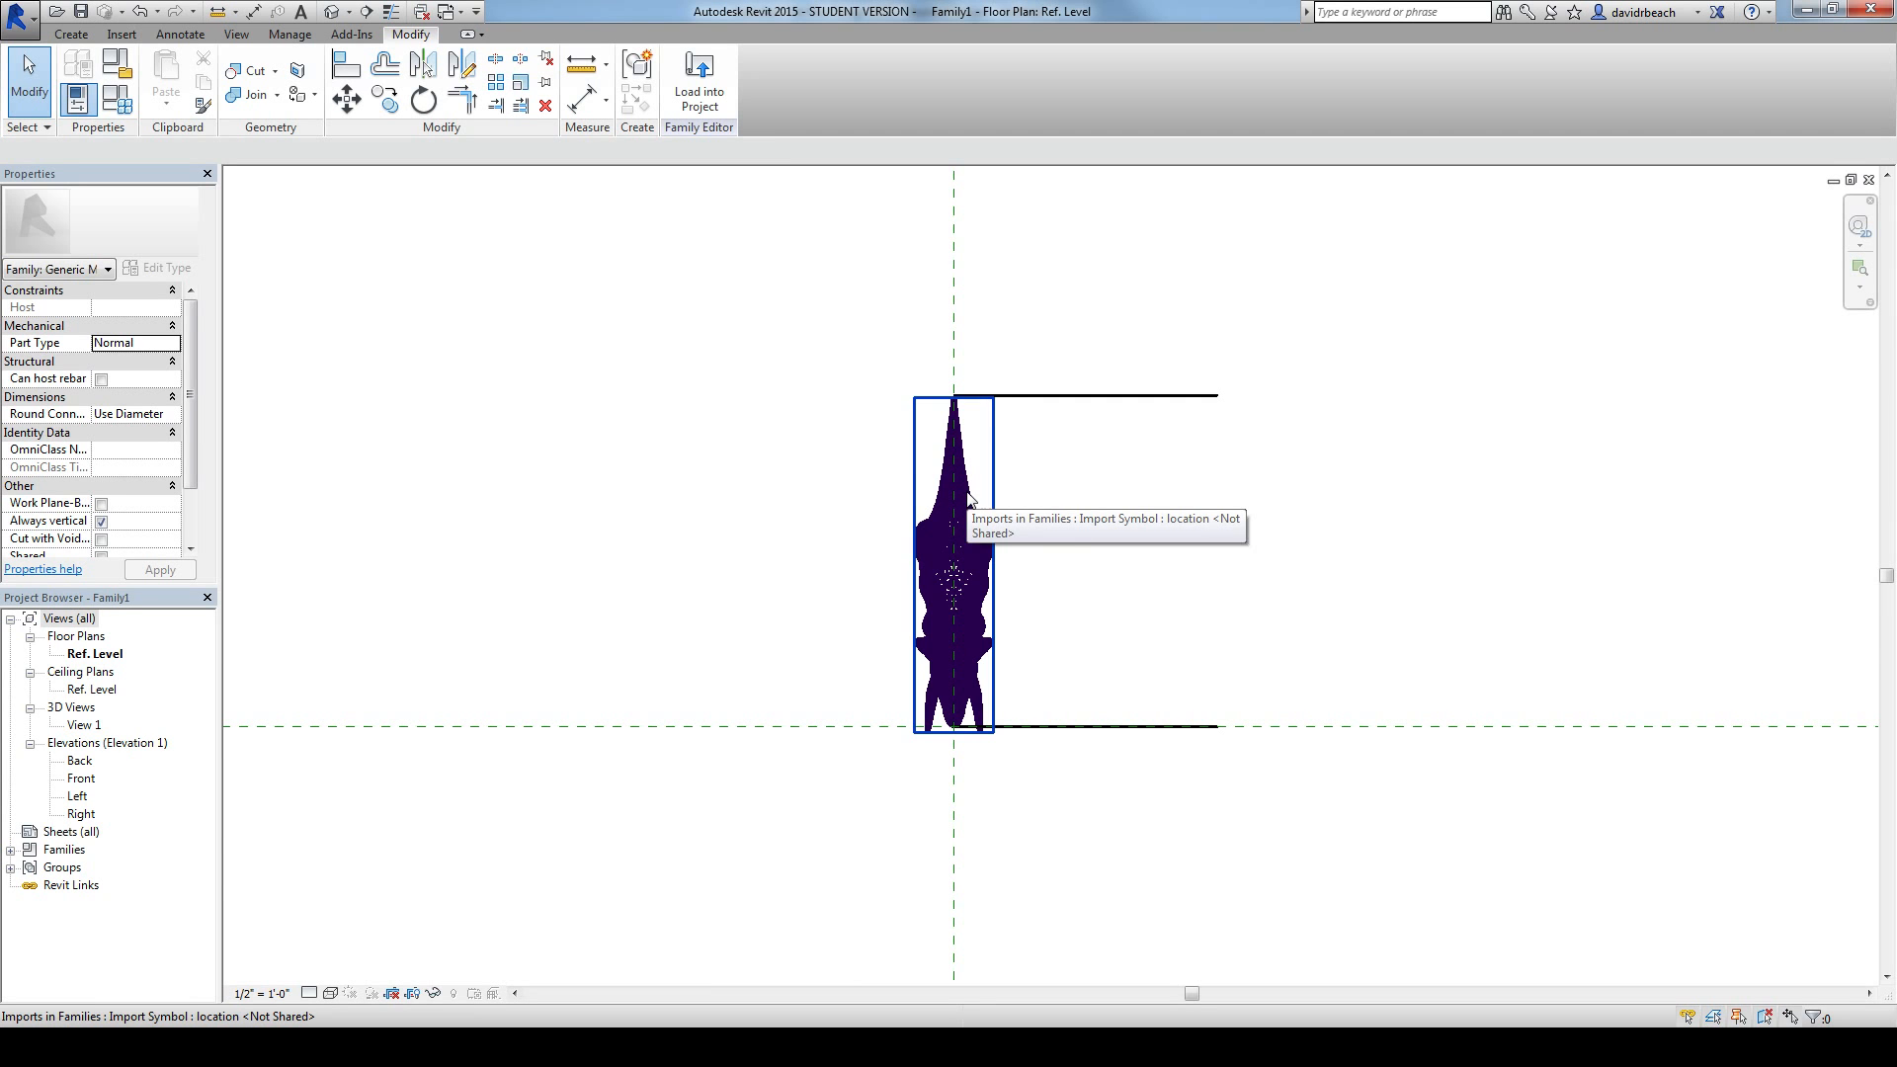
pyautogui.click(993, 550)
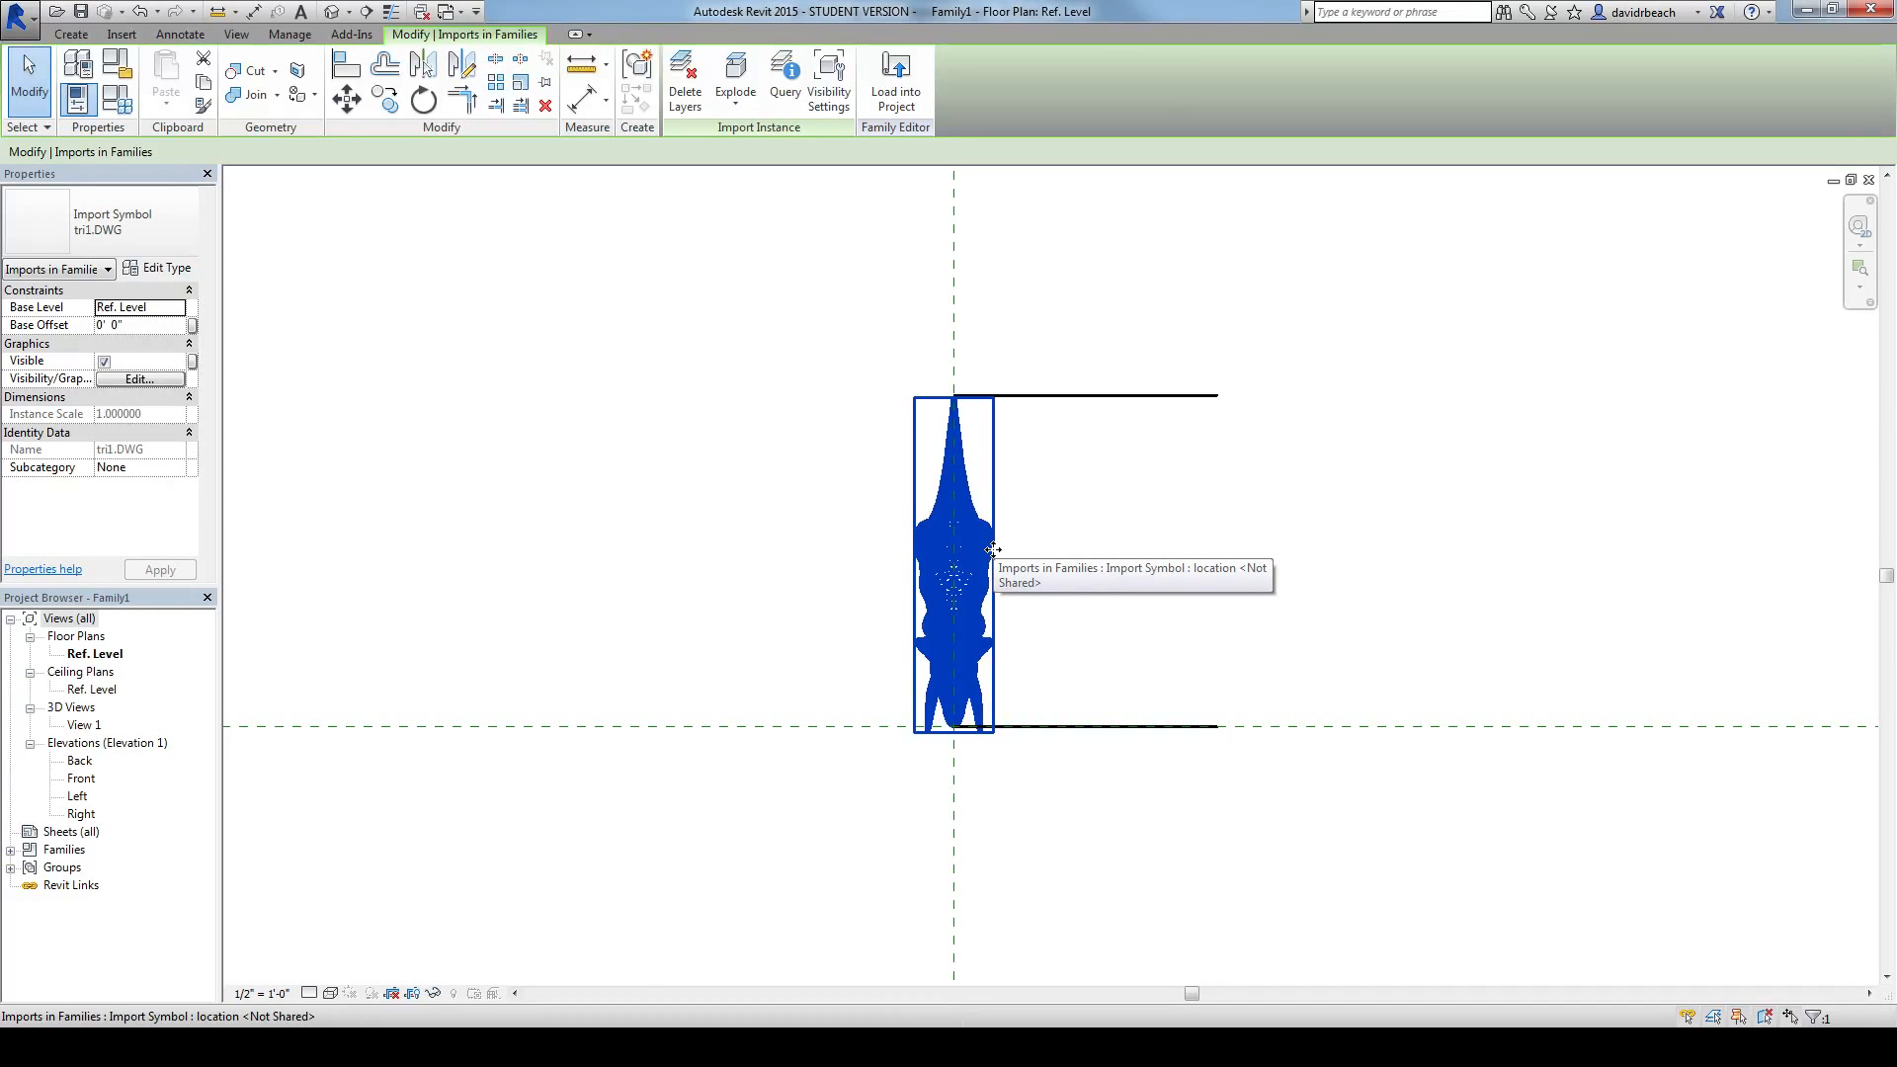
pyautogui.scroll(-1, 1124, 561)
pyautogui.moveTo(1160, 565); pyautogui.dragTo(1088, 586, button='middle')
pyautogui.scroll(1, 1284, 451)
pyautogui.moveTo(1257, 412); pyautogui.dragTo(1333, 472, button='middle')
pyautogui.scroll(-1, 1335, 453)
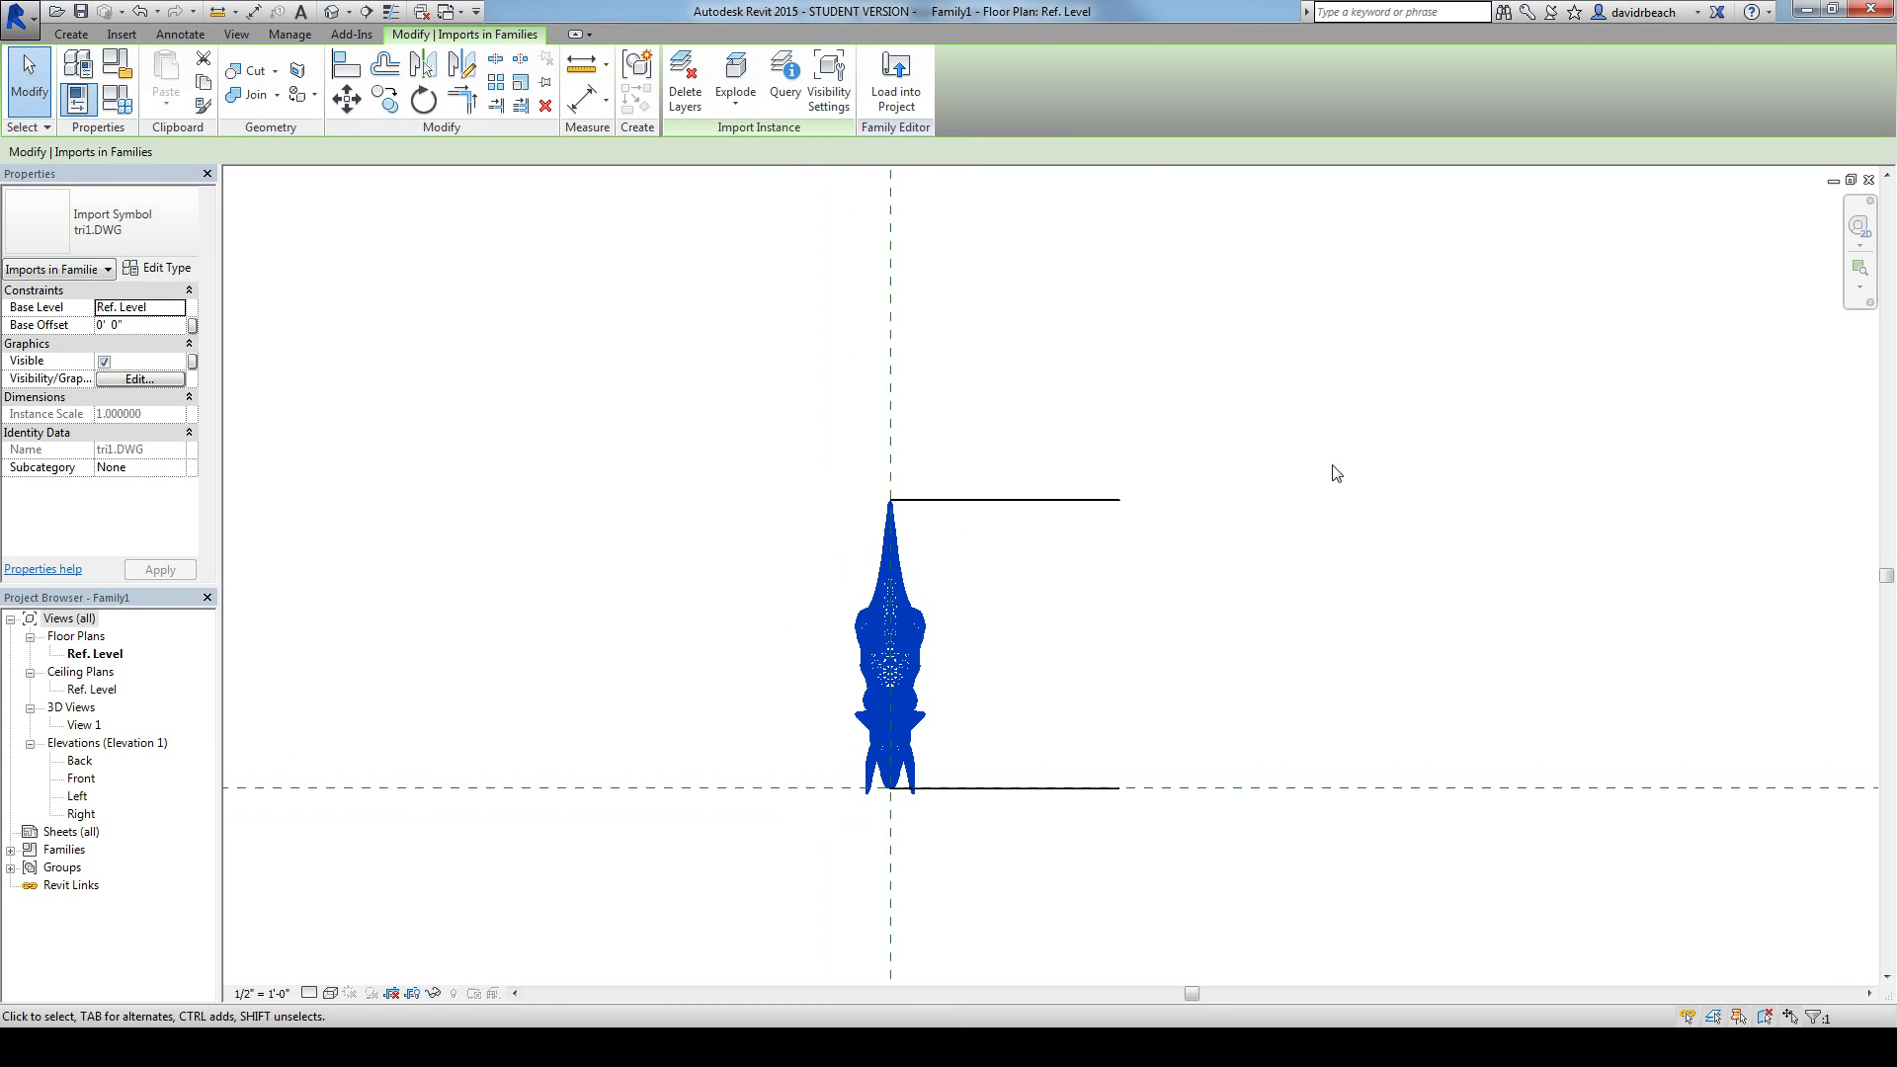
pyautogui.moveTo(1273, 405); pyautogui.dragTo(1037, 545, button='middle')
pyautogui.scroll(-1, 1205, 449)
pyautogui.scroll(-1, 1037, 545)
pyautogui.moveTo(1207, 402); pyautogui.dragTo(1210, 476, button='middle')
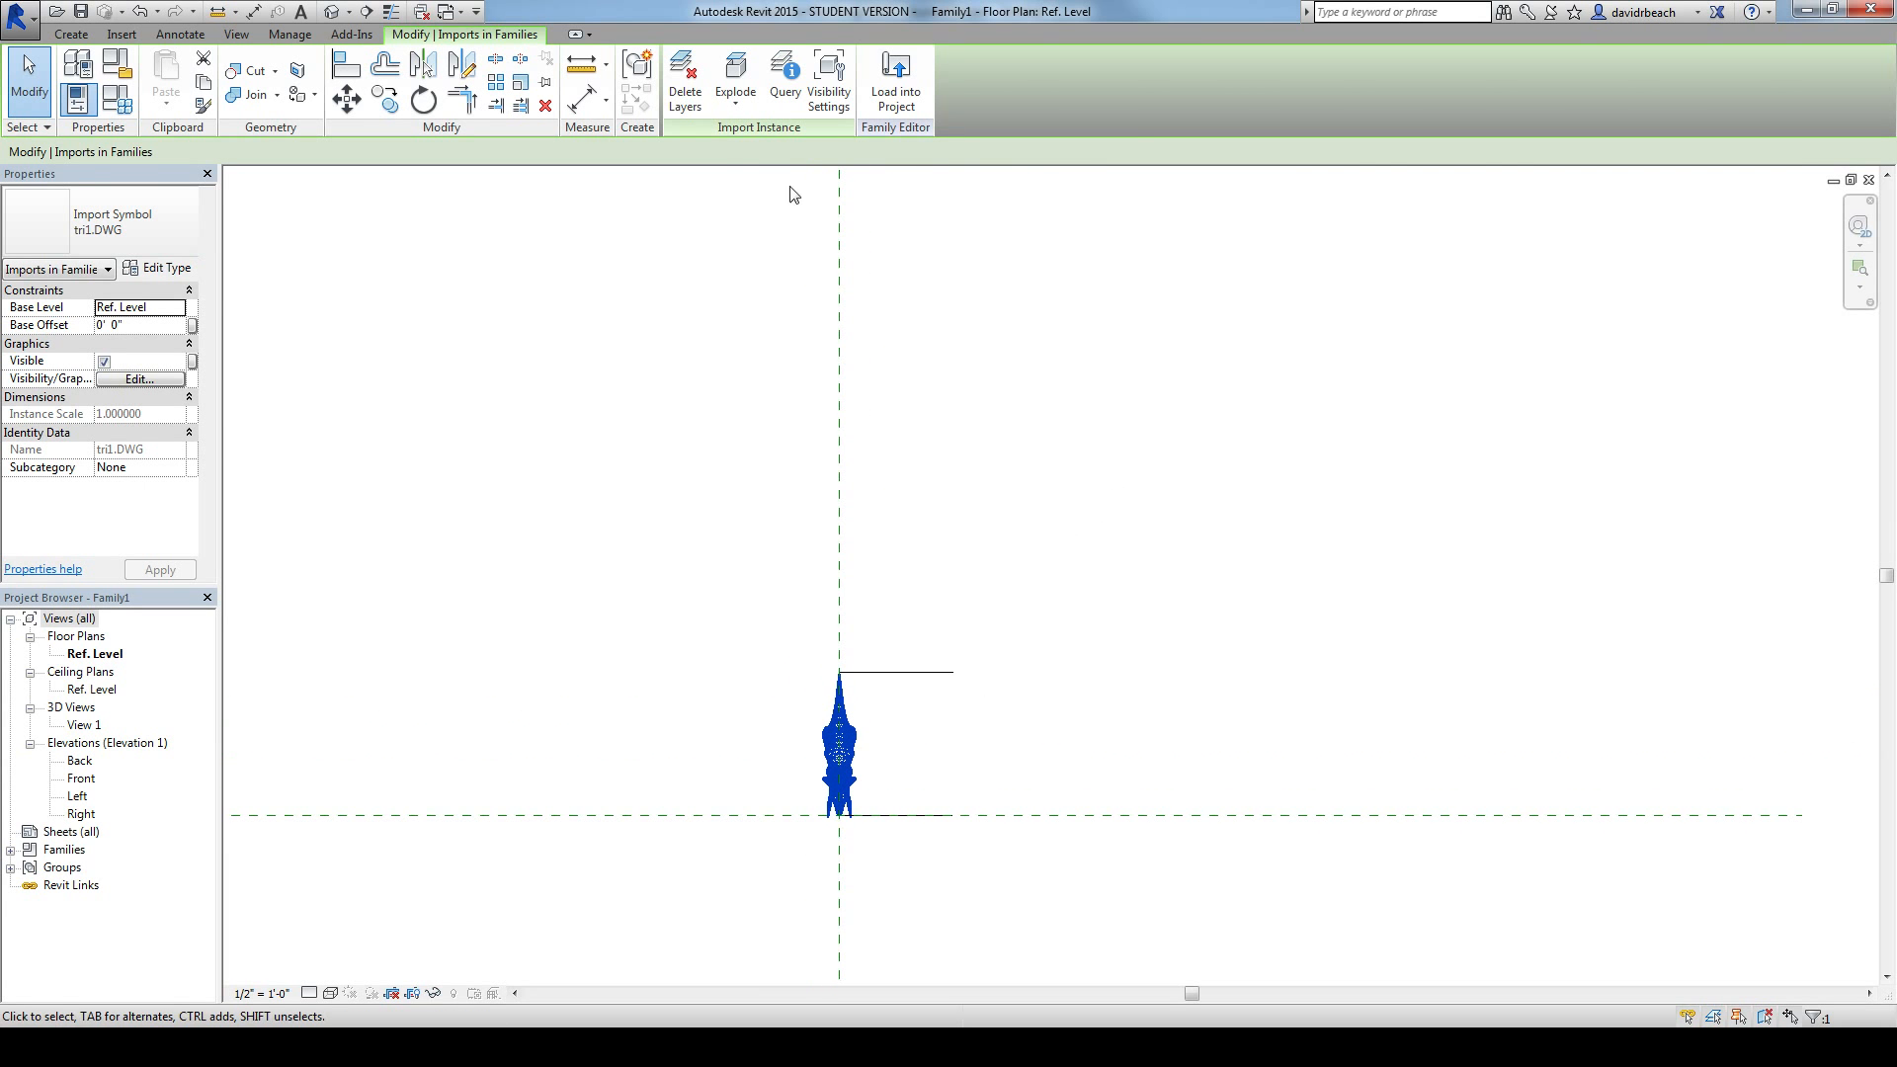
pyautogui.moveTo(652, 272); pyautogui.dragTo(643, 301, button='middle')
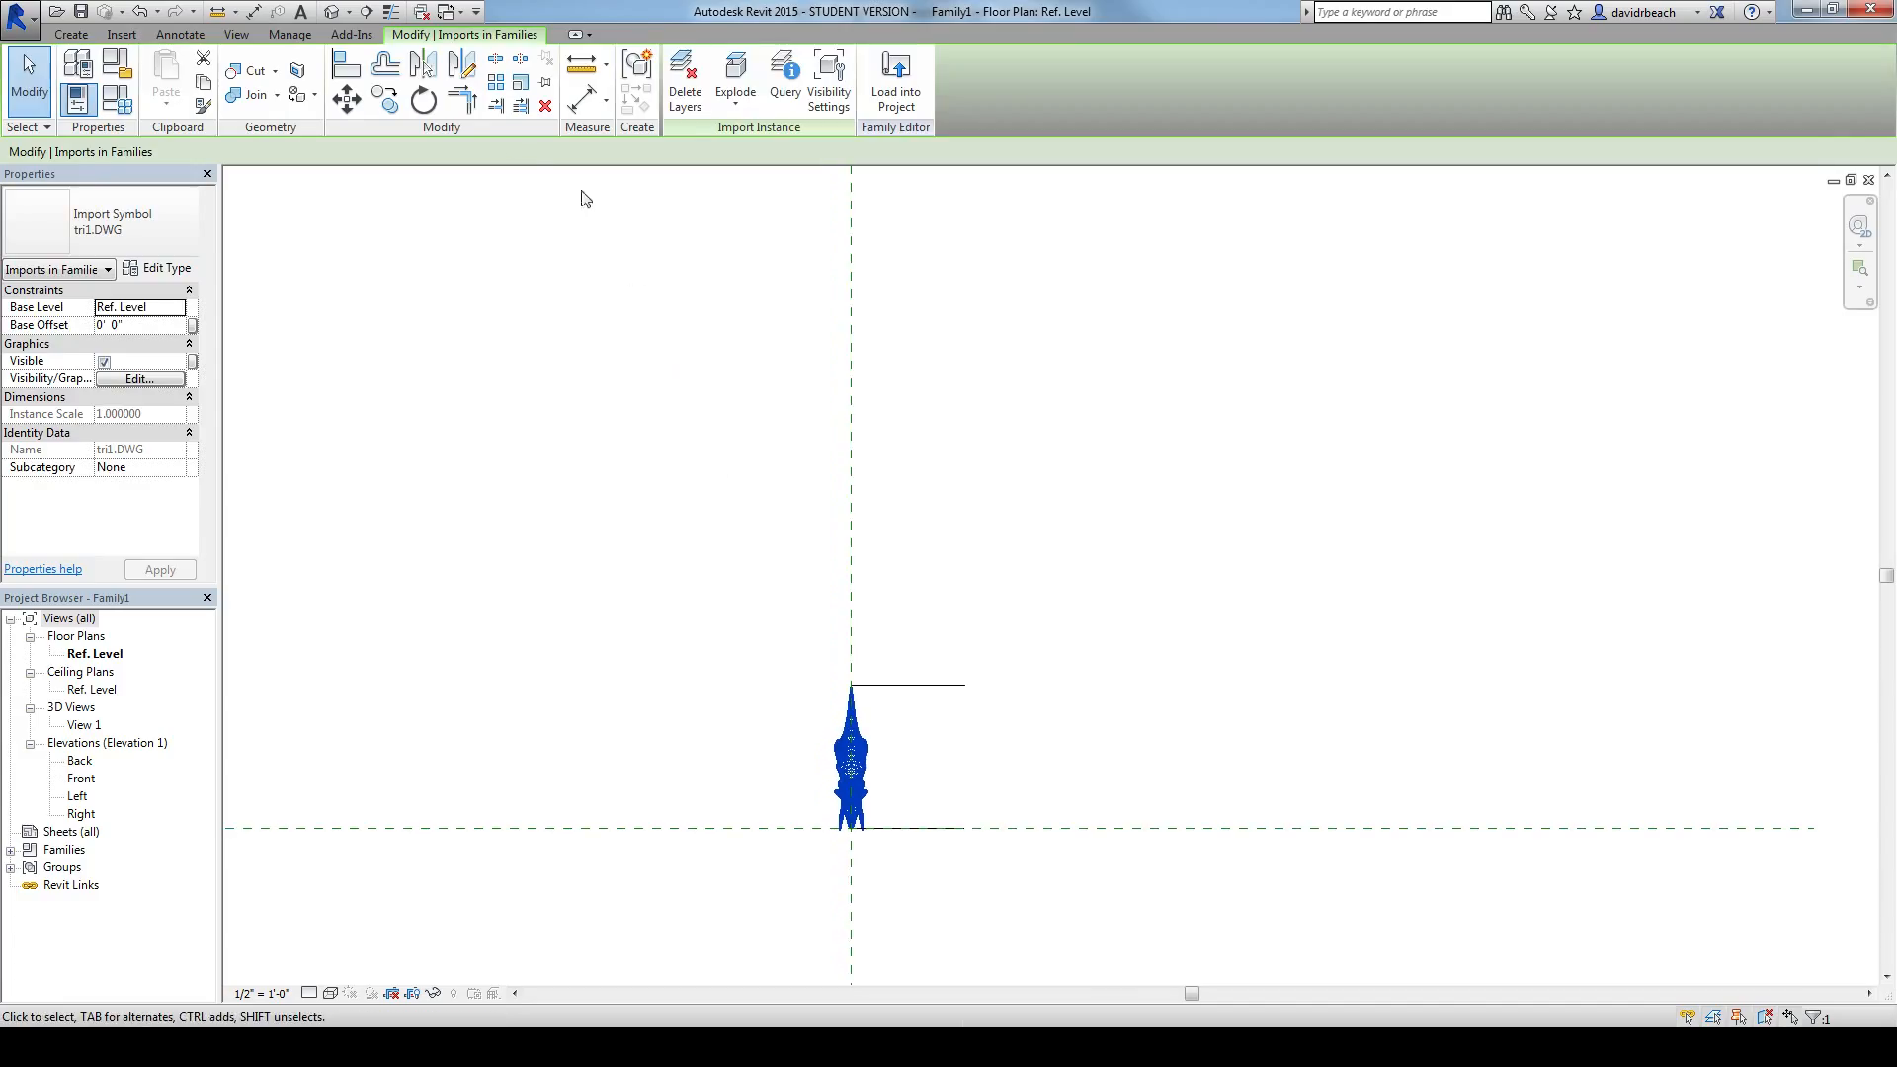
# Step: Offset a copy of the model line at the triceratops's nose by 30' 0" past its tail
pyautogui.click(393, 66)
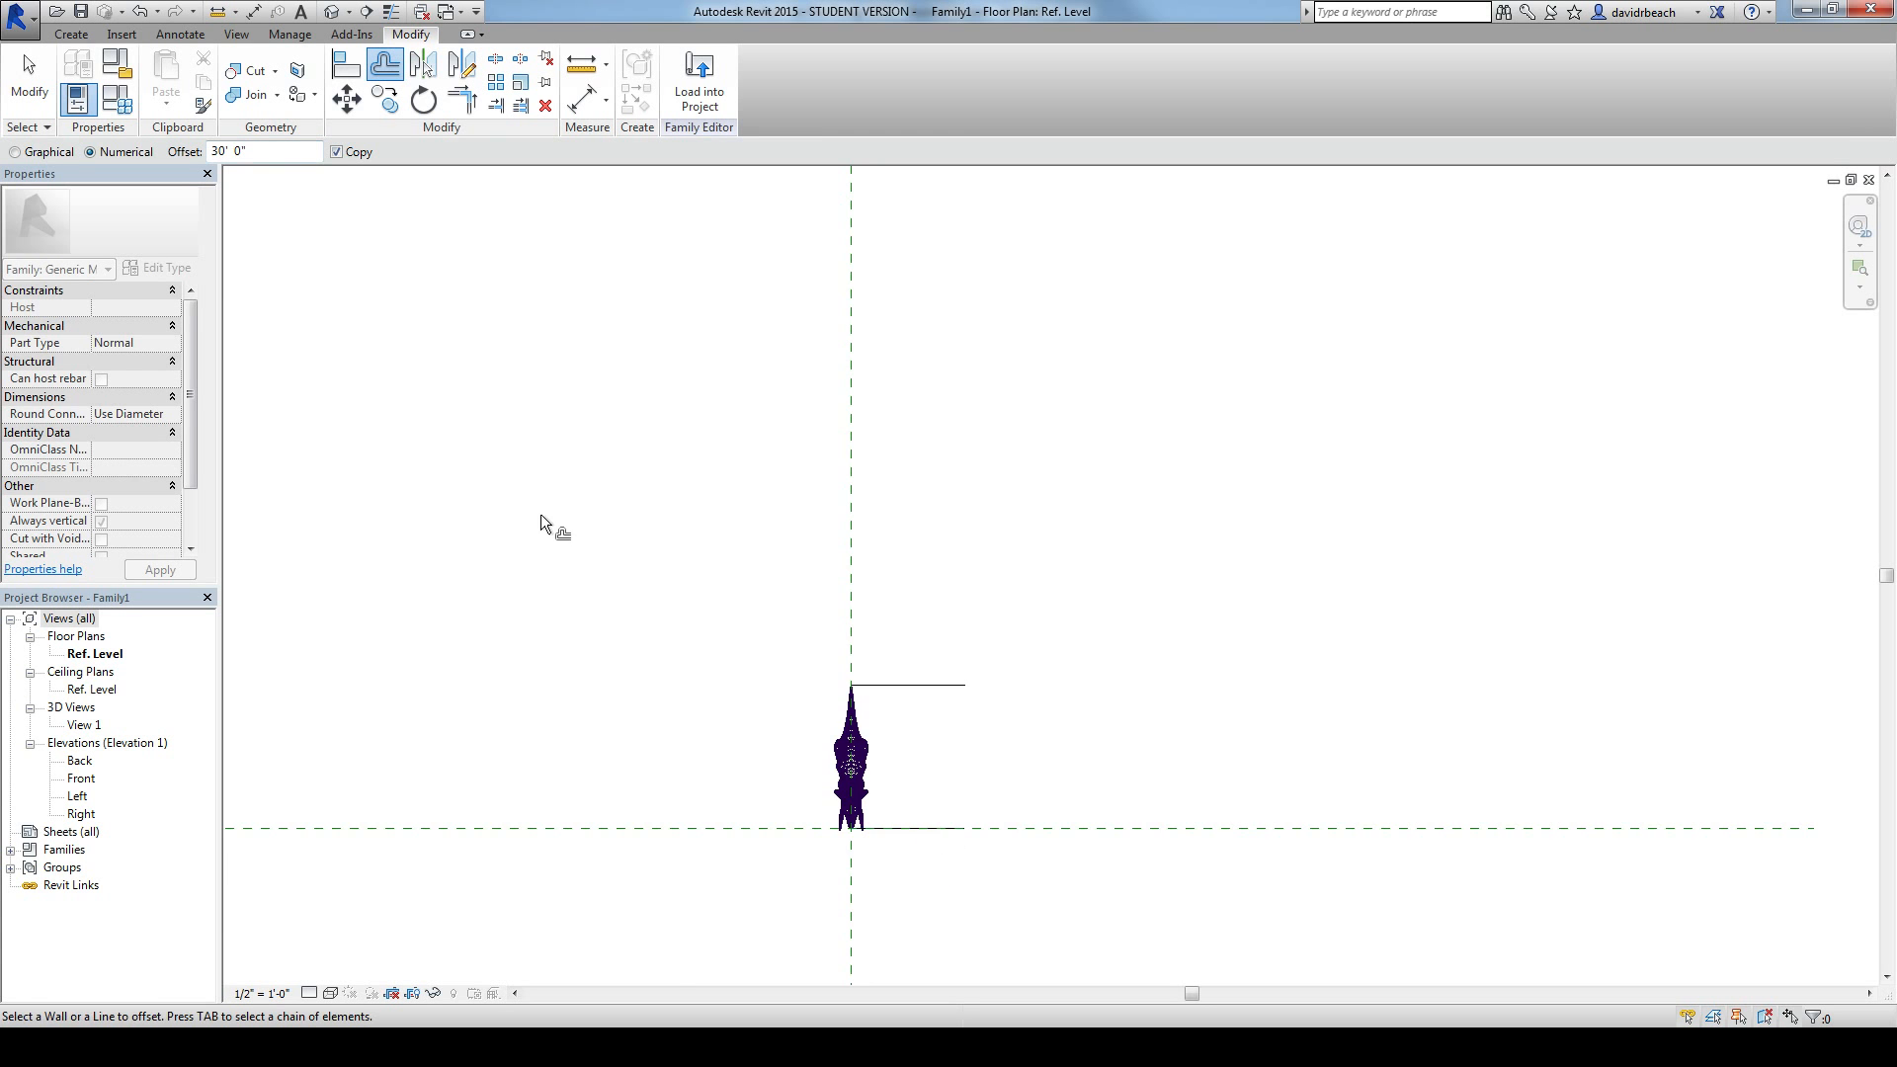
pyautogui.scroll(-3, 547, 511)
pyautogui.moveTo(554, 508); pyautogui.dragTo(792, 741, button='middle')
pyautogui.scroll(-1, 708, 635)
pyautogui.scroll(-1, 739, 664)
pyautogui.moveTo(743, 656); pyautogui.dragTo(783, 736, button='middle')
pyautogui.scroll(-1, 767, 727)
pyautogui.scroll(-1, 789, 747)
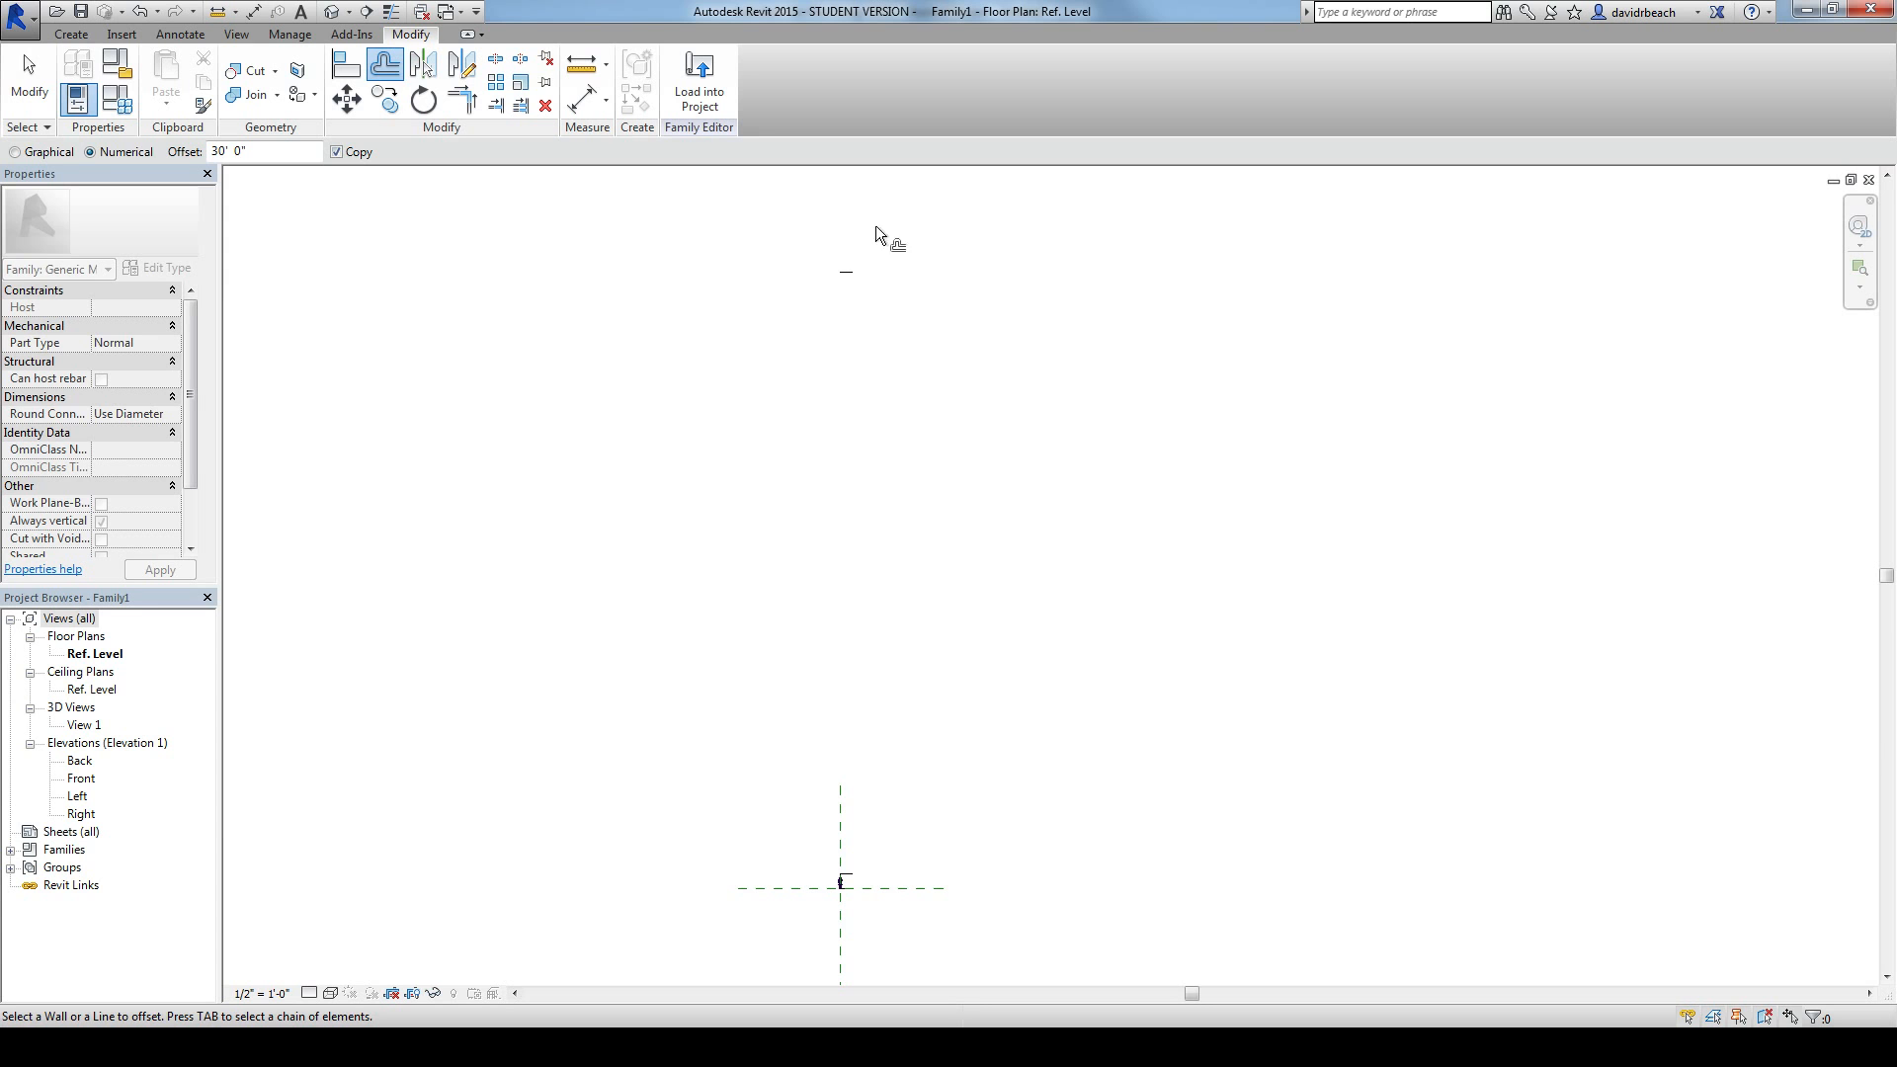
pyautogui.press('Escape')
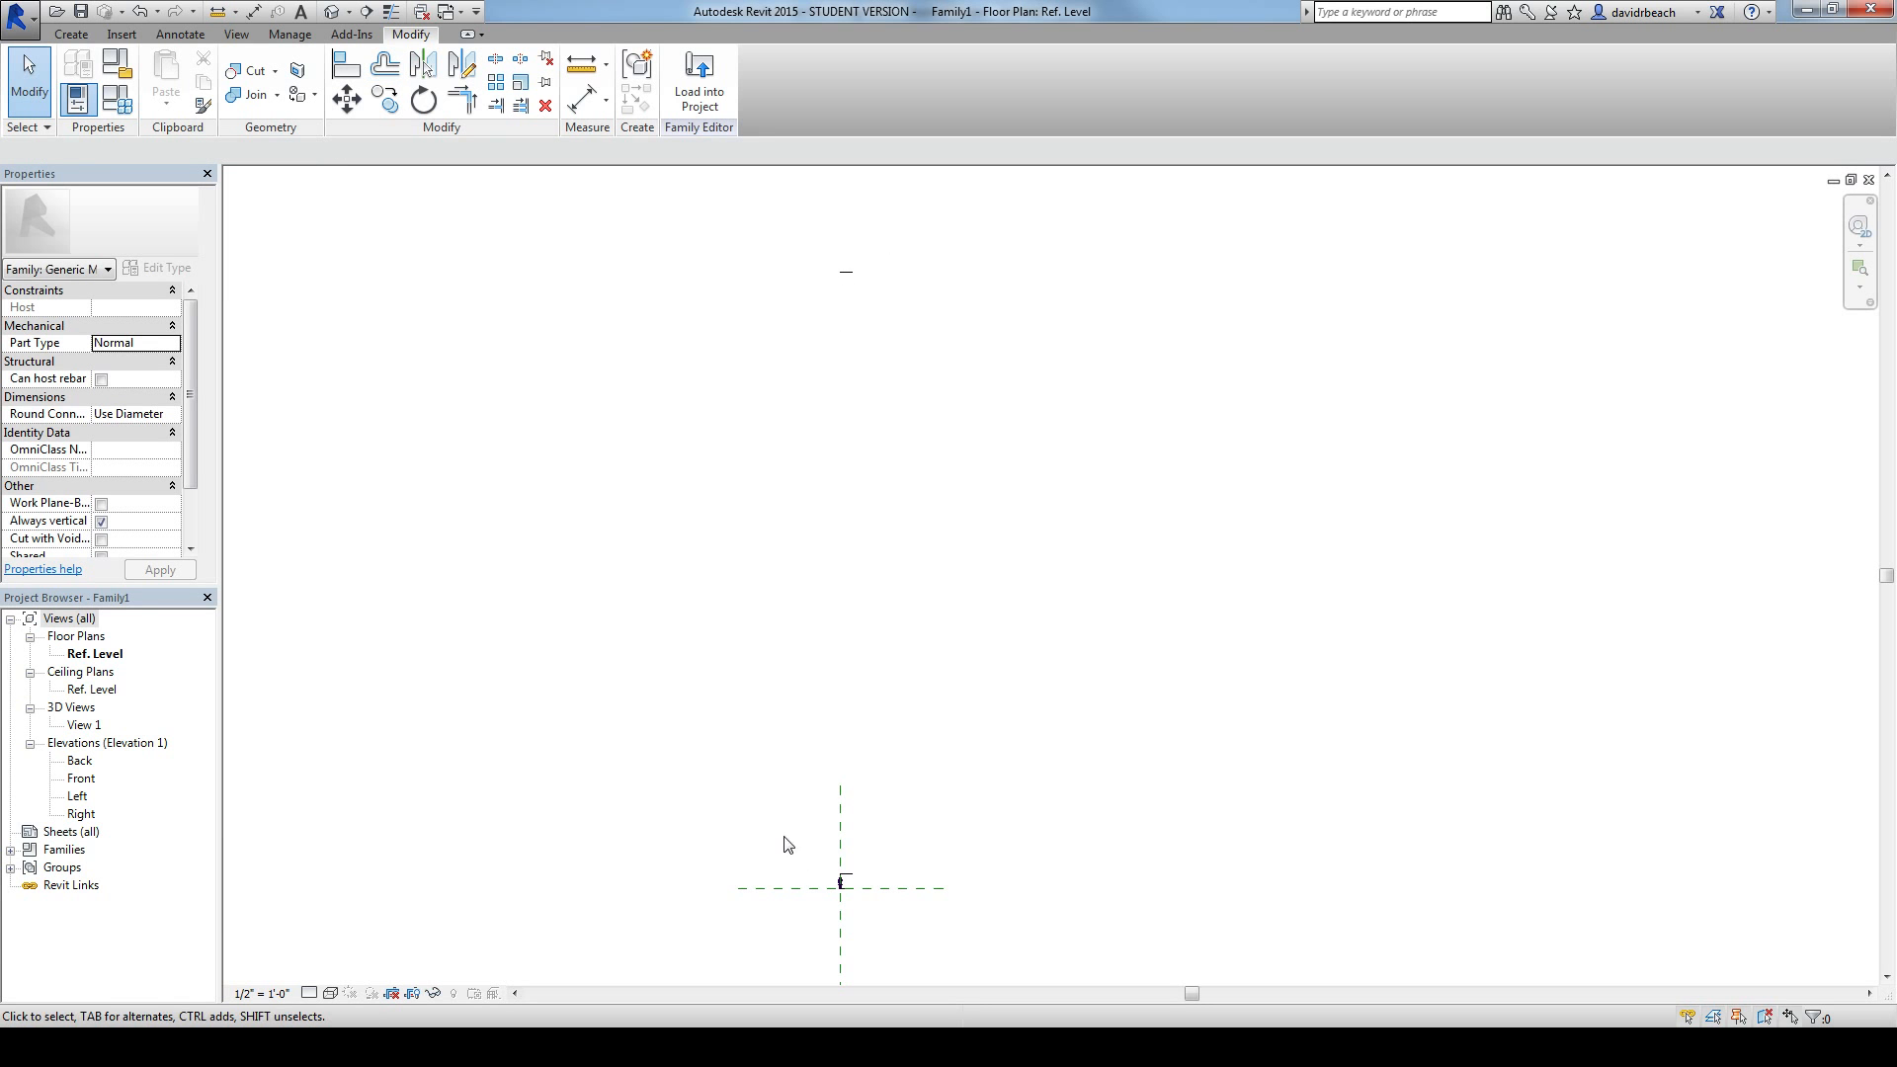
# Step: Scale the imported triceratops graphically from the nose line's end, using the tail line as reference and the 30-foot offset line as new length
pyautogui.scroll(3, 842, 889)
pyautogui.scroll(3, 847, 869)
pyautogui.click(854, 871)
pyautogui.scroll(-3, 992, 786)
pyautogui.scroll(-2, 1020, 776)
pyautogui.moveTo(1037, 778); pyautogui.dragTo(947, 837, button='middle')
pyautogui.scroll(-2, 983, 781)
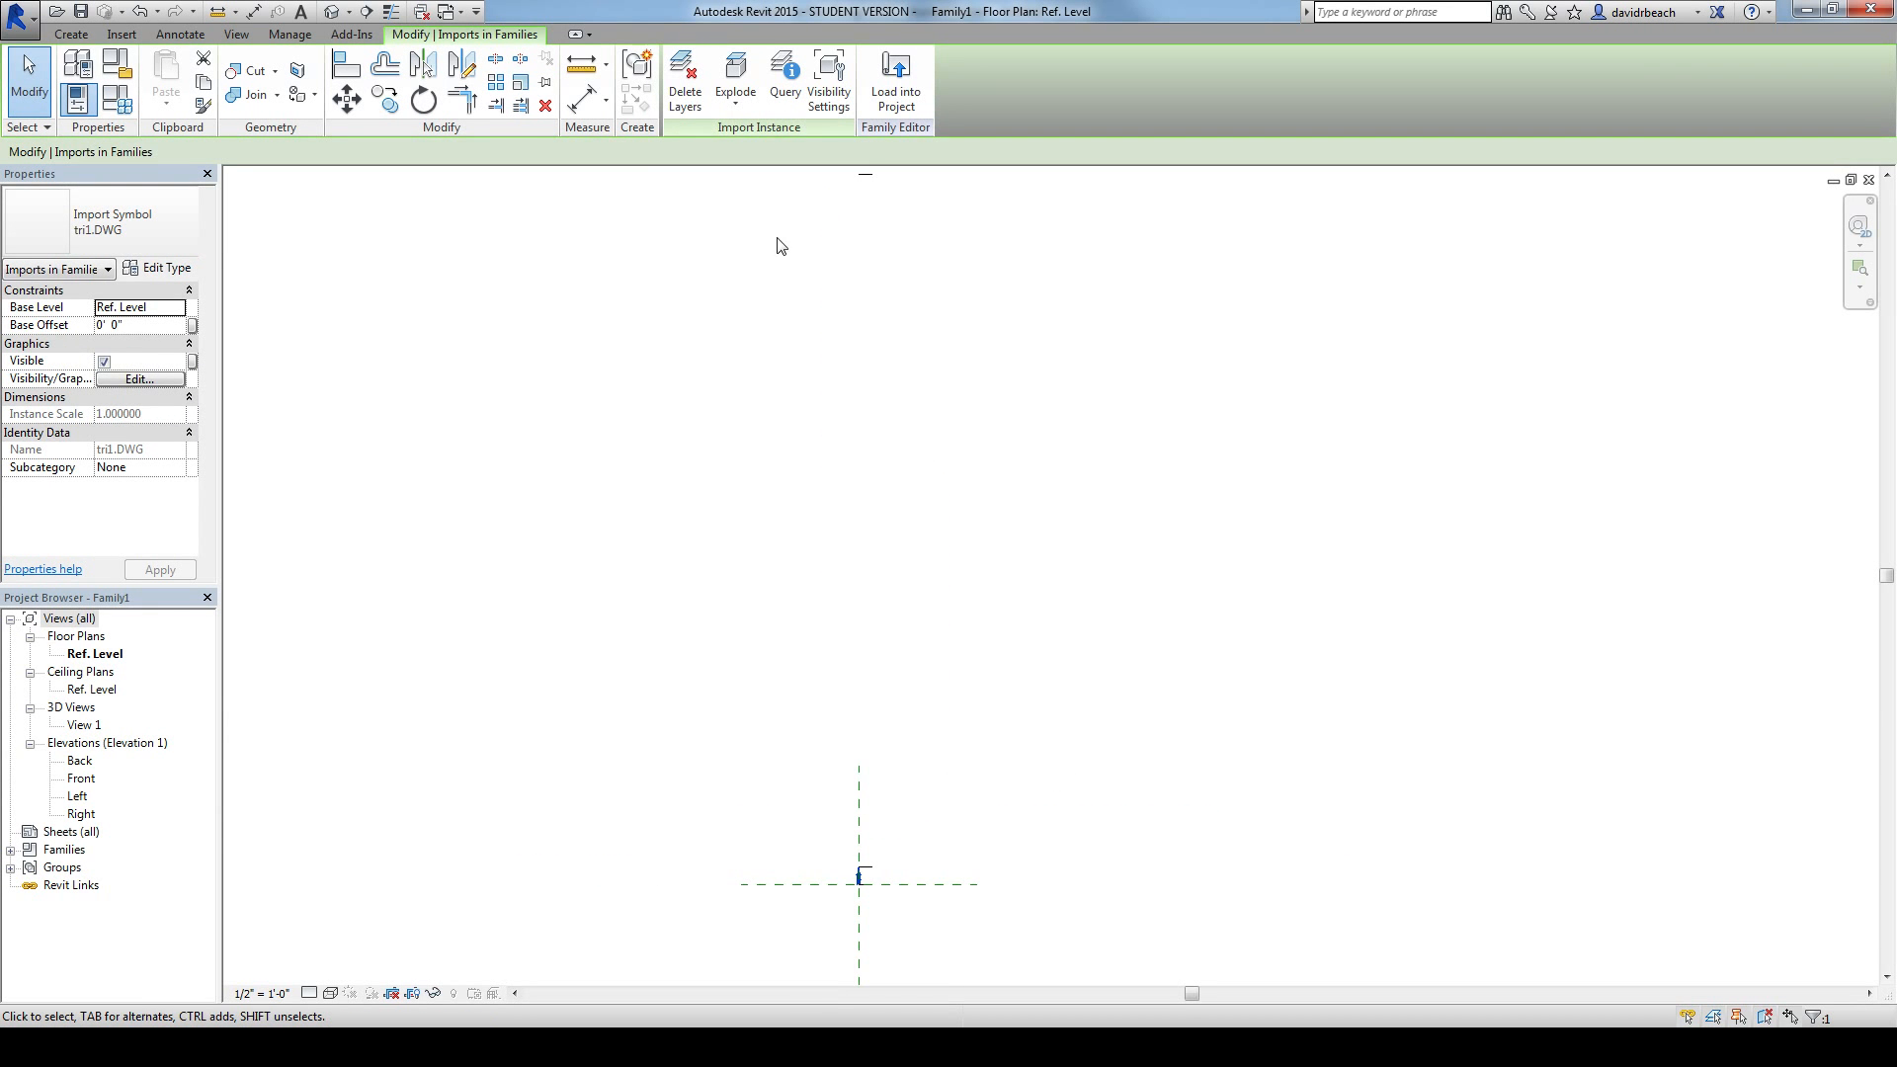
pyautogui.click(522, 83)
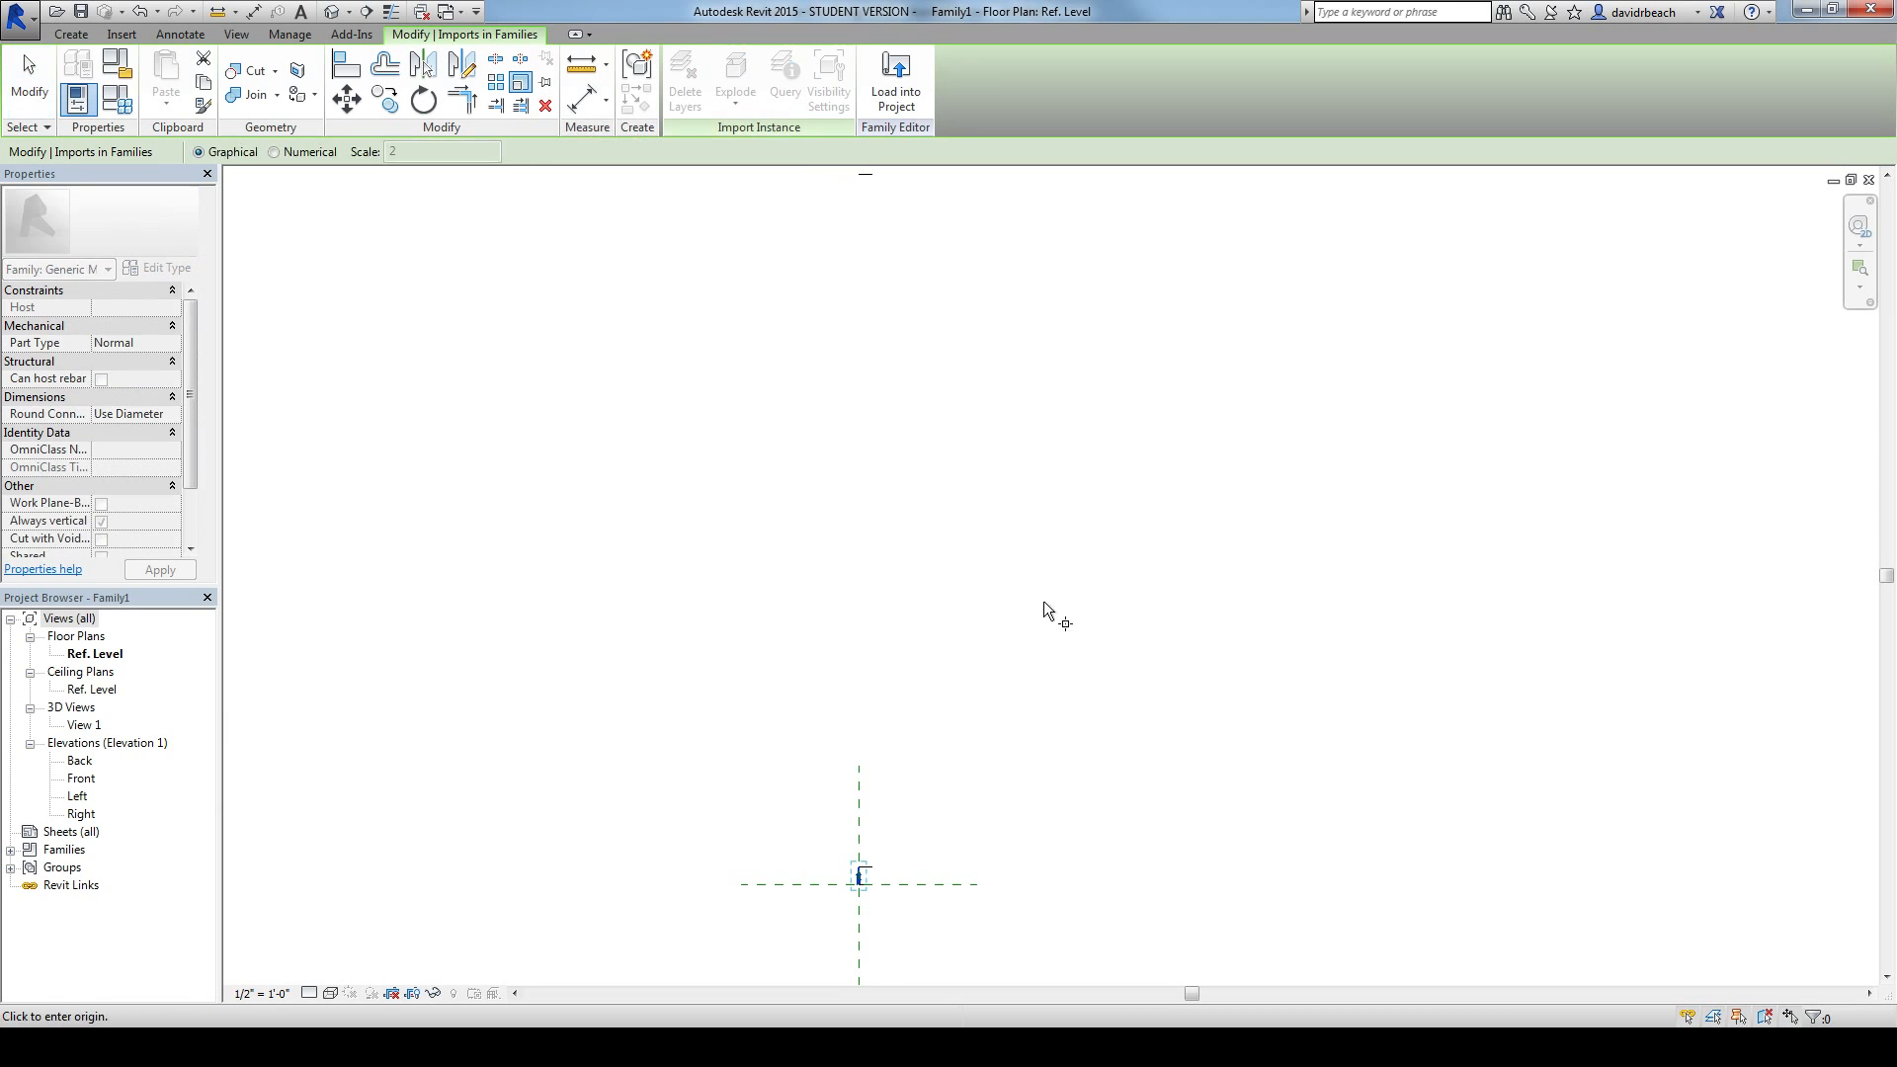
pyautogui.scroll(2, 876, 886)
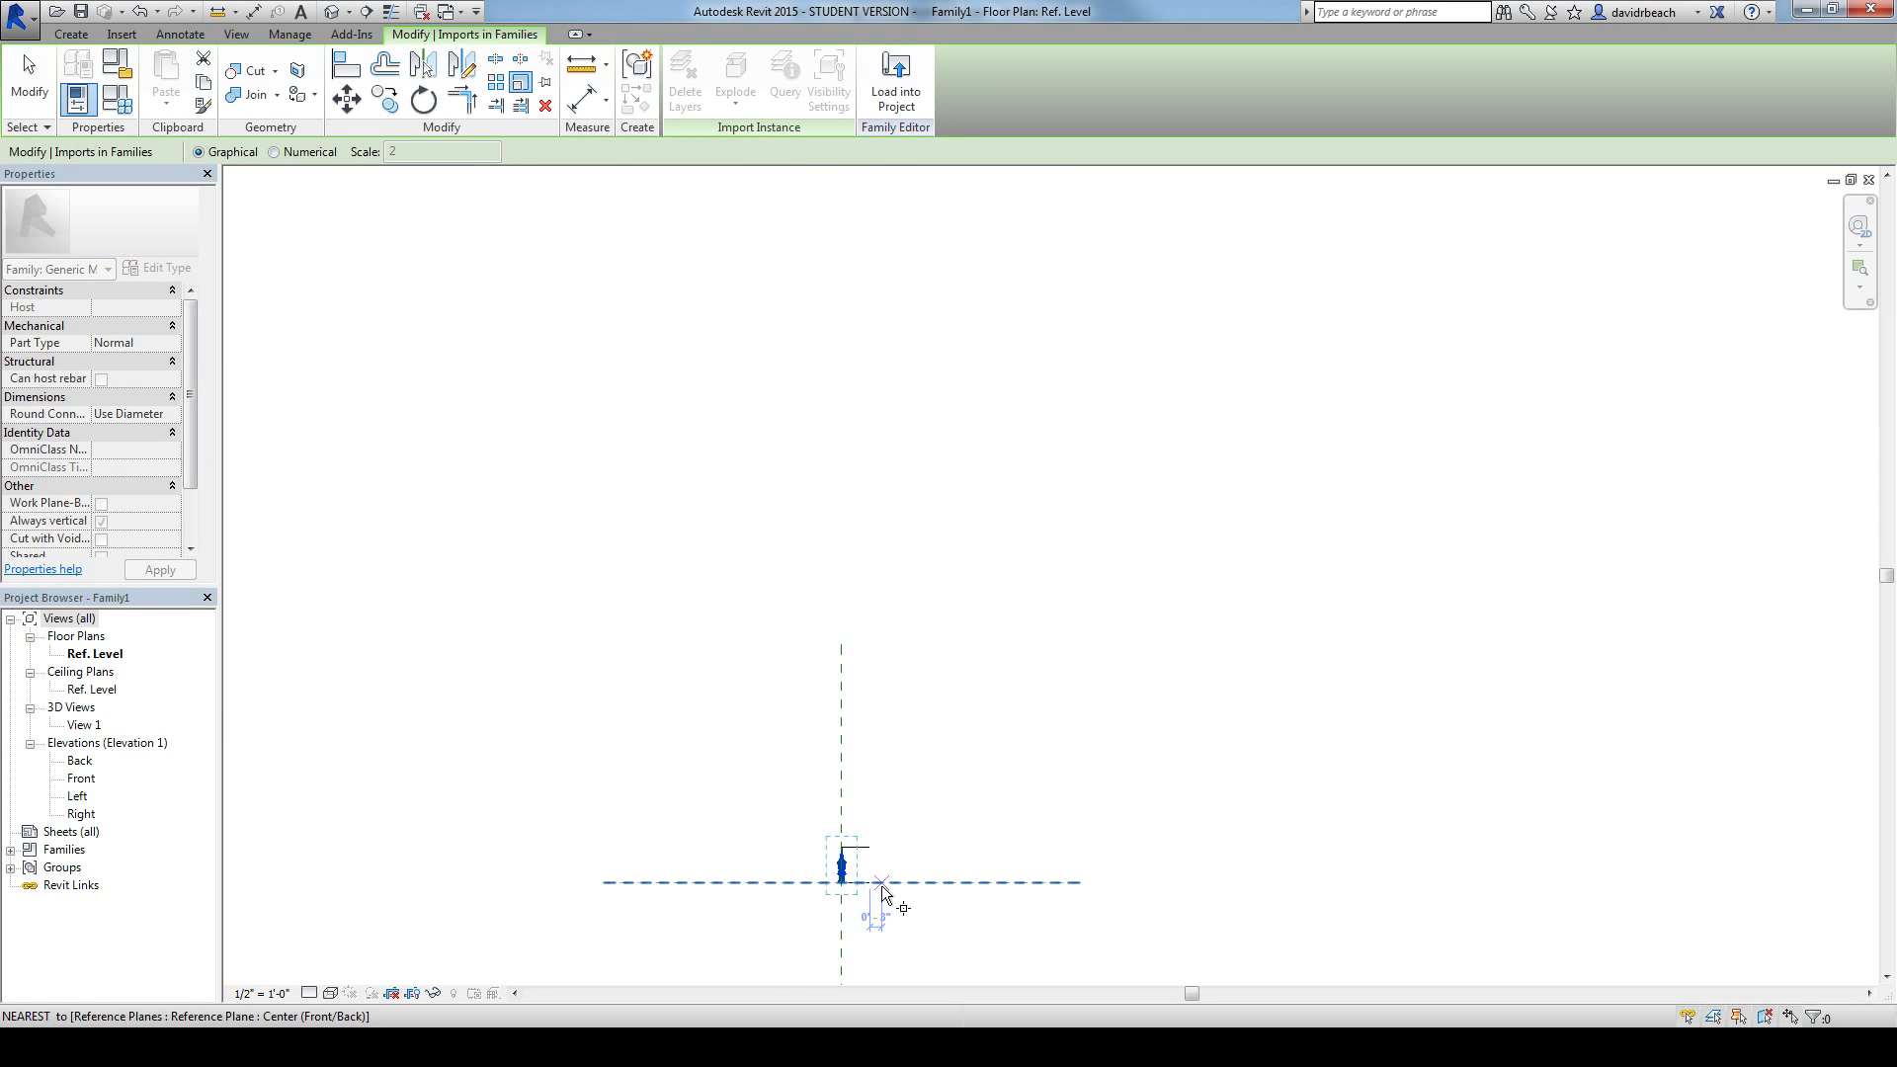
pyautogui.click(869, 882)
pyautogui.click(1010, 882)
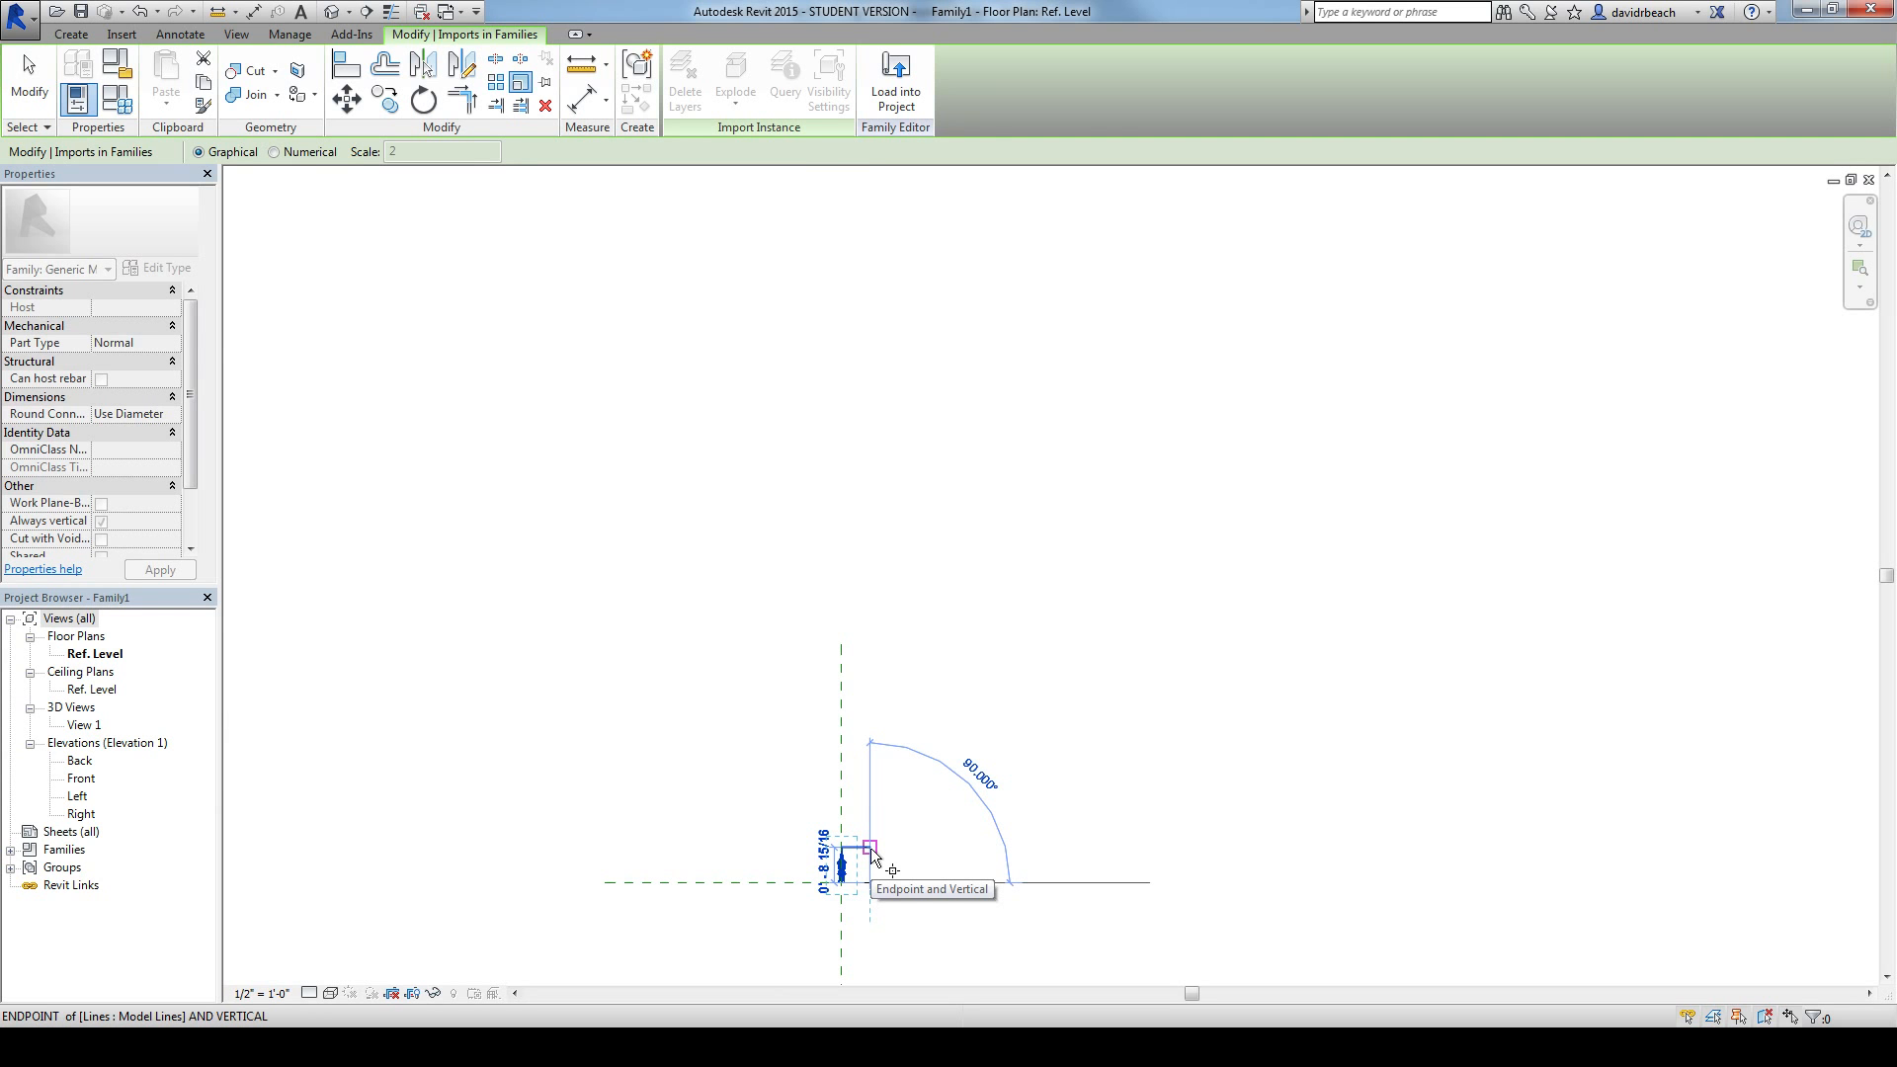
pyautogui.click(869, 848)
pyautogui.scroll(-3, 995, 602)
pyautogui.moveTo(994, 602); pyautogui.dragTo(990, 781, button='middle')
pyautogui.scroll(-2, 1017, 688)
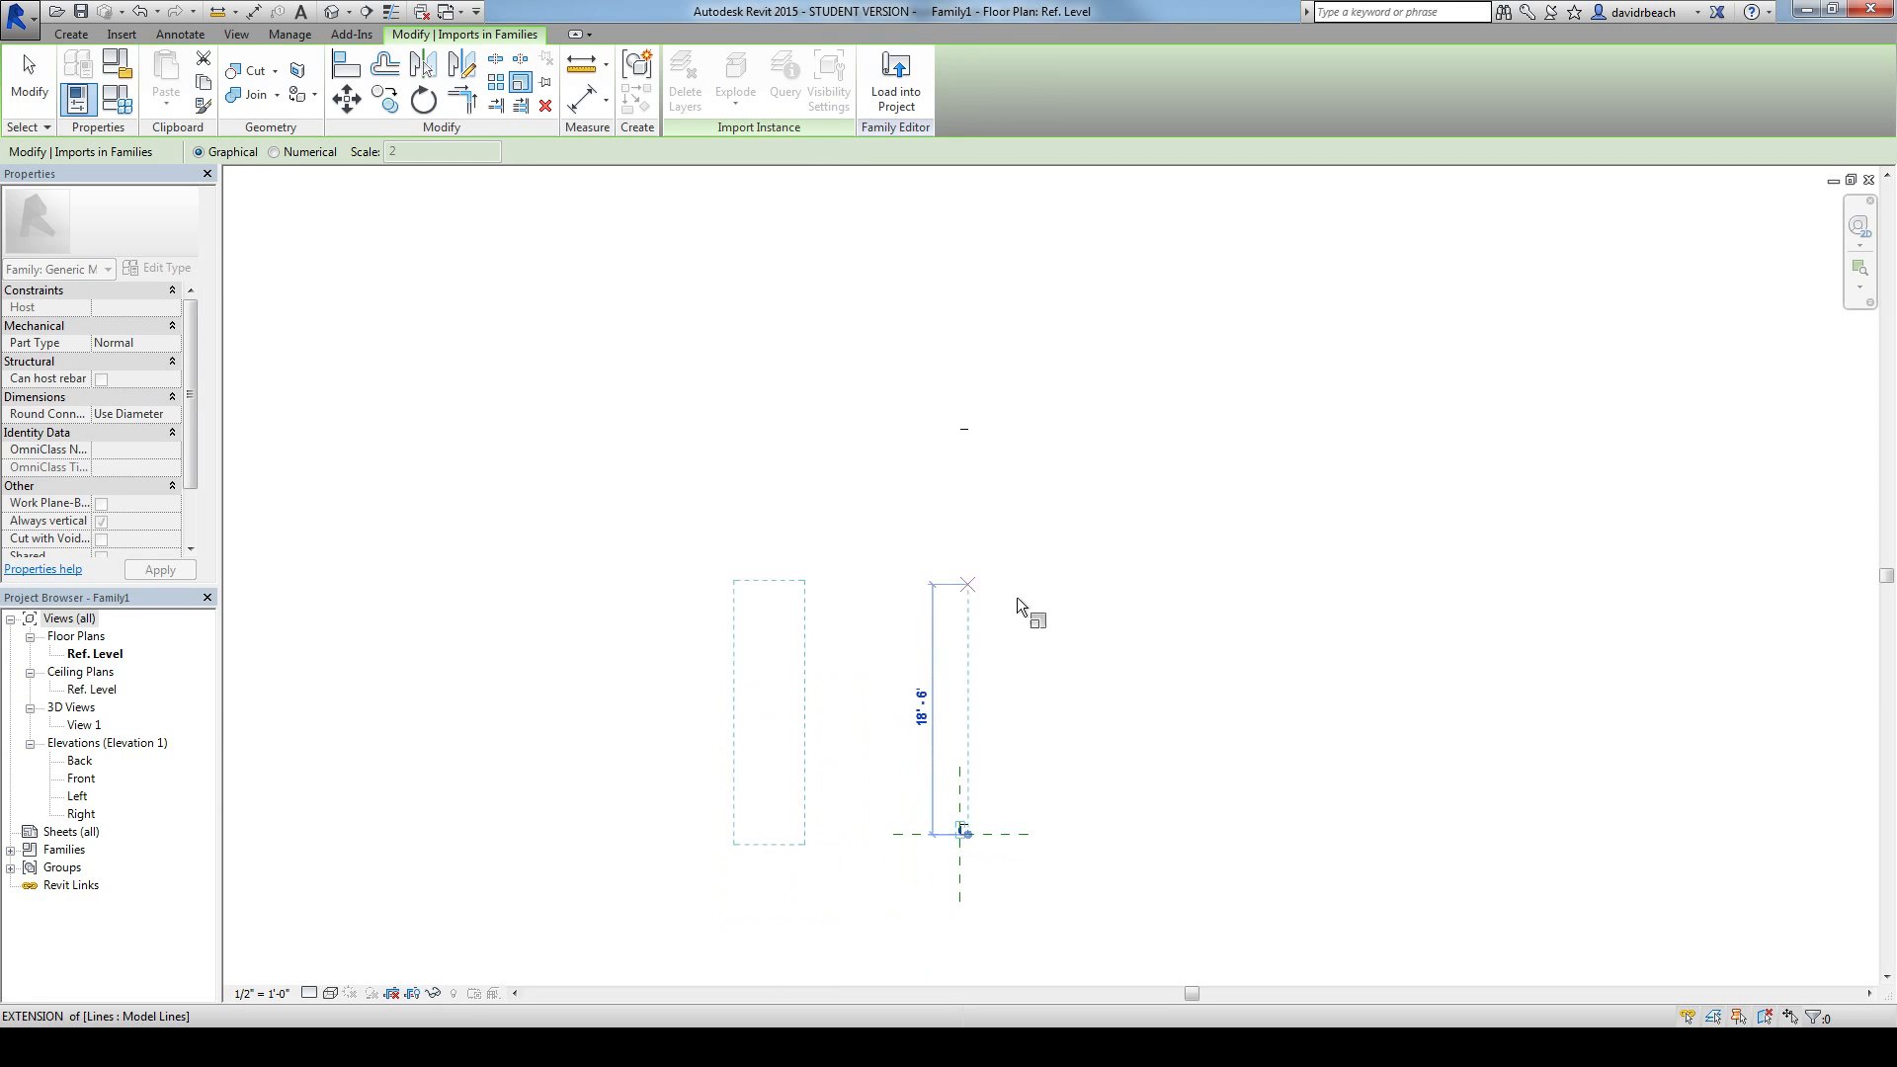
pyautogui.click(969, 425)
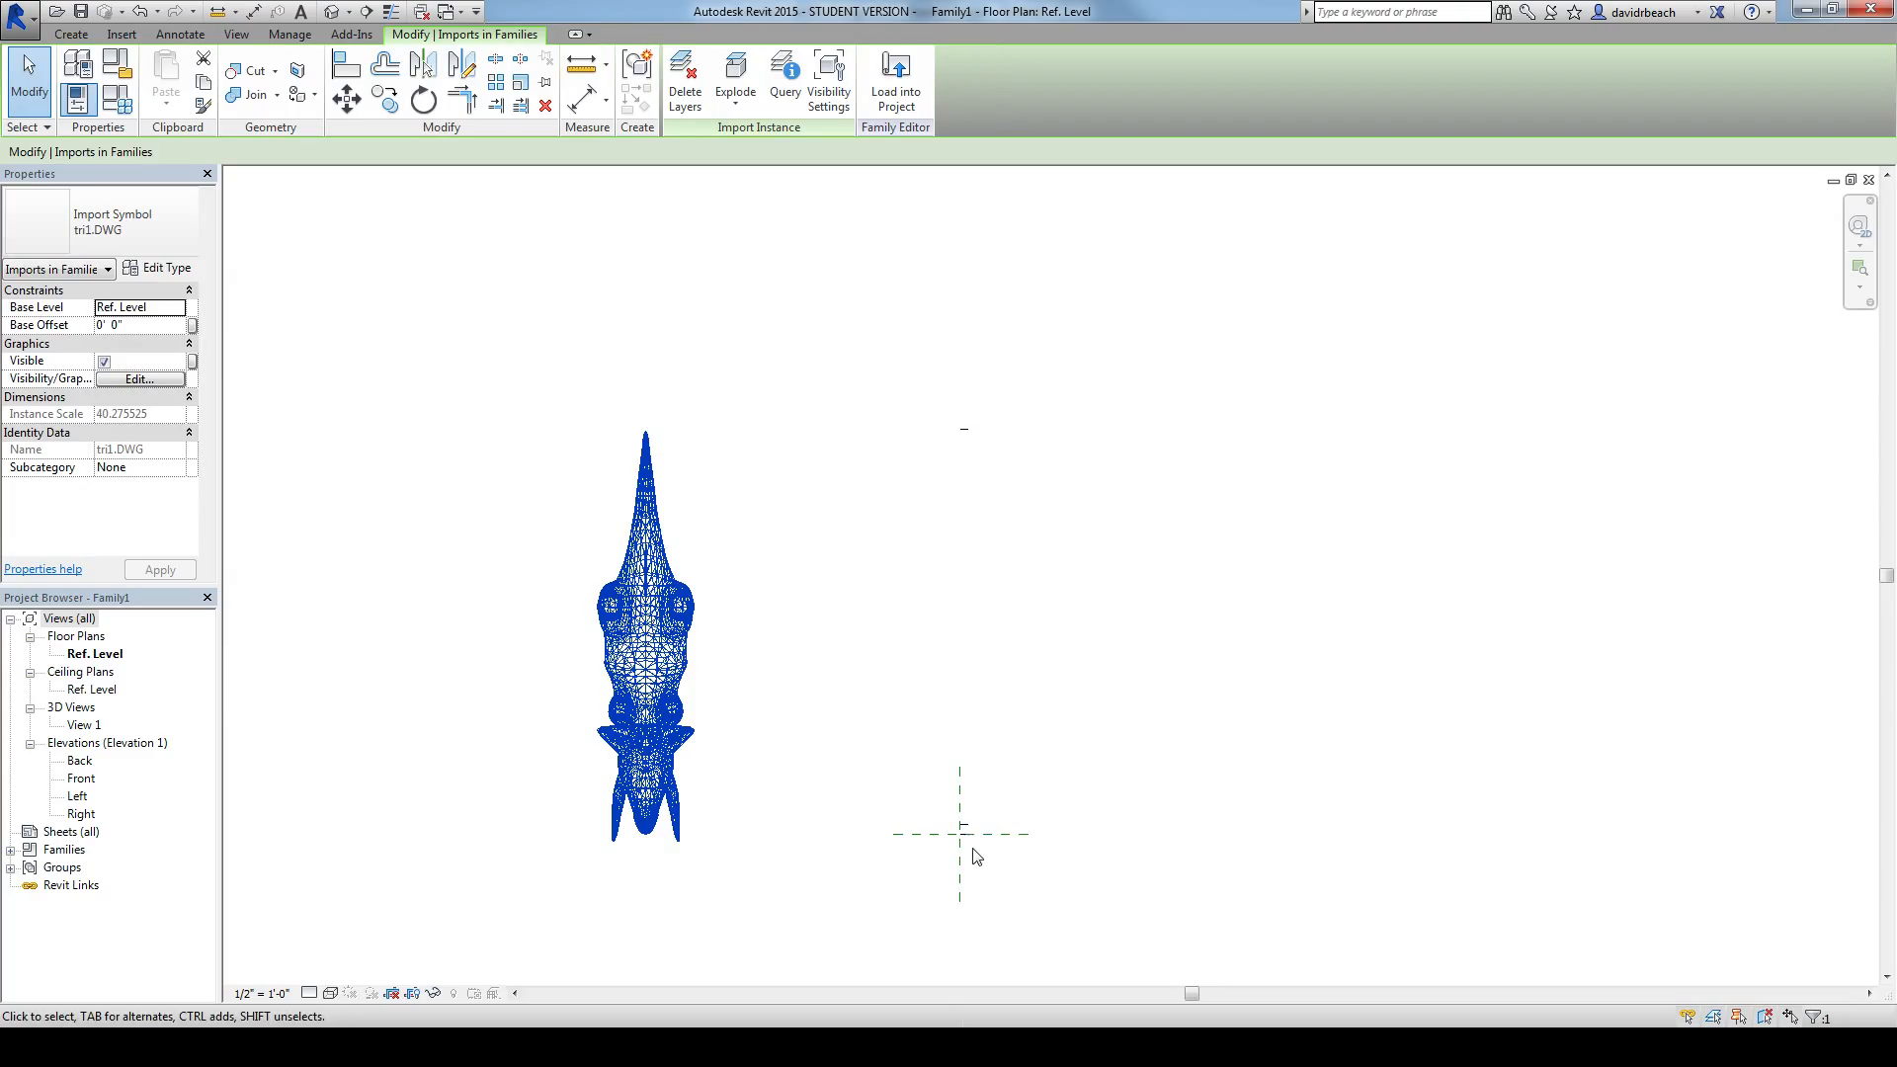
# Step: Delete the three helper model lines: the 30-foot offset line and the two lines near the reference plane intersection
pyautogui.scroll(1, 976, 855)
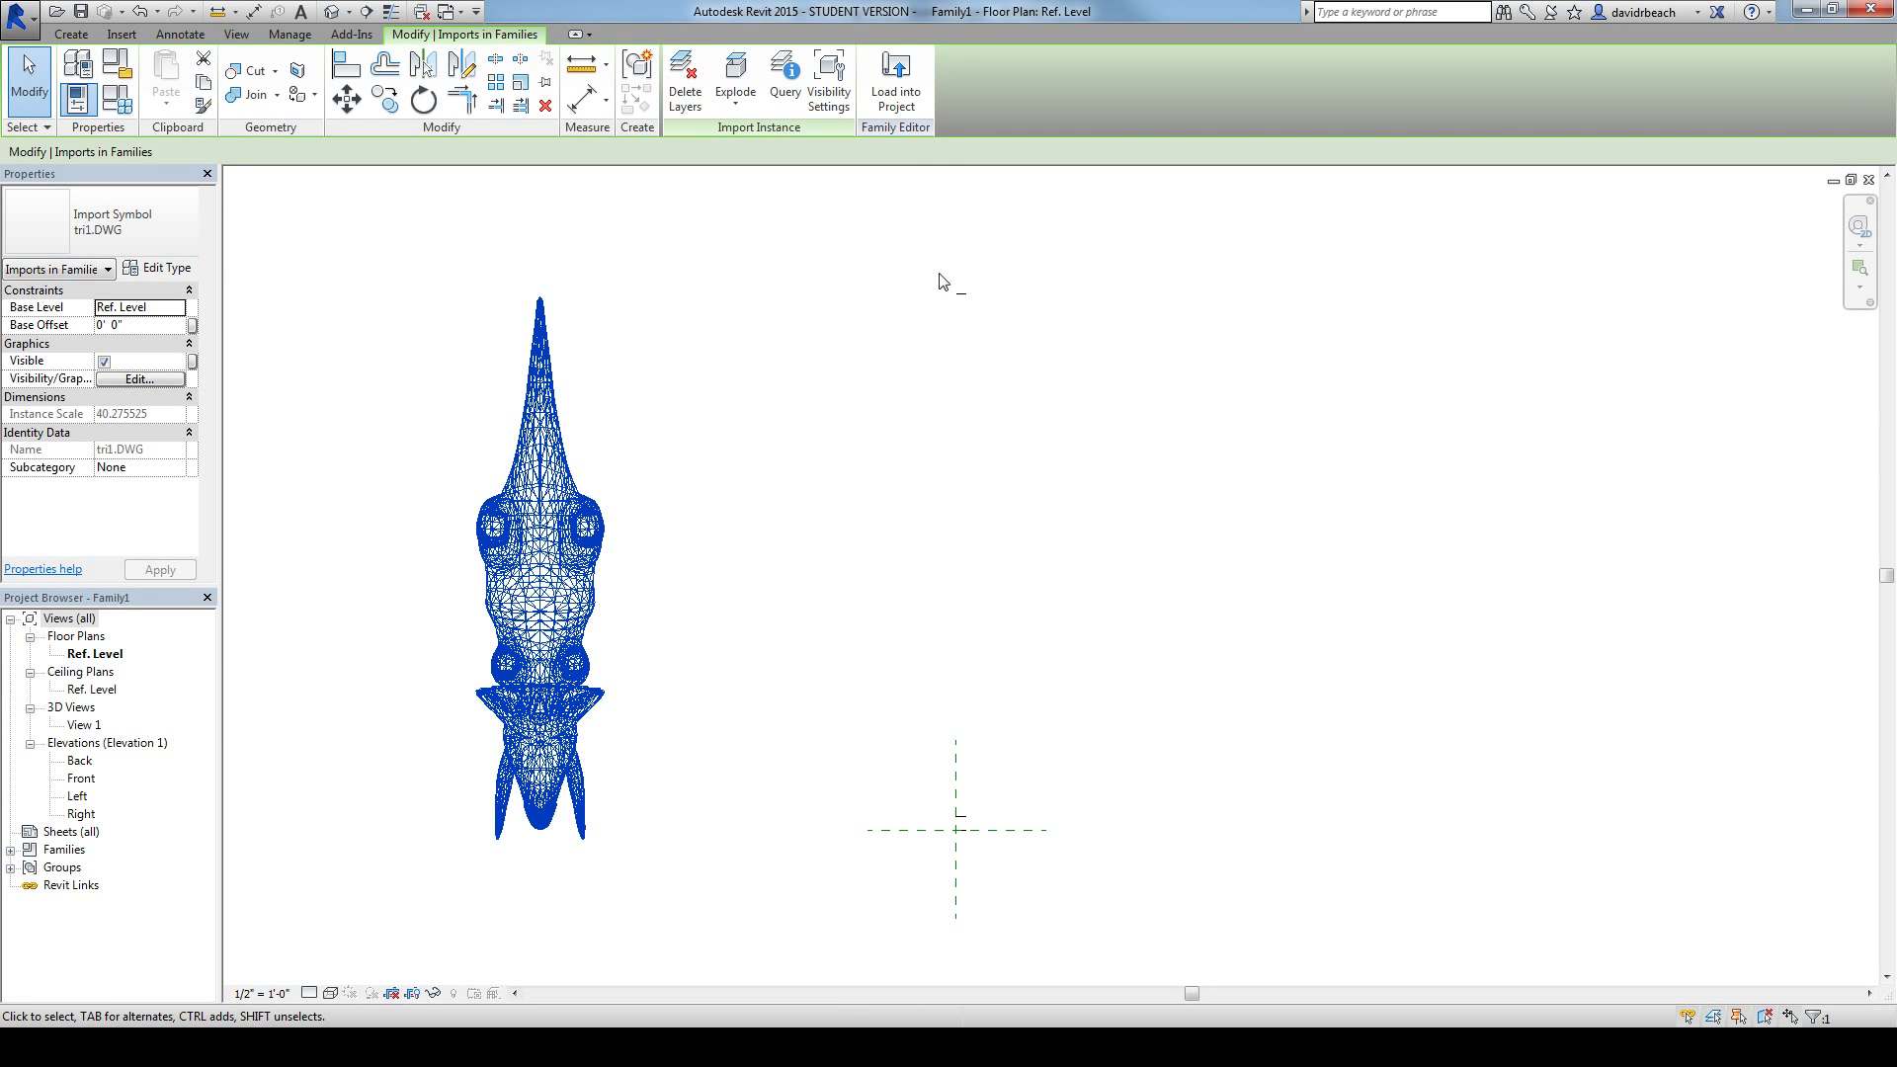
pyautogui.click(961, 294)
pyautogui.press('Delete')
pyautogui.moveTo(1054, 573); pyautogui.dragTo(1071, 454, button='middle')
pyautogui.scroll(2, 963, 663)
pyautogui.scroll(3, 956, 661)
pyautogui.moveTo(916, 700); pyautogui.dragTo(1085, 936)
pyautogui.press('Delete')
# Step: Move the scaled triceratops so it is centred on the vertical reference plane with its nose at the reference plane intersection
pyautogui.scroll(-5, 1106, 703)
pyautogui.moveTo(1134, 708); pyautogui.dragTo(1050, 794, button='middle')
pyautogui.moveTo(561, 486); pyautogui.dragTo(998, 523)
pyautogui.moveTo(1000, 523); pyautogui.dragTo(1000, 523)
pyautogui.click(1135, 542)
pyautogui.scroll(-2, 1164, 557)
pyautogui.moveTo(1163, 557); pyautogui.dragTo(1094, 647, button='middle')
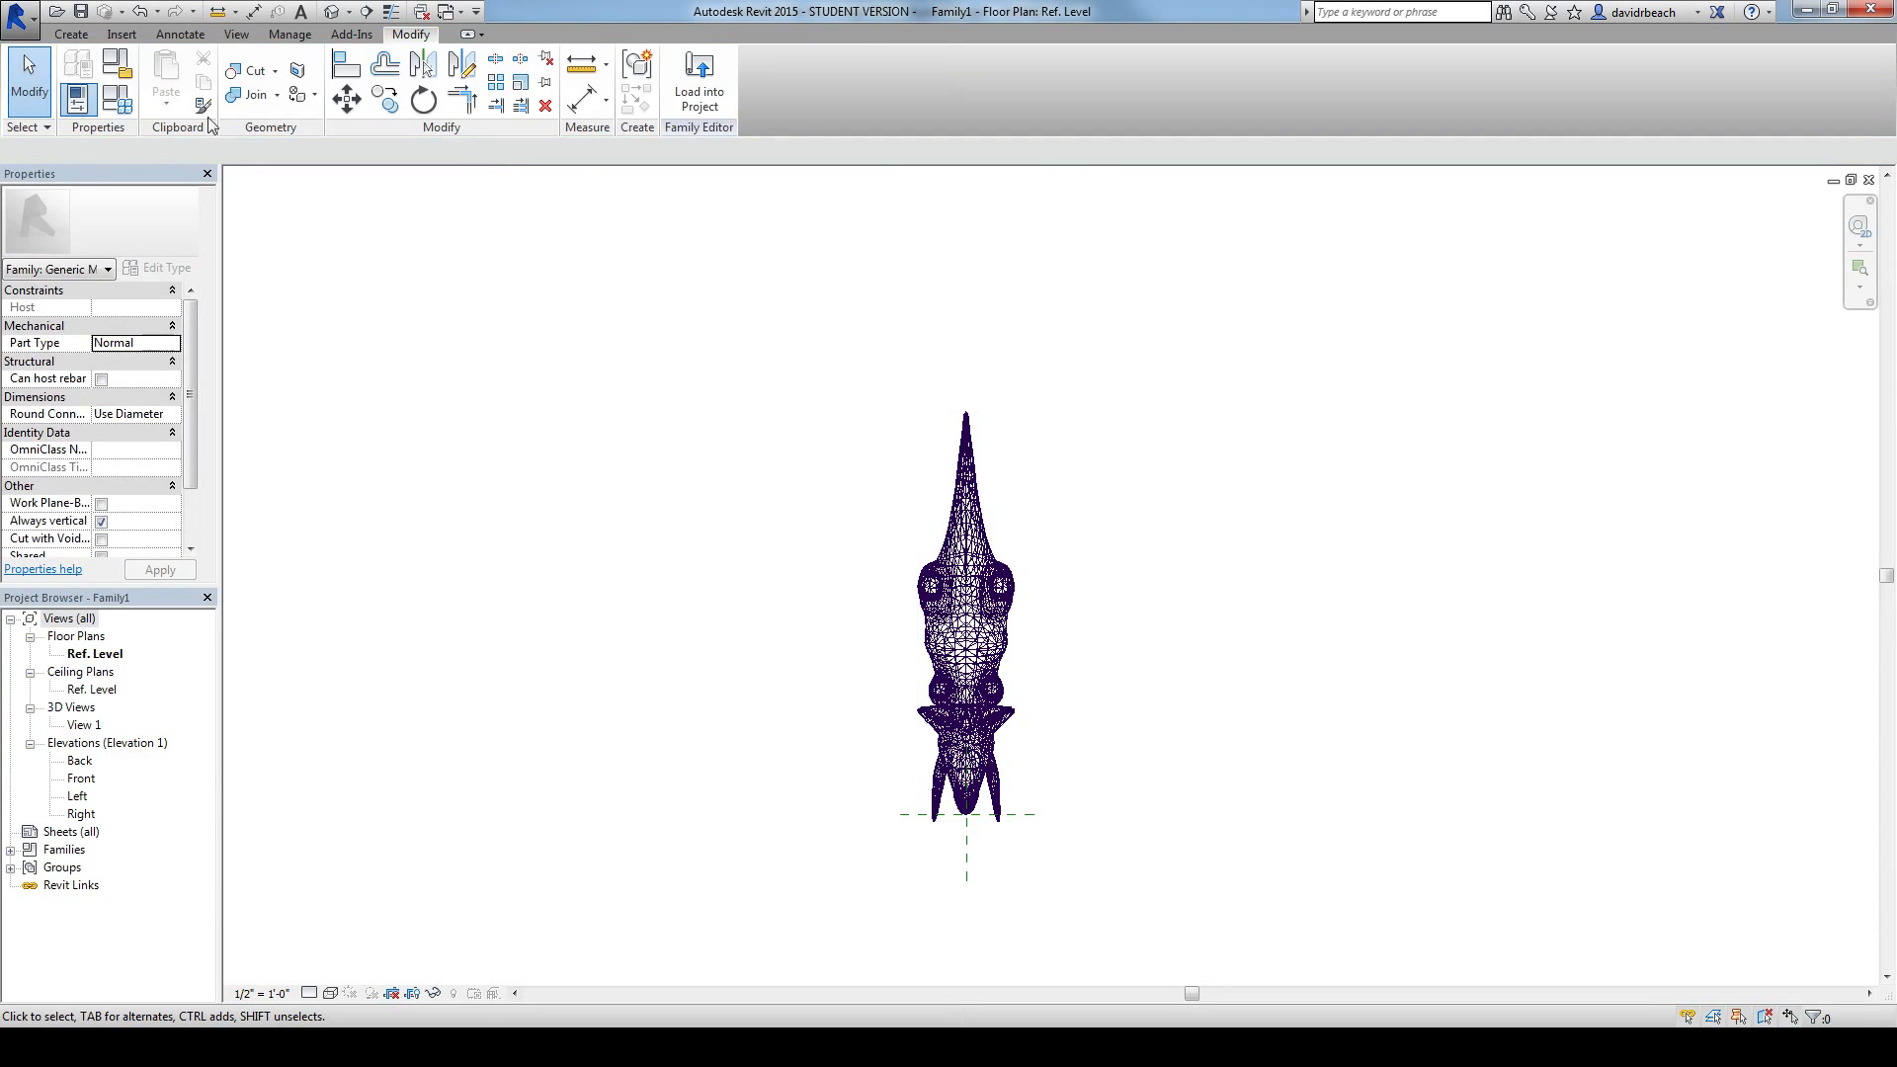
# Step: Save the family to the Desktop as a family file named tri1
pyautogui.click(18, 16)
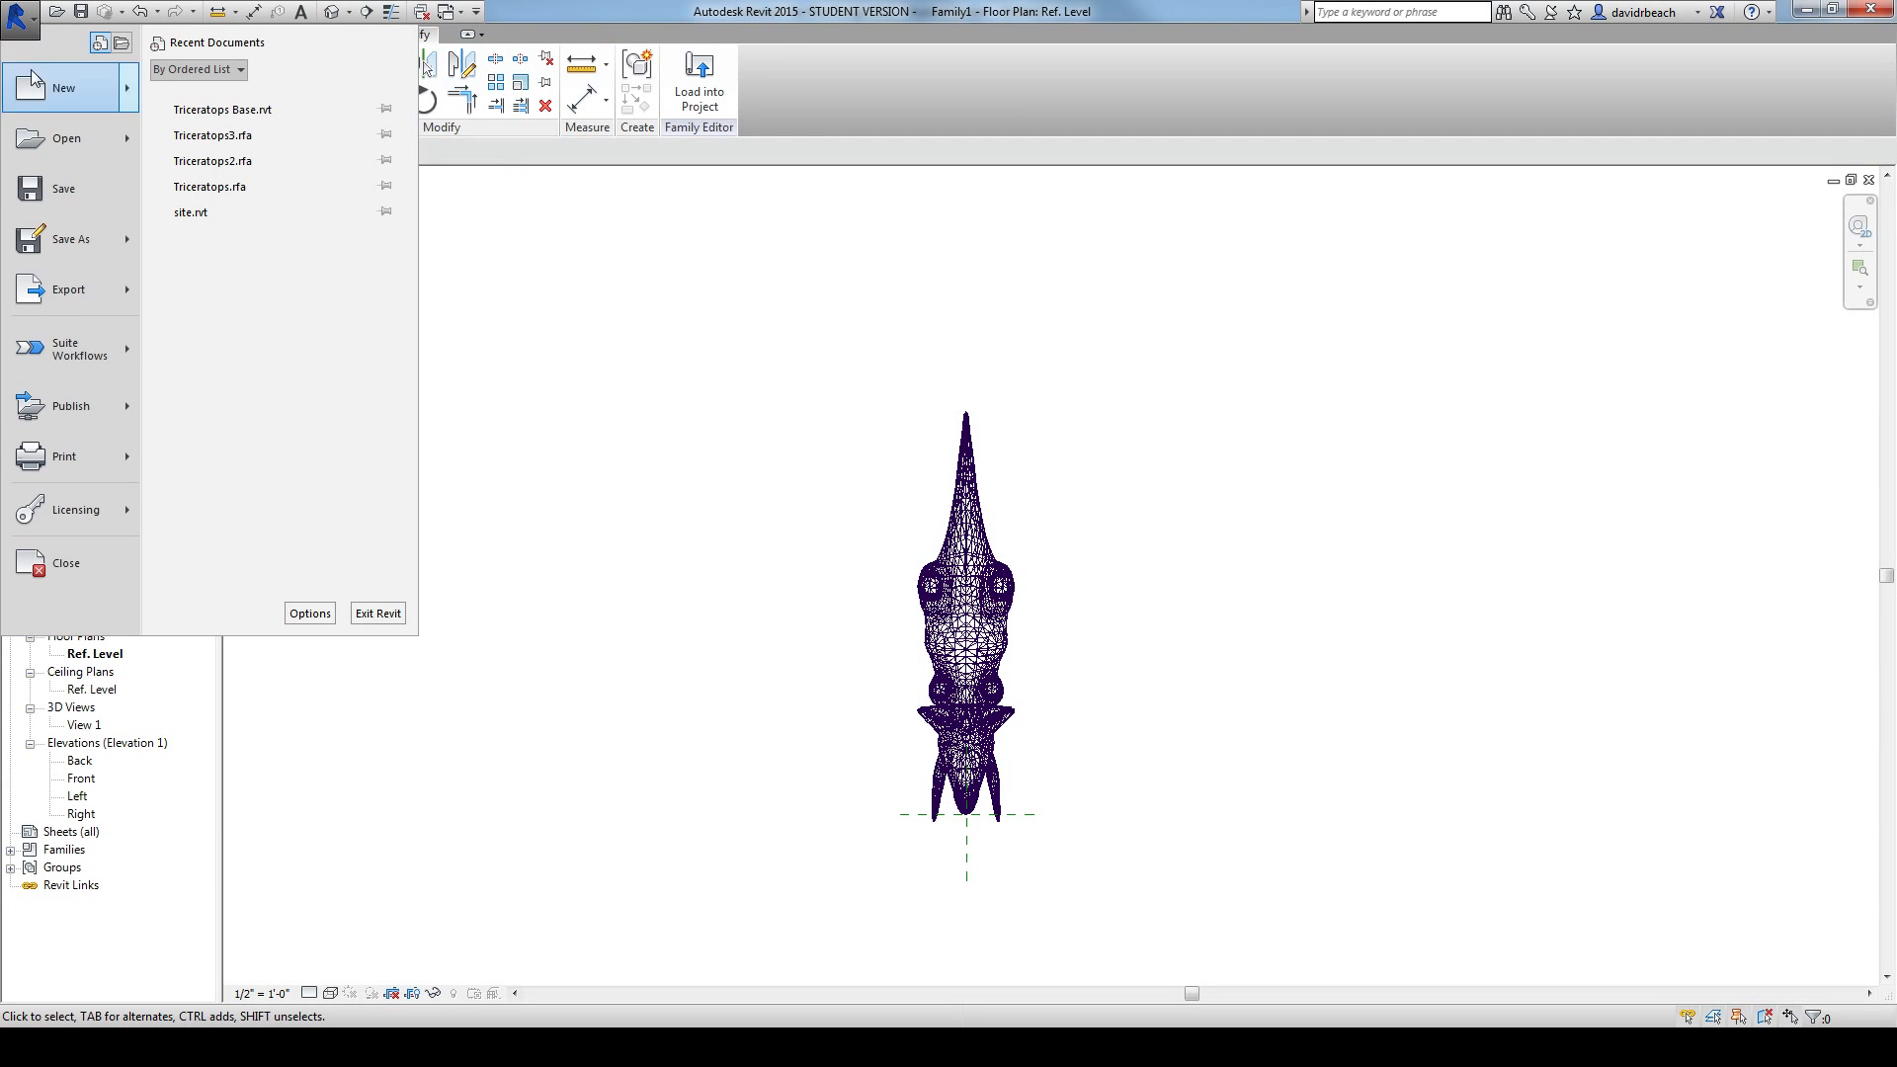
pyautogui.moveTo(57, 245)
pyautogui.click(252, 171)
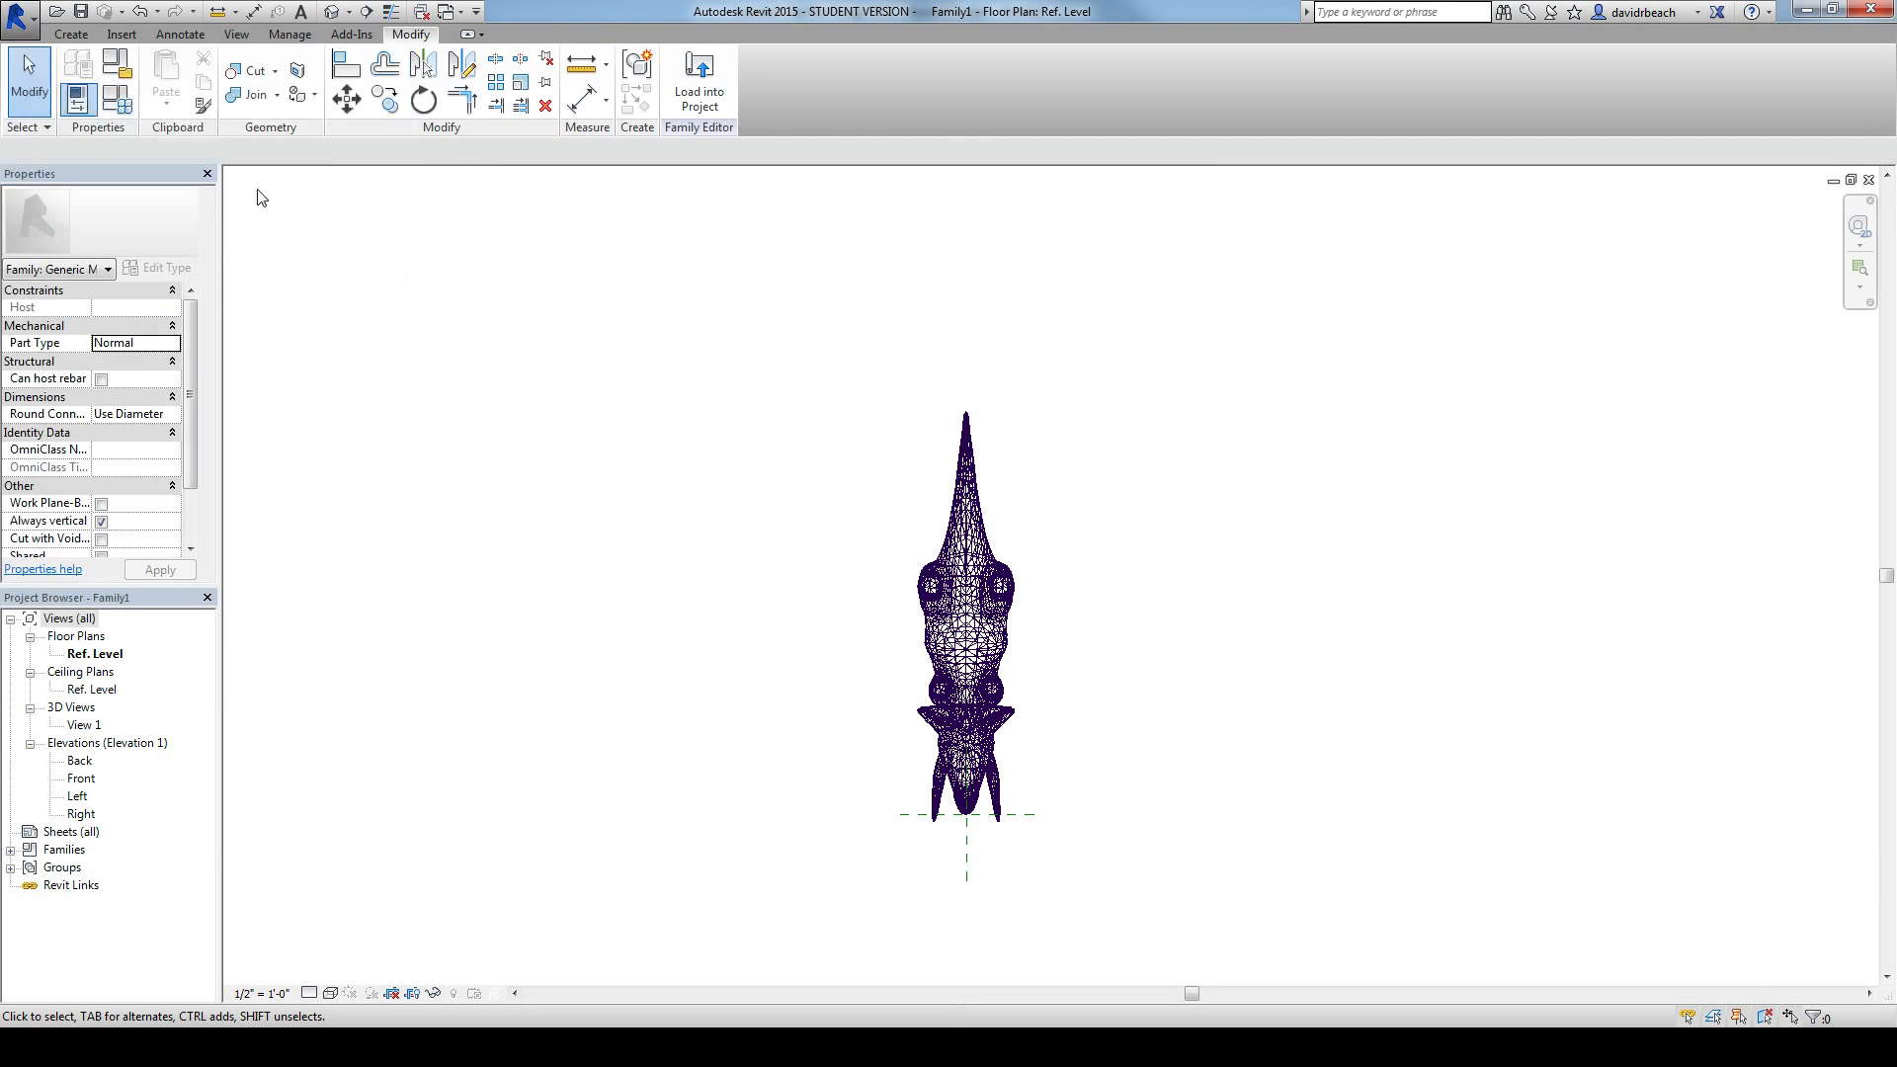
pyautogui.write('tri1.DWG')
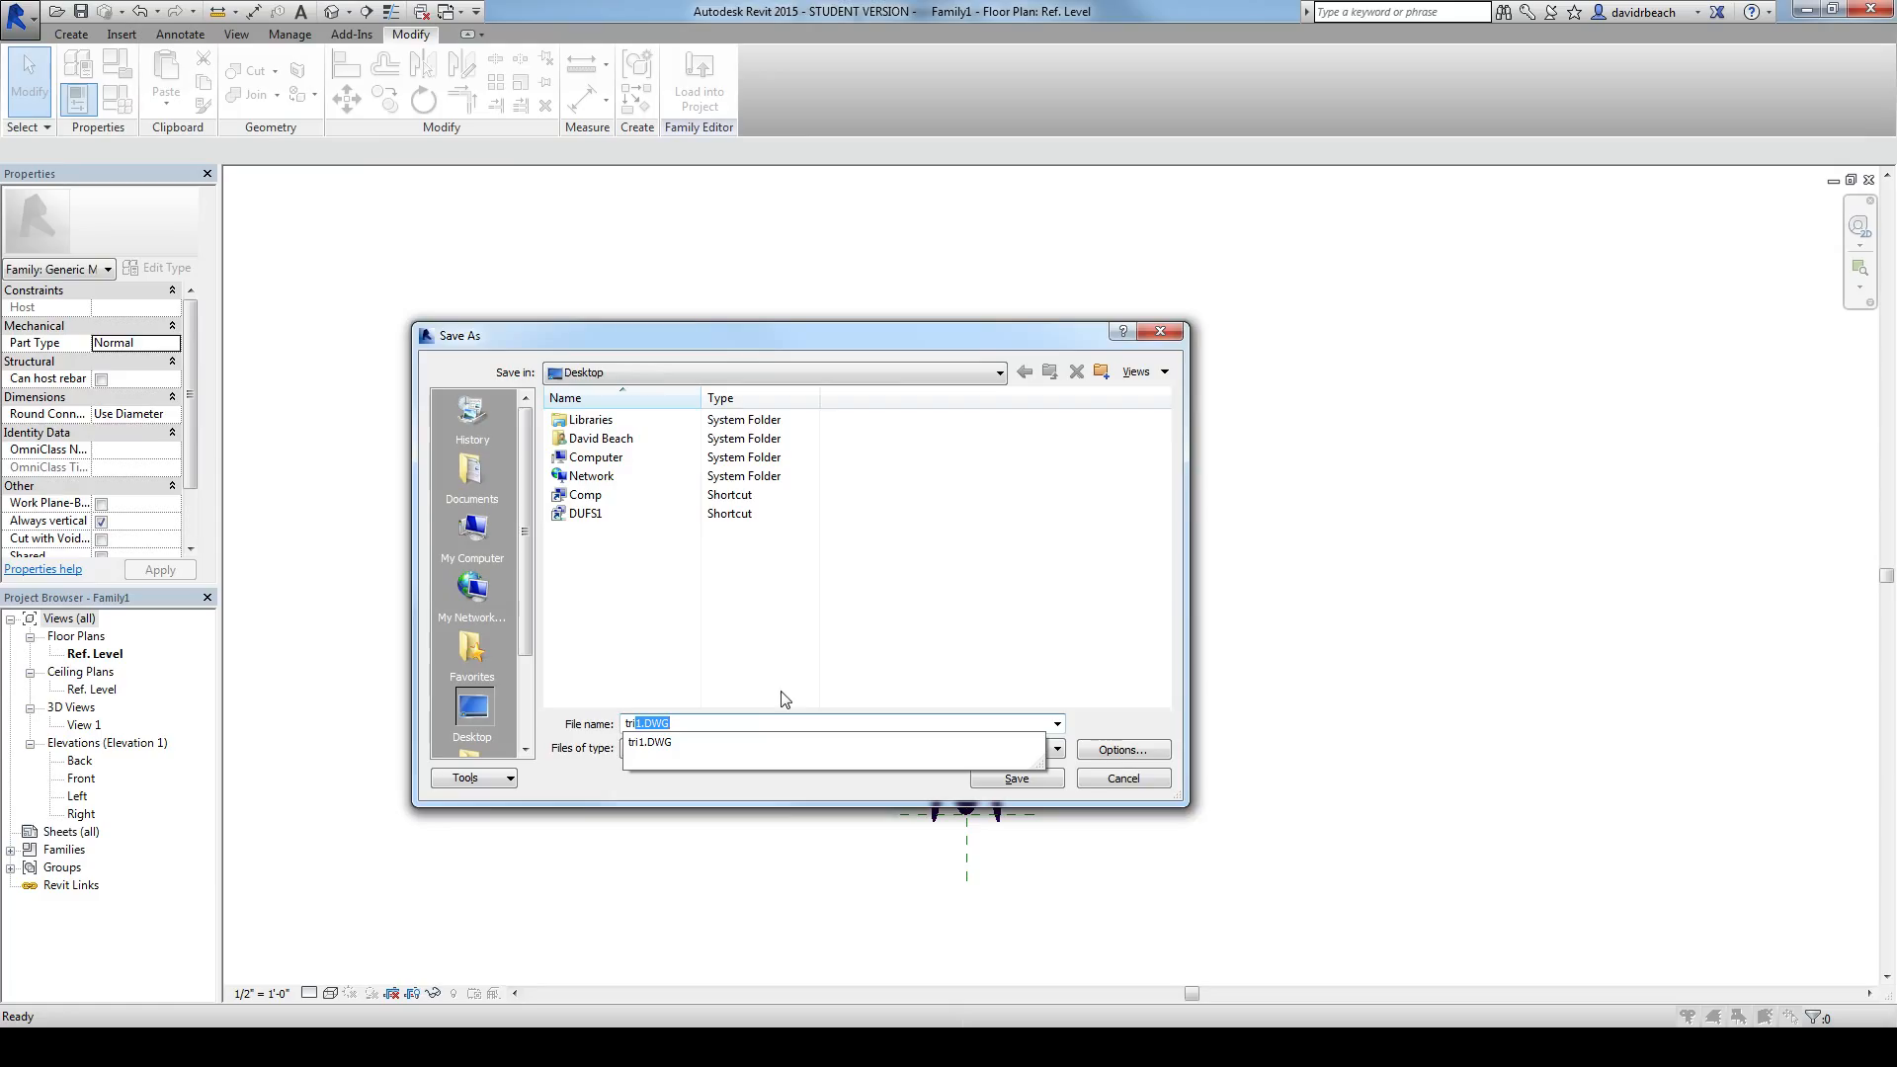
pyautogui.click(783, 687)
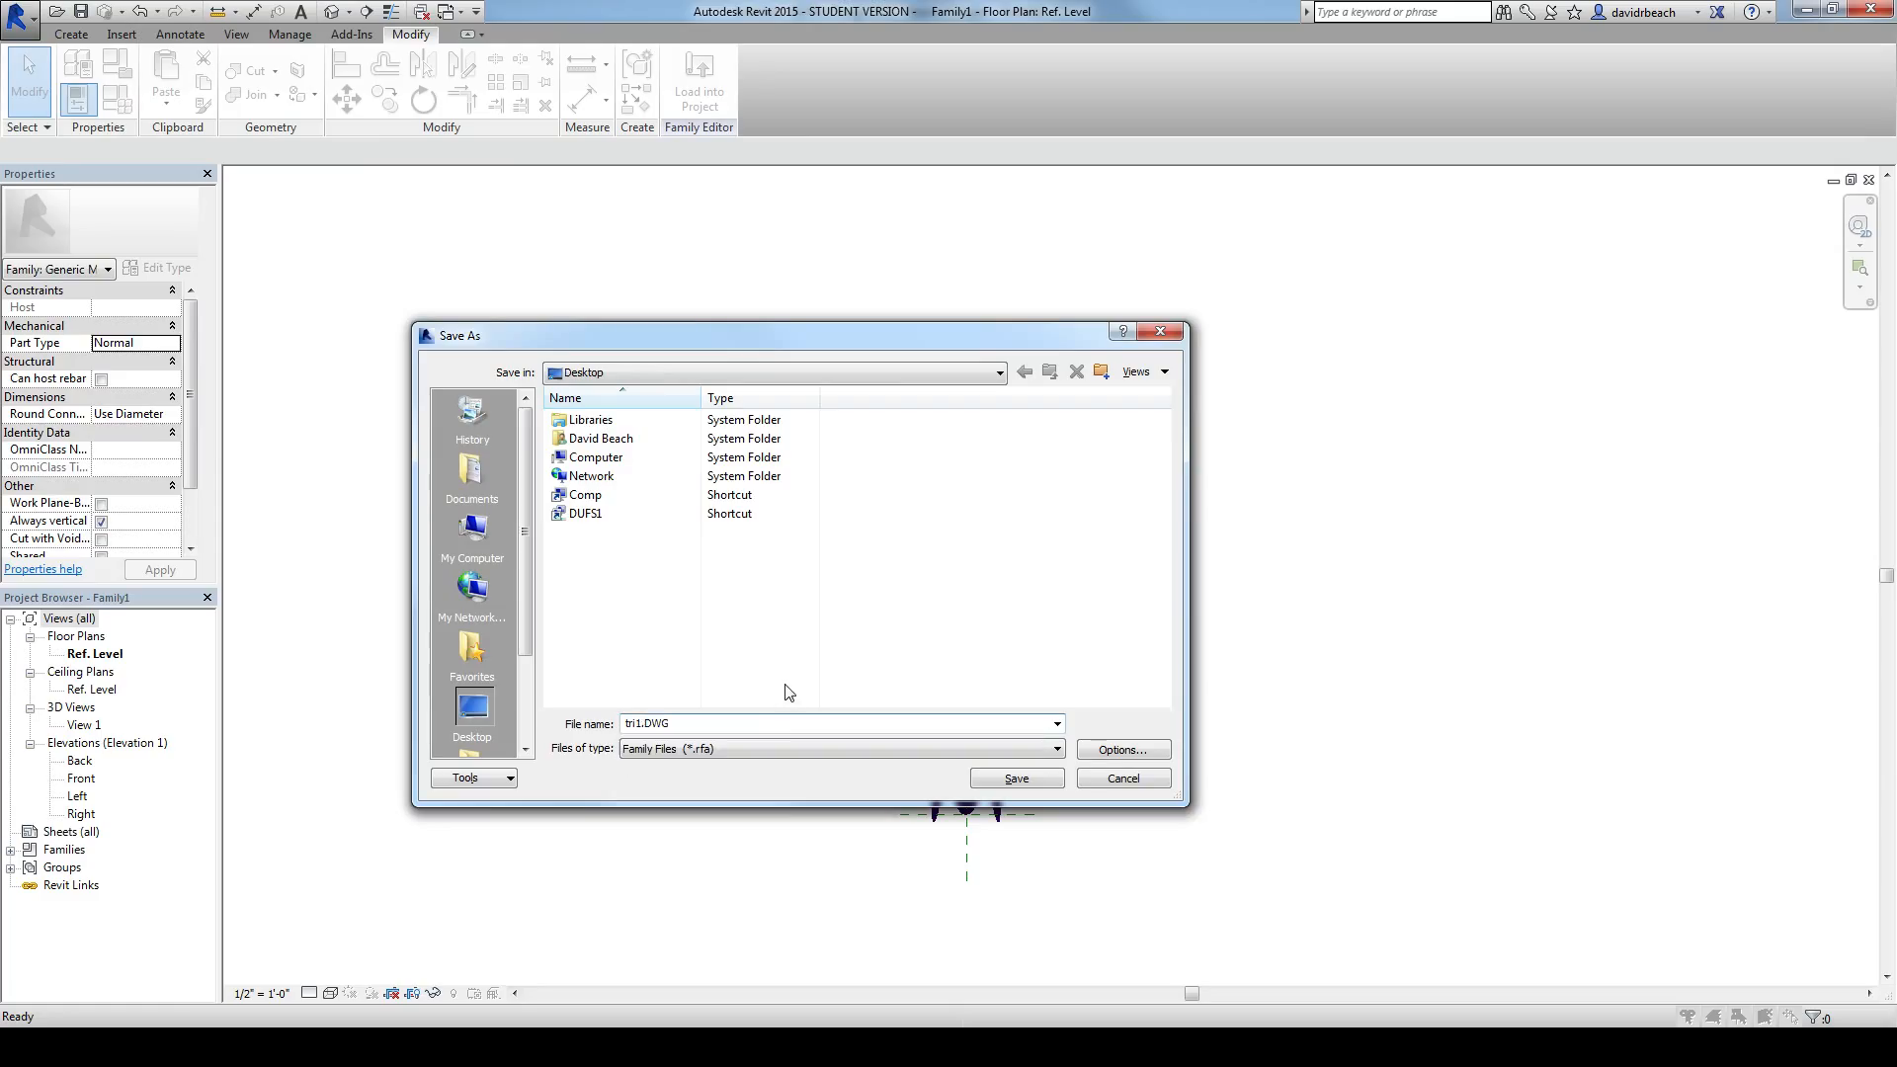
pyautogui.click(778, 725)
pyautogui.click(781, 727)
pyautogui.press('BackSpace')
pyautogui.press('BackSpace')
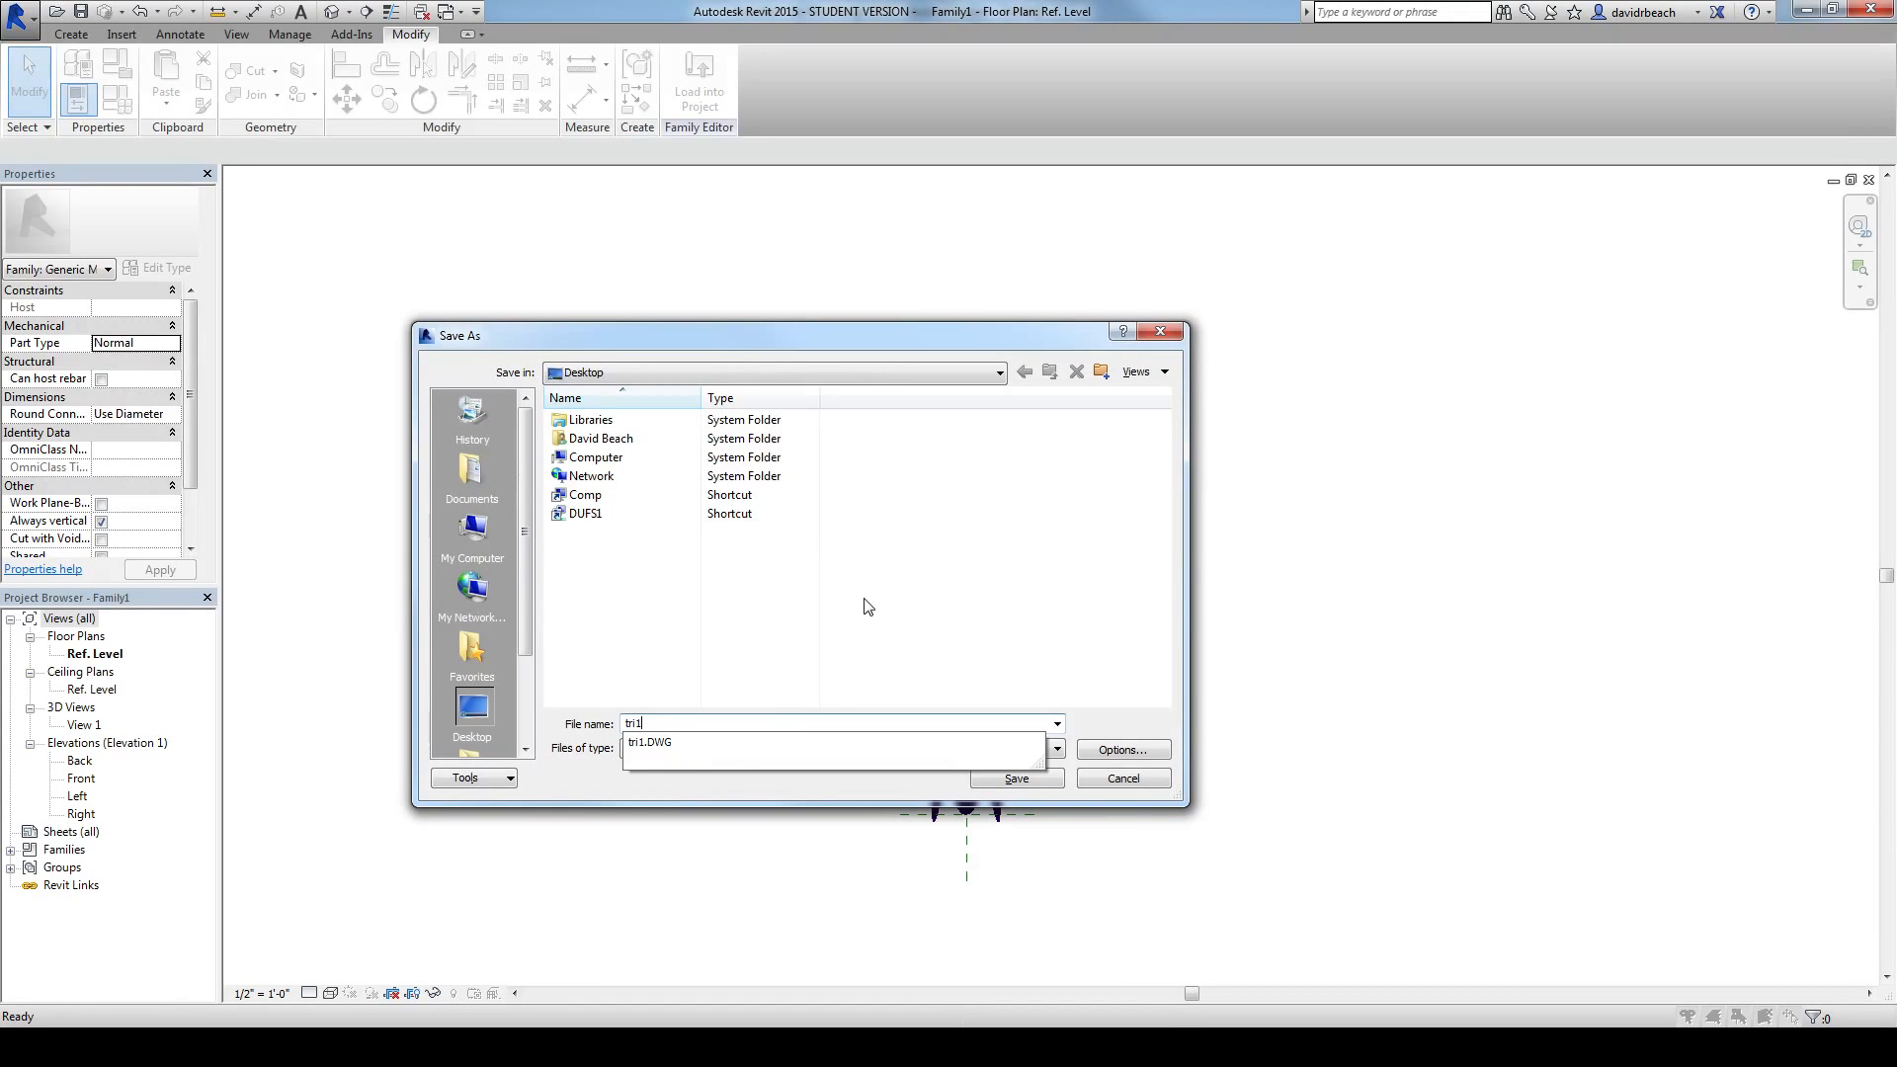
pyautogui.click(864, 599)
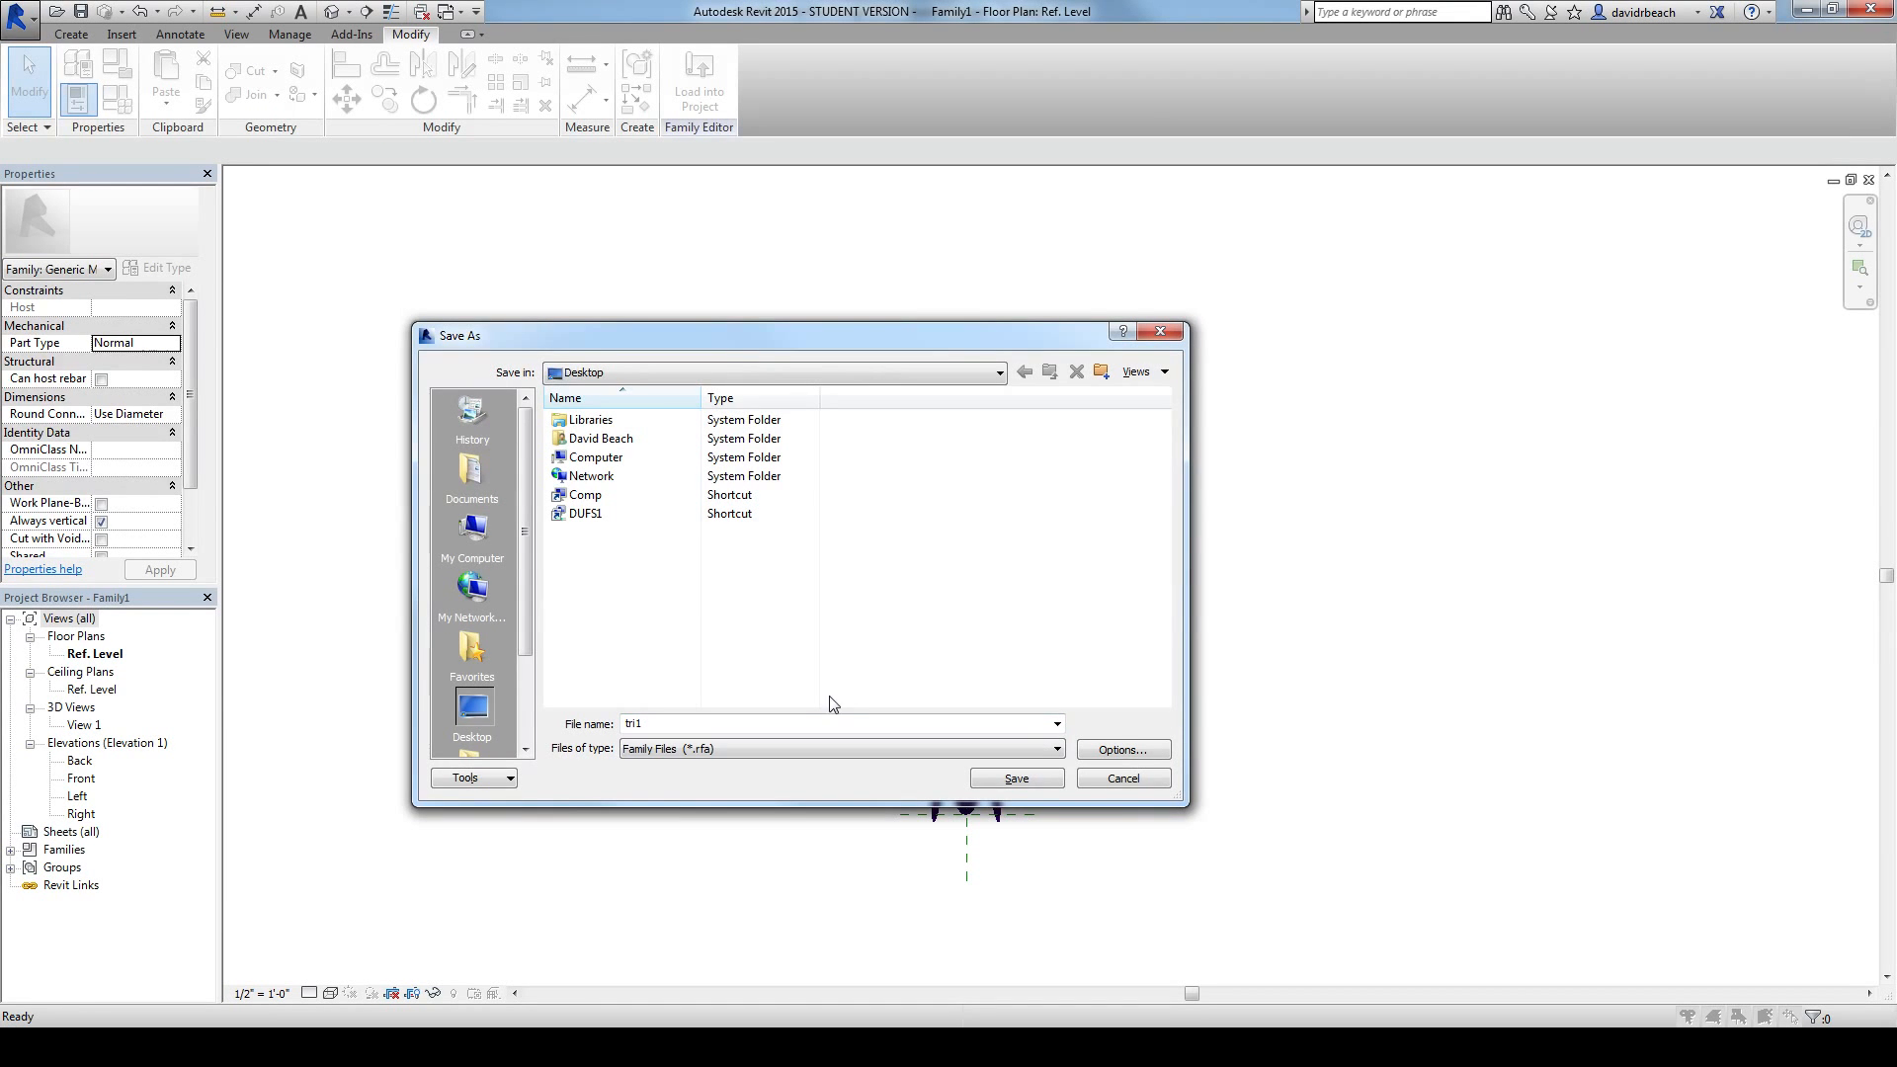
pyautogui.click(1014, 779)
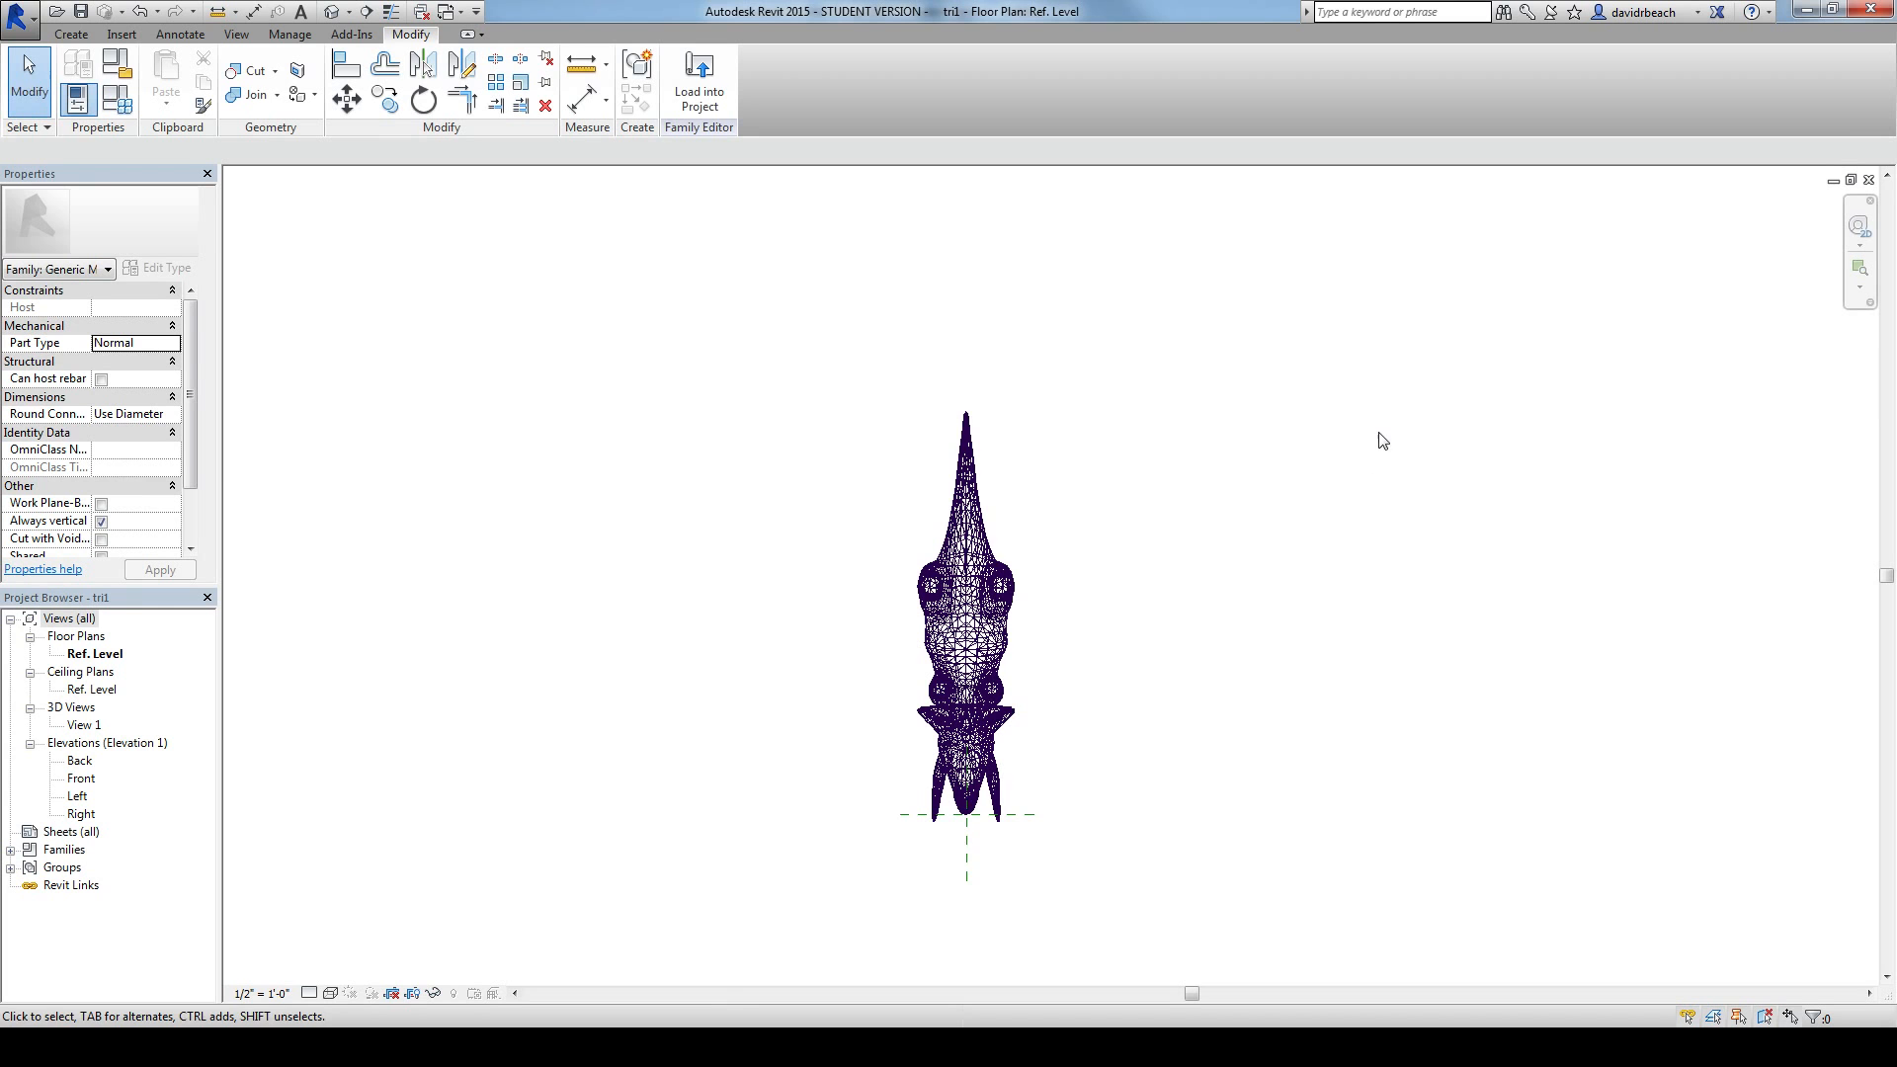
# Step: Load the tri1 family into the Triceratops Base project and place one instance on Level 1, clear of the existing display base
pyautogui.moveTo(1382, 441); pyautogui.dragTo(1395, 466, button='middle')
pyautogui.click(697, 79)
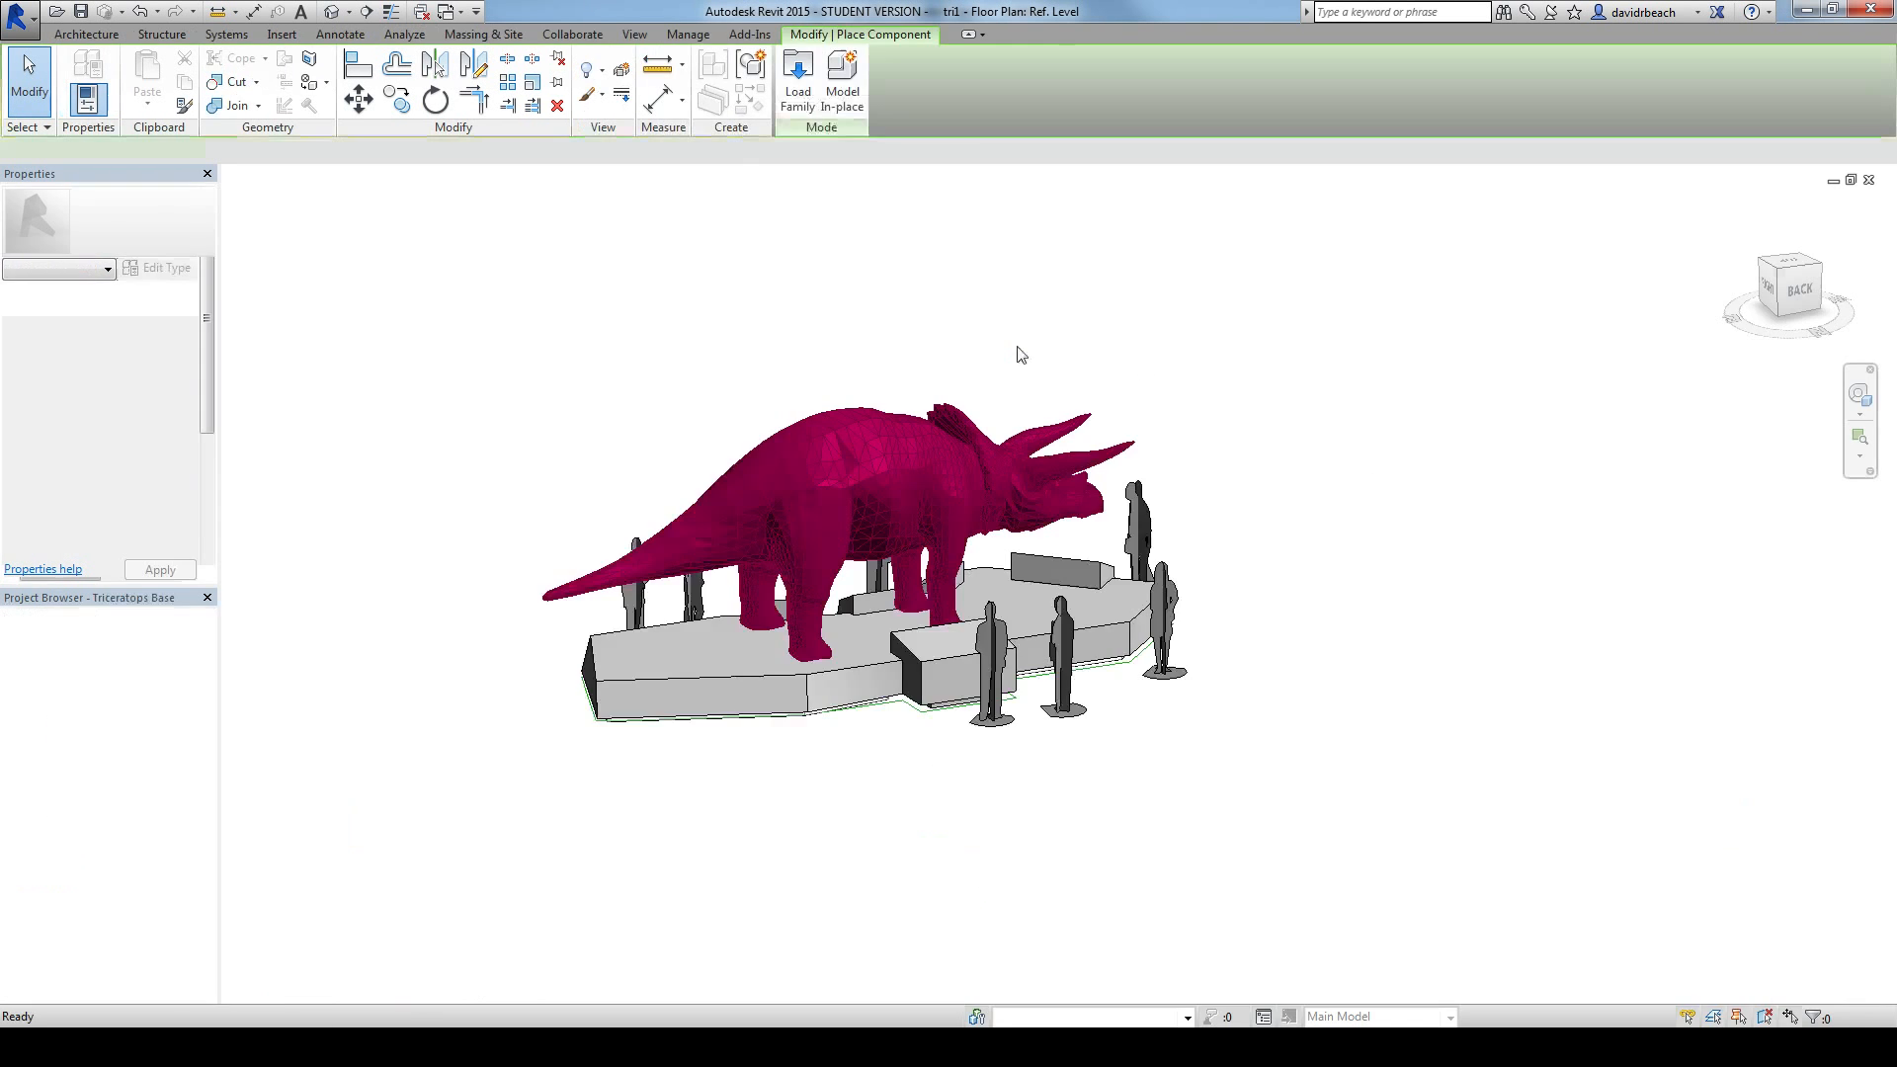
pyautogui.scroll(-3, 1345, 556)
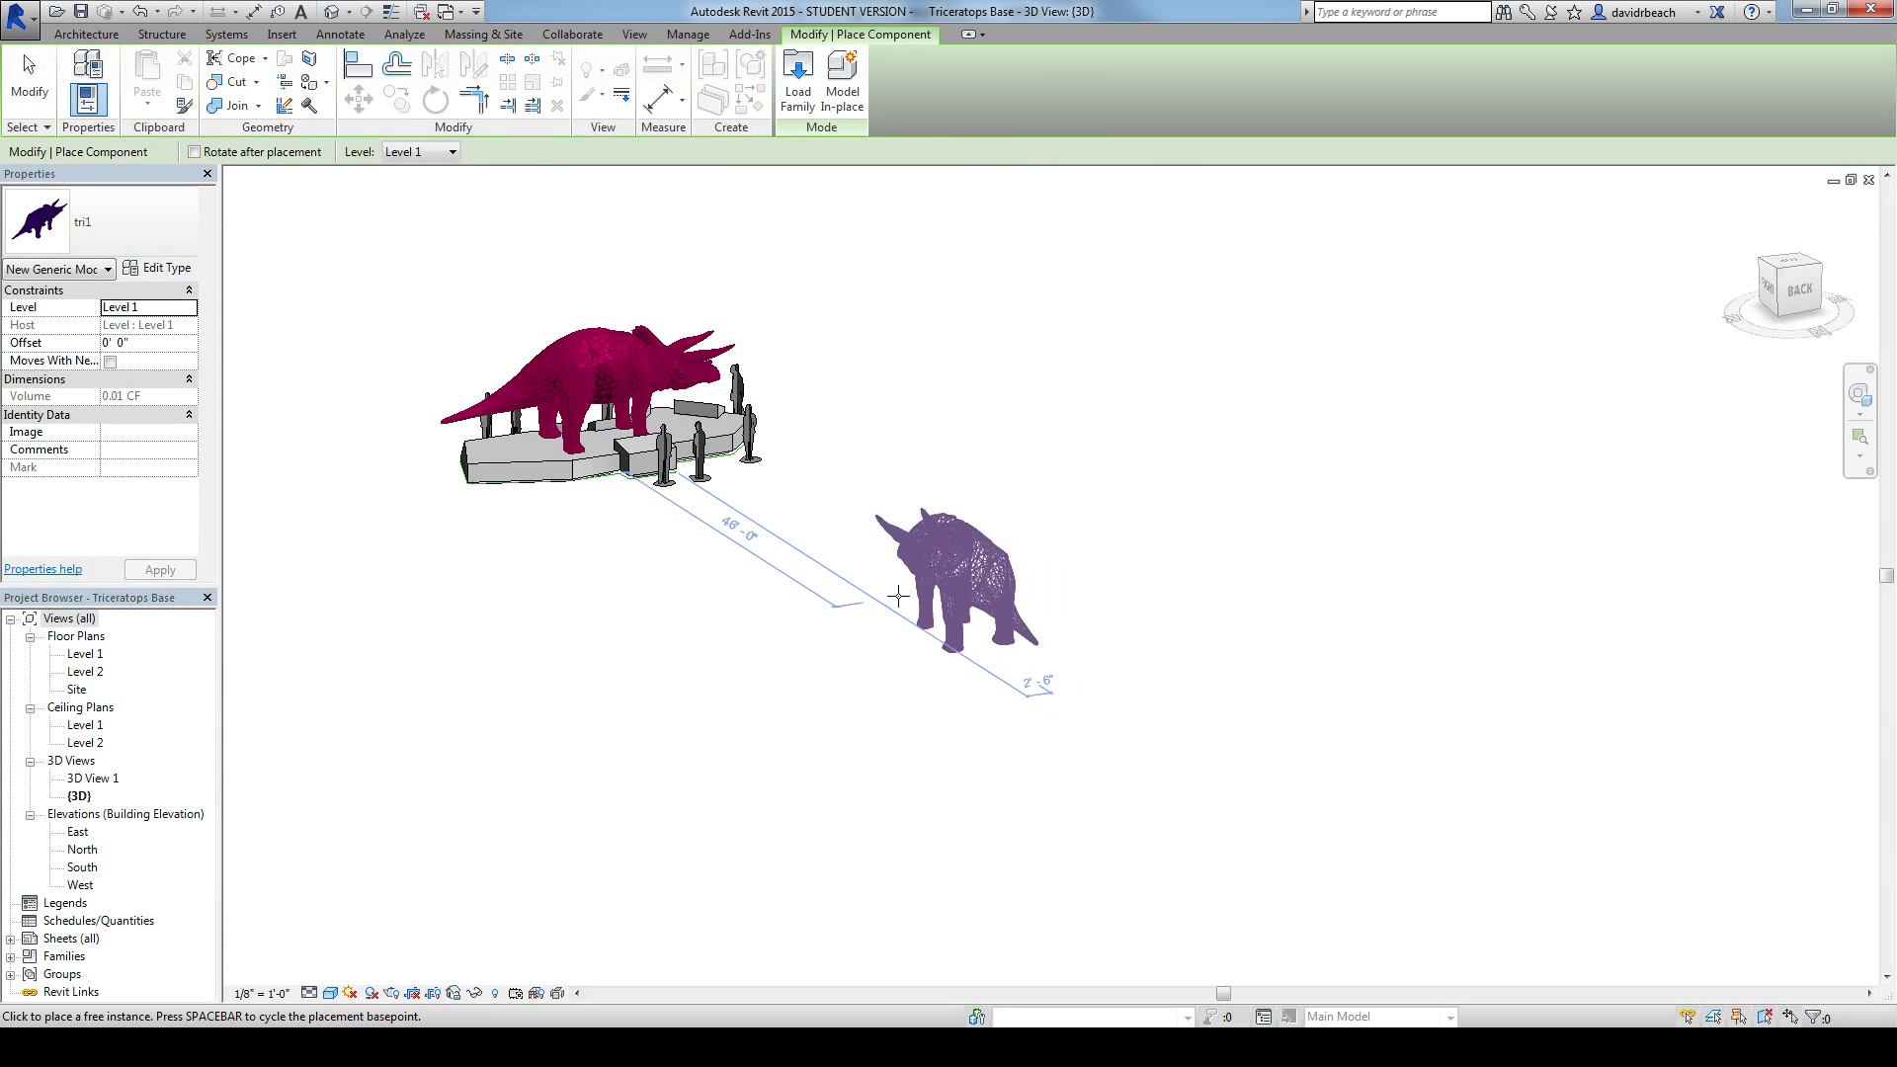
pyautogui.click(860, 612)
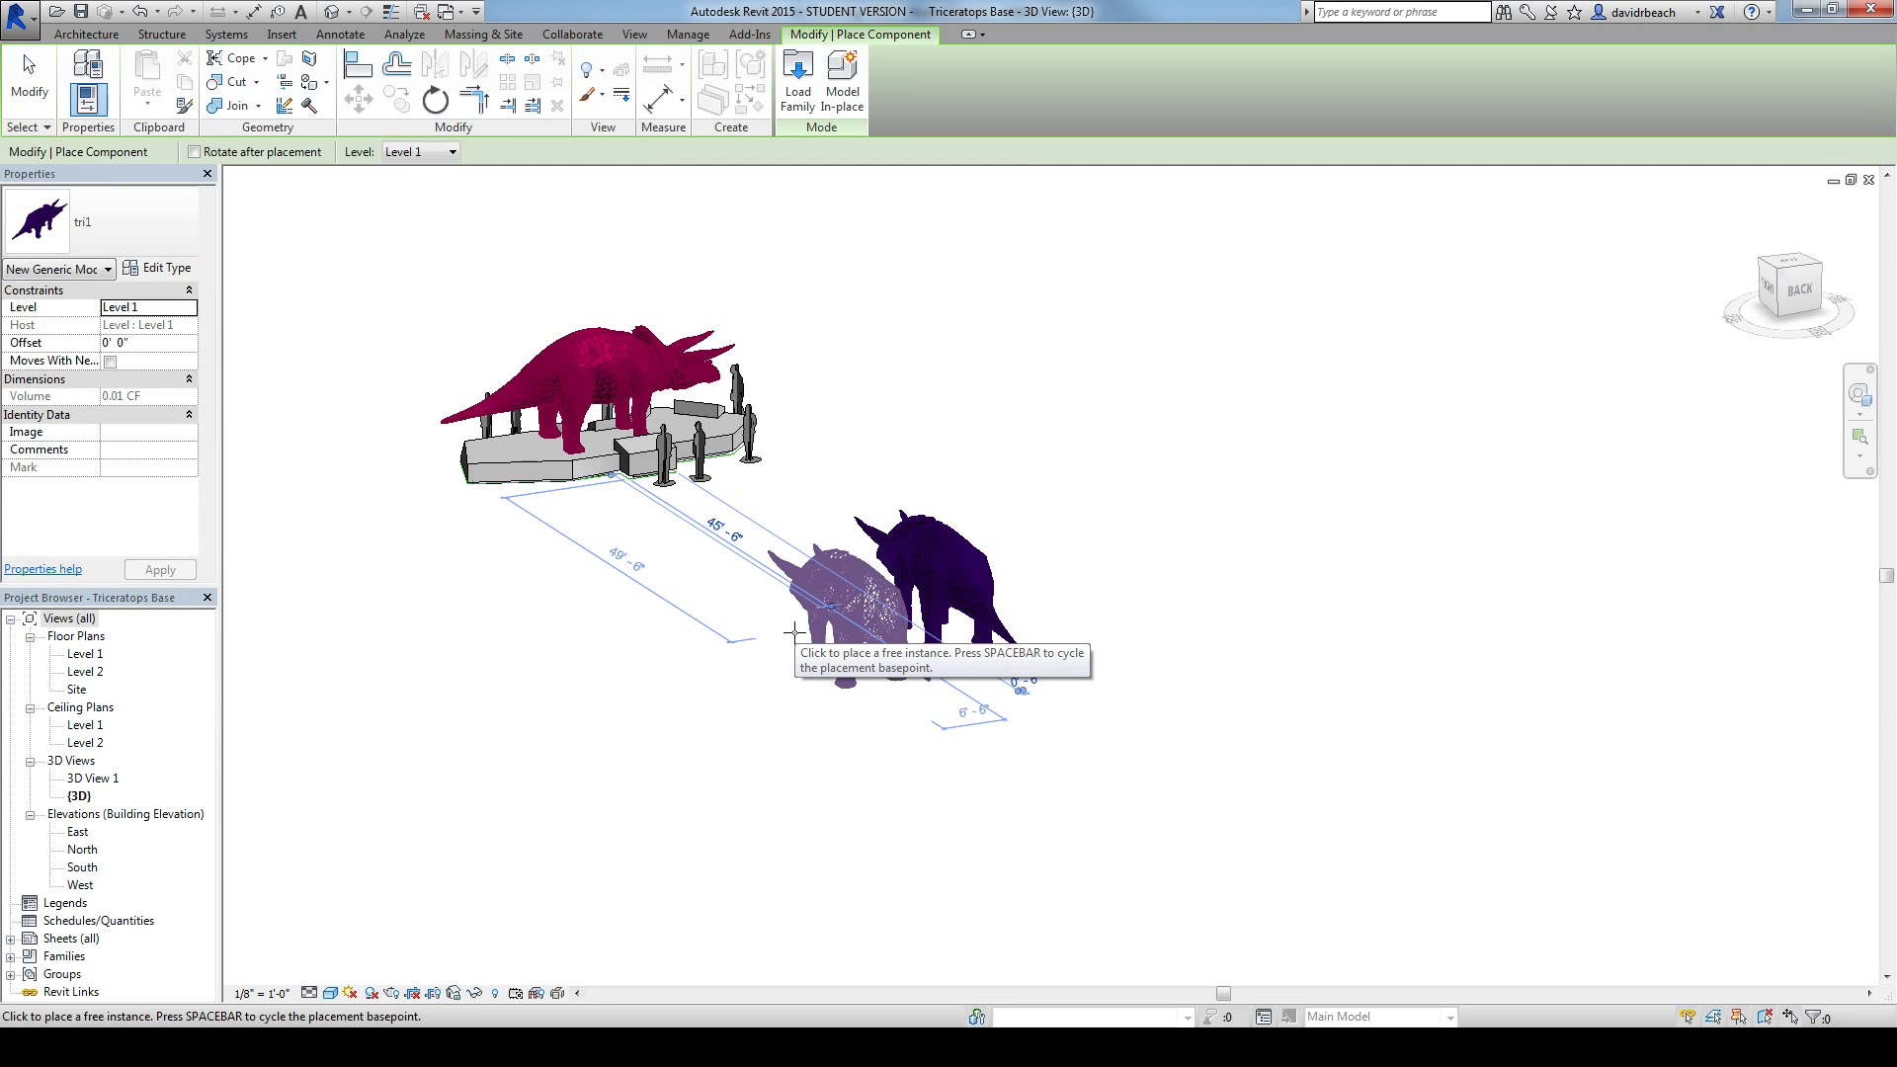
pyautogui.press('Escape')
# Step: Examine the newly placed triceratops from several sides in the 3D view
pyautogui.scroll(5, 869, 599)
pyautogui.click(869, 600)
pyautogui.keyDown('shift'); pyautogui.moveTo(870, 600); pyautogui.dragTo(1587, 728, button='middle'); pyautogui.keyUp('shift')
pyautogui.click(1602, 724)
pyautogui.keyDown('shift'); pyautogui.moveTo(1433, 817); pyautogui.dragTo(529, 793, button='middle'); pyautogui.keyUp('shift')
pyautogui.keyDown('shift'); pyautogui.moveTo(1176, 870); pyautogui.dragTo(884, 801, button='middle'); pyautogui.keyUp('shift')
pyautogui.scroll(-1, 1074, 889)
pyautogui.scroll(-2, 1033, 783)
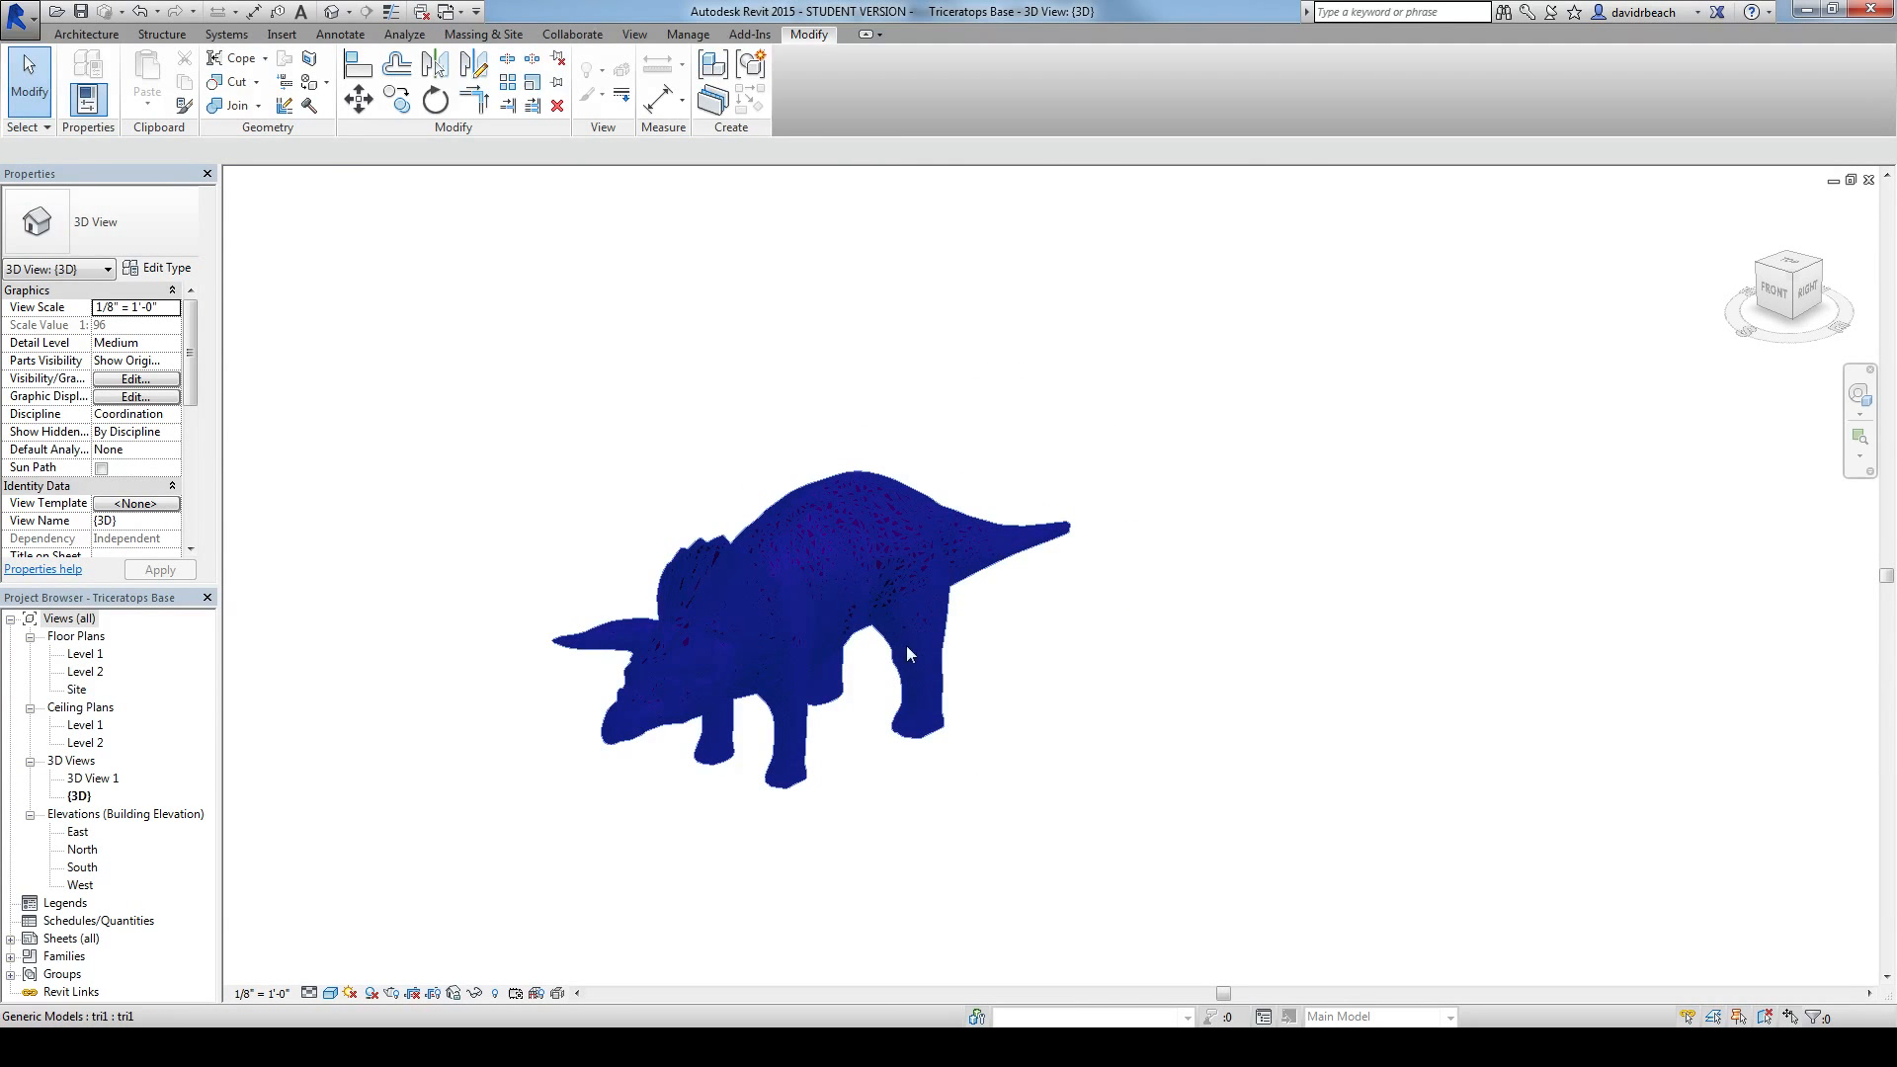
pyautogui.keyDown('shift'); pyautogui.moveTo(546, 475); pyautogui.dragTo(977, 798, button='middle'); pyautogui.keyUp('shift')
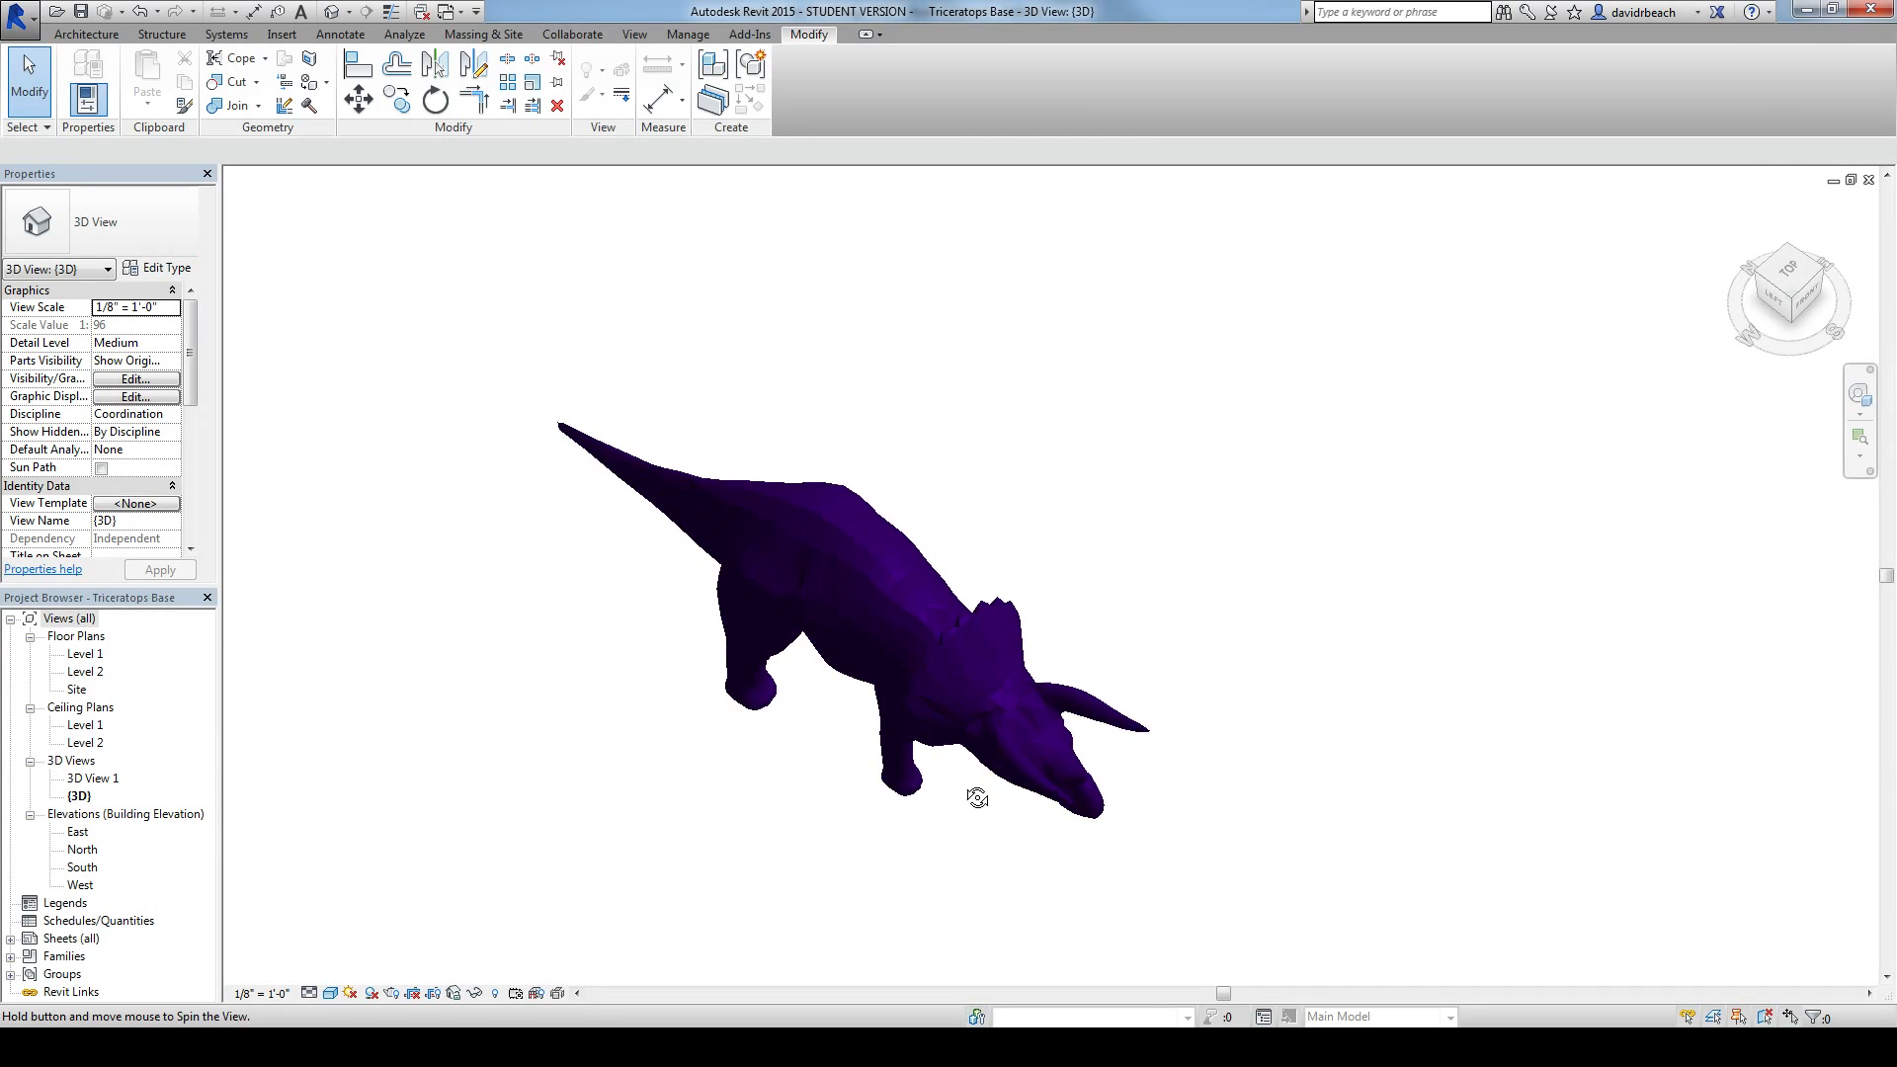
pyautogui.doubleClick(82, 660)
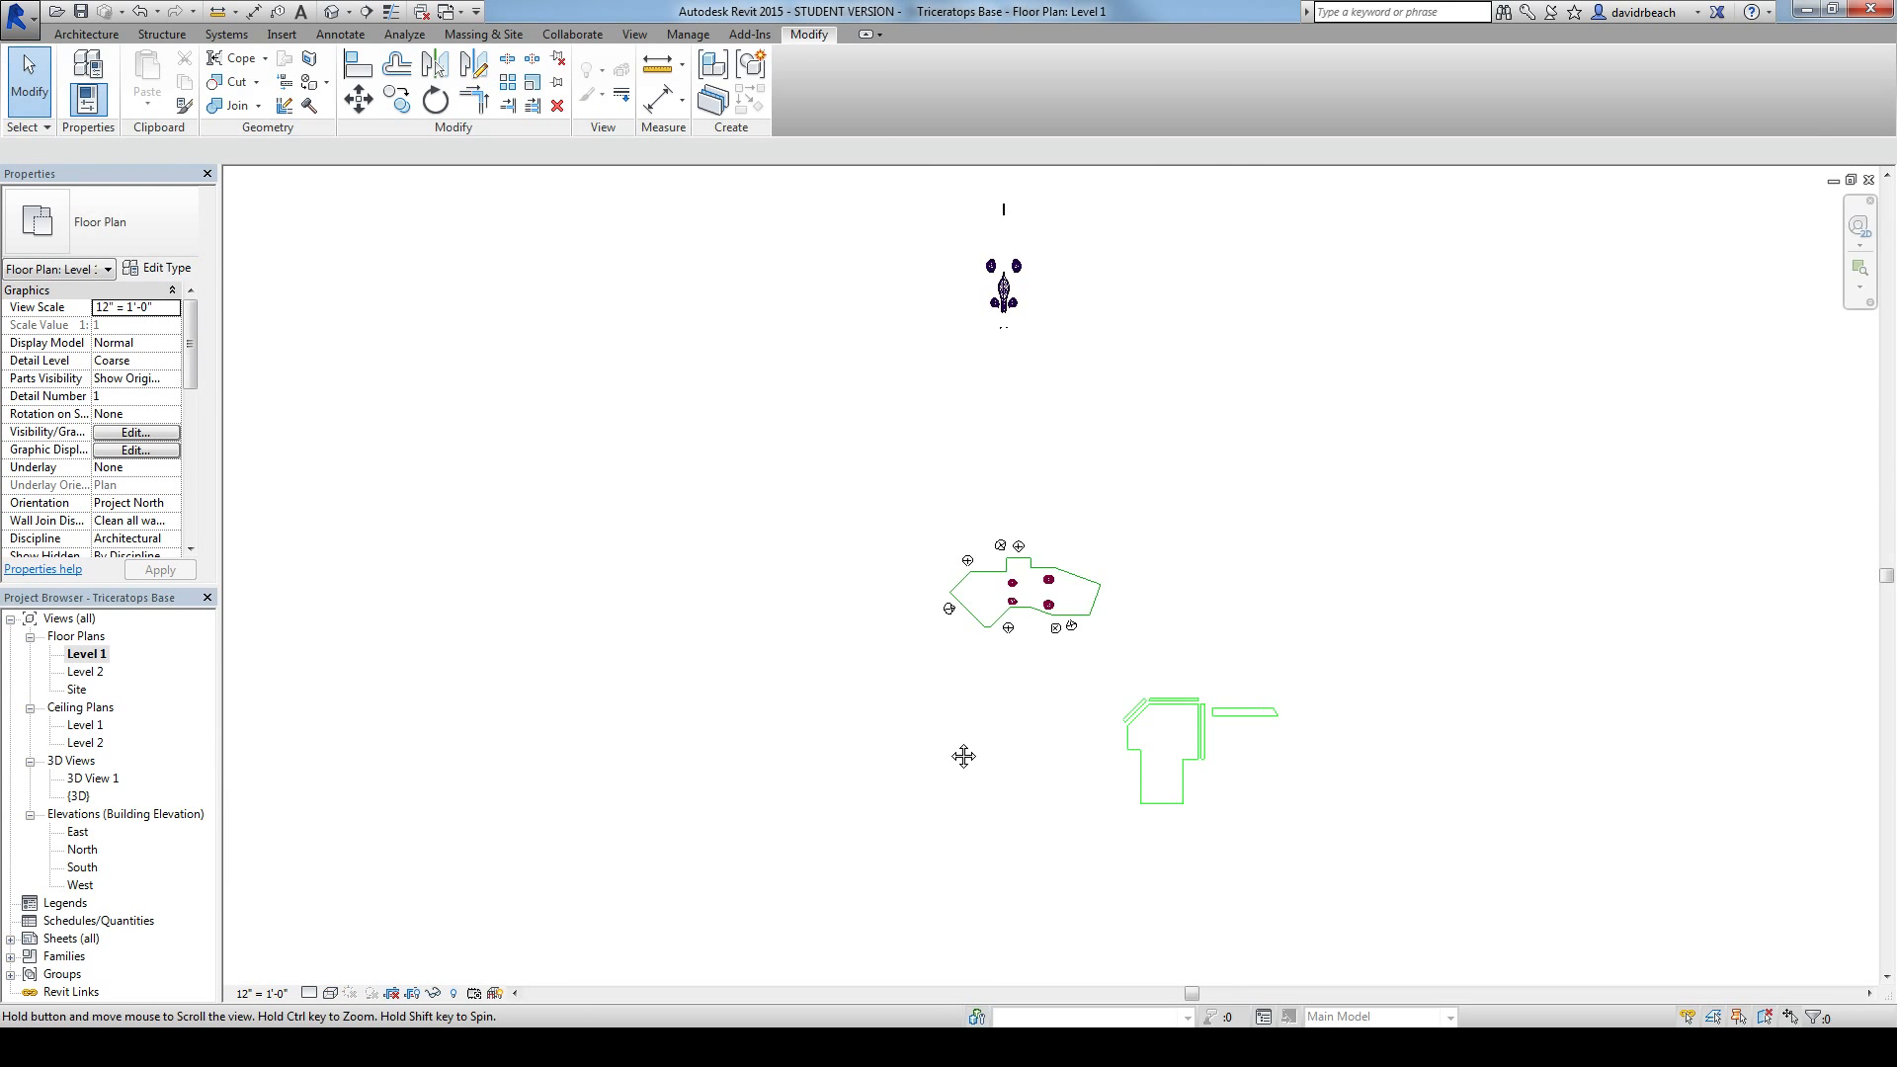
pyautogui.scroll(6, 986, 567)
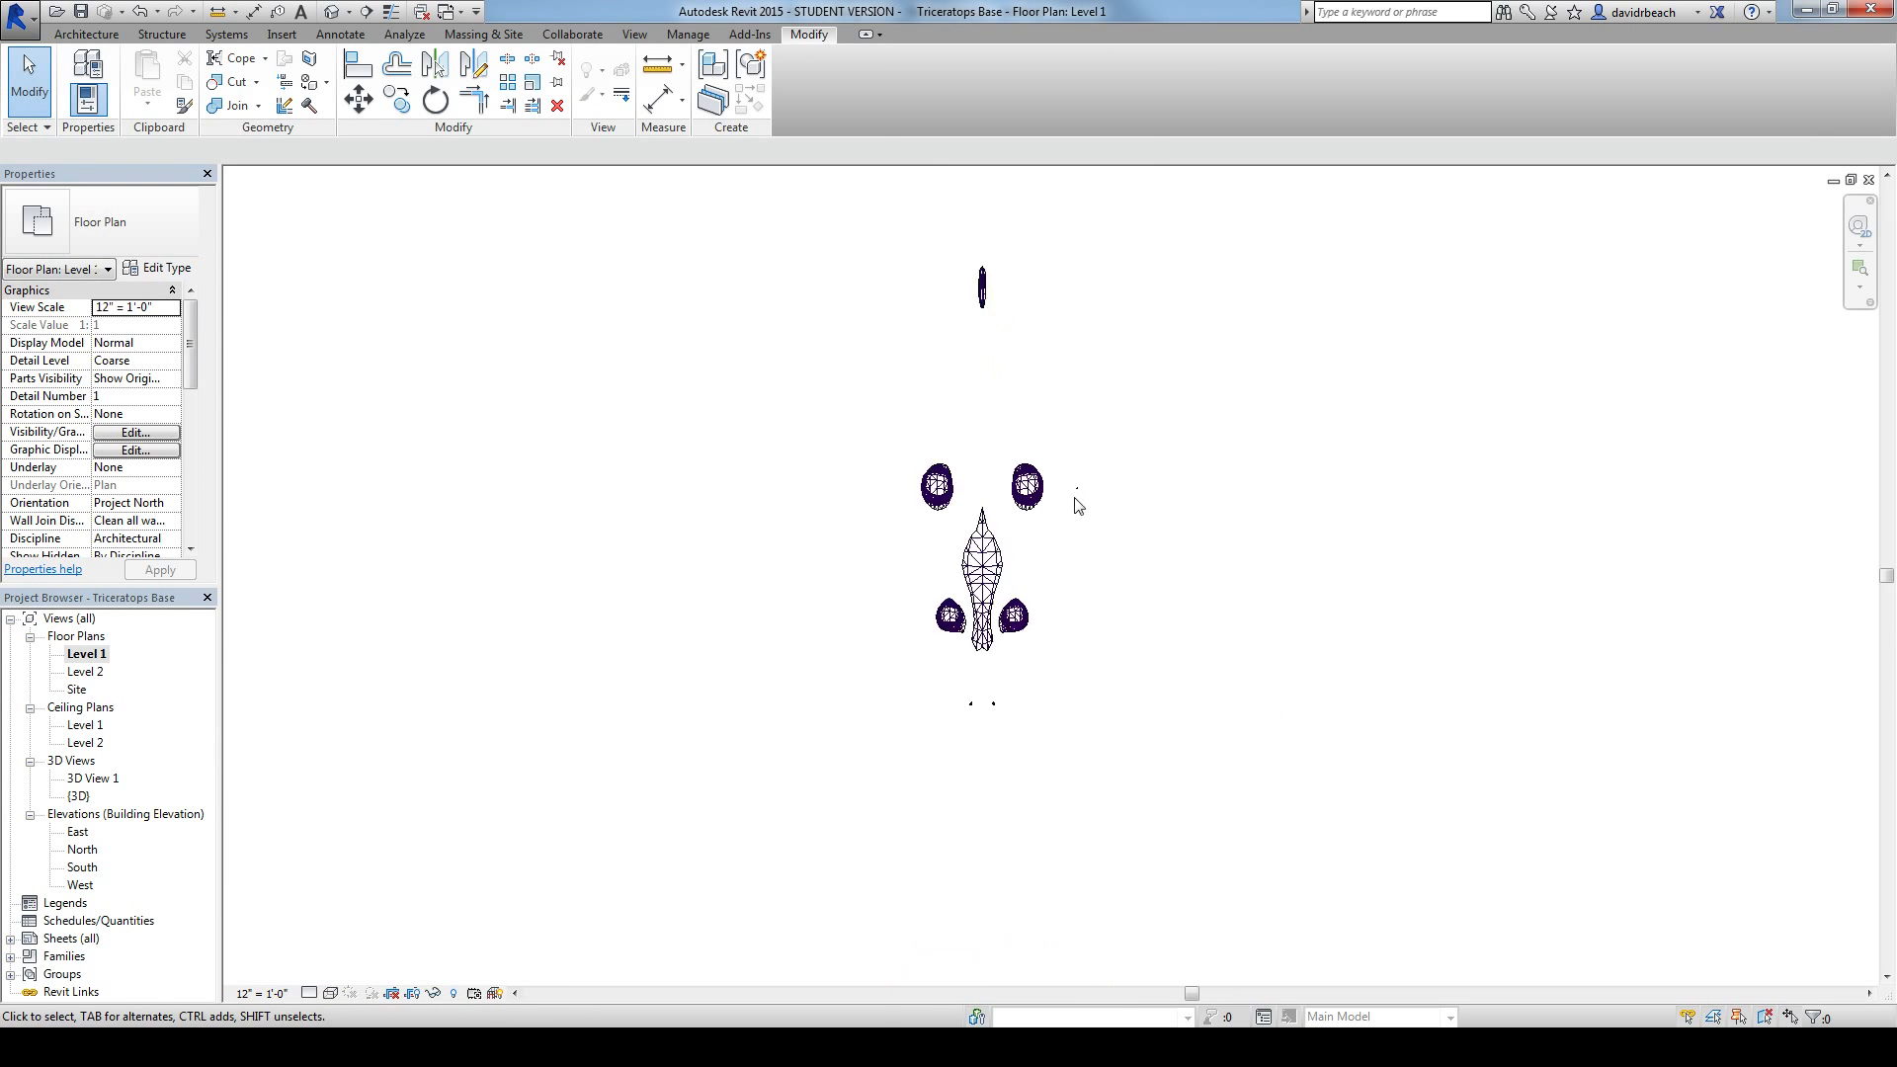
pyautogui.moveTo(1049, 506); pyautogui.dragTo(1084, 605, button='middle')
pyautogui.scroll(-1, 1084, 543)
pyautogui.scroll(-1, 1059, 591)
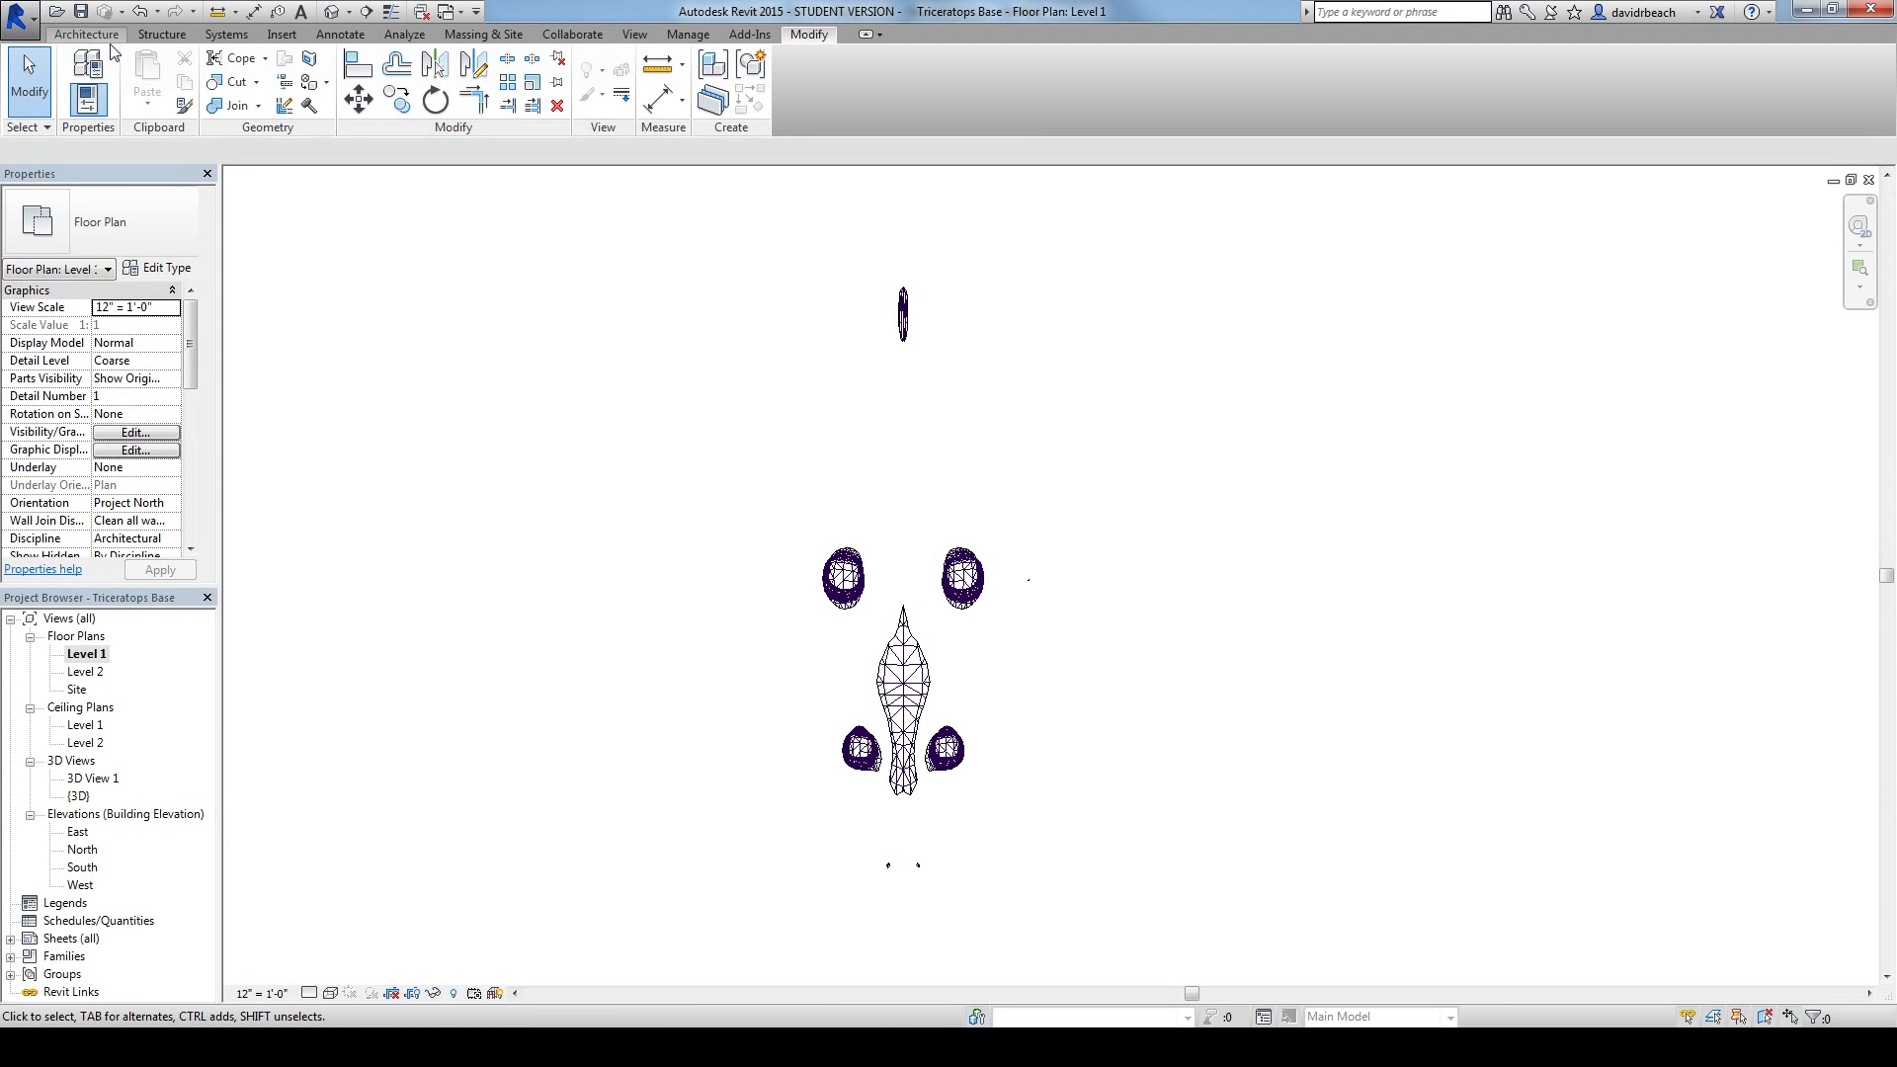
pyautogui.moveTo(500, 296)
pyautogui.mouseDown(button='middle')
pyautogui.moveTo(542, 297)
pyautogui.moveTo(520, 293)
pyautogui.mouseUp(button='middle')
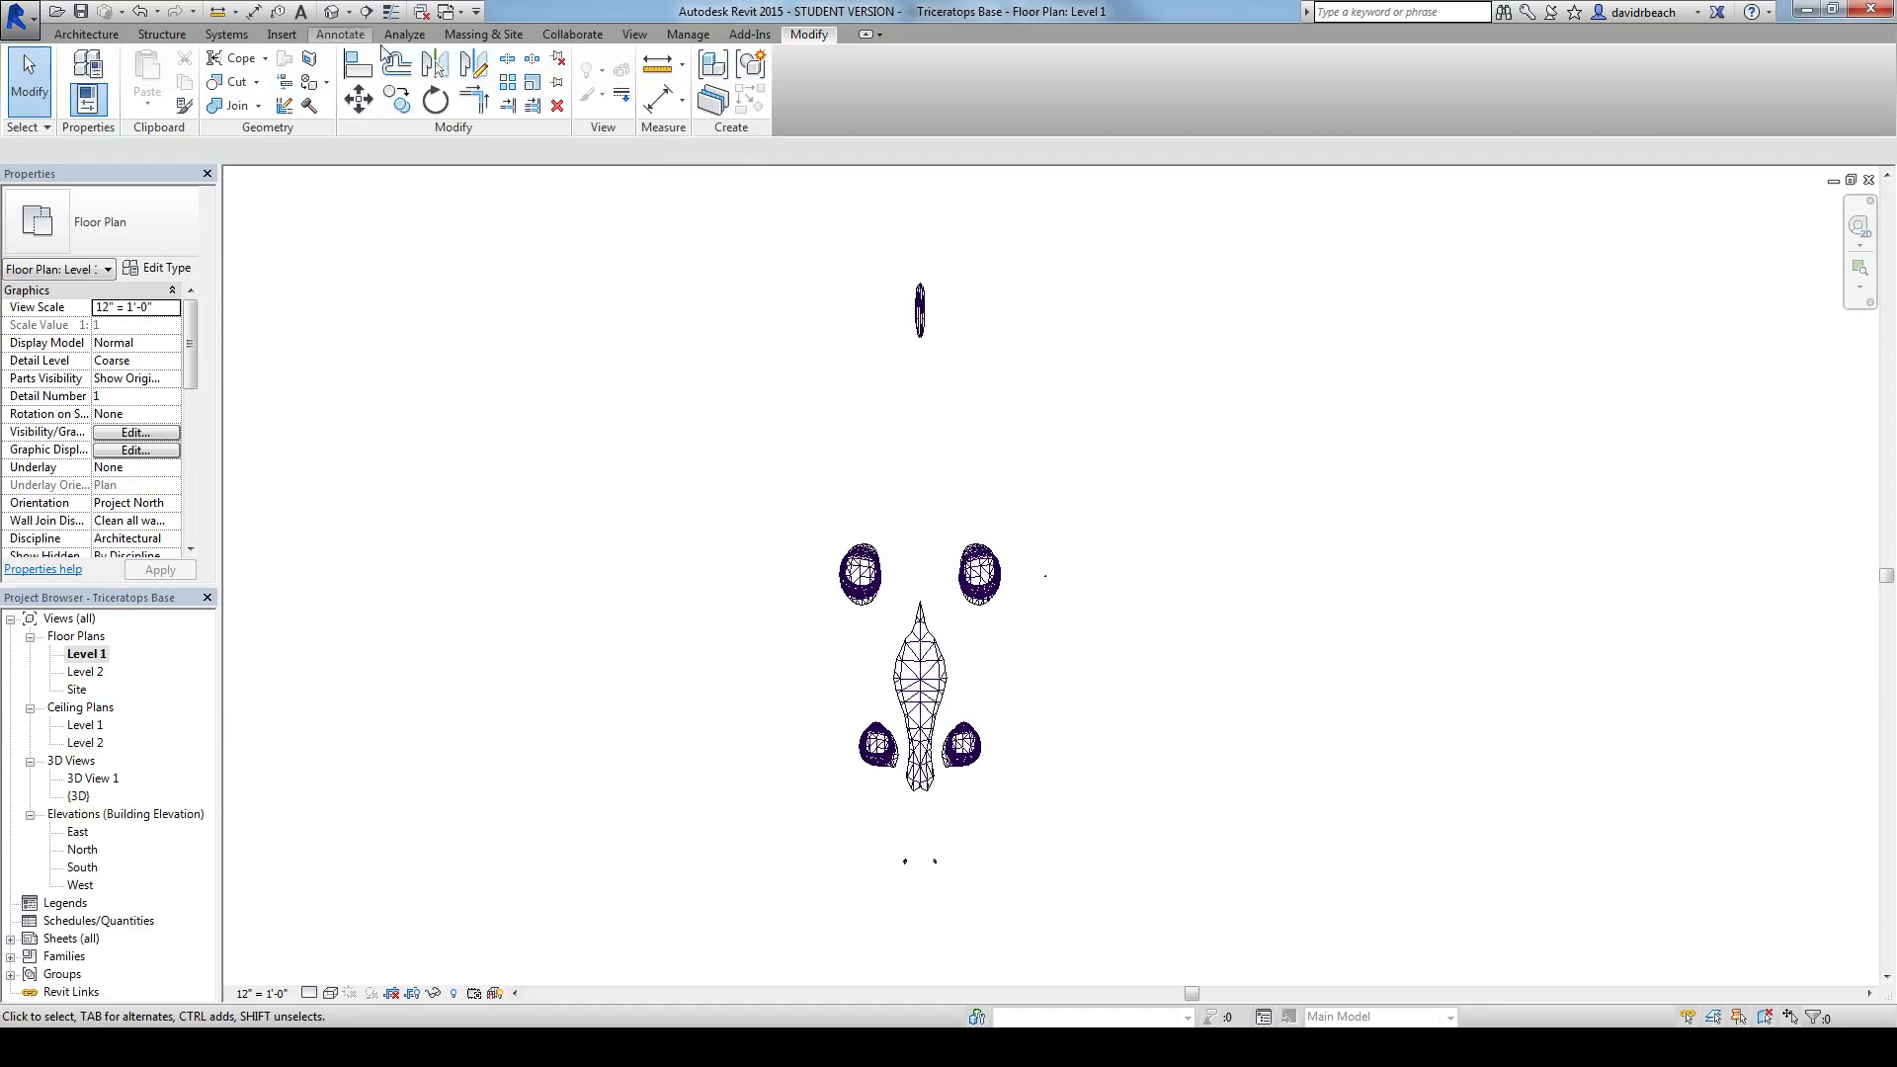
pyautogui.click(86, 33)
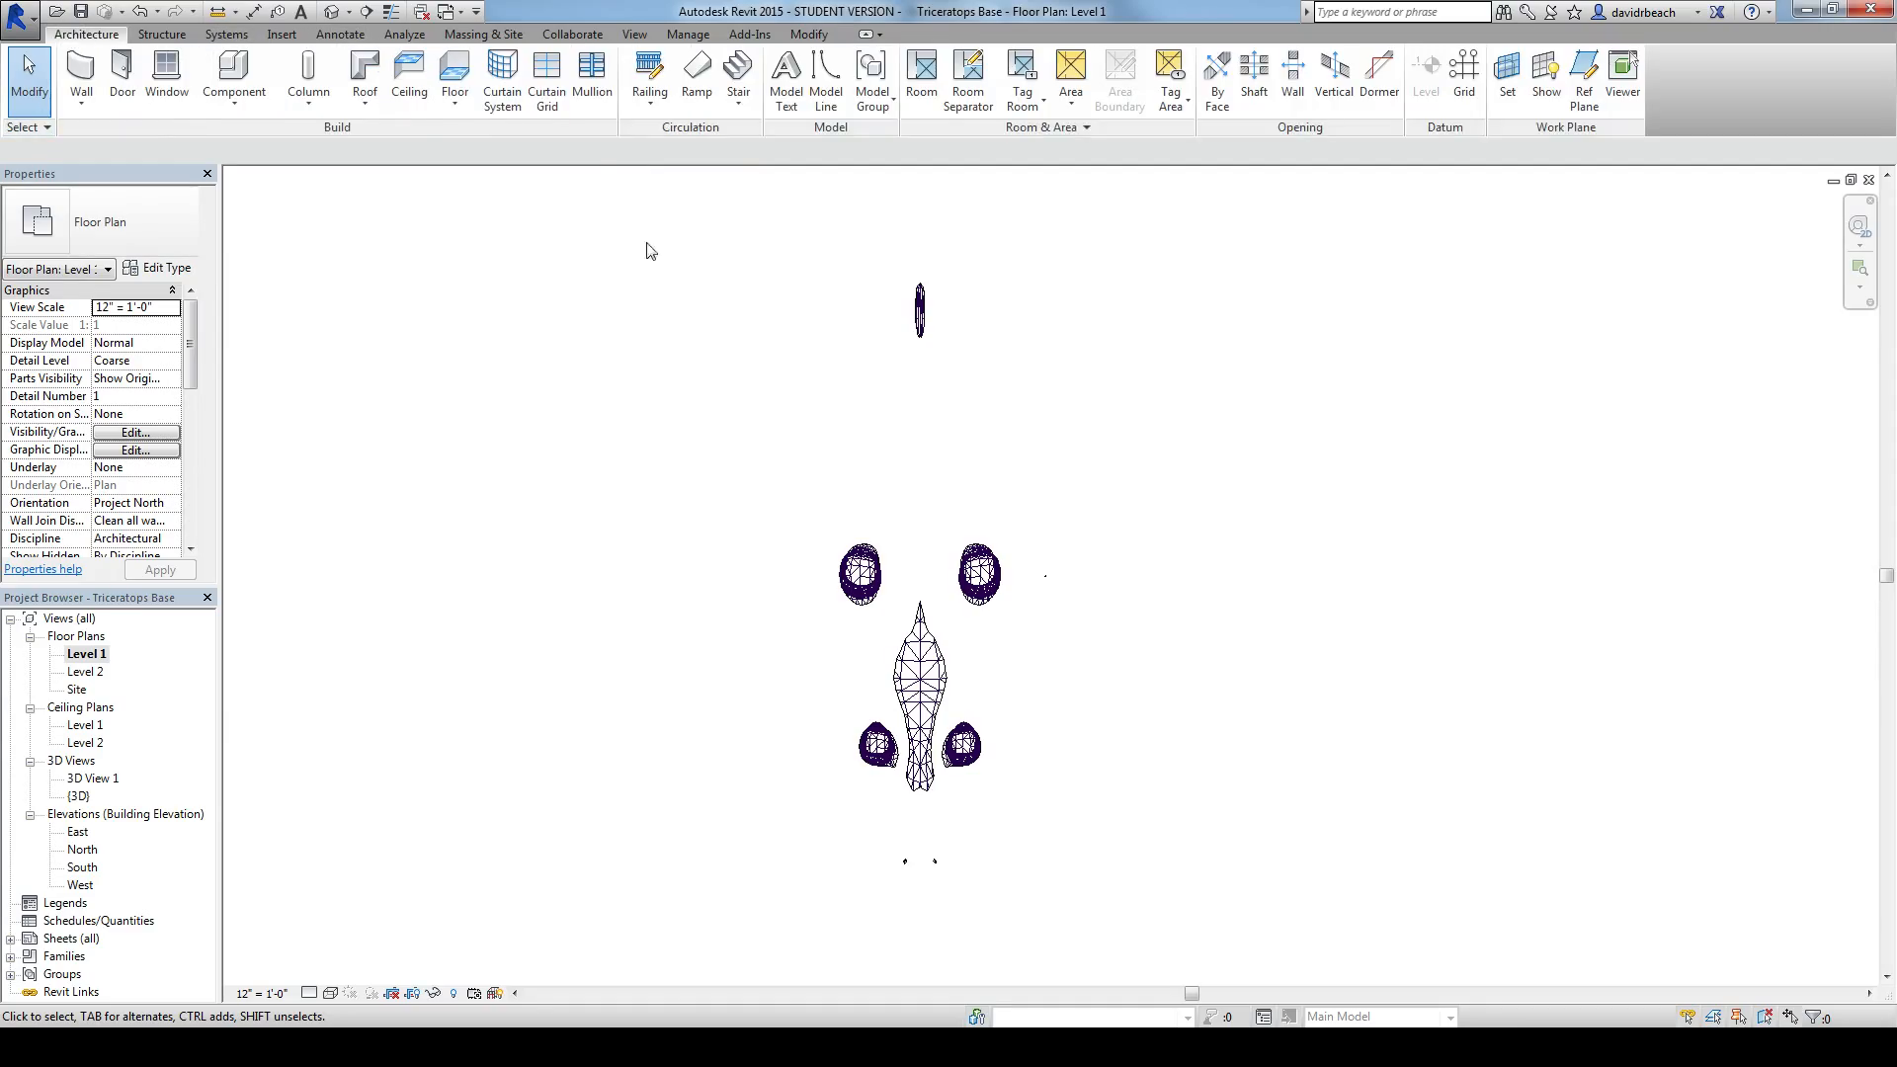
pyautogui.click(825, 77)
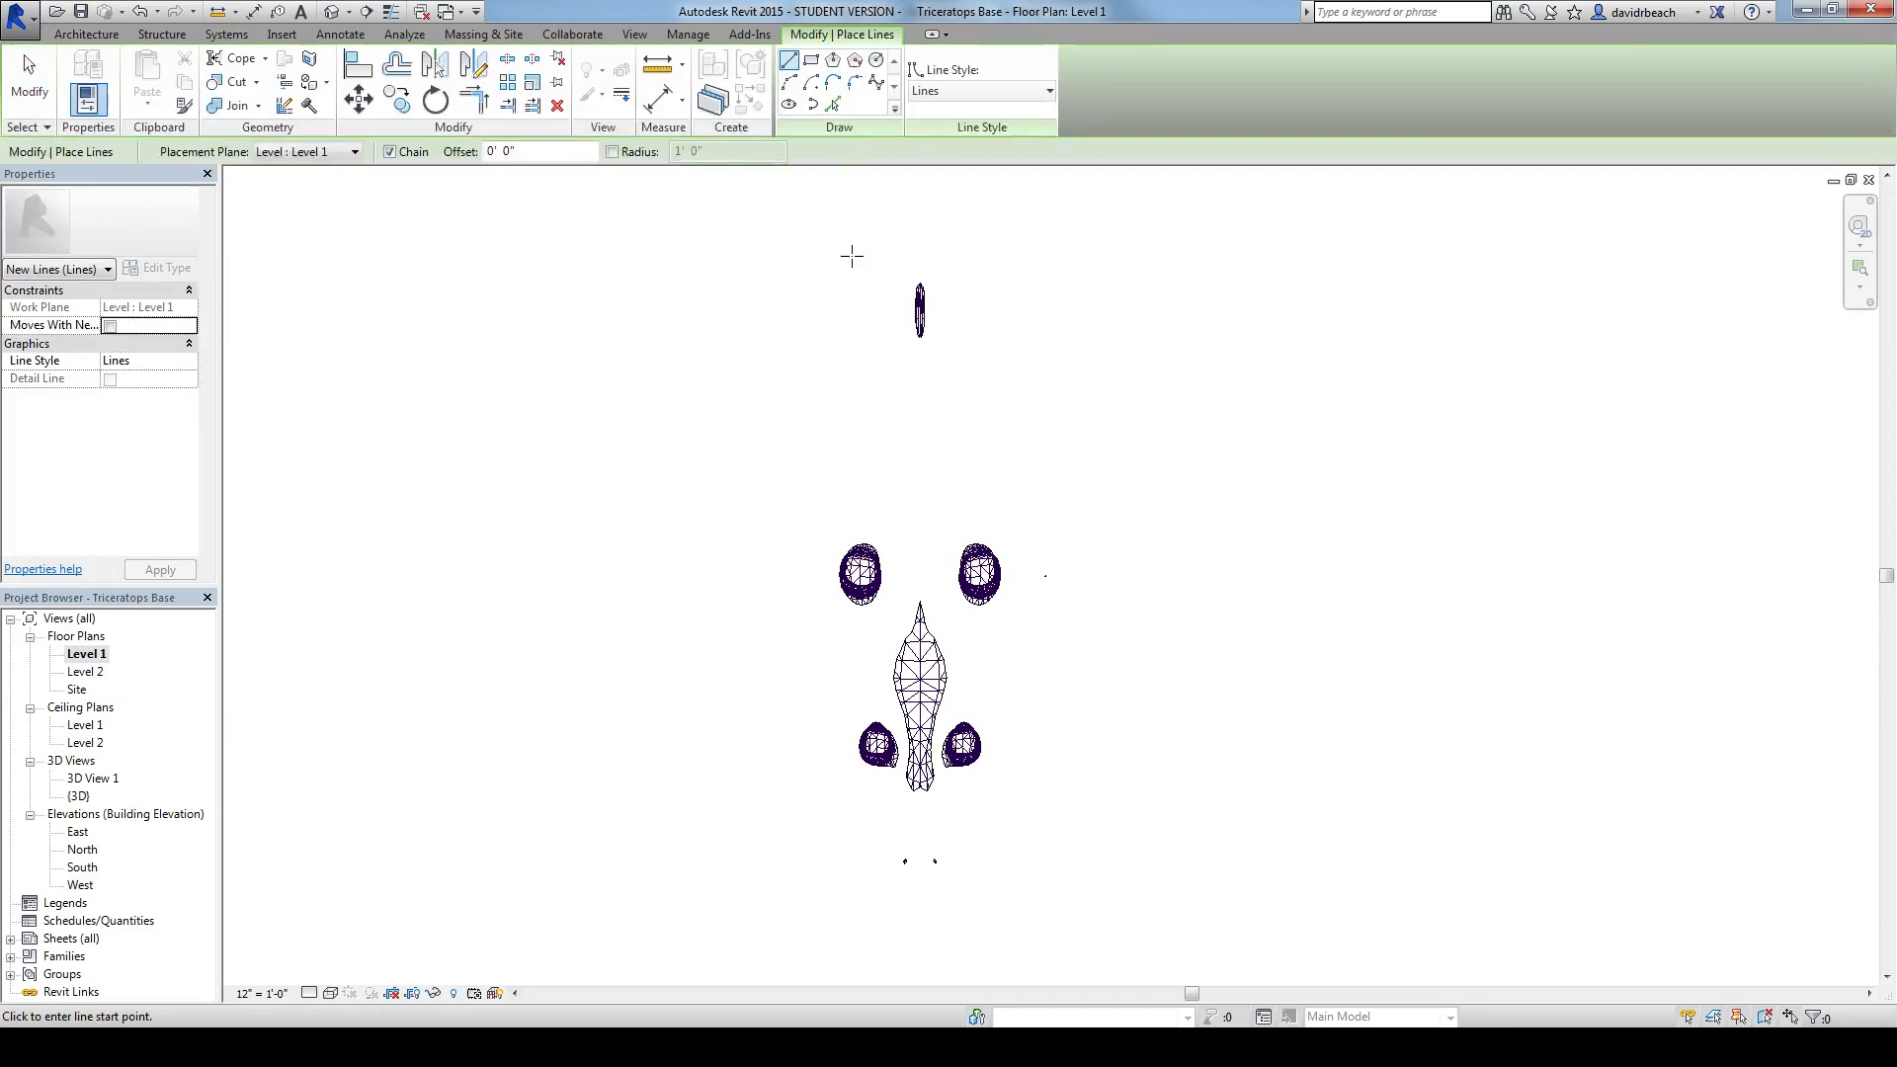
pyautogui.moveTo(990, 259); pyautogui.dragTo(979, 288, button='middle')
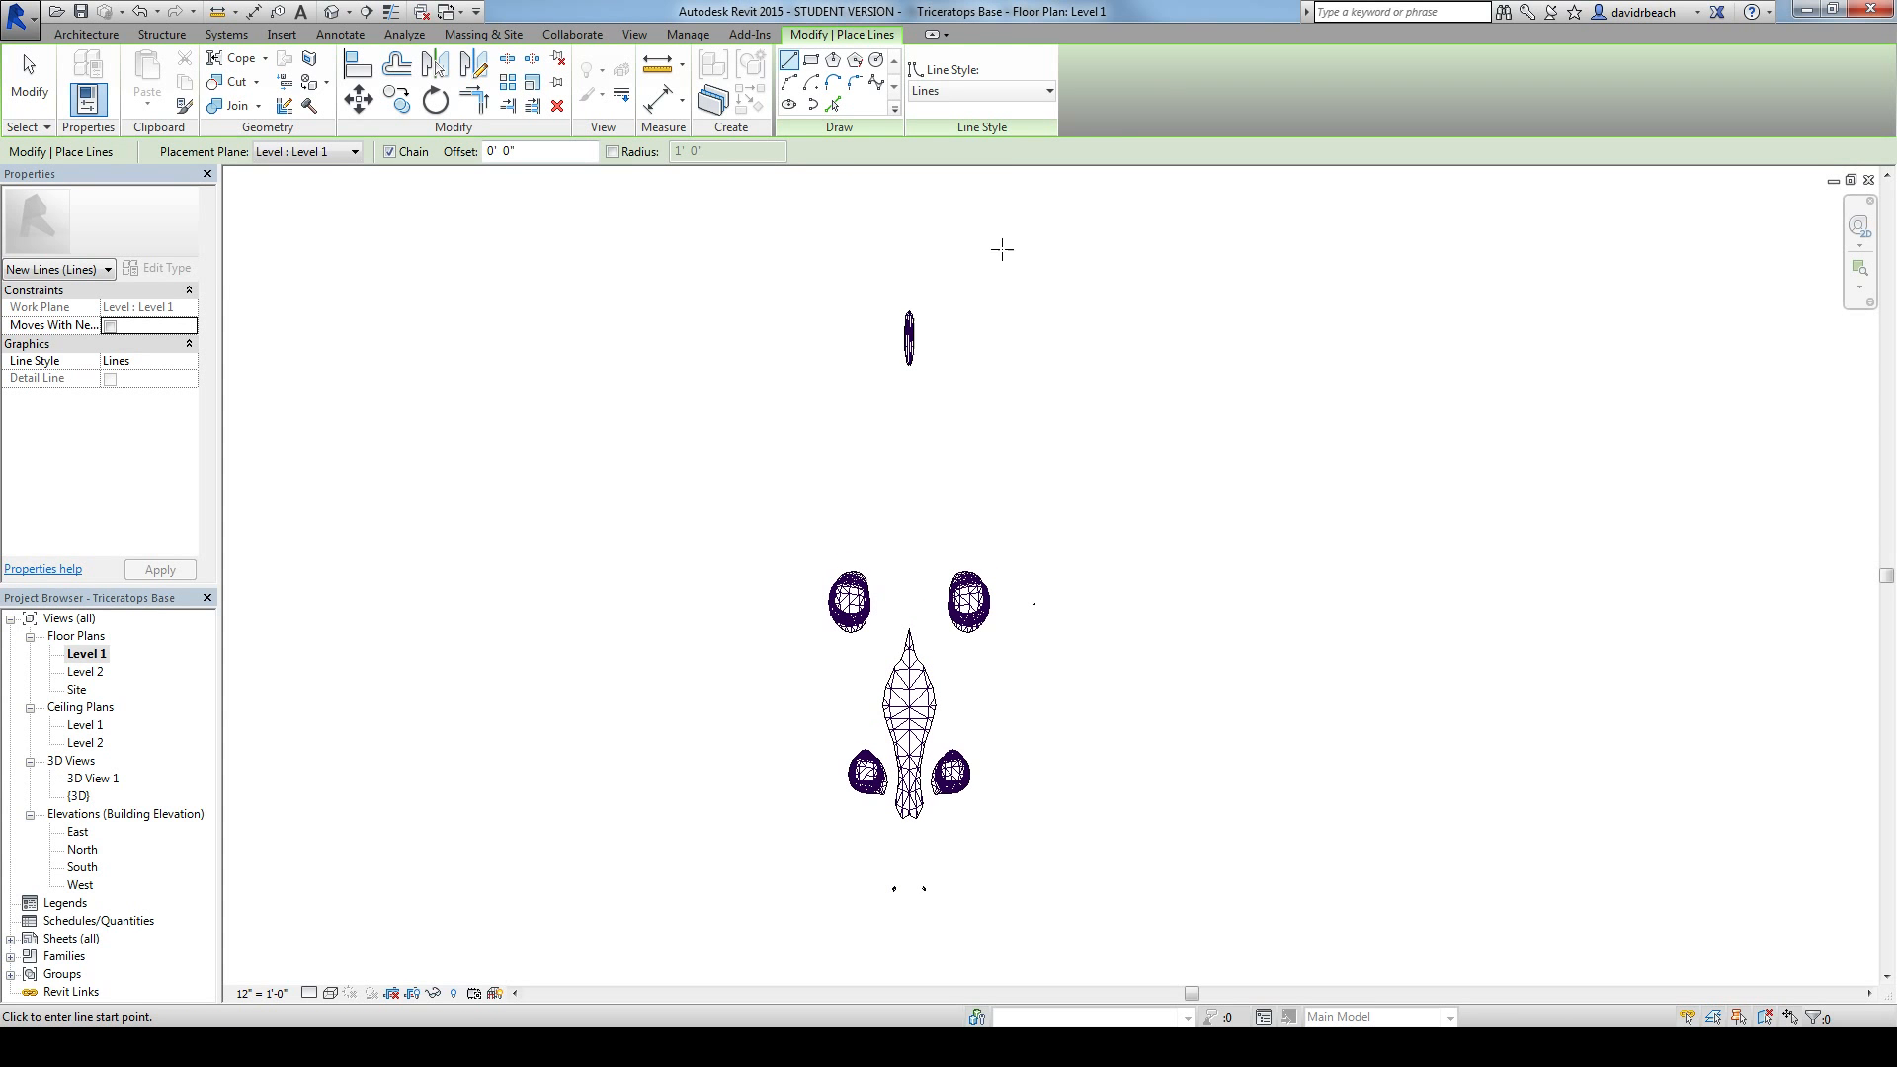
# Step: Open the Site floor plan and bring the whole placed triceratops into view from above
pyautogui.doubleClick(75, 690)
pyautogui.moveTo(995, 431); pyautogui.dragTo(880, 696, button='middle')
pyautogui.scroll(2, 955, 531)
pyautogui.scroll(1, 955, 539)
pyautogui.moveTo(928, 575)
pyautogui.mouseDown()
pyautogui.moveTo(948, 489)
pyautogui.moveTo(1115, 168)
pyautogui.mouseUp()
pyautogui.click(1148, 450)
pyautogui.moveTo(1081, 488); pyautogui.dragTo(1216, 547, button='middle')
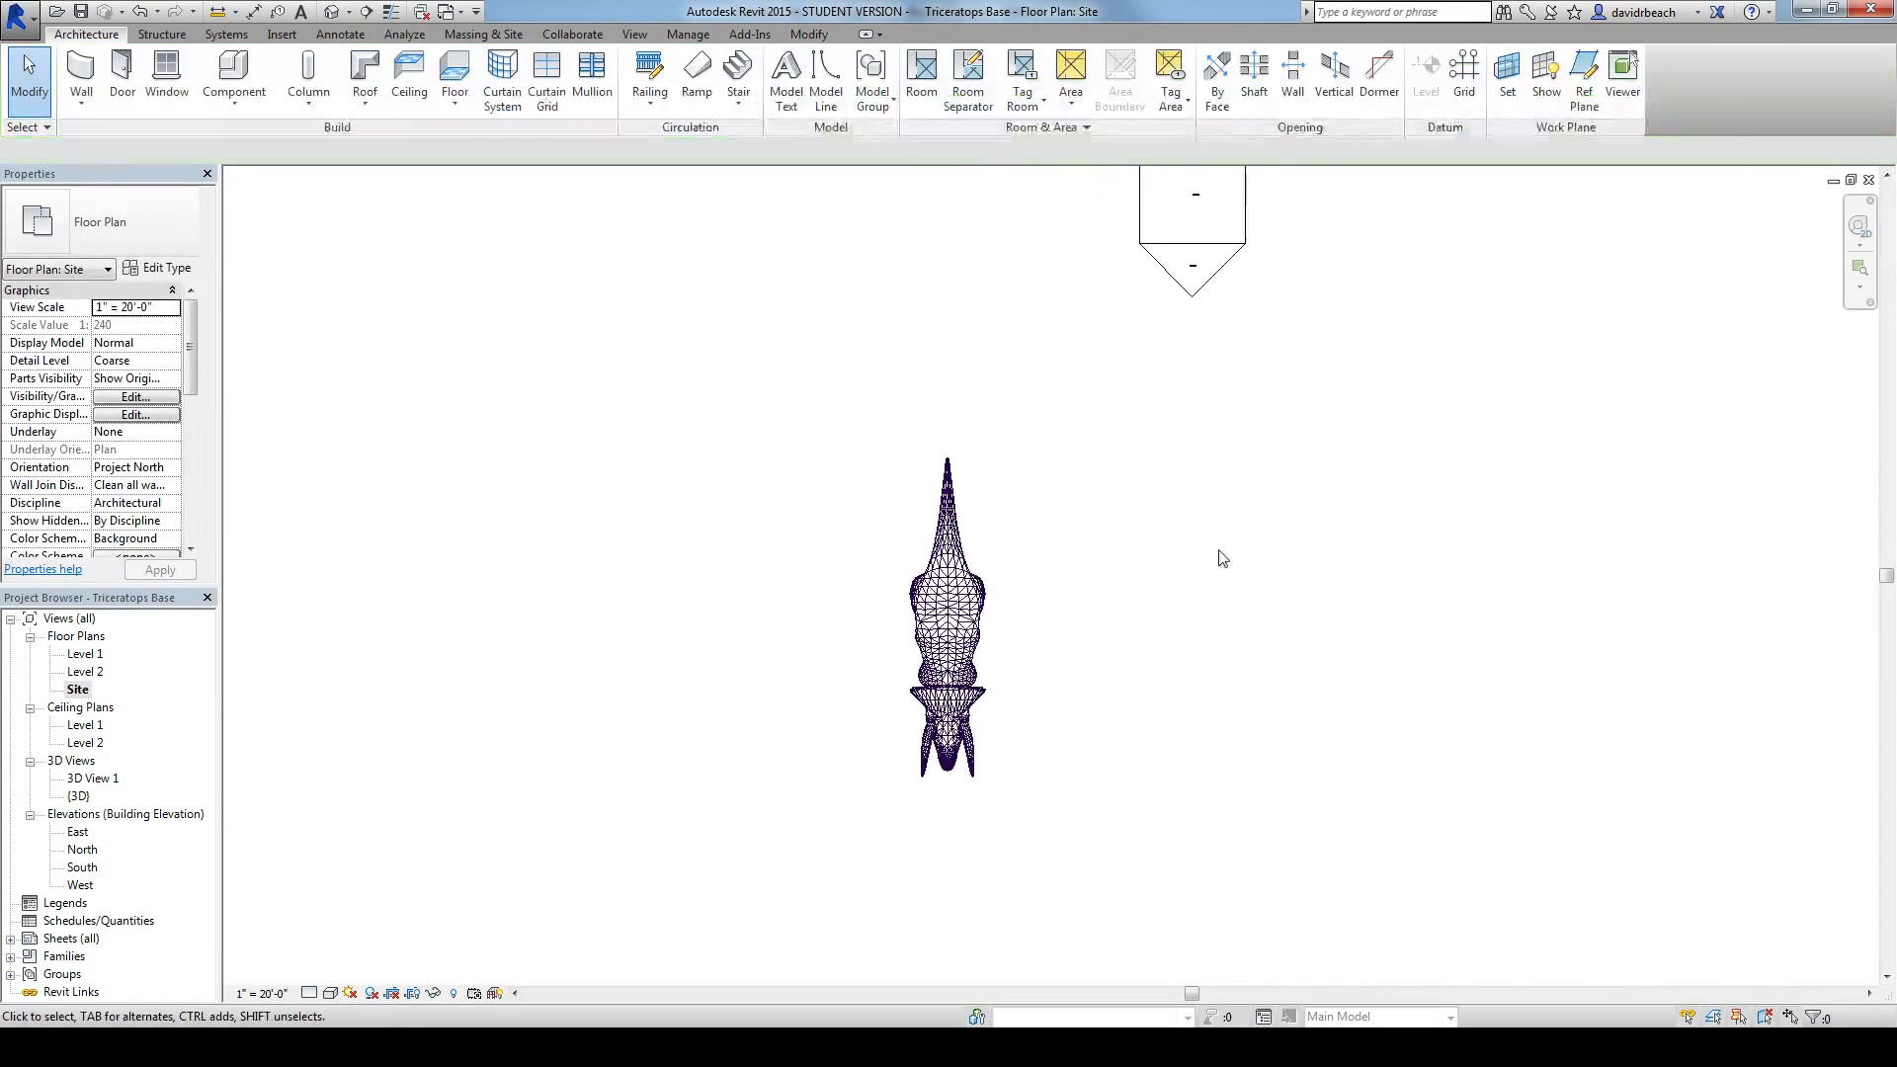
pyautogui.scroll(1, 1092, 573)
pyautogui.moveTo(1123, 589); pyautogui.dragTo(1195, 580, button='middle')
pyautogui.moveTo(953, 554); pyautogui.dragTo(983, 545, button='middle')
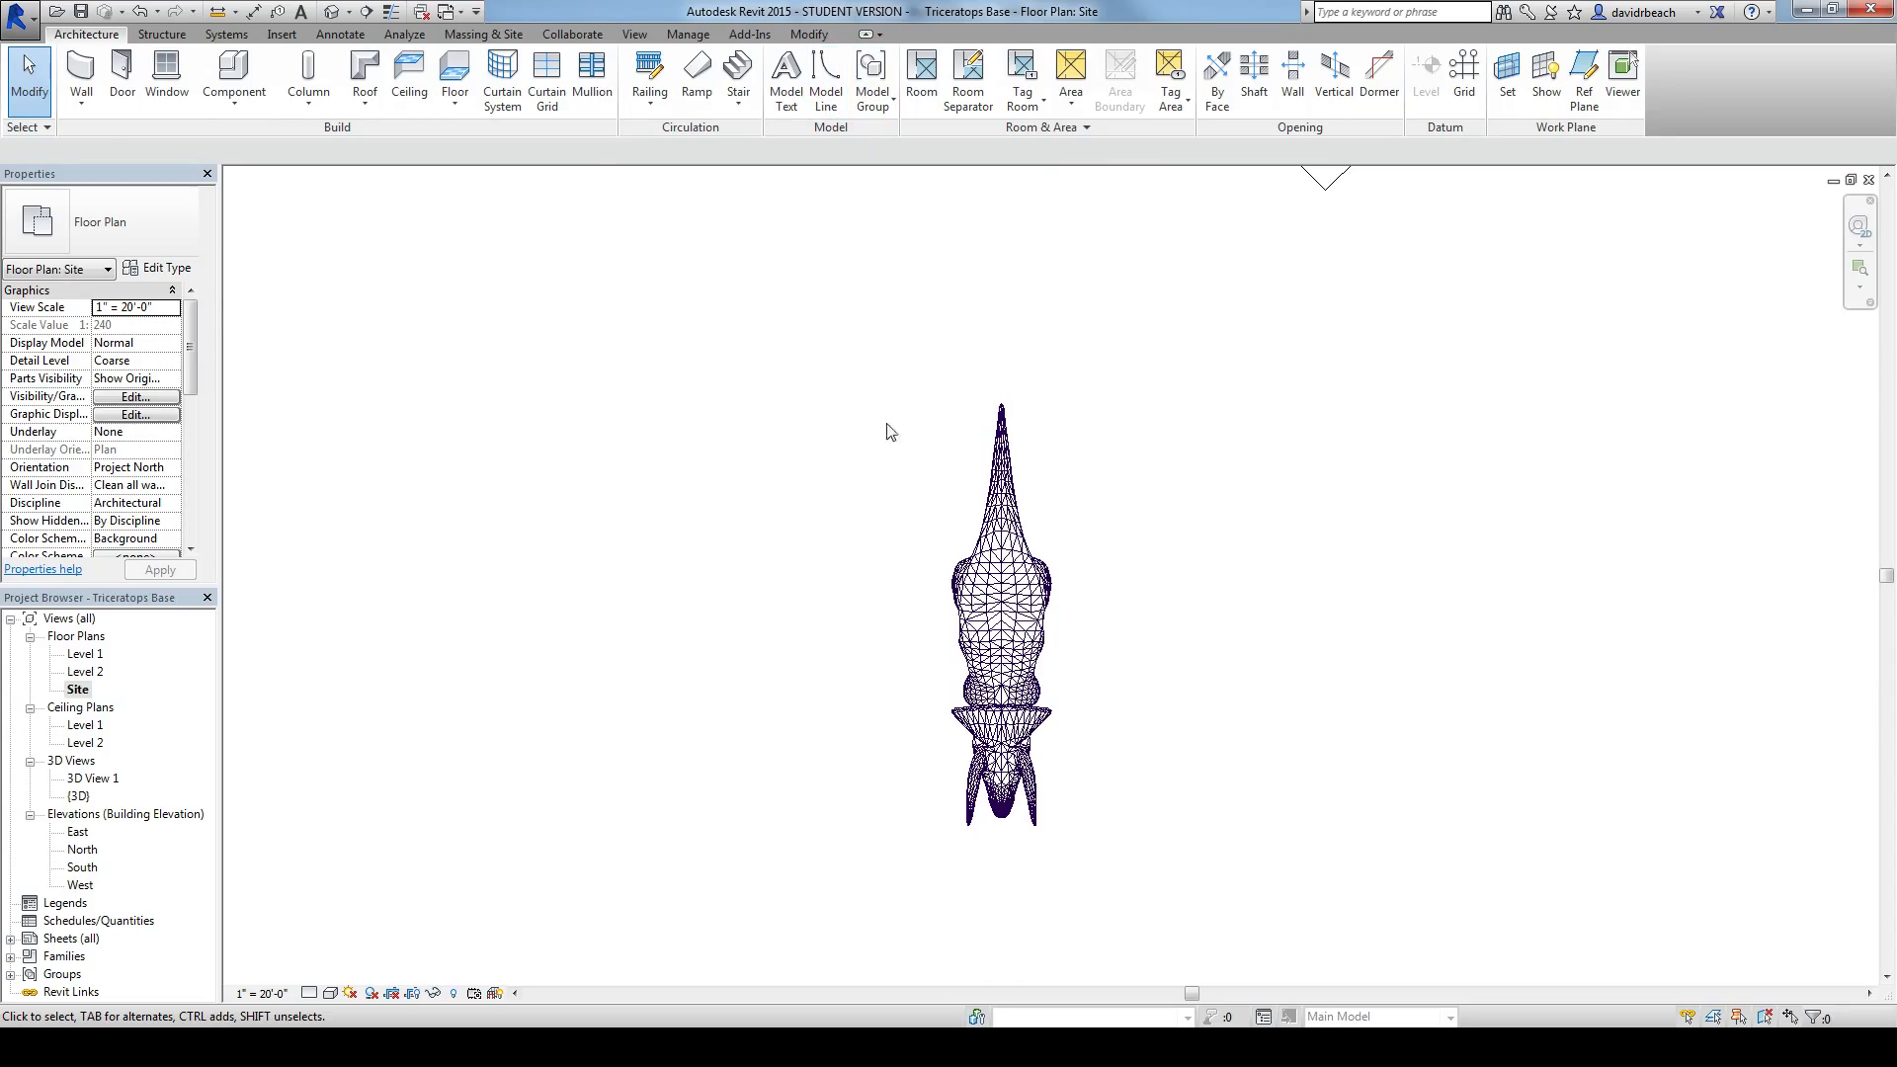
# Step: Start a chained model line outline on Level 1 with a horizontal segment just beyond the triceratops's tail tip
pyautogui.click(826, 79)
pyautogui.scroll(1, 1086, 415)
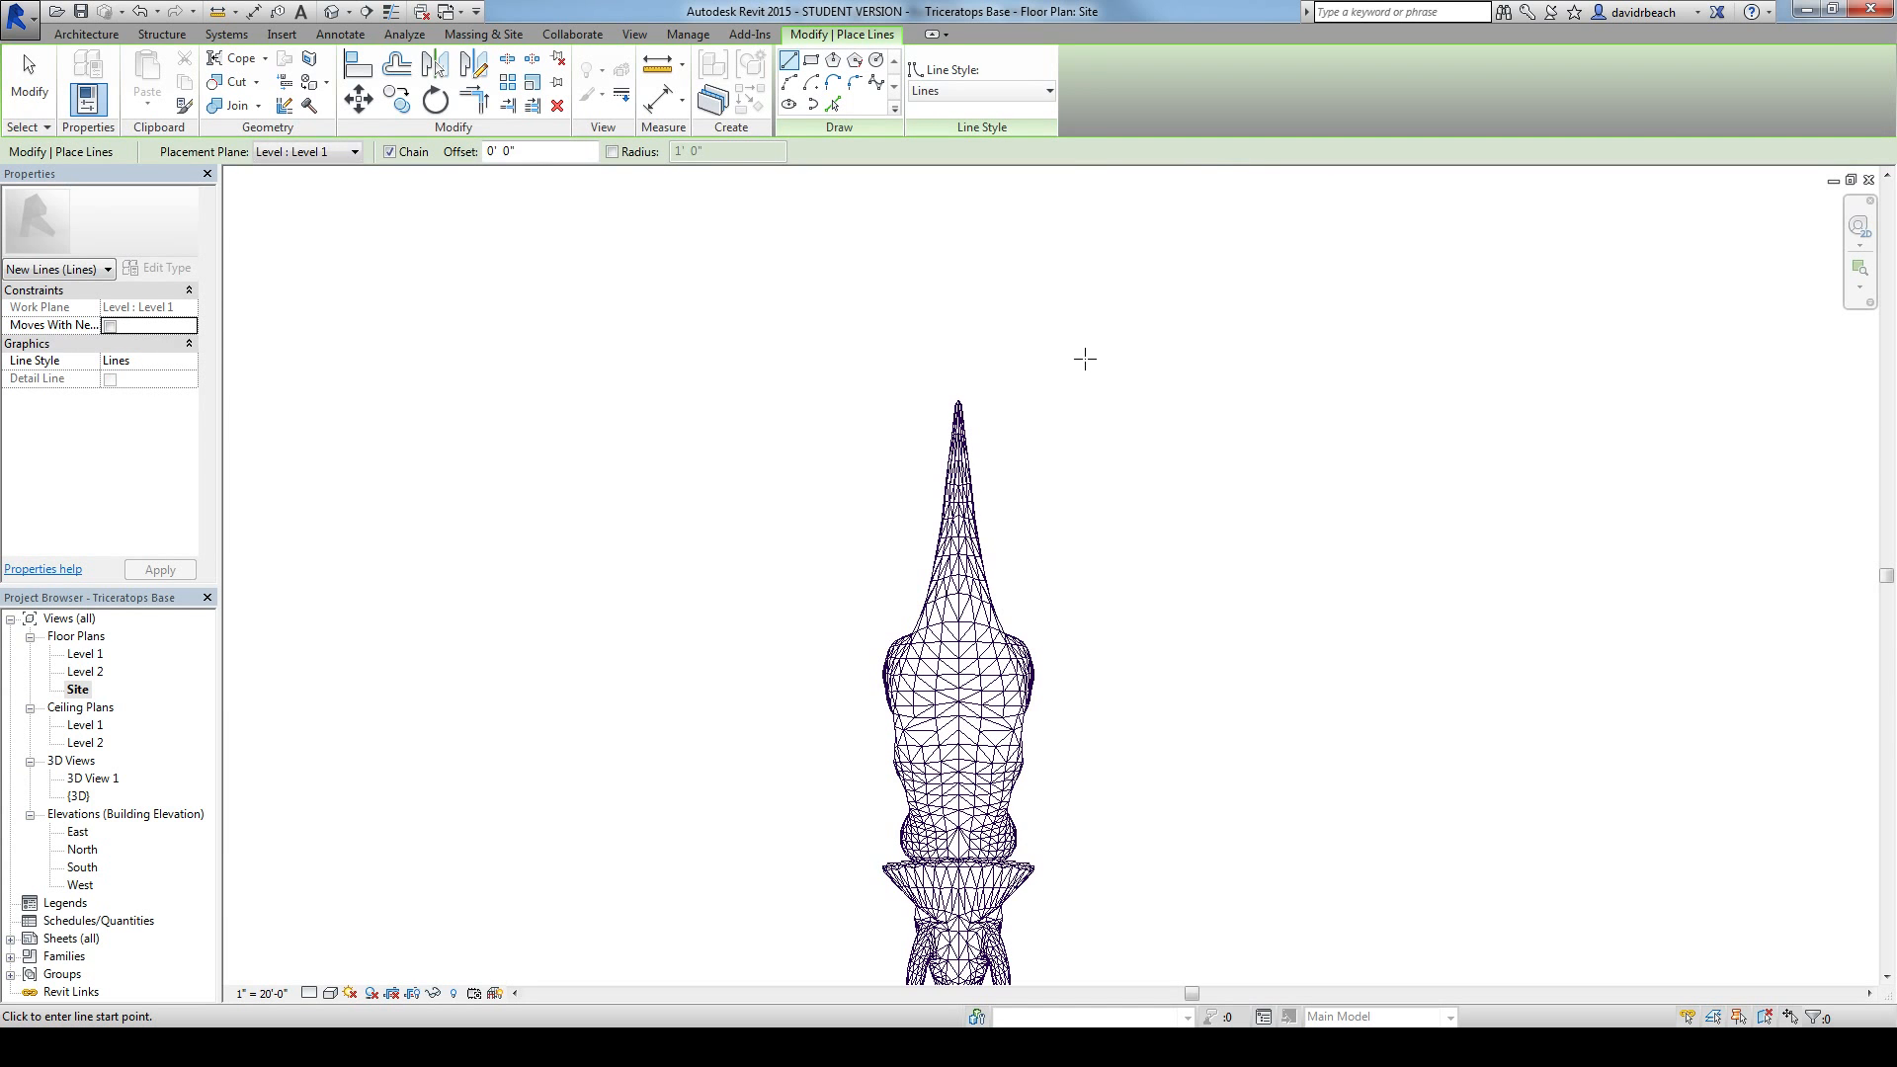
pyautogui.click(86, 34)
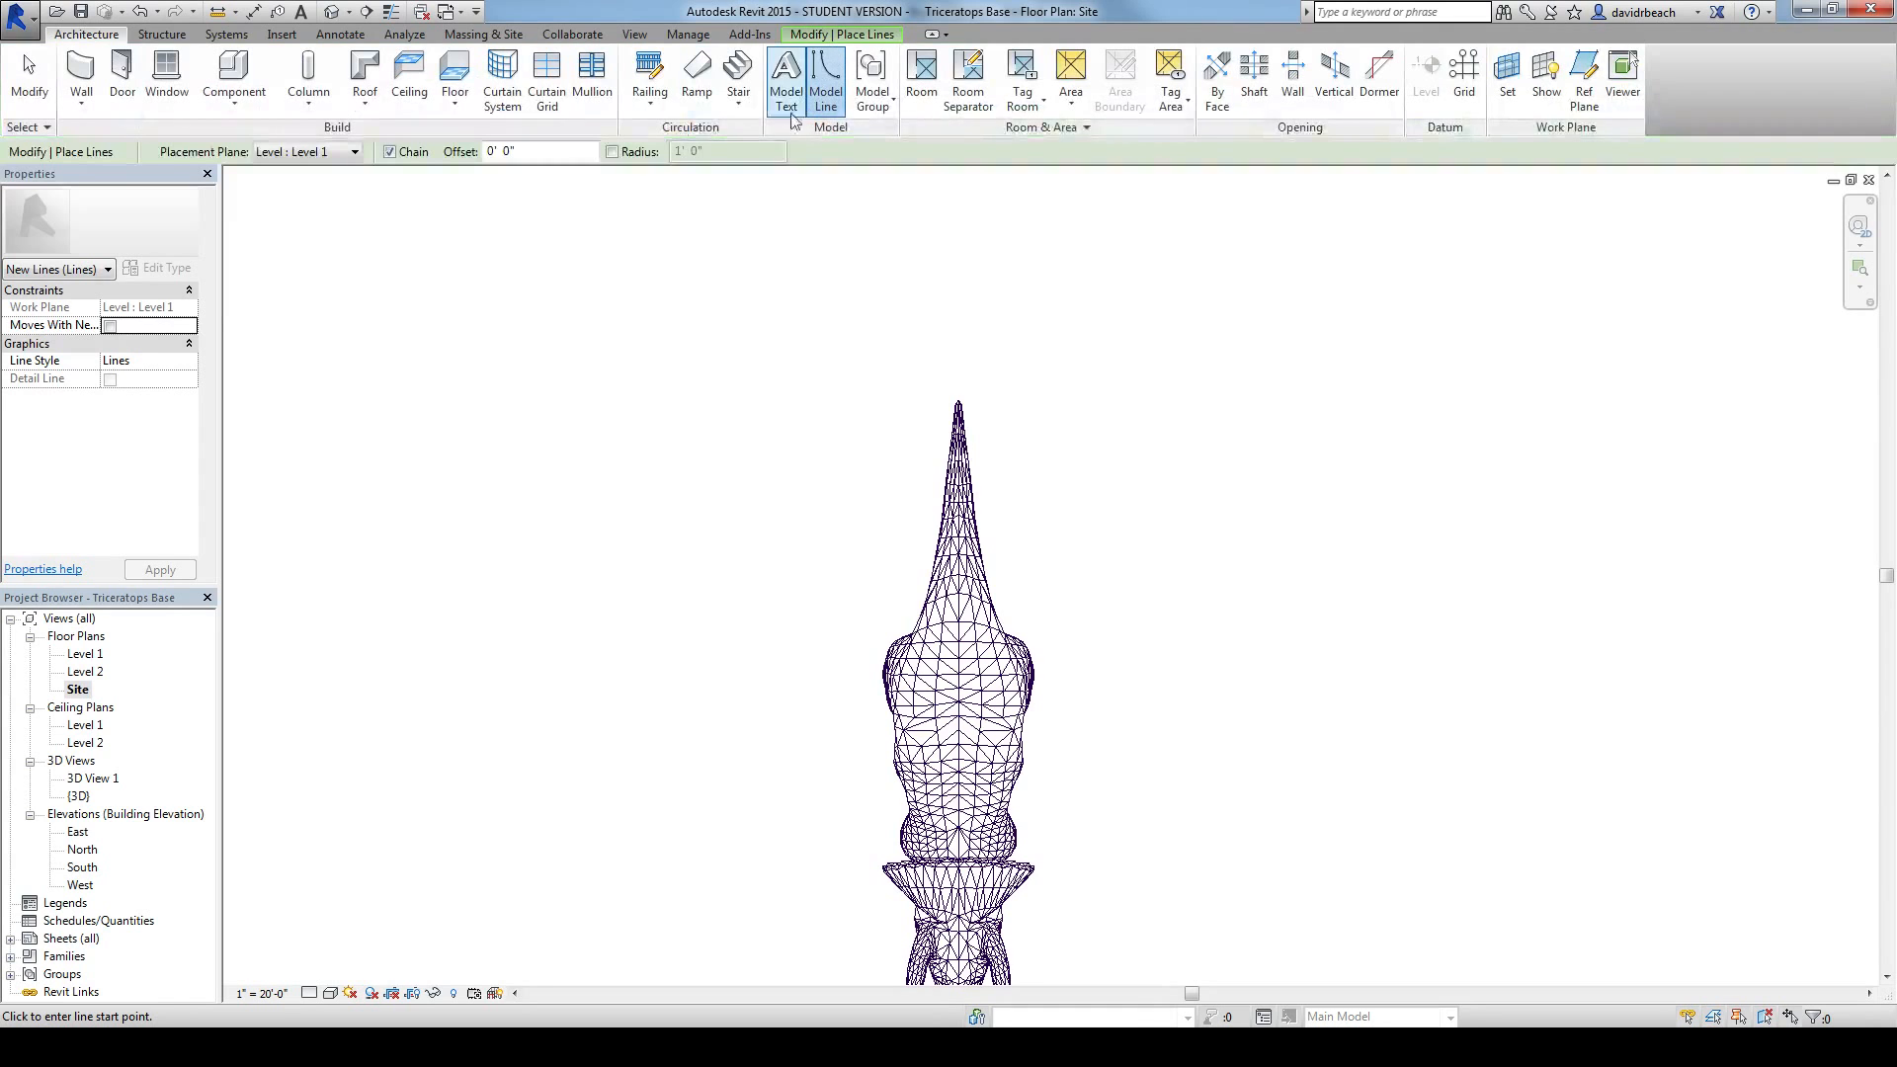
pyautogui.click(1066, 395)
pyautogui.click(895, 395)
# Step: Continue the model line outline along one flank of the triceratops and diagonally across its snout
pyautogui.scroll(-2, 804, 637)
pyautogui.moveTo(804, 640); pyautogui.dragTo(951, 401, button='middle')
pyautogui.scroll(3, 951, 400)
pyautogui.click(935, 421)
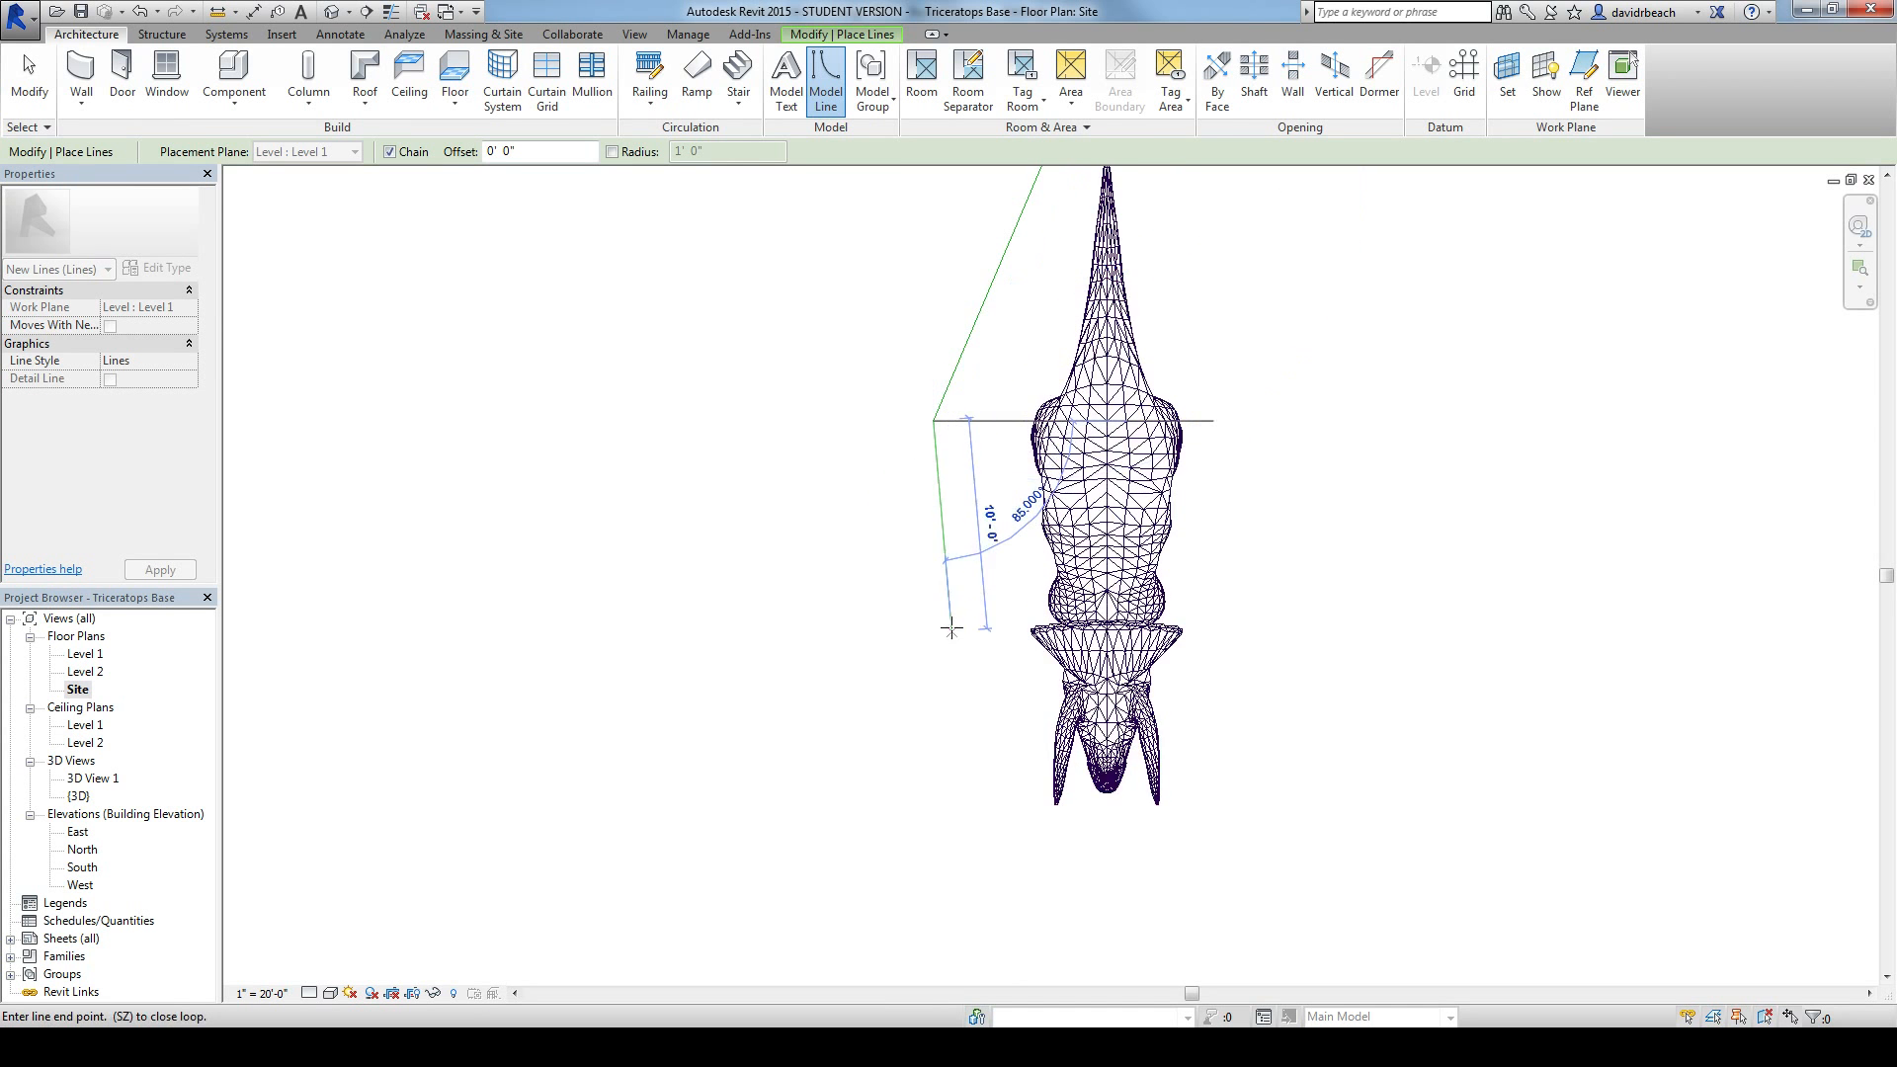
pyautogui.moveTo(956, 542); pyautogui.dragTo(916, 414, button='middle')
pyautogui.click(946, 504)
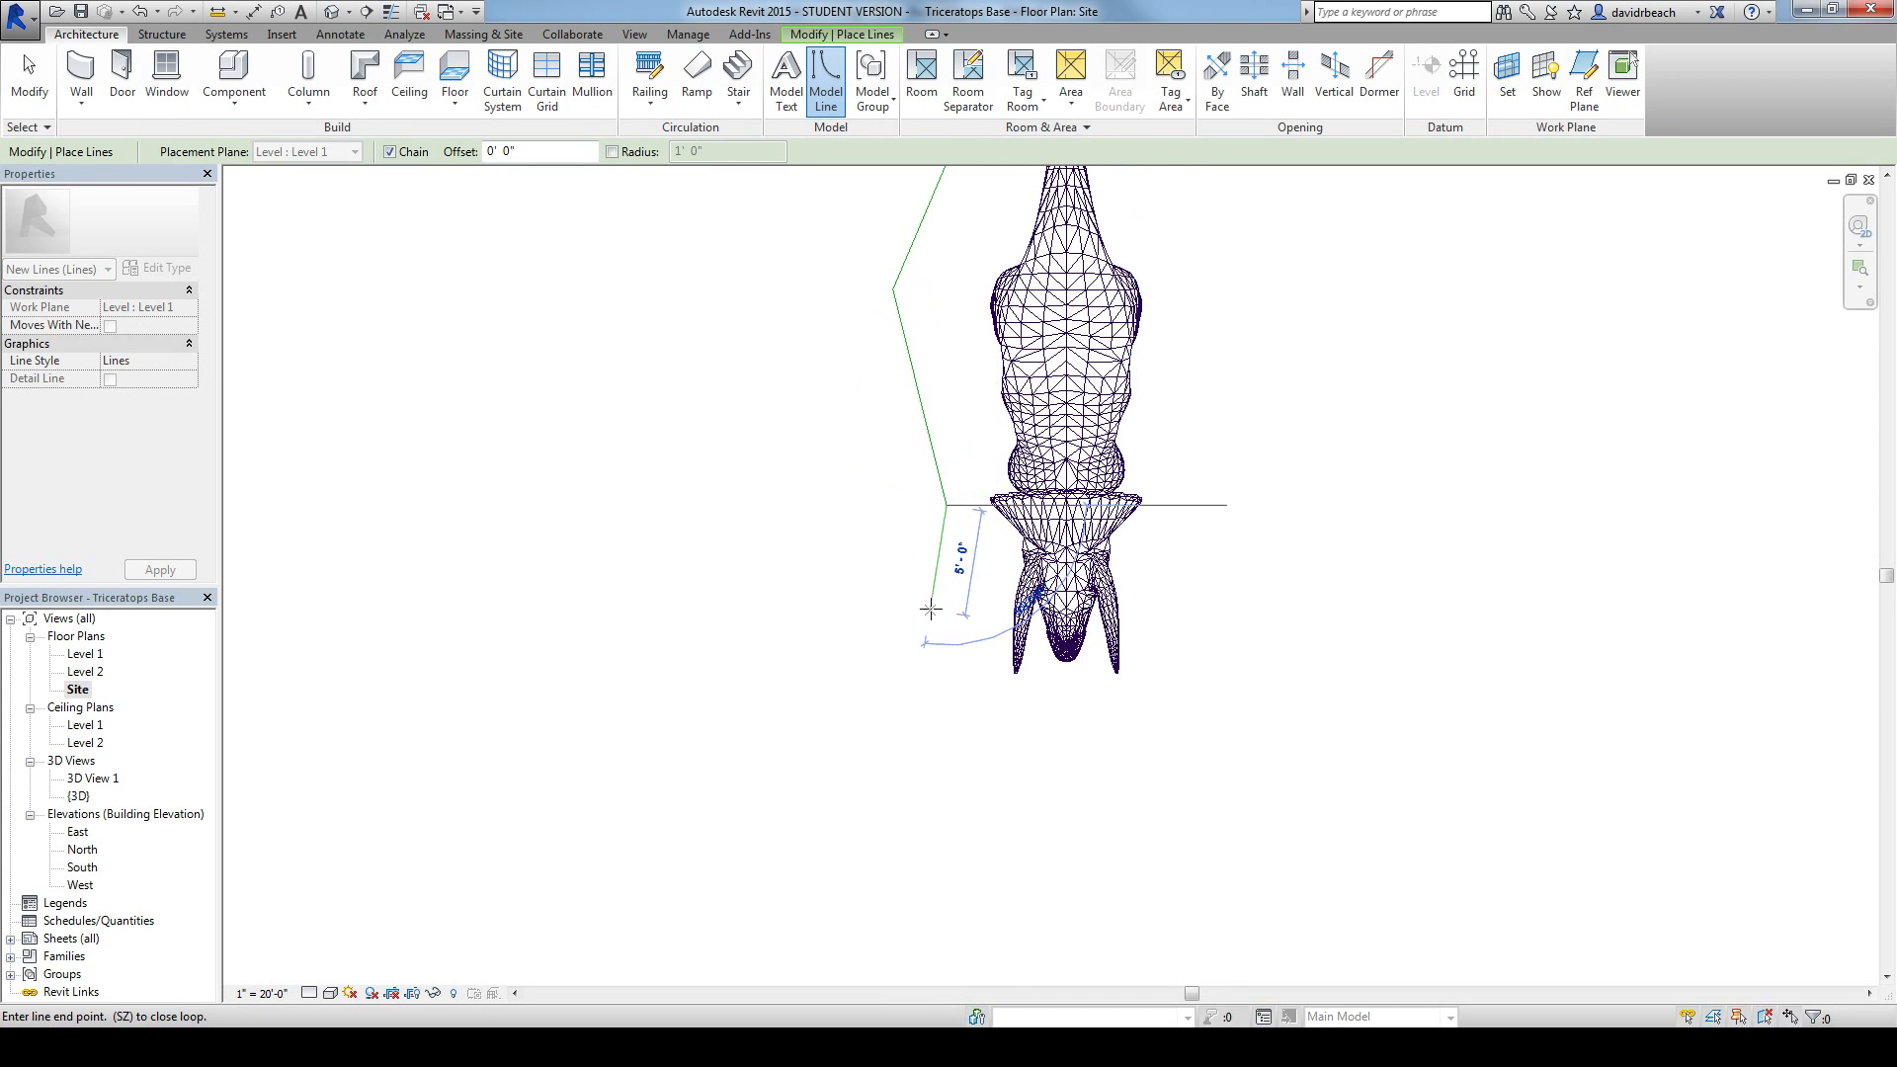
pyautogui.click(946, 599)
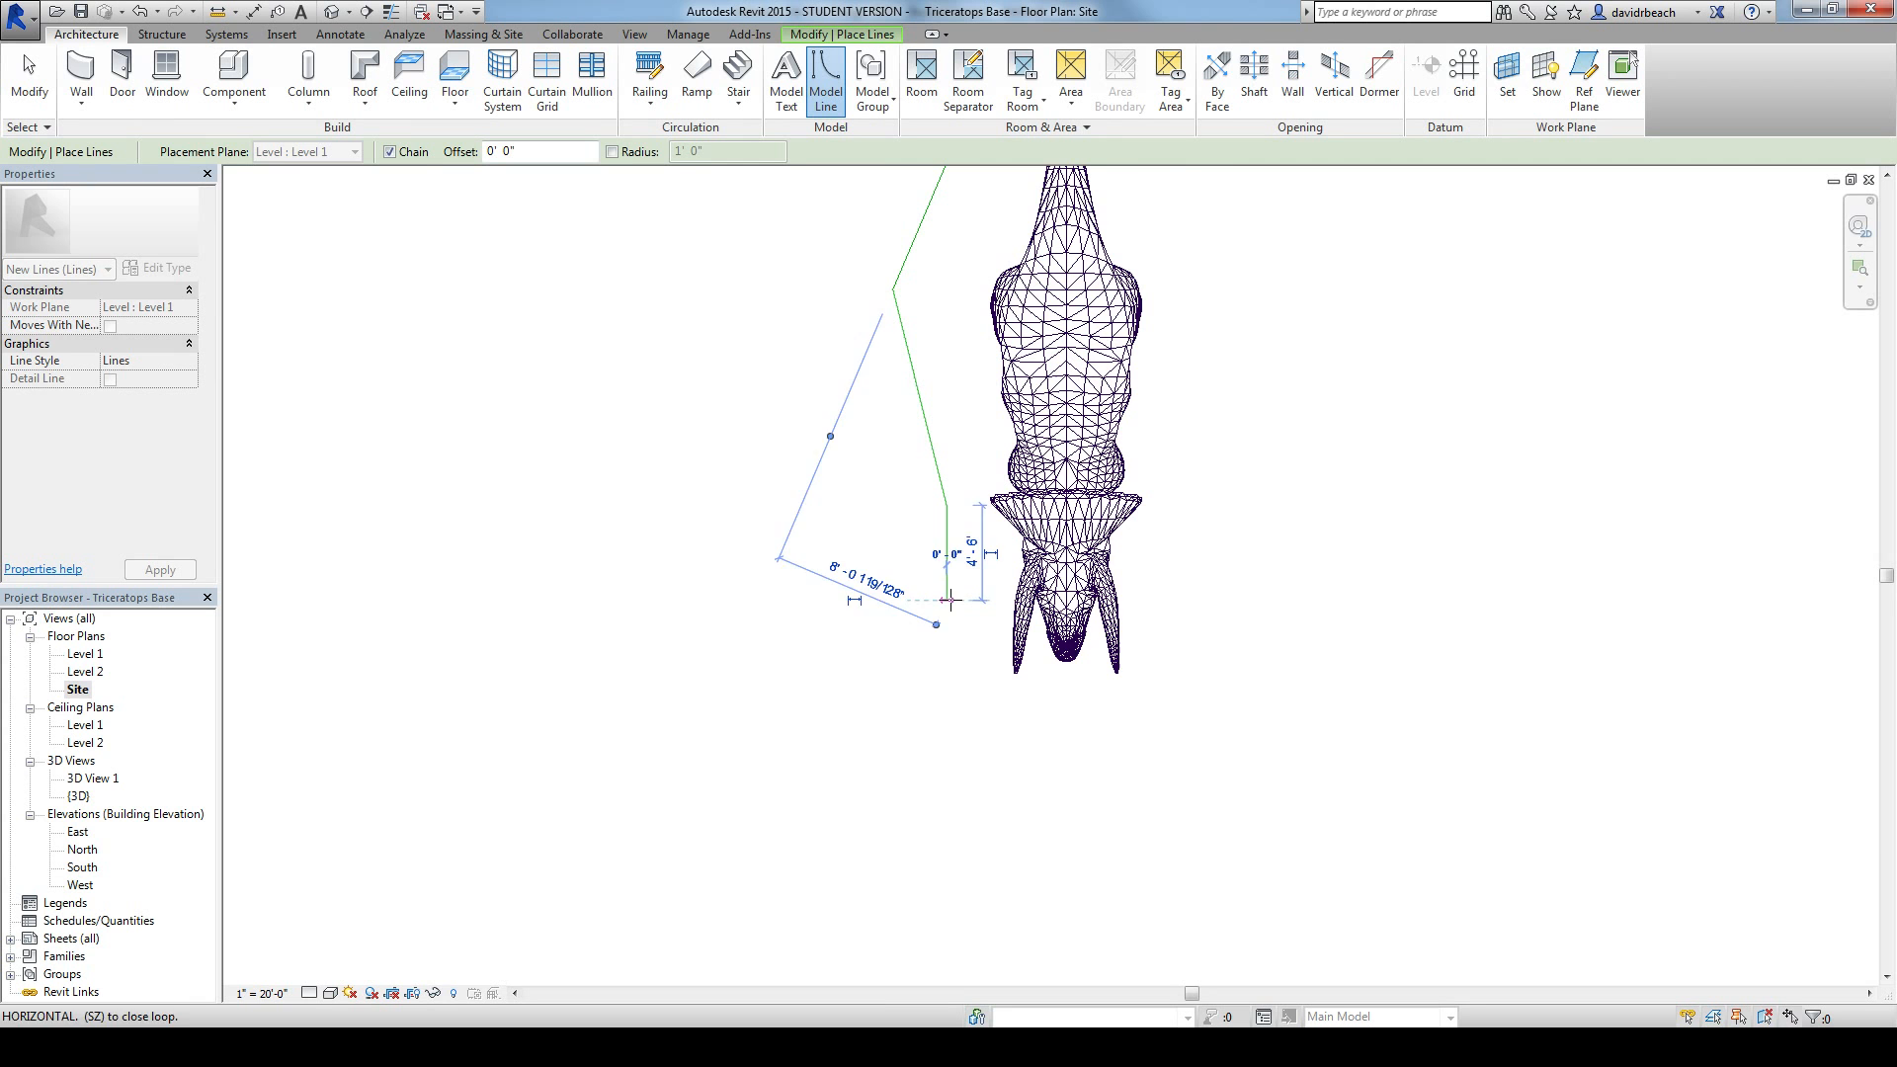
pyautogui.click(1159, 689)
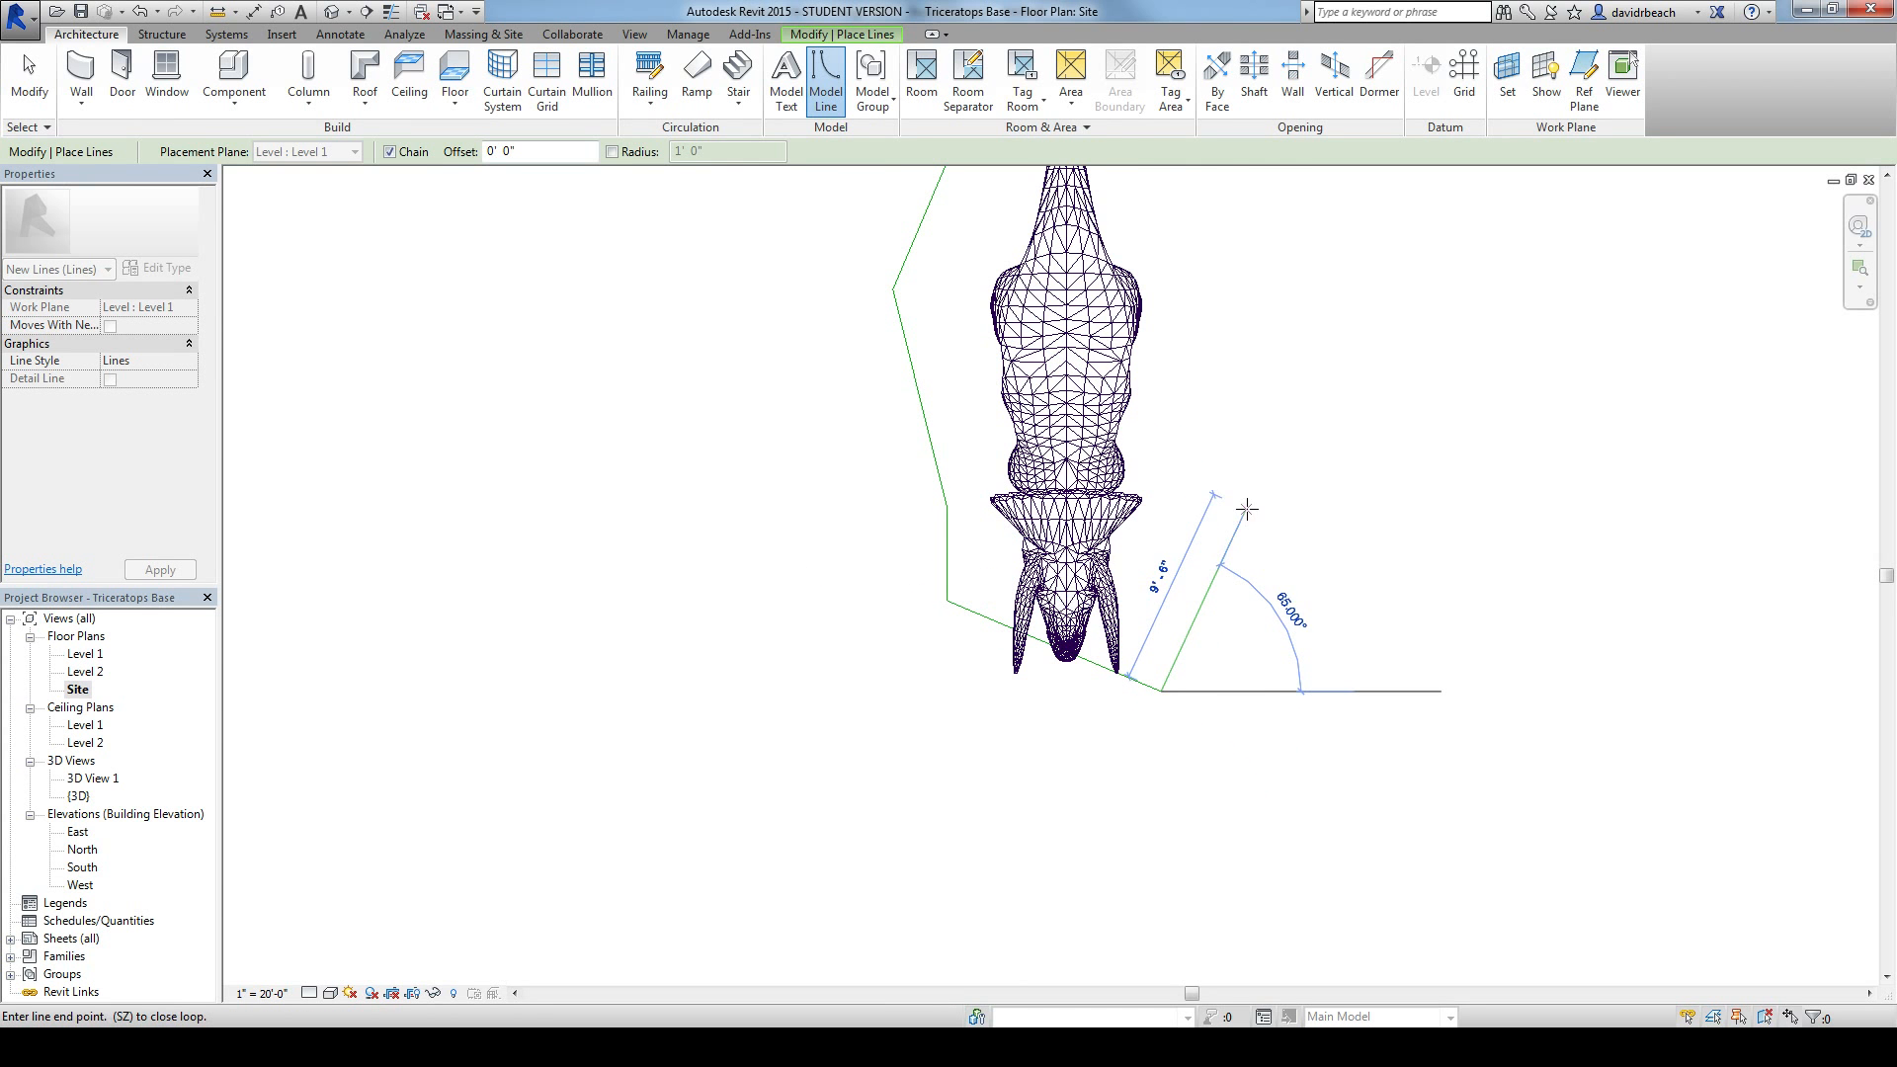
# Step: Bring the outline back along the opposite flank in angled segments and close it onto the segment beyond the tail tip
pyautogui.click(1238, 507)
pyautogui.scroll(4, 1221, 485)
pyautogui.click(1041, 392)
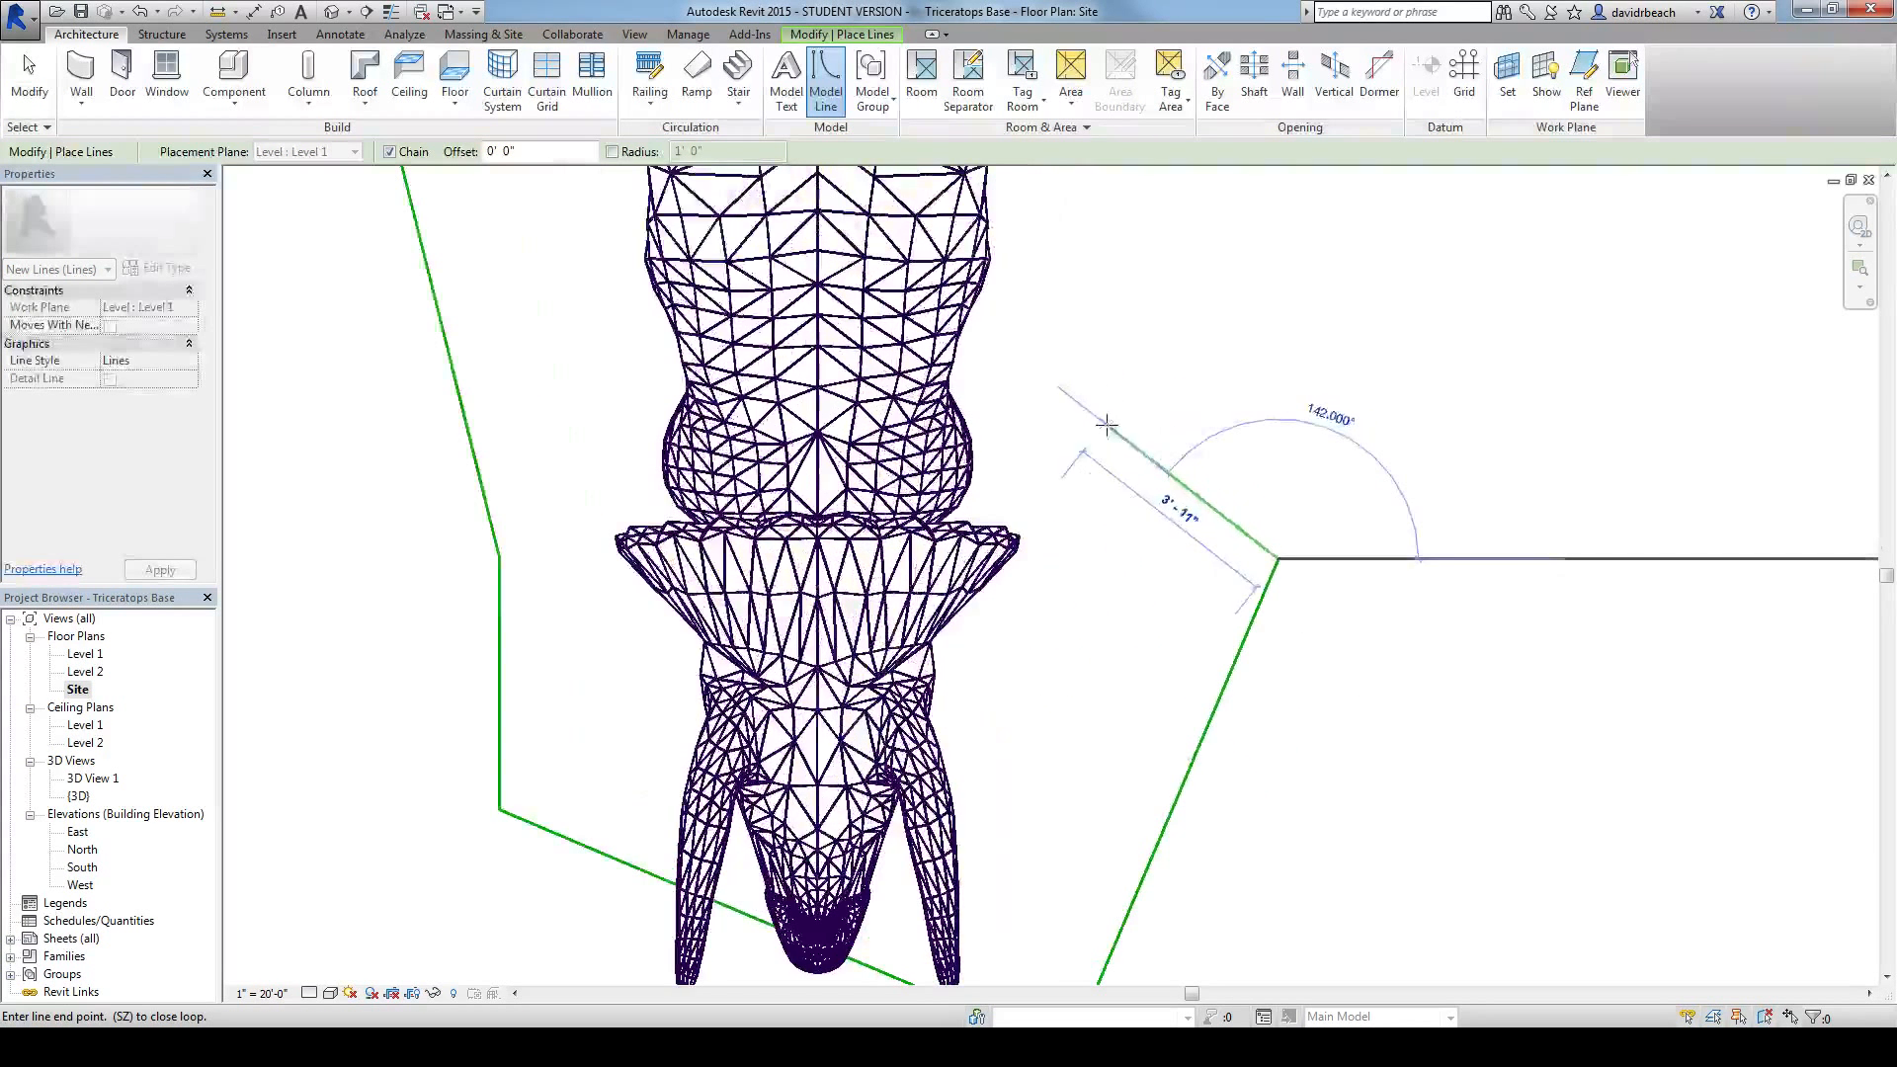
pyautogui.moveTo(1050, 346); pyautogui.dragTo(1030, 644, button='middle')
pyautogui.scroll(-1, 1038, 329)
pyautogui.moveTo(1039, 329); pyautogui.dragTo(1020, 504, button='middle')
pyautogui.click(1006, 459)
pyautogui.scroll(-3, 1083, 346)
pyautogui.moveTo(1083, 346); pyautogui.dragTo(1028, 514, button='middle')
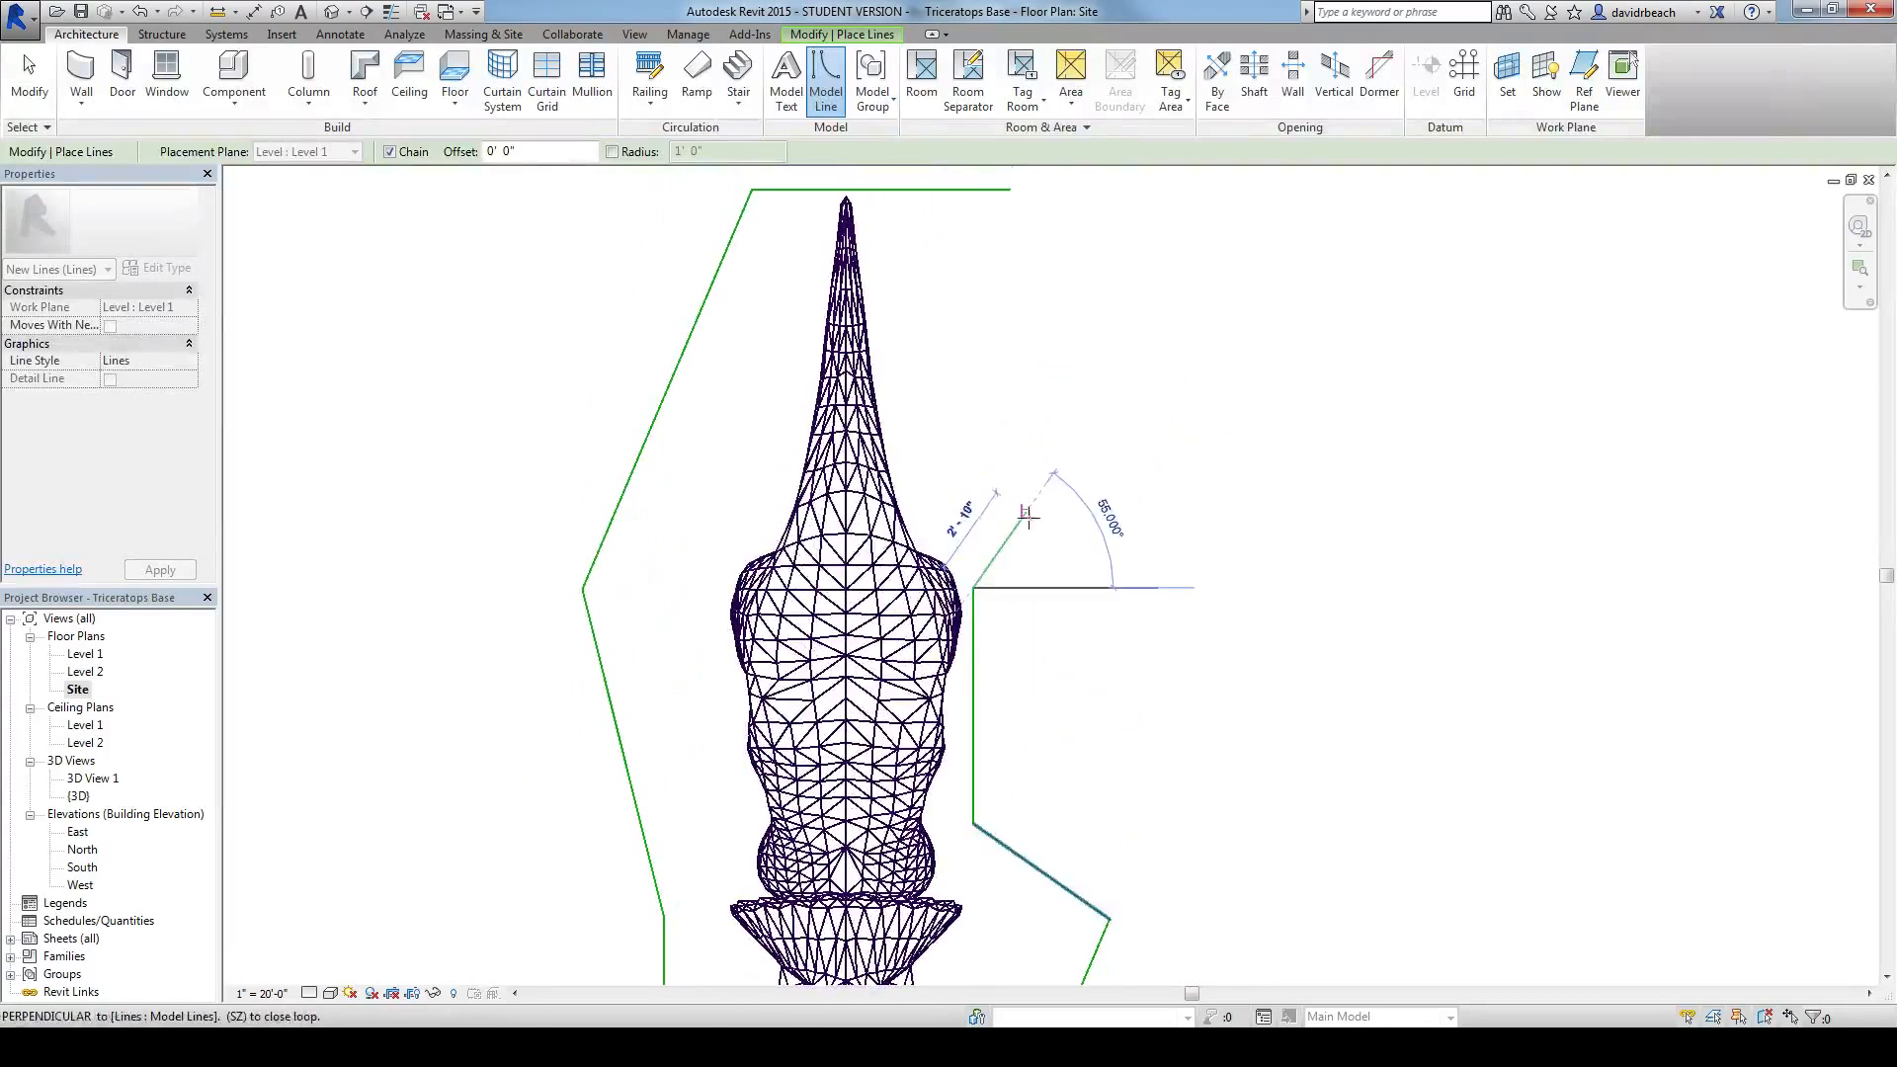
pyautogui.click(1051, 421)
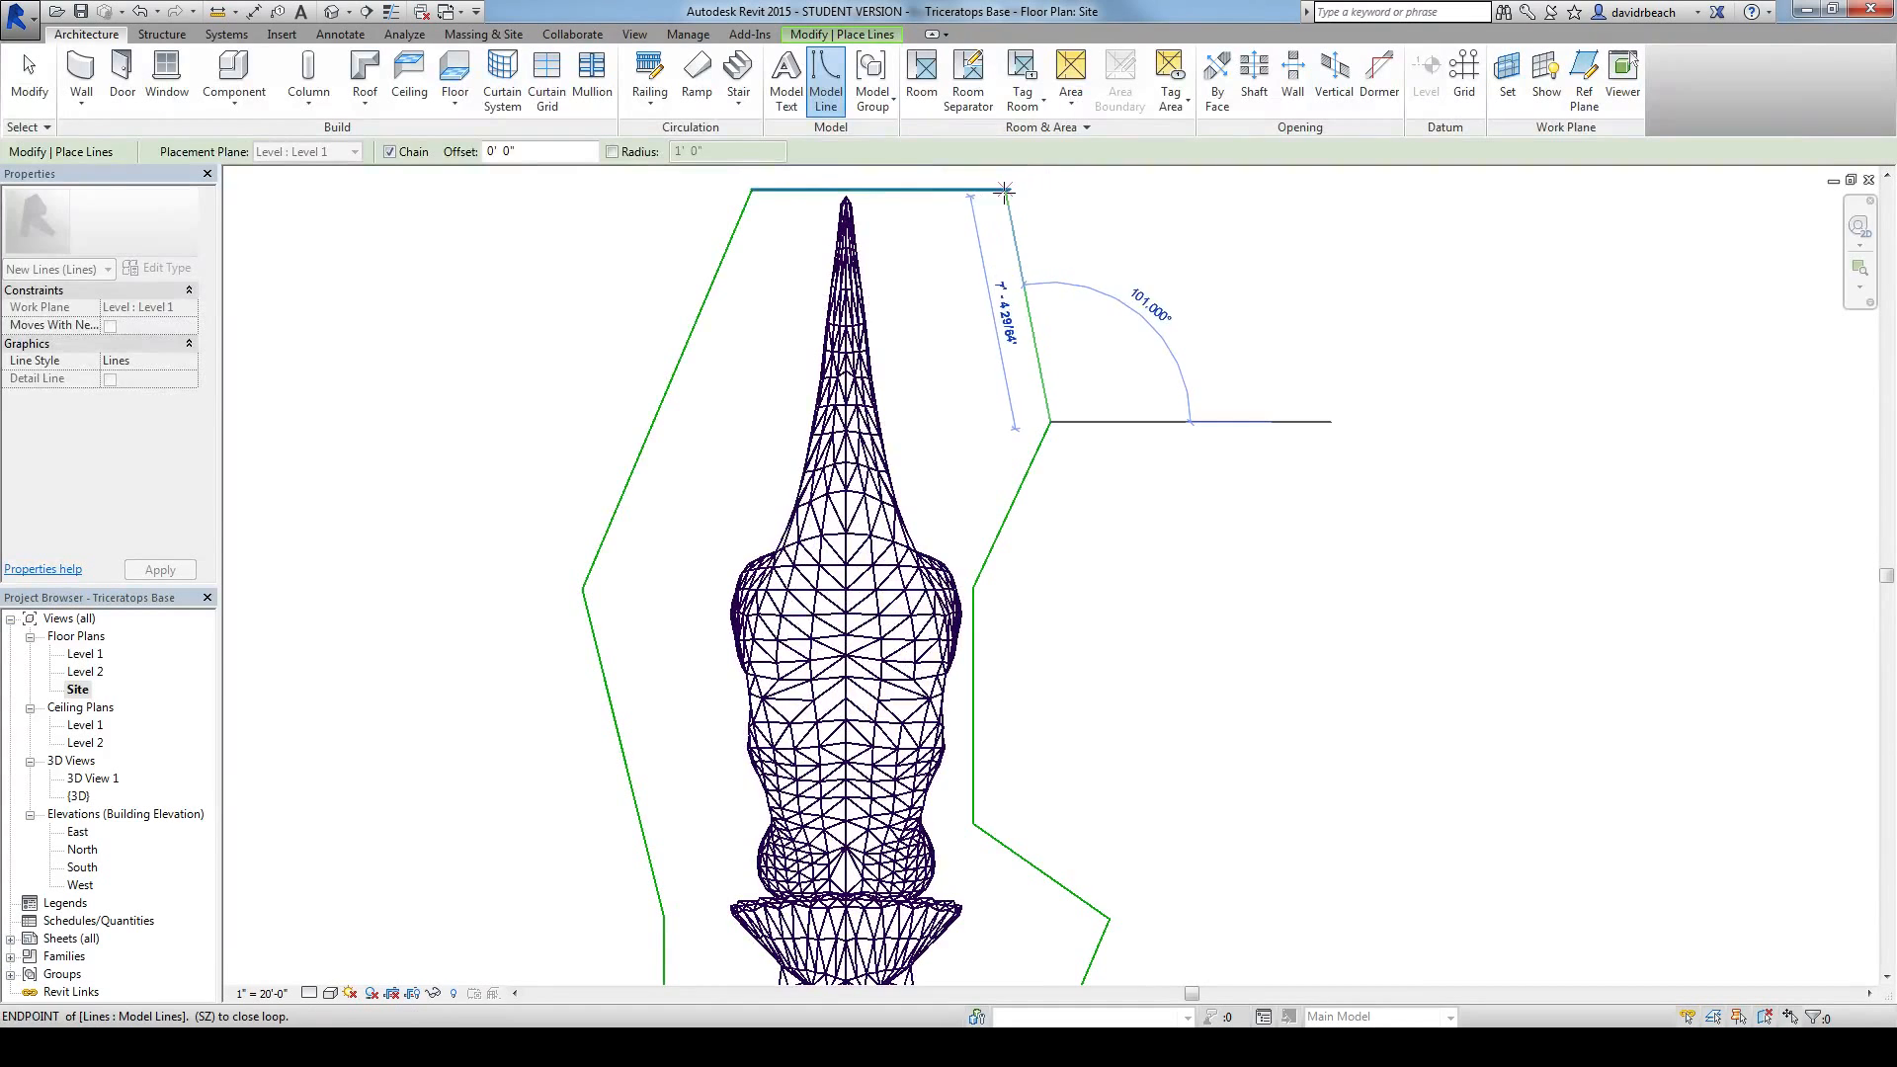
pyautogui.click(1008, 189)
pyautogui.press('Escape')
pyautogui.press('Escape')
# Step: Trim the overhanging horizontal line at the tail to a clean corner with the adjoining outline segment
pyautogui.moveTo(975, 312); pyautogui.dragTo(970, 365, button='middle')
pyautogui.scroll(3, 981, 272)
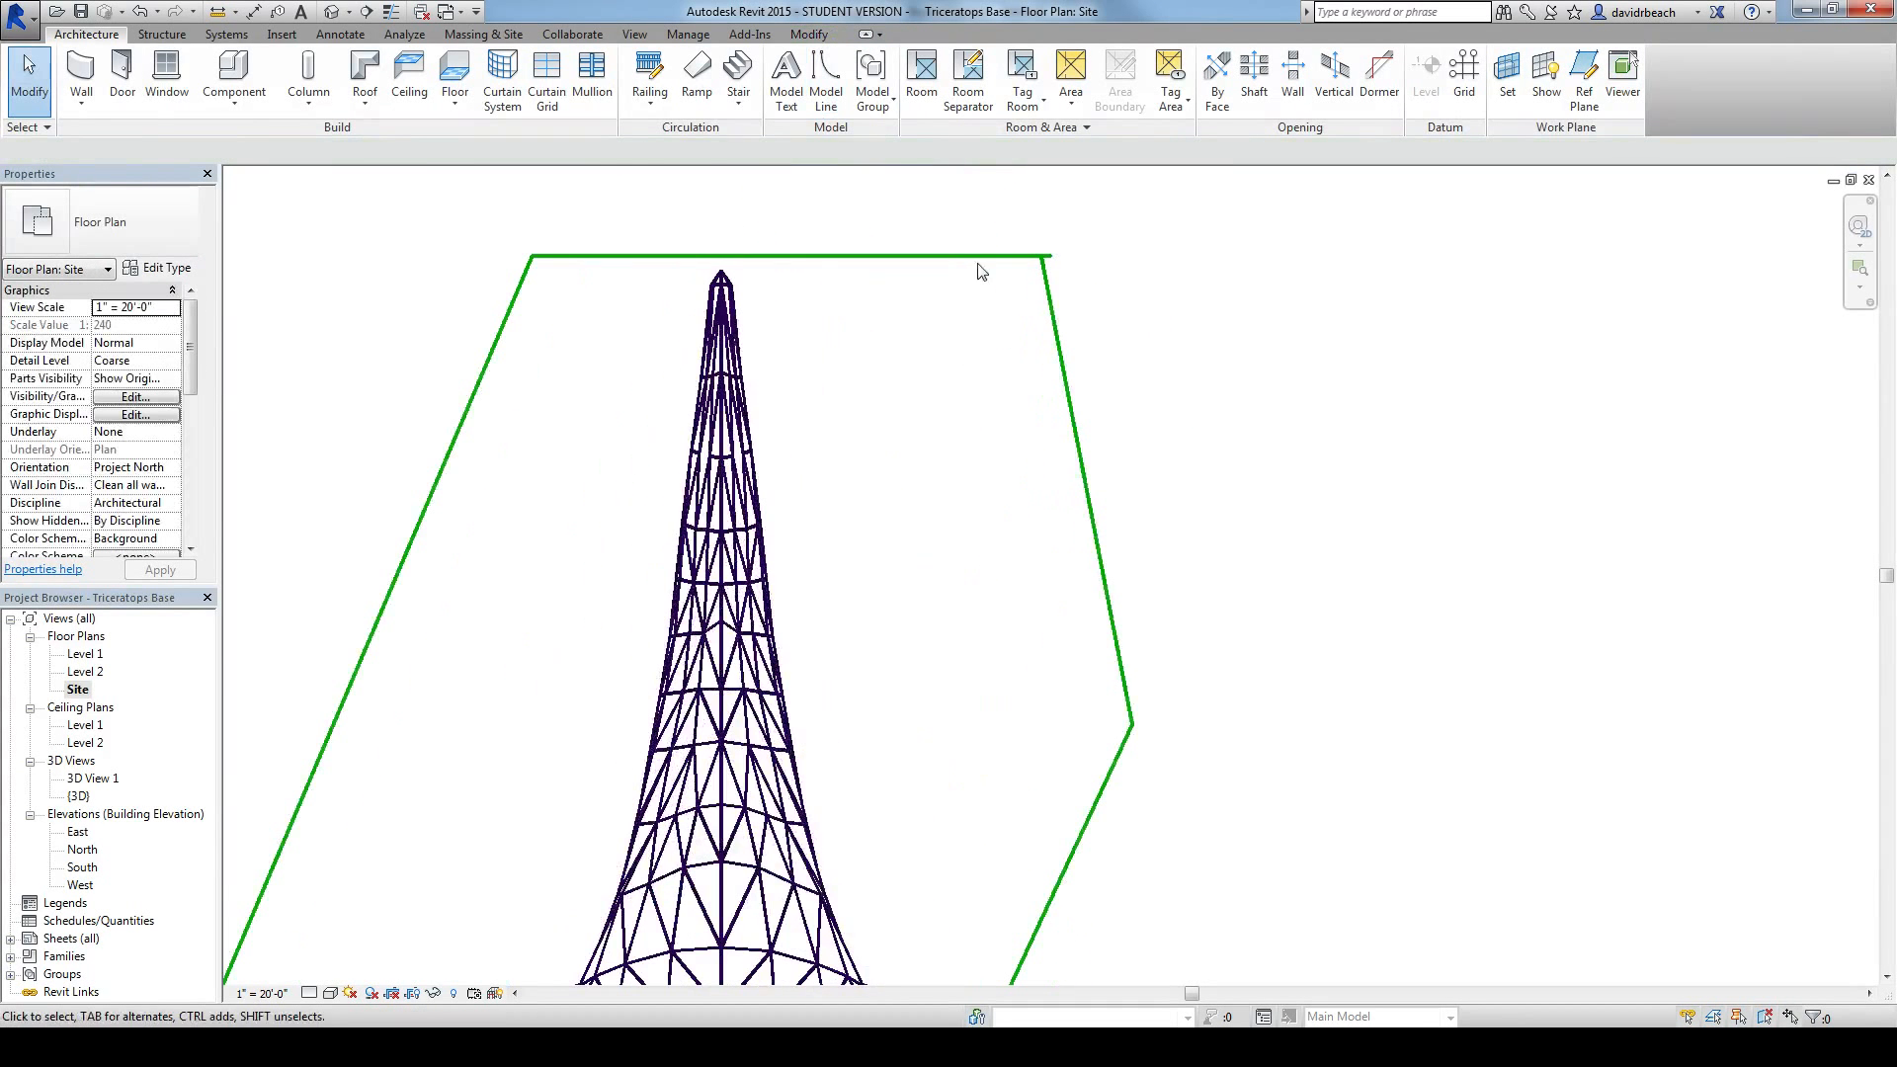
pyautogui.press('t')
pyautogui.press('r')
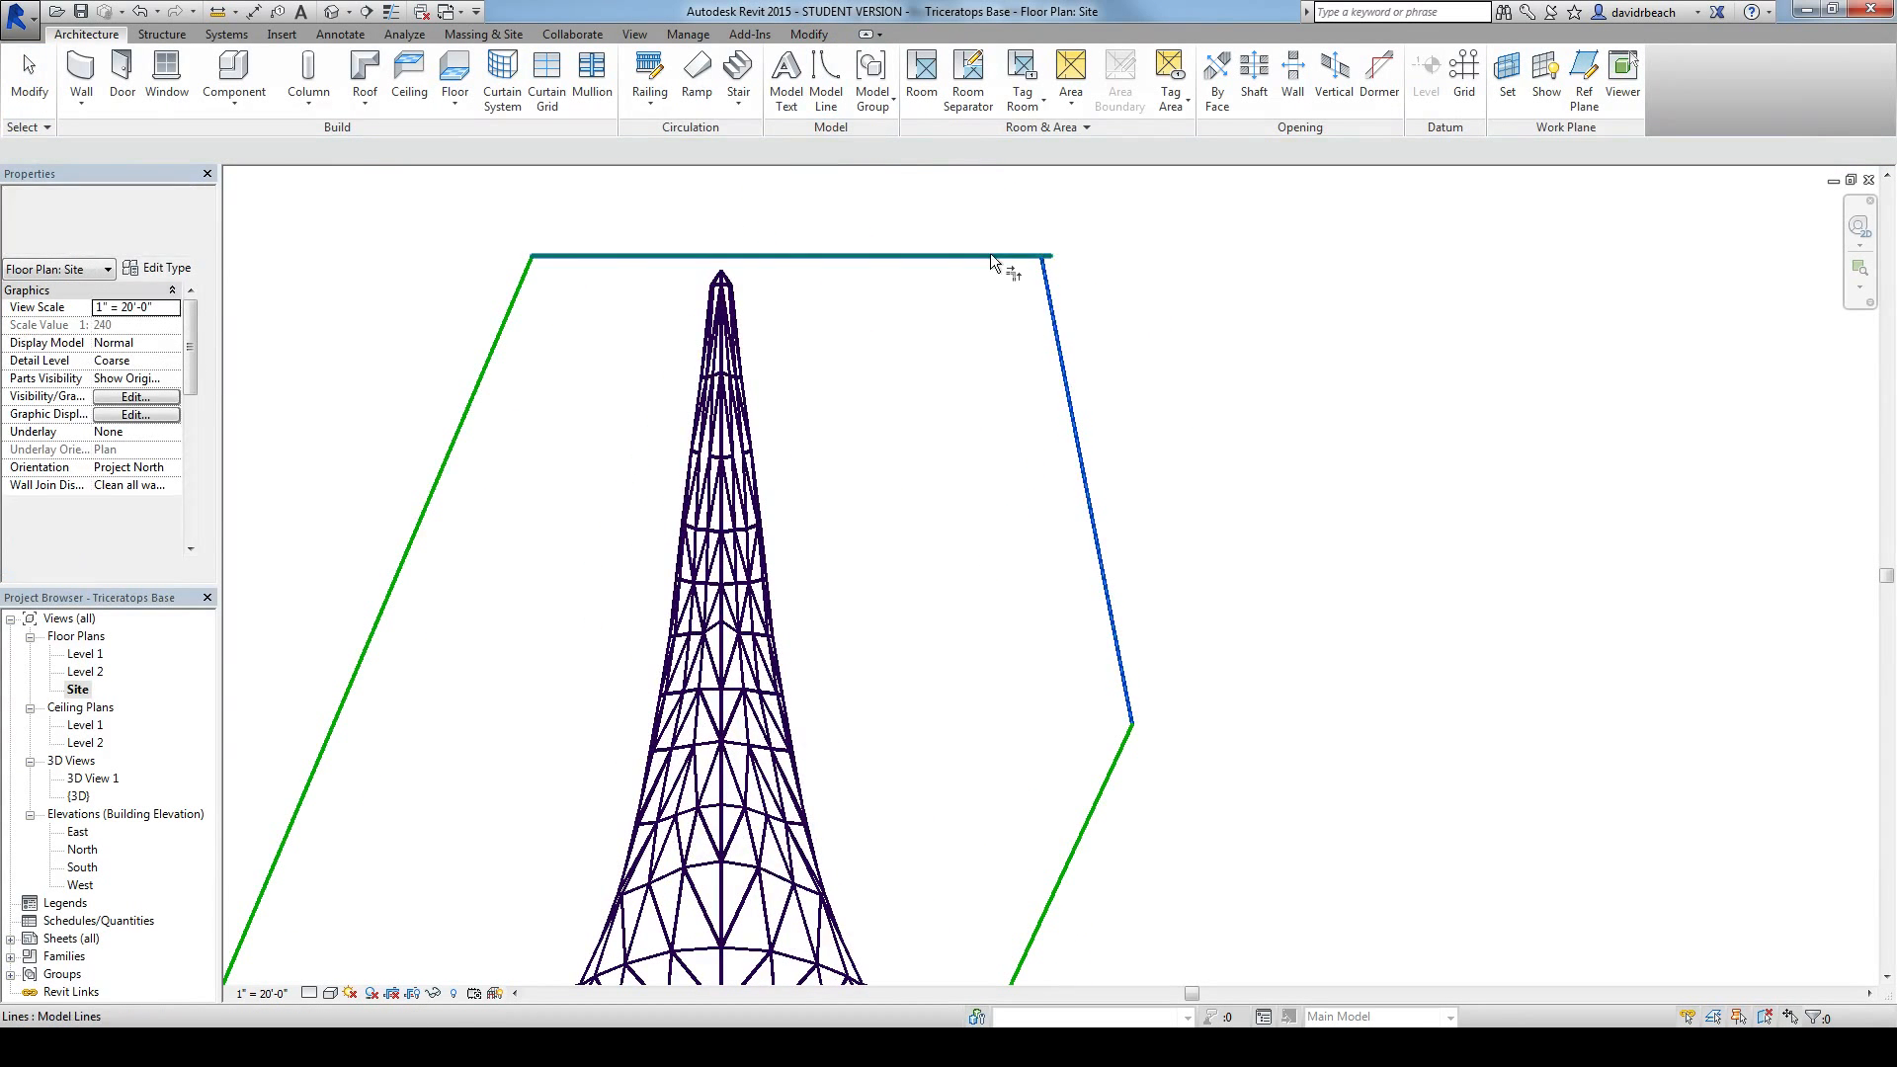
pyautogui.scroll(-4, 973, 358)
pyautogui.scroll(-2, 1087, 489)
pyautogui.press('Escape')
pyautogui.moveTo(1086, 508)
pyautogui.mouseDown(button='middle')
pyautogui.moveTo(1106, 478)
pyautogui.moveTo(1080, 503)
pyautogui.mouseUp(button='middle')
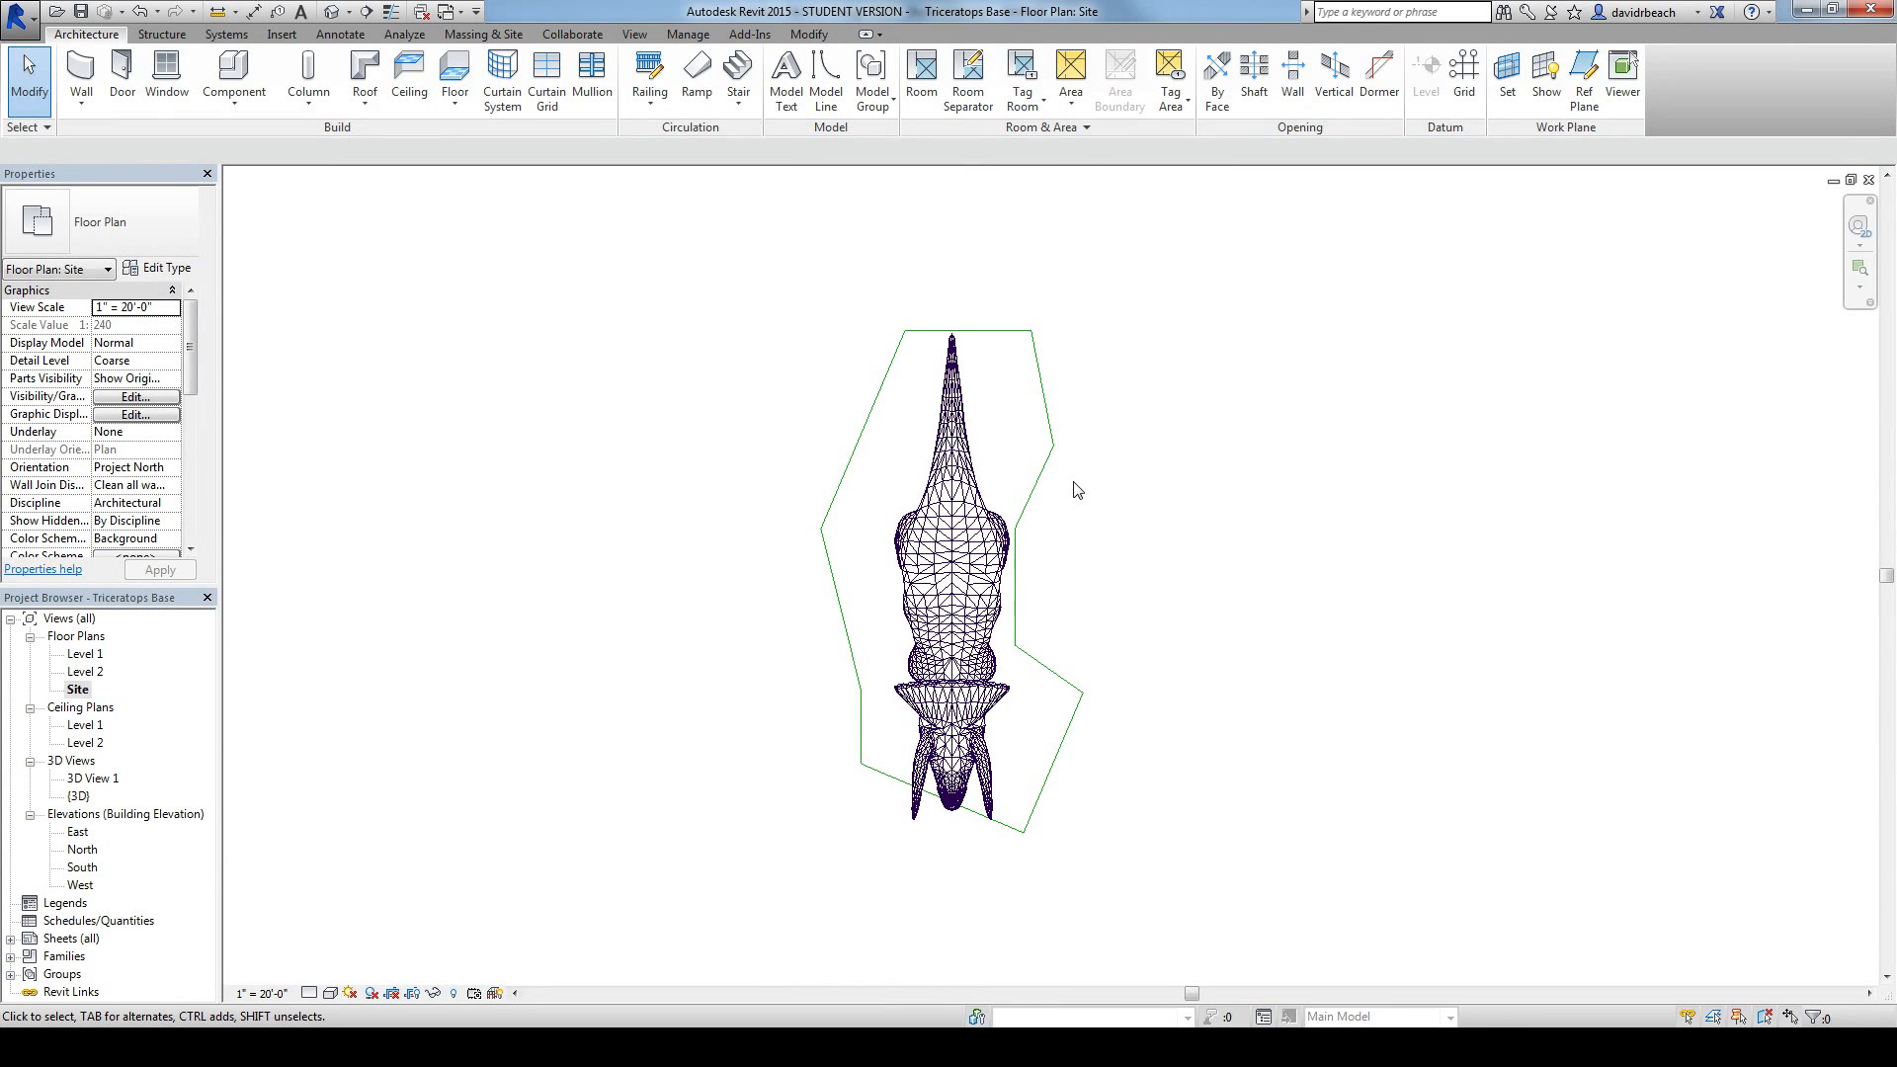
# Step: Set the distance from the horizontal tail-end line to the outline's side vertex to 12 feet
pyautogui.click(995, 340)
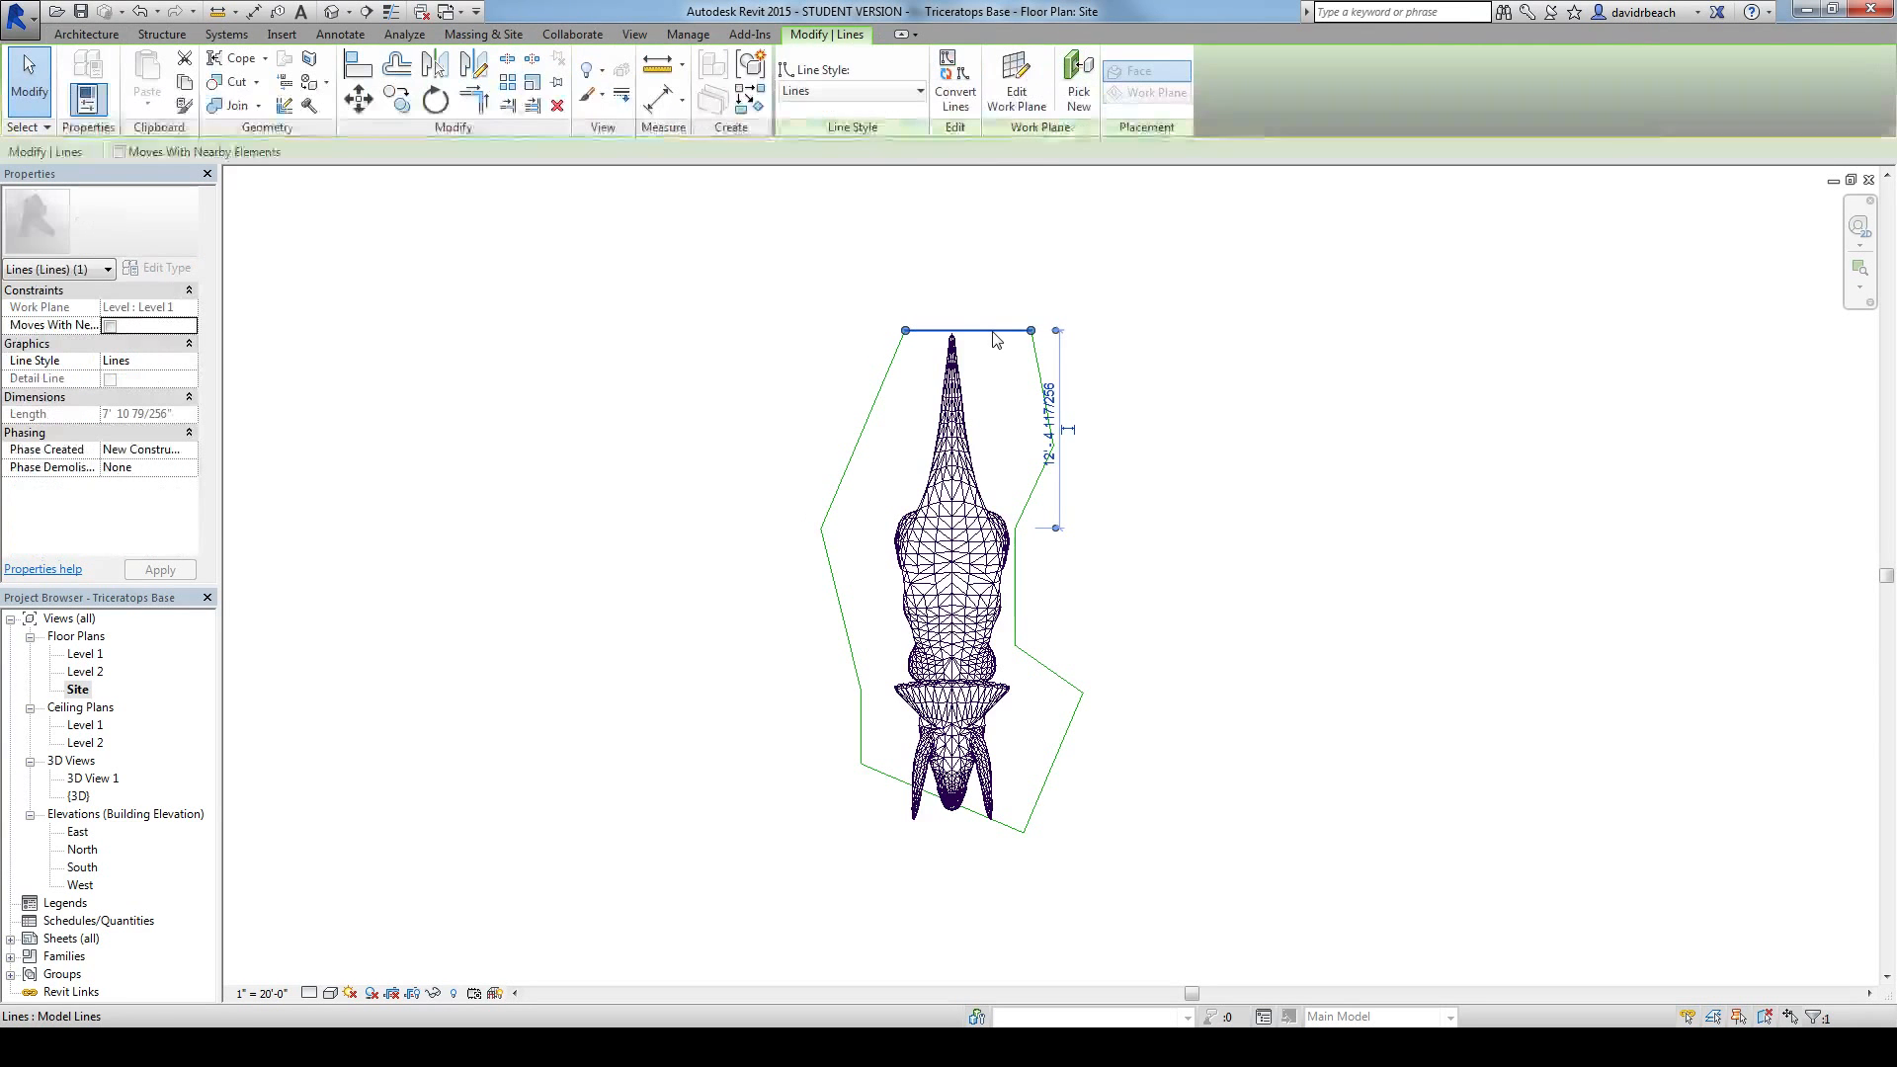
pyautogui.scroll(2, 1049, 464)
pyautogui.click(1053, 446)
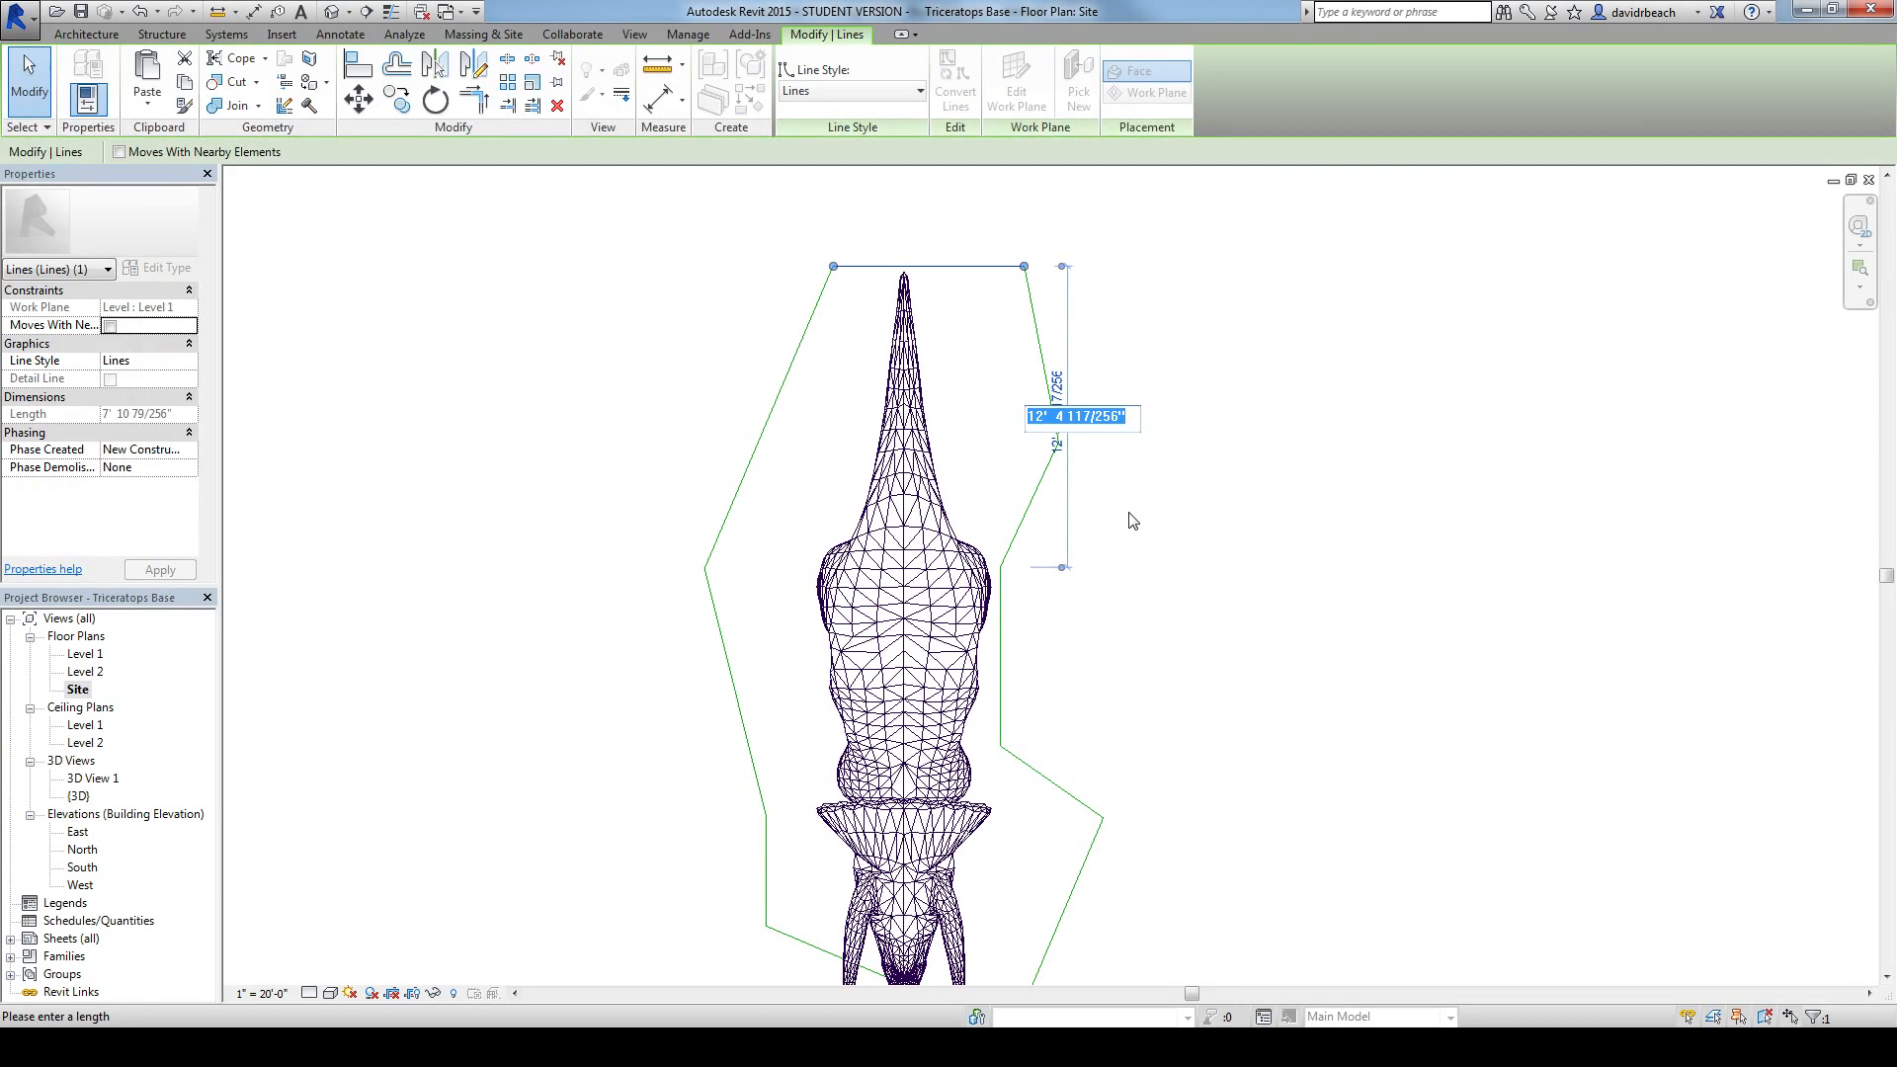
pyautogui.write('12')
pyautogui.press('Return')
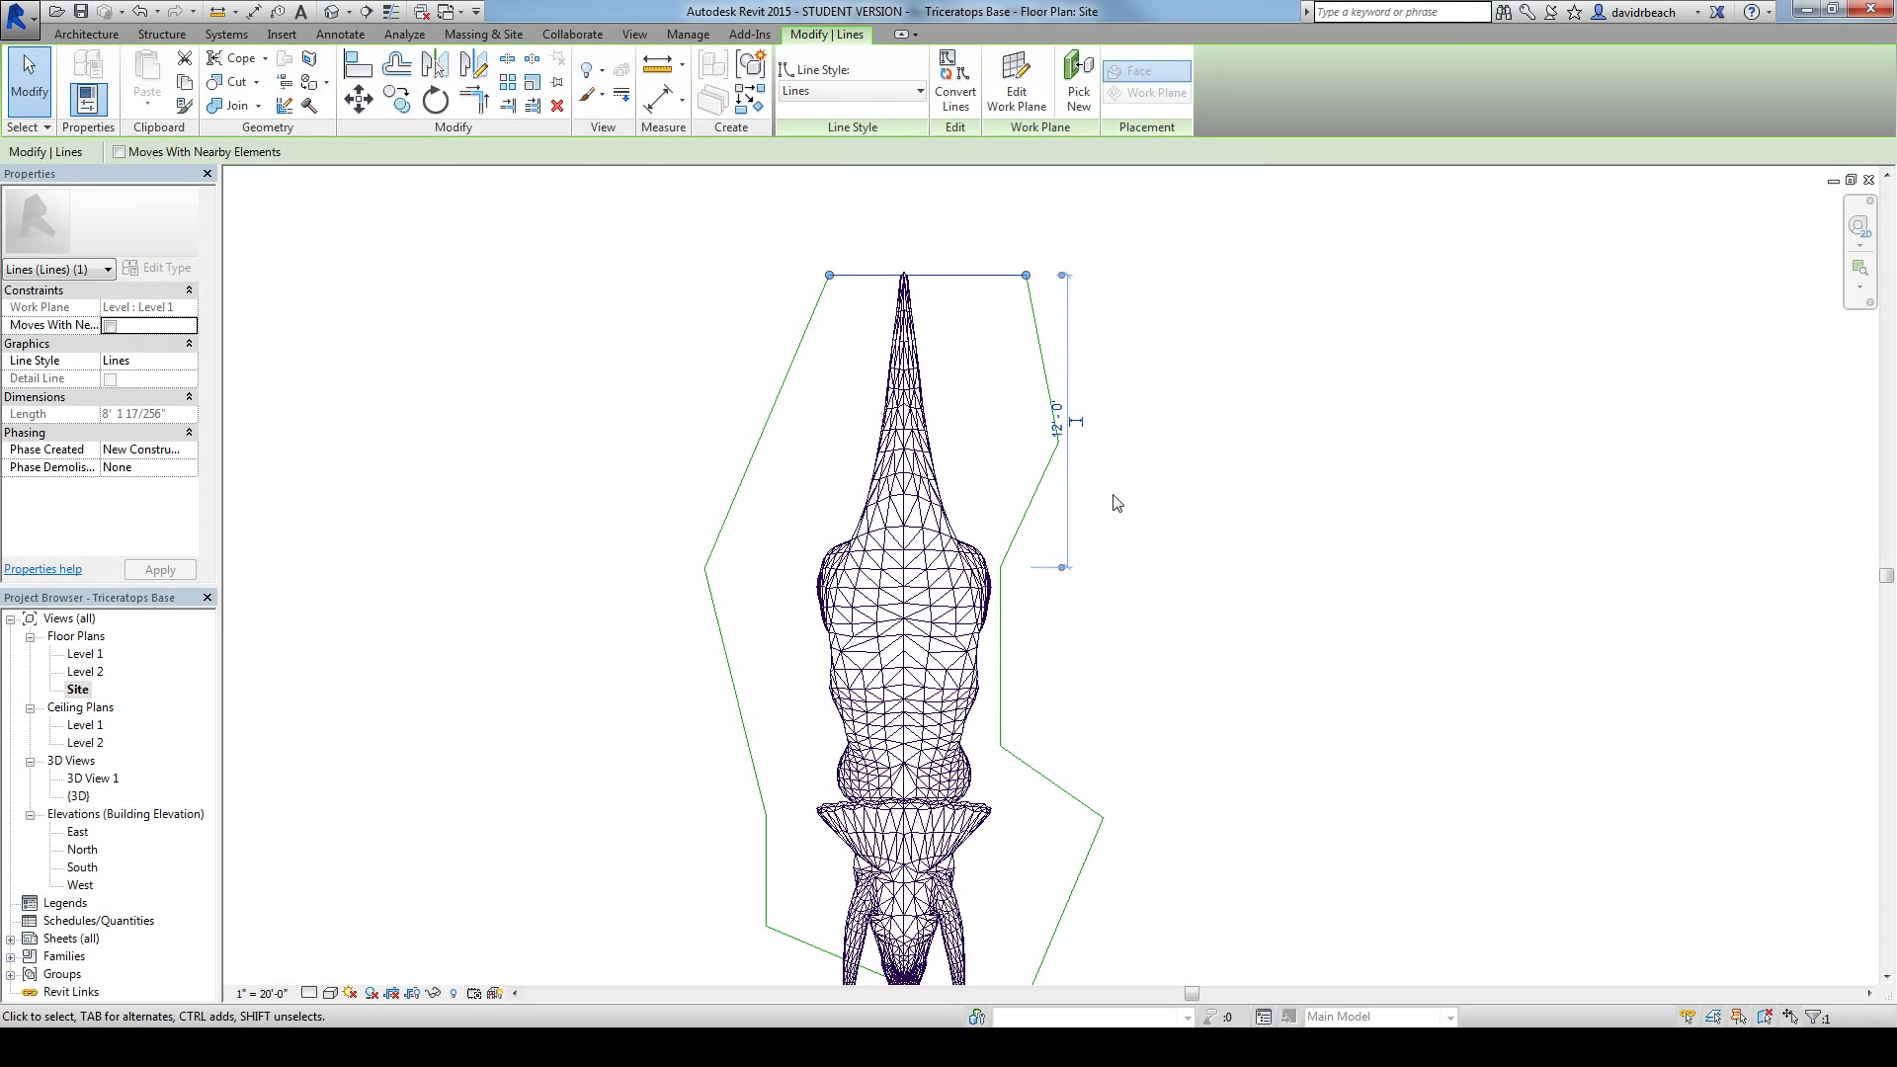
pyautogui.click(1125, 485)
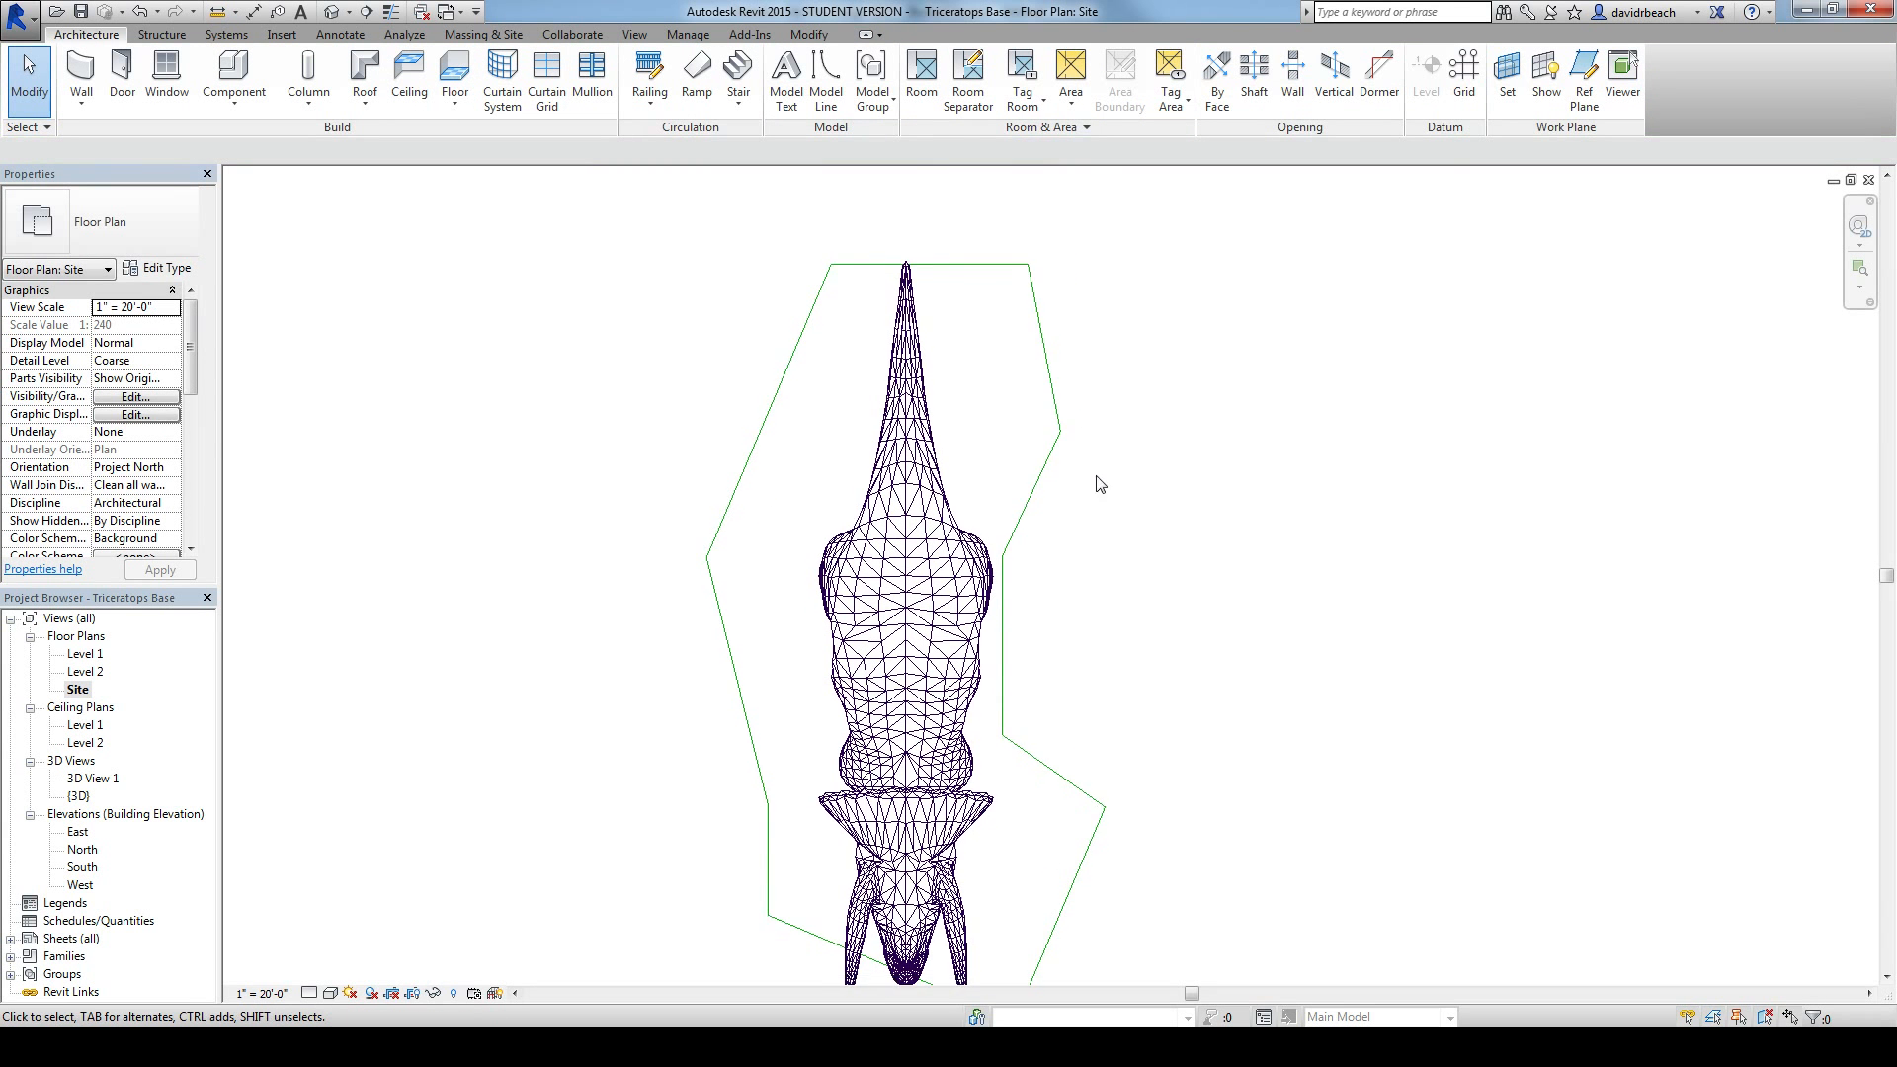
pyautogui.scroll(-1, 1097, 480)
pyautogui.moveTo(1109, 486); pyautogui.dragTo(965, 458, button='middle')
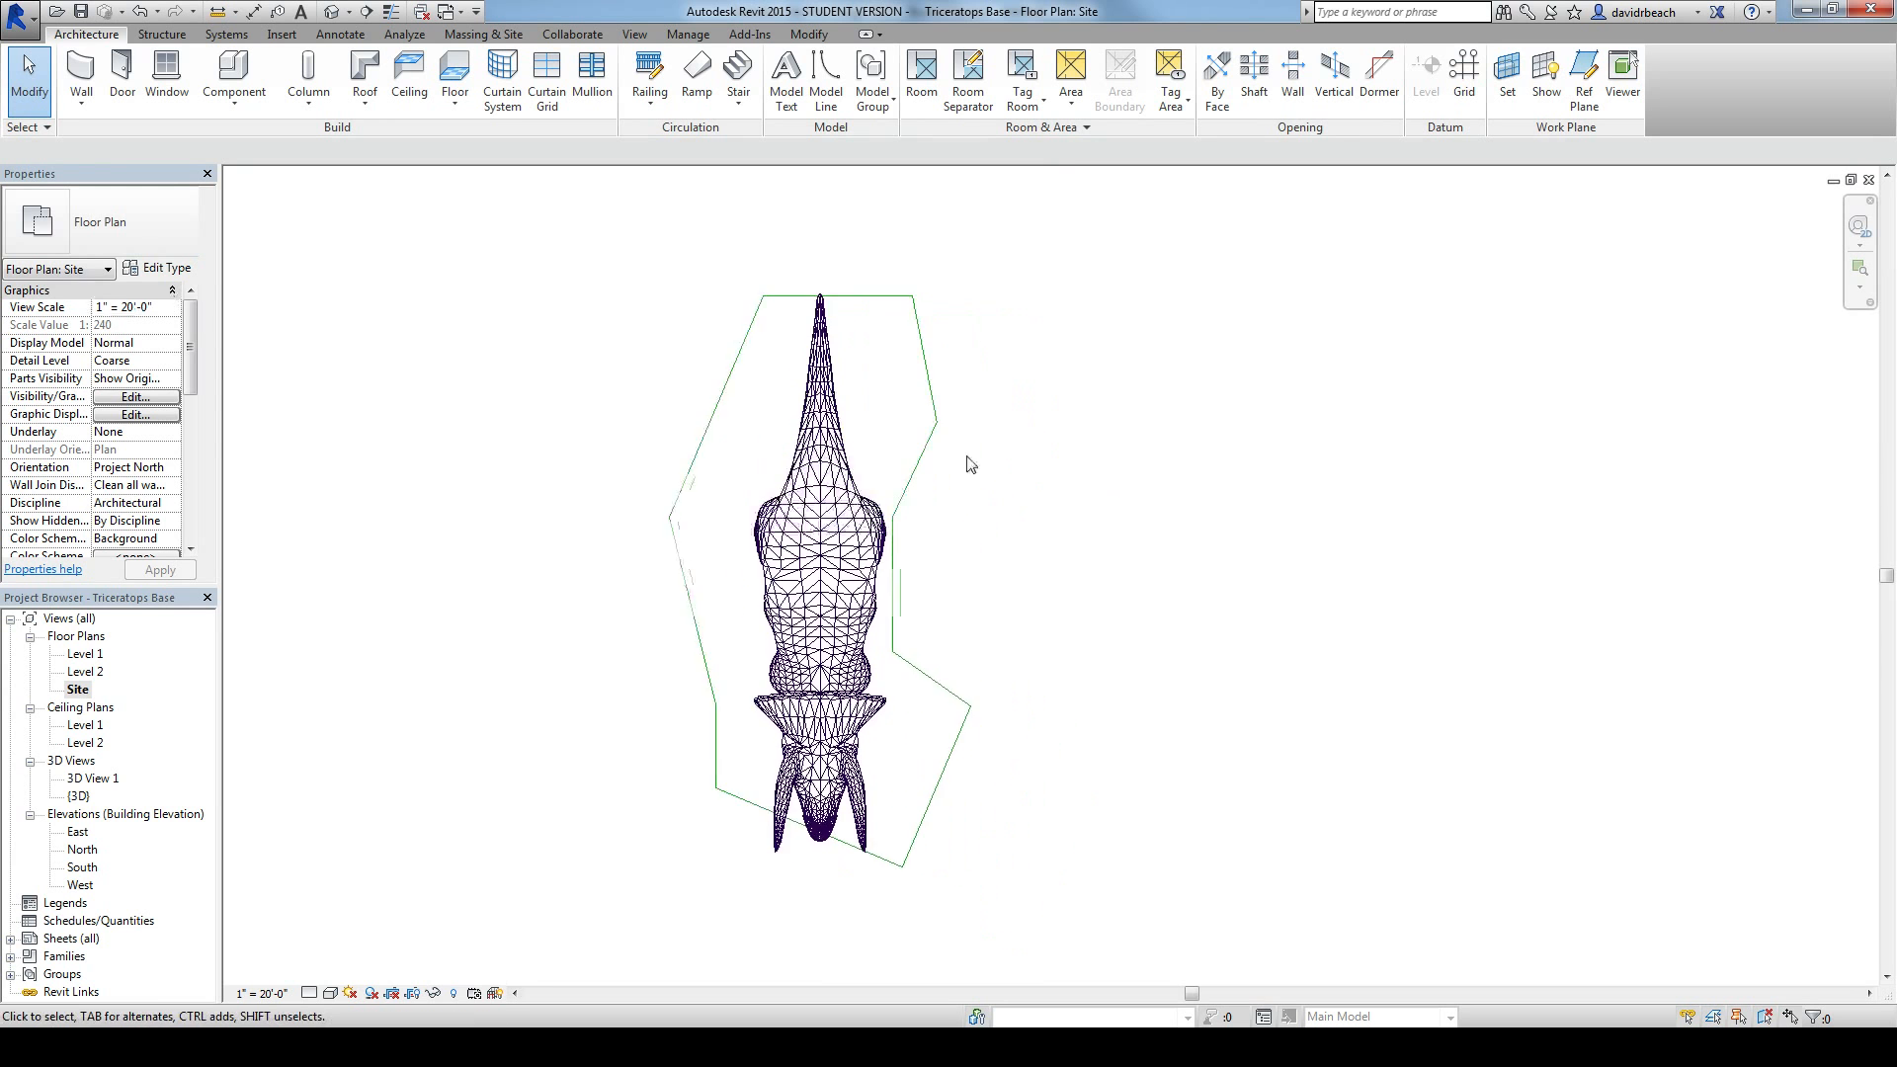
pyautogui.moveTo(508, 377); pyautogui.dragTo(594, 376, button='middle')
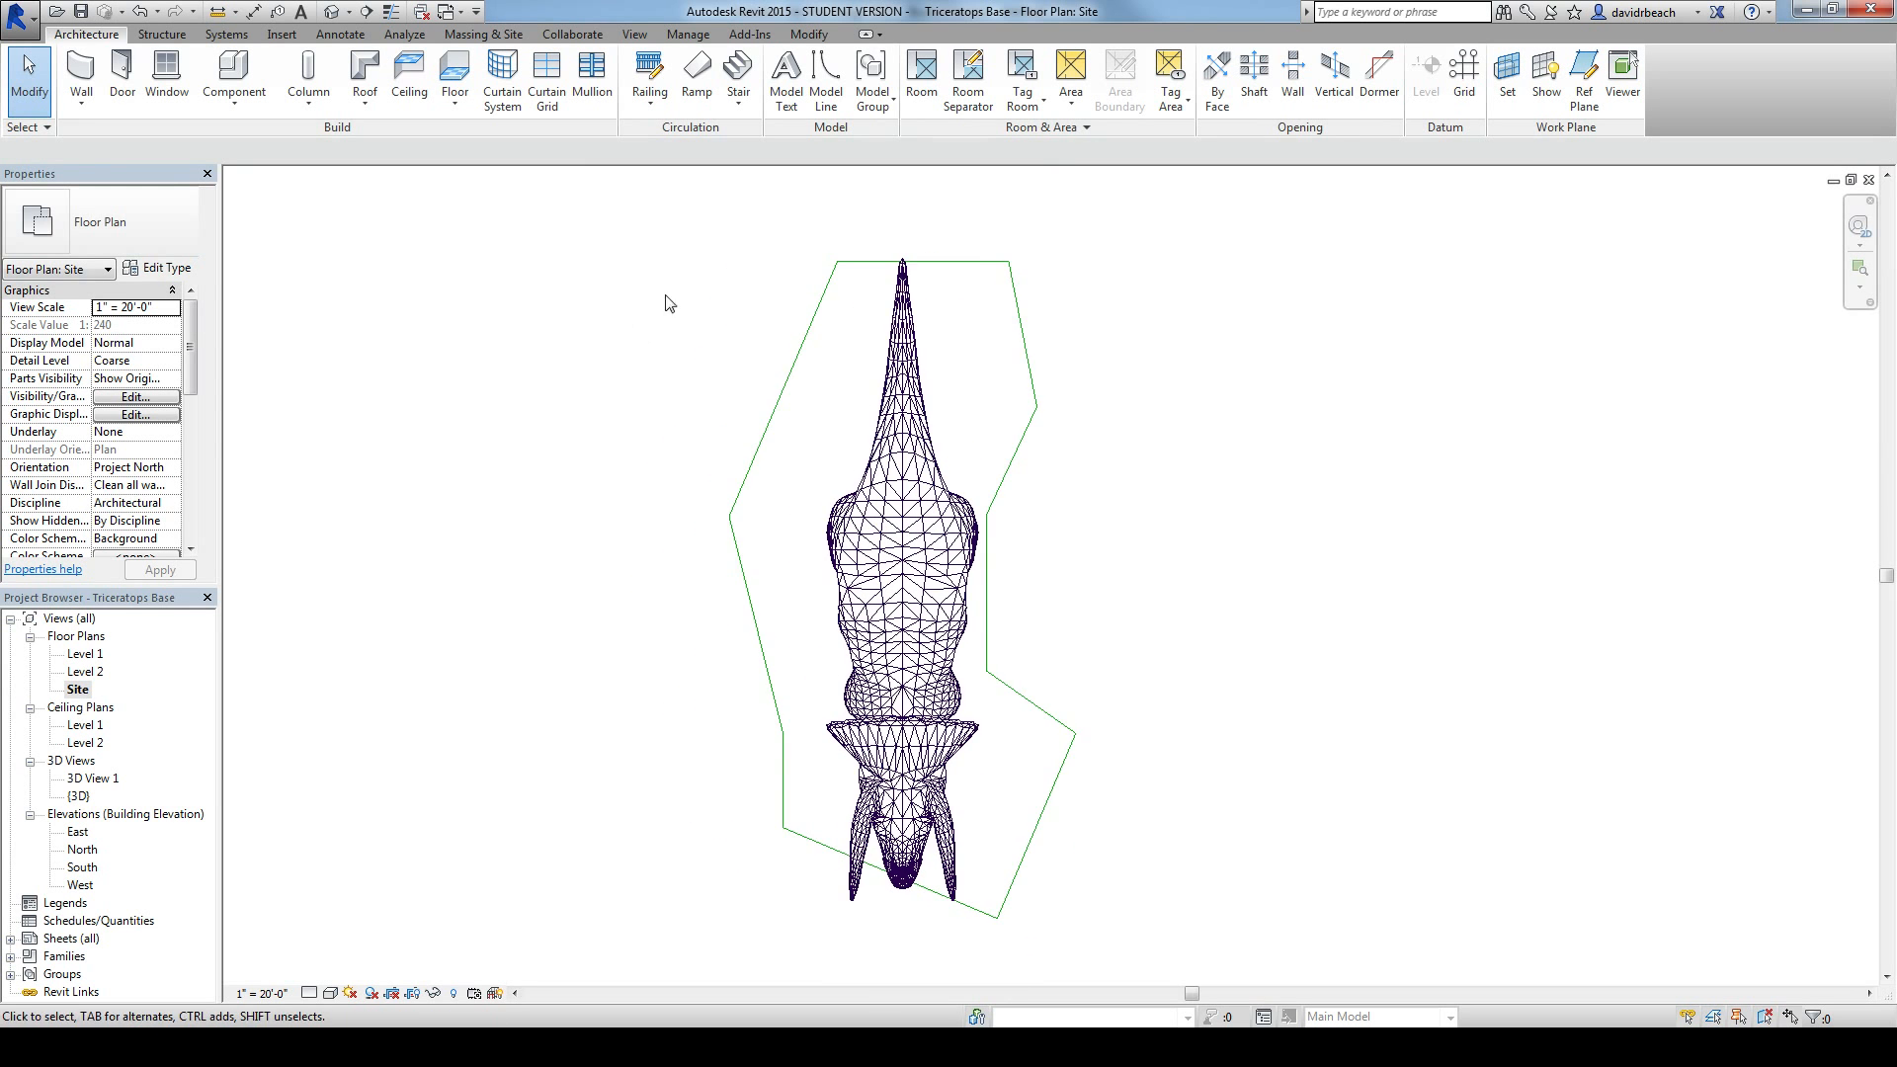
# Step: Start an in-place model component in the Mass category and name it tr
pyautogui.click(237, 107)
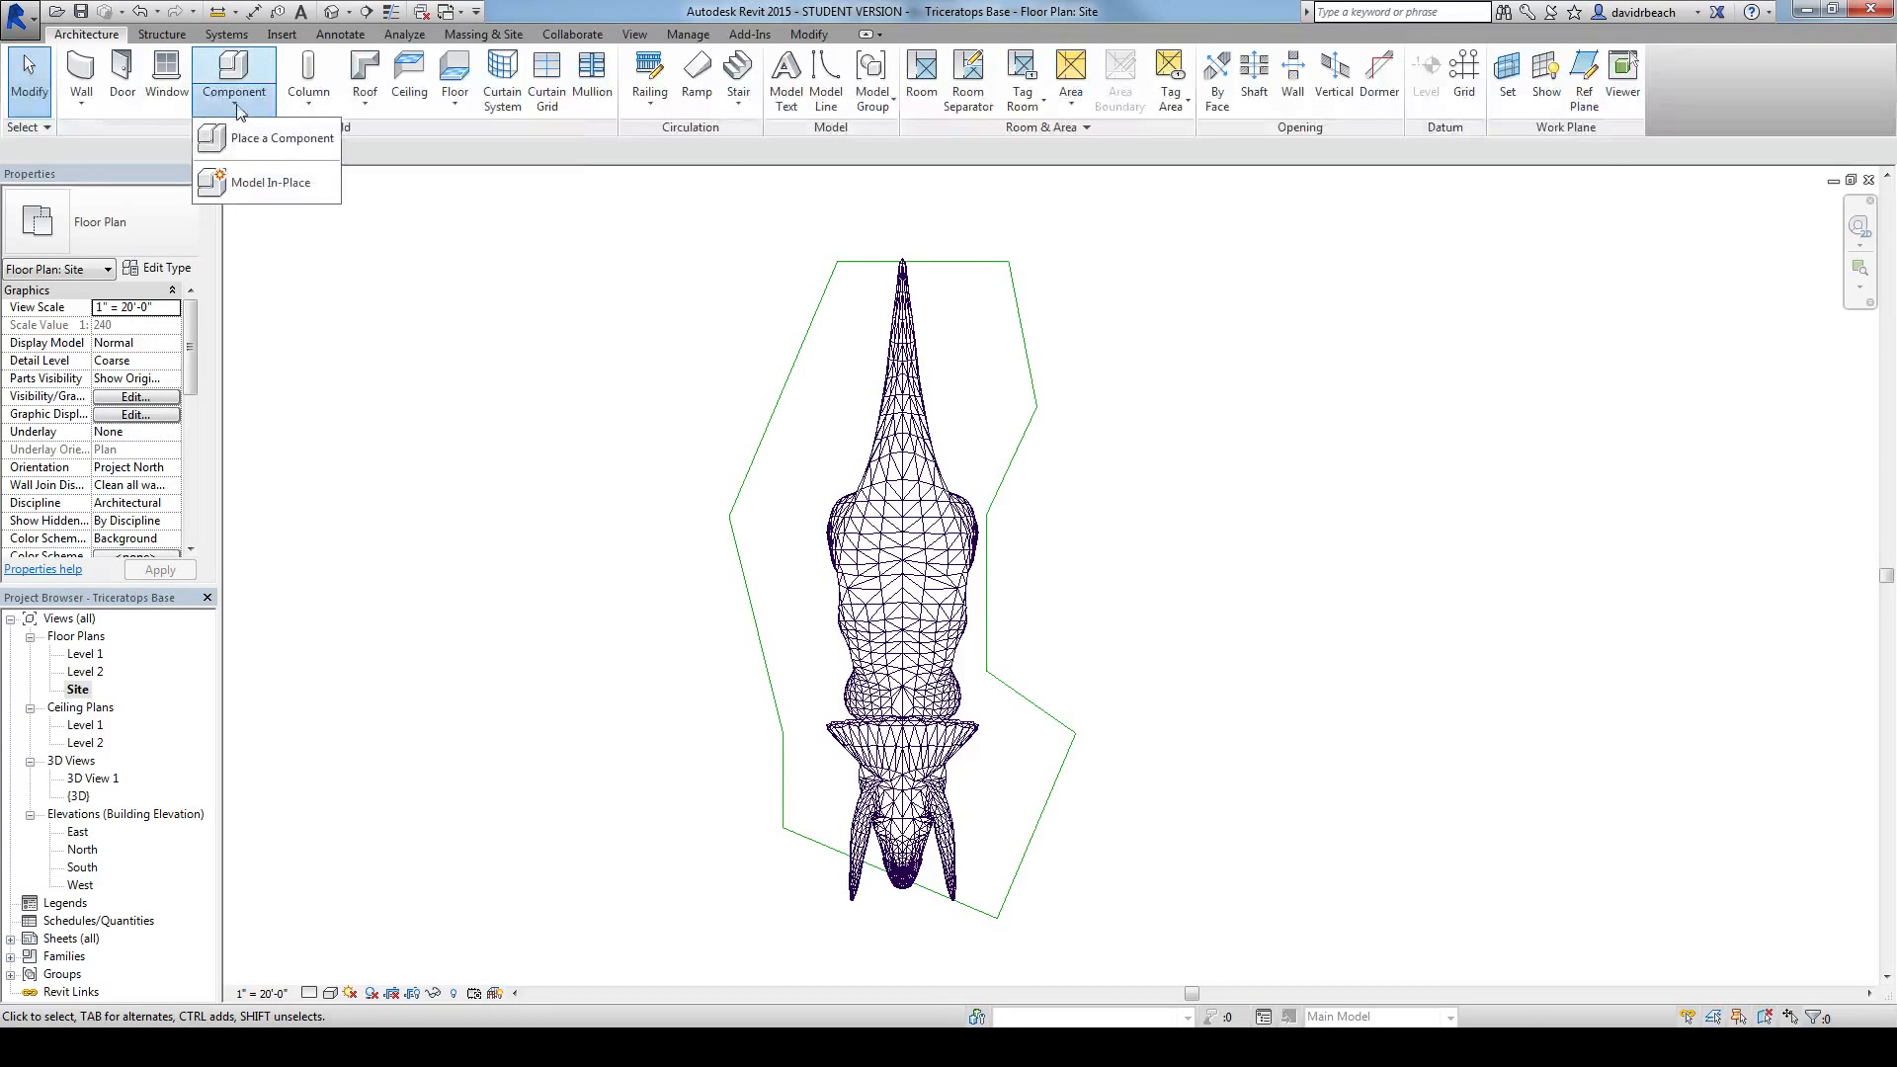
pyautogui.click(259, 183)
pyautogui.moveTo(1089, 387); pyautogui.dragTo(993, 449)
pyautogui.click(842, 456)
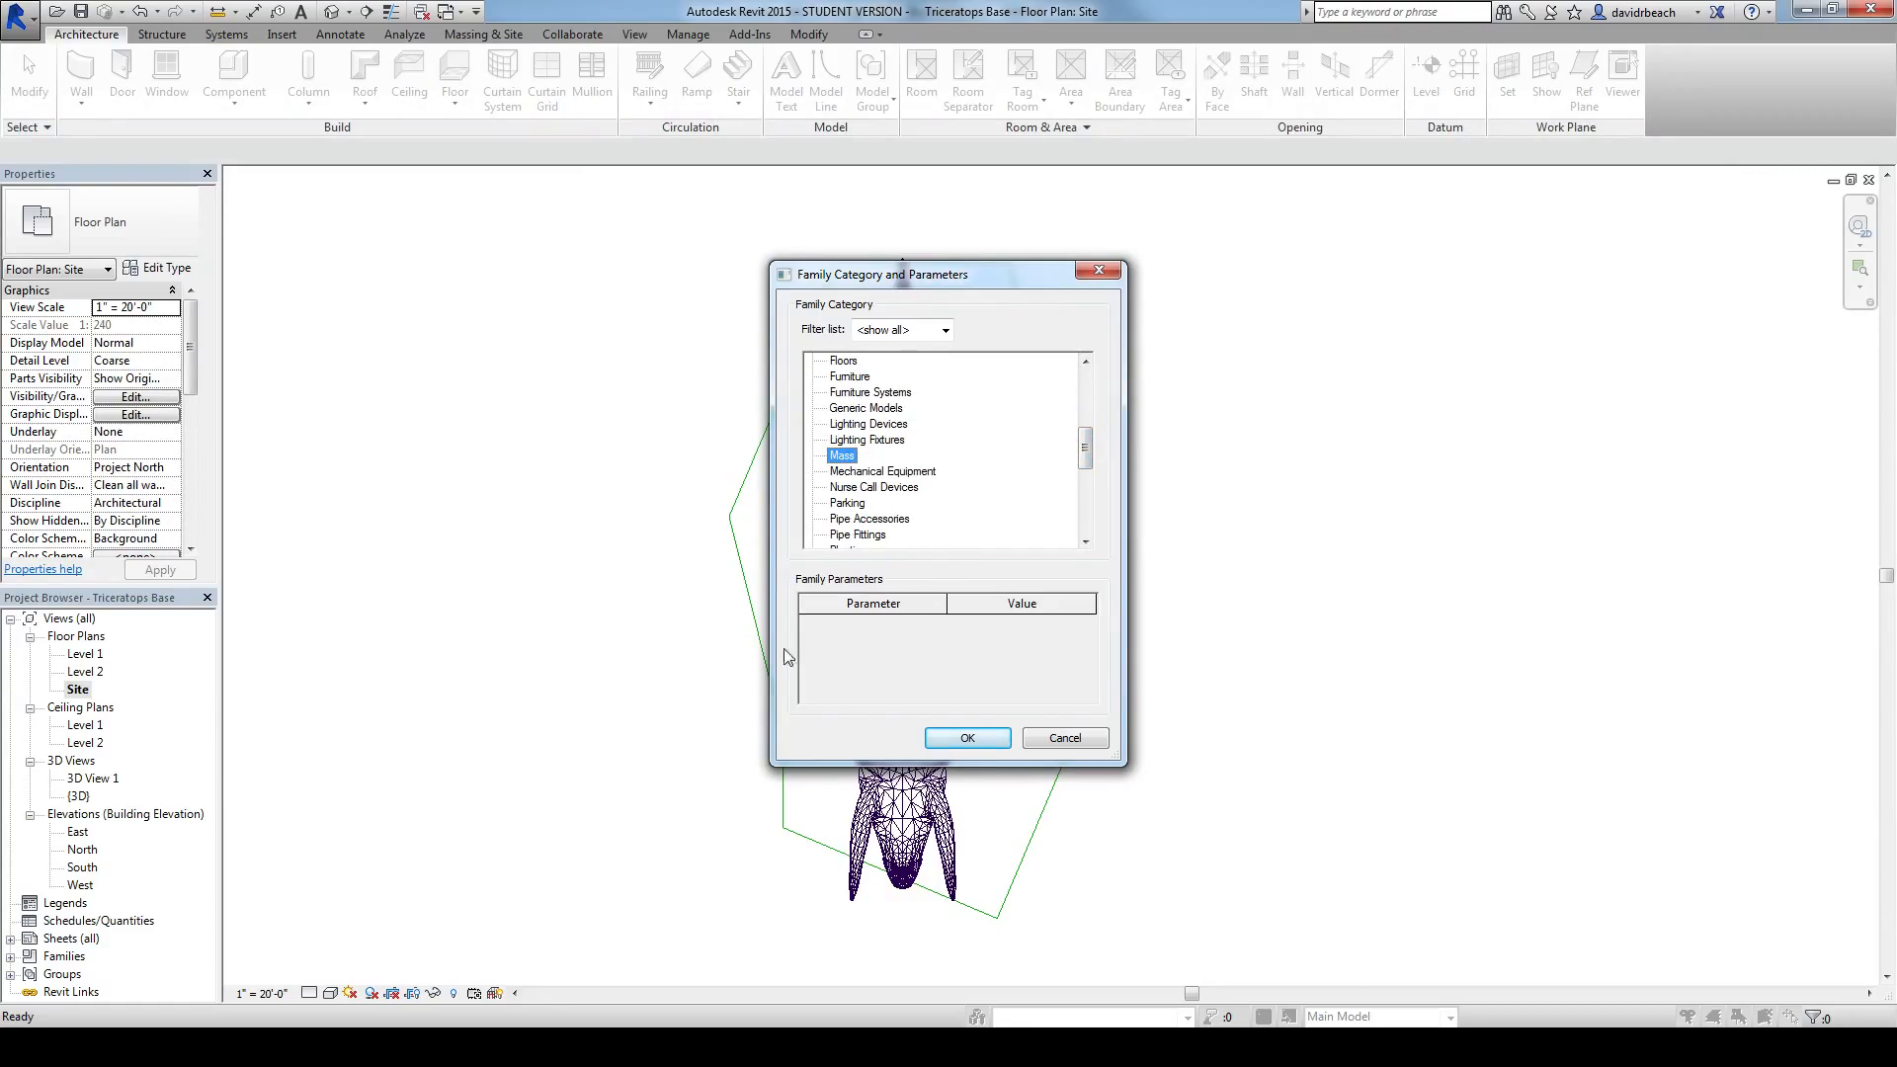
pyautogui.click(967, 739)
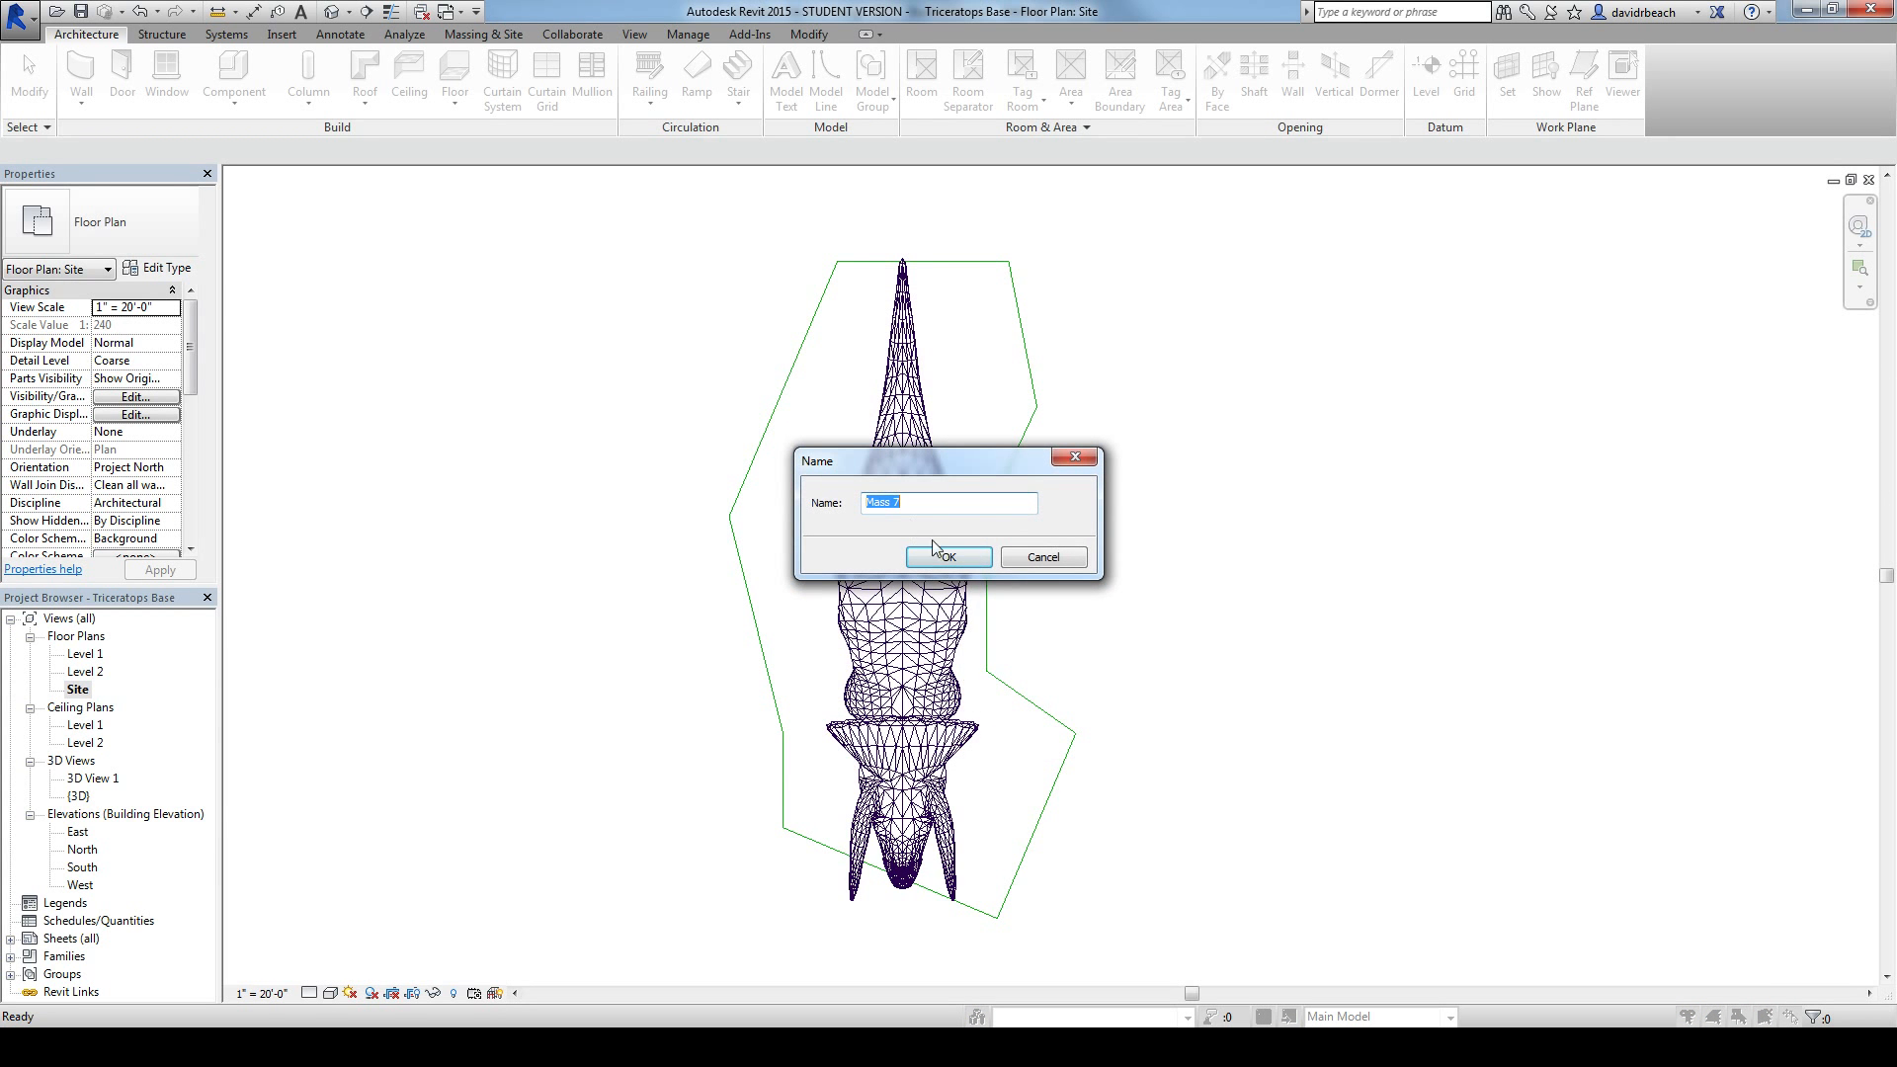
pyautogui.write('tr')
pyautogui.click(947, 558)
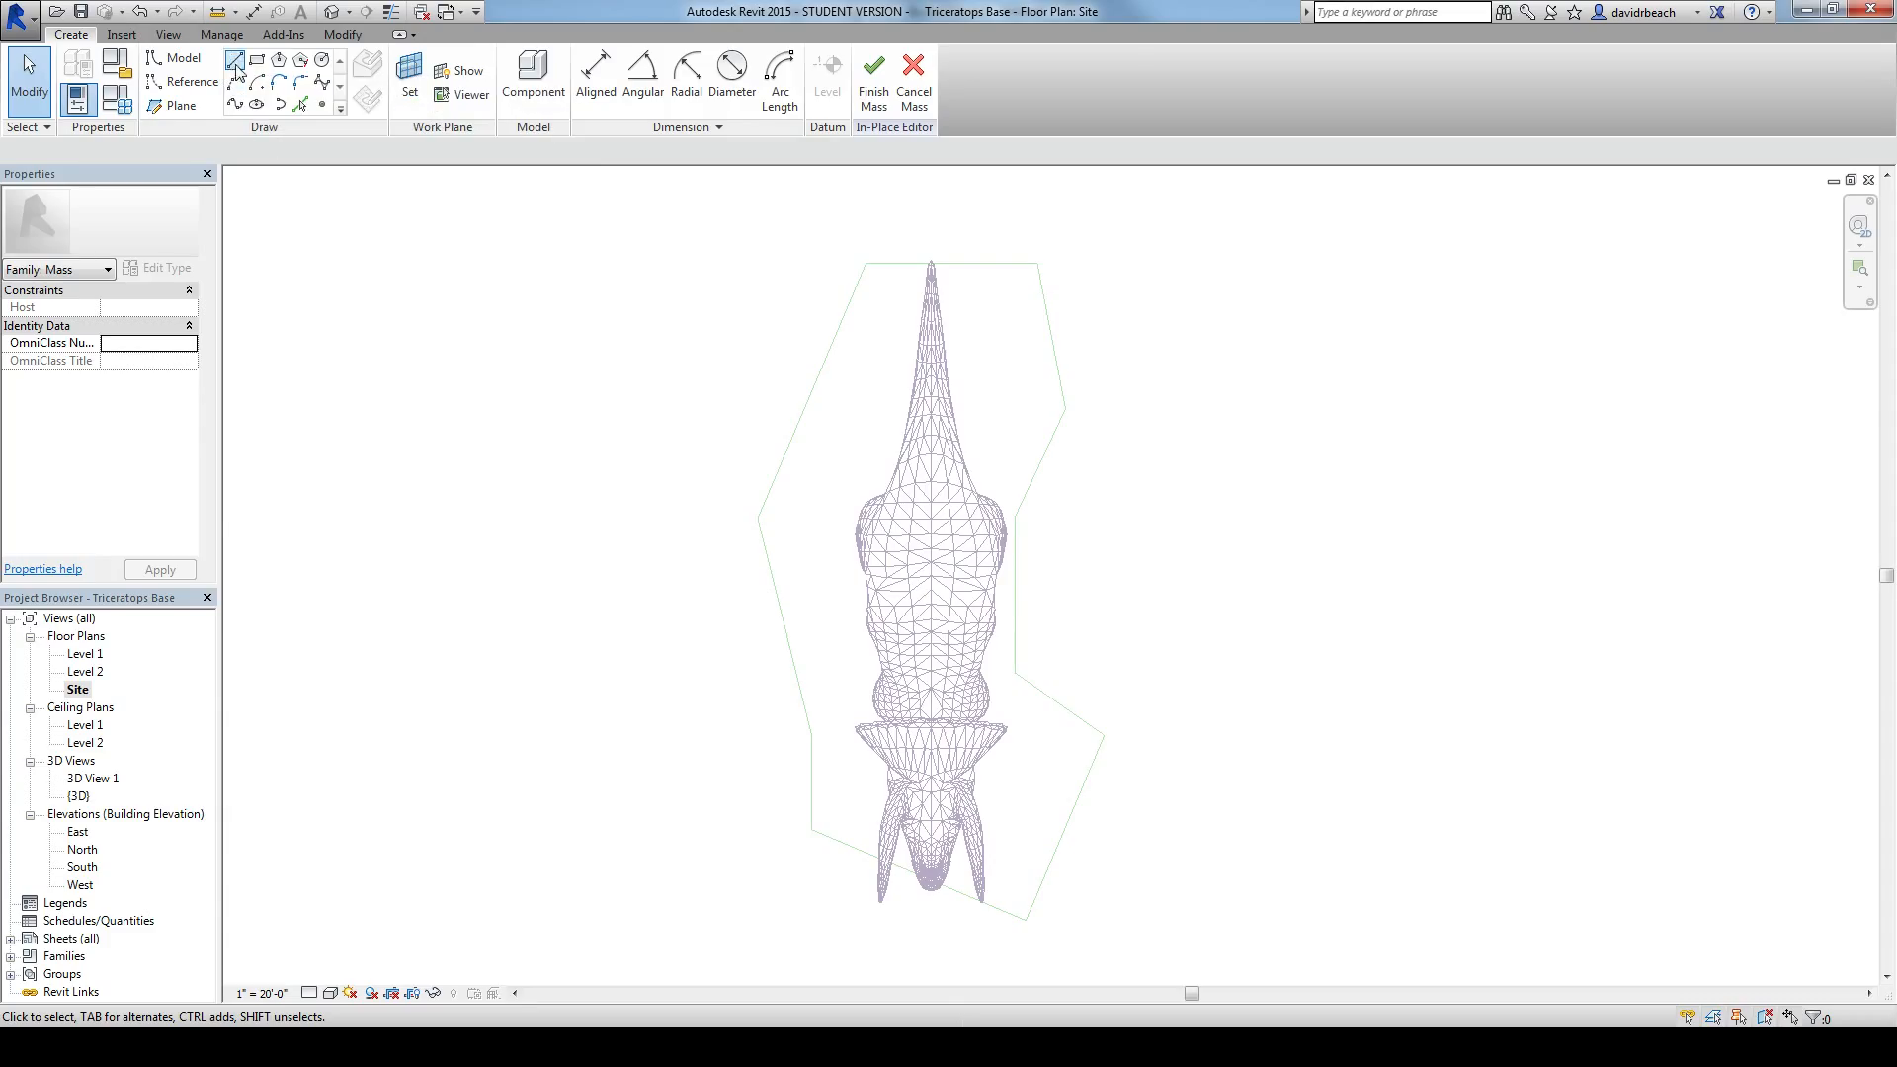
# Step: Trace the complete base outline with mass model lines on Level 1 by picking each existing segment
pyautogui.click(299, 102)
pyautogui.click(901, 263)
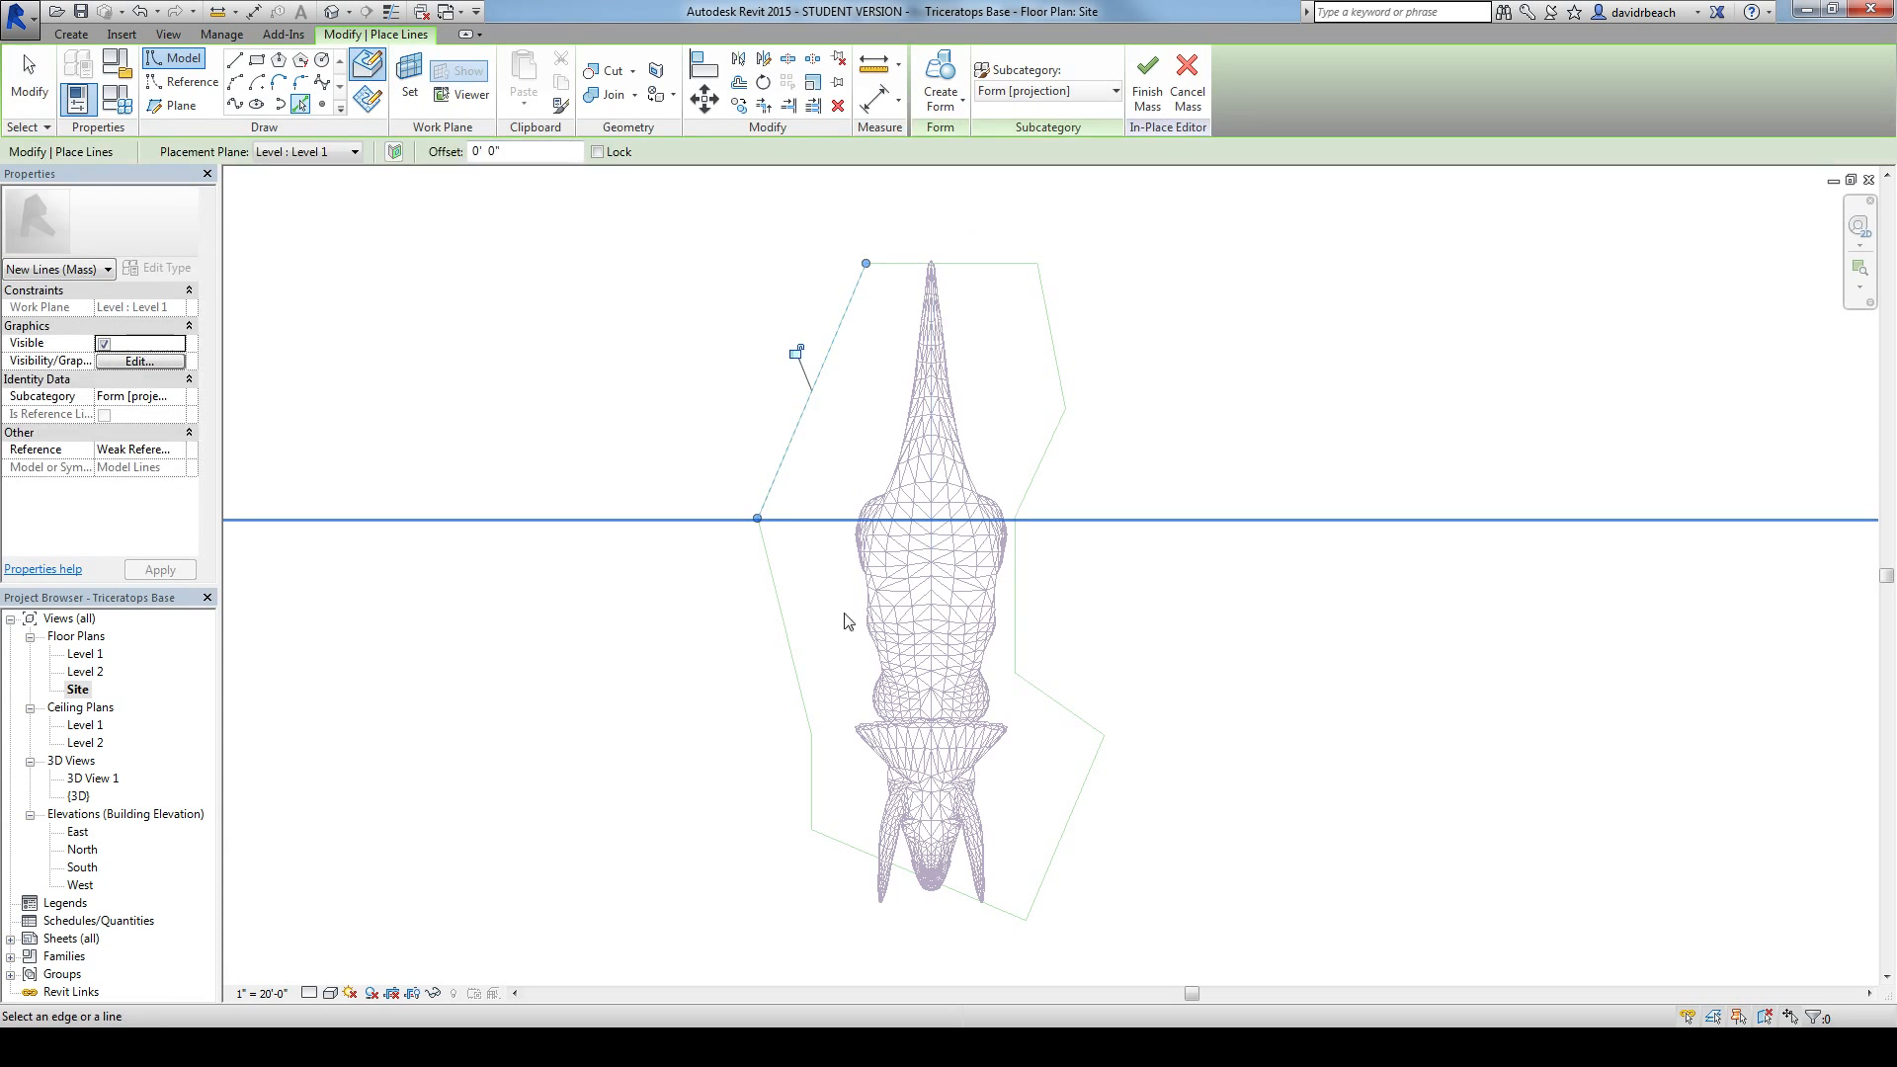
pyautogui.click(777, 606)
pyautogui.scroll(2, 745, 762)
pyautogui.click(783, 721)
pyautogui.click(846, 801)
pyautogui.click(1106, 806)
pyautogui.click(1117, 608)
pyautogui.click(1068, 466)
pyautogui.moveTo(1218, 402); pyautogui.dragTo(1155, 568, button='middle')
pyautogui.click(1037, 422)
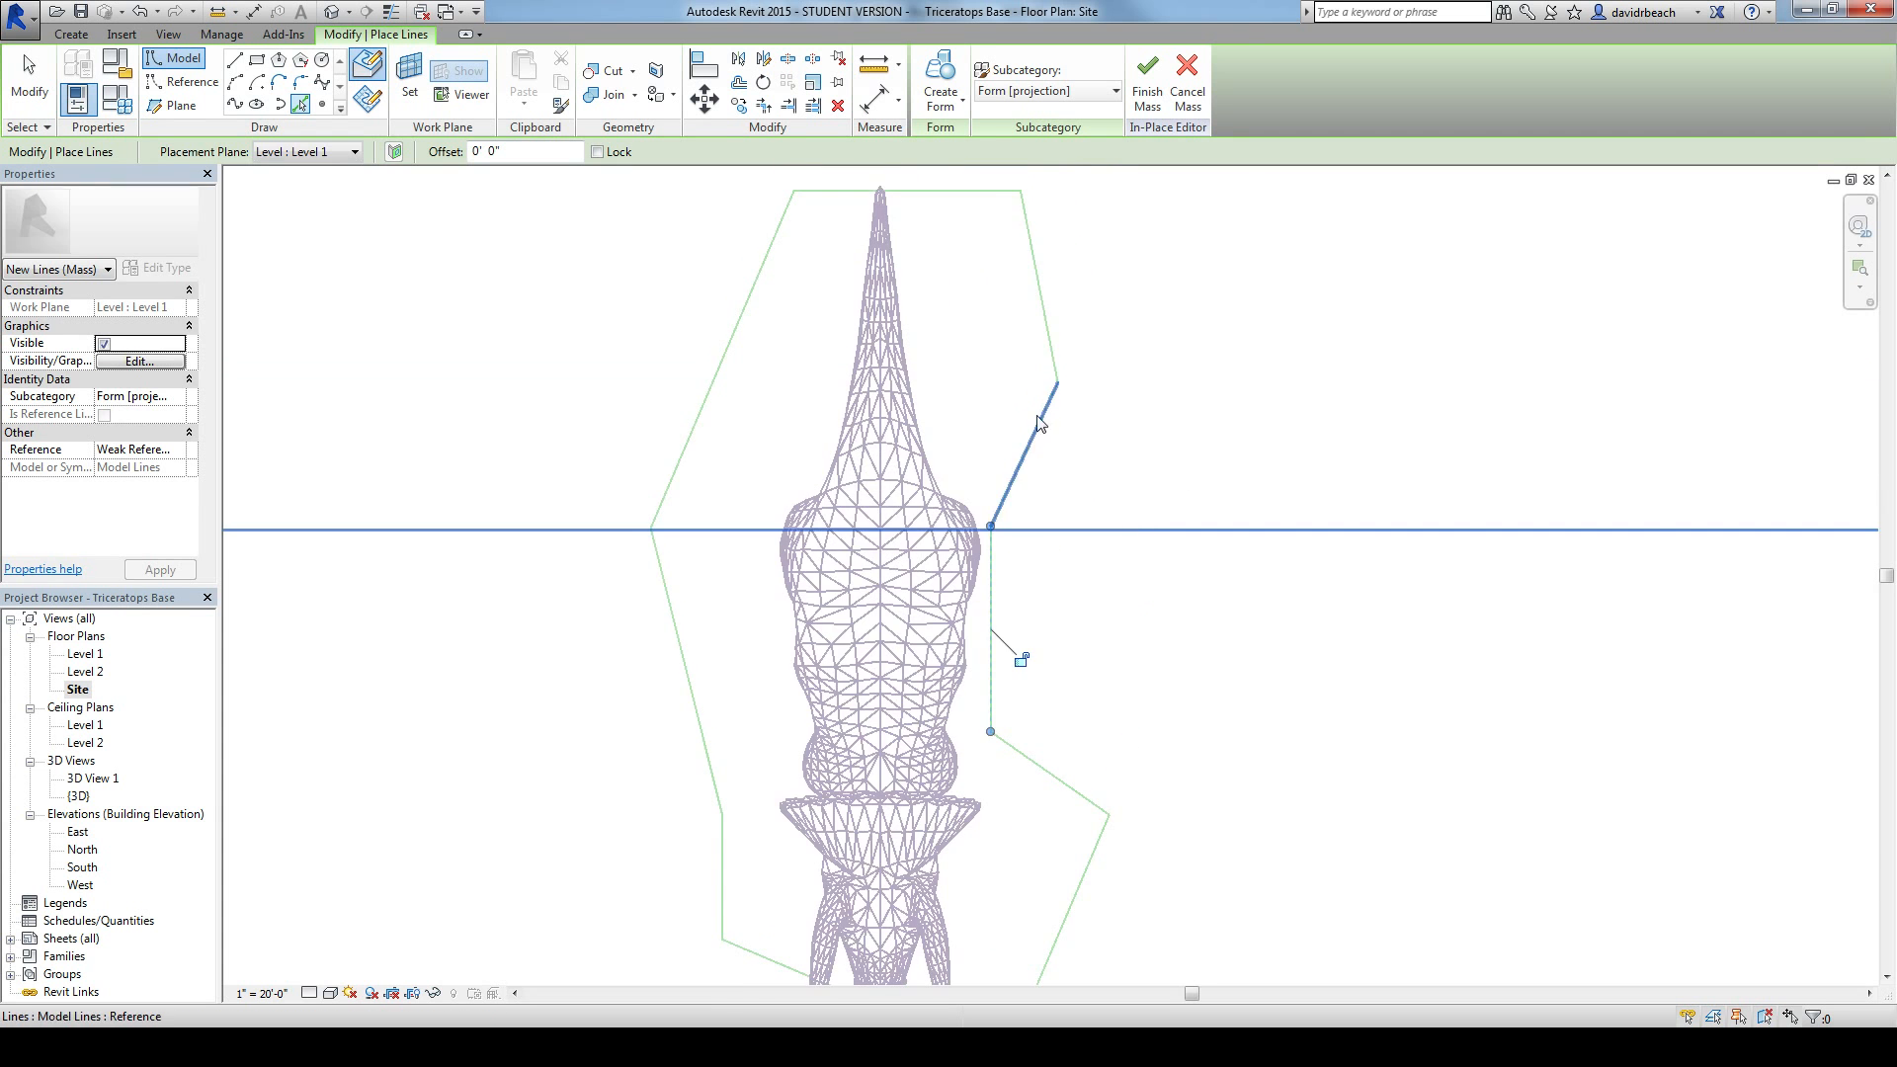
pyautogui.click(1046, 326)
pyautogui.scroll(-2, 1046, 326)
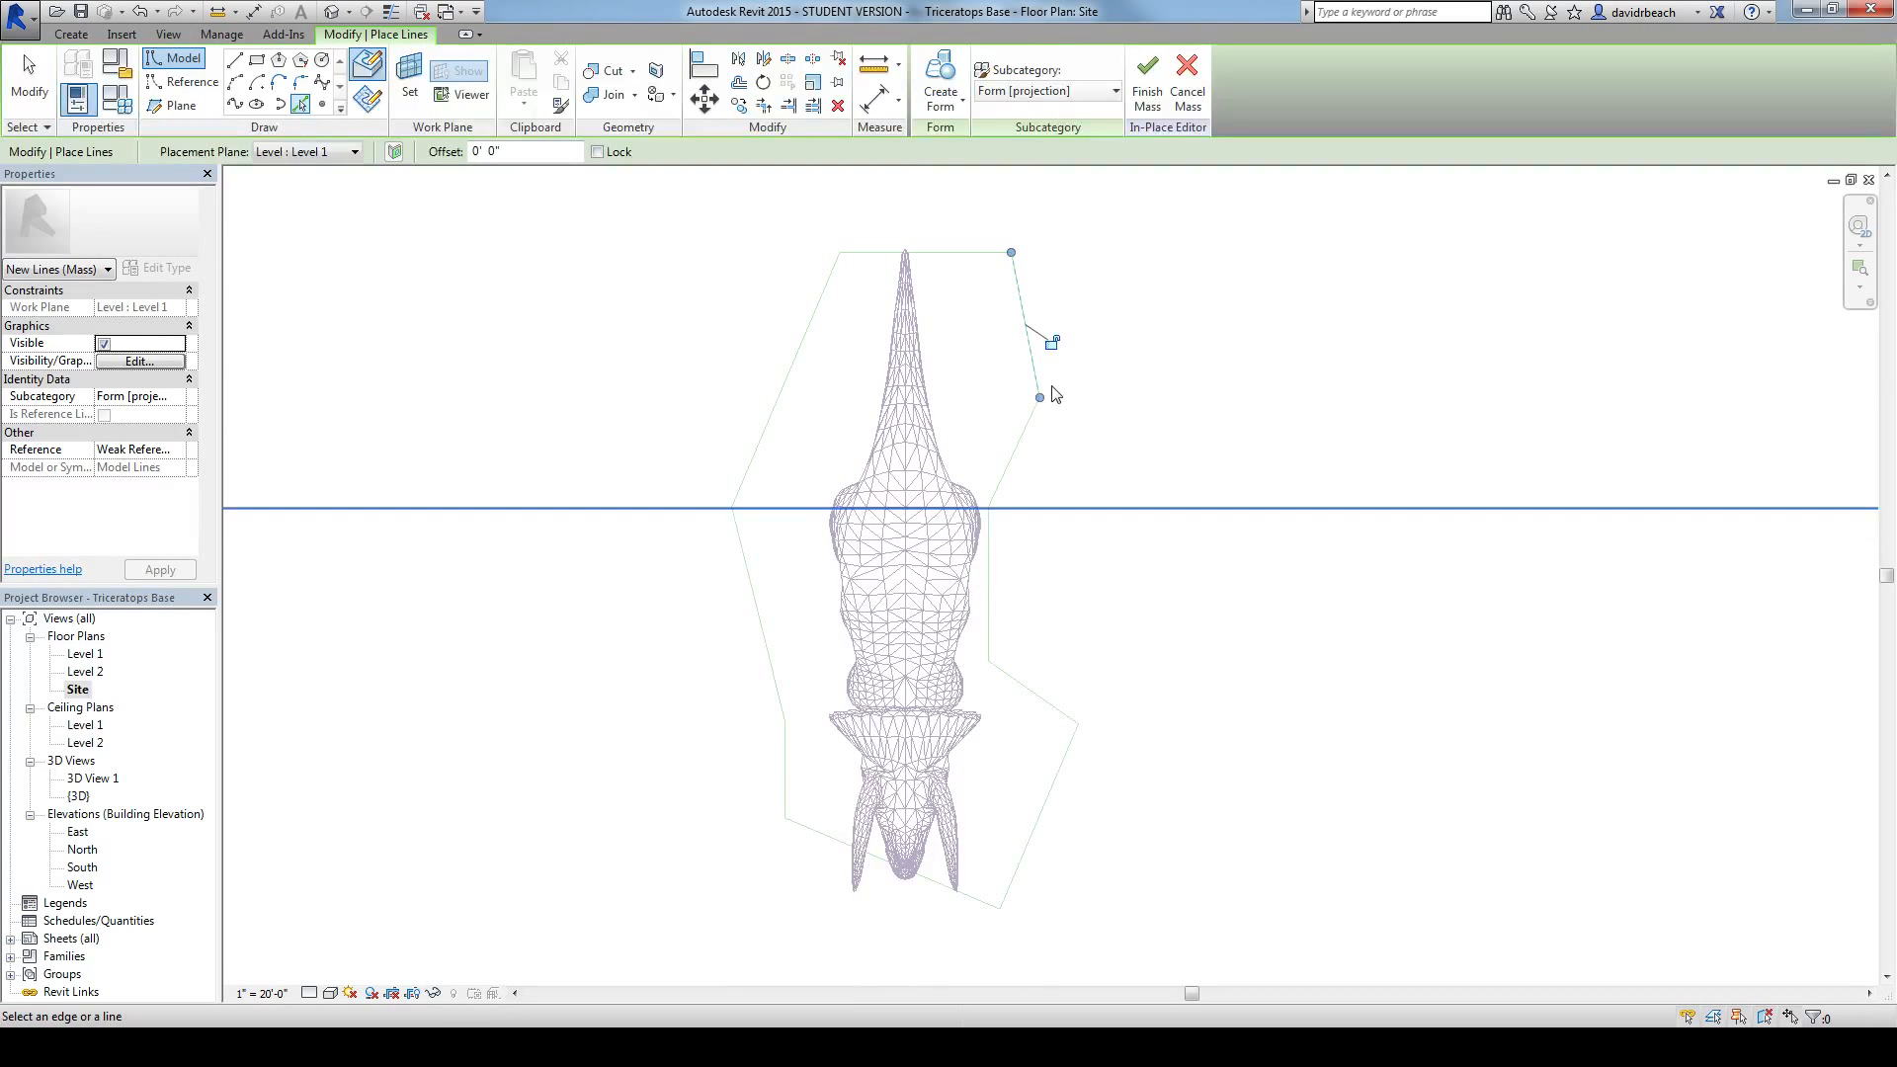
pyautogui.press('Escape')
pyautogui.scroll(-1, 1027, 390)
# Step: Create a solid form in the 3D view from the entire closed chain of mass outline lines
pyautogui.click(332, 11)
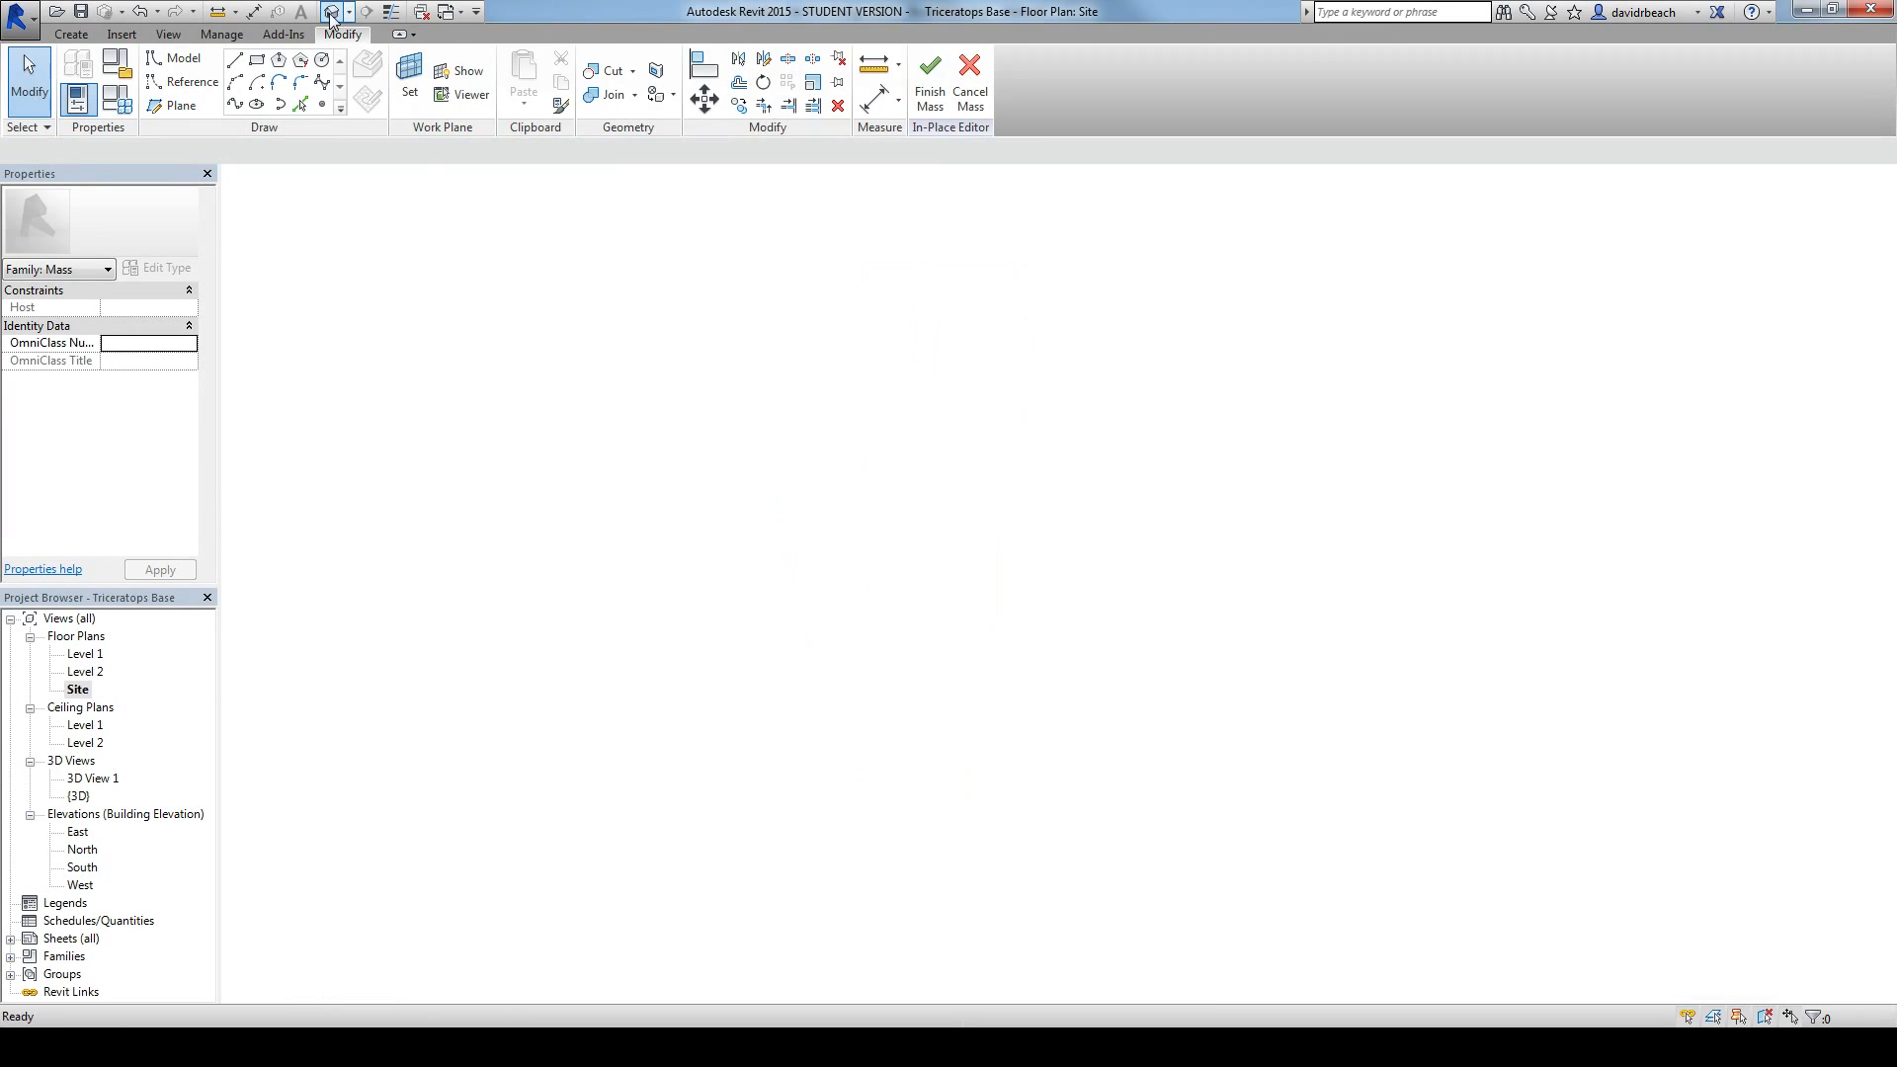
pyautogui.scroll(2, 594, 580)
pyautogui.keyDown('shift'); pyautogui.moveTo(593, 579); pyautogui.dragTo(553, 517, button='middle'); pyautogui.keyUp('shift')
pyautogui.press('Tab')
pyautogui.click(594, 566)
pyautogui.scroll(1, 548, 503)
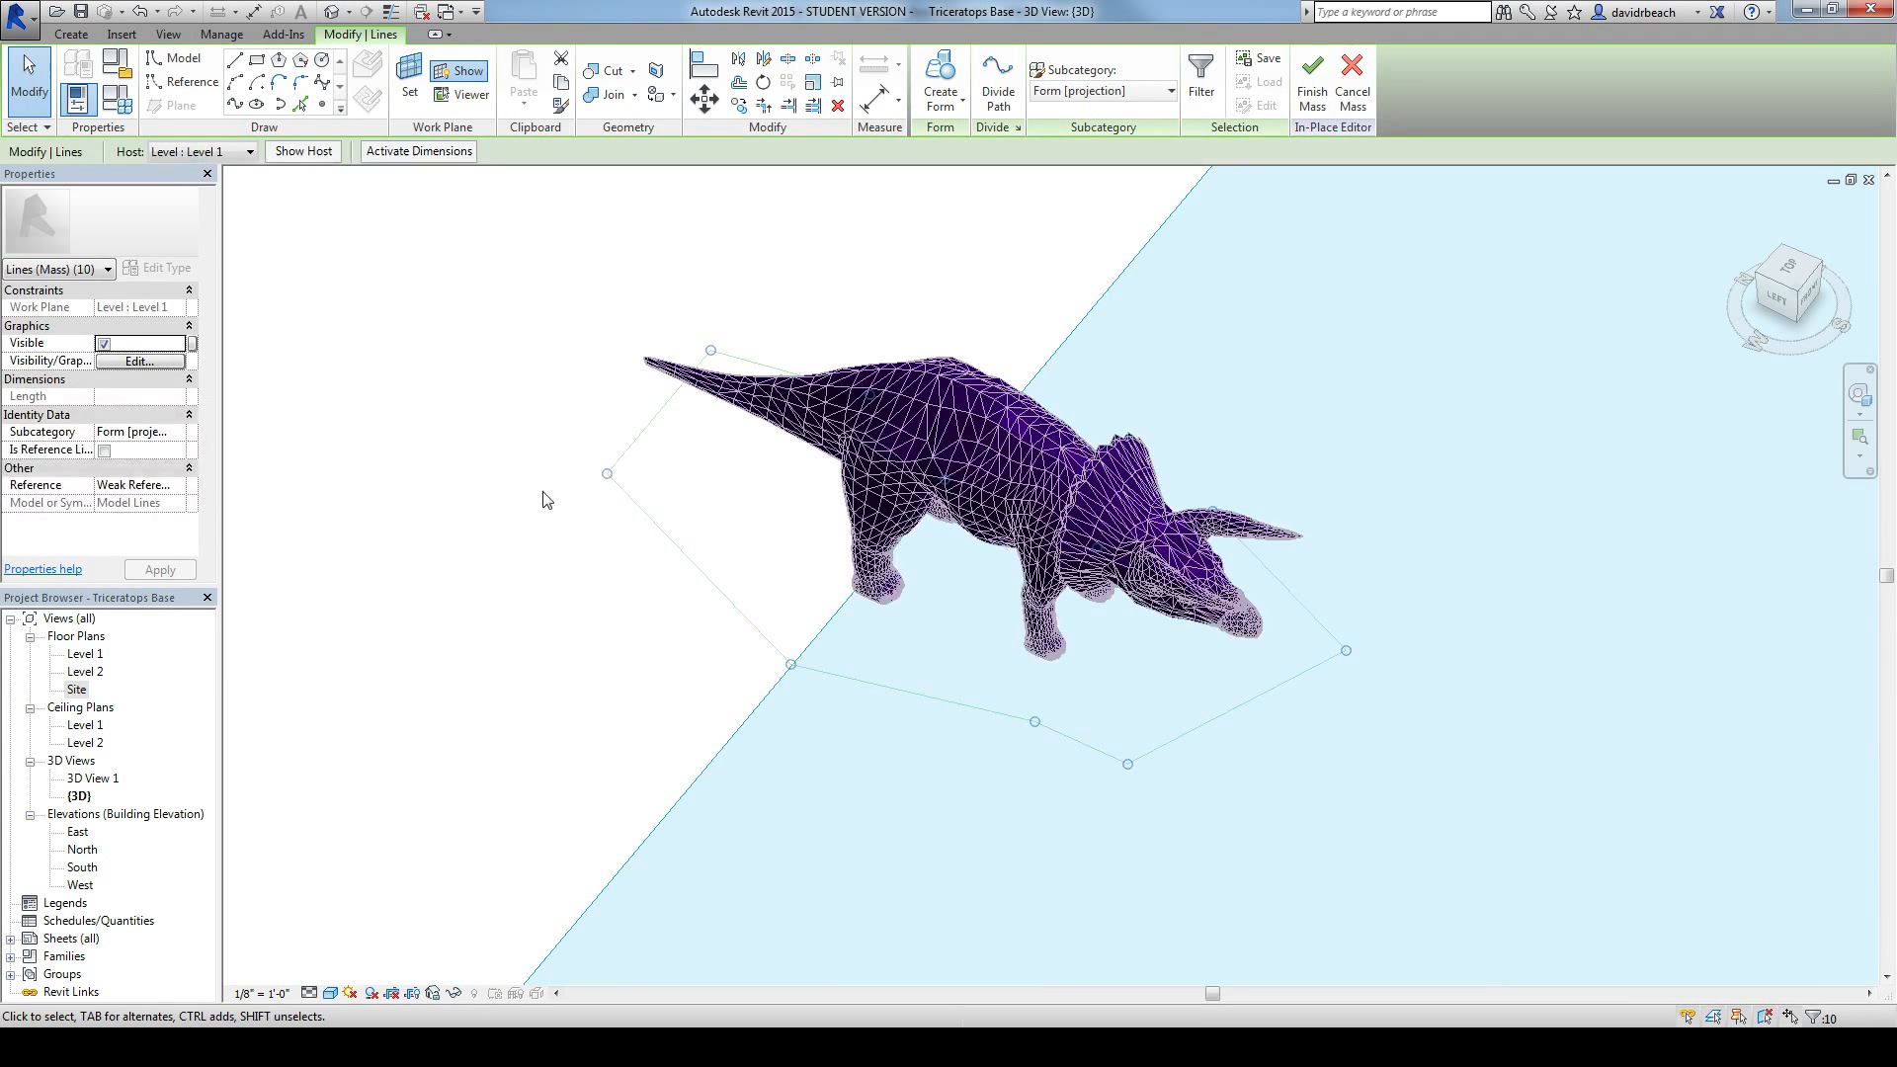
pyautogui.click(488, 502)
pyautogui.press('Tab')
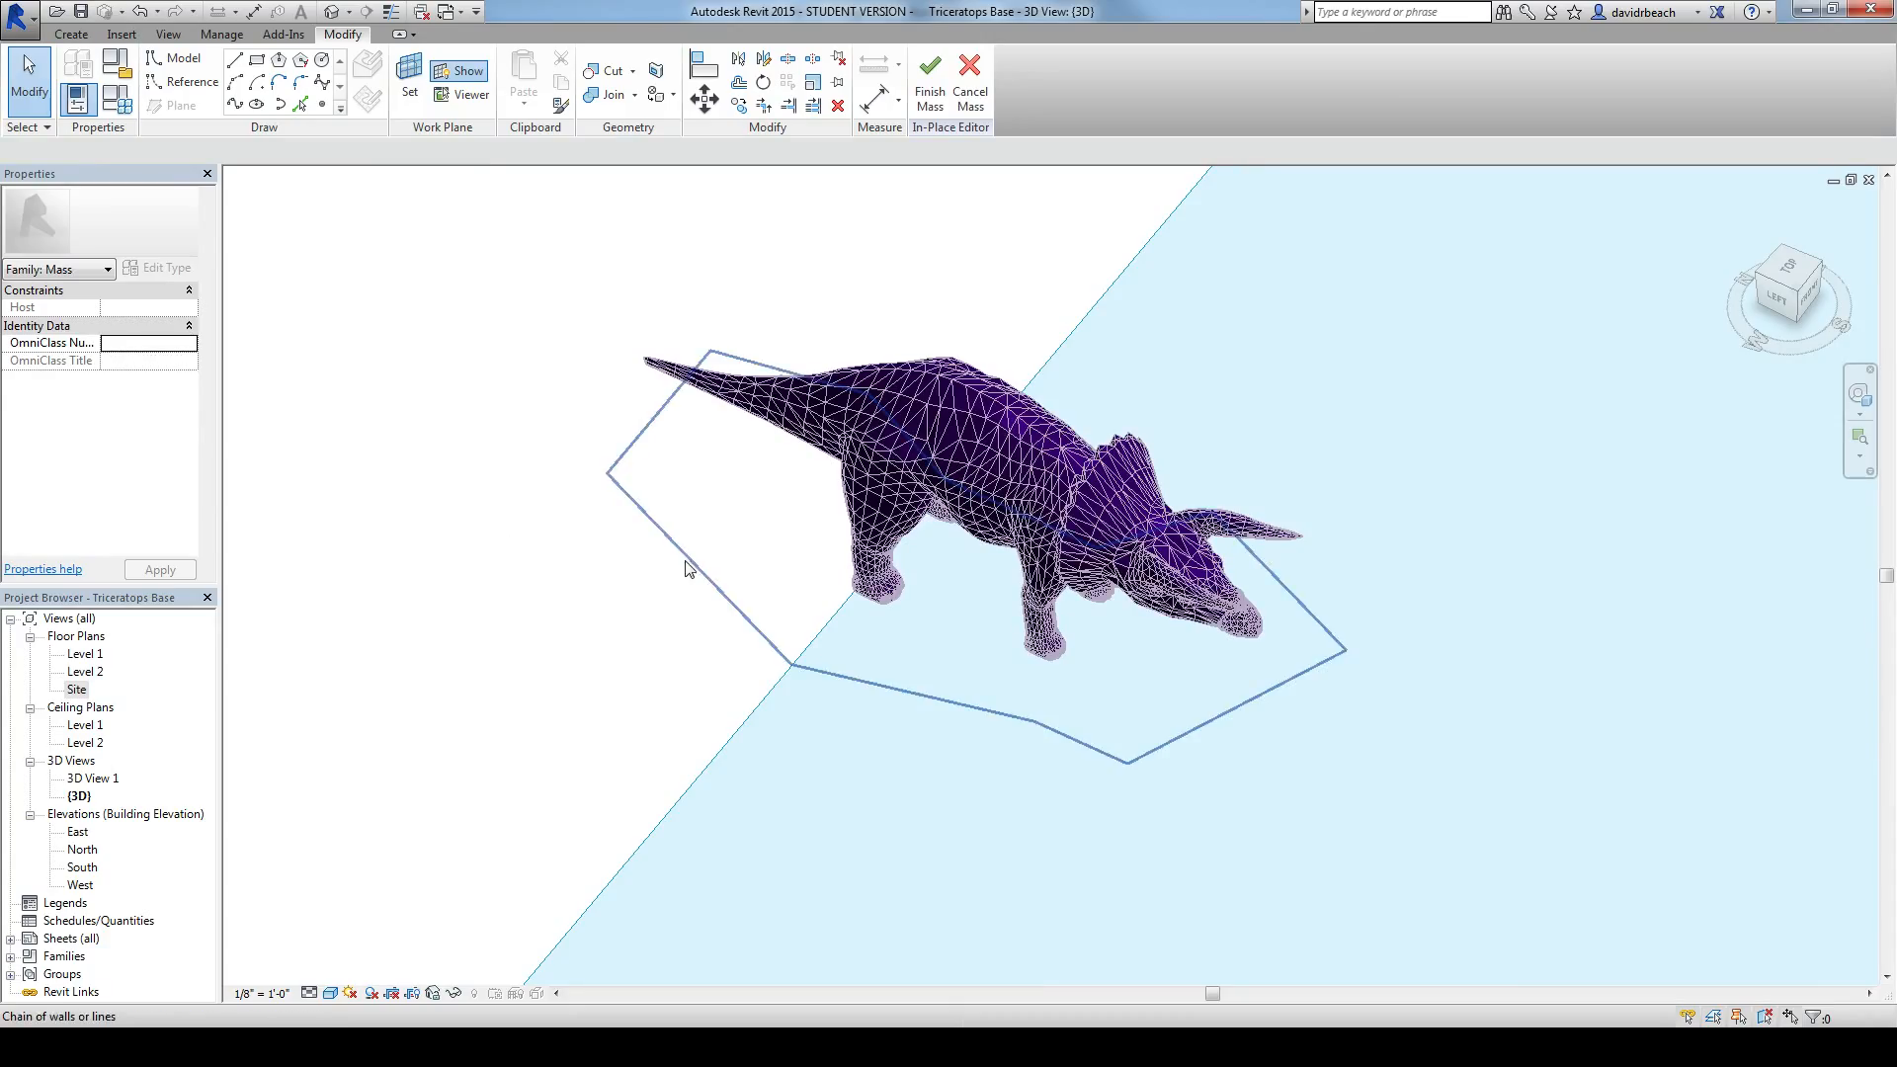
pyautogui.press('Tab')
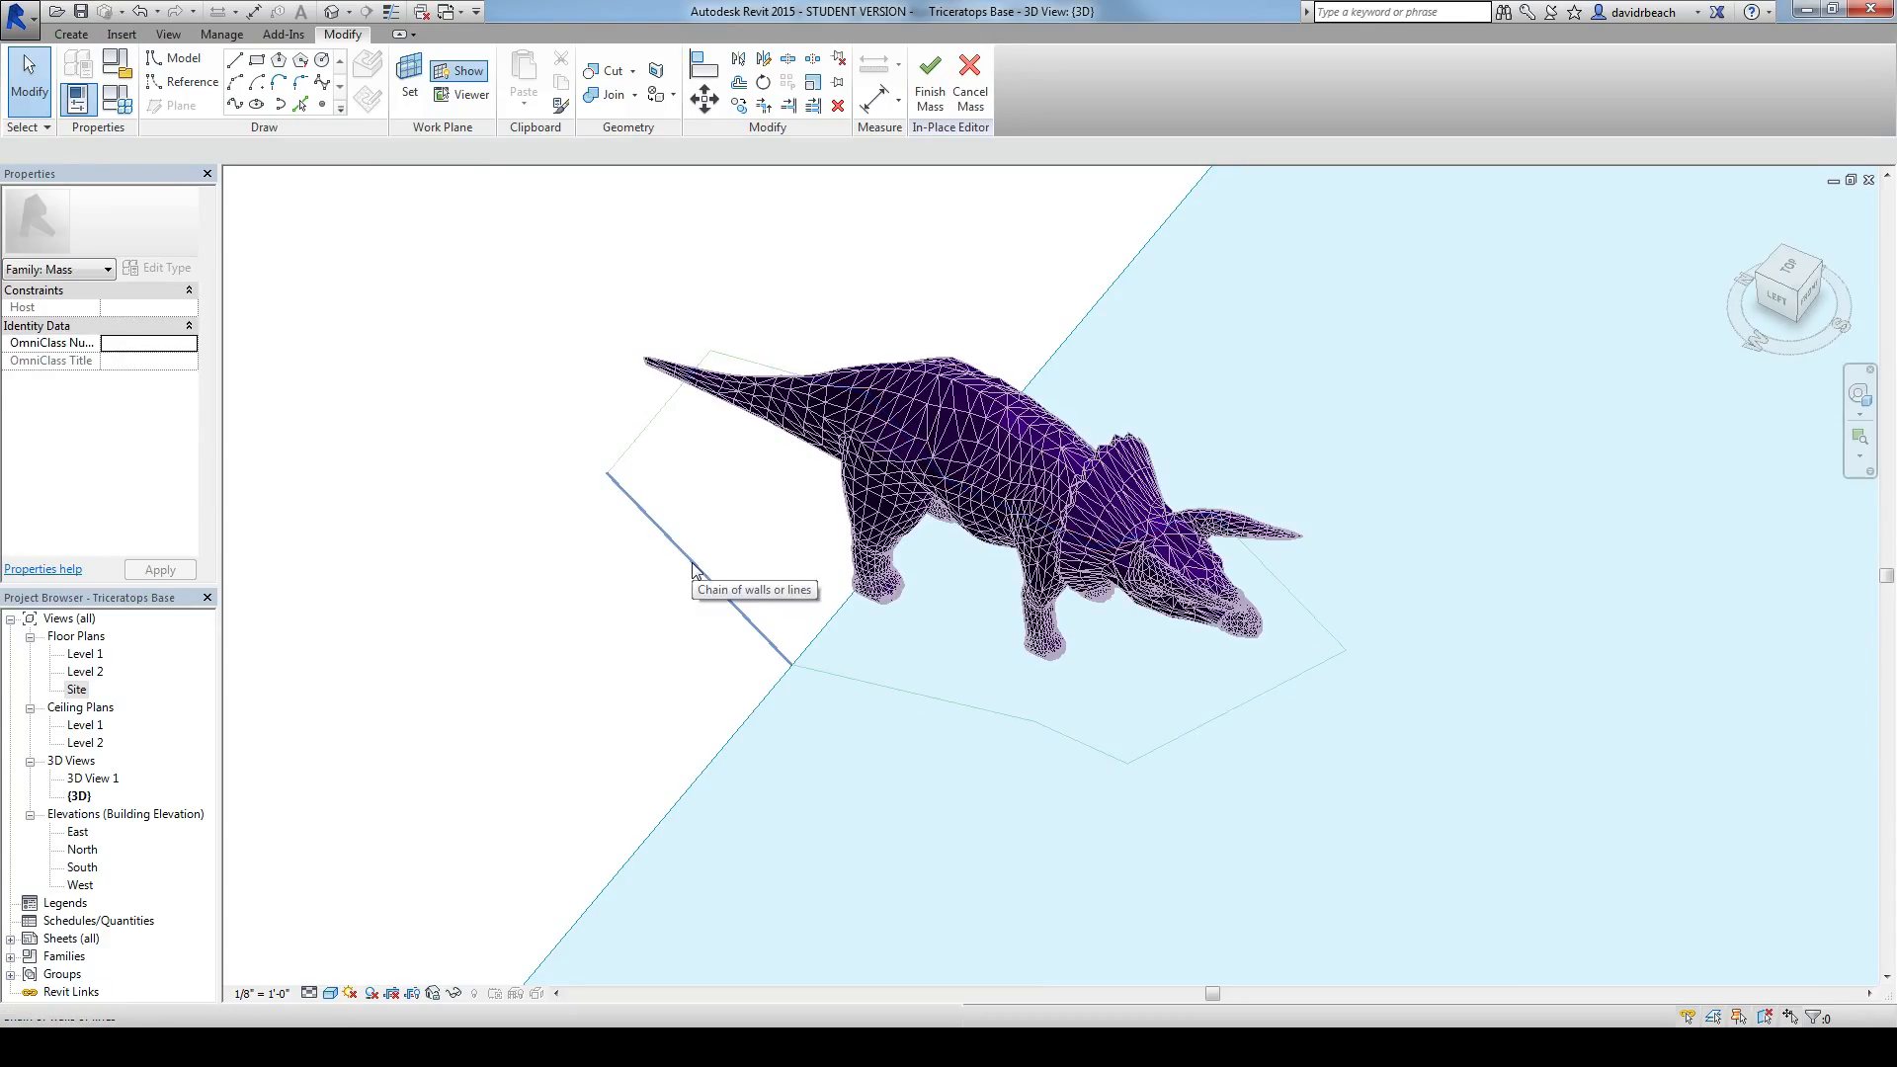
pyautogui.press('Tab')
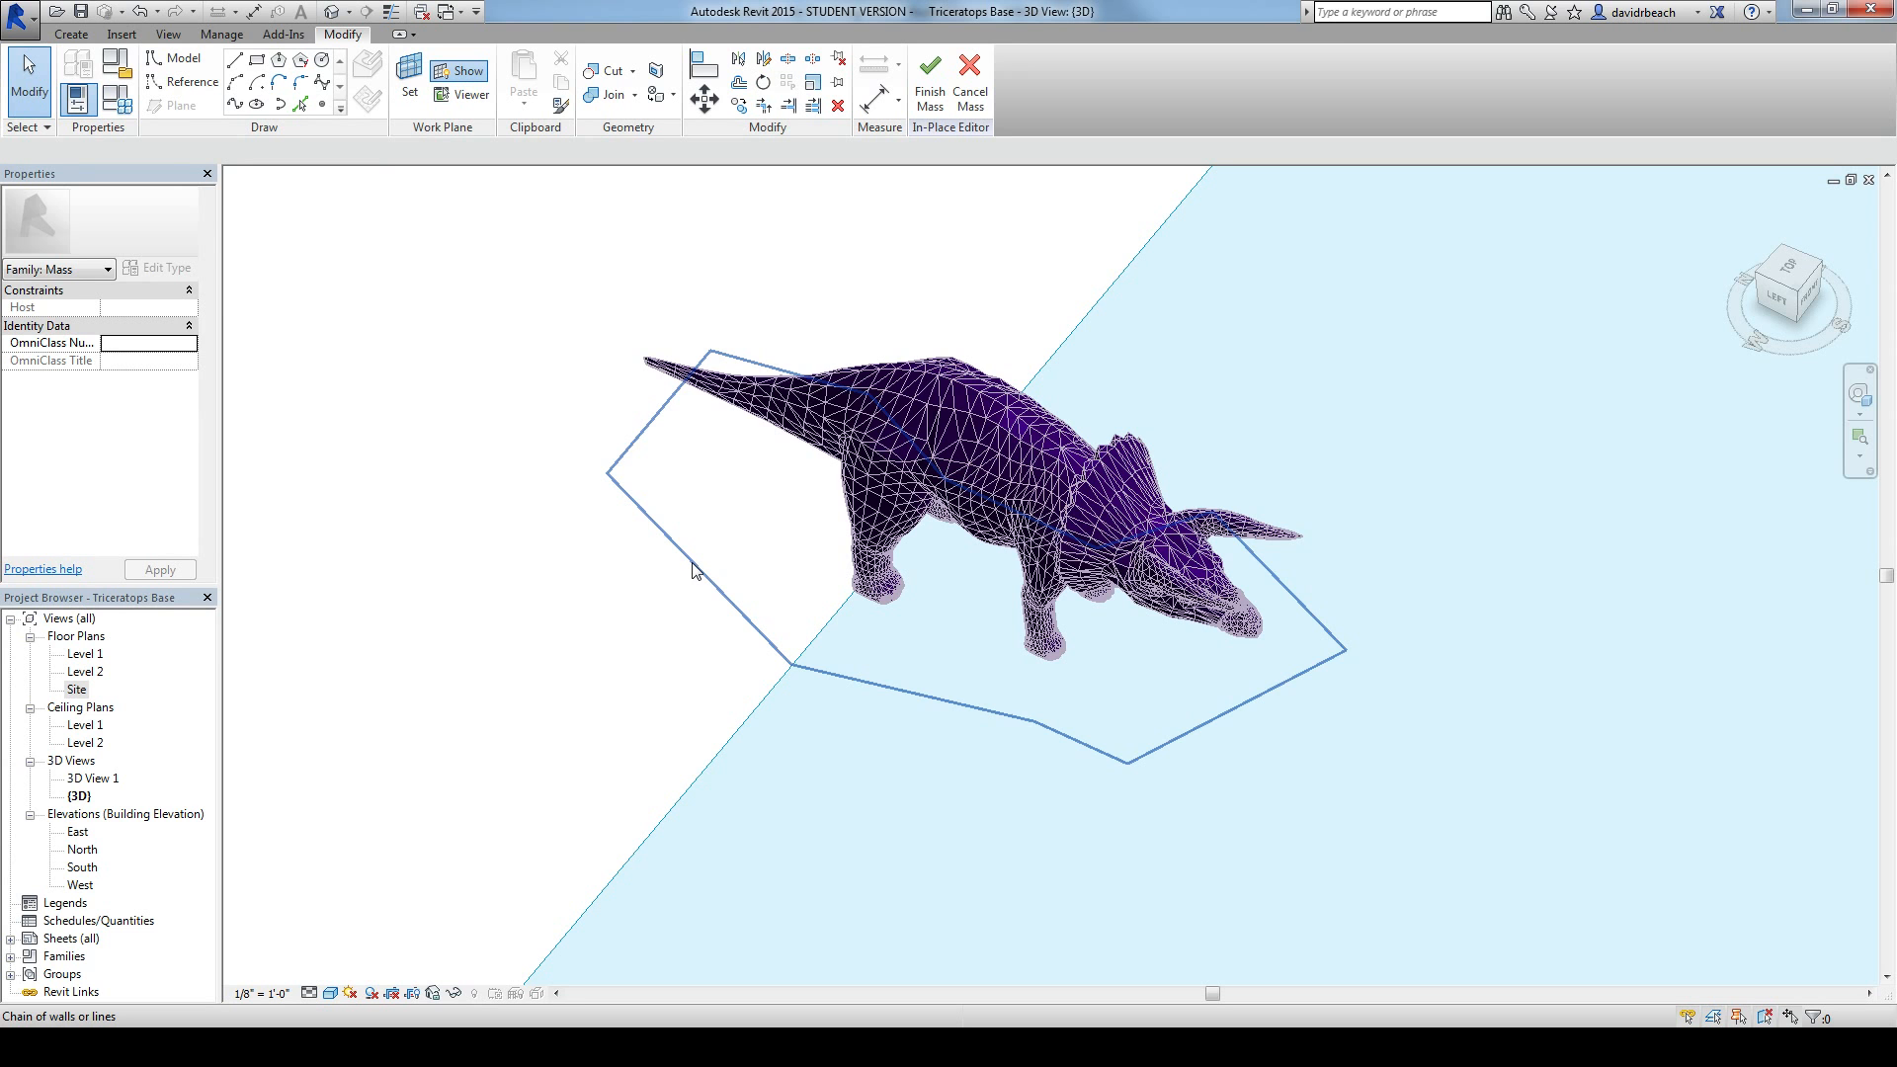
pyautogui.click(692, 570)
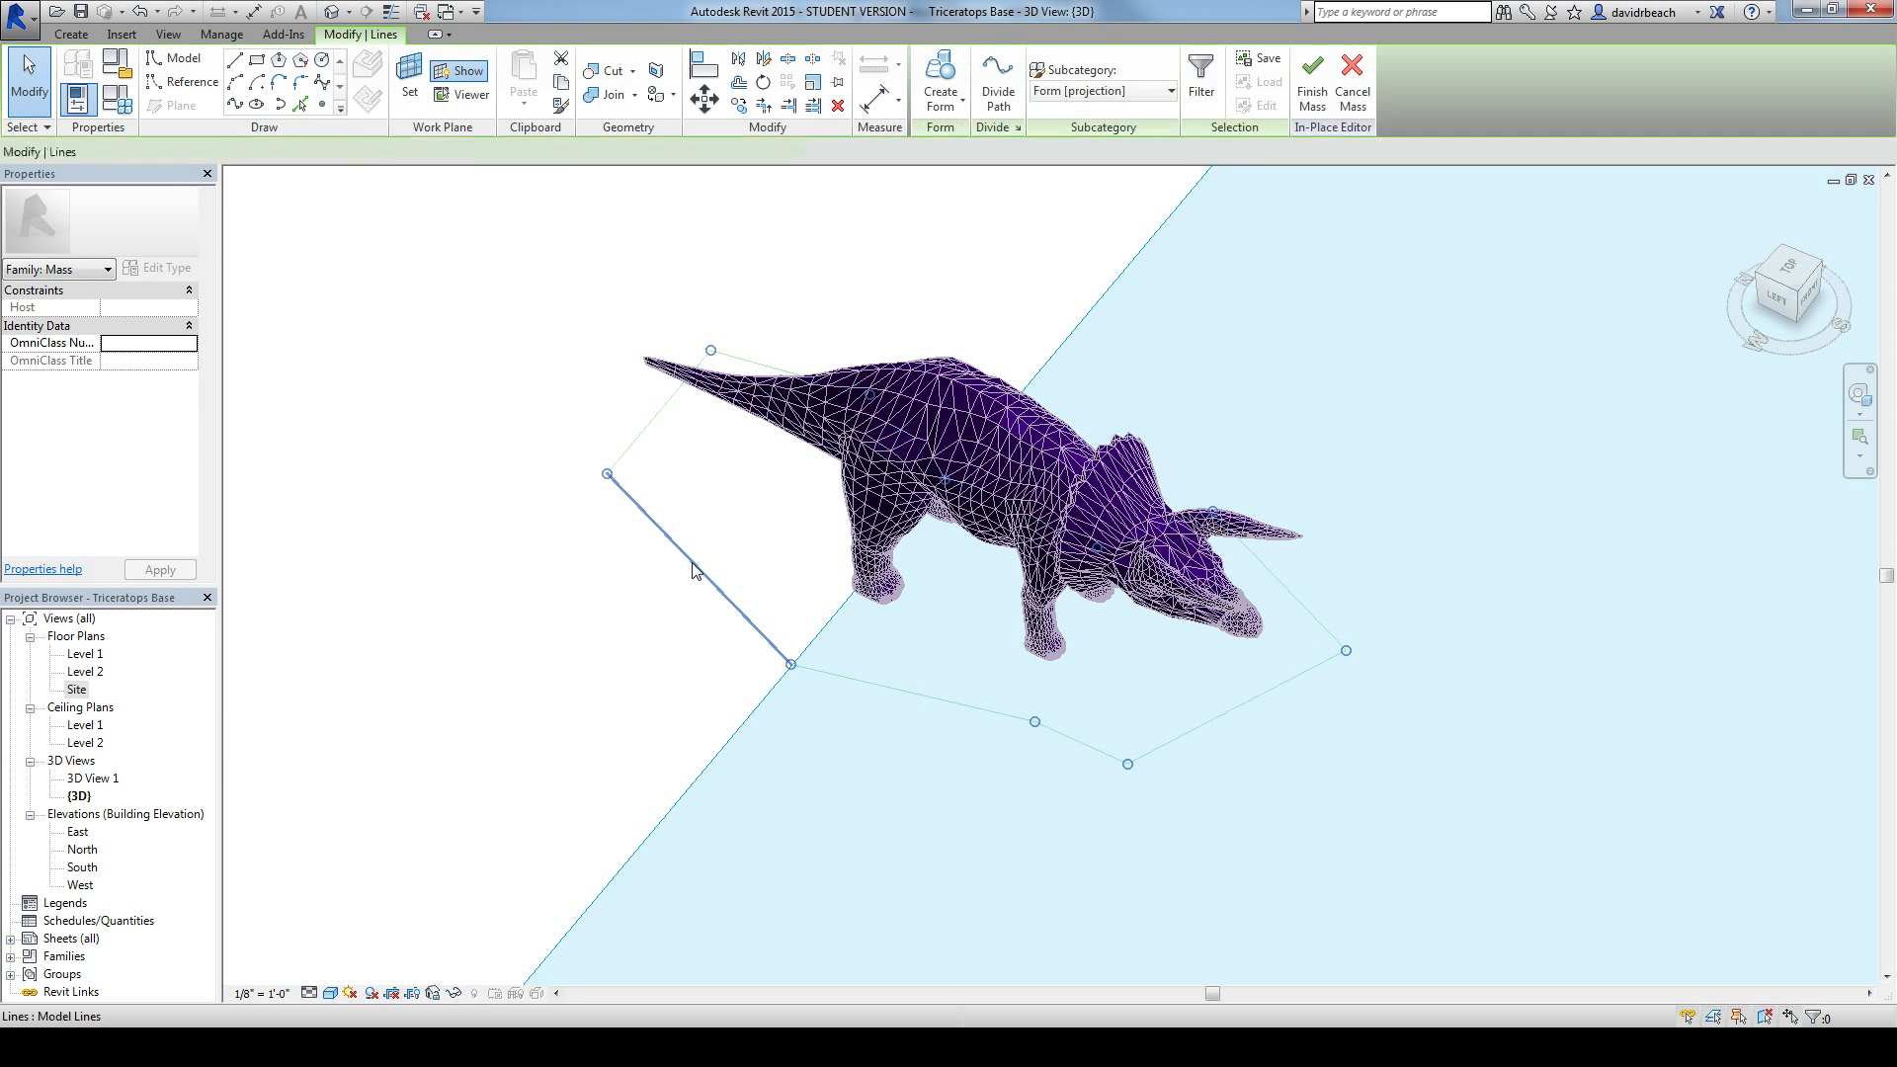
pyautogui.click(940, 71)
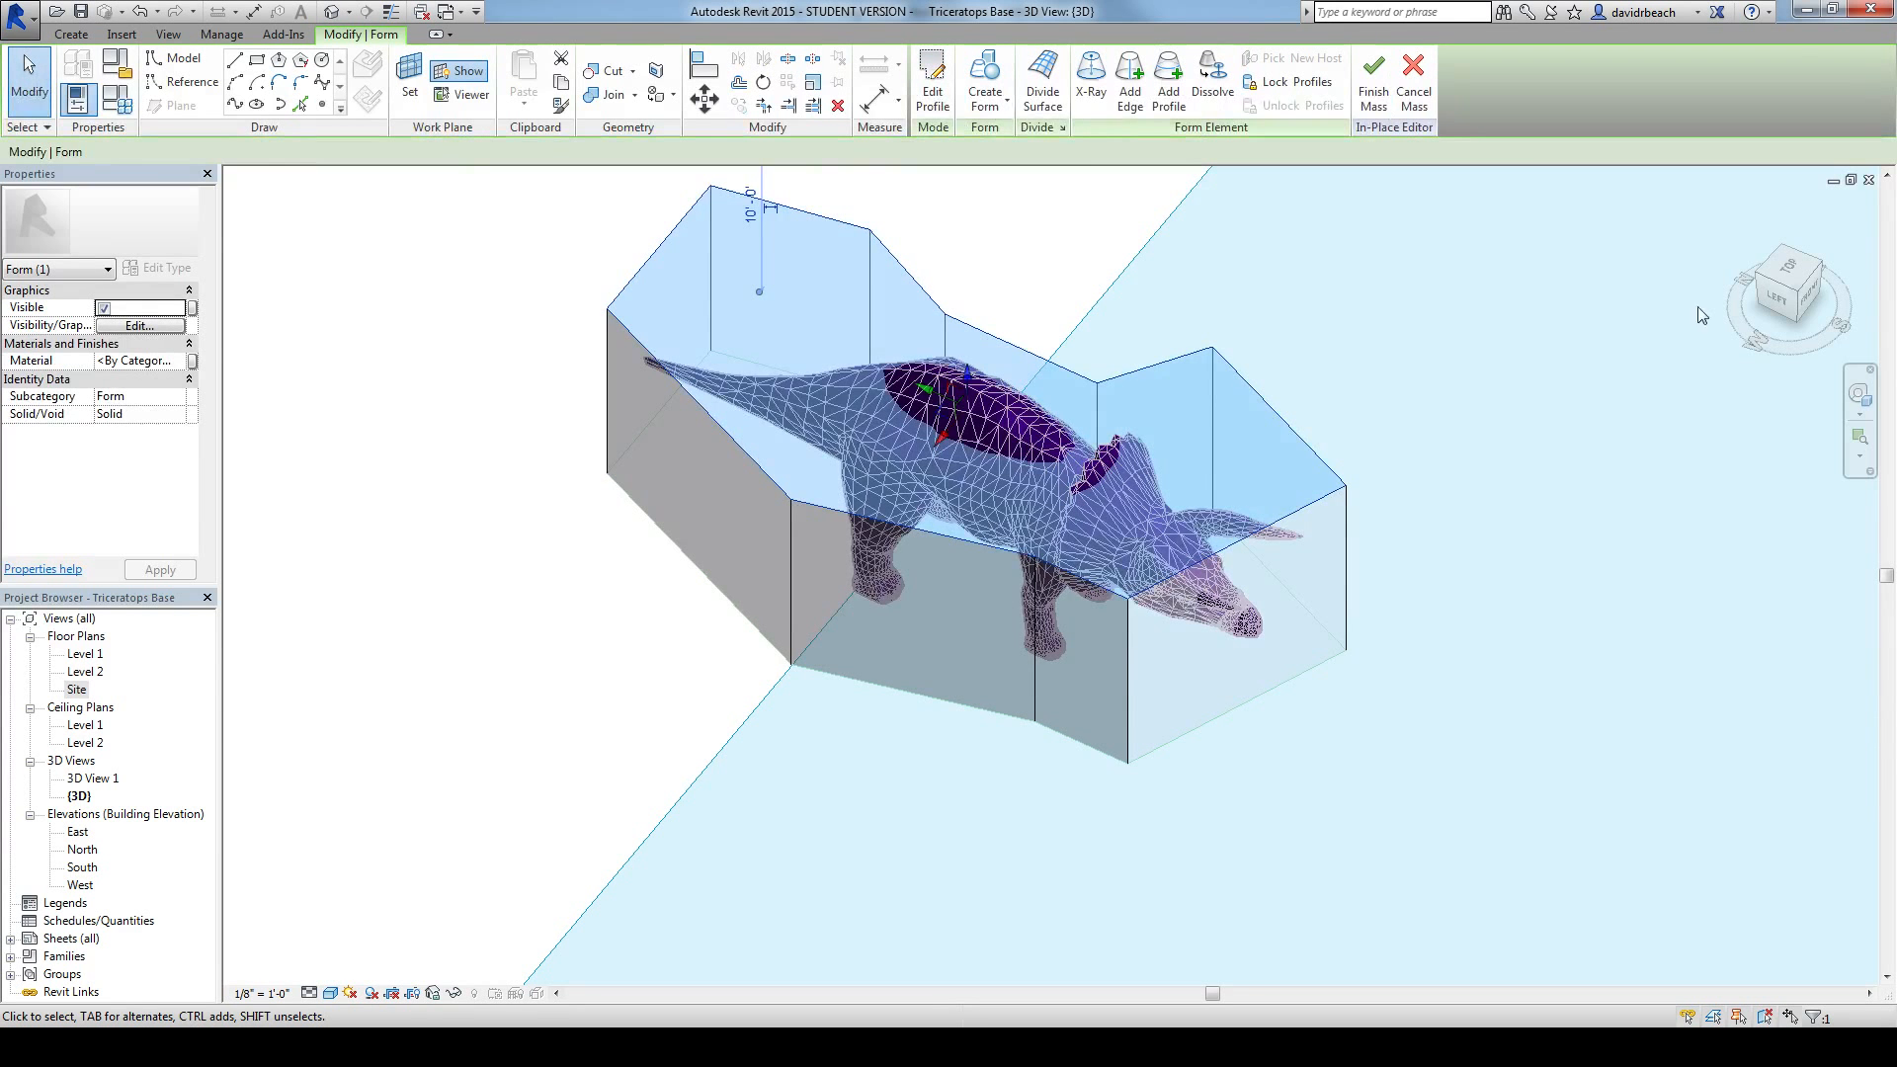
# Step: Set the solid form's height to 0' 6" from the side view and return to an angled 3D view
pyautogui.click(1777, 299)
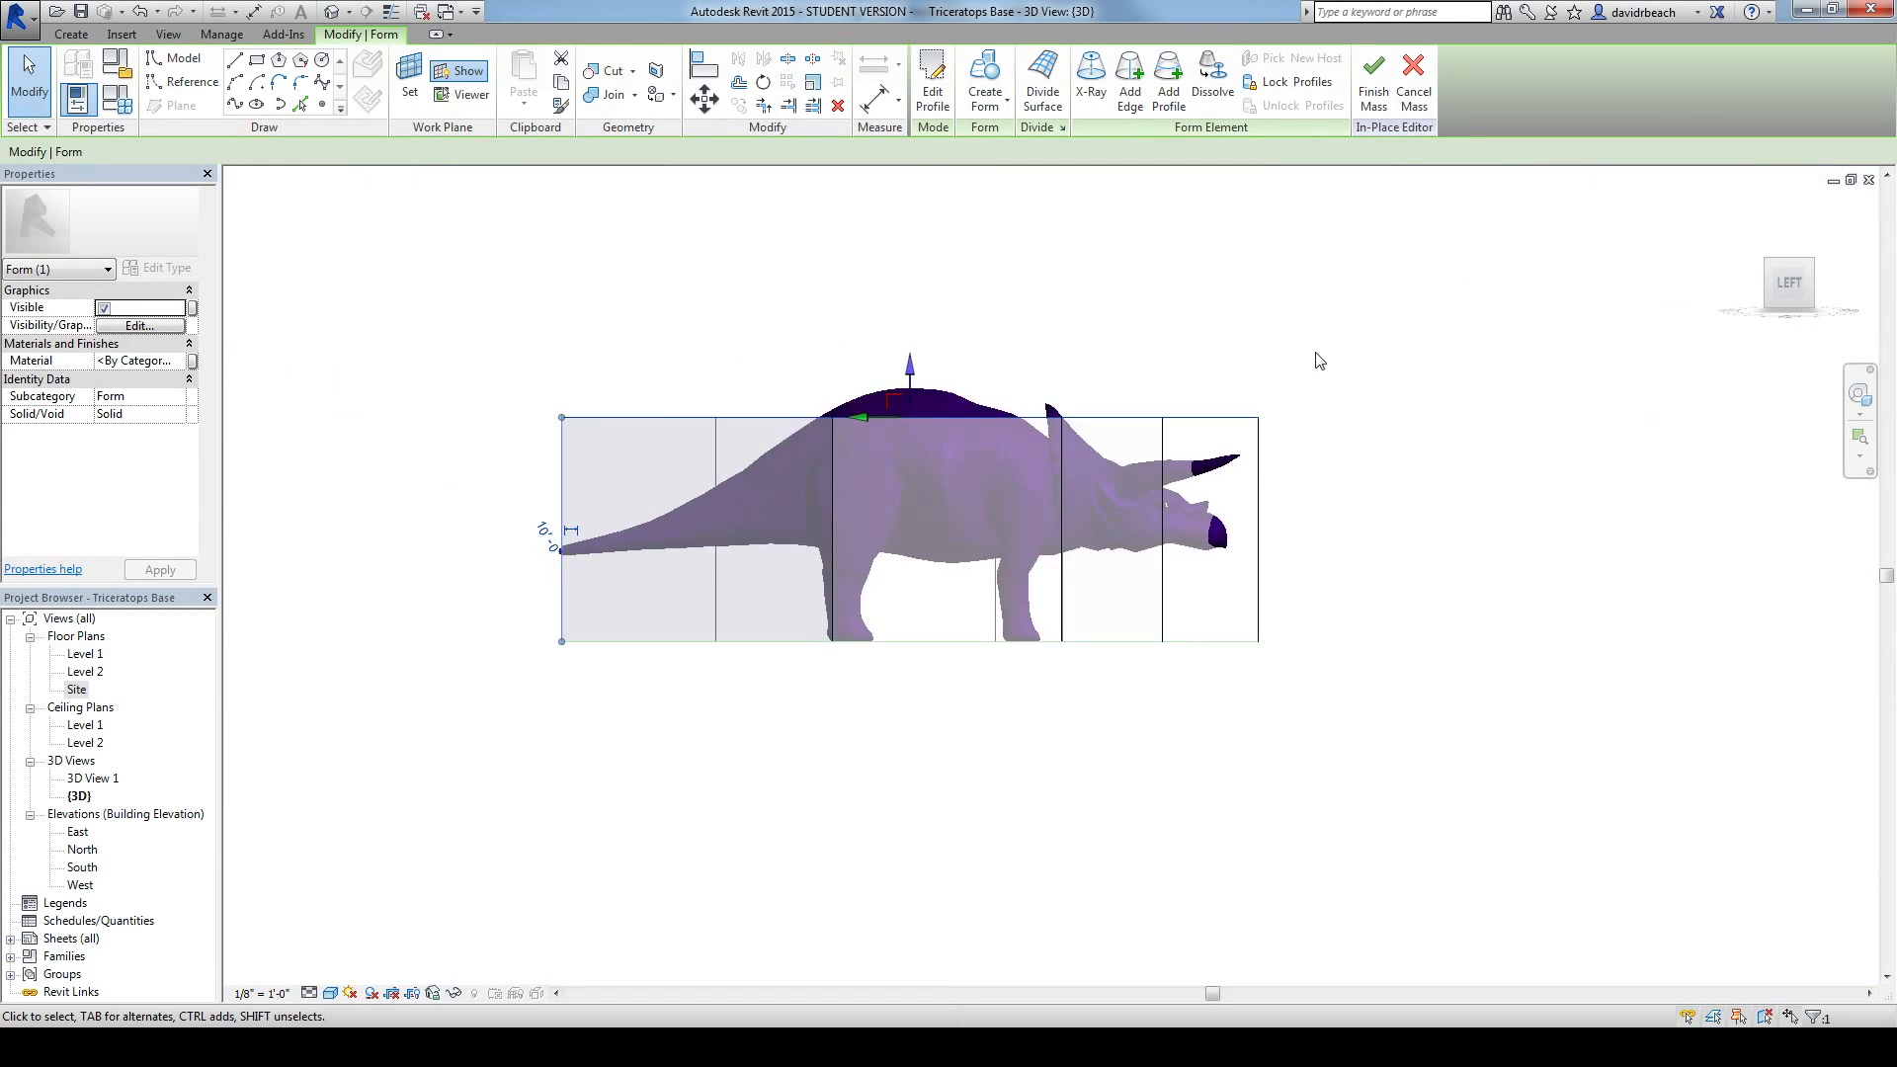
pyautogui.click(630, 594)
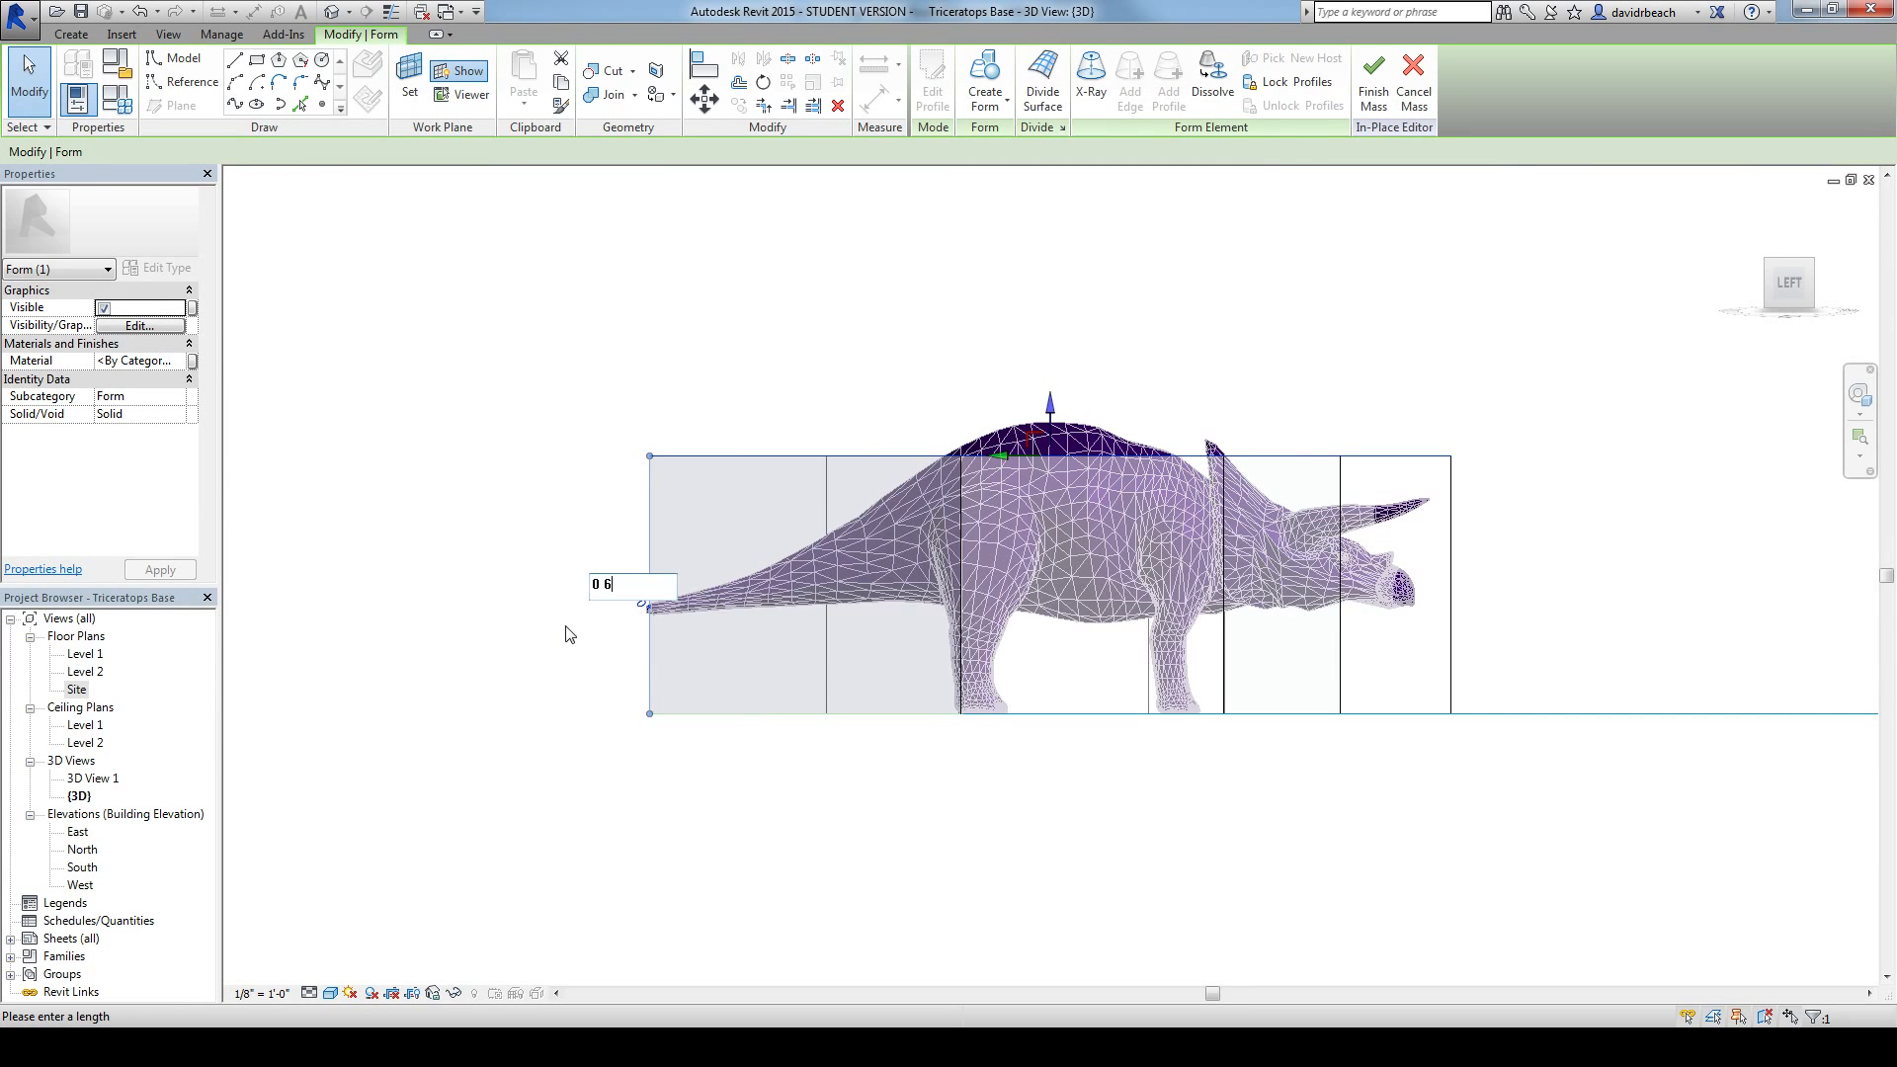
pyautogui.write('0 6')
pyautogui.press('Return')
pyautogui.click(529, 622)
pyautogui.keyDown('shift'); pyautogui.moveTo(1044, 394); pyautogui.dragTo(635, 597, button='middle'); pyautogui.keyUp('shift')
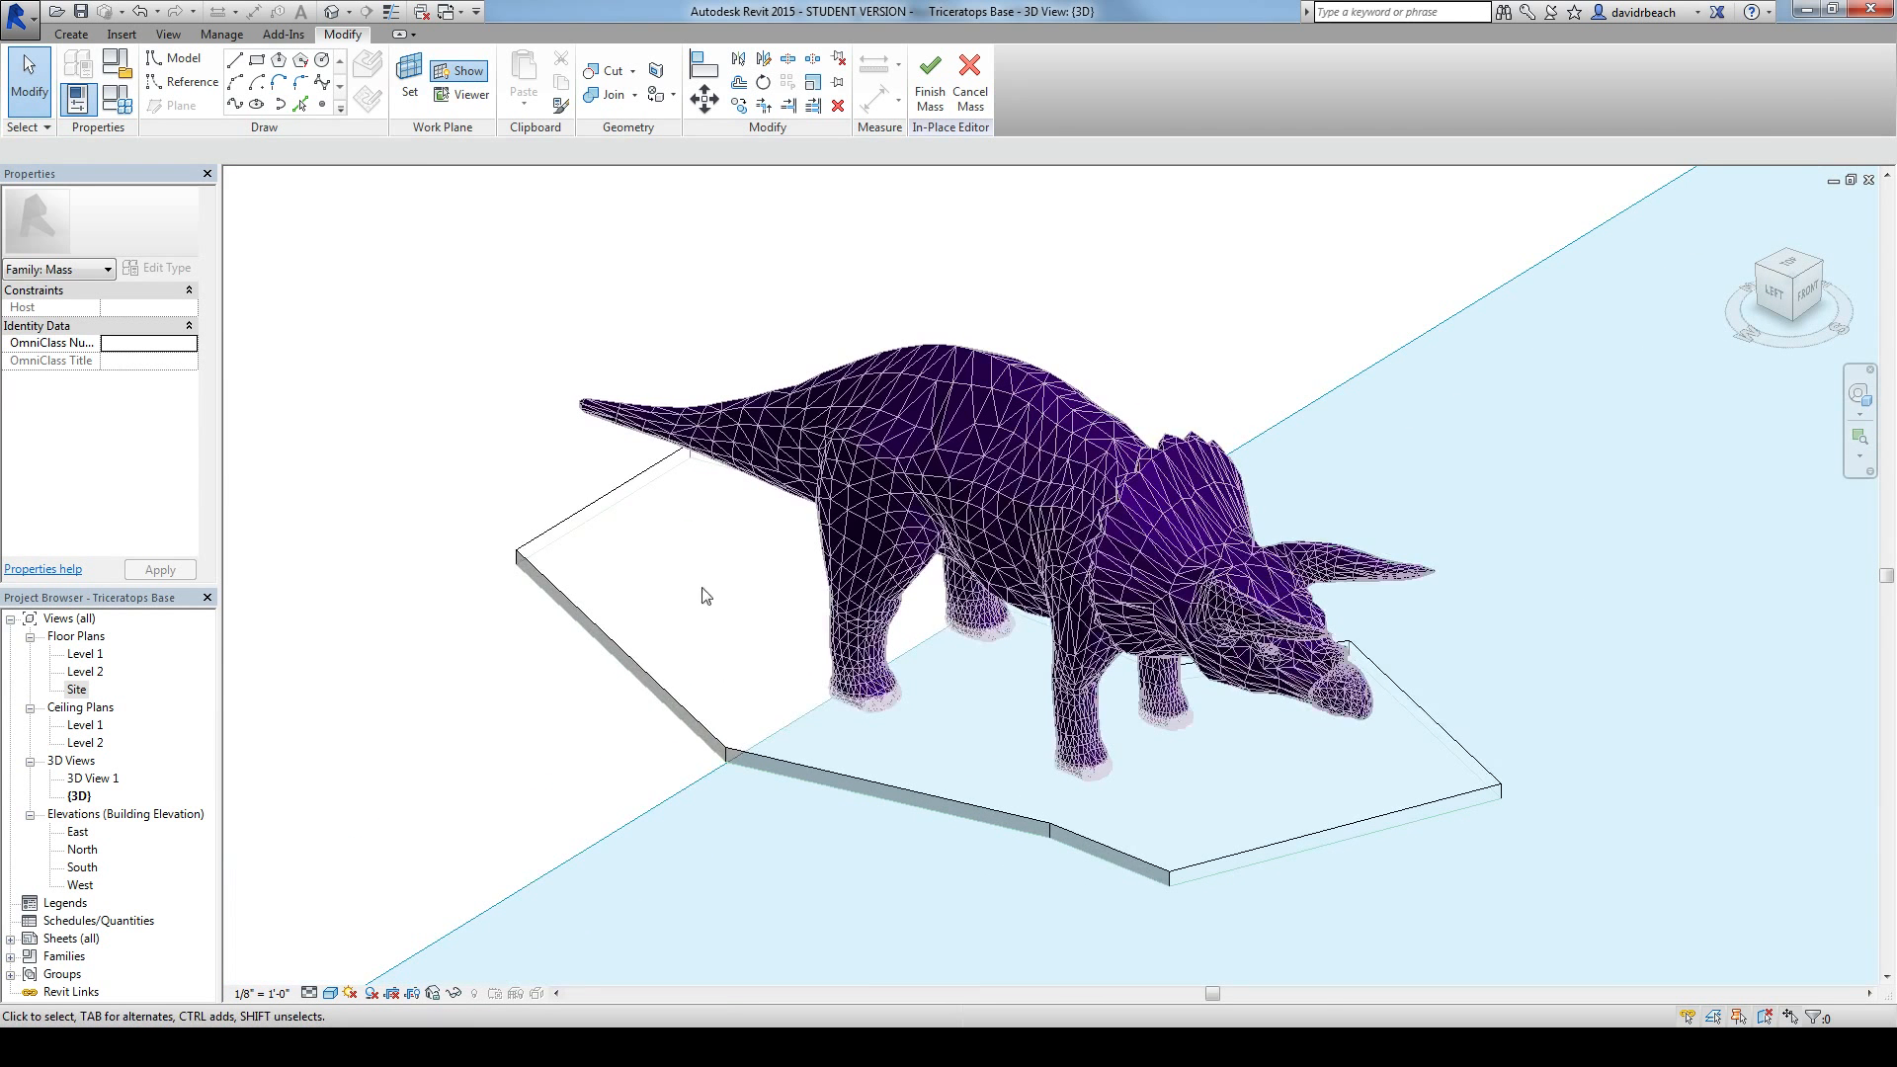
# Step: Start picking edges for mass model lines and set the top face of the base form as their work plane
pyautogui.click(237, 63)
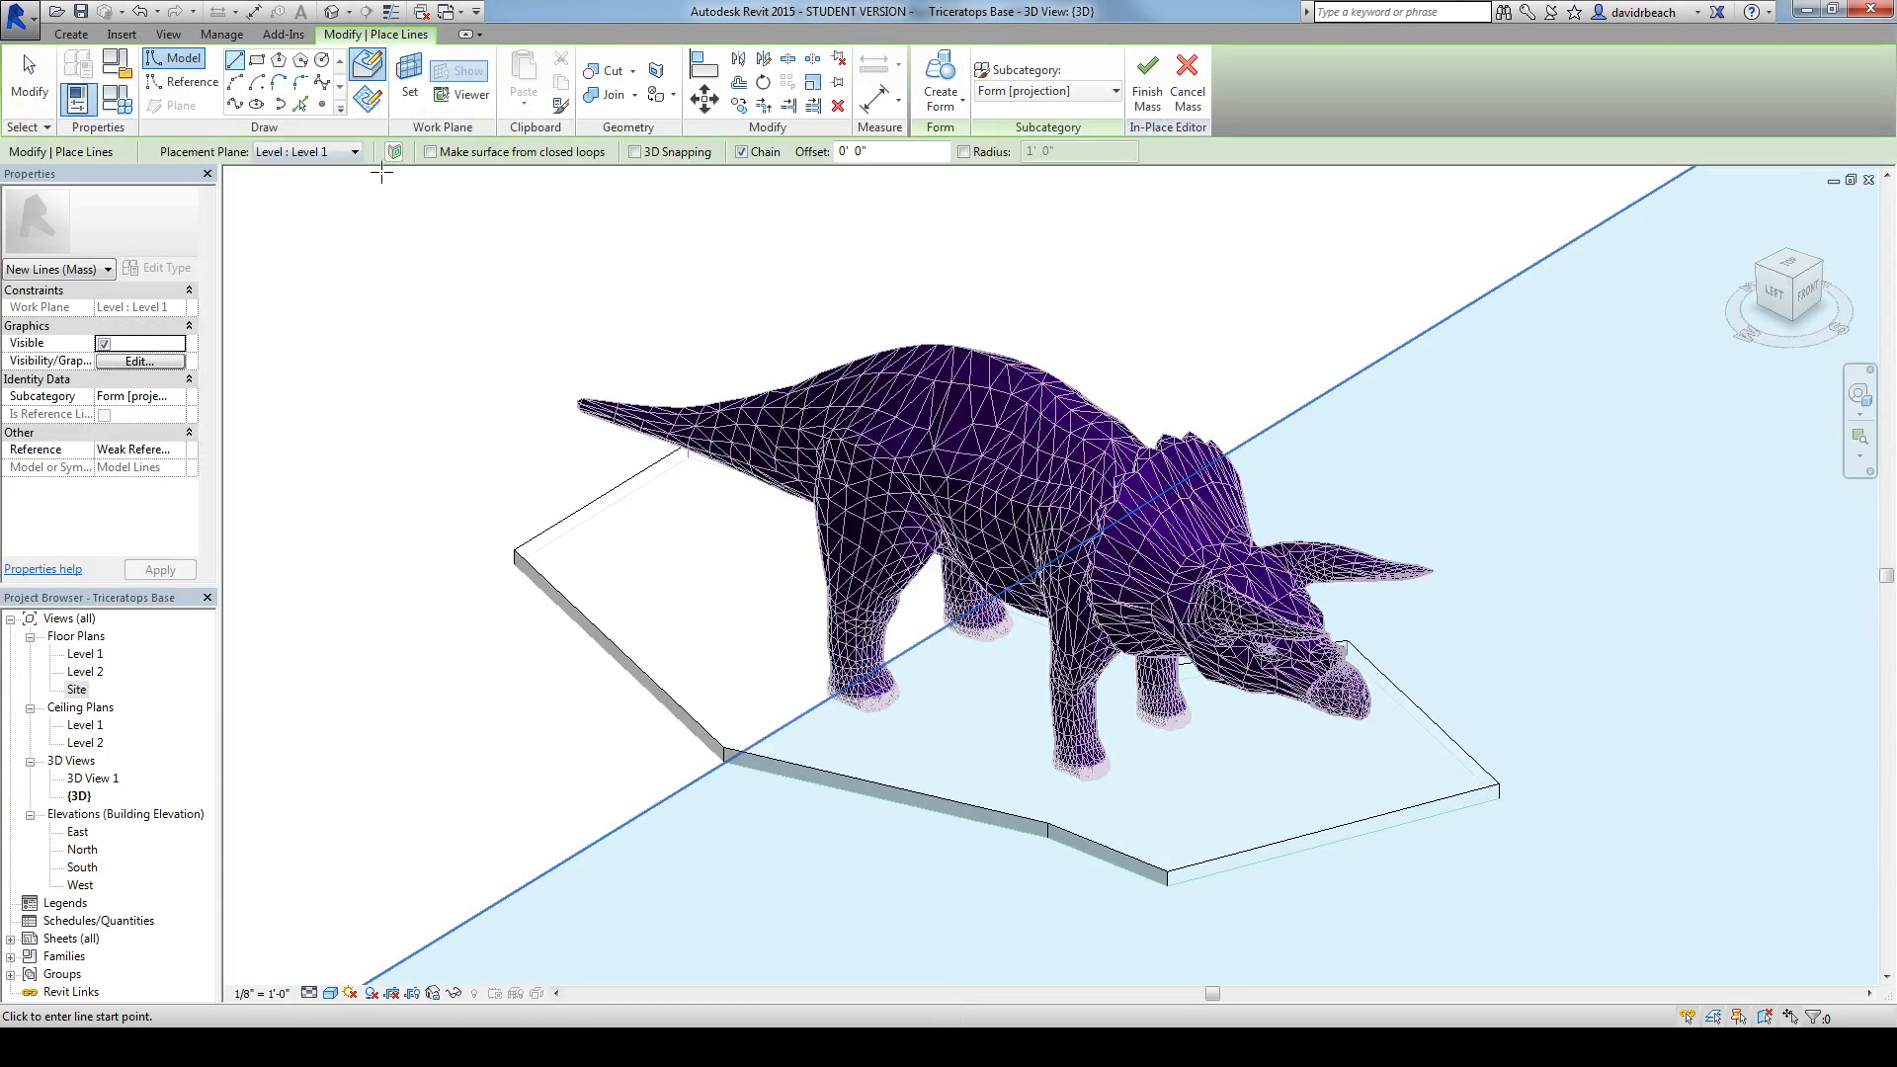
pyautogui.click(300, 105)
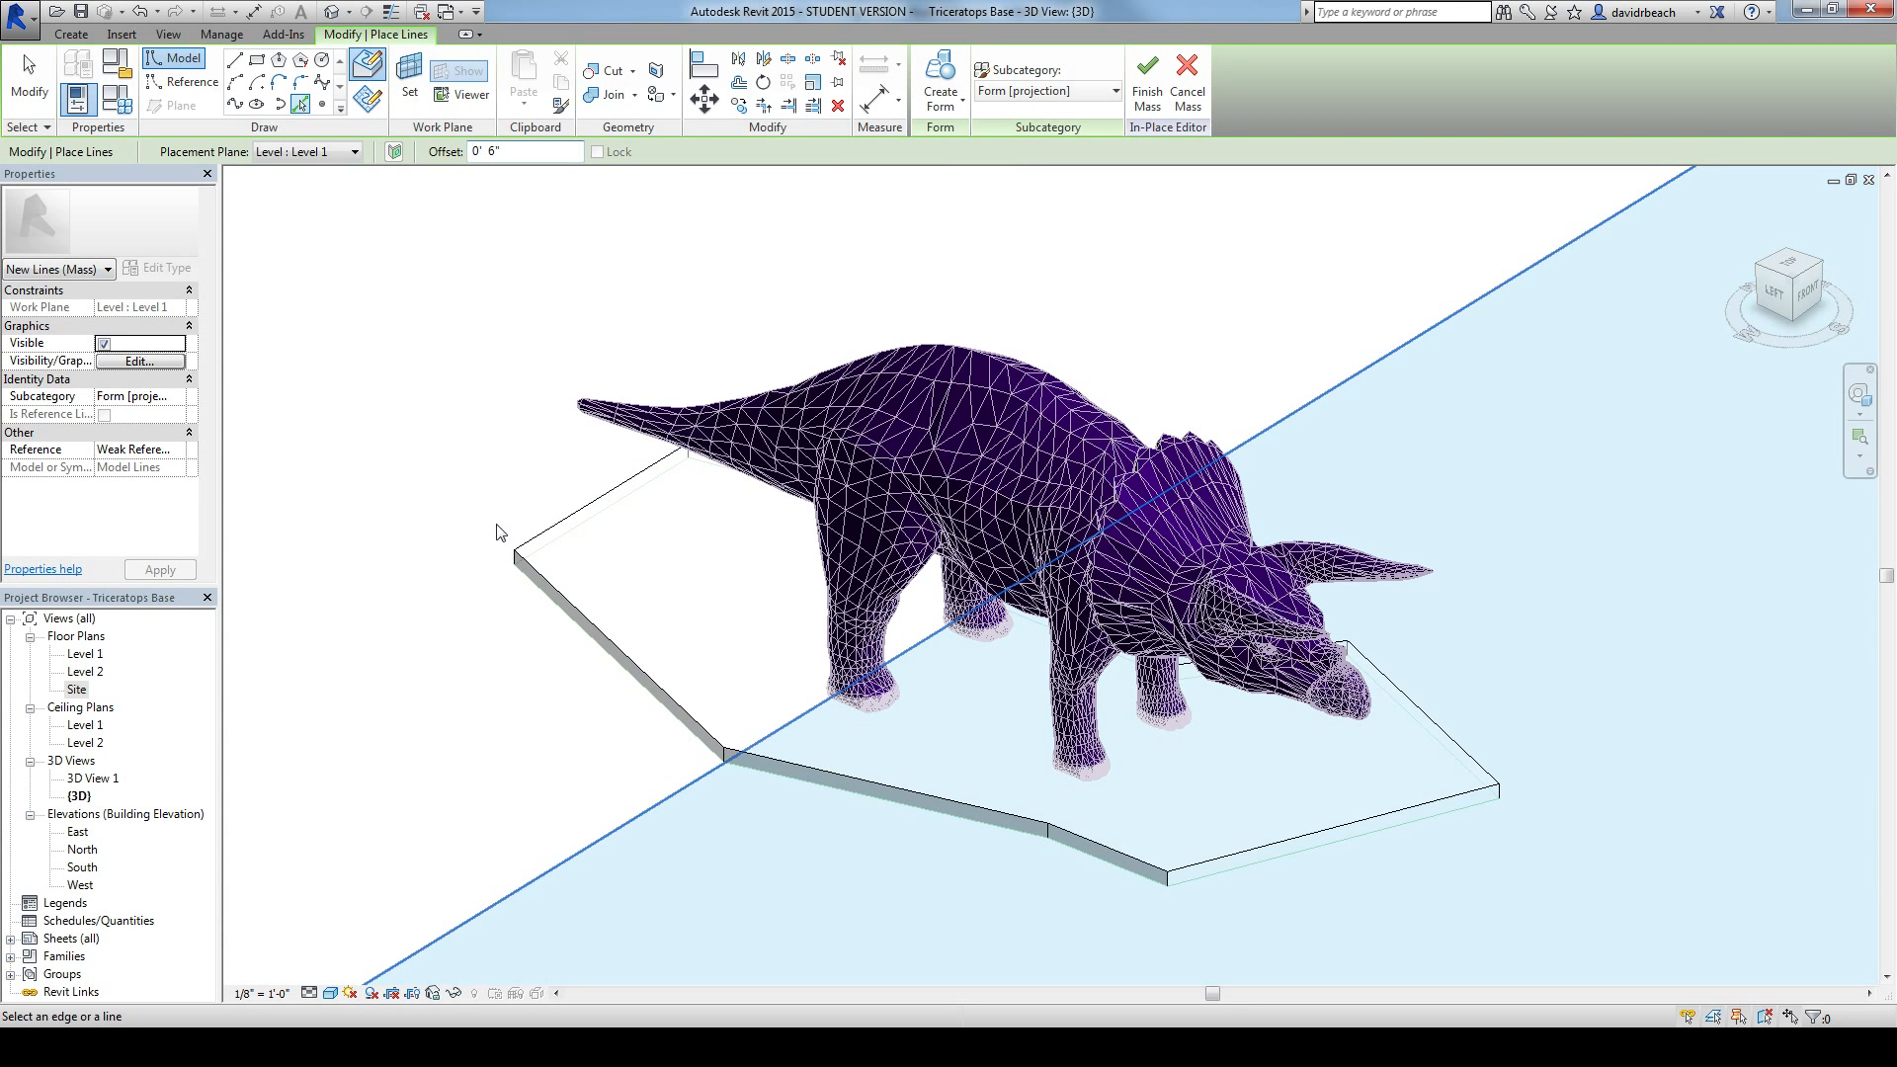
pyautogui.keyDown('shift'); pyautogui.moveTo(497, 533); pyautogui.dragTo(516, 541, button='middle'); pyautogui.keyUp('shift')
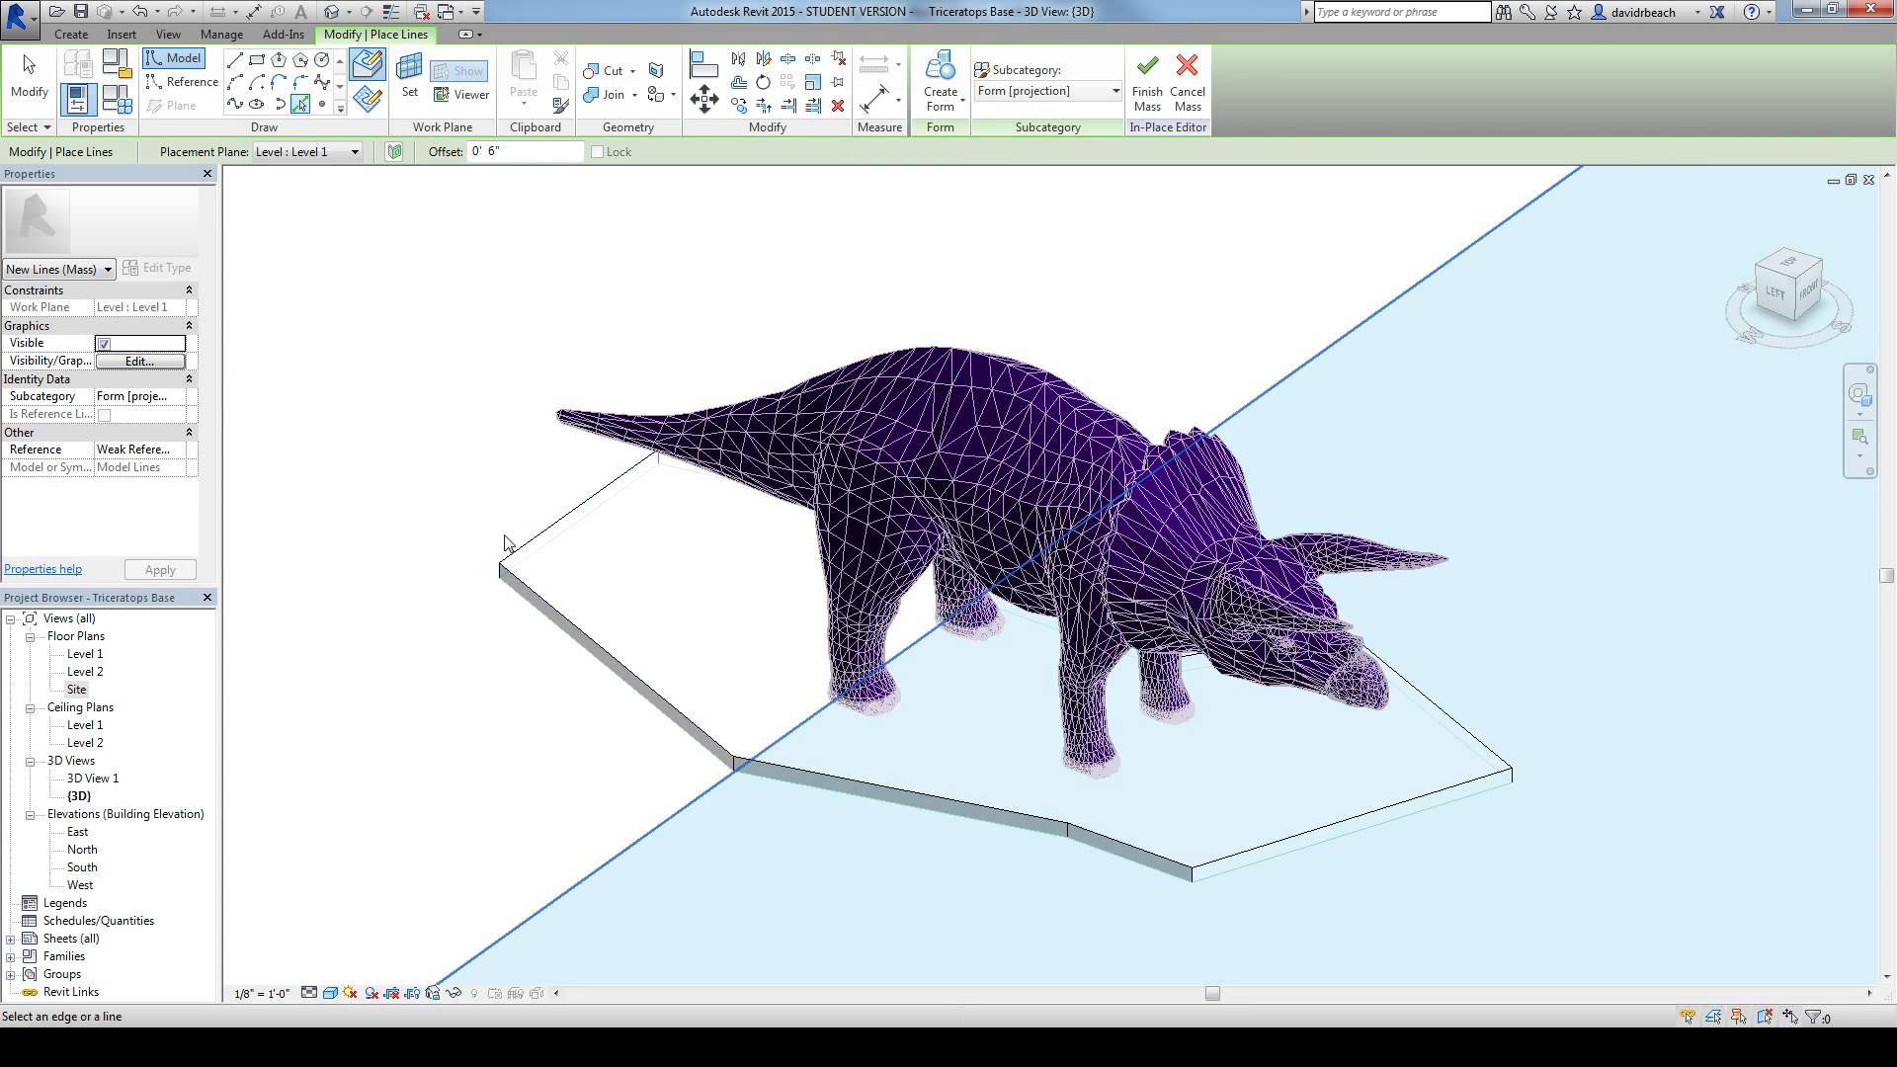
pyautogui.click(411, 77)
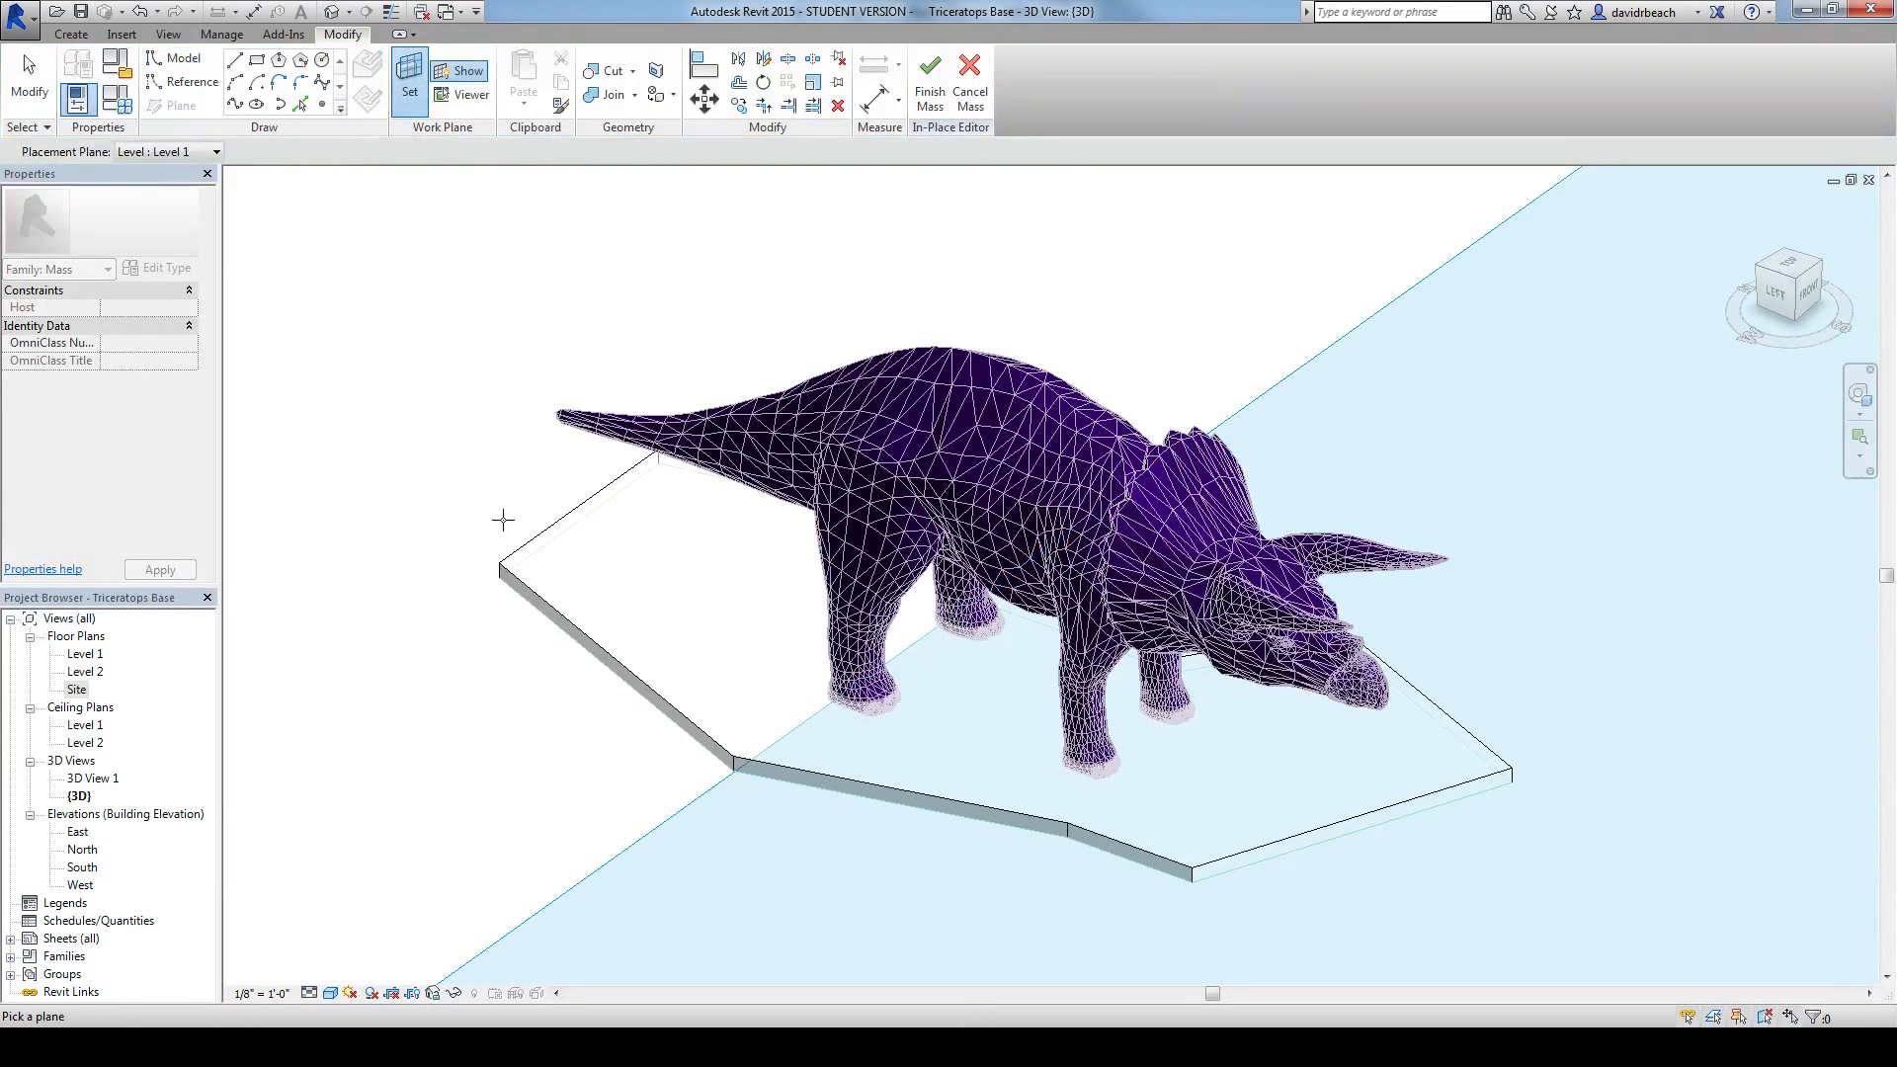
pyautogui.scroll(2, 632, 654)
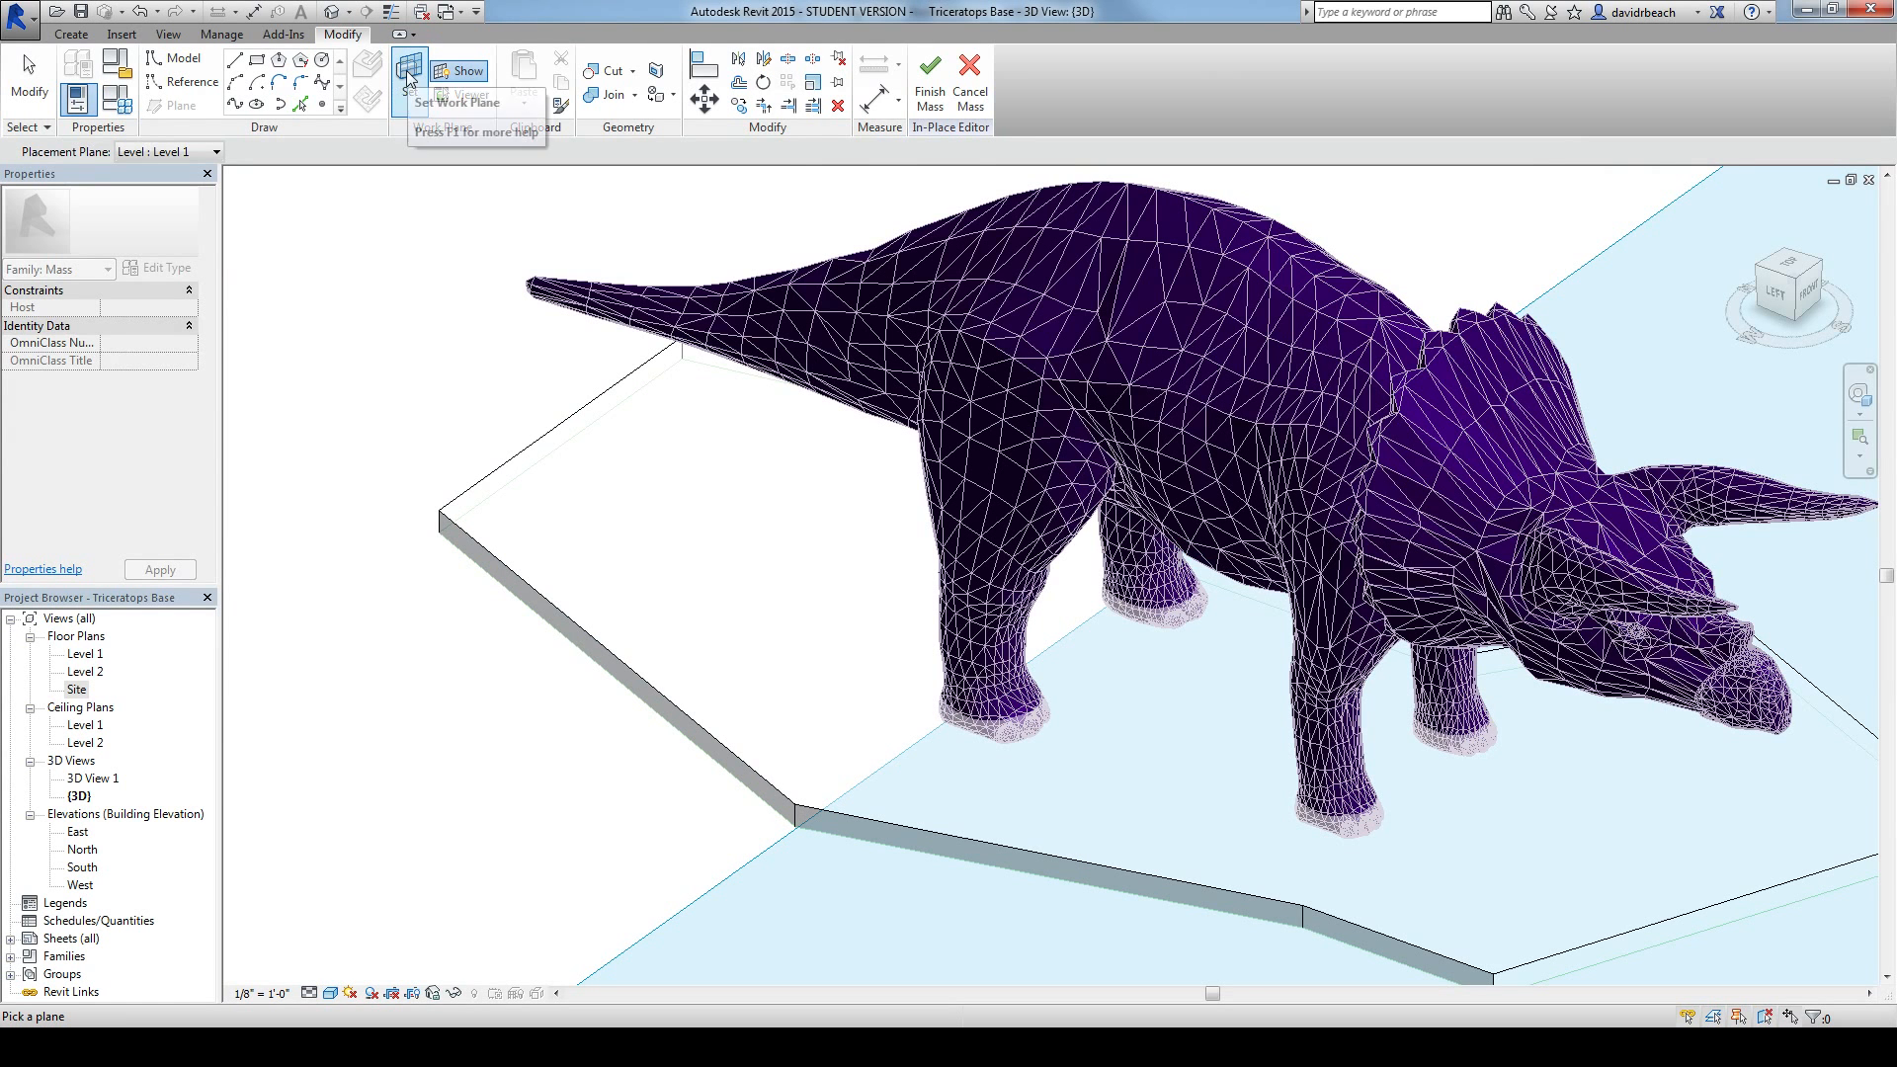
pyautogui.click(488, 545)
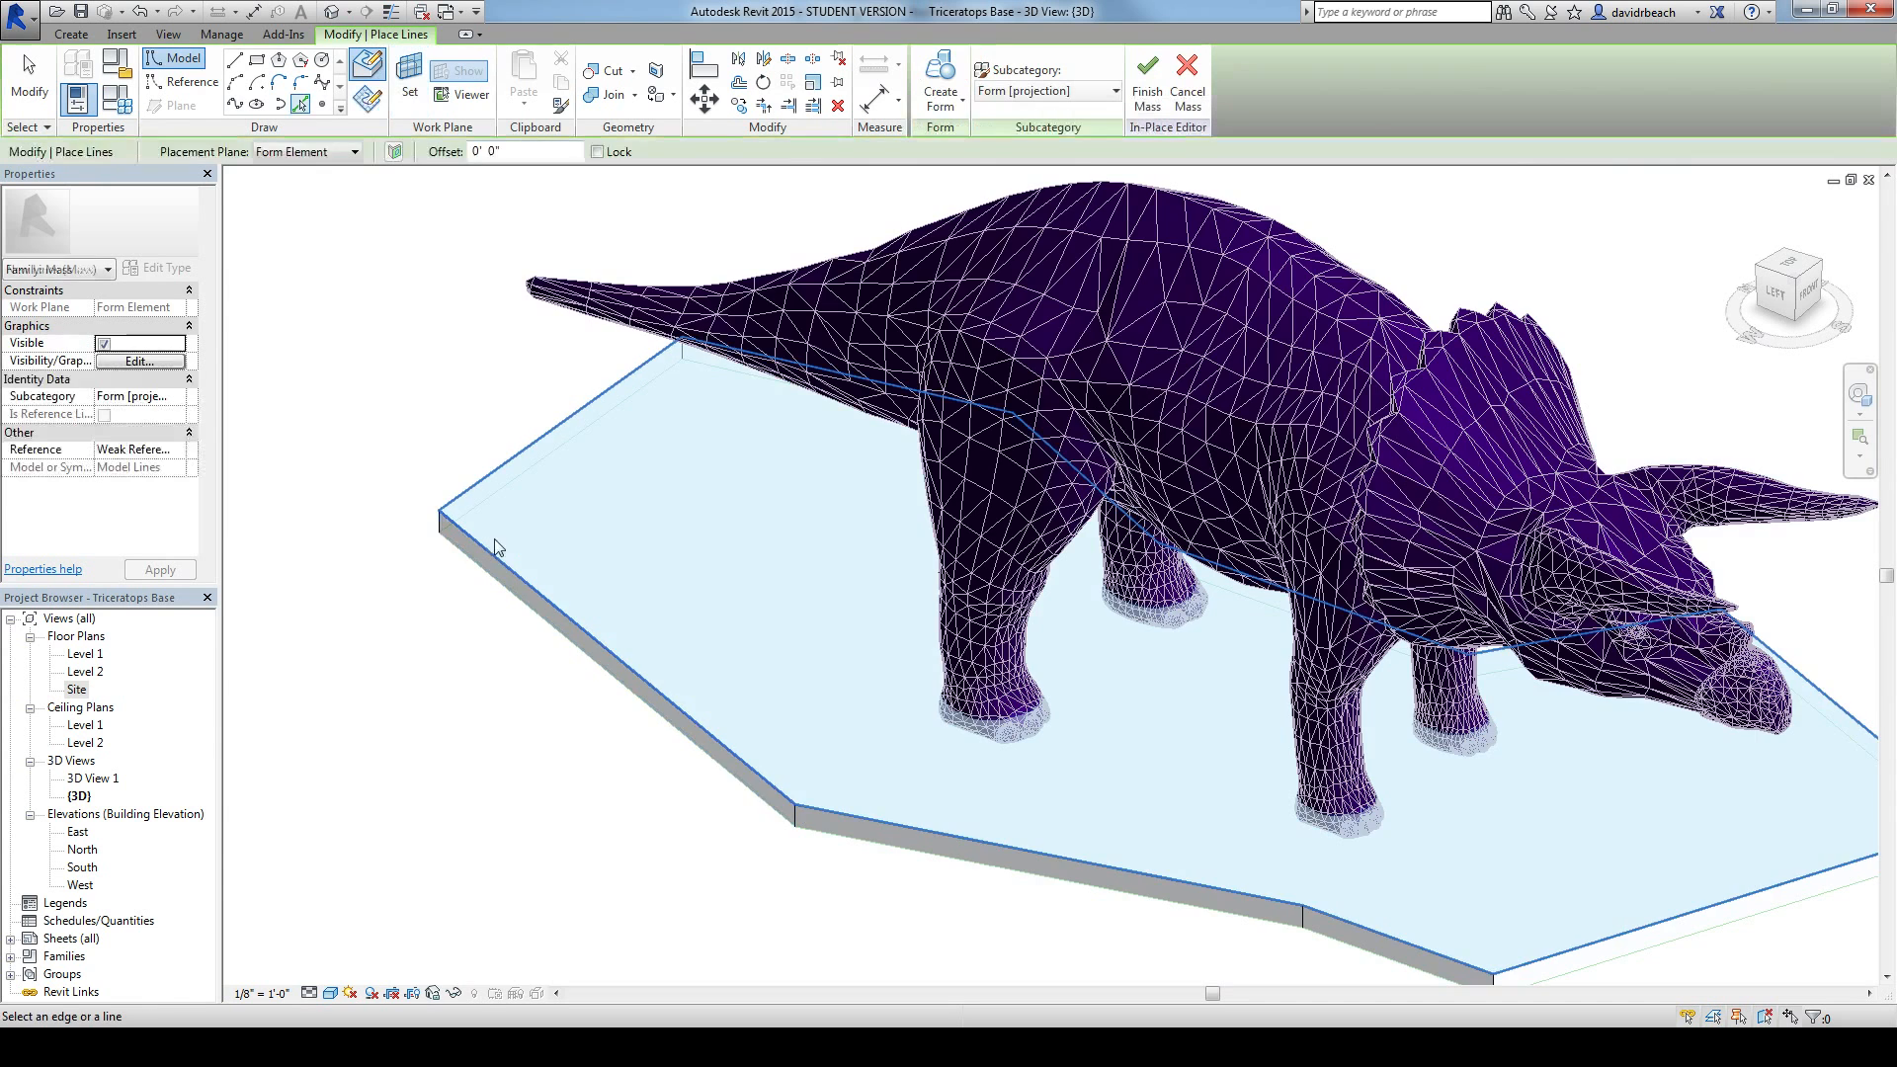
# Step: Create model lines offset 0' 6" outside the base by picking each of its edges all the way around
pyautogui.scroll(-2, 339, 342)
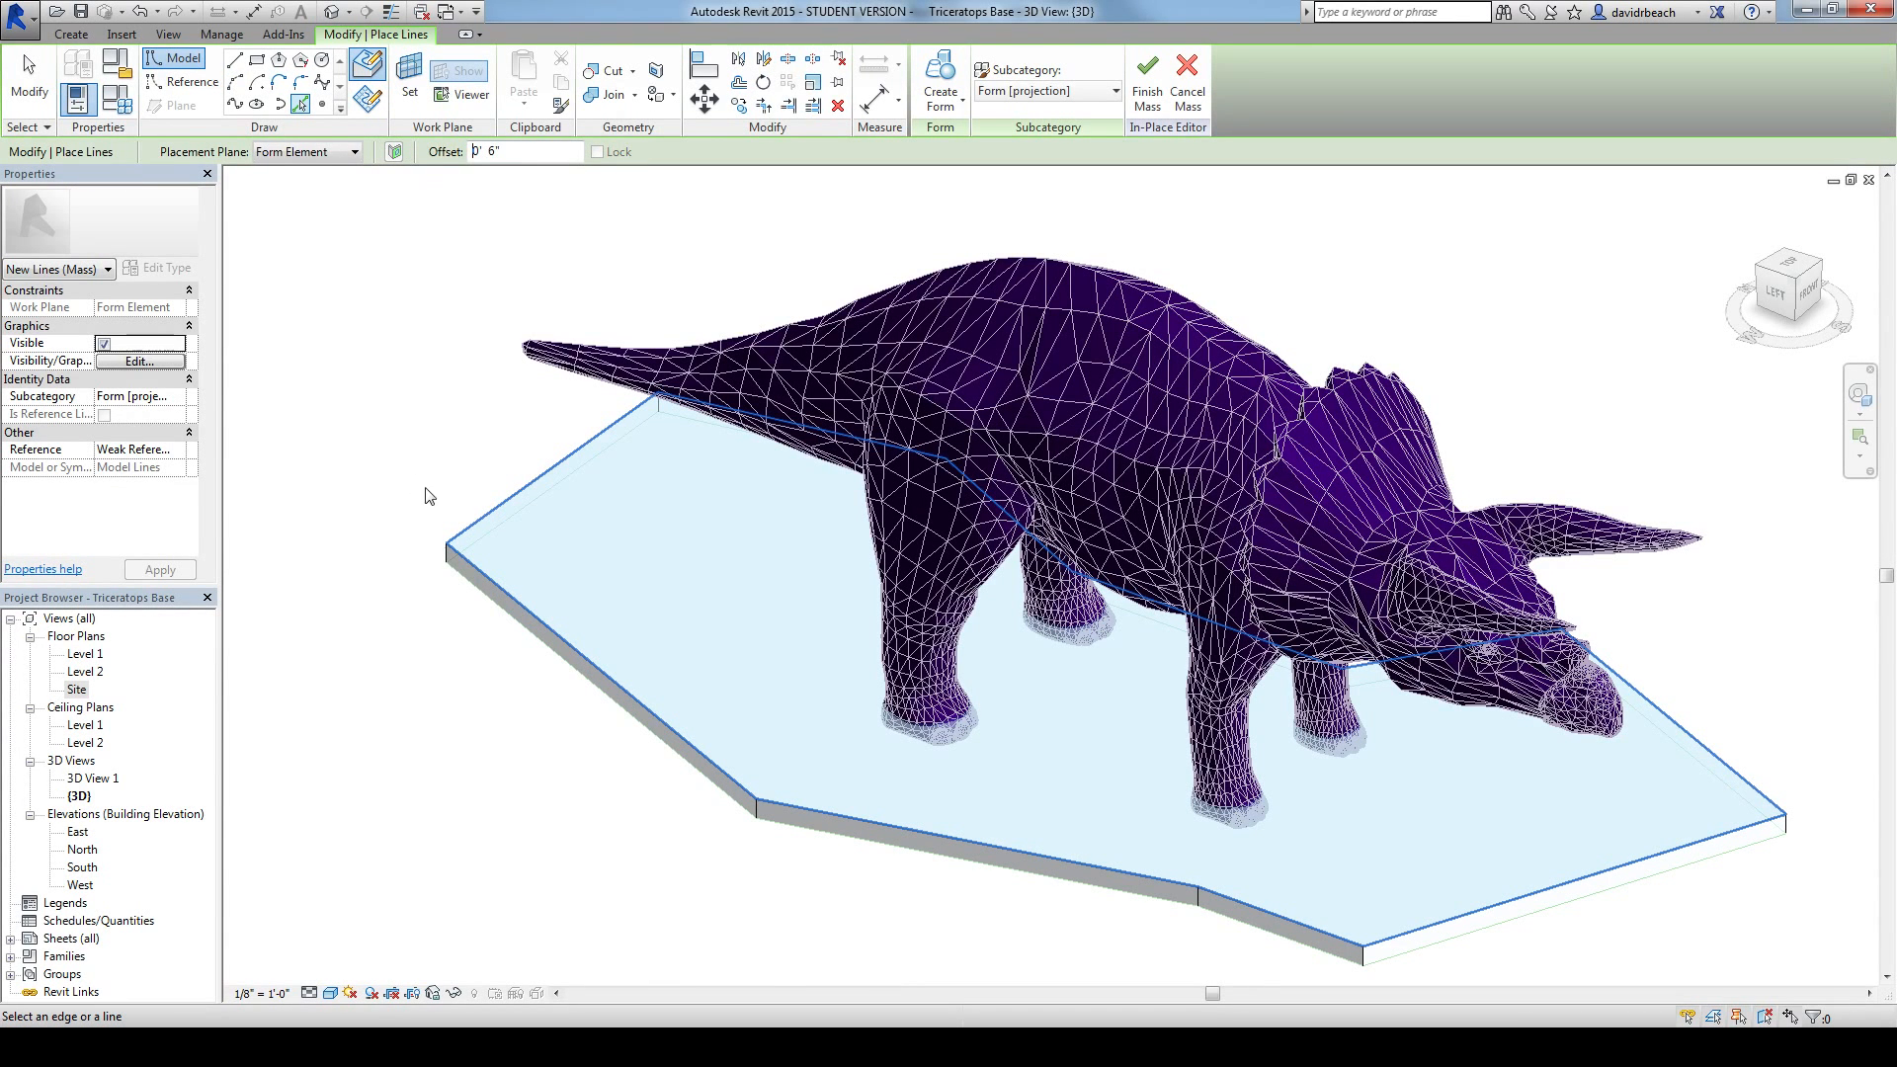
pyautogui.click(484, 521)
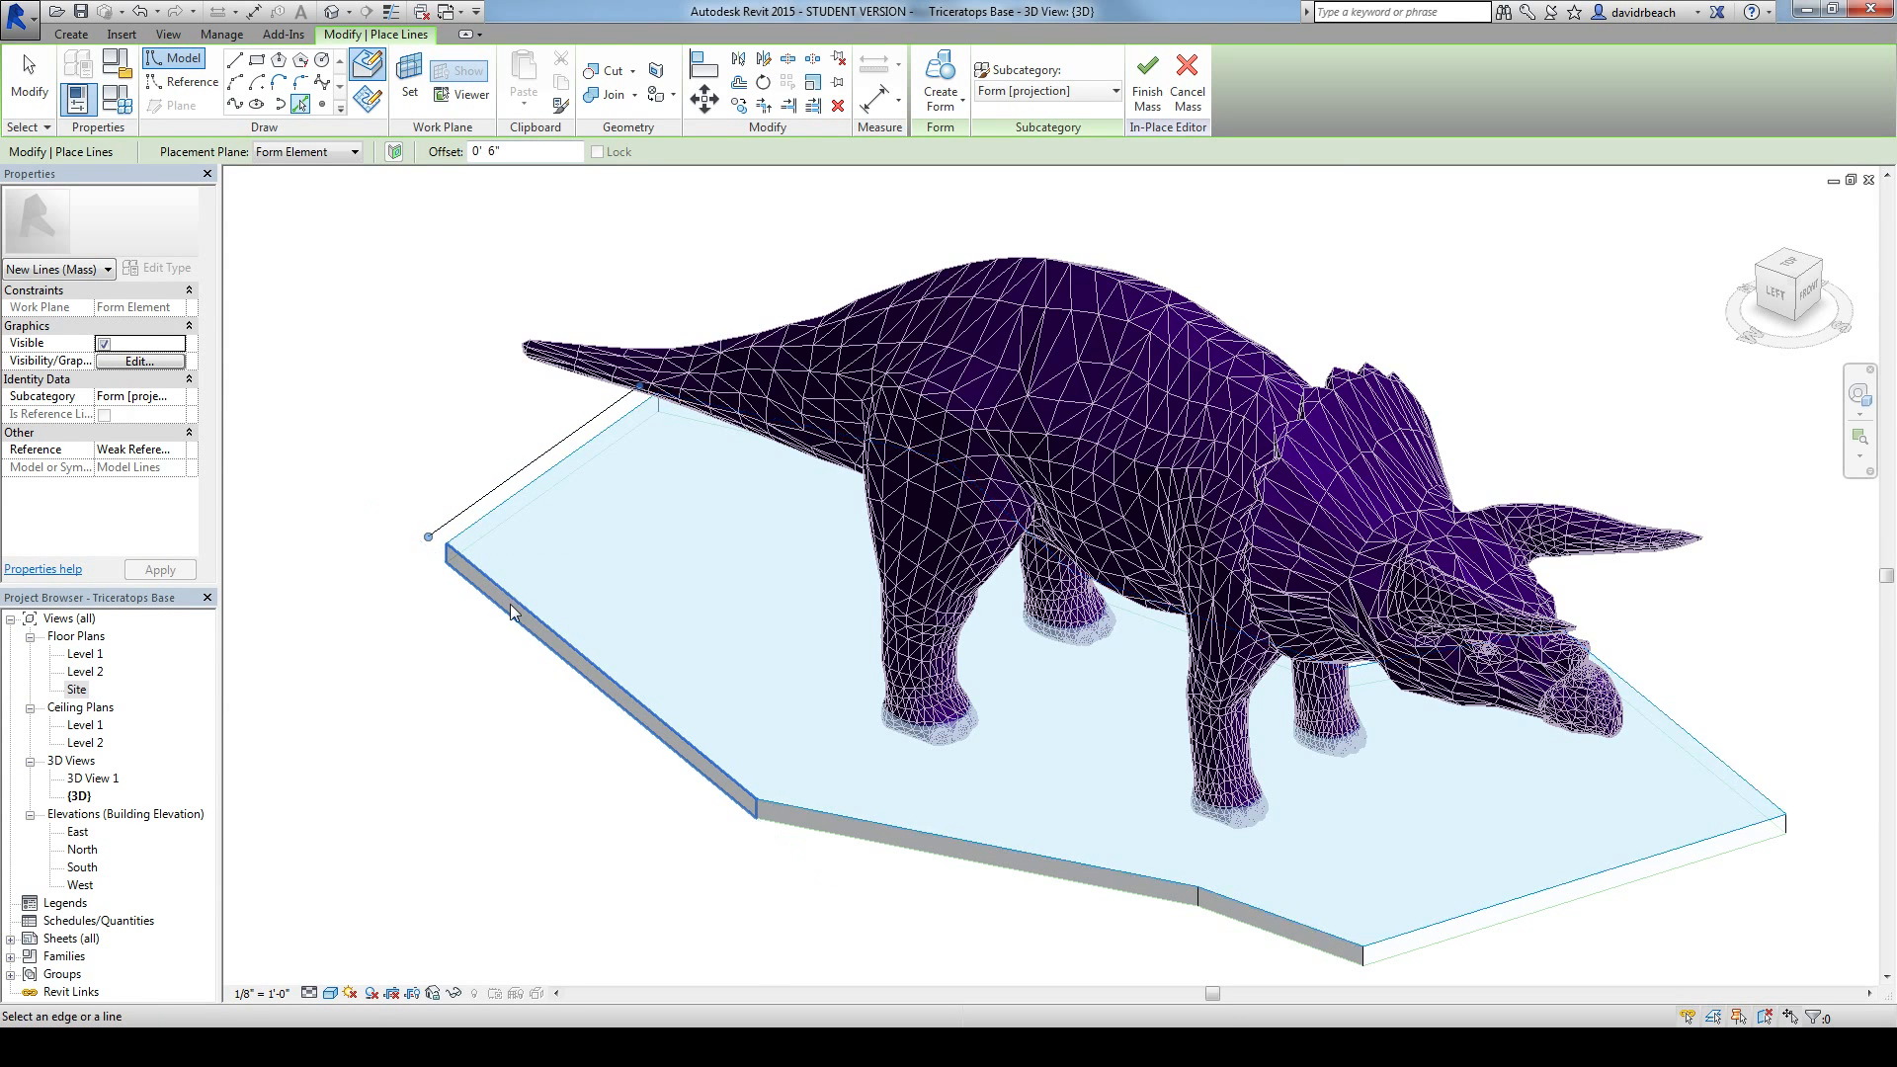
pyautogui.scroll(5, 513, 593)
pyautogui.scroll(-5, 391, 642)
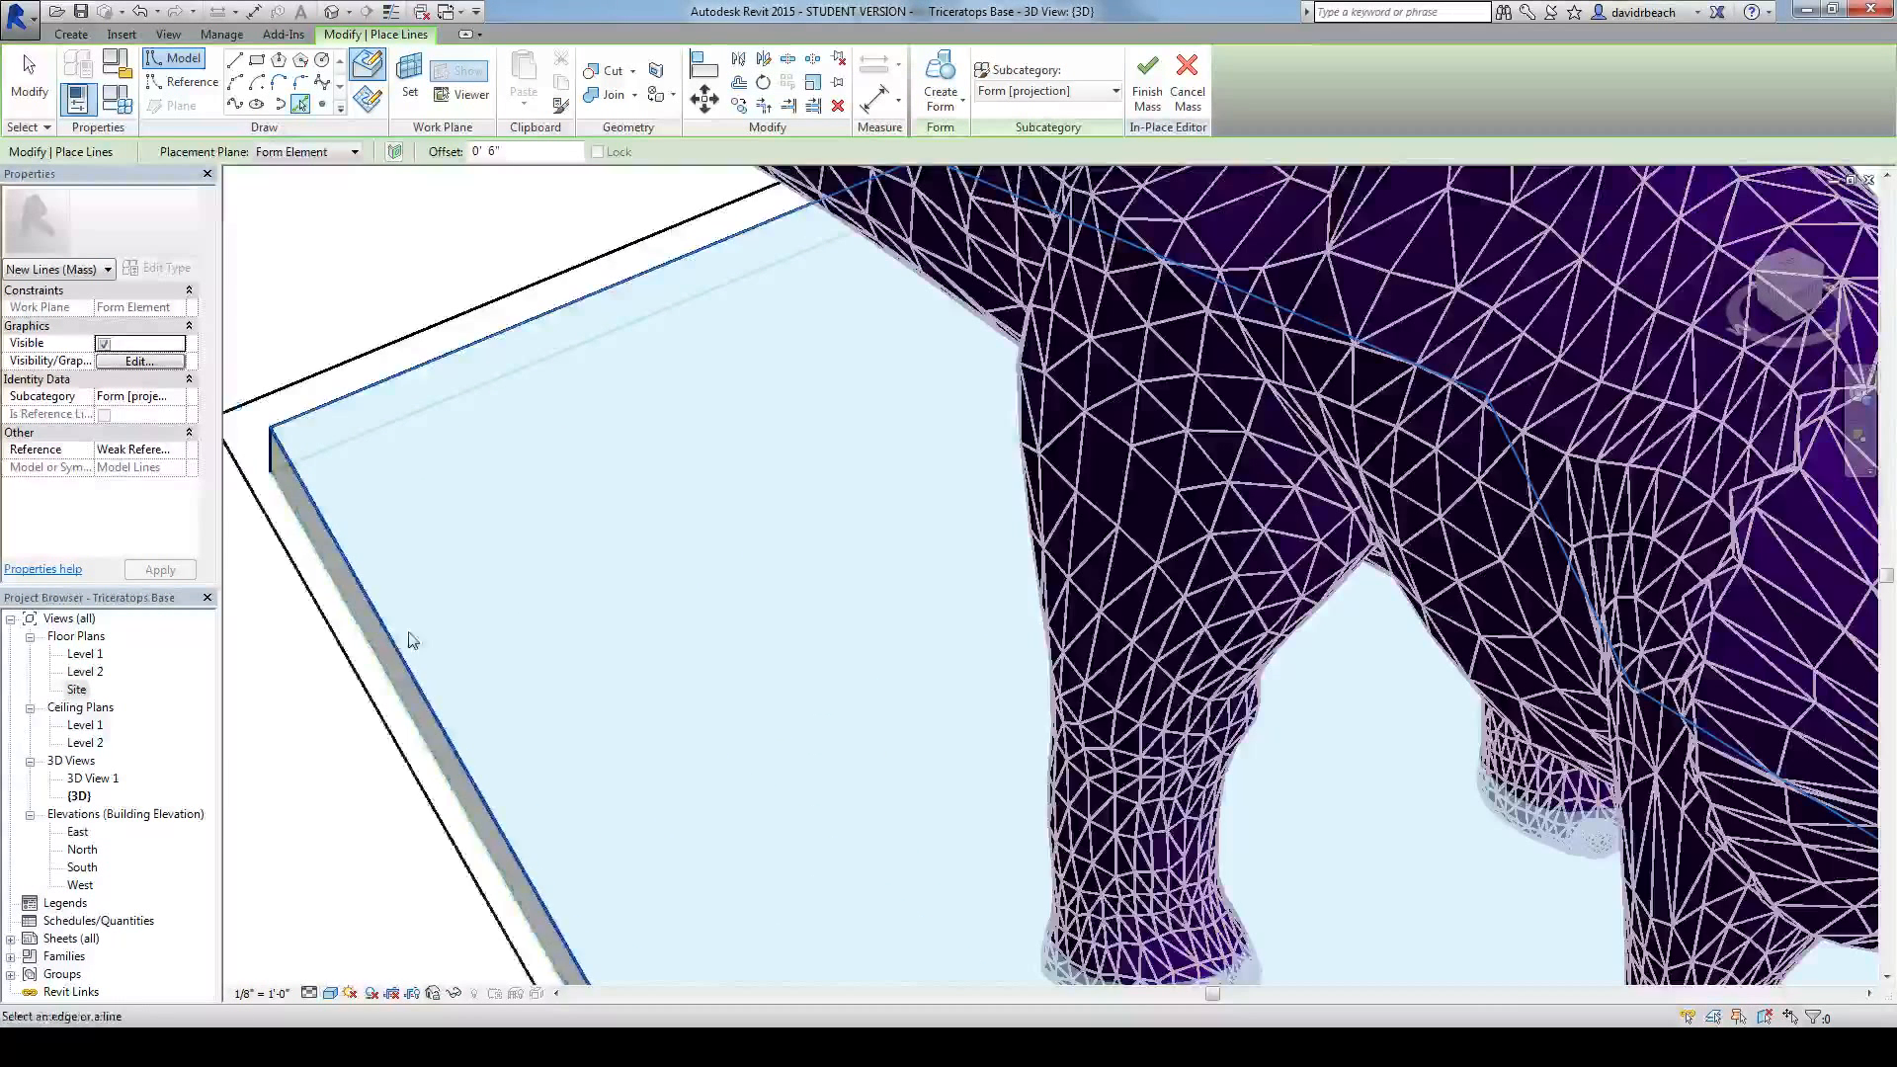
pyautogui.moveTo(623, 802); pyautogui.dragTo(491, 597, button='middle')
pyautogui.click(967, 819)
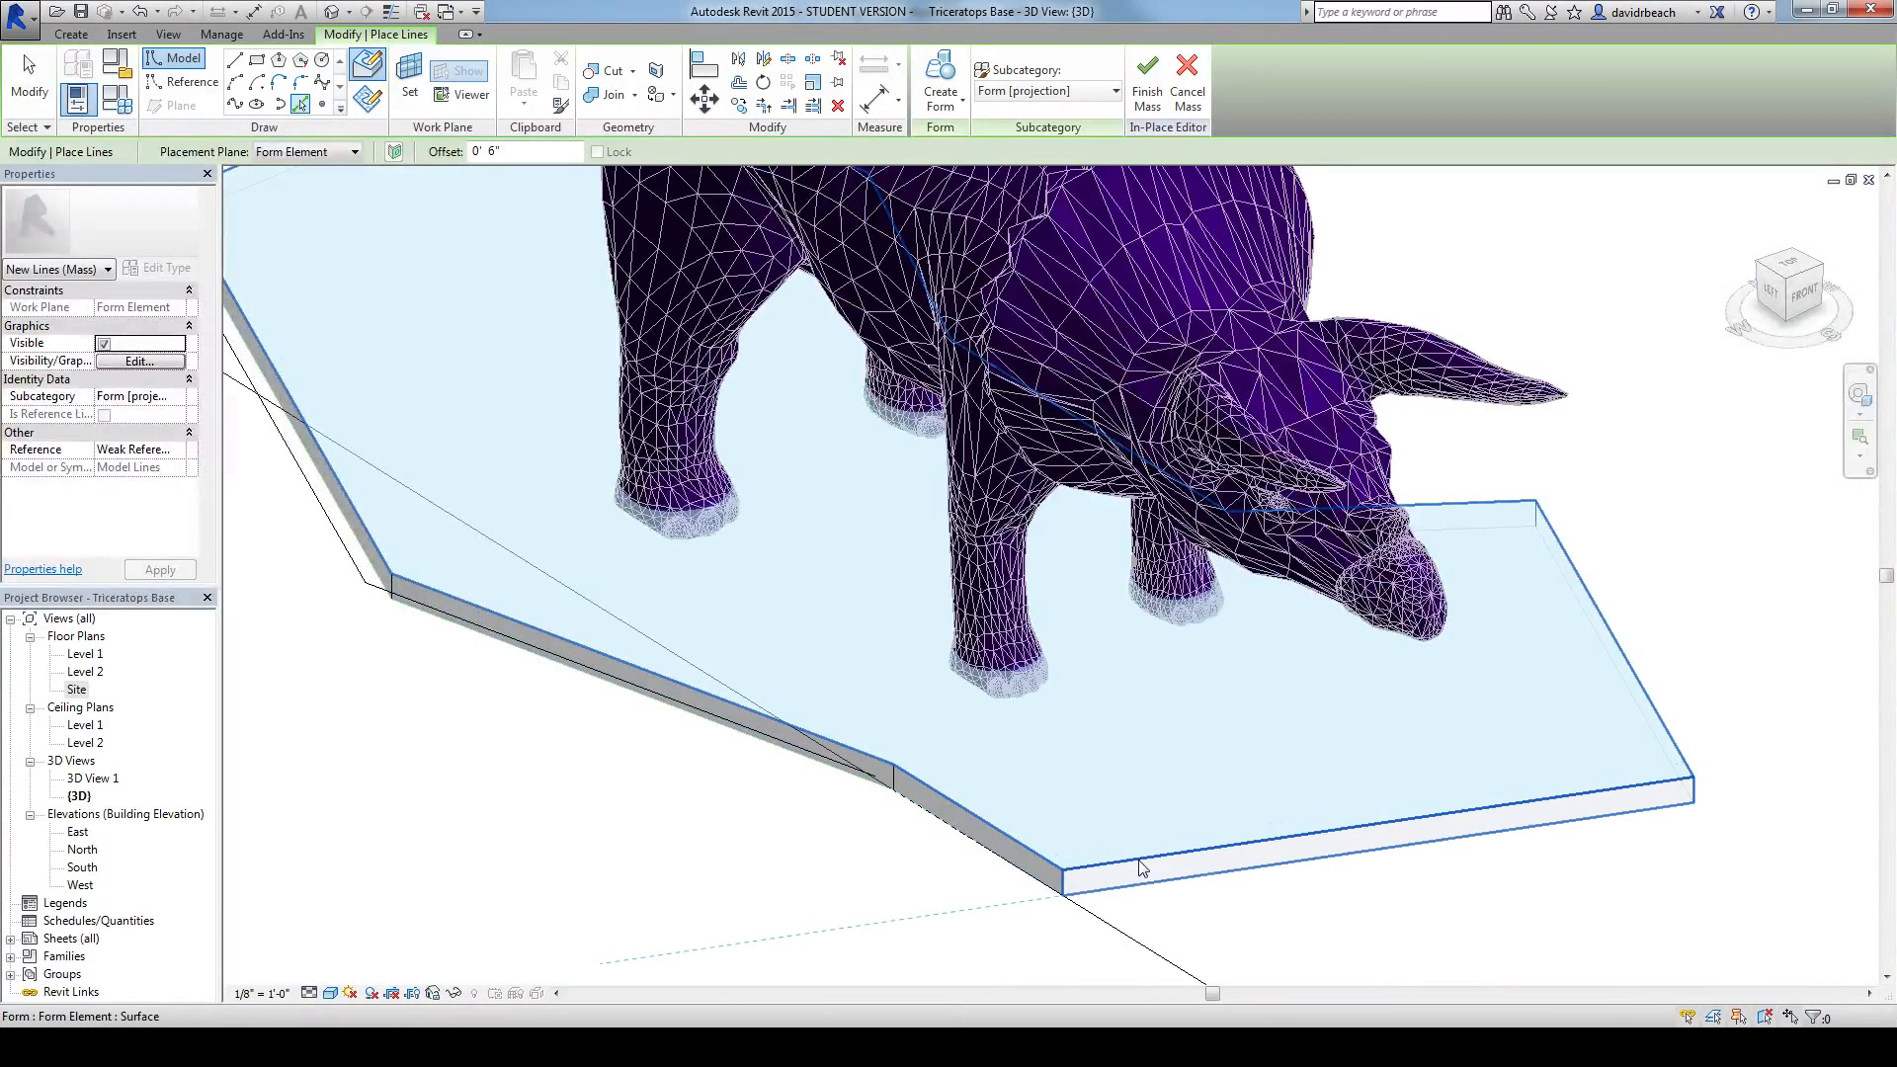
pyautogui.keyDown('shift'); pyautogui.moveTo(1141, 869); pyautogui.dragTo(1108, 736, button='middle'); pyautogui.keyUp('shift')
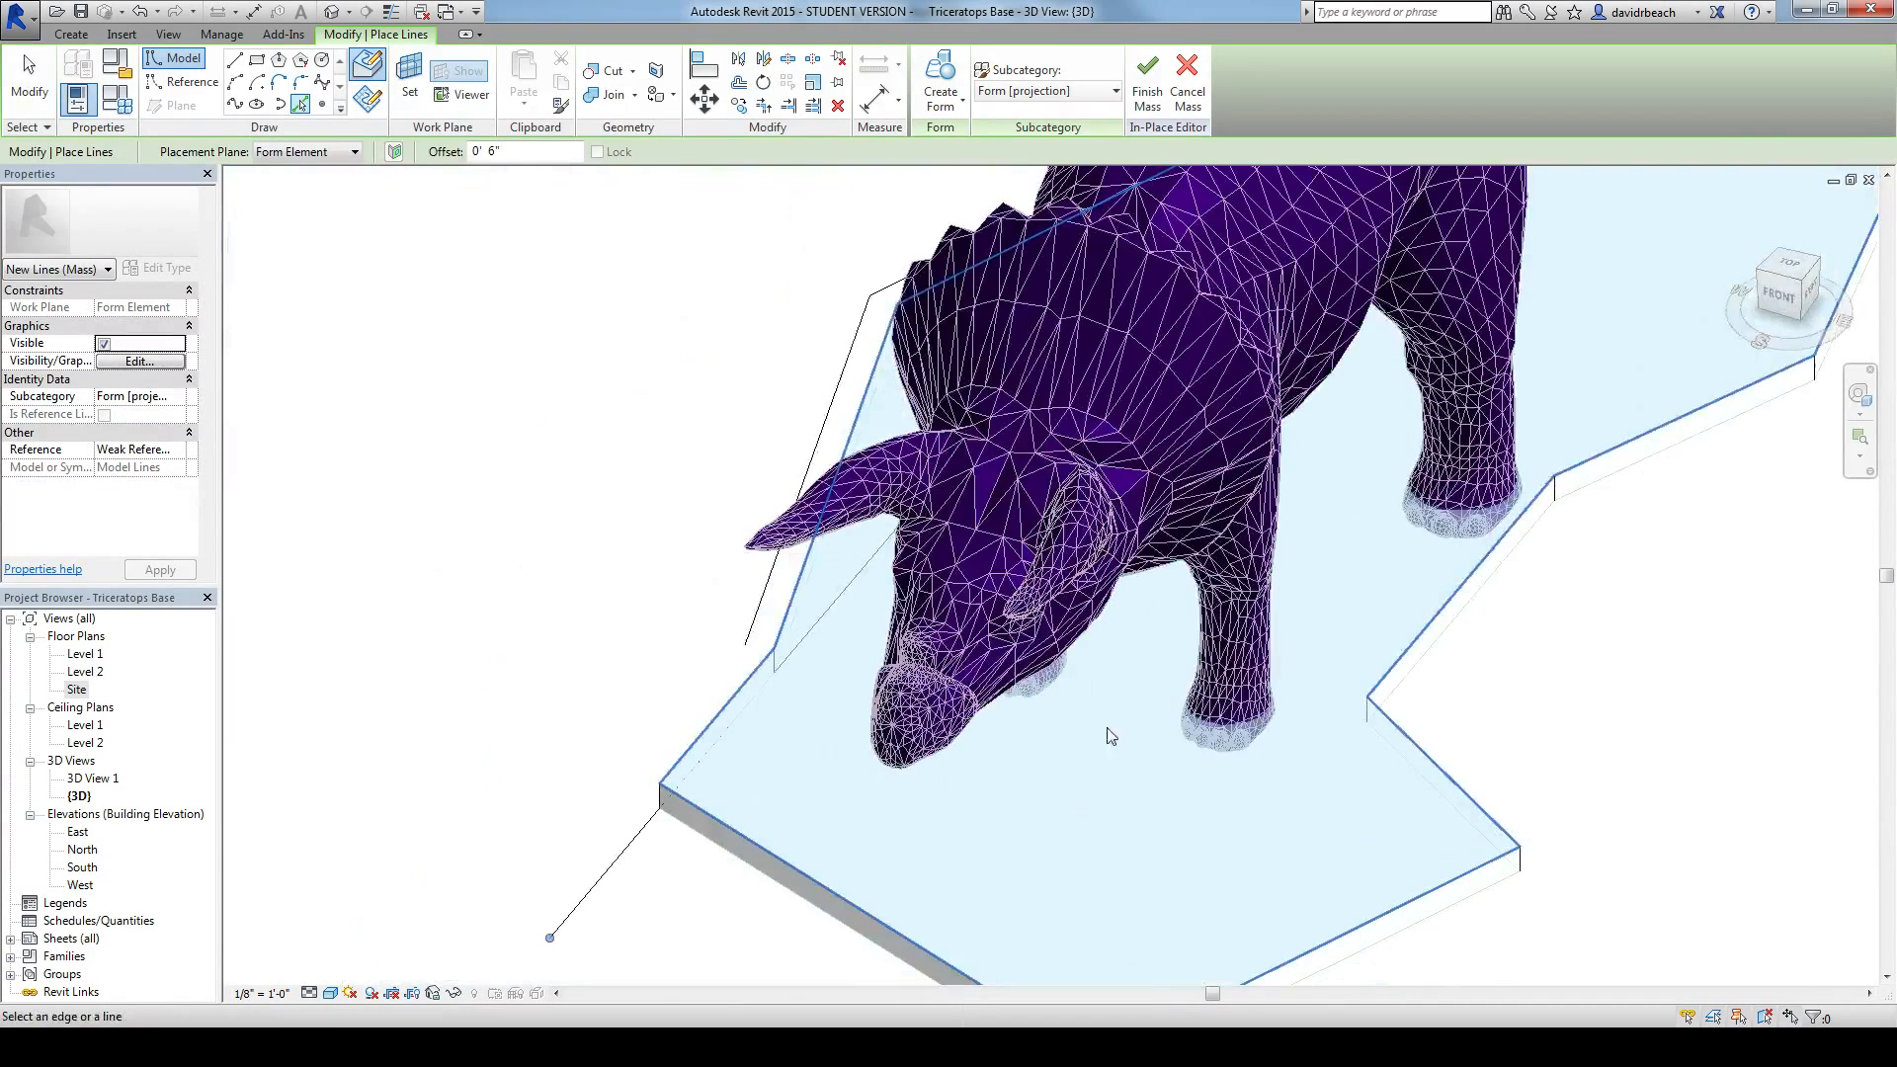
pyautogui.click(705, 727)
pyautogui.moveTo(610, 766); pyautogui.dragTo(574, 685, button='middle')
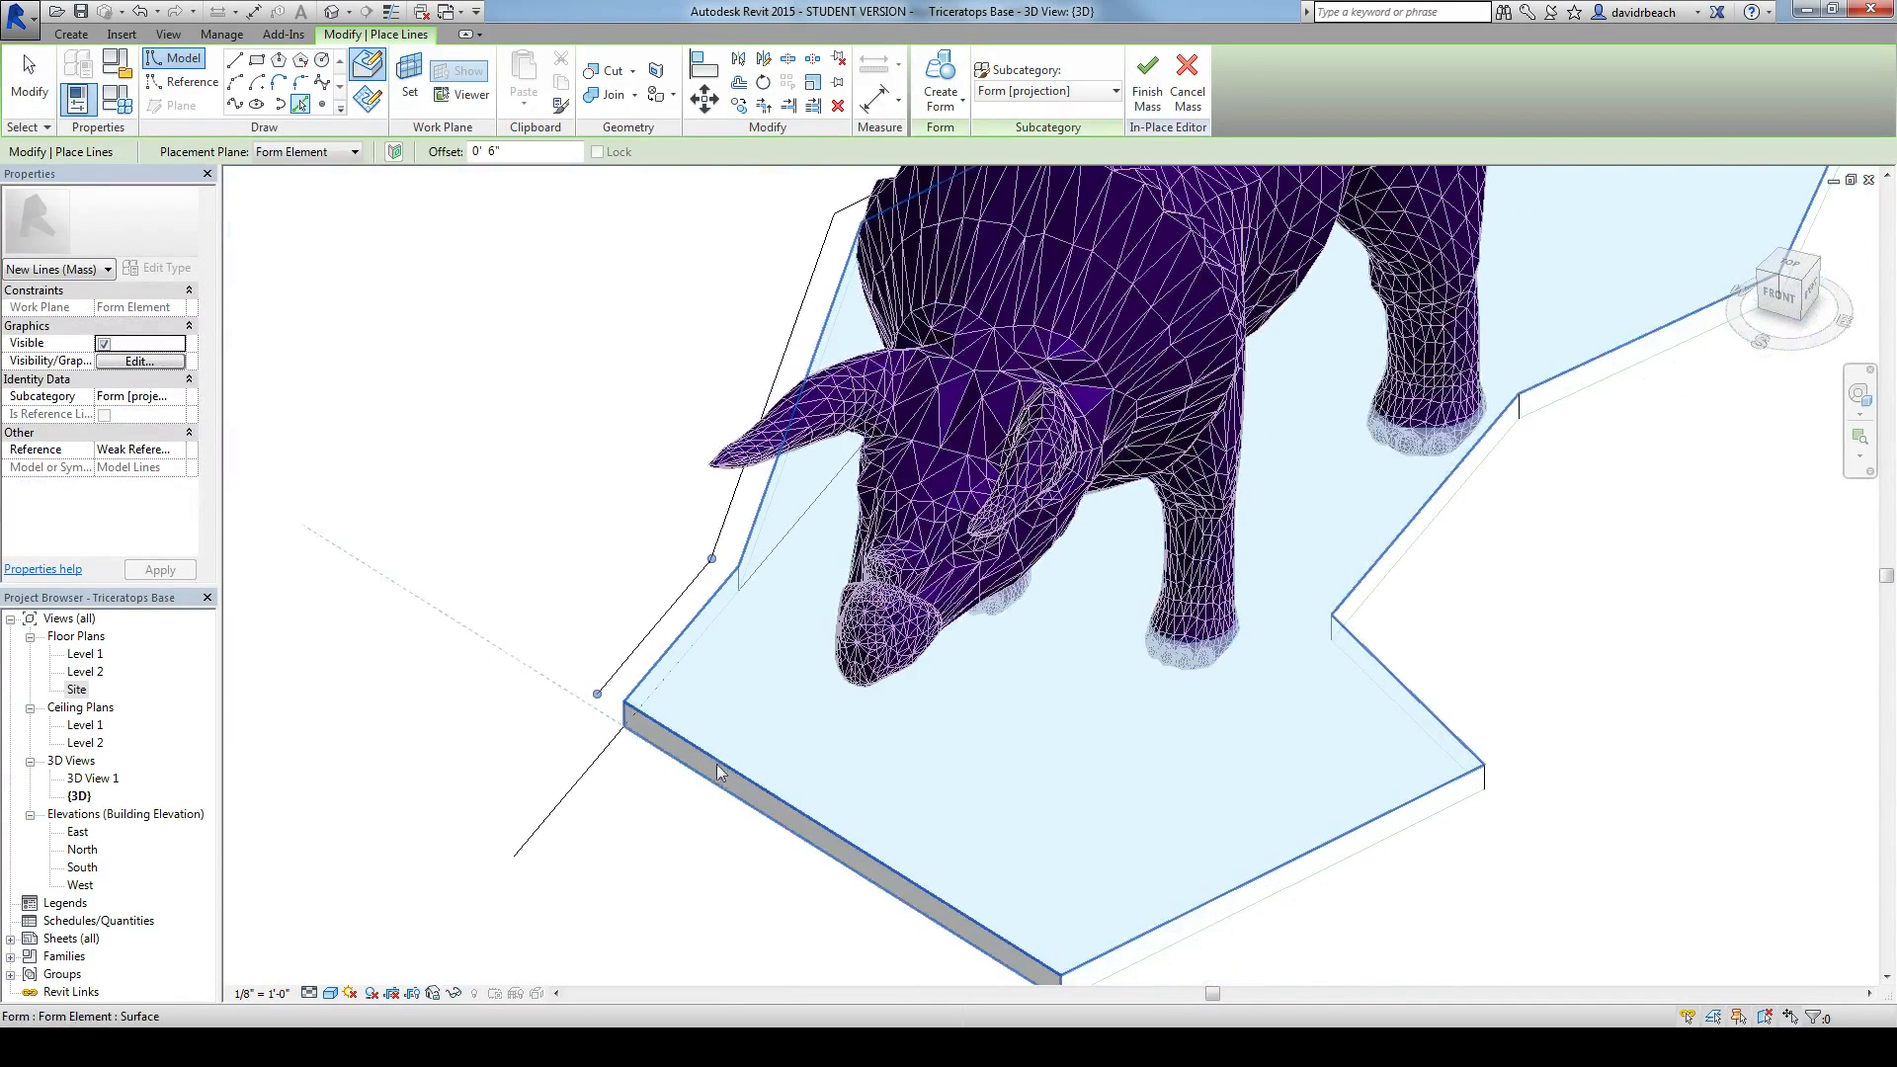
pyautogui.keyDown('shift'); pyautogui.moveTo(743, 766); pyautogui.dragTo(769, 660, button='middle'); pyautogui.keyUp('shift')
pyautogui.click(770, 662)
pyautogui.keyDown('shift'); pyautogui.moveTo(828, 846); pyautogui.dragTo(1166, 731, button='middle'); pyautogui.keyUp('shift')
pyautogui.keyDown('shift'); pyautogui.moveTo(1122, 530); pyautogui.dragTo(1142, 655, button='middle'); pyautogui.keyUp('shift')
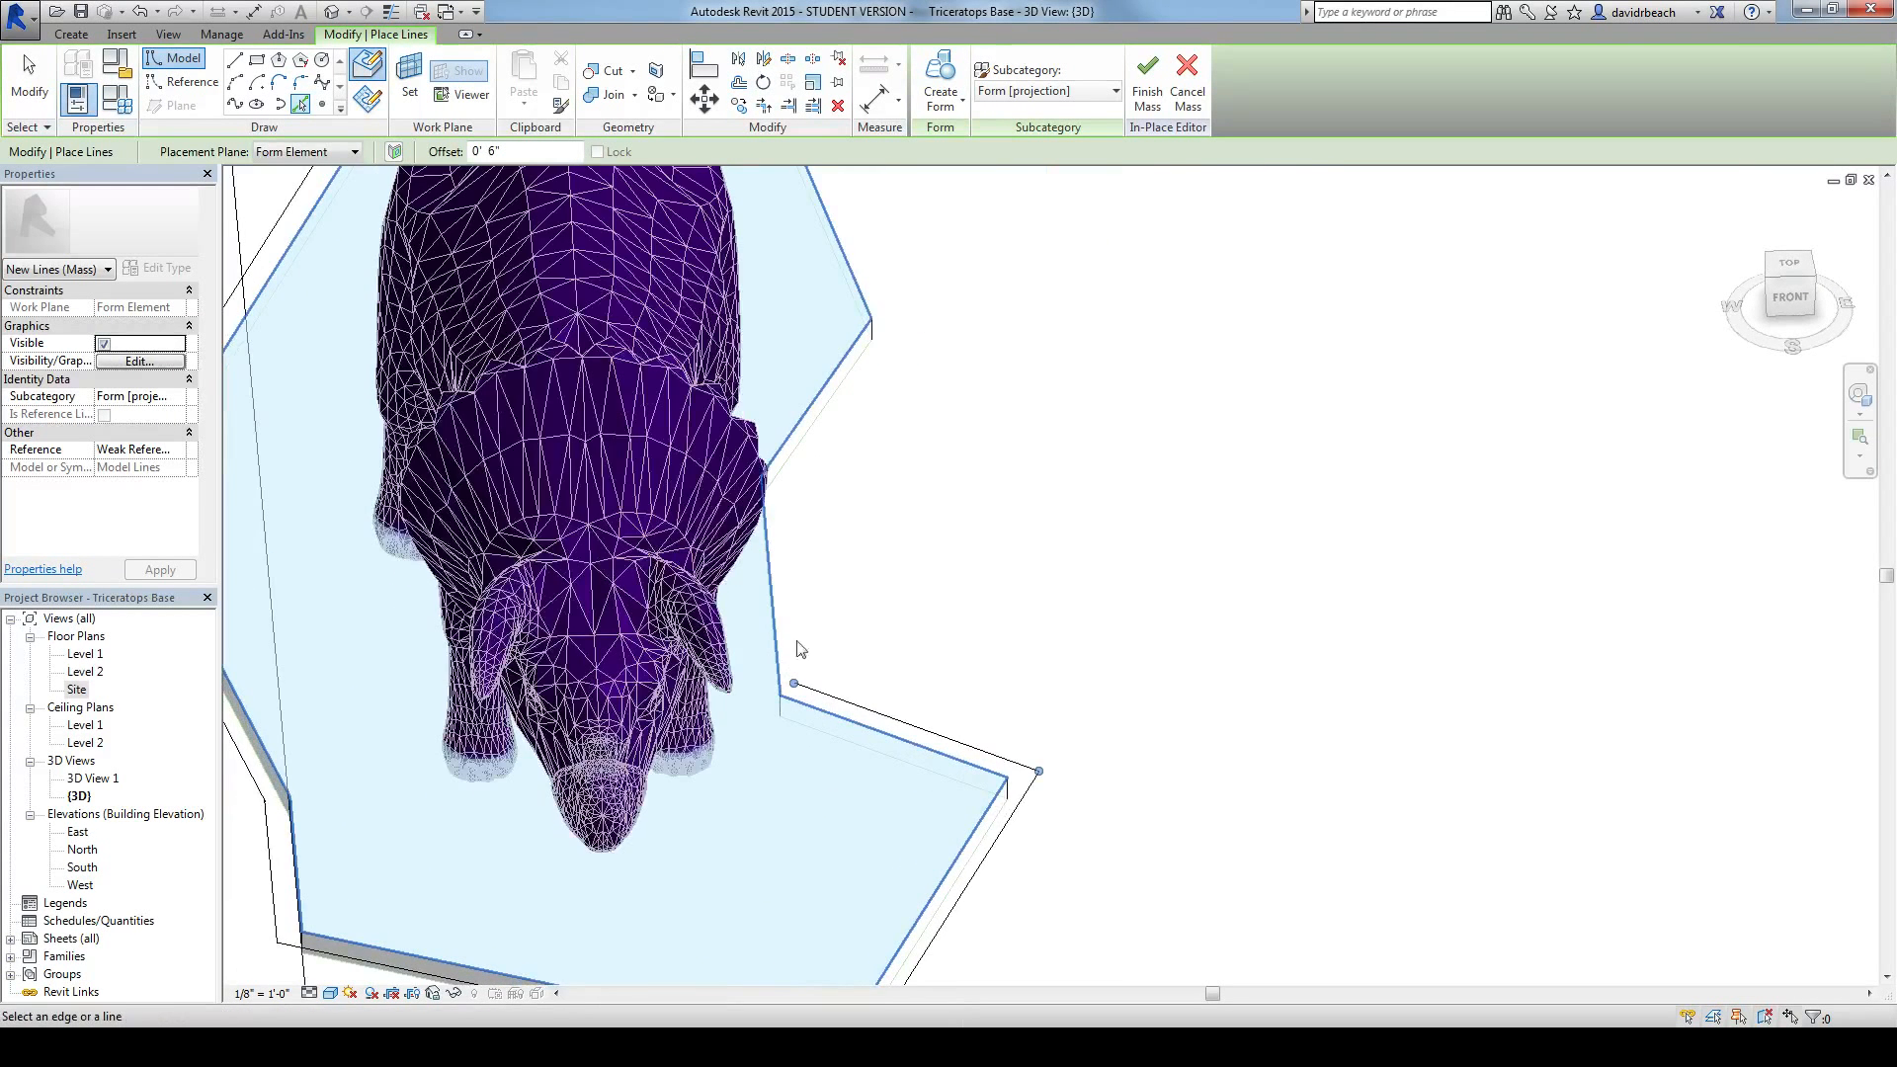
pyautogui.keyDown('shift'); pyautogui.moveTo(861, 419); pyautogui.dragTo(413, 593, button='middle'); pyautogui.keyUp('shift')
pyautogui.keyDown('shift'); pyautogui.moveTo(947, 769); pyautogui.dragTo(694, 507, button='middle'); pyautogui.keyUp('shift')
pyautogui.click(825, 754)
pyautogui.scroll(-1, 760, 747)
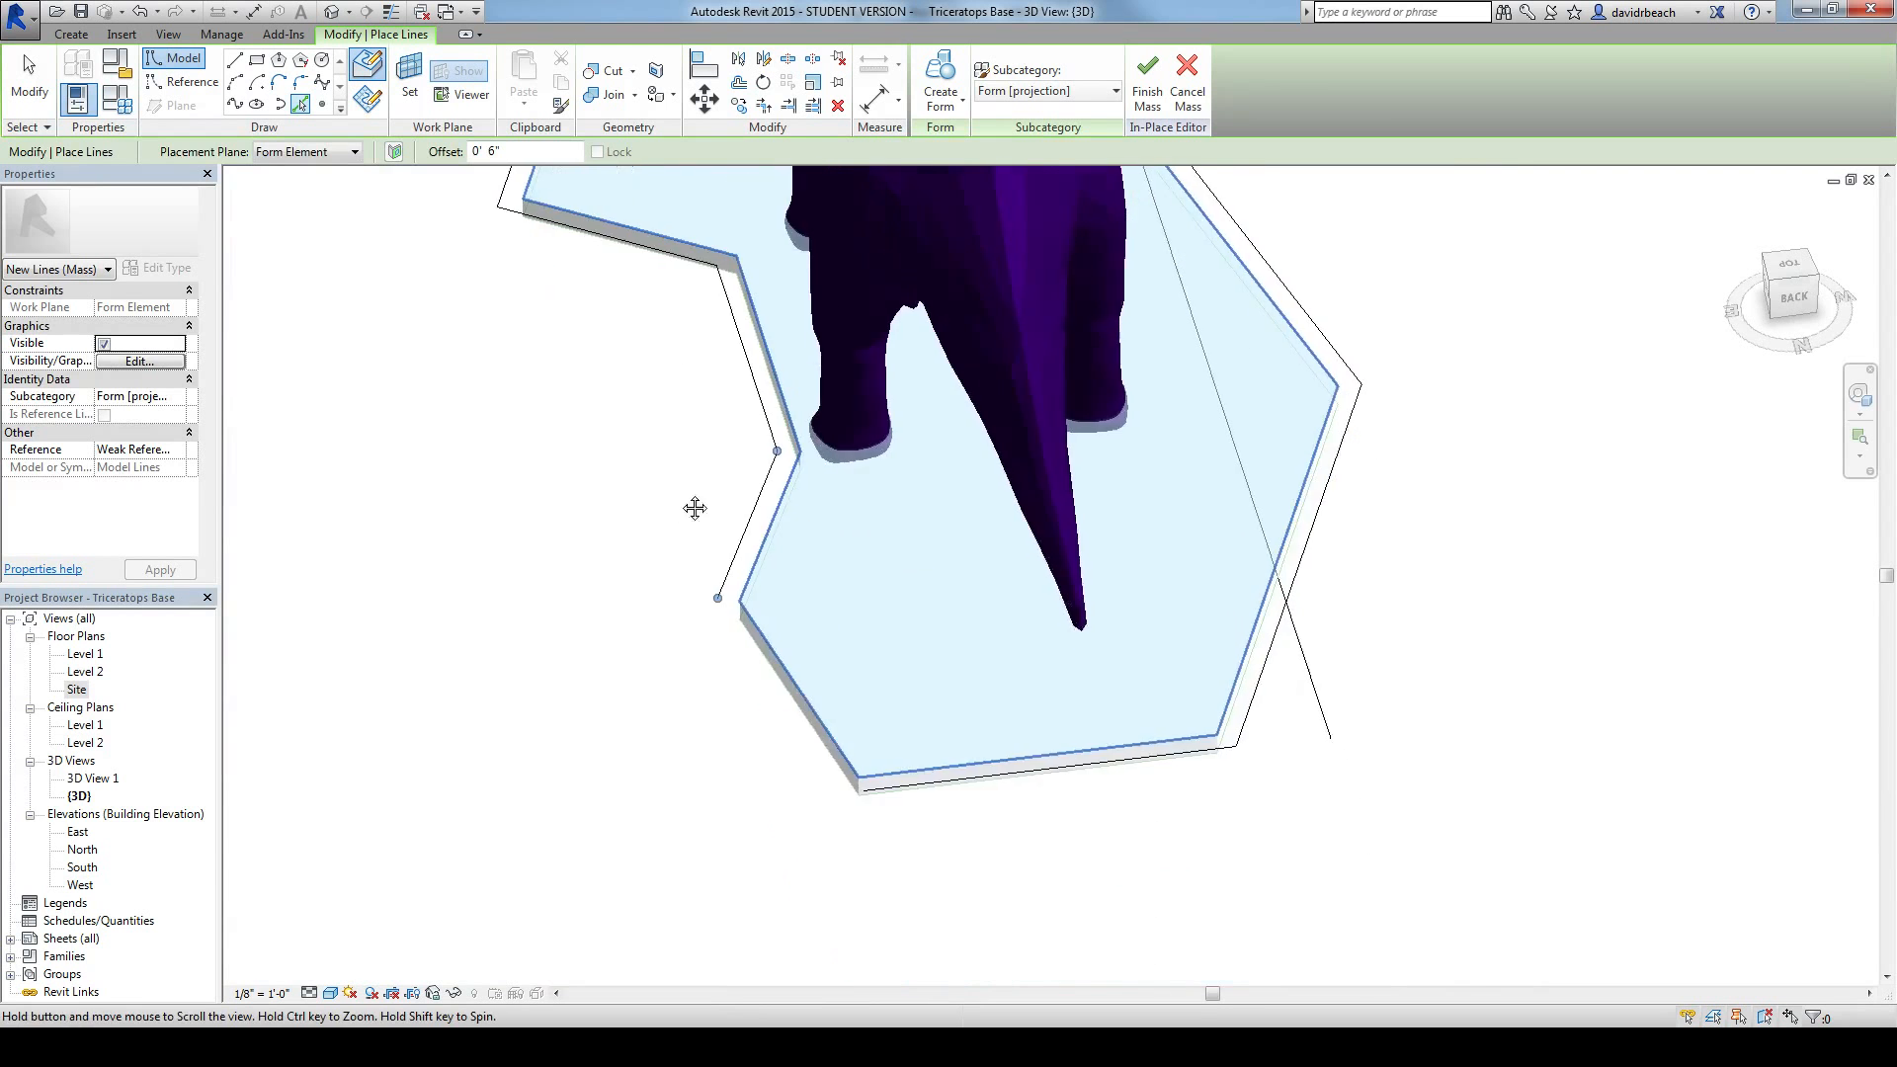
pyautogui.click(791, 678)
pyautogui.keyDown('shift'); pyautogui.moveTo(973, 762); pyautogui.dragTo(951, 536, button='middle'); pyautogui.keyUp('shift')
pyautogui.click(943, 605)
pyautogui.press('Escape')
pyautogui.press('Escape')
# Step: Trim the offset lines to a corner at the tail end and delete the stray line that crosses the base
pyautogui.moveTo(717, 239); pyautogui.dragTo(855, 297, button='middle')
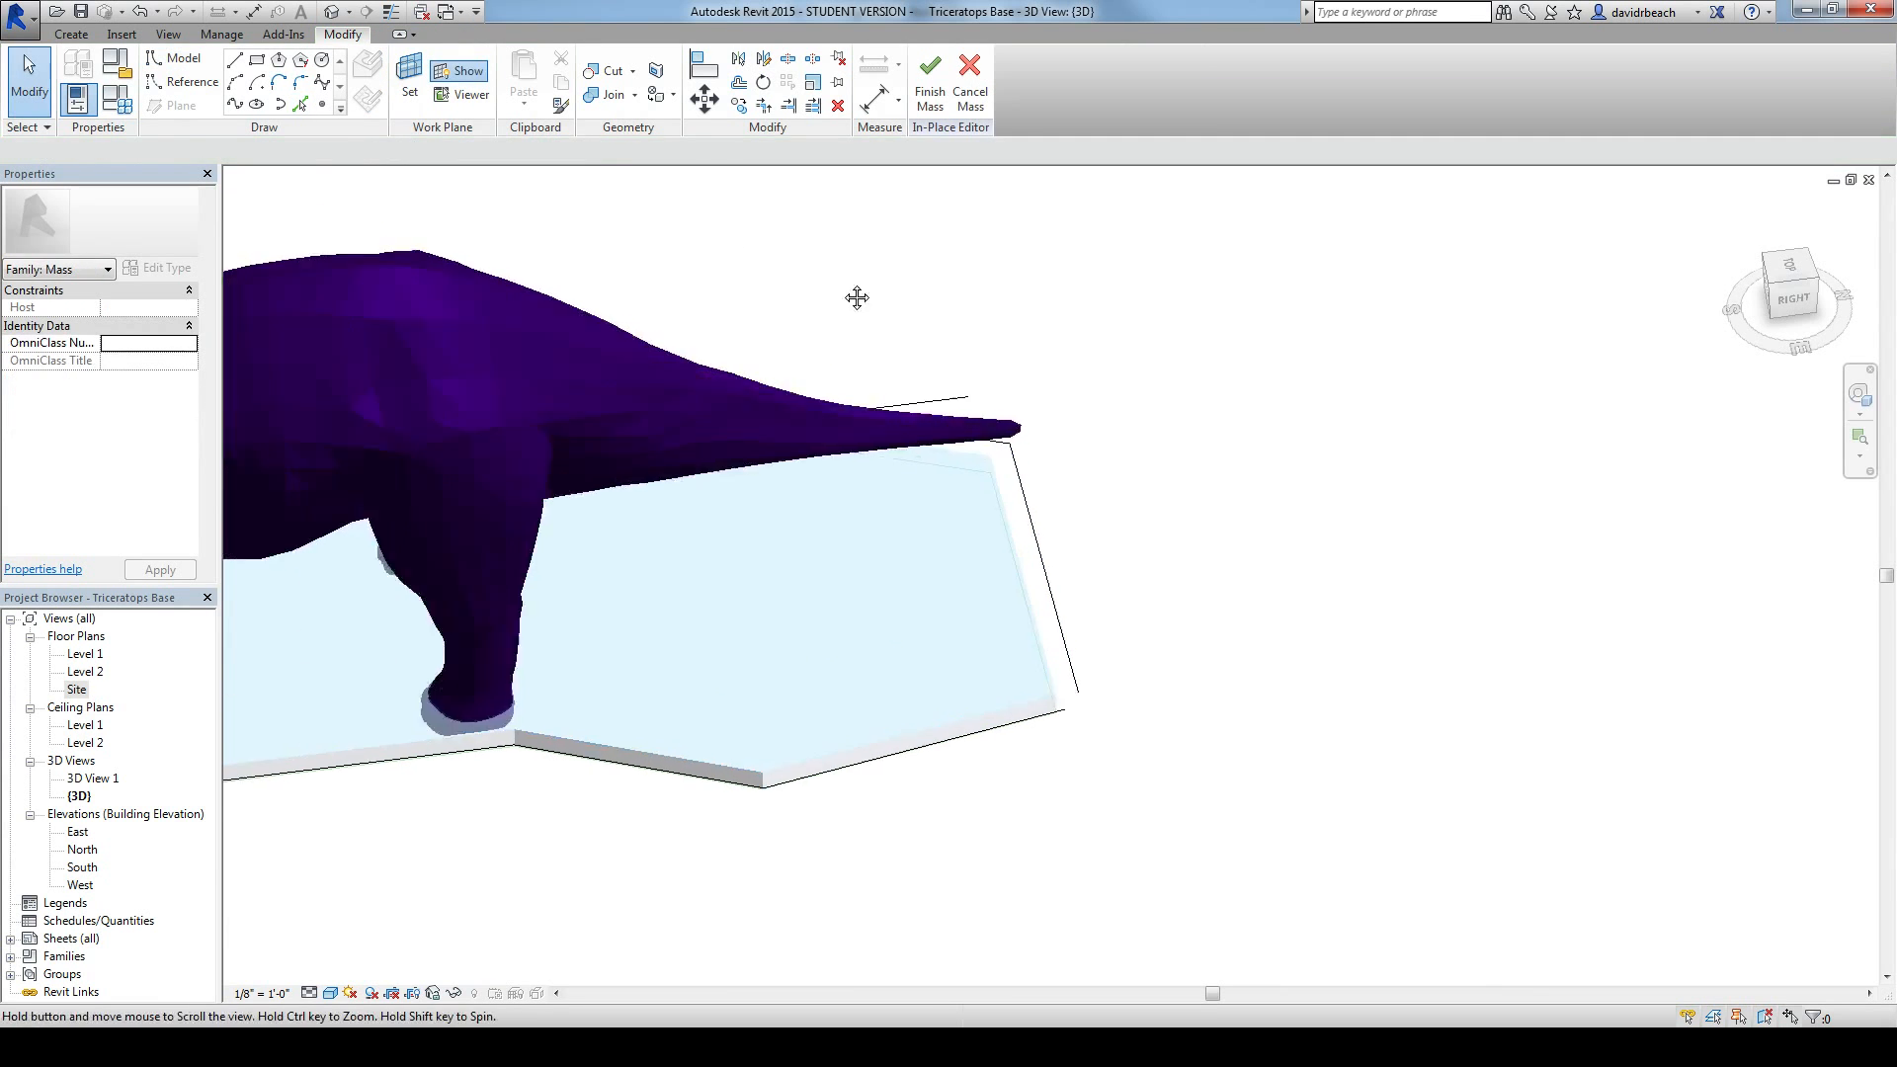
pyautogui.click(763, 106)
pyautogui.keyDown('shift'); pyautogui.moveTo(1200, 447); pyautogui.dragTo(1218, 519, button='middle'); pyautogui.keyUp('shift')
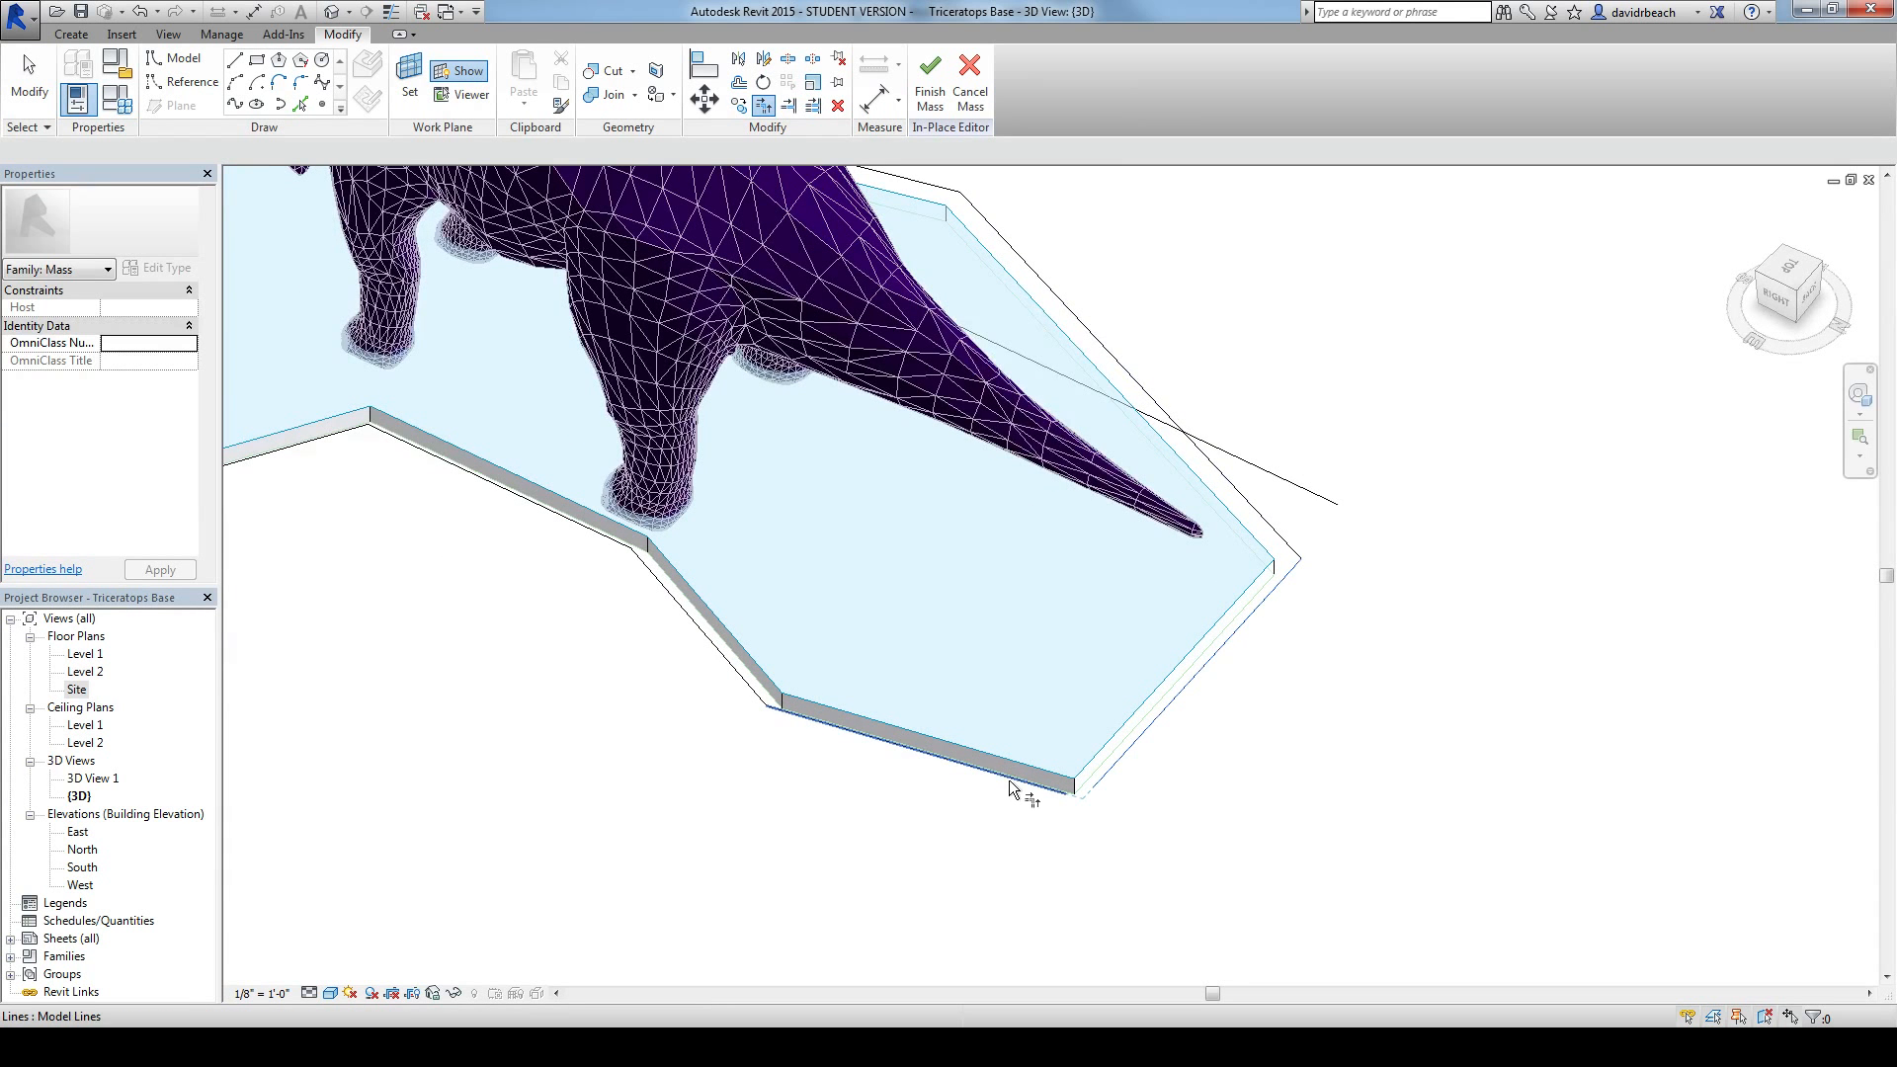
pyautogui.keyDown('shift'); pyautogui.moveTo(922, 804); pyautogui.dragTo(1130, 619, button='middle'); pyautogui.keyUp('shift')
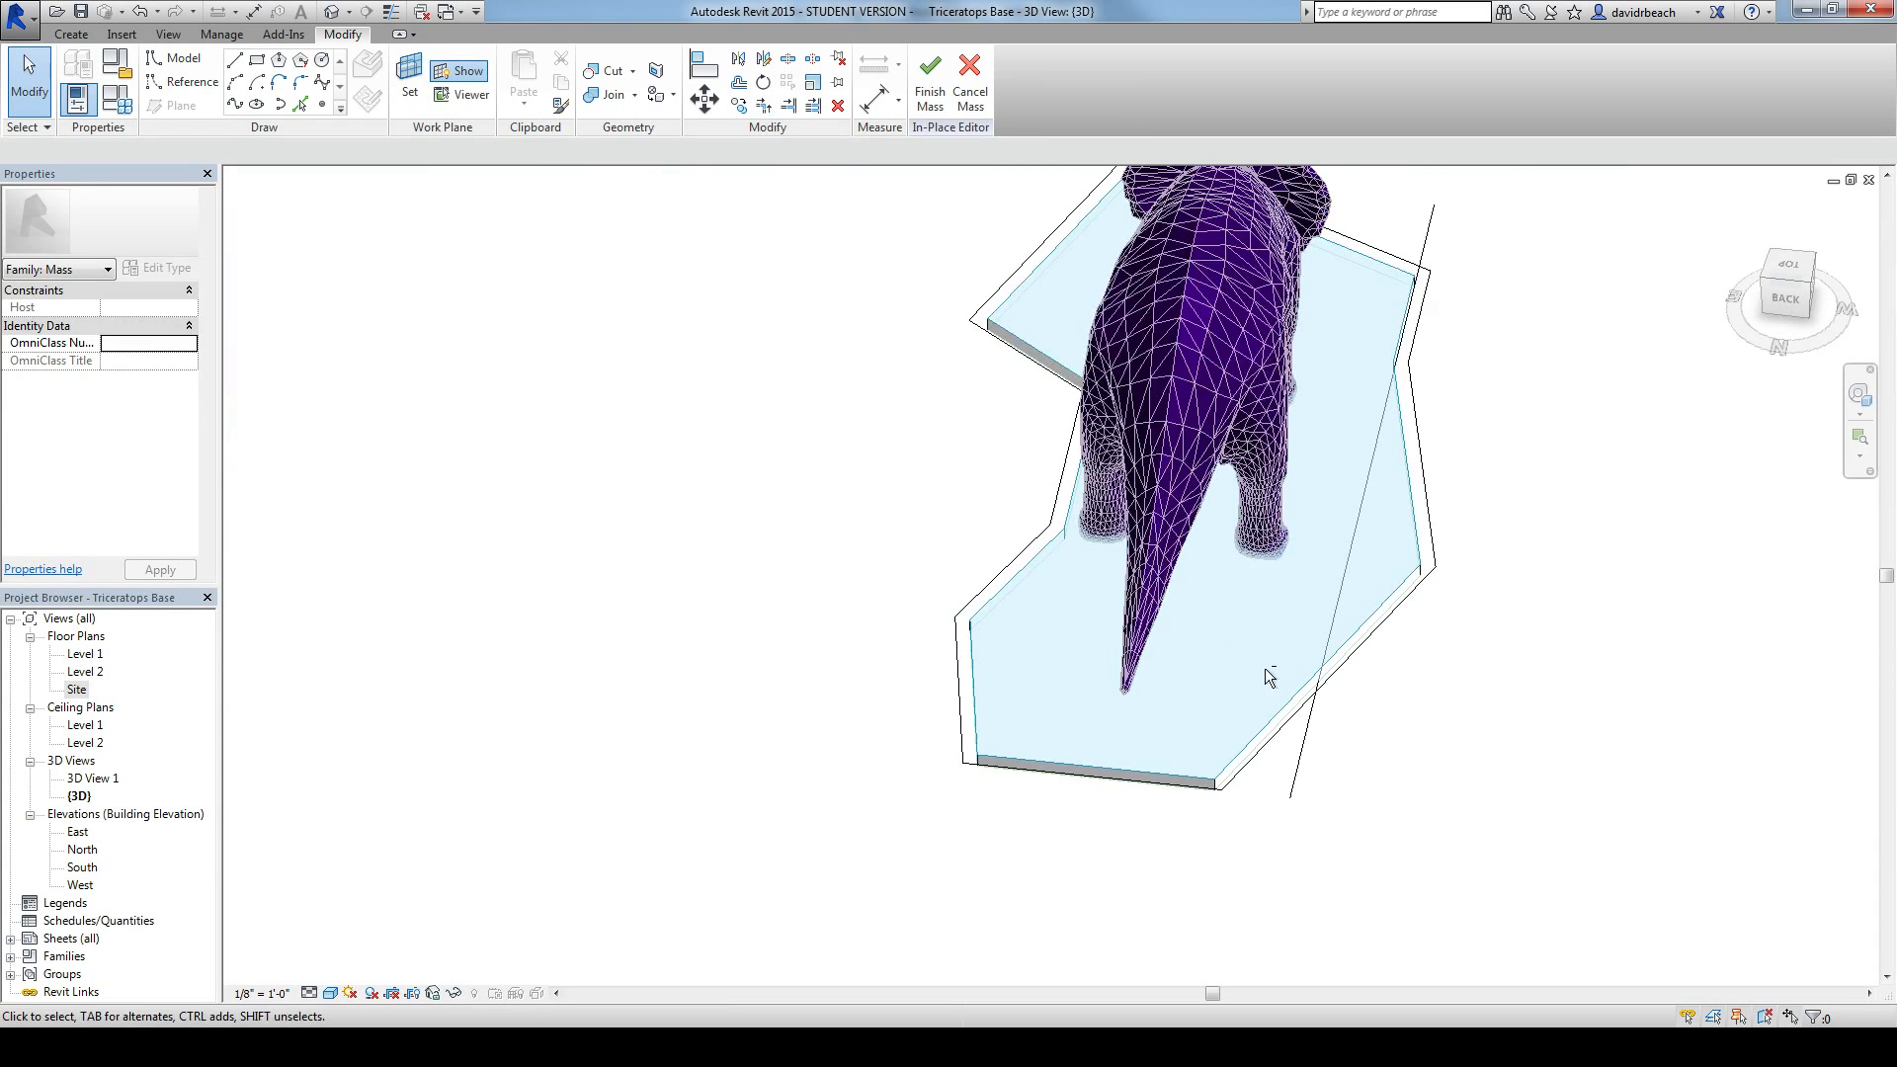
pyautogui.click(1296, 780)
pyautogui.press('Delete')
pyautogui.keyDown('shift'); pyautogui.moveTo(1351, 737); pyautogui.dragTo(902, 517, button='middle'); pyautogui.keyUp('shift')
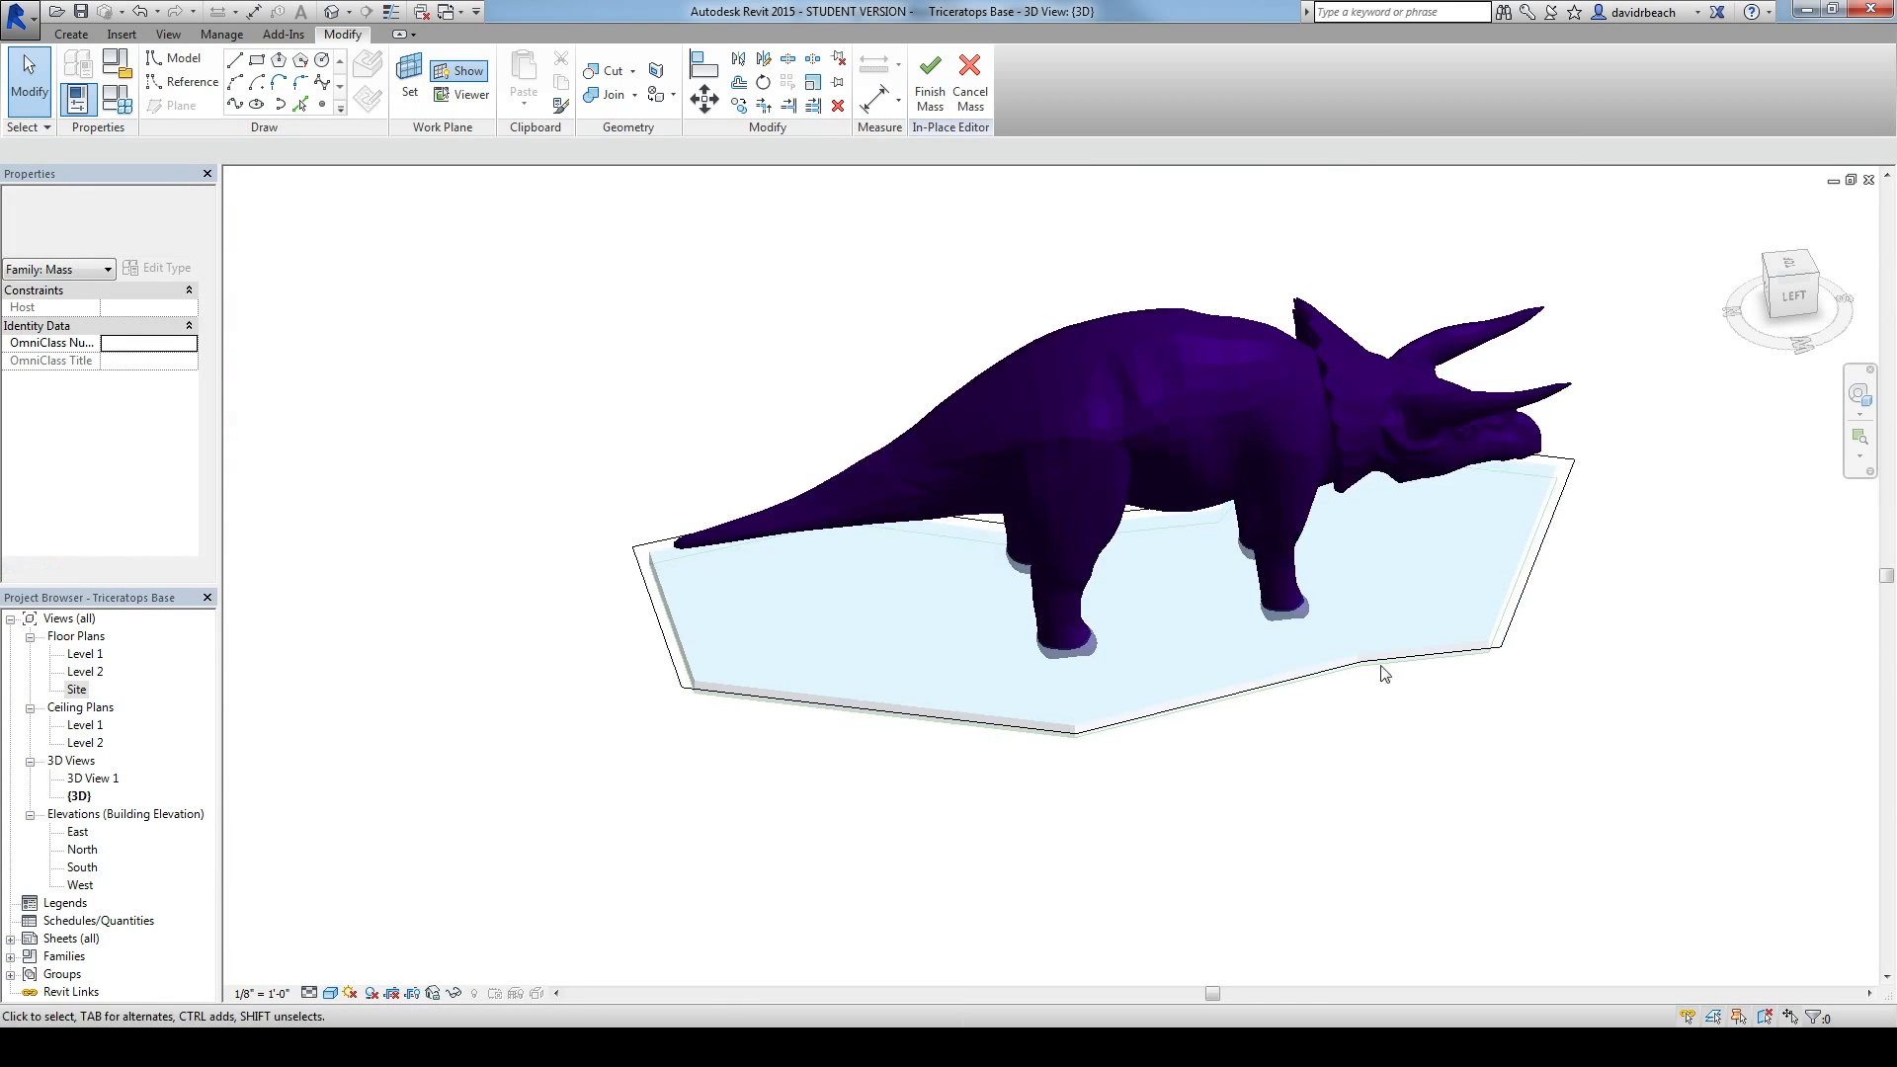
# Step: Select the whole chain of offset lines and examine its corner joints around the base
pyautogui.keyDown('shift'); pyautogui.moveTo(1296, 707); pyautogui.dragTo(1575, 758, button='middle'); pyautogui.keyUp('shift')
pyautogui.scroll(2, 1482, 761)
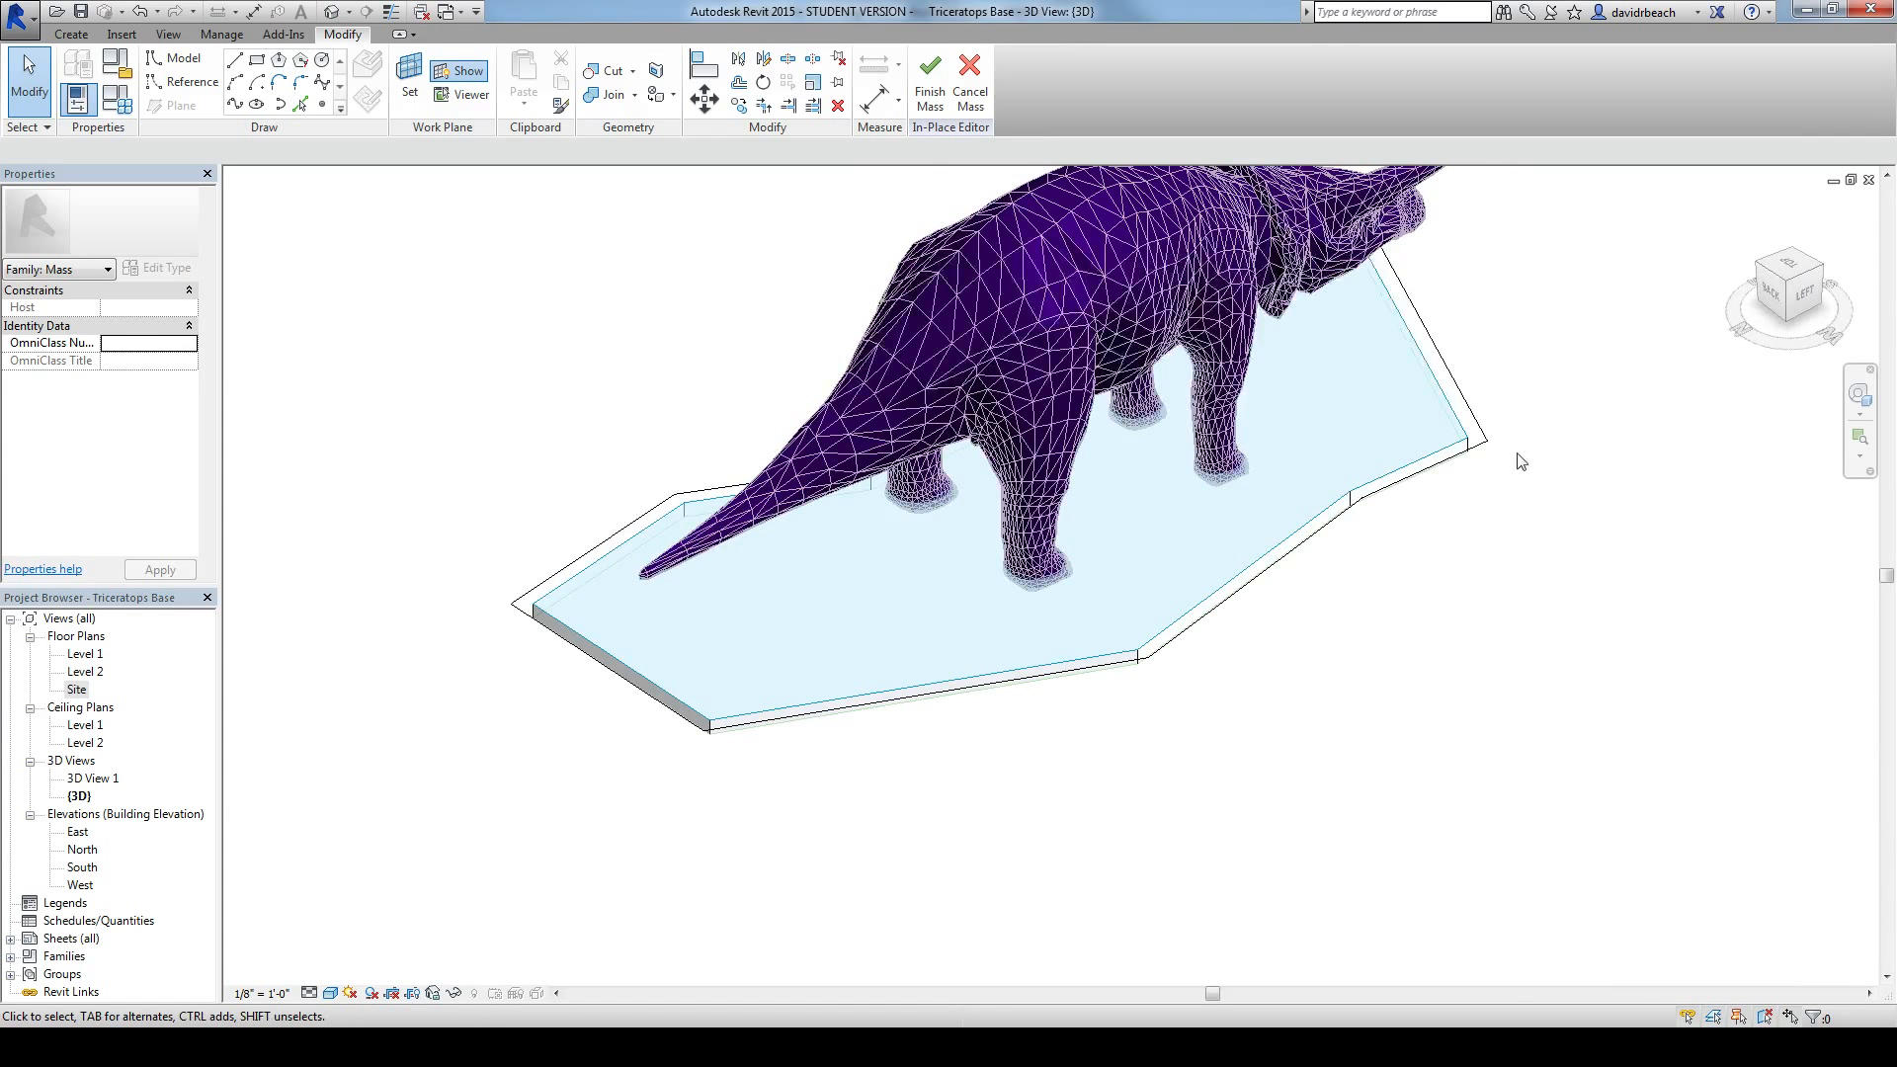
pyautogui.press('Tab')
pyautogui.click(1469, 404)
pyautogui.keyDown('shift'); pyautogui.moveTo(1370, 678); pyautogui.dragTo(1274, 775, button='middle'); pyautogui.keyUp('shift')
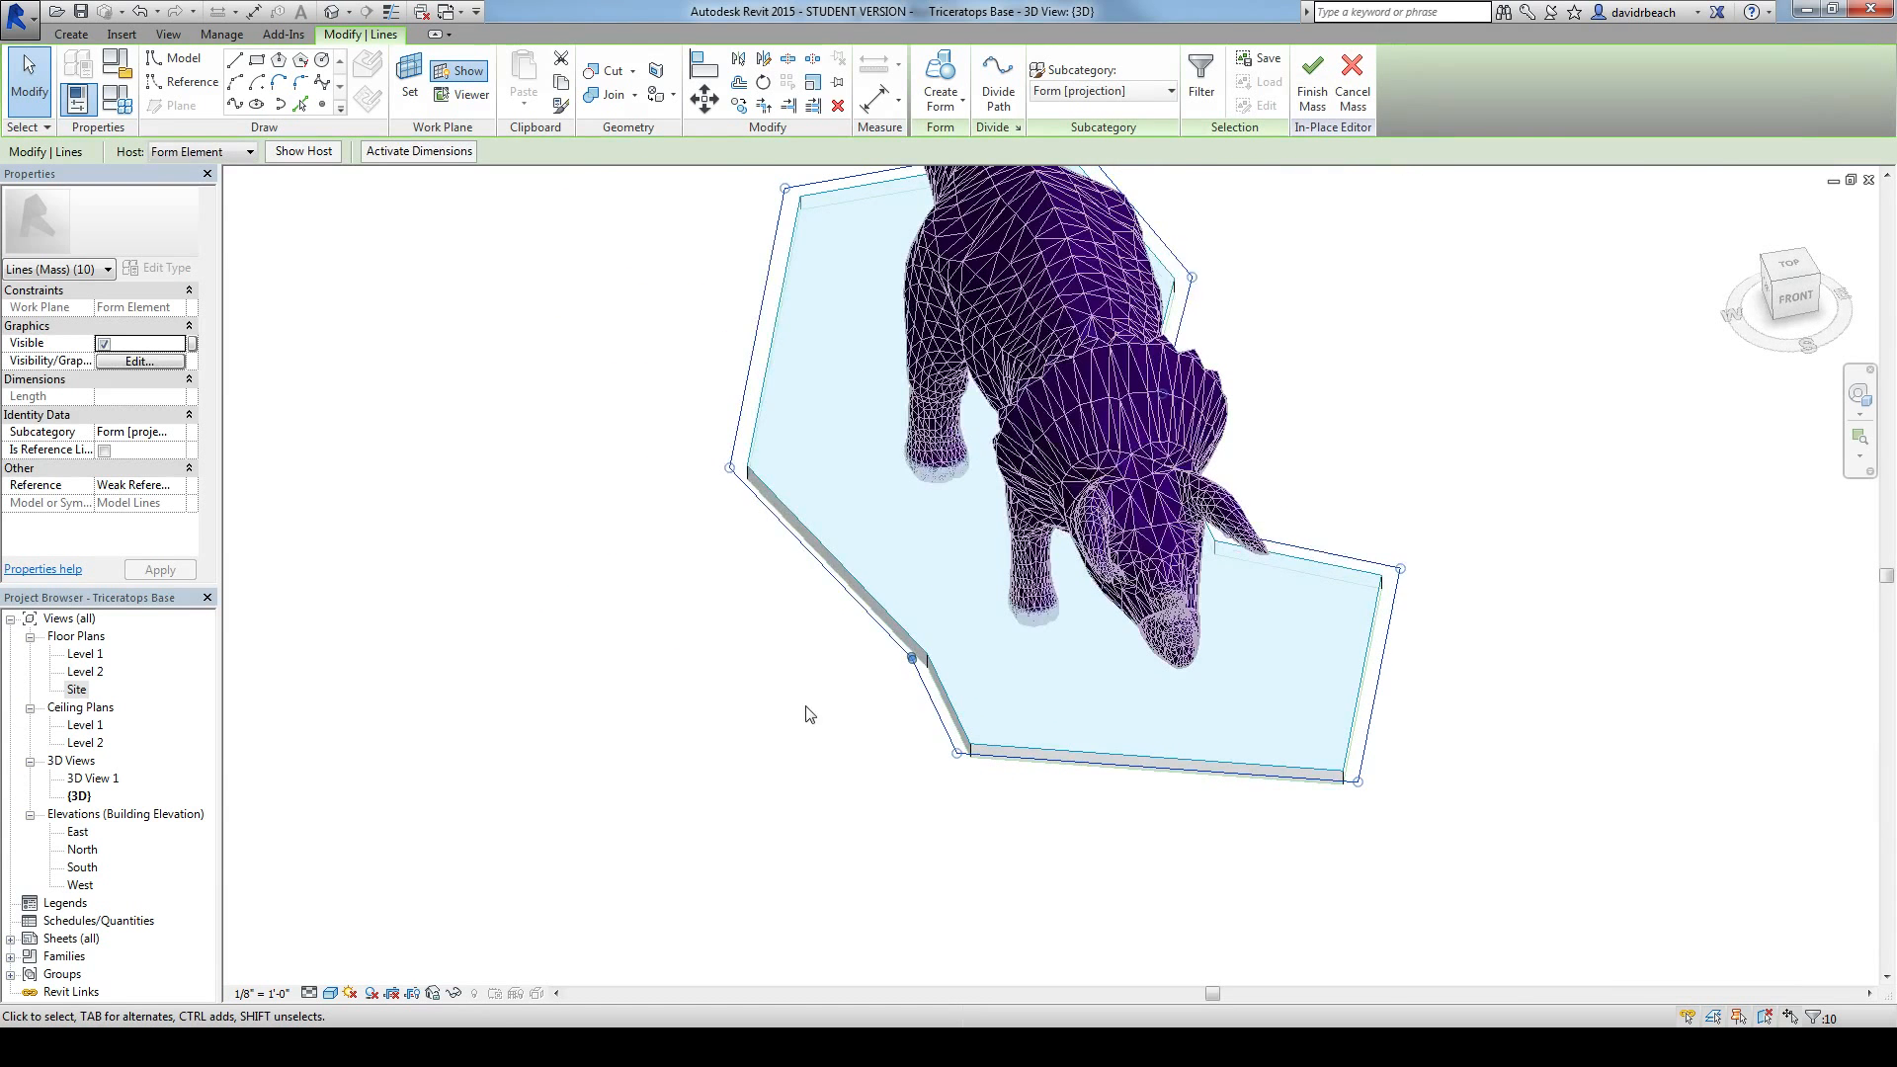
pyautogui.scroll(8, 912, 660)
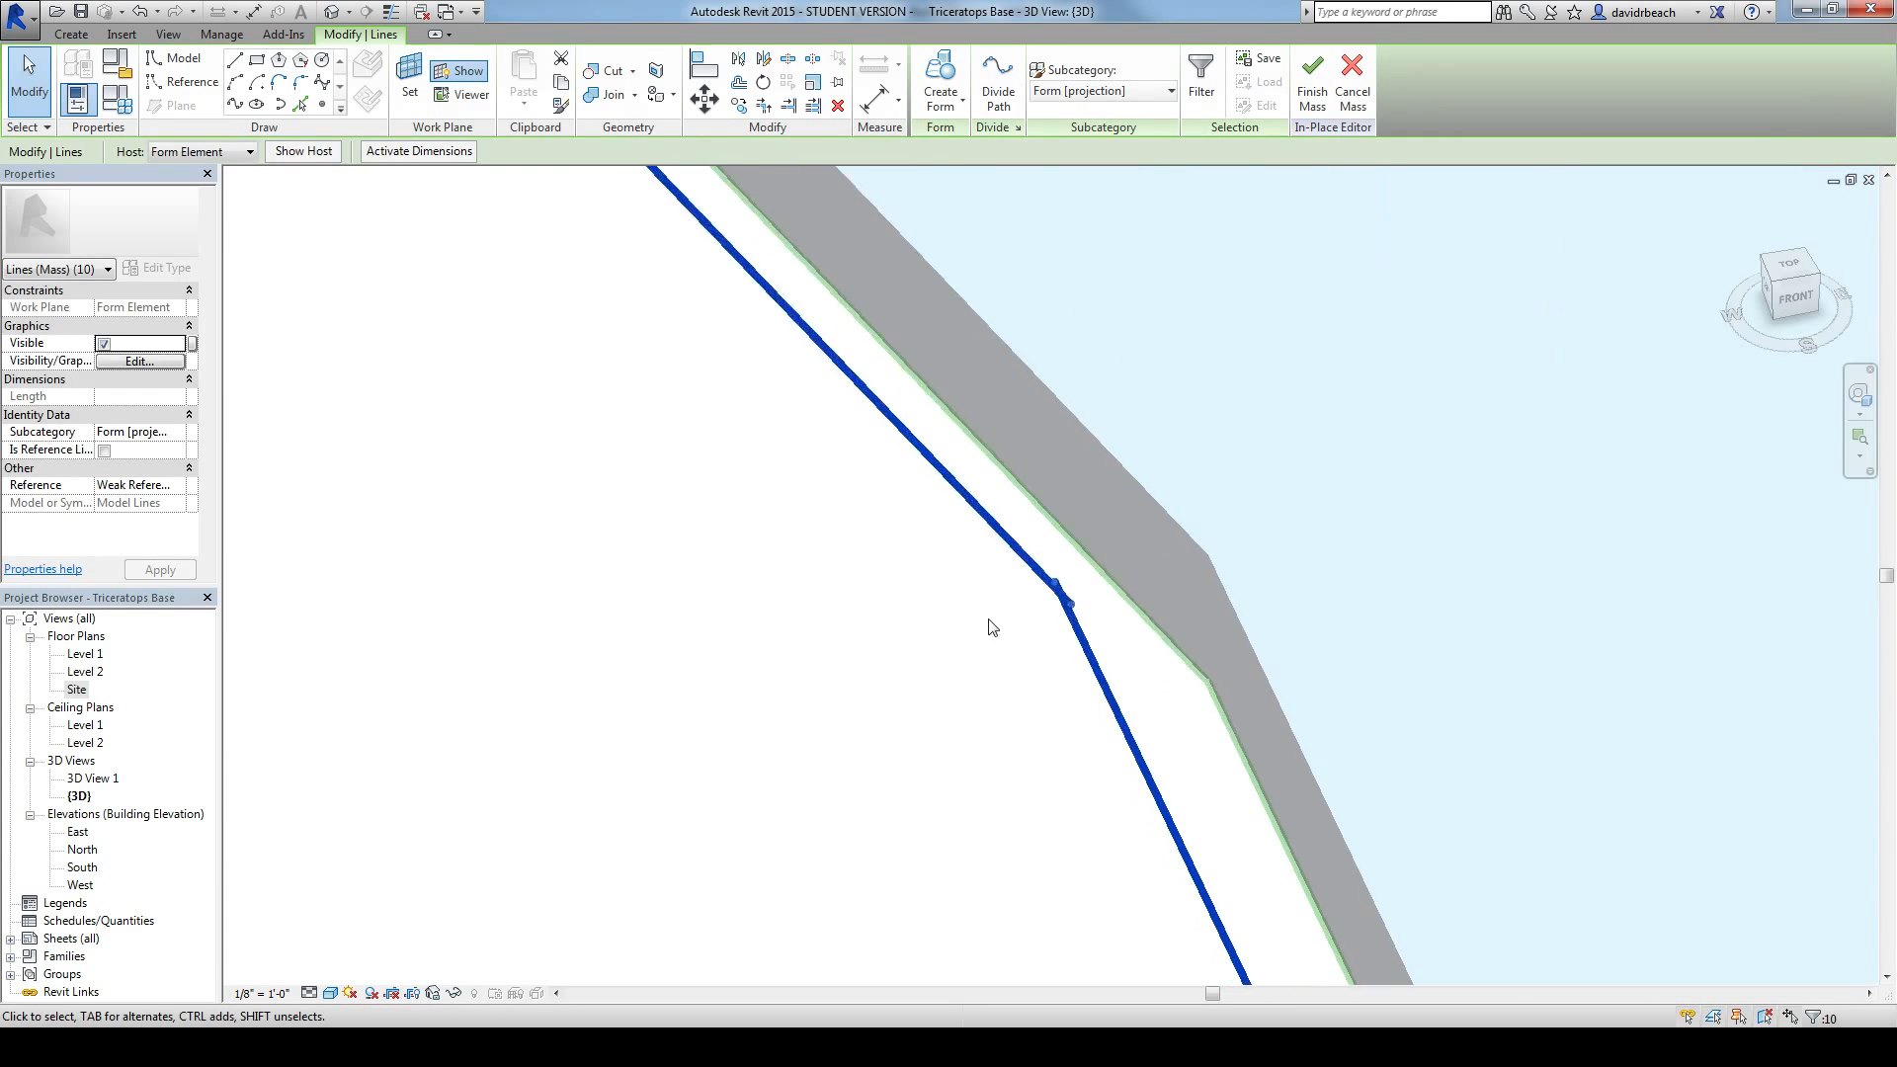
pyautogui.scroll(2, 989, 621)
# Step: Trim the two overlapping offset lines to a clean corner at the shallow bend beside the triceratops's front legs
pyautogui.click(1058, 581)
pyautogui.scroll(-1, 969, 608)
pyautogui.moveTo(960, 605); pyautogui.dragTo(934, 624, button='middle')
pyautogui.press('t')
pyautogui.press('r')
pyautogui.click(1008, 549)
pyautogui.click(1116, 720)
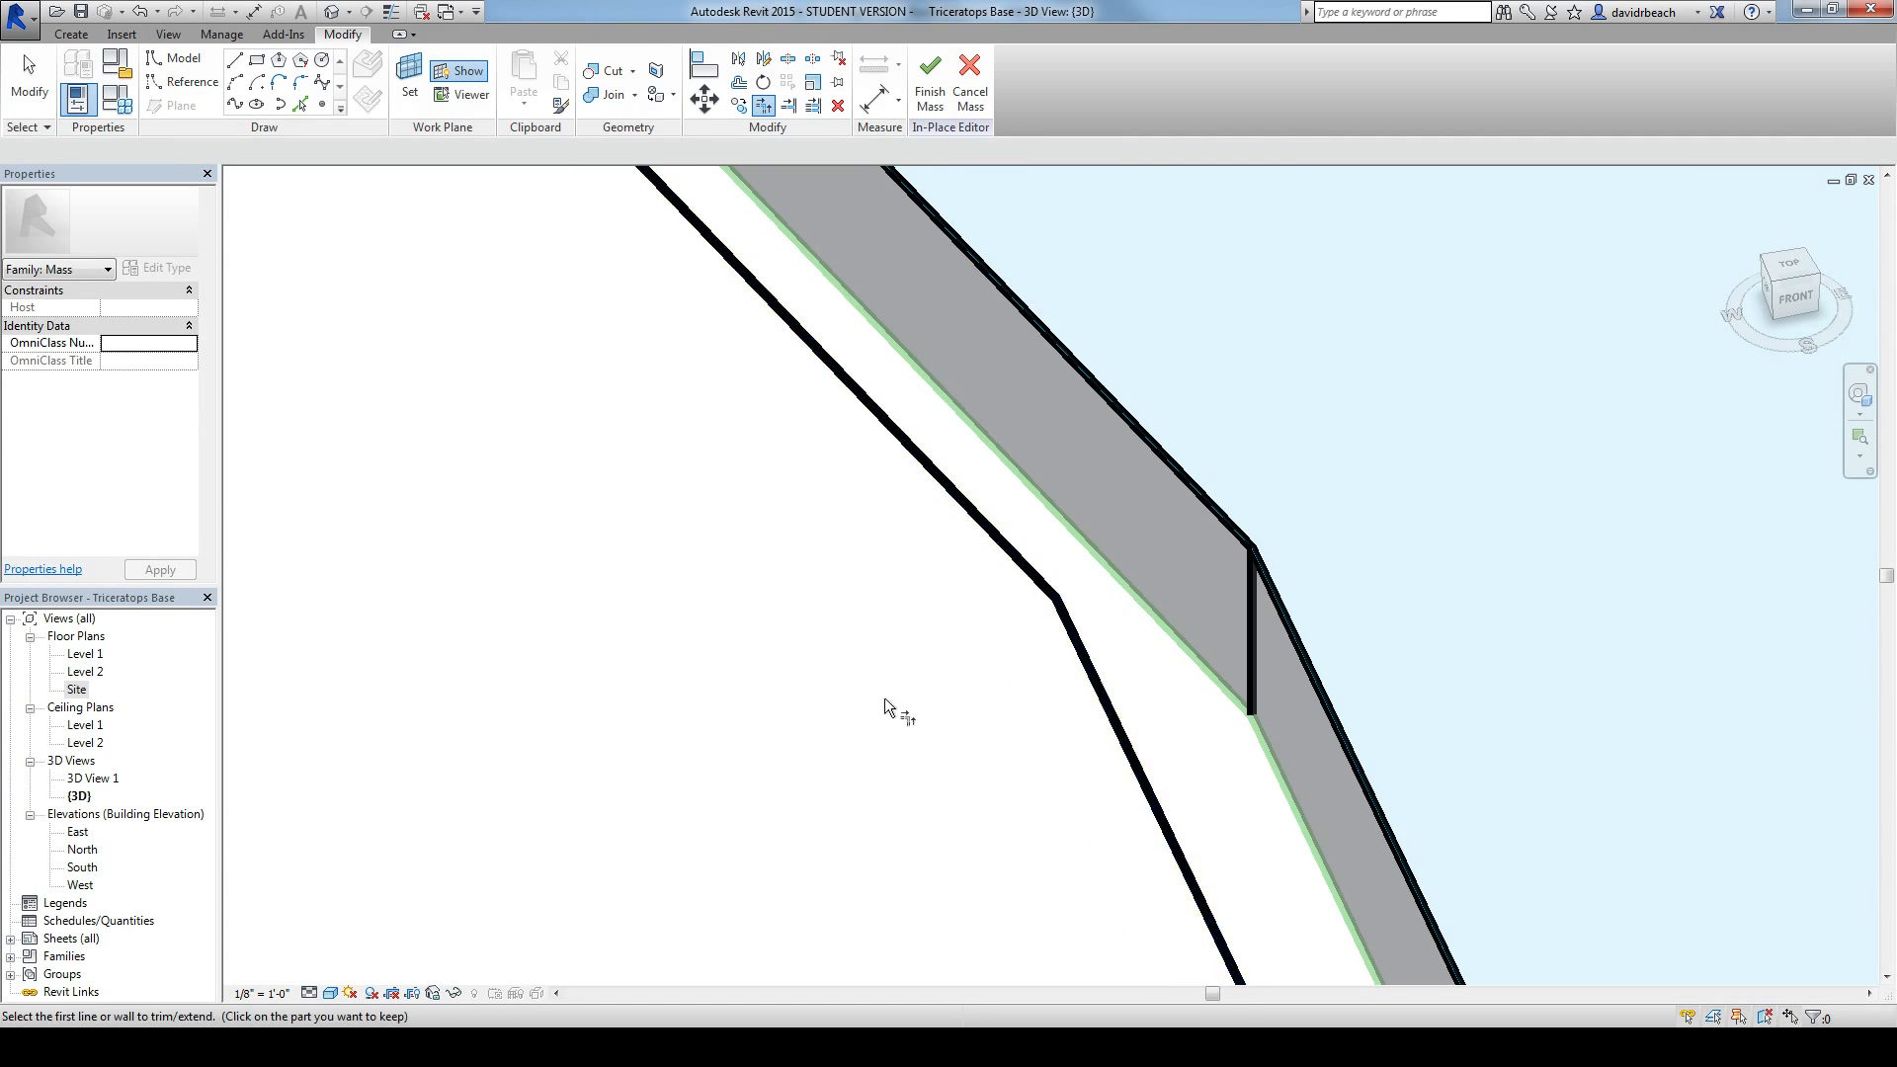
pyautogui.scroll(-4, 675, 662)
pyautogui.press('Escape')
# Step: Create a solid form from the entire closed chain of offset lines around the base
pyautogui.scroll(-2, 668, 663)
pyautogui.keyDown('shift'); pyautogui.moveTo(667, 663); pyautogui.dragTo(682, 519, button='middle'); pyautogui.keyUp('shift')
pyautogui.moveTo(384, 562)
pyautogui.keyDown('shift'); pyautogui.mouseDown(button='middle')
pyautogui.moveTo(395, 576)
pyautogui.moveTo(452, 484)
pyautogui.mouseUp(button='middle'); pyautogui.keyUp('shift')
pyautogui.press('Tab')
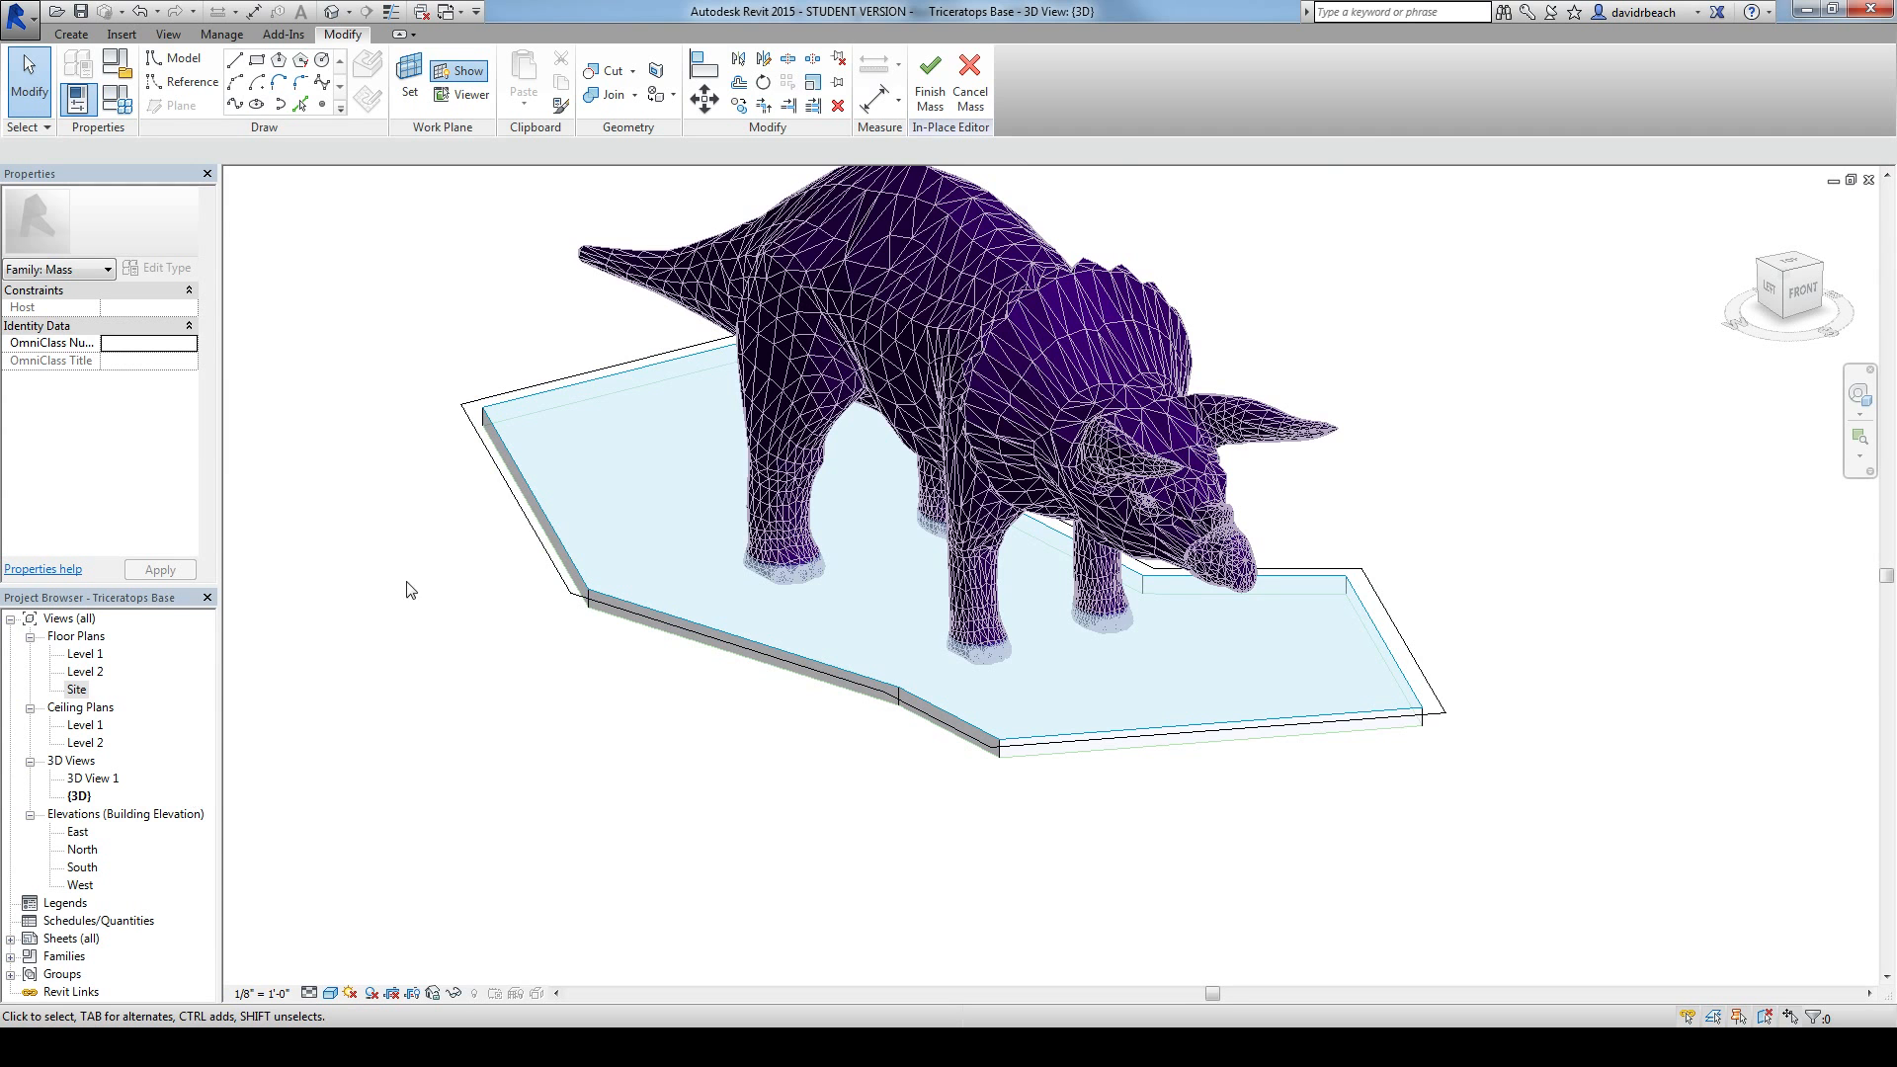
pyautogui.click(482, 444)
pyautogui.moveTo(377, 503); pyautogui.dragTo(398, 542, button='middle')
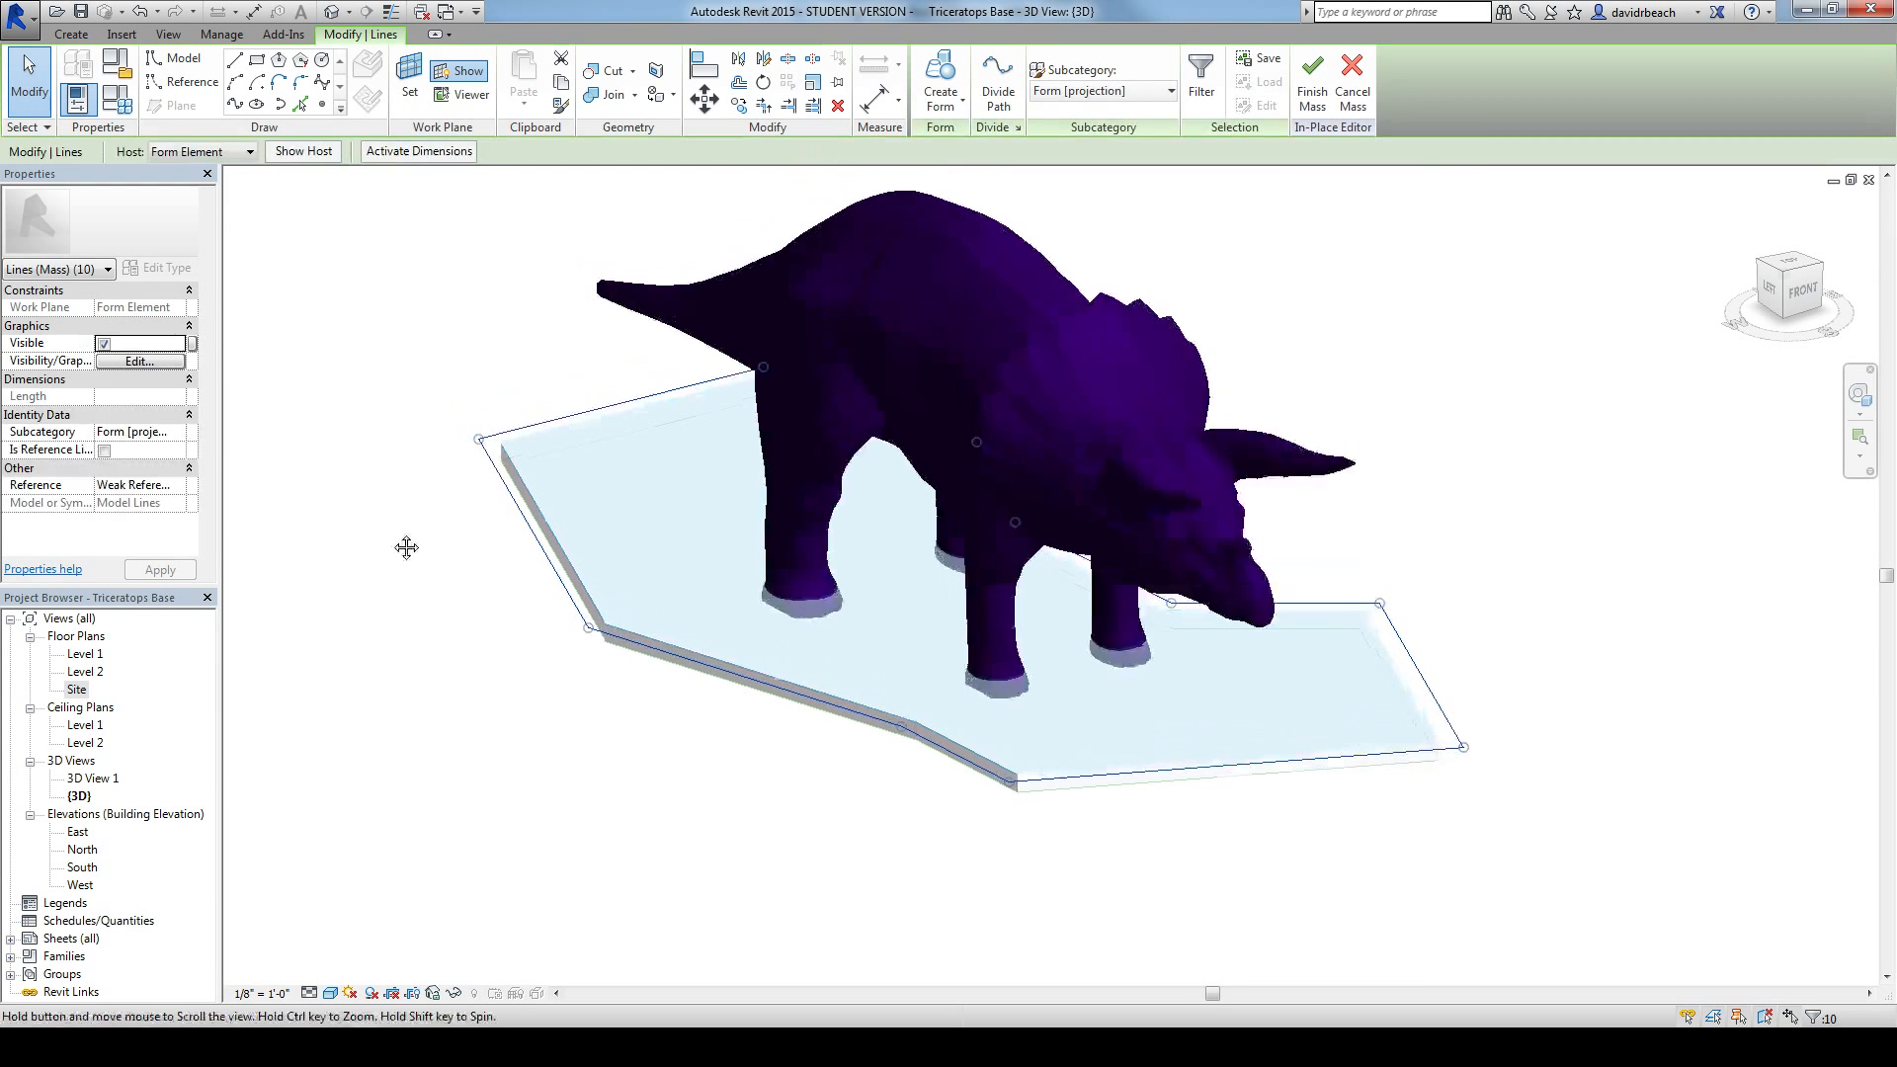
pyautogui.click(941, 77)
pyautogui.moveTo(527, 315); pyautogui.dragTo(595, 482, button='middle')
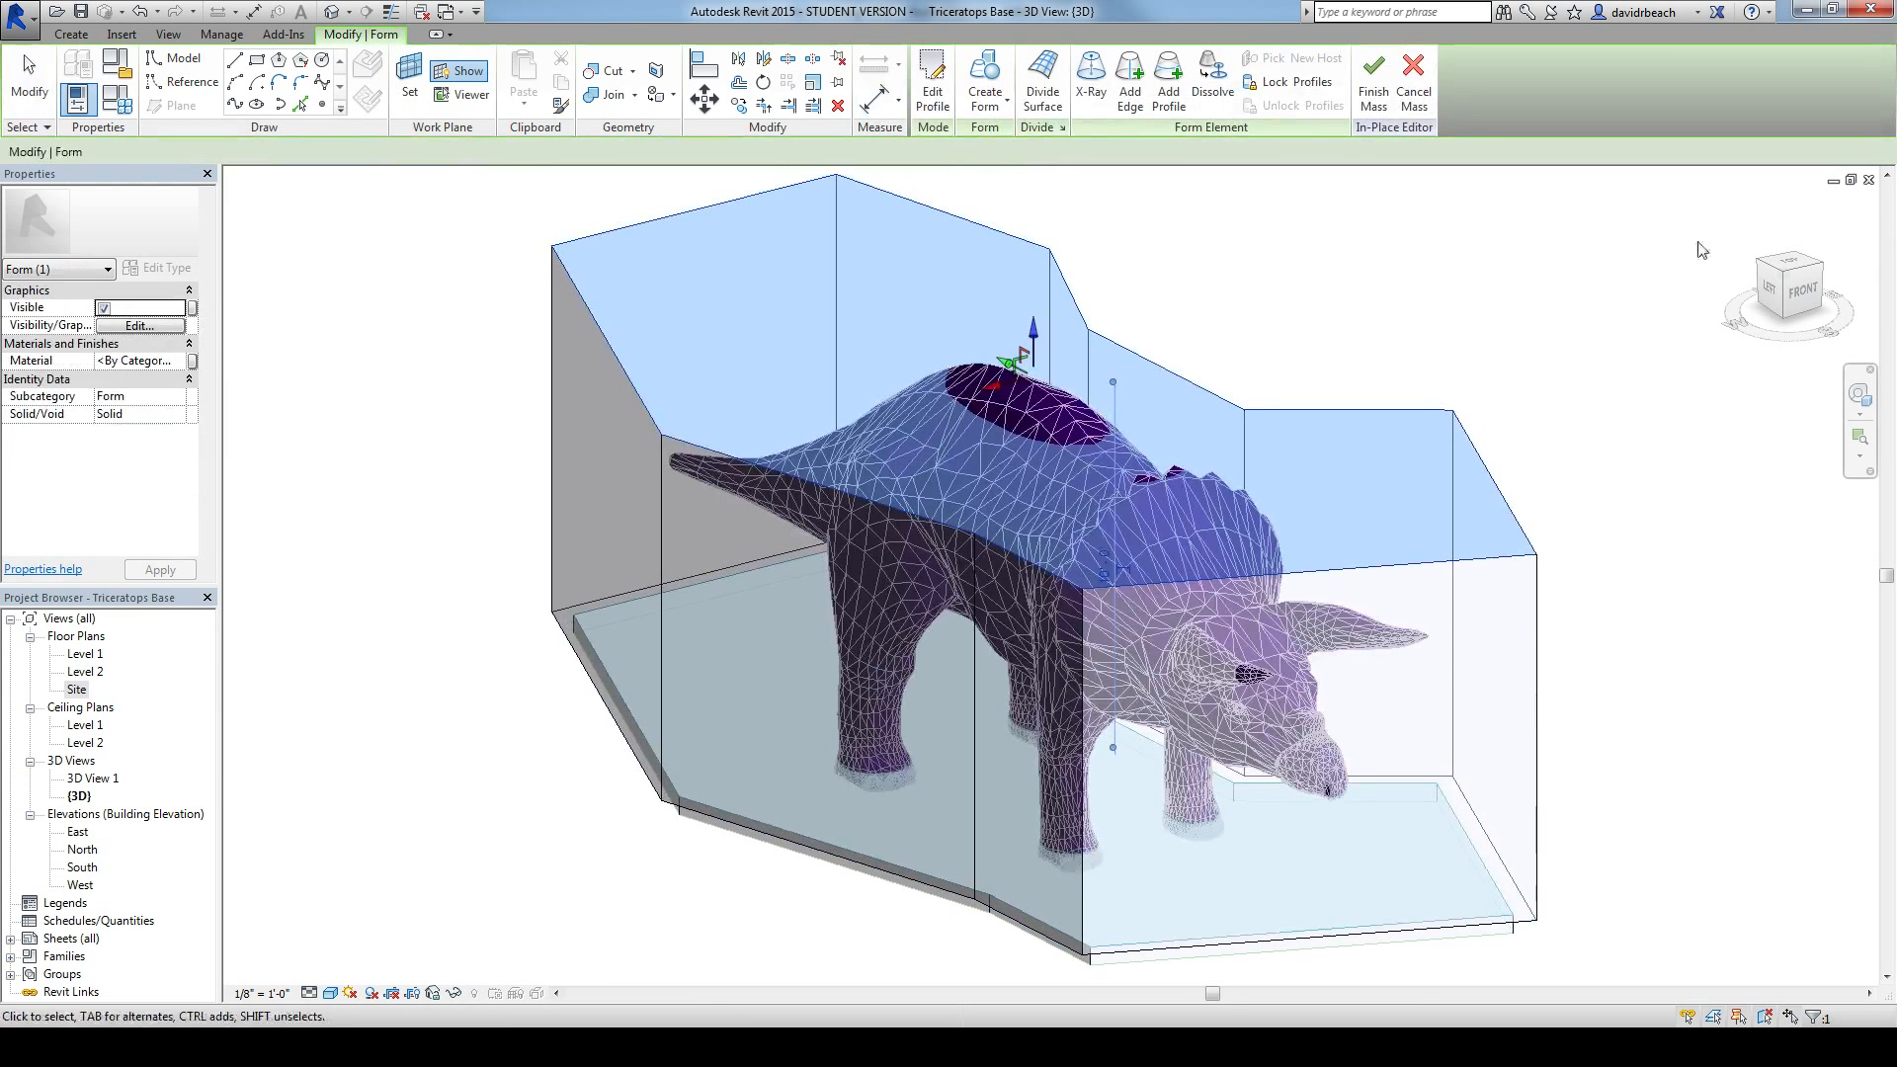
# Step: Set the new form's height to 1' 6" from the left side view and return to an angled 3D view
pyautogui.click(1772, 294)
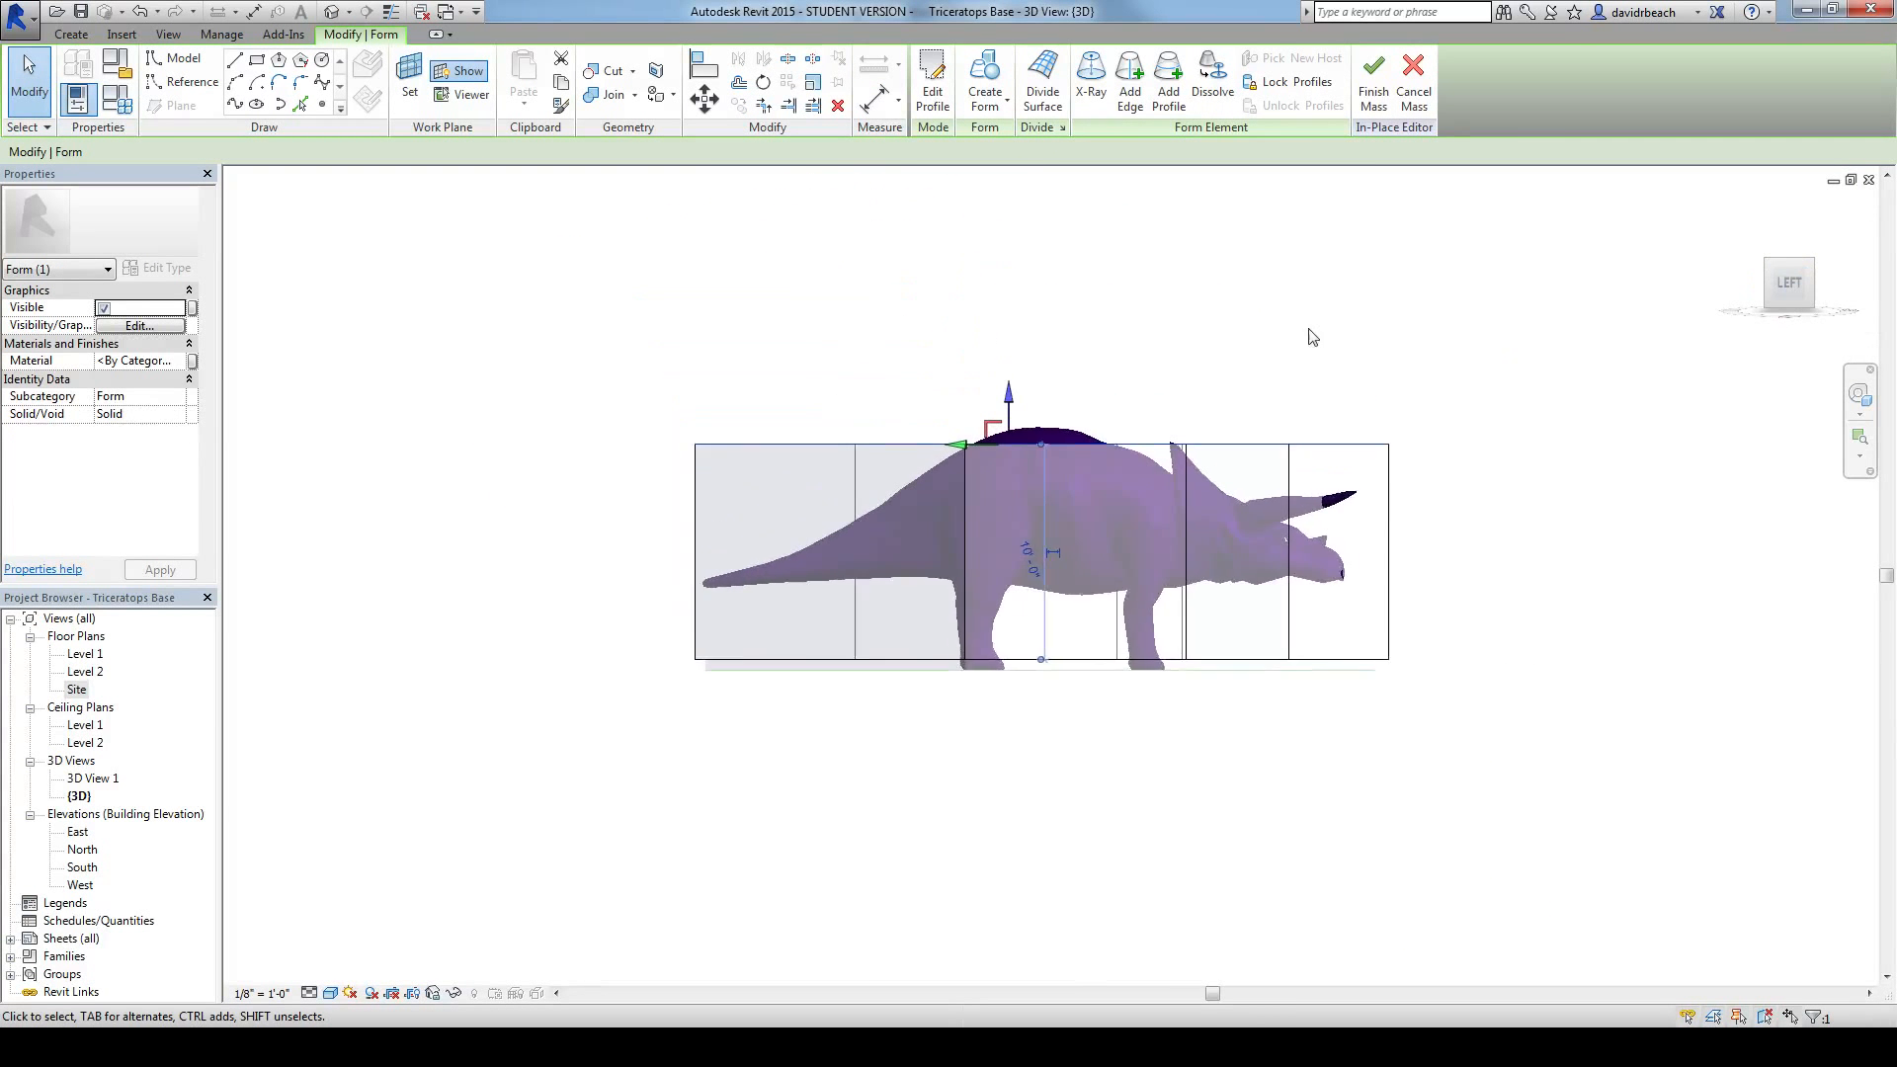
pyautogui.click(1042, 586)
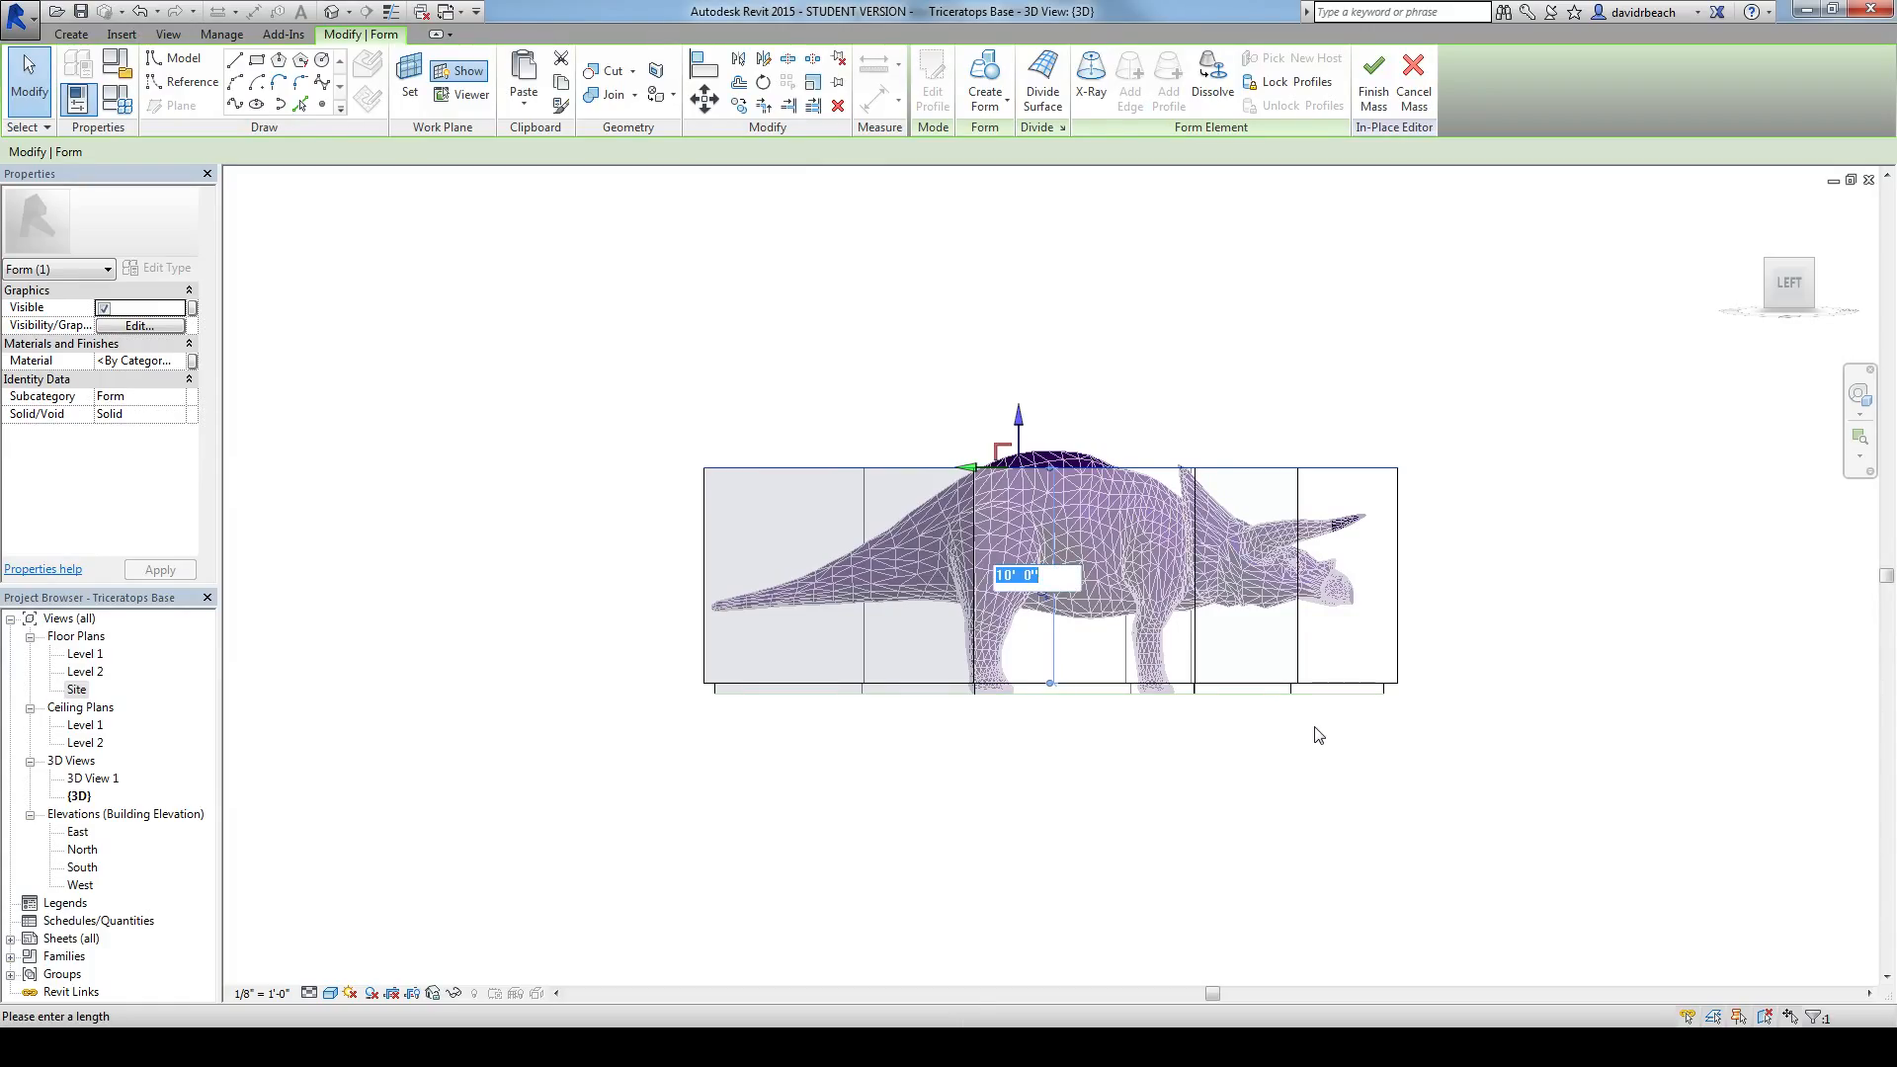
pyautogui.press('Return')
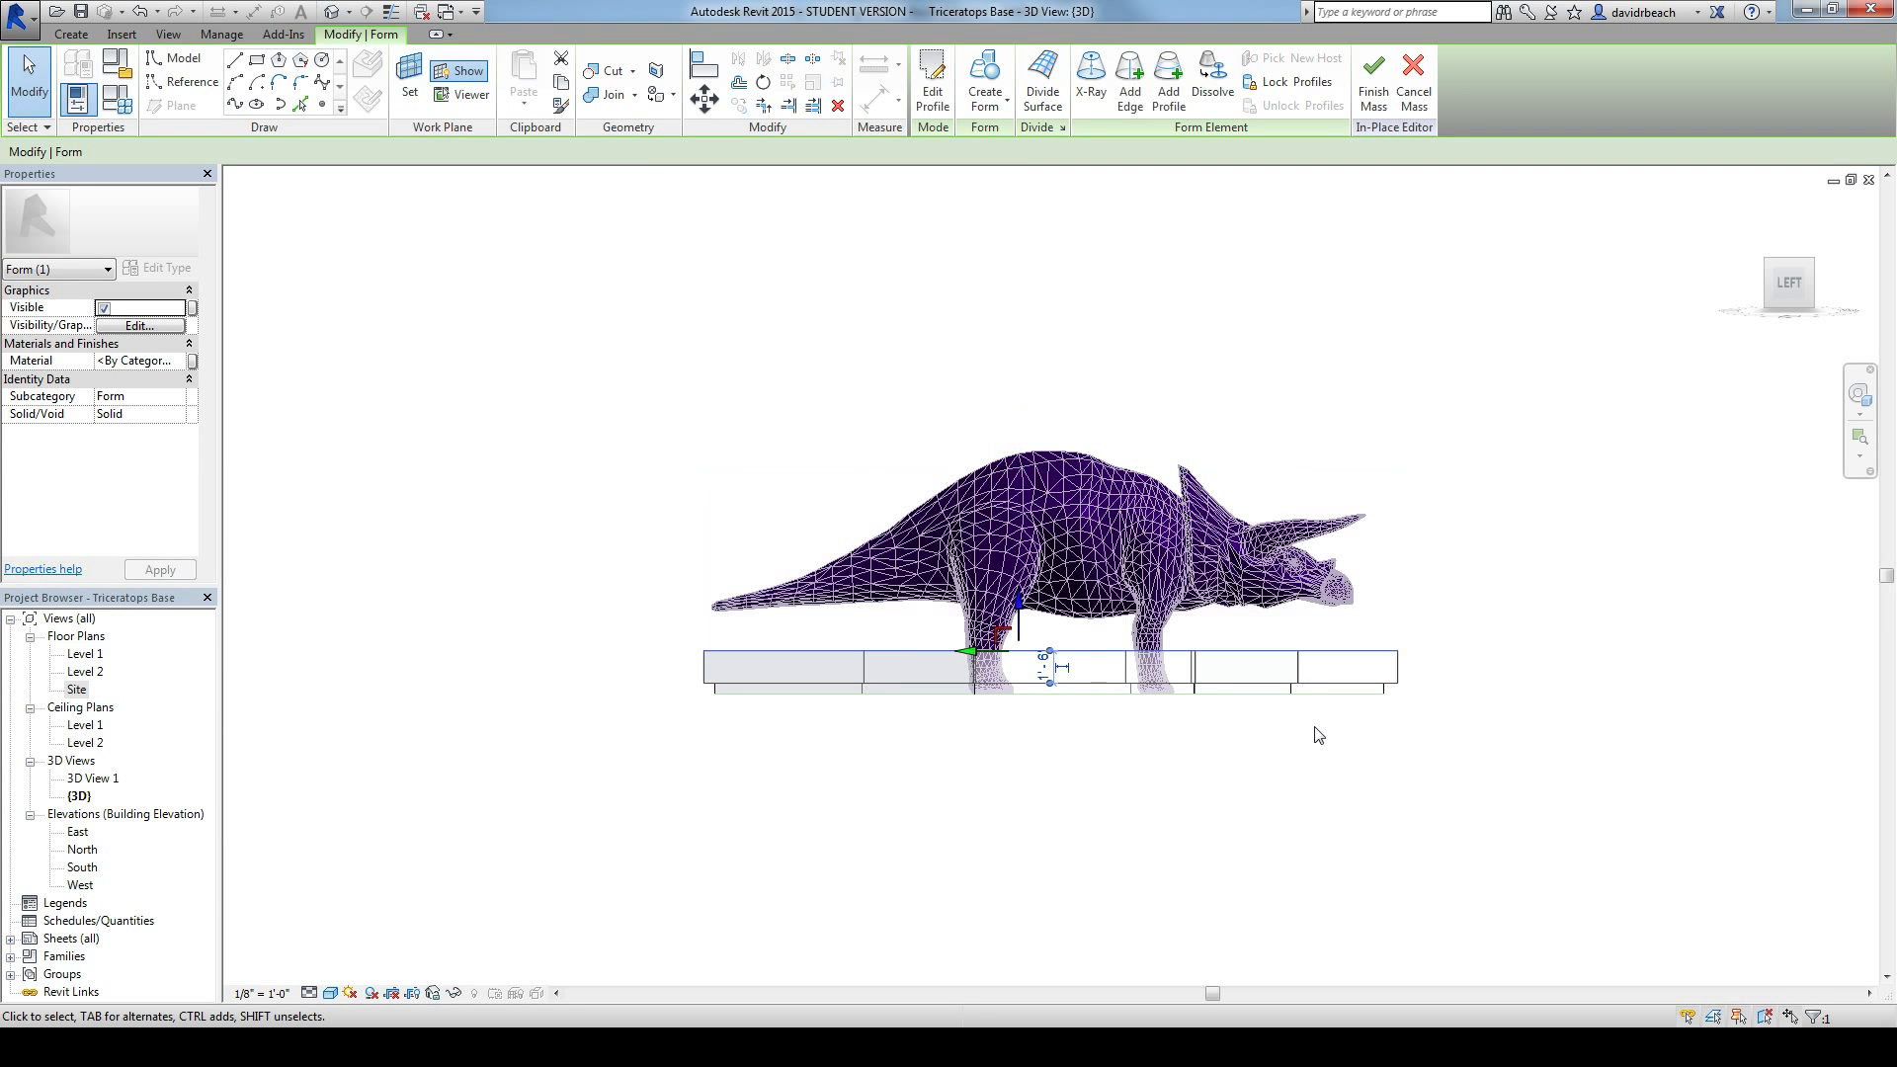
pyautogui.click(1543, 696)
pyautogui.moveTo(1592, 652)
pyautogui.keyDown('shift'); pyautogui.mouseDown(button='middle')
pyautogui.moveTo(1537, 715)
pyautogui.moveTo(1323, 775)
pyautogui.moveTo(1273, 681)
pyautogui.mouseUp(button='middle'); pyautogui.keyUp('shift')
pyautogui.moveTo(1530, 712)
pyautogui.keyDown('shift'); pyautogui.mouseDown(button='middle')
pyautogui.moveTo(1278, 783)
pyautogui.moveTo(1367, 749)
pyautogui.moveTo(1576, 767)
pyautogui.mouseUp(button='middle'); pyautogui.keyUp('shift')
pyautogui.moveTo(709, 792)
pyautogui.keyDown('shift'); pyautogui.mouseDown(button='middle')
pyautogui.moveTo(939, 826)
pyautogui.moveTo(1254, 804)
pyautogui.moveTo(1426, 816)
pyautogui.moveTo(1426, 787)
pyautogui.moveTo(1566, 817)
pyautogui.moveTo(1384, 872)
pyautogui.moveTo(1073, 914)
pyautogui.moveTo(415, 844)
pyautogui.mouseUp(button='middle'); pyautogui.keyUp('shift')
pyautogui.moveTo(383, 640); pyautogui.dragTo(449, 582, button='middle')
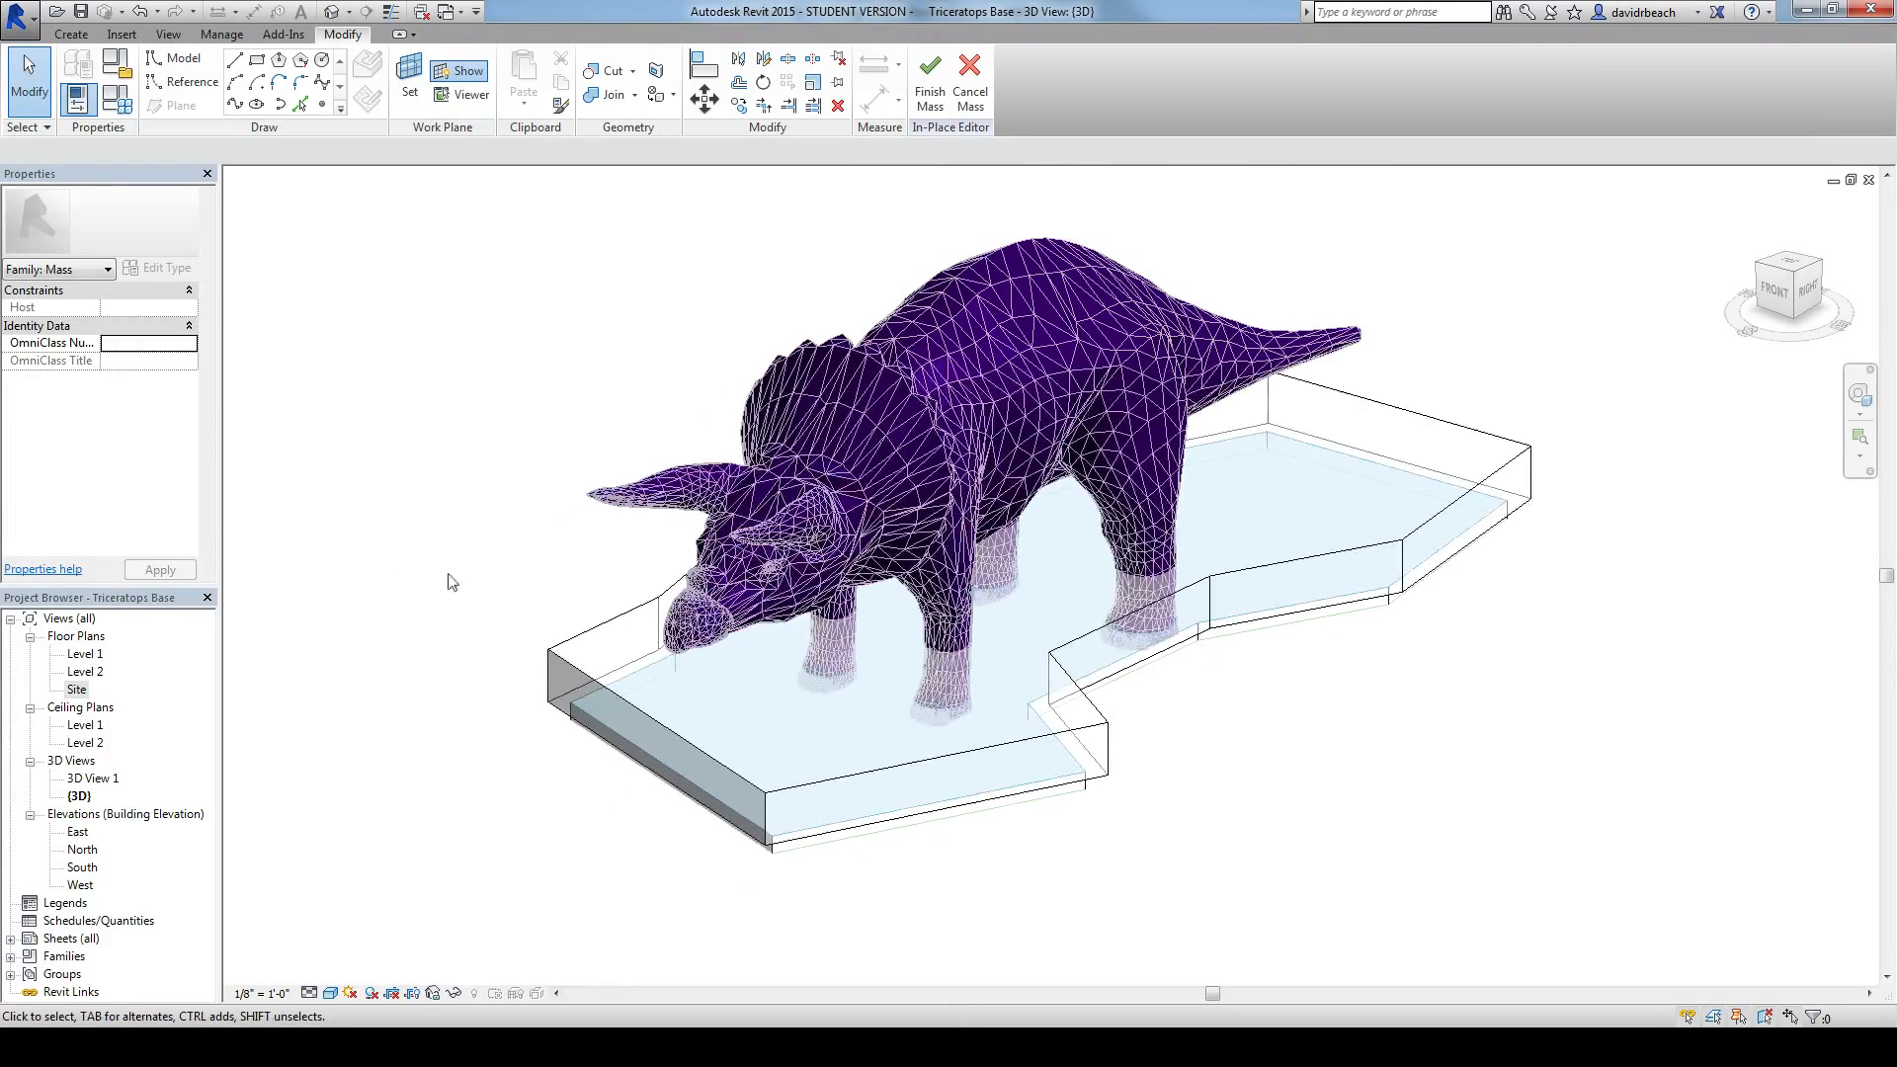
pyautogui.scroll(-2, 1046, 835)
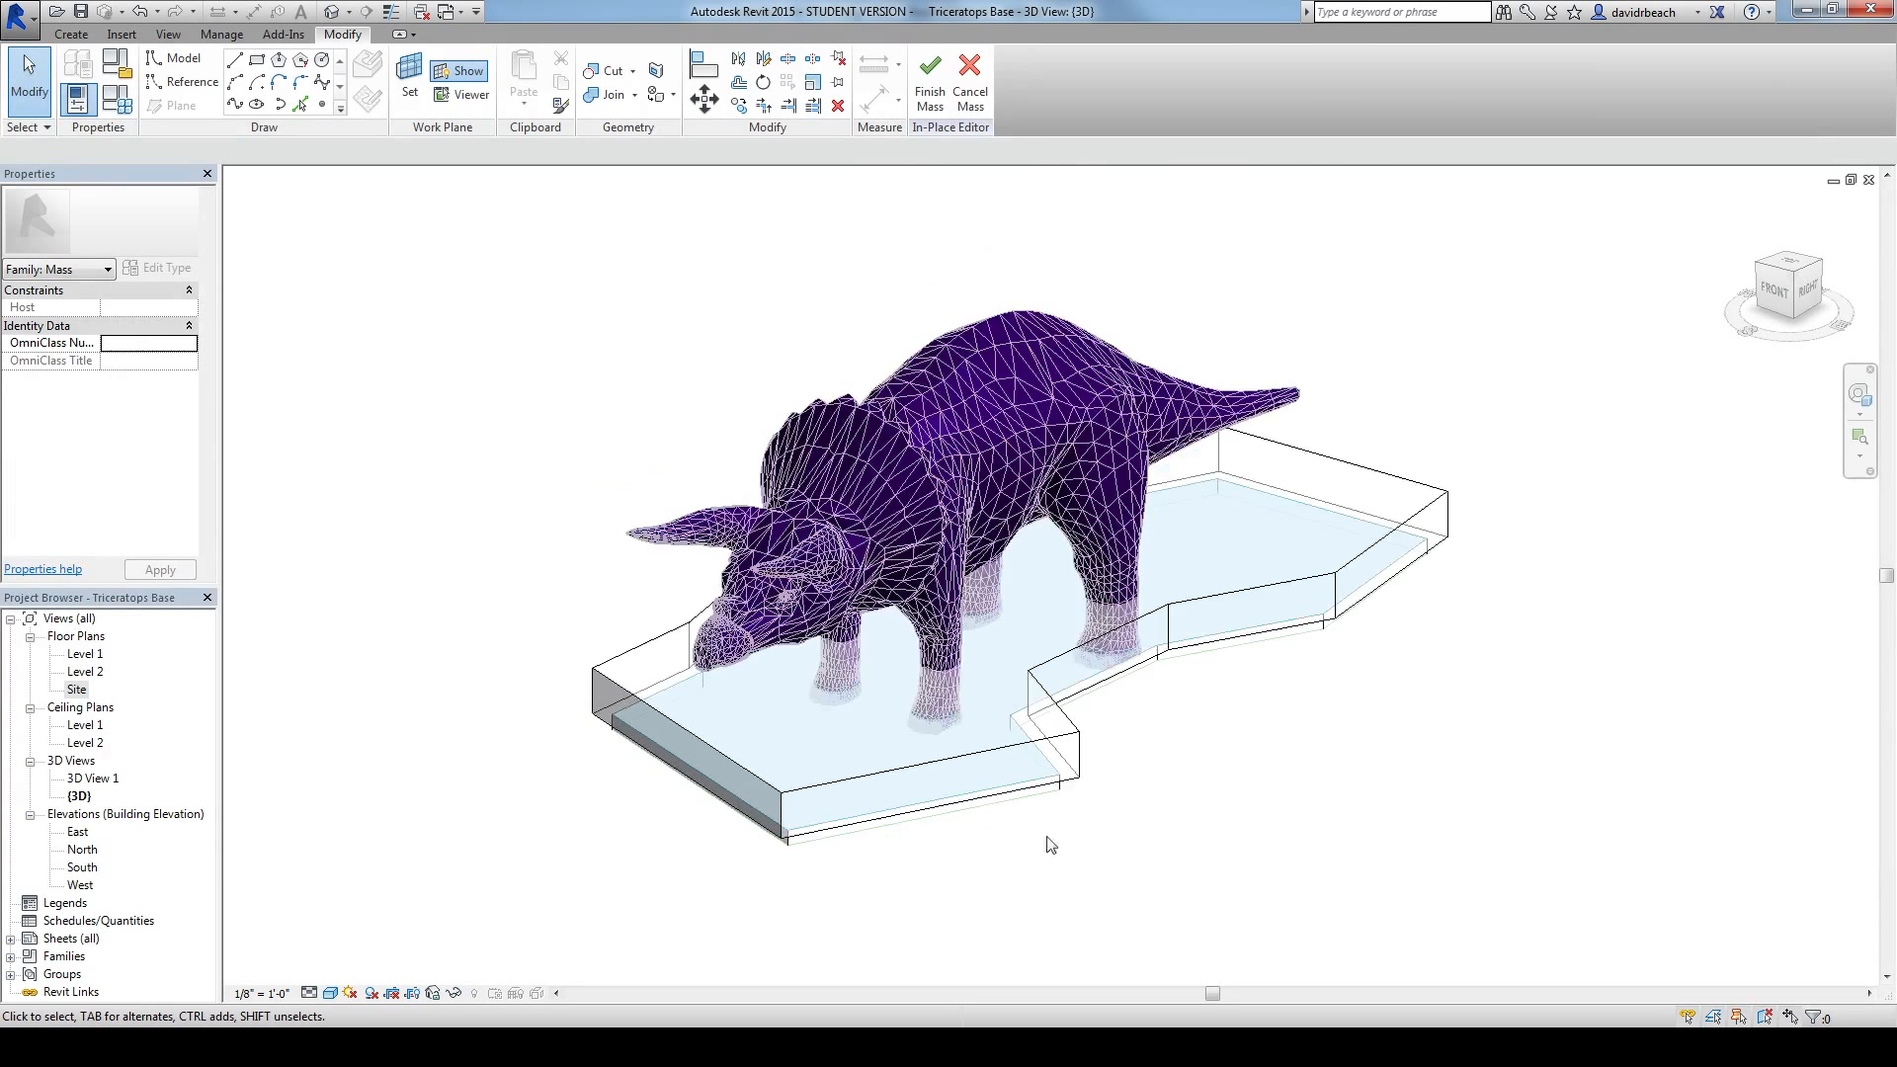
# Step: Select both base forms and assign them the Default material
pyautogui.moveTo(482, 288); pyautogui.dragTo(1571, 933)
pyautogui.moveTo(515, 481); pyautogui.dragTo(547, 481, button='middle')
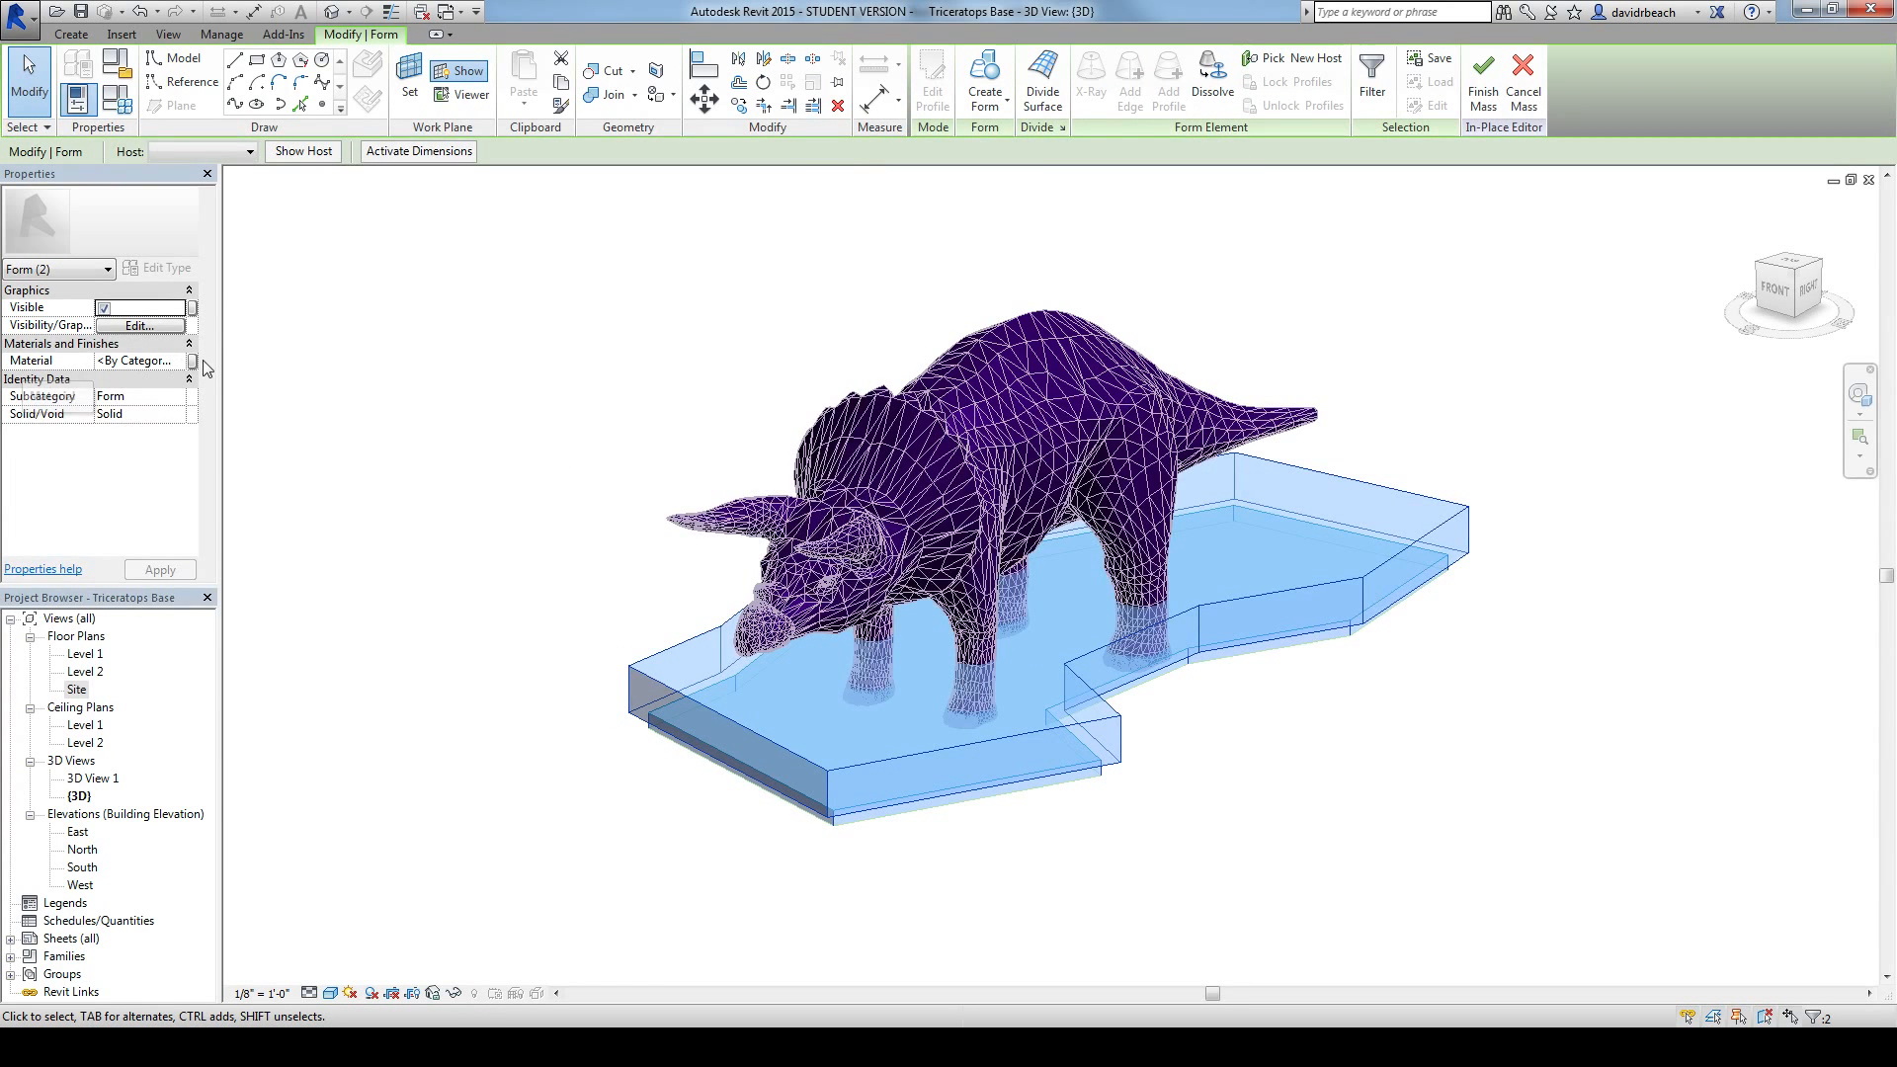
pyautogui.click(139, 362)
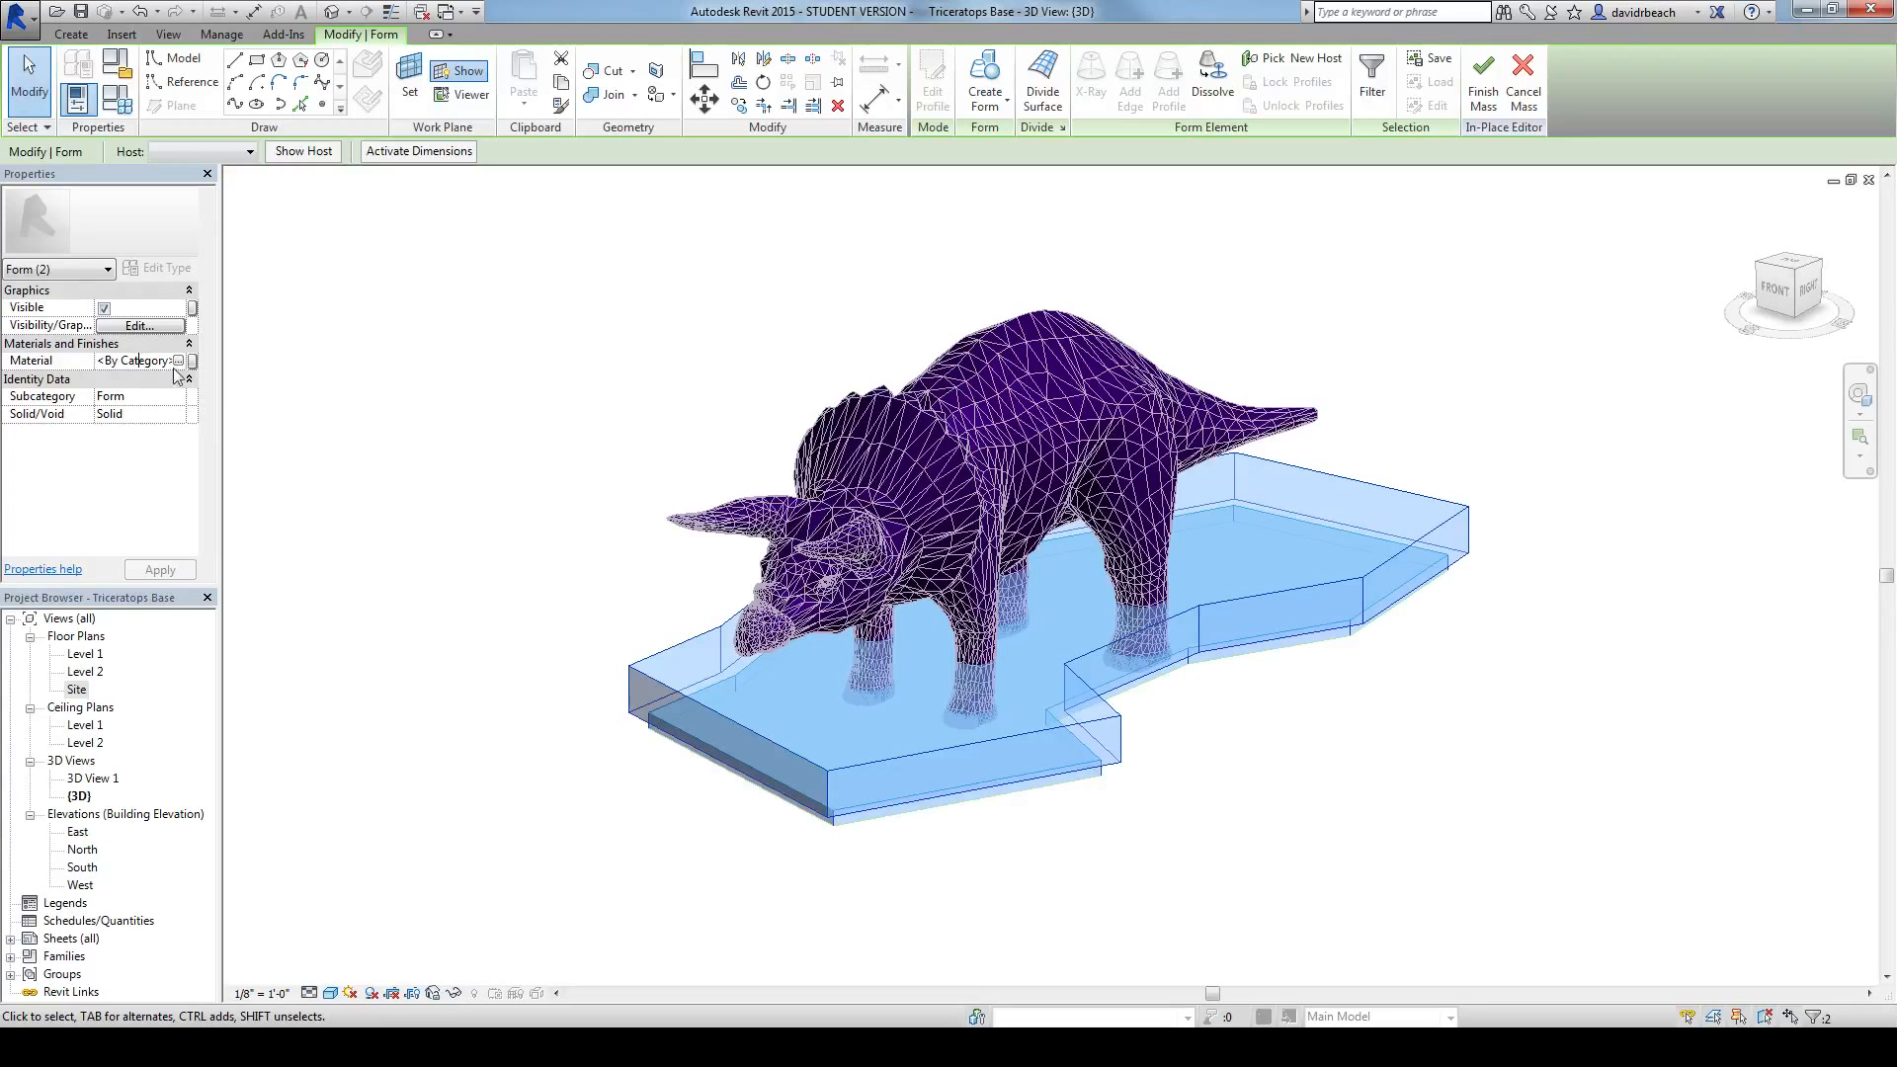
pyautogui.click(180, 363)
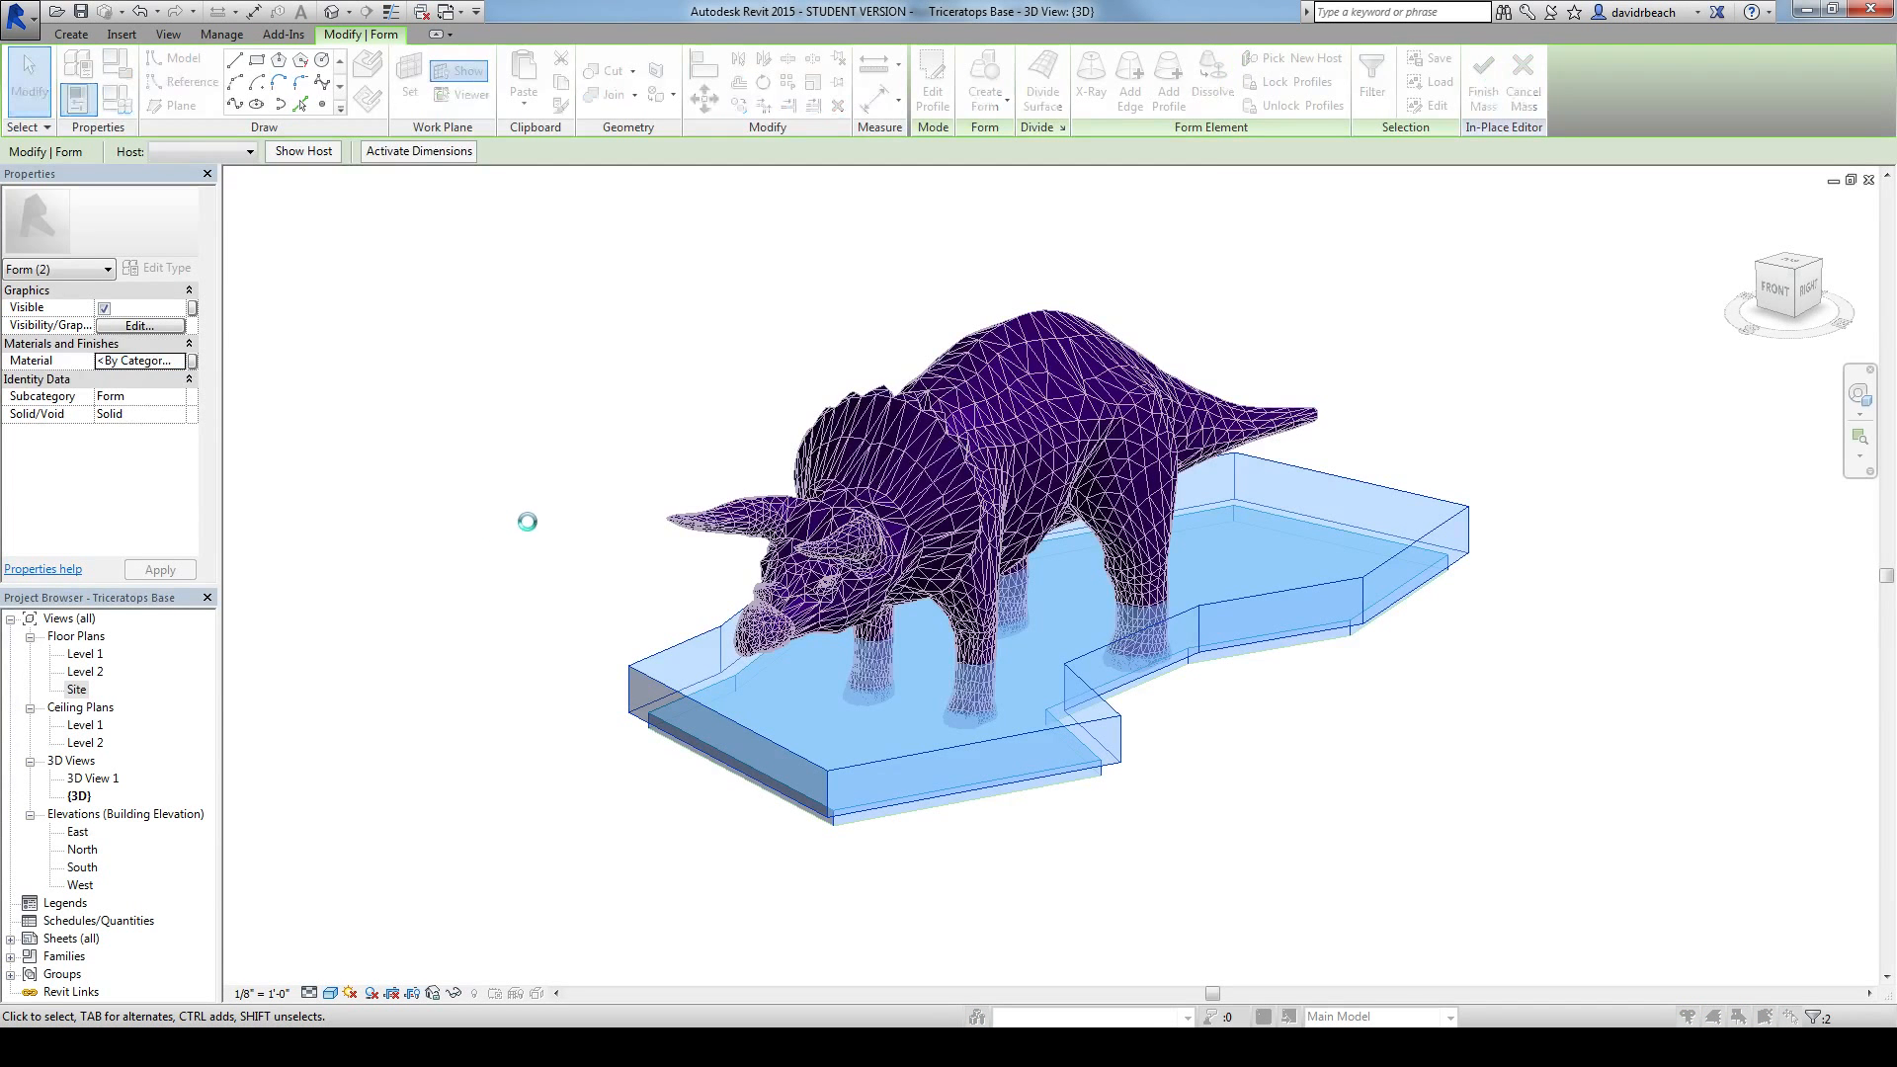
pyautogui.moveTo(769, 363); pyautogui.dragTo(780, 427)
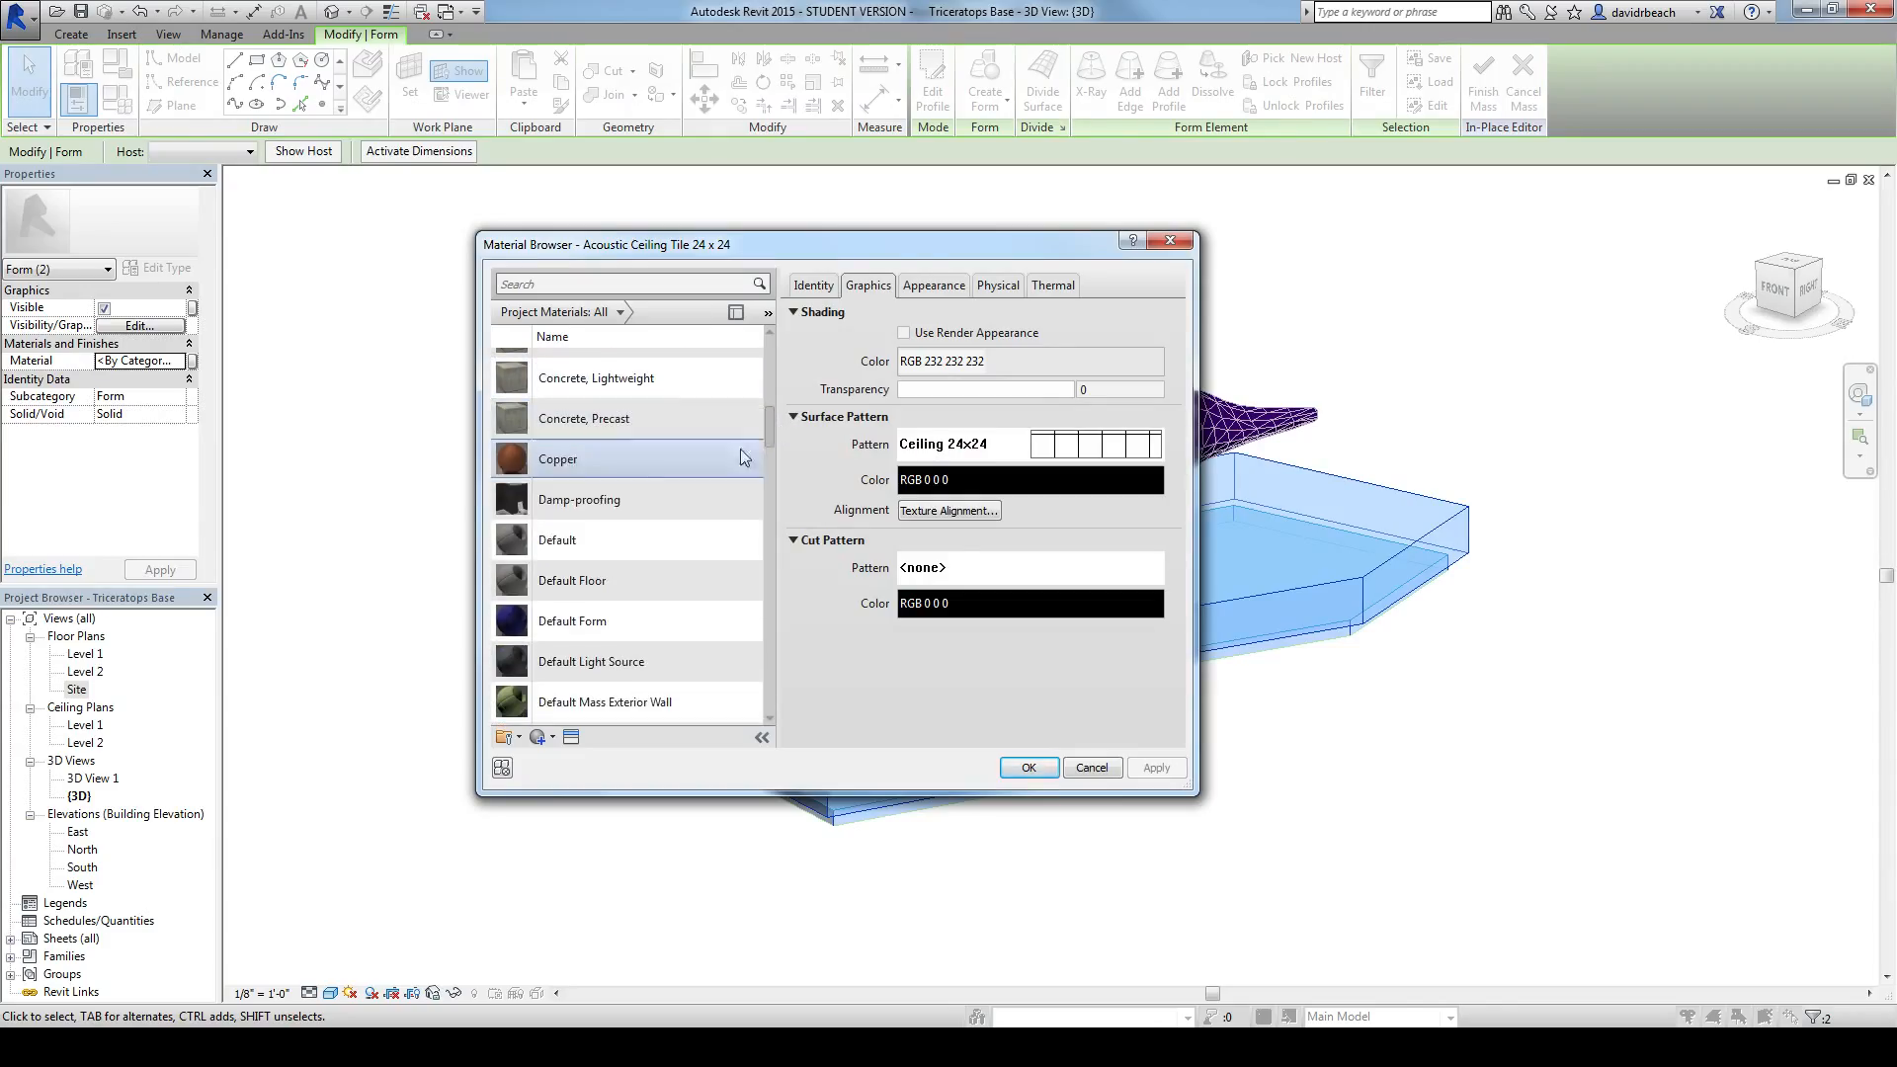
pyautogui.click(633, 540)
pyautogui.click(1028, 767)
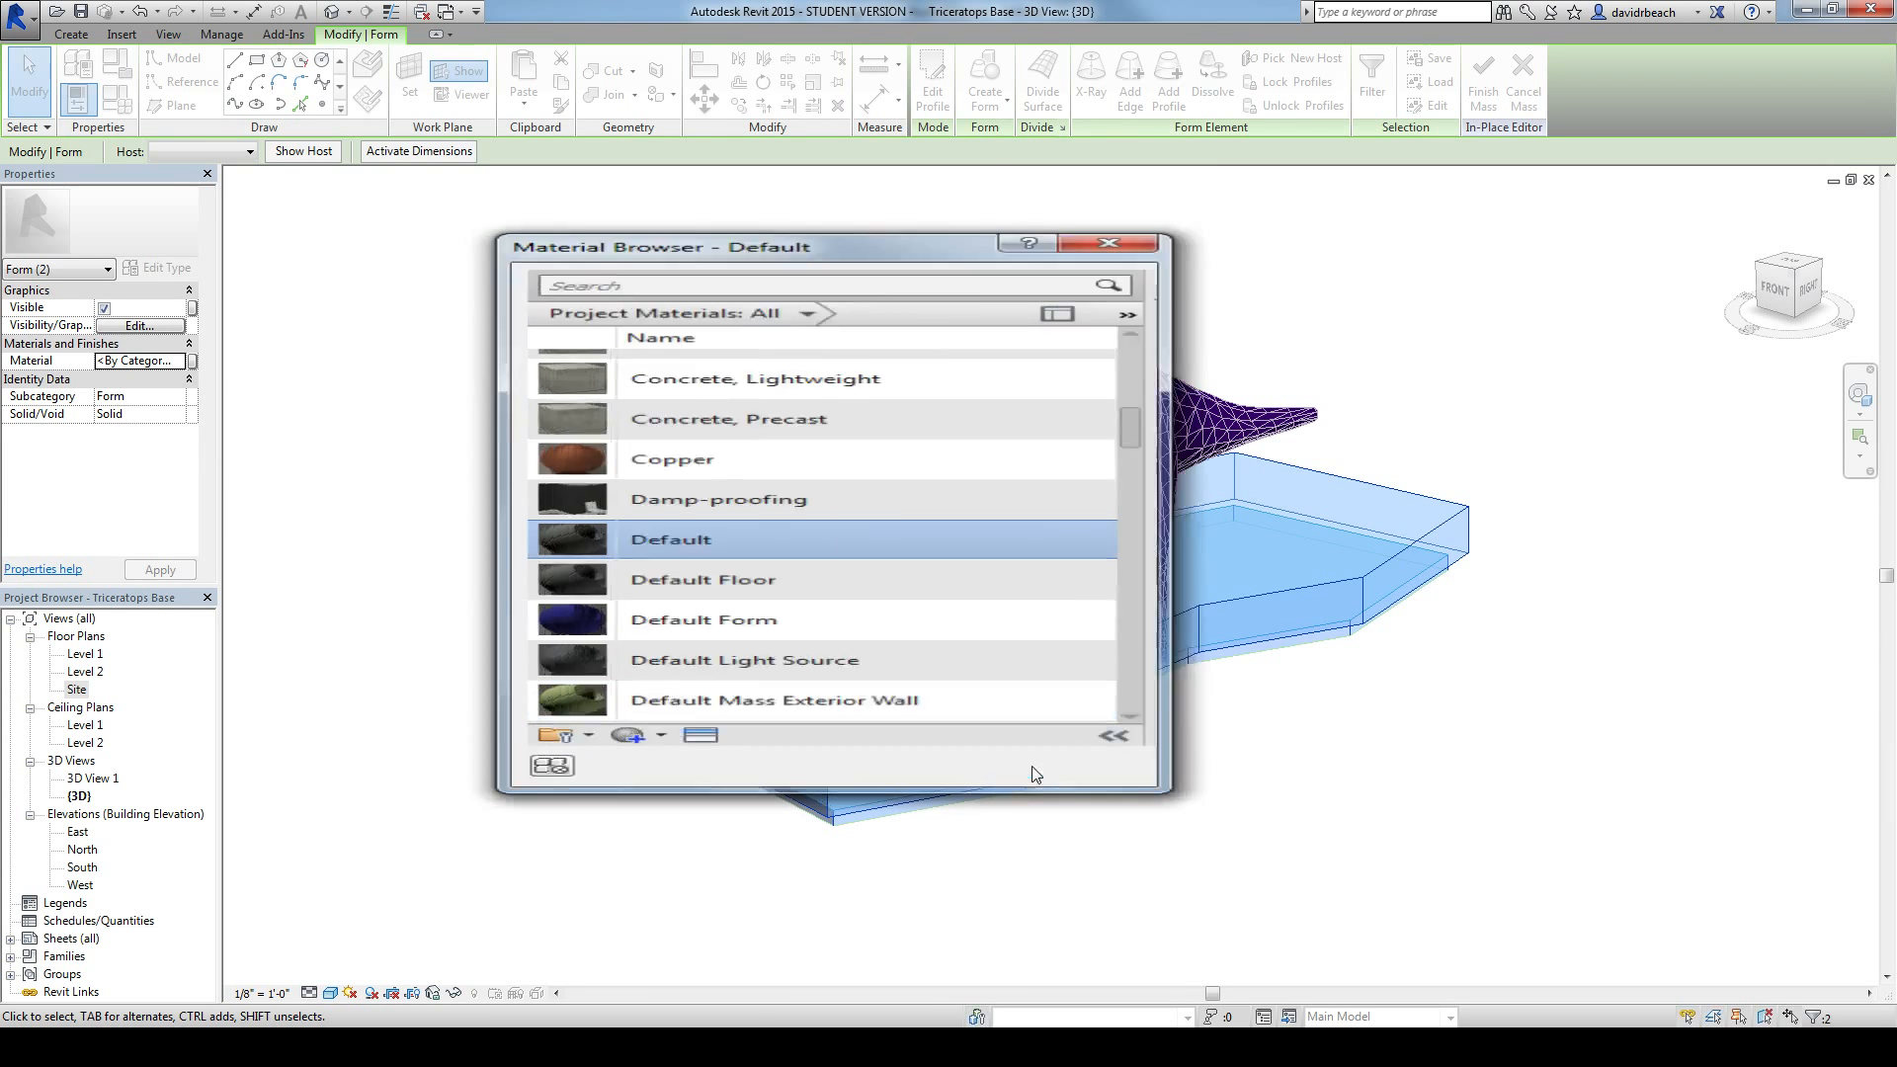
# Step: Pull the upper tier's top edge beside the triceratops's head inward to slope that face
pyautogui.click(504, 764)
pyautogui.keyDown('shift'); pyautogui.moveTo(504, 764); pyautogui.dragTo(454, 732, button='middle'); pyautogui.keyUp('shift')
pyautogui.click(1183, 665)
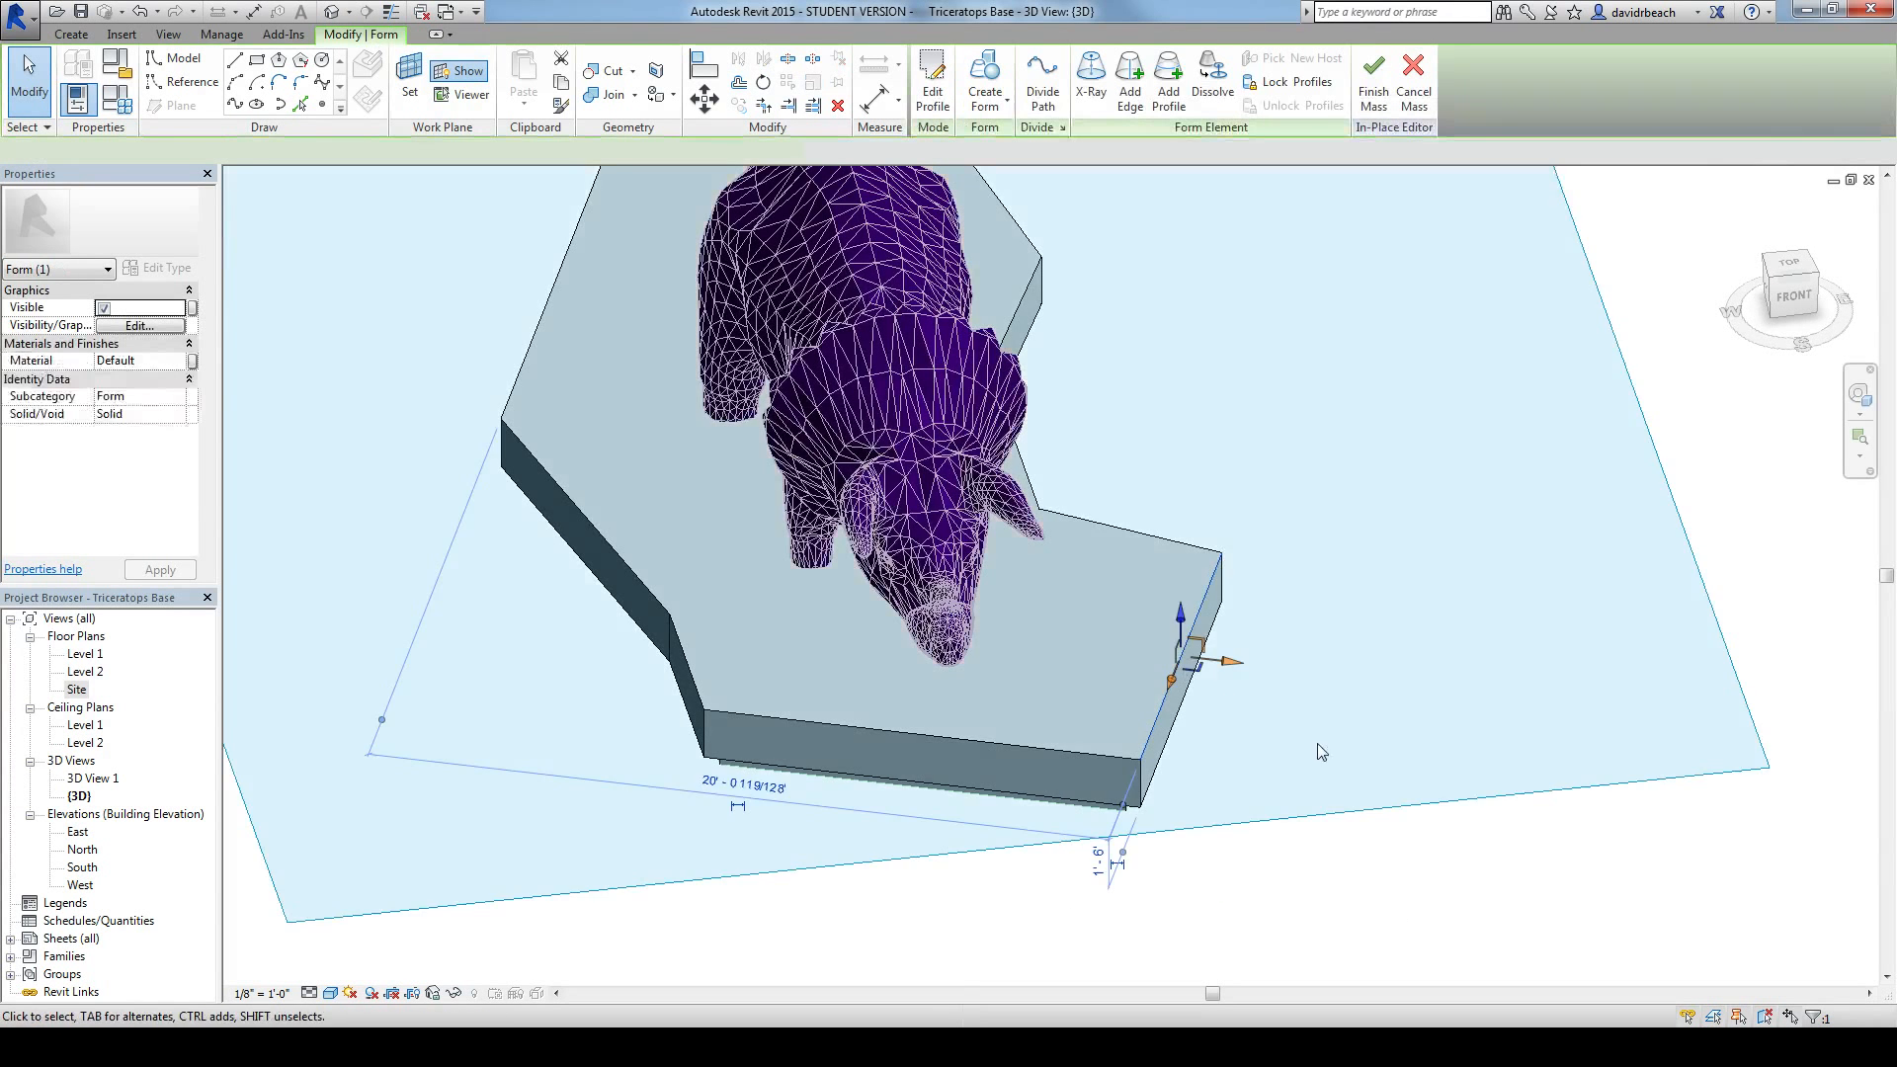
pyautogui.scroll(5, 1269, 754)
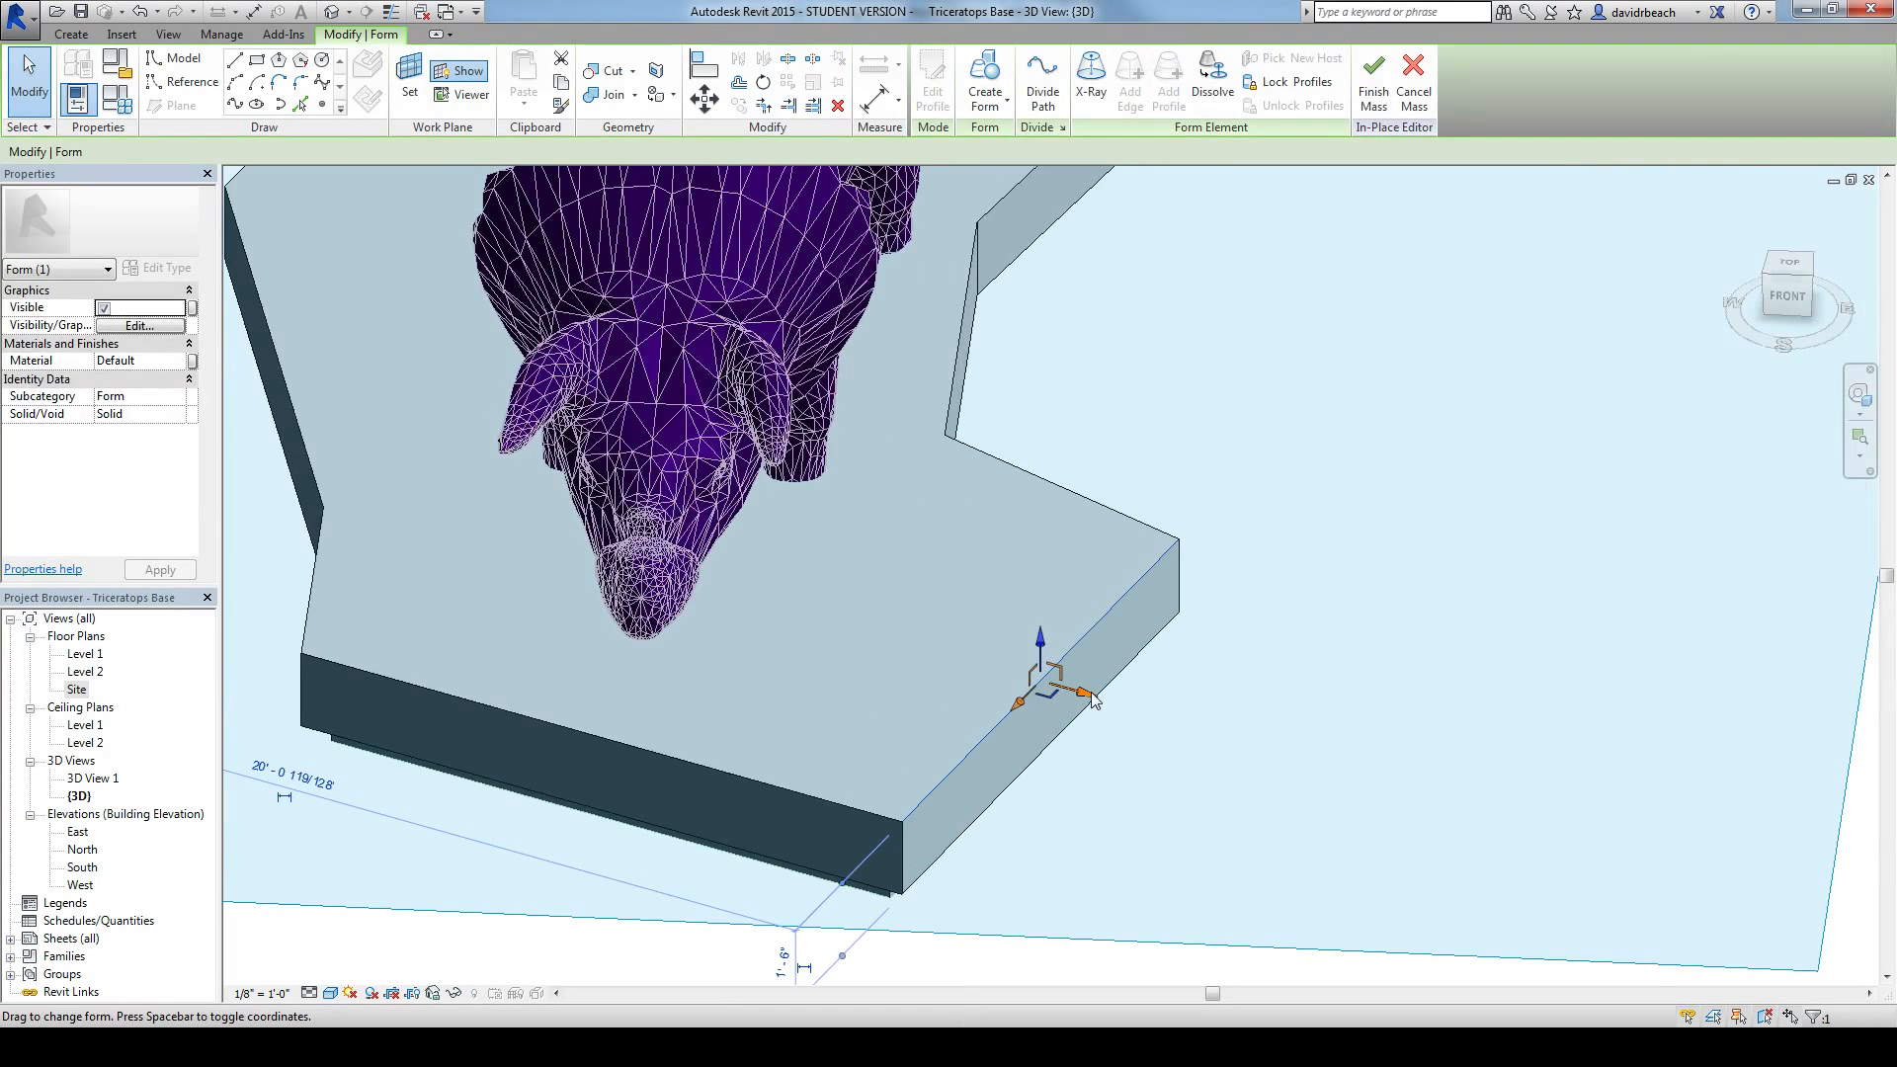
pyautogui.keyDown('shift'); pyautogui.moveTo(1093, 697); pyautogui.dragTo(1196, 744, button='middle'); pyautogui.keyUp('shift')
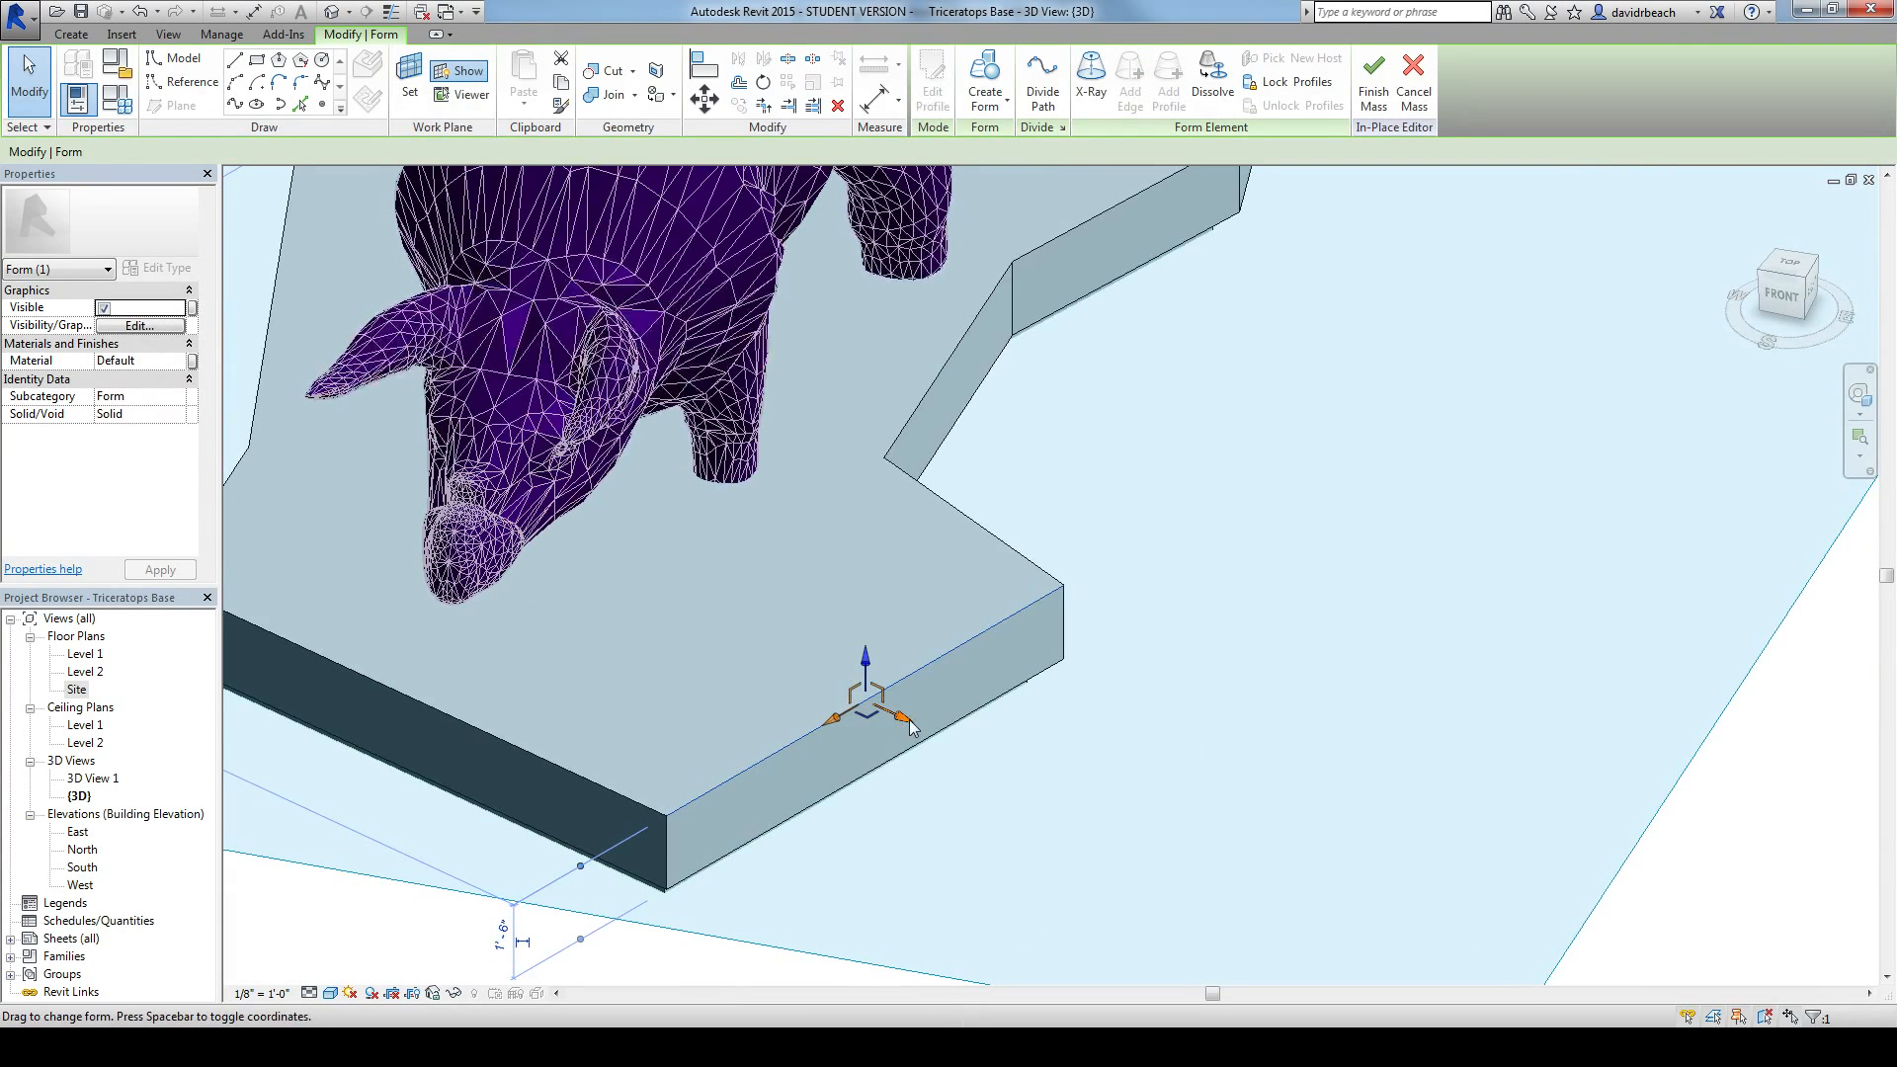
pyautogui.moveTo(908, 726); pyautogui.dragTo(975, 701)
pyautogui.moveTo(975, 701)
pyautogui.keyDown('shift'); pyautogui.mouseDown(button='middle')
pyautogui.moveTo(1109, 656)
pyautogui.moveTo(993, 682)
pyautogui.mouseUp(button='middle'); pyautogui.keyUp('shift')
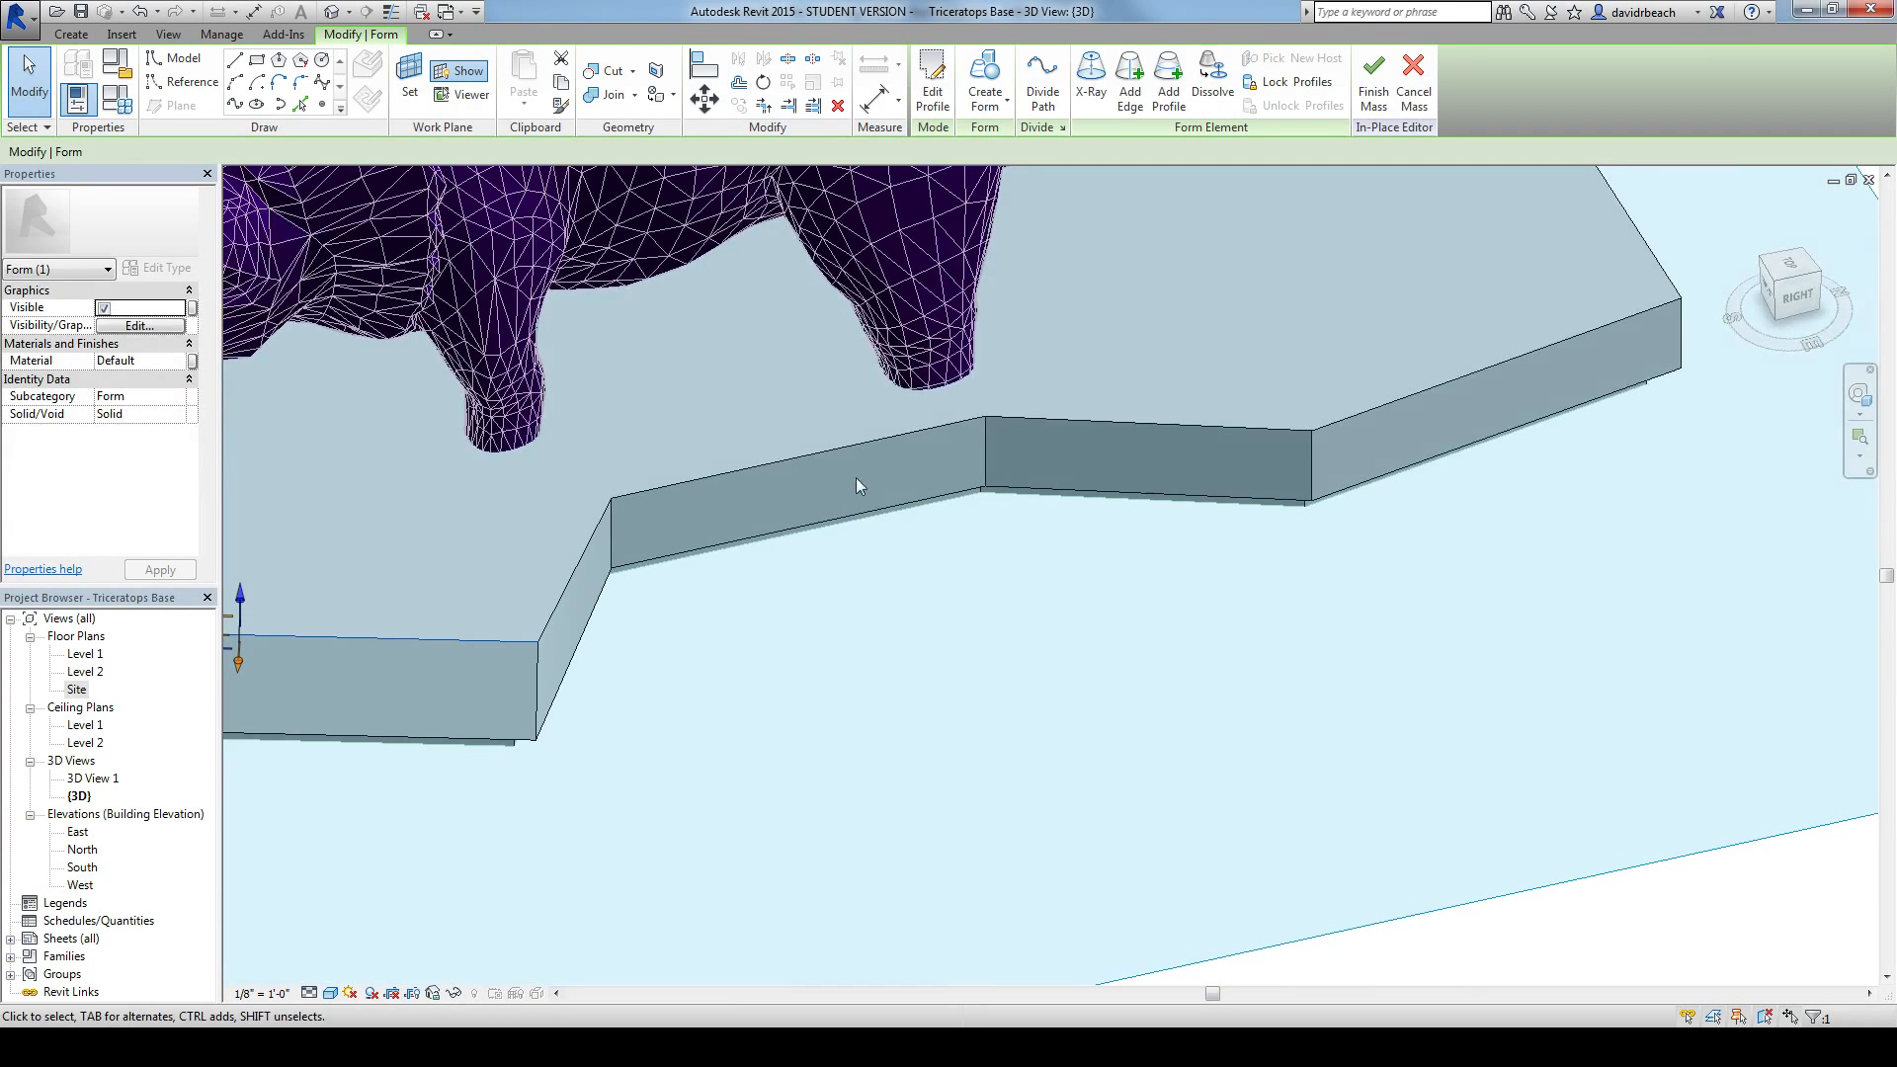
# Step: Pull the upper tier's top edge between the front and hind legs on the recessed side inward to slope its face
pyautogui.click(820, 452)
pyautogui.moveTo(819, 500); pyautogui.dragTo(805, 467)
pyautogui.keyDown('shift'); pyautogui.moveTo(850, 534); pyautogui.dragTo(703, 591, button='middle'); pyautogui.keyUp('shift')
pyautogui.scroll(3, 845, 643)
pyautogui.scroll(-5, 907, 630)
pyautogui.scroll(-4, 703, 590)
pyautogui.keyDown('shift'); pyautogui.moveTo(771, 643); pyautogui.dragTo(551, 702, button='middle'); pyautogui.keyUp('shift')
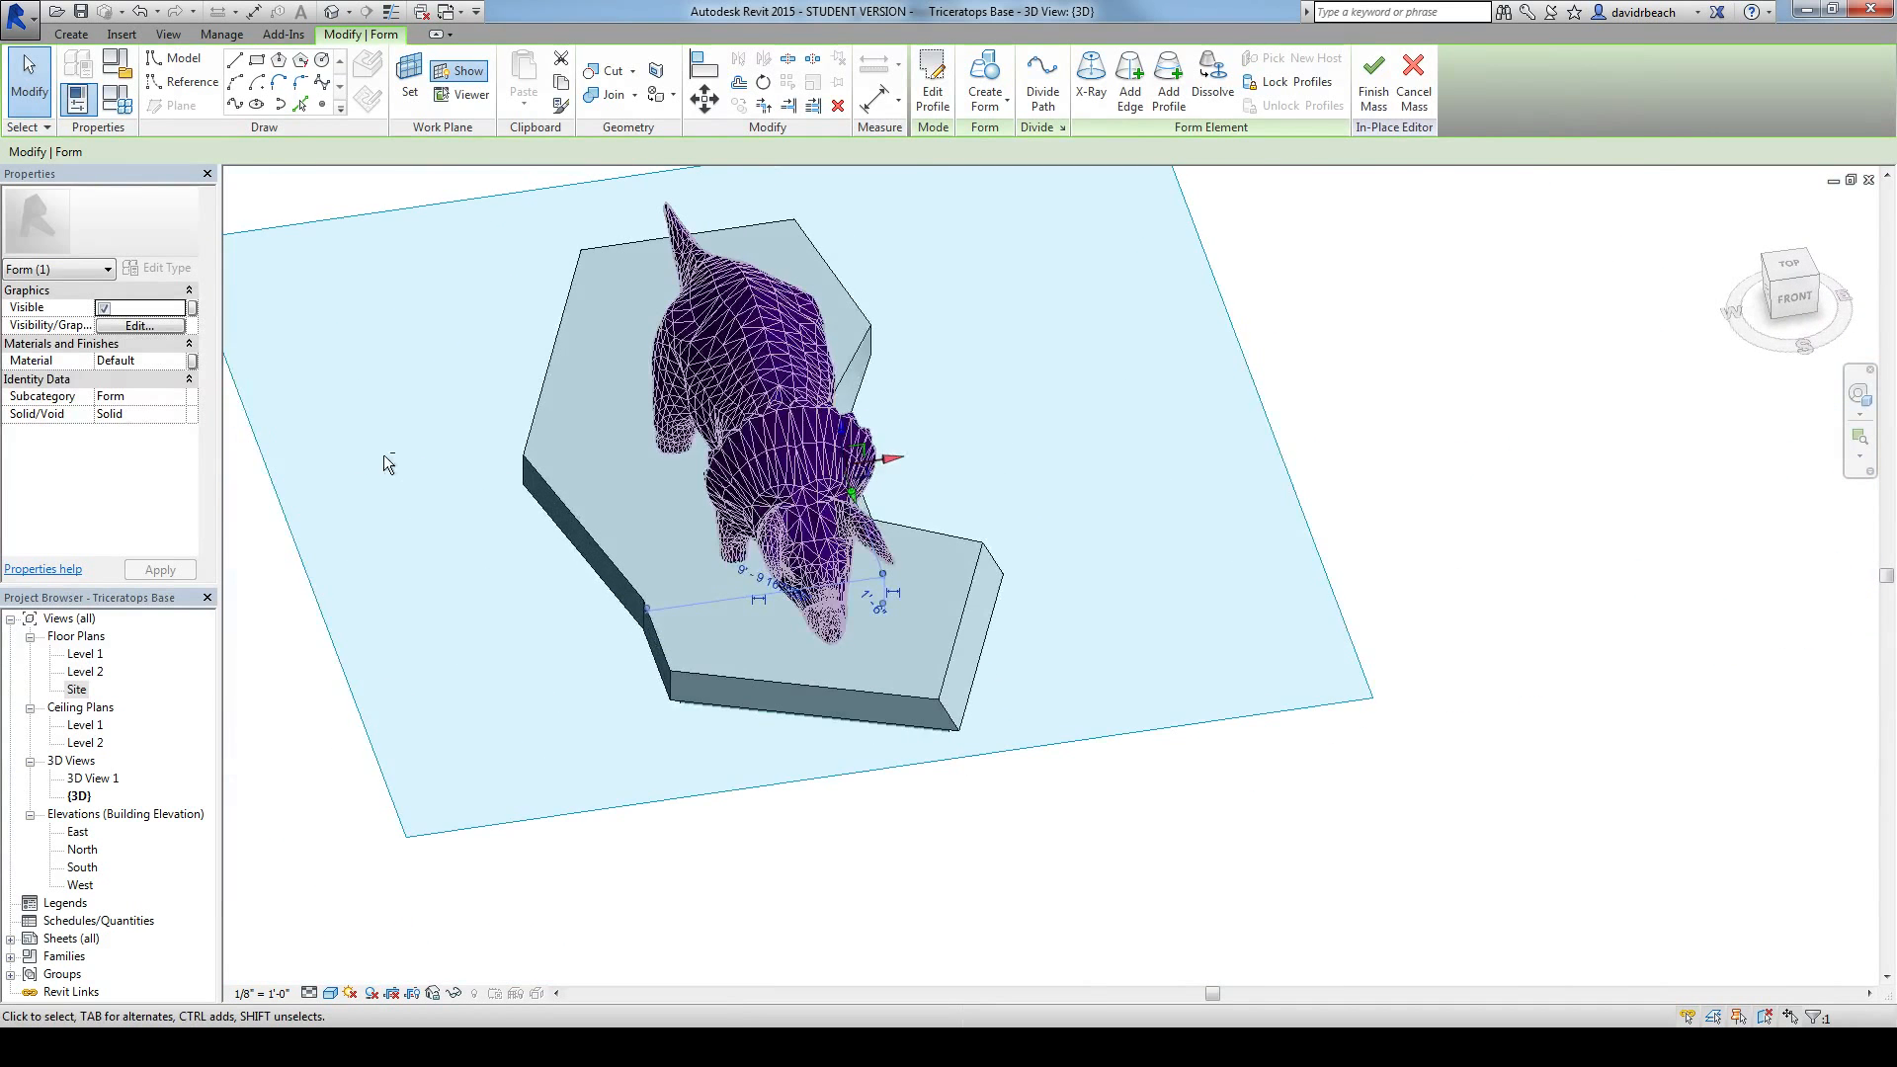
# Step: Examine the corner edges and the overhang between the two base tiers along the opposite long side
pyautogui.keyDown('shift'); pyautogui.moveTo(384, 455); pyautogui.dragTo(572, 487, button='middle'); pyautogui.keyUp('shift')
pyautogui.scroll(4, 479, 563)
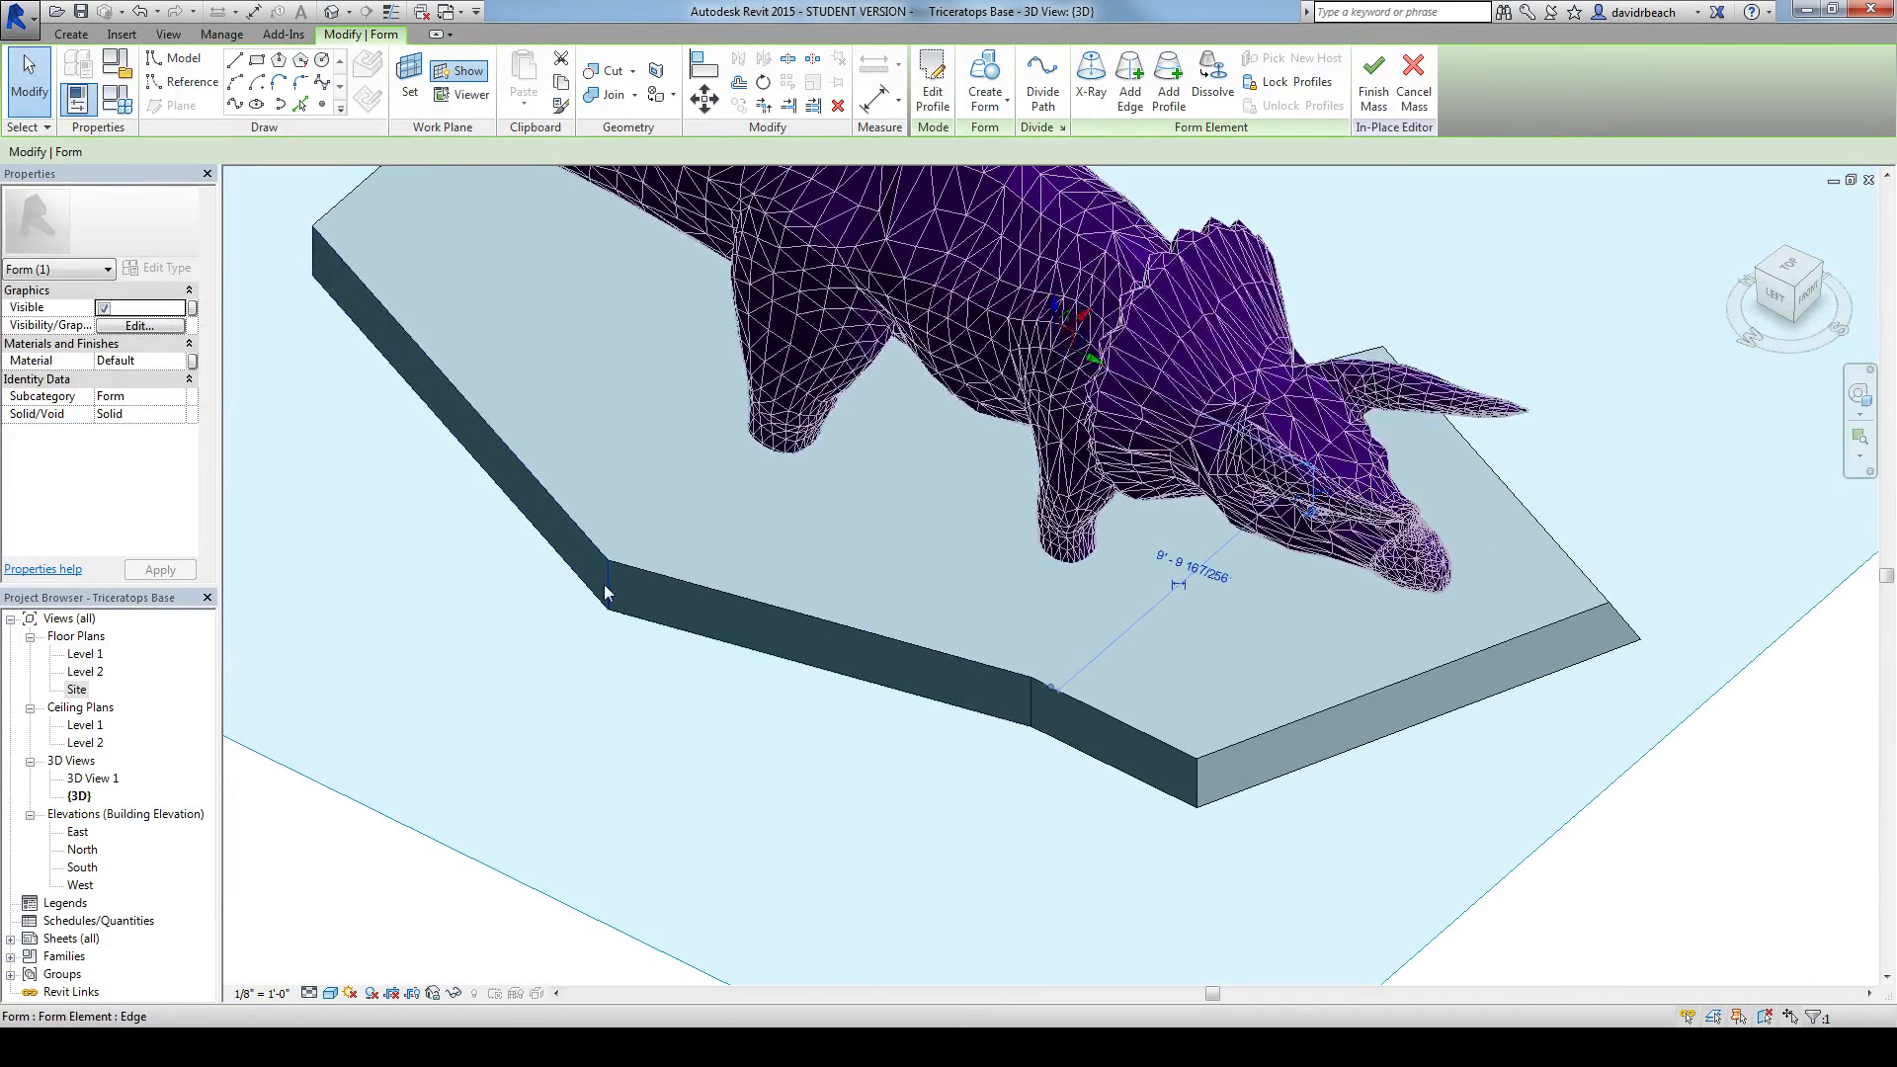
pyautogui.moveTo(587, 629)
pyautogui.keyDown('shift'); pyautogui.mouseDown(button='middle')
pyautogui.moveTo(665, 546)
pyautogui.moveTo(687, 407)
pyautogui.mouseUp(button='middle'); pyautogui.keyUp('shift')
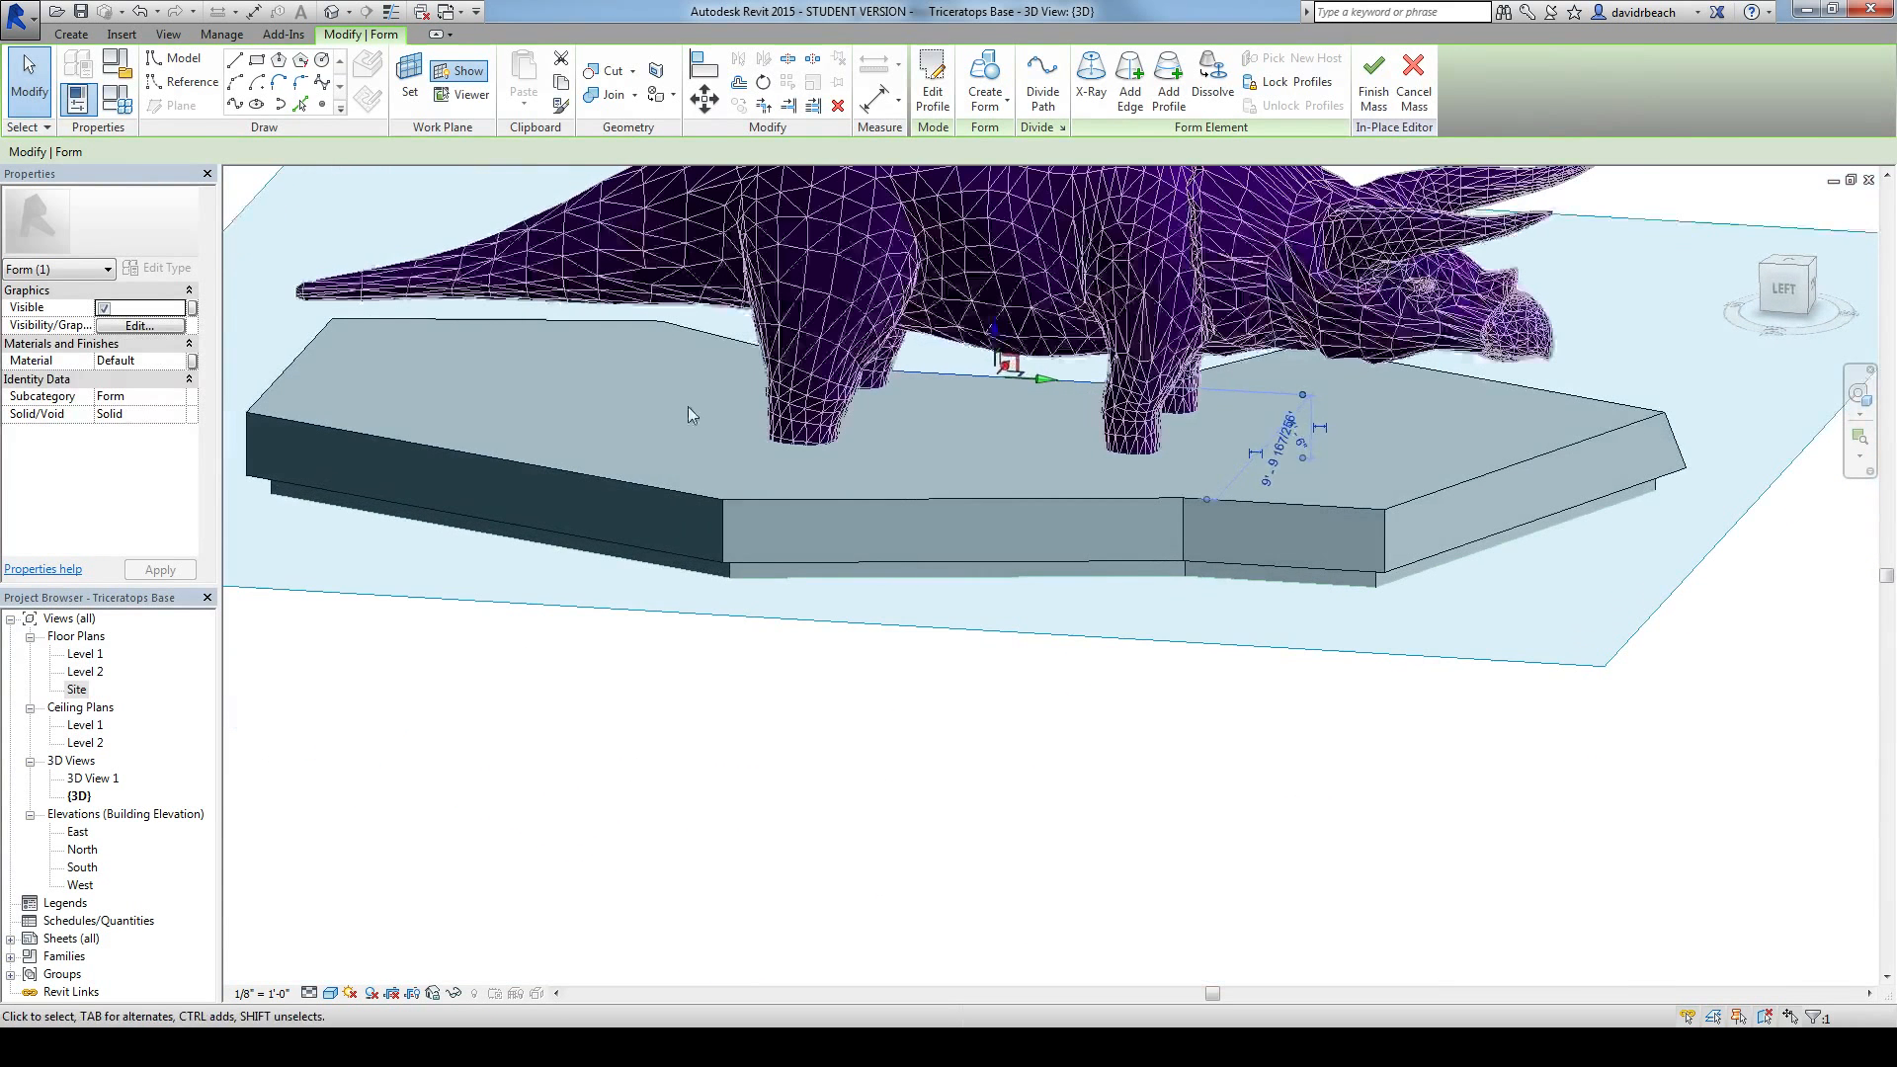
pyautogui.moveTo(687, 417); pyautogui.dragTo(724, 559)
pyautogui.scroll(3, 740, 585)
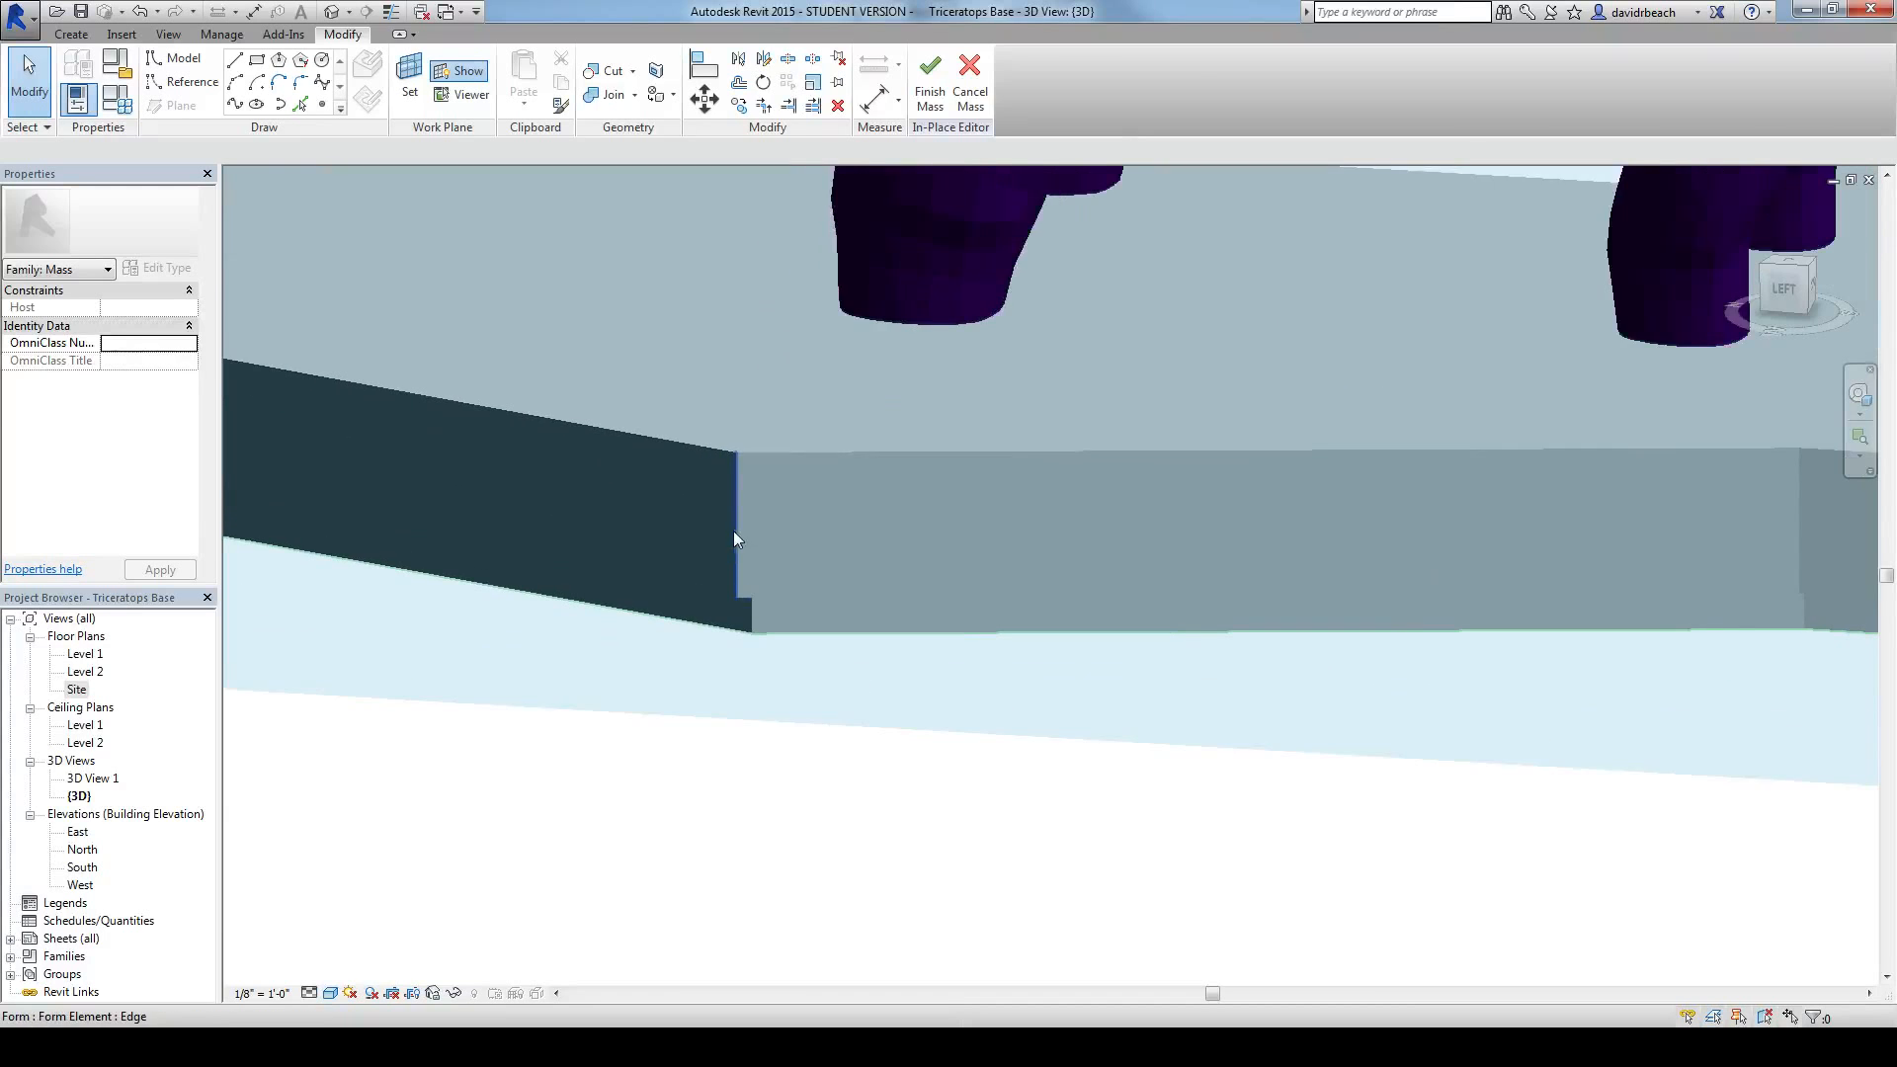
pyautogui.click(745, 590)
pyautogui.keyDown('ctrl'); pyautogui.click(749, 628); pyautogui.keyUp('ctrl')
pyautogui.keyDown('shift'); pyautogui.moveTo(817, 584); pyautogui.dragTo(805, 691, button='middle'); pyautogui.keyUp('shift')
pyautogui.click(780, 823)
pyautogui.scroll(-3, 806, 780)
pyautogui.keyDown('shift'); pyautogui.moveTo(805, 781); pyautogui.dragTo(503, 889, button='middle'); pyautogui.keyUp('shift')
pyautogui.keyDown('shift'); pyautogui.moveTo(1253, 790); pyautogui.dragTo(1272, 844, button='middle'); pyautogui.keyUp('shift')
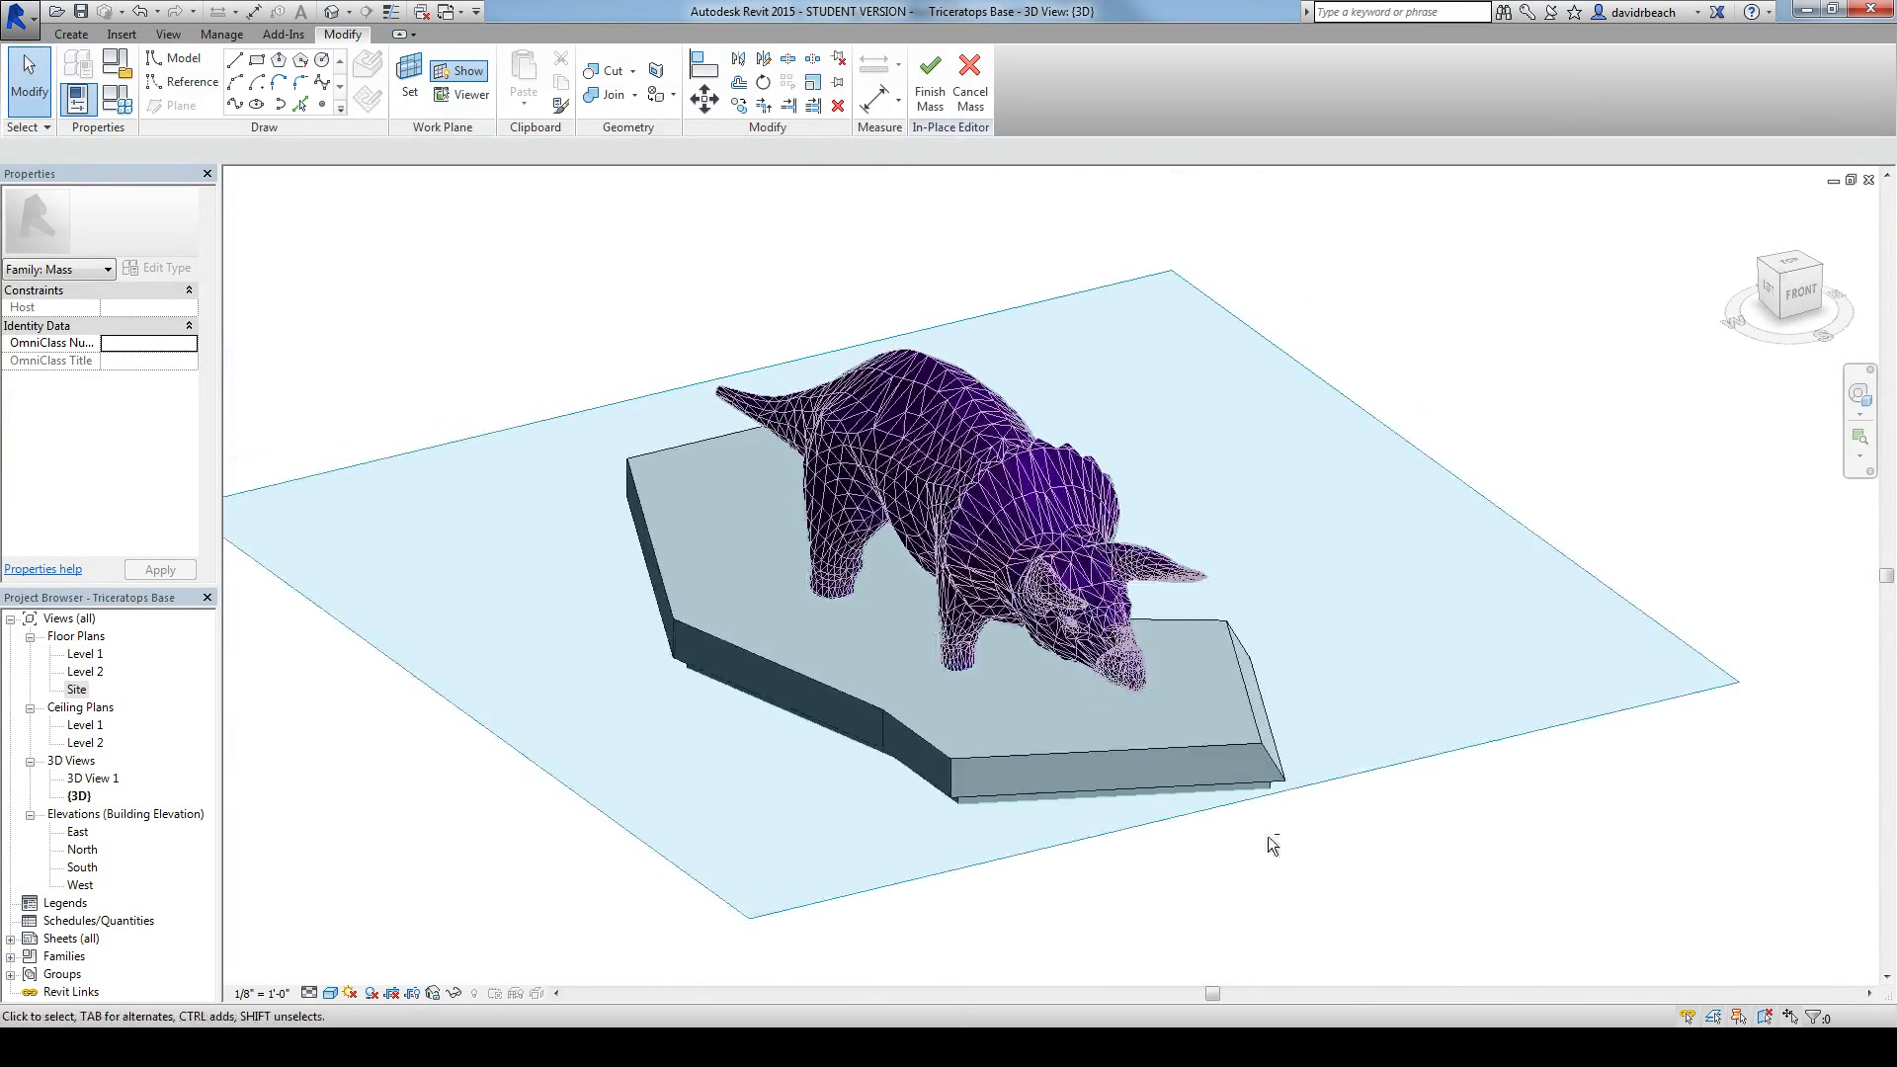
# Step: Raise the upper tier's top corner point beside the left hind leg to about 2' 8½" high
pyautogui.scroll(4, 731, 751)
pyautogui.keyDown('shift'); pyautogui.moveTo(713, 748); pyautogui.dragTo(869, 641, button='middle'); pyautogui.keyUp('shift')
pyautogui.click(763, 632)
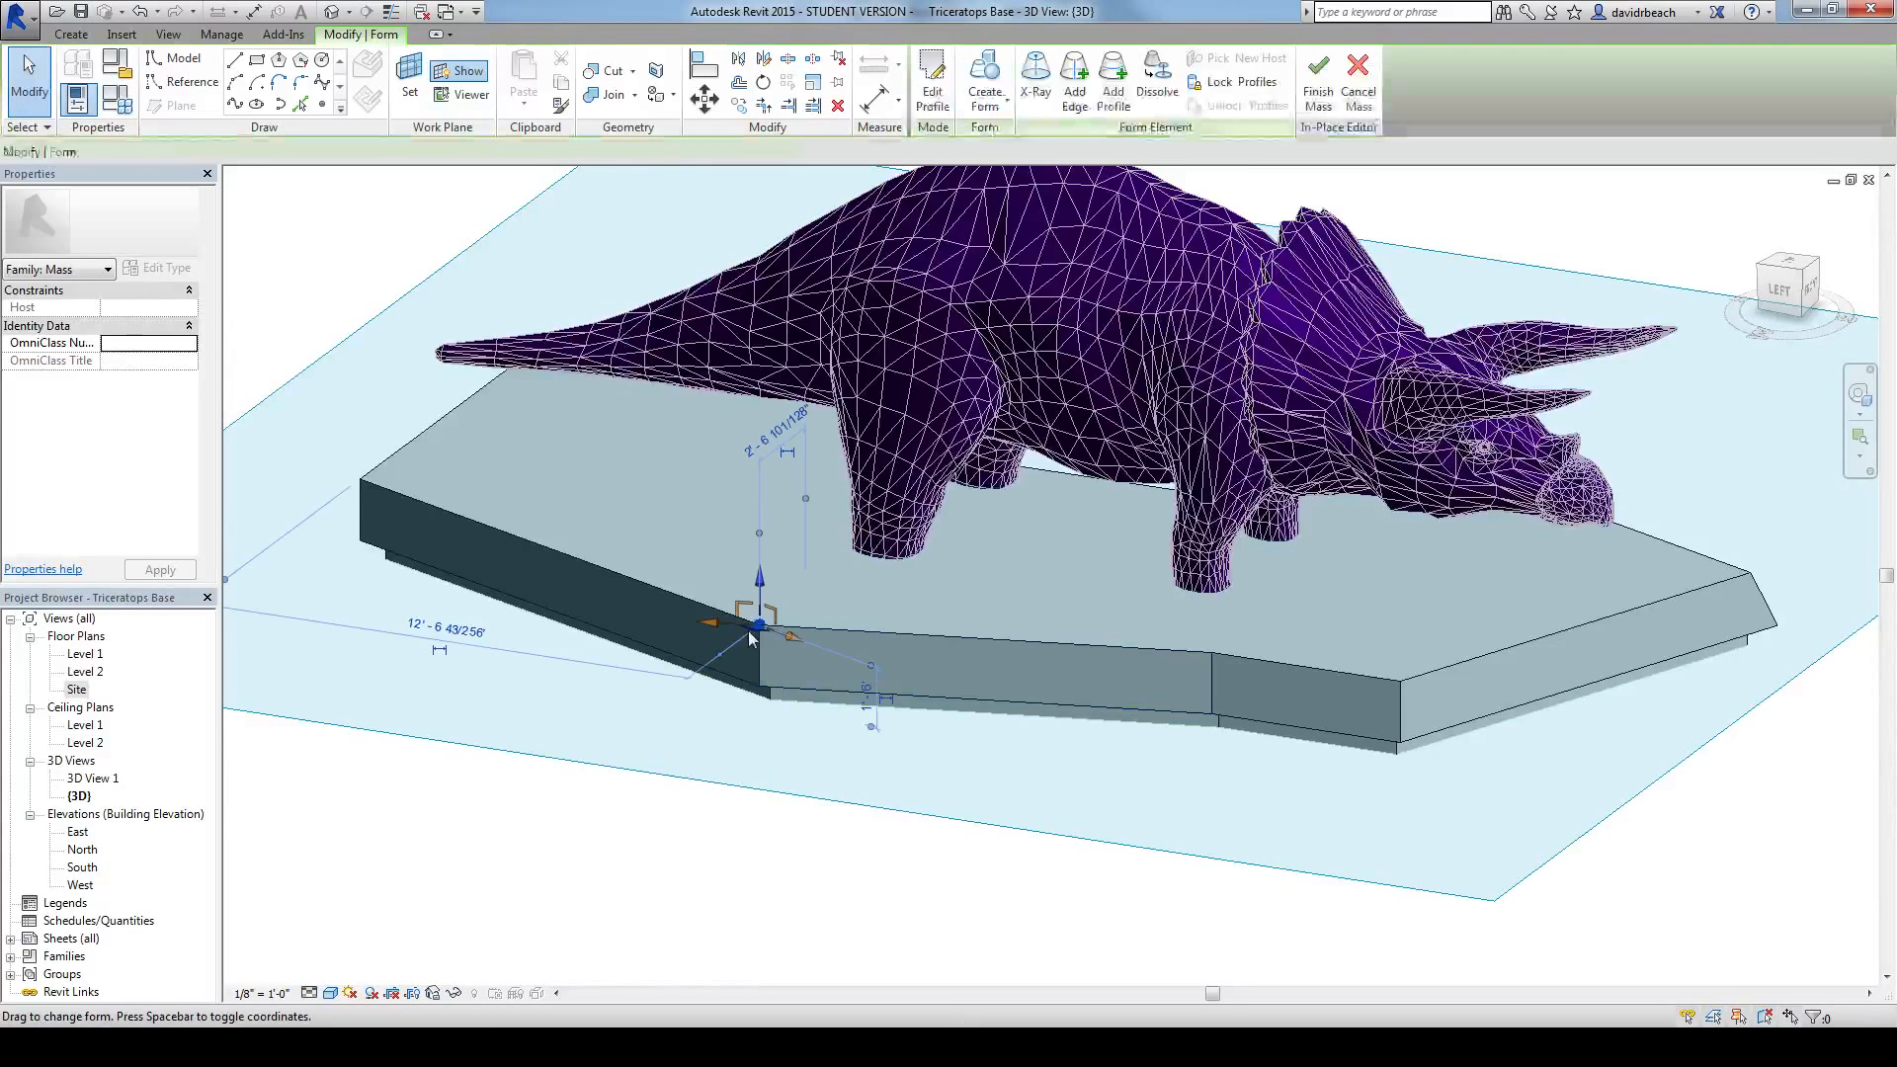
pyautogui.scroll(3, 764, 642)
pyautogui.moveTo(769, 571); pyautogui.dragTo(775, 523)
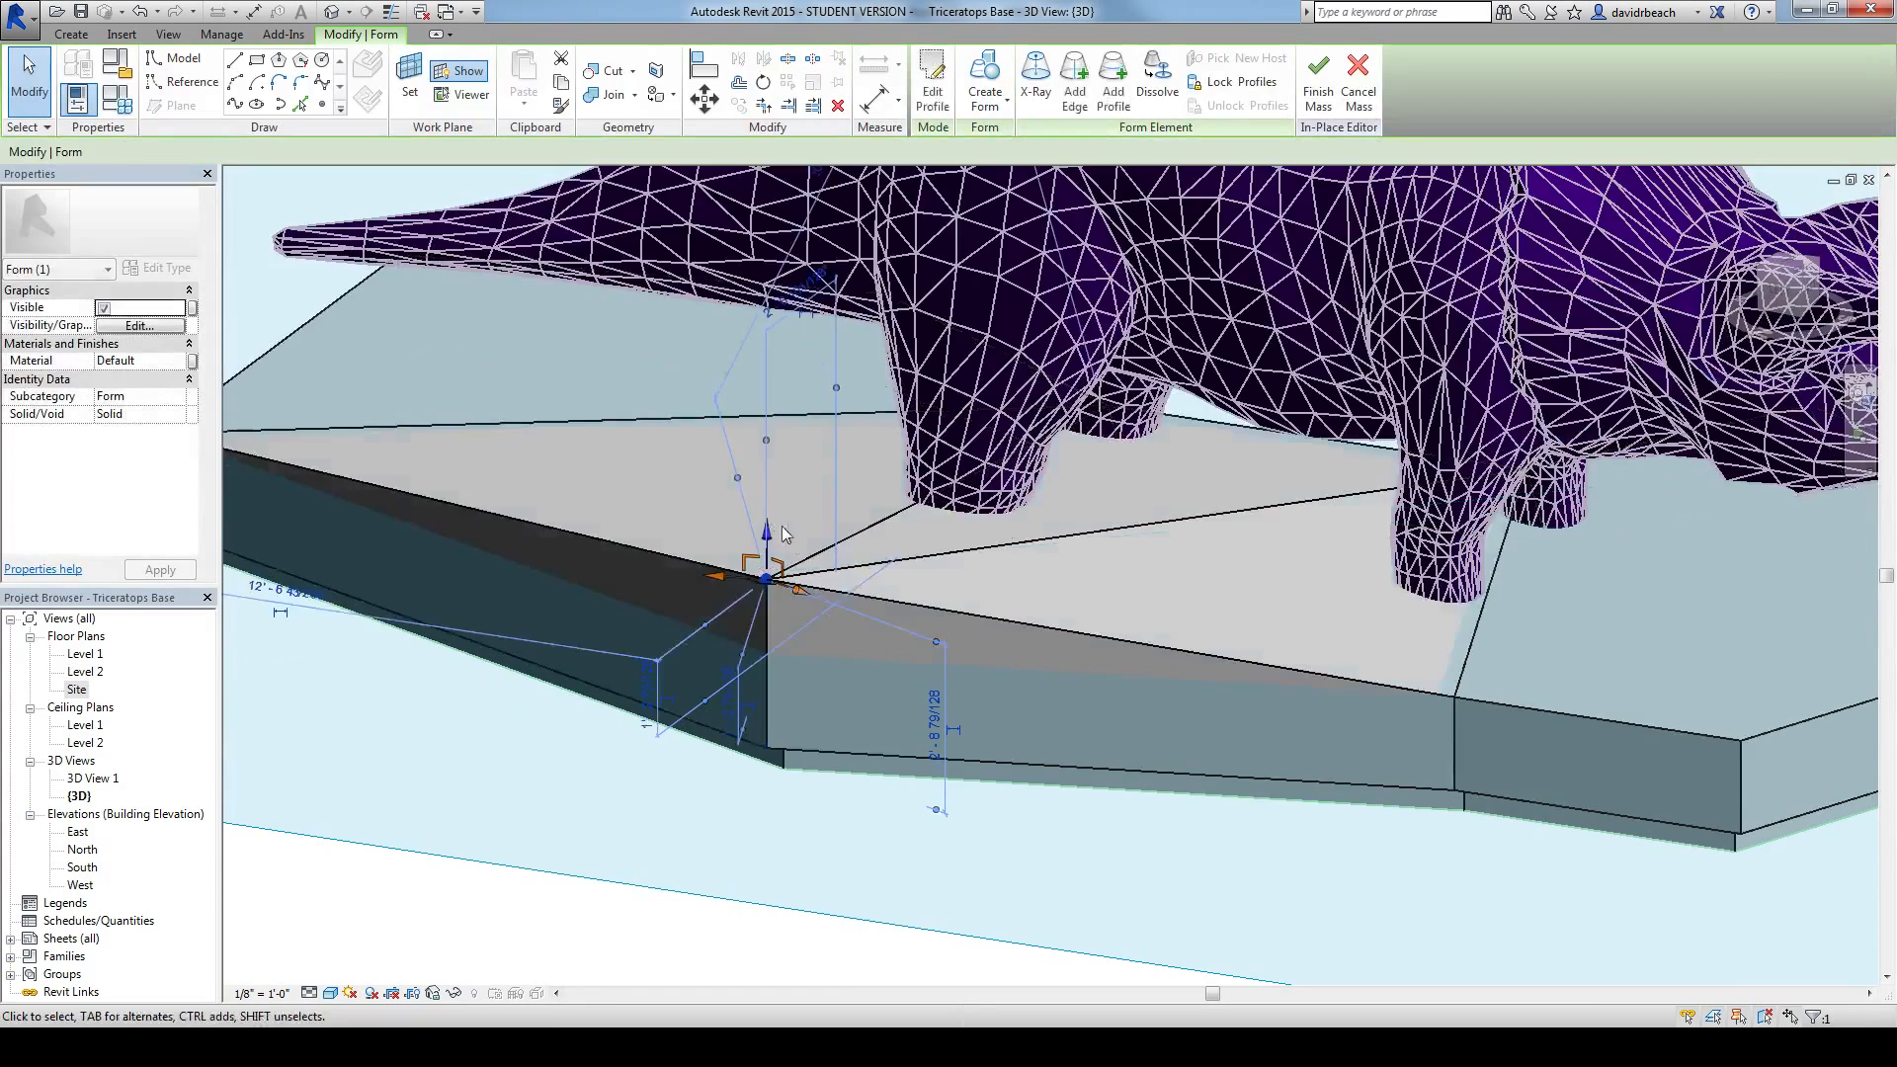
# Step: Raise the upper tier's top edge between the legs on the recessed side to about 2' 7" high
pyautogui.scroll(-3, 792, 548)
pyautogui.keyDown('shift'); pyautogui.moveTo(930, 687); pyautogui.dragTo(533, 712, button='middle'); pyautogui.keyUp('shift')
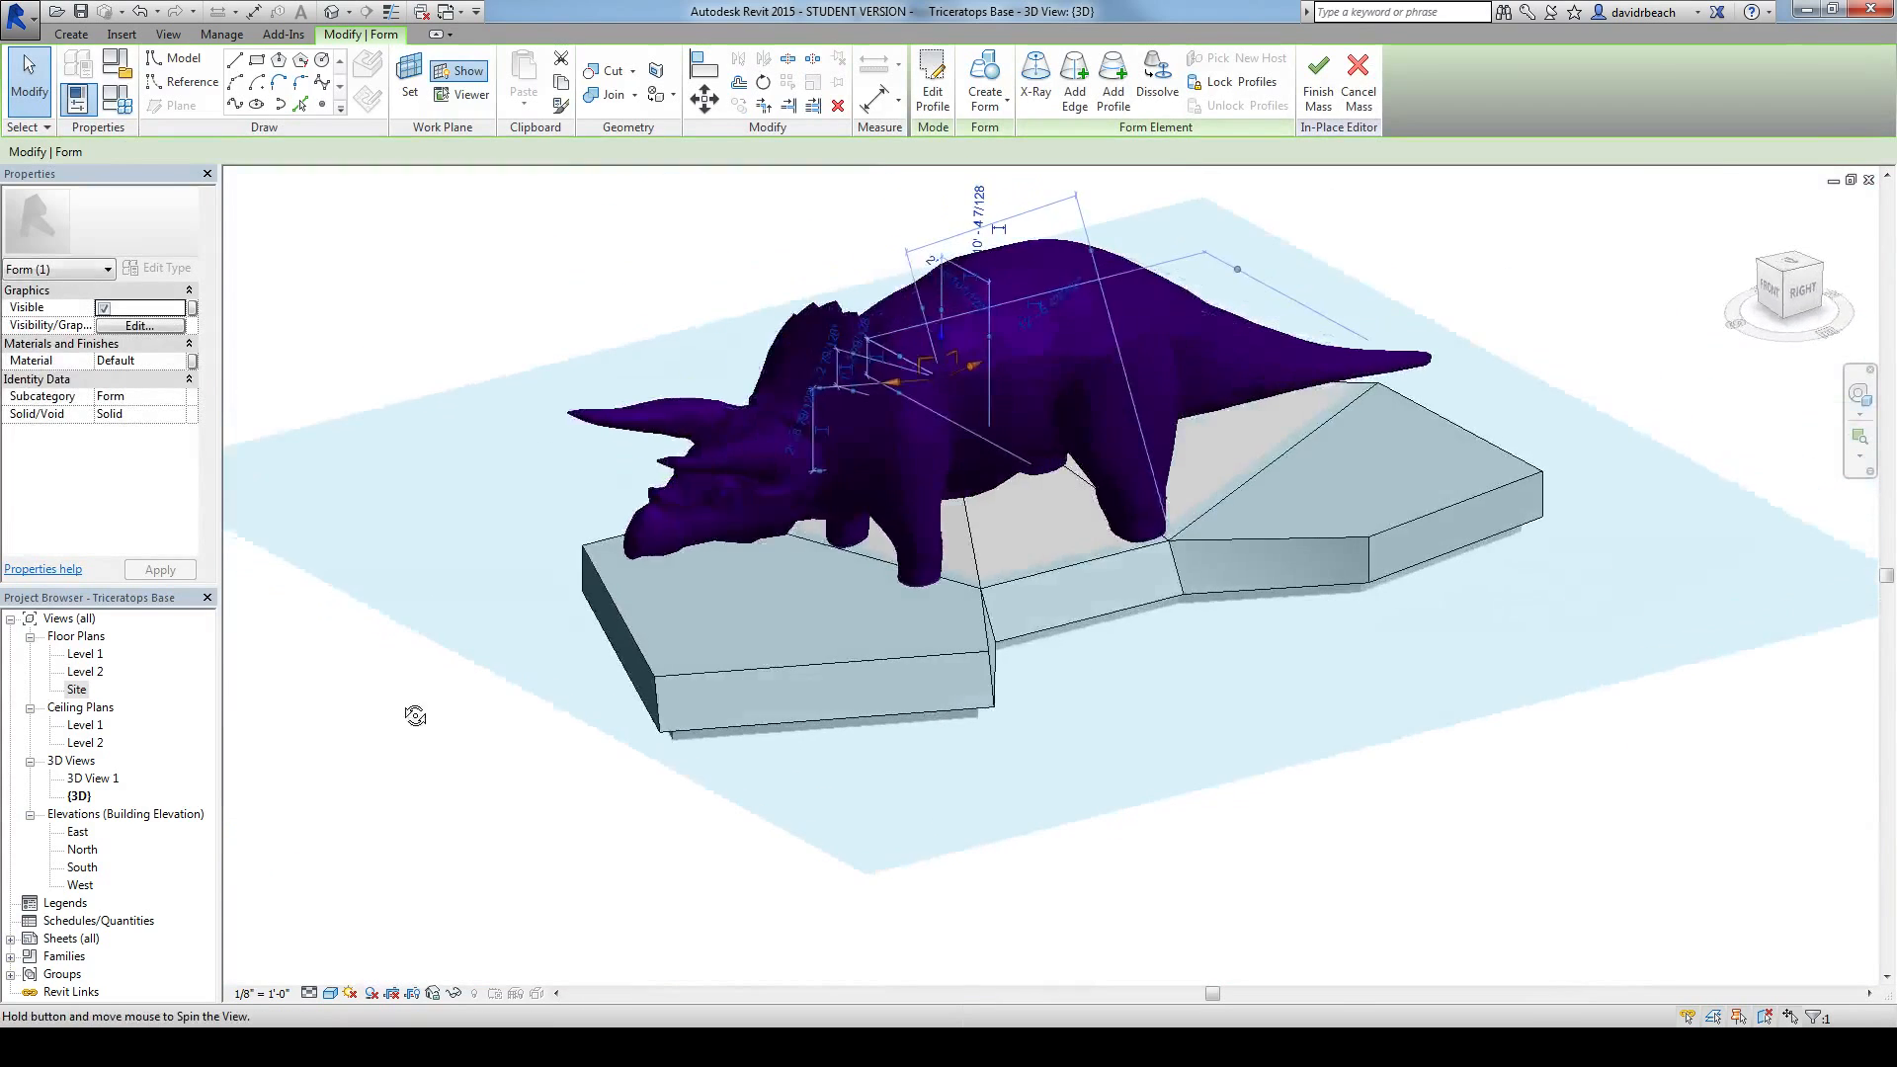
pyautogui.keyDown('shift'); pyautogui.moveTo(978, 681); pyautogui.dragTo(876, 630, button='middle'); pyautogui.keyUp('shift')
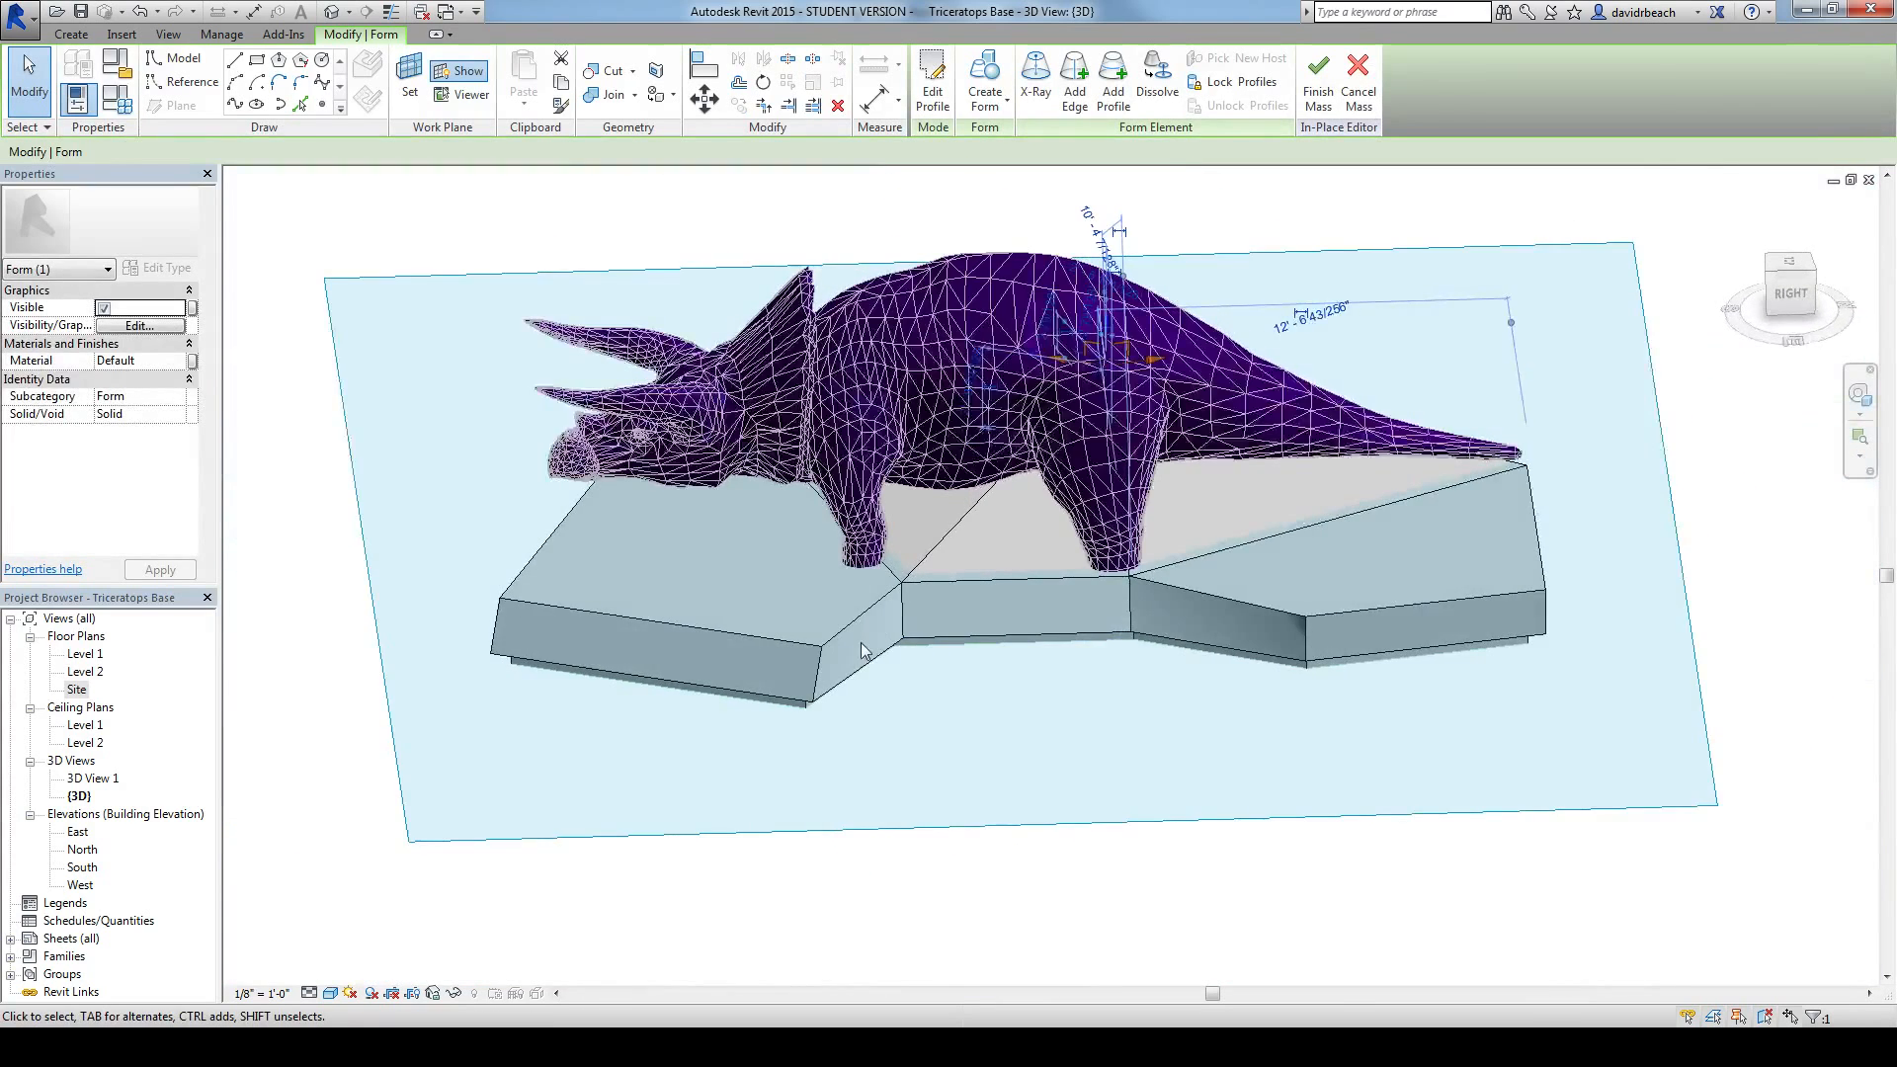
pyautogui.scroll(2, 869, 642)
pyautogui.click(1104, 553)
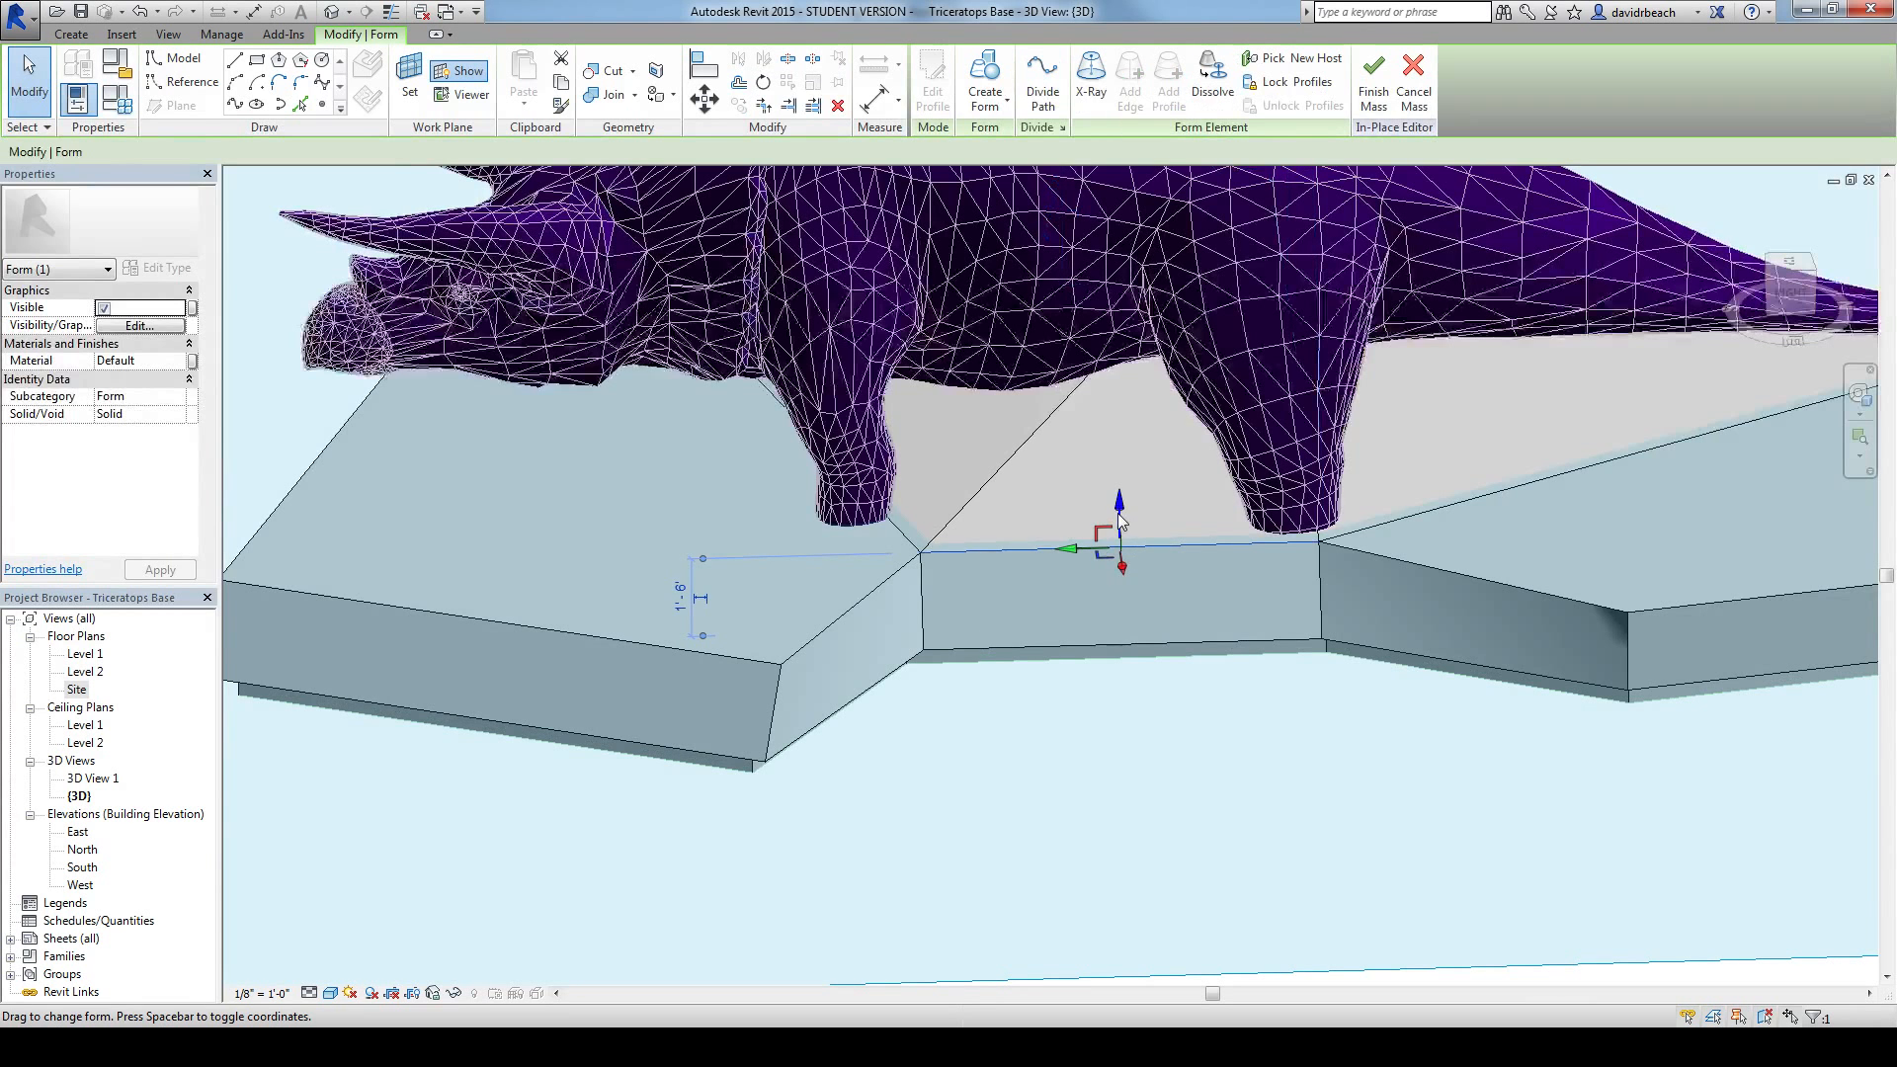
pyautogui.scroll(-5, 1165, 663)
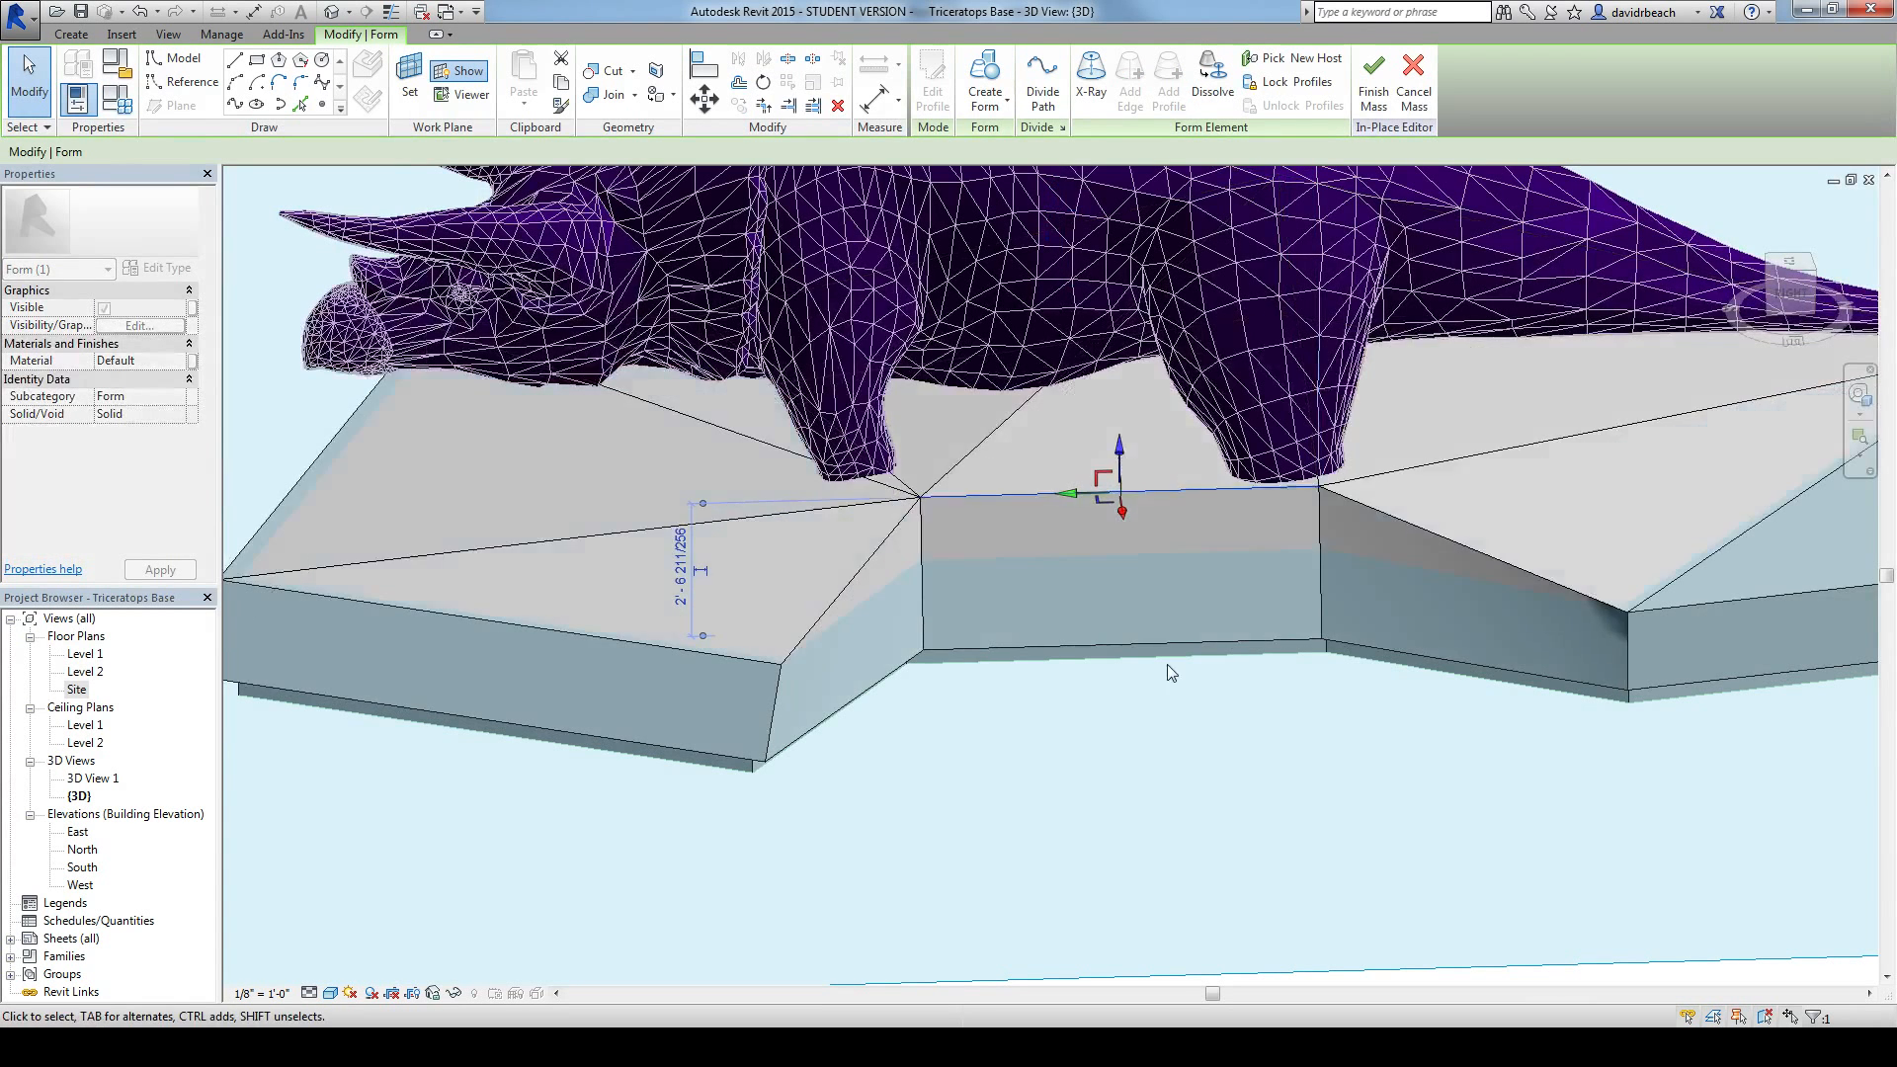
# Step: Finish the in-place mass and inspect how the triceratops's legs meet the faceted base
pyautogui.keyDown('shift'); pyautogui.moveTo(1169, 728); pyautogui.dragTo(512, 767, button='middle'); pyautogui.keyUp('shift')
pyautogui.scroll(-1, 1057, 309)
pyautogui.moveTo(866, 276); pyautogui.dragTo(728, 327, button='middle')
pyautogui.click(1370, 84)
pyautogui.keyDown('shift'); pyautogui.moveTo(669, 263); pyautogui.dragTo(1037, 656, button='middle'); pyautogui.keyUp('shift')
pyautogui.scroll(5, 1068, 625)
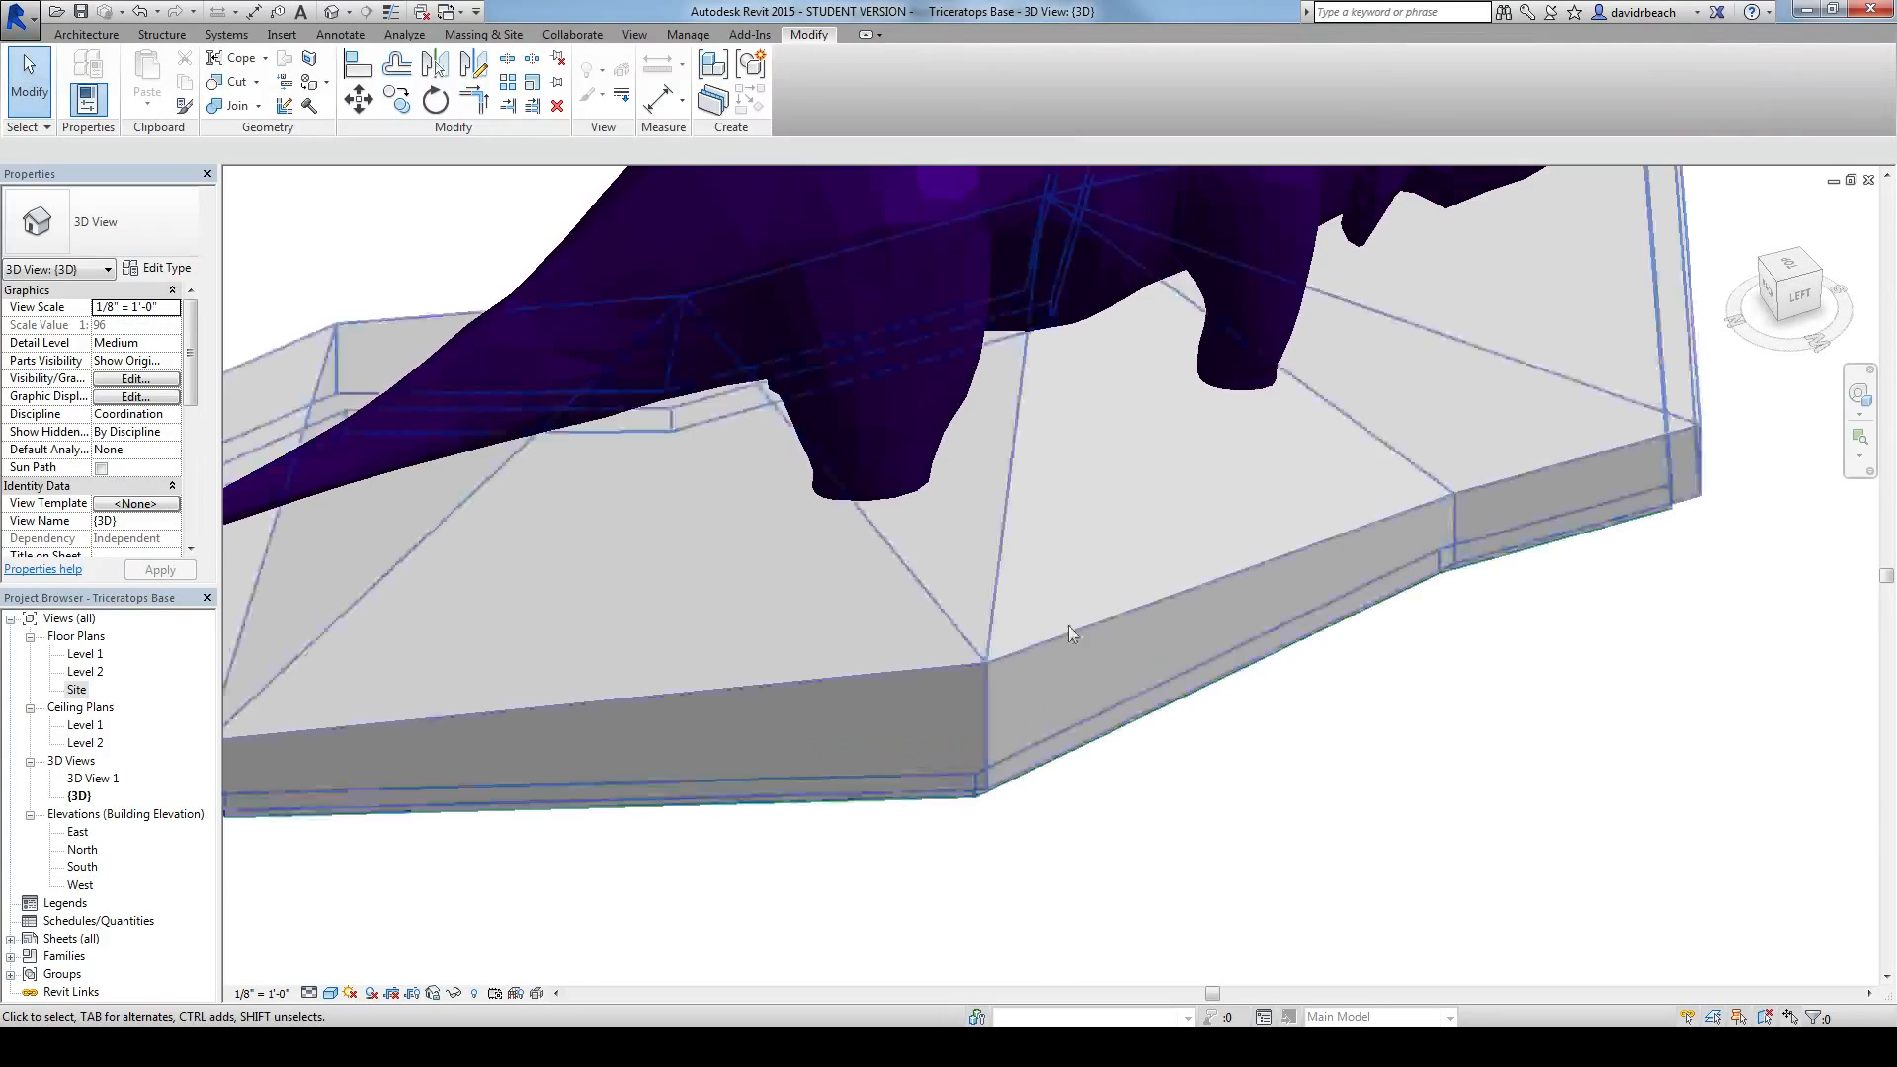
pyautogui.keyDown('shift'); pyautogui.moveTo(1323, 682); pyautogui.dragTo(913, 667, button='middle'); pyautogui.keyUp('shift')
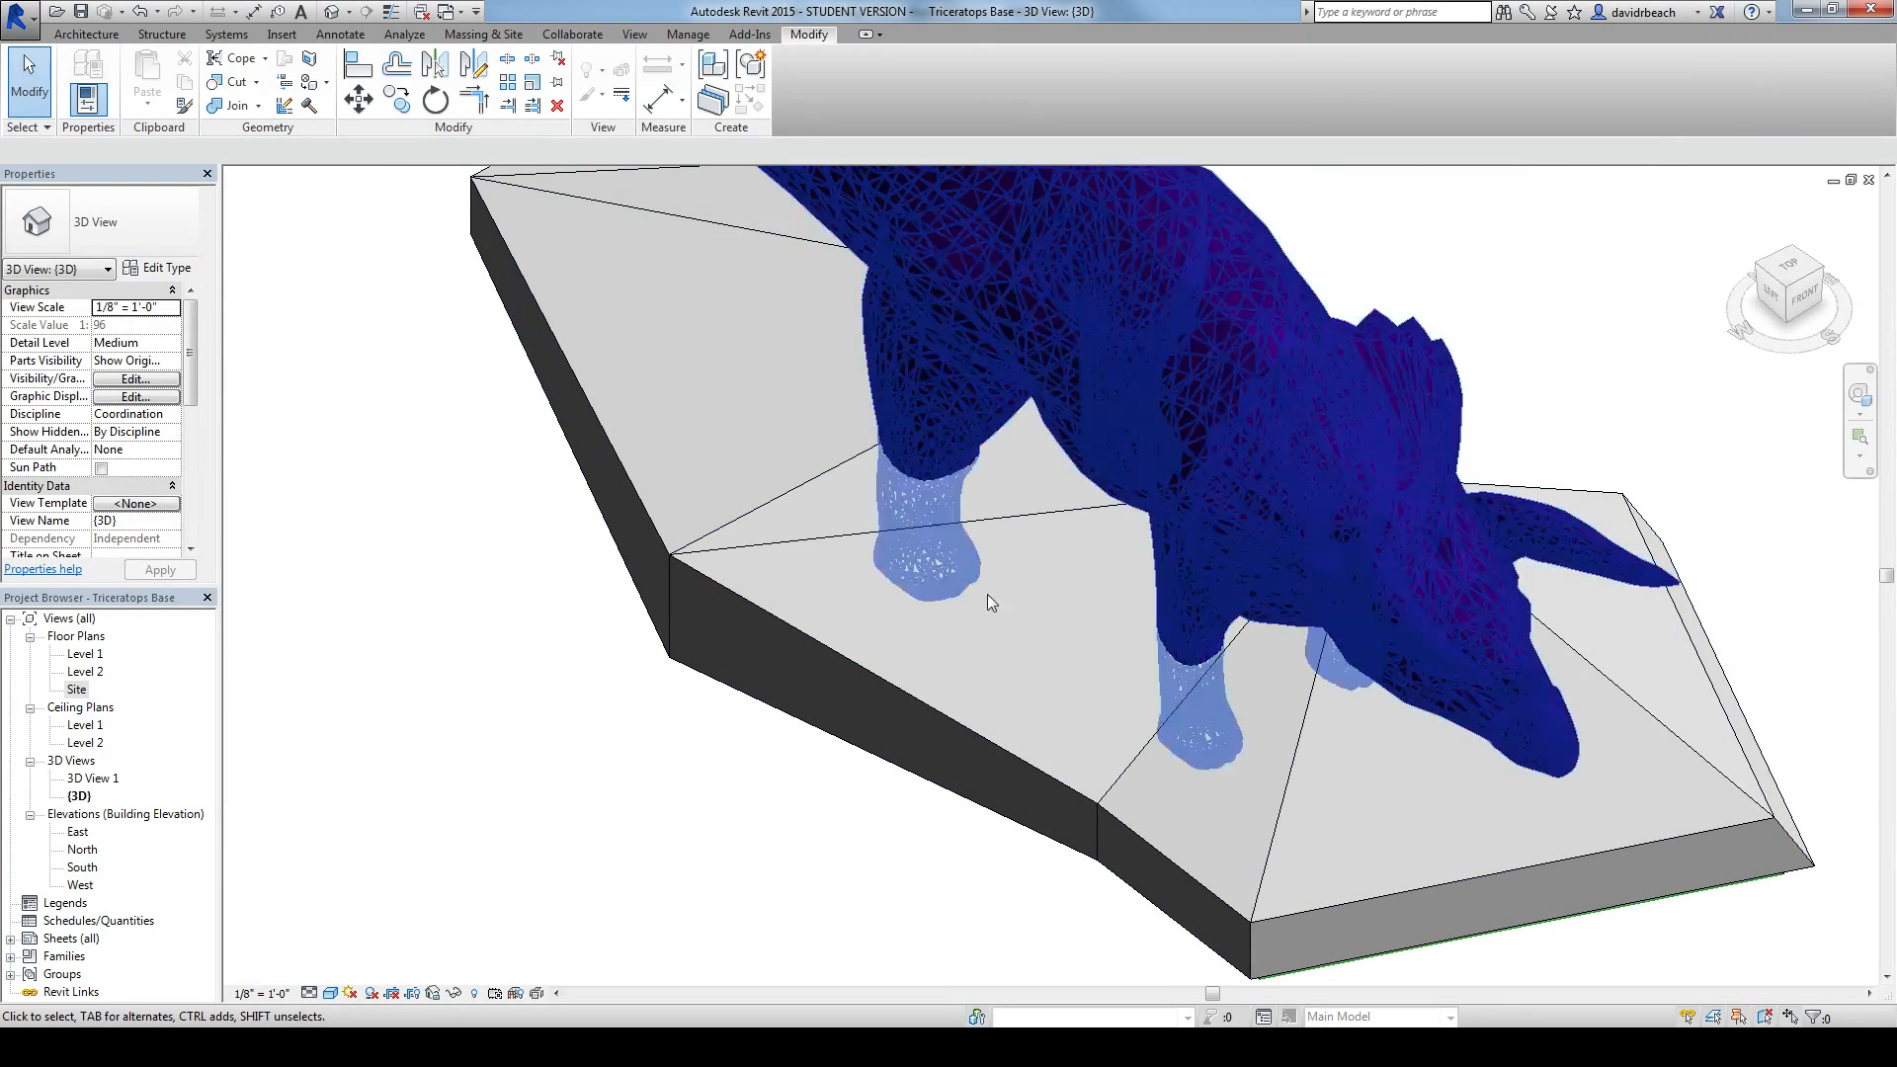
pyautogui.moveTo(584, 665); pyautogui.dragTo(628, 691, button='middle')
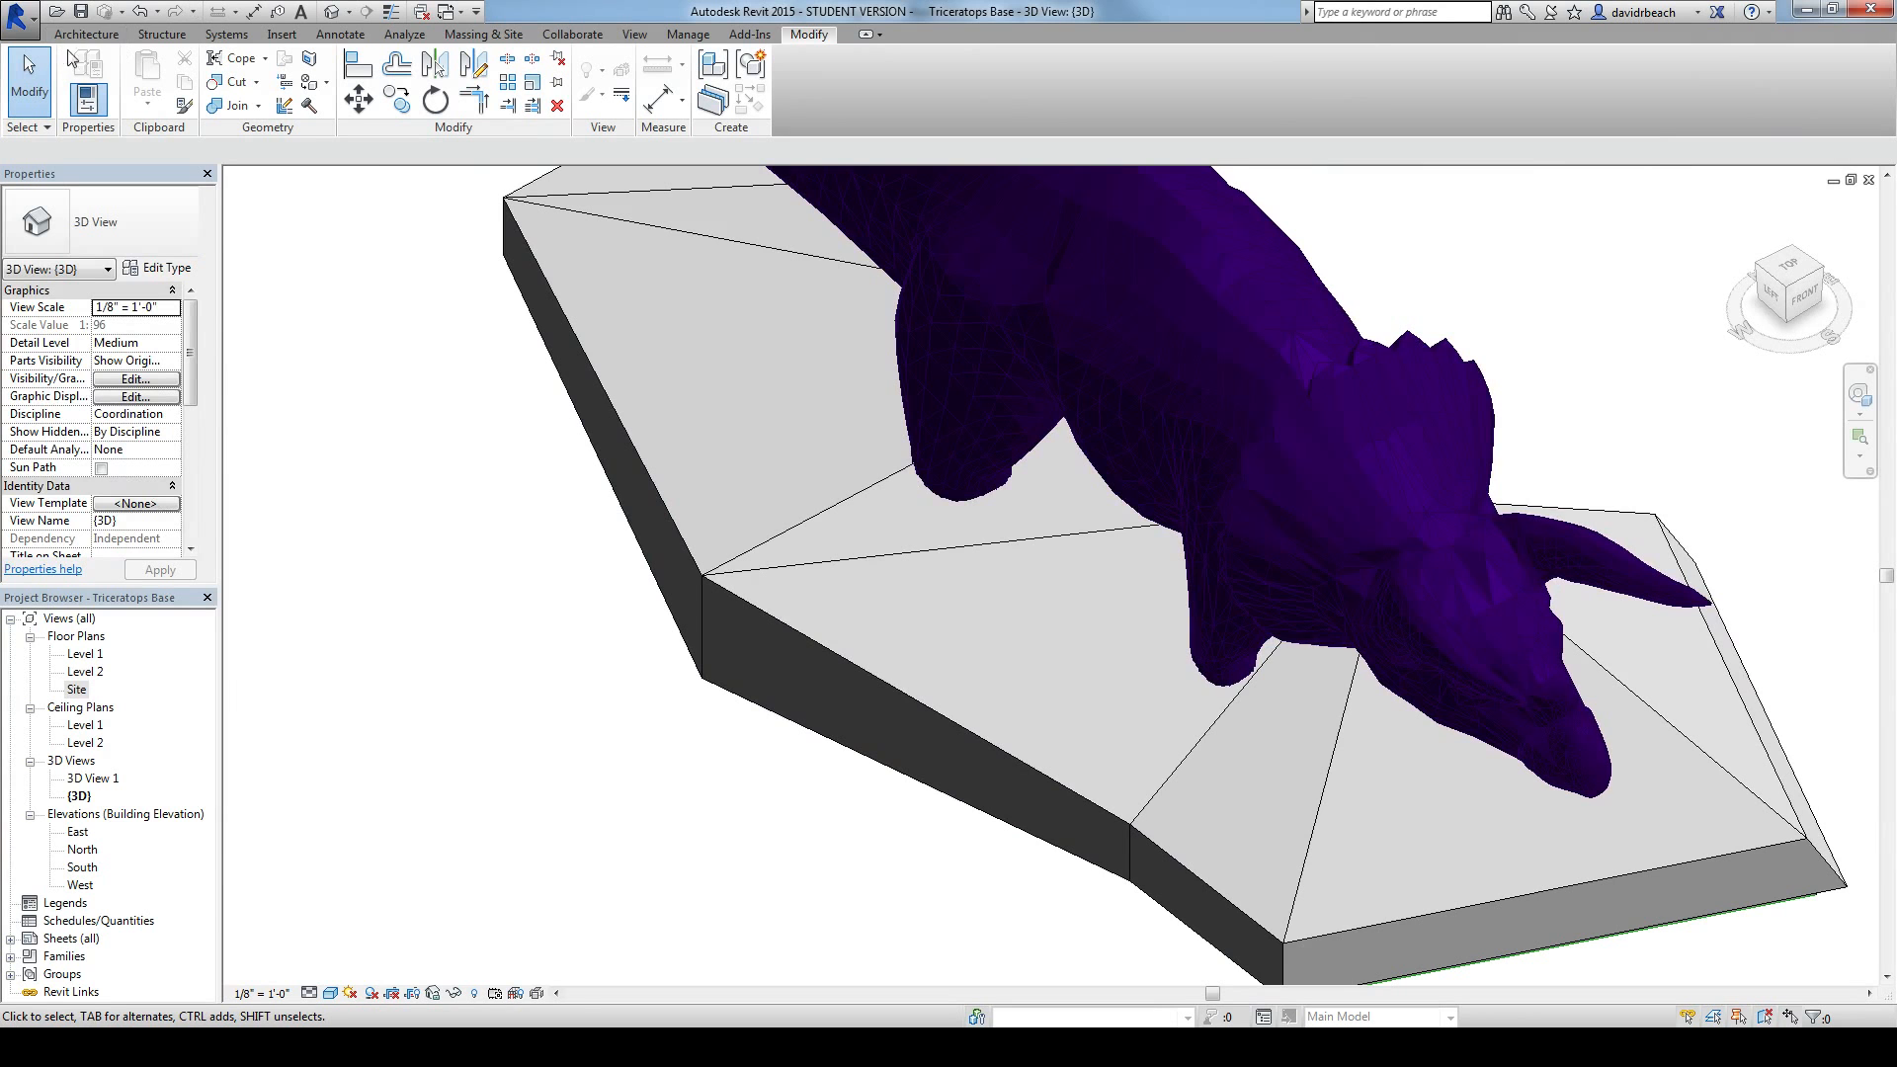
# Step: Look at the base from the top and reopen its mass for in-place editing
pyautogui.click(1796, 274)
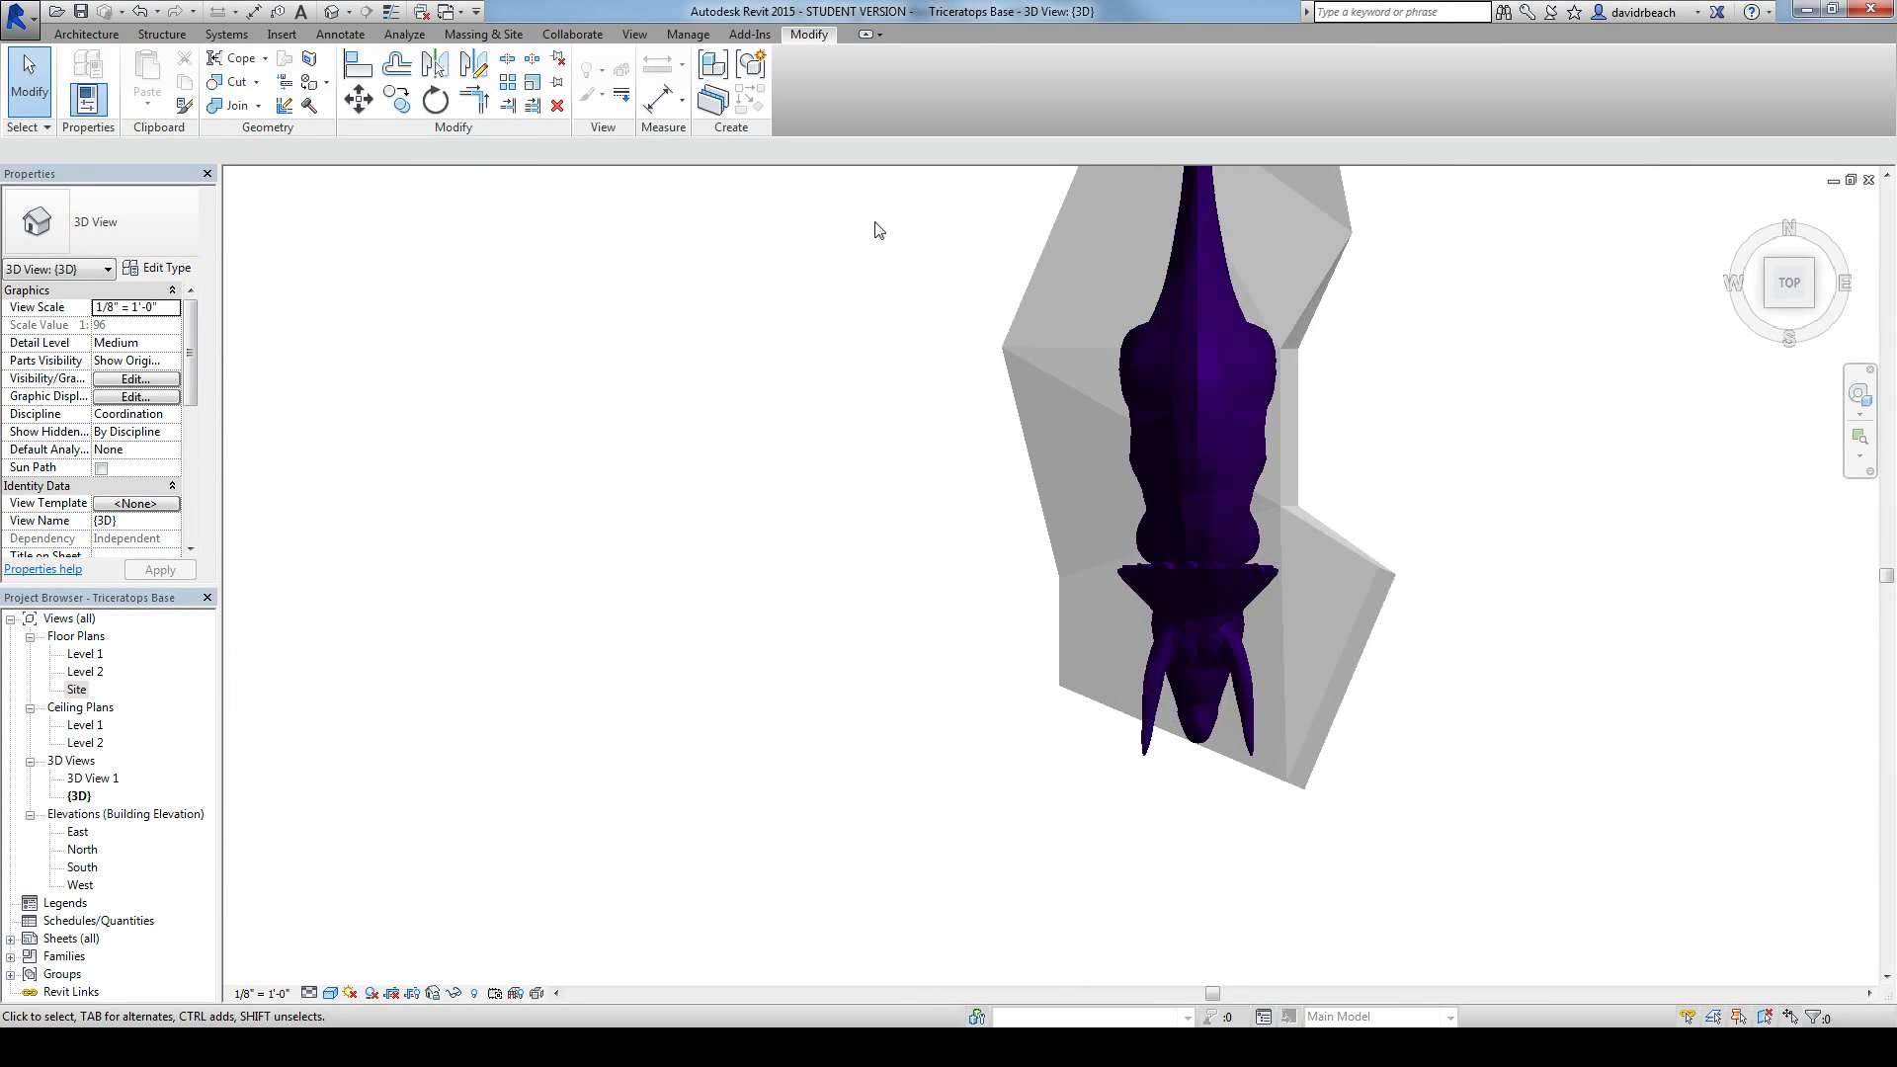
pyautogui.scroll(2, 879, 230)
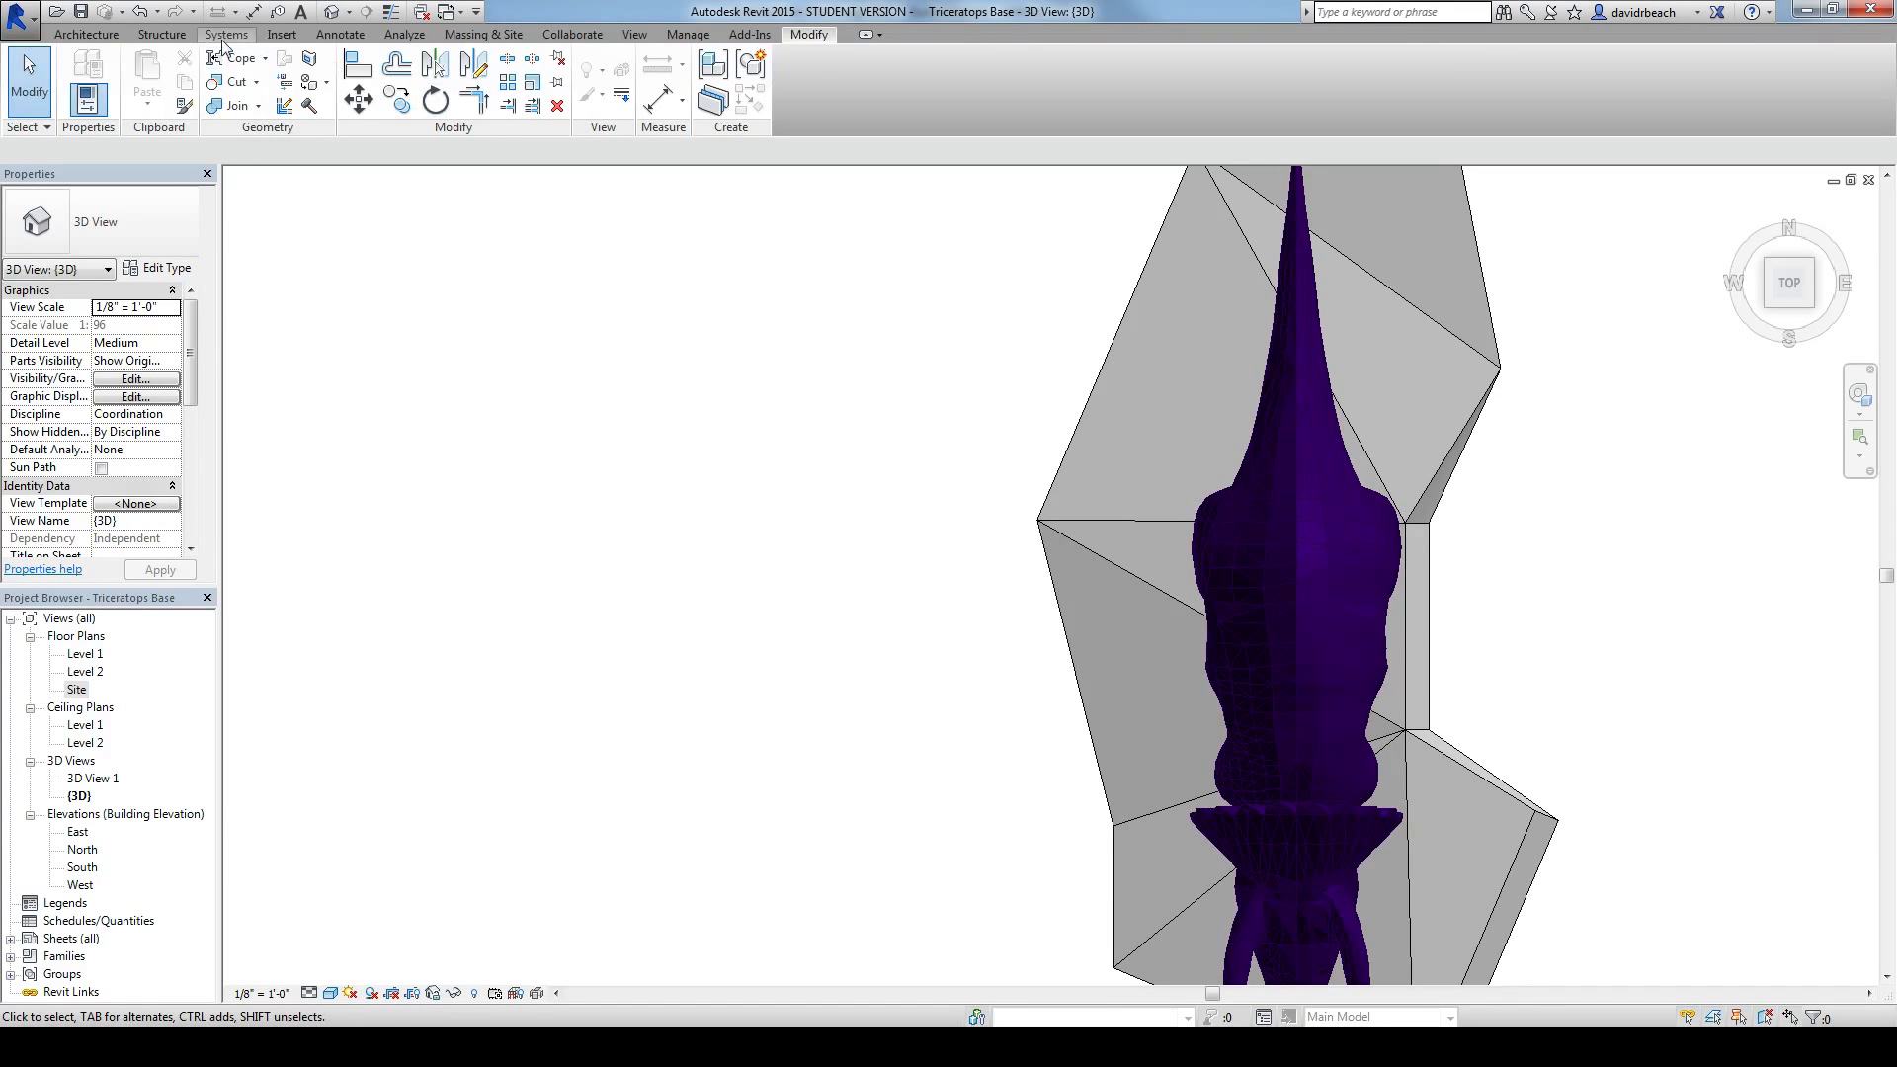
pyautogui.click(87, 37)
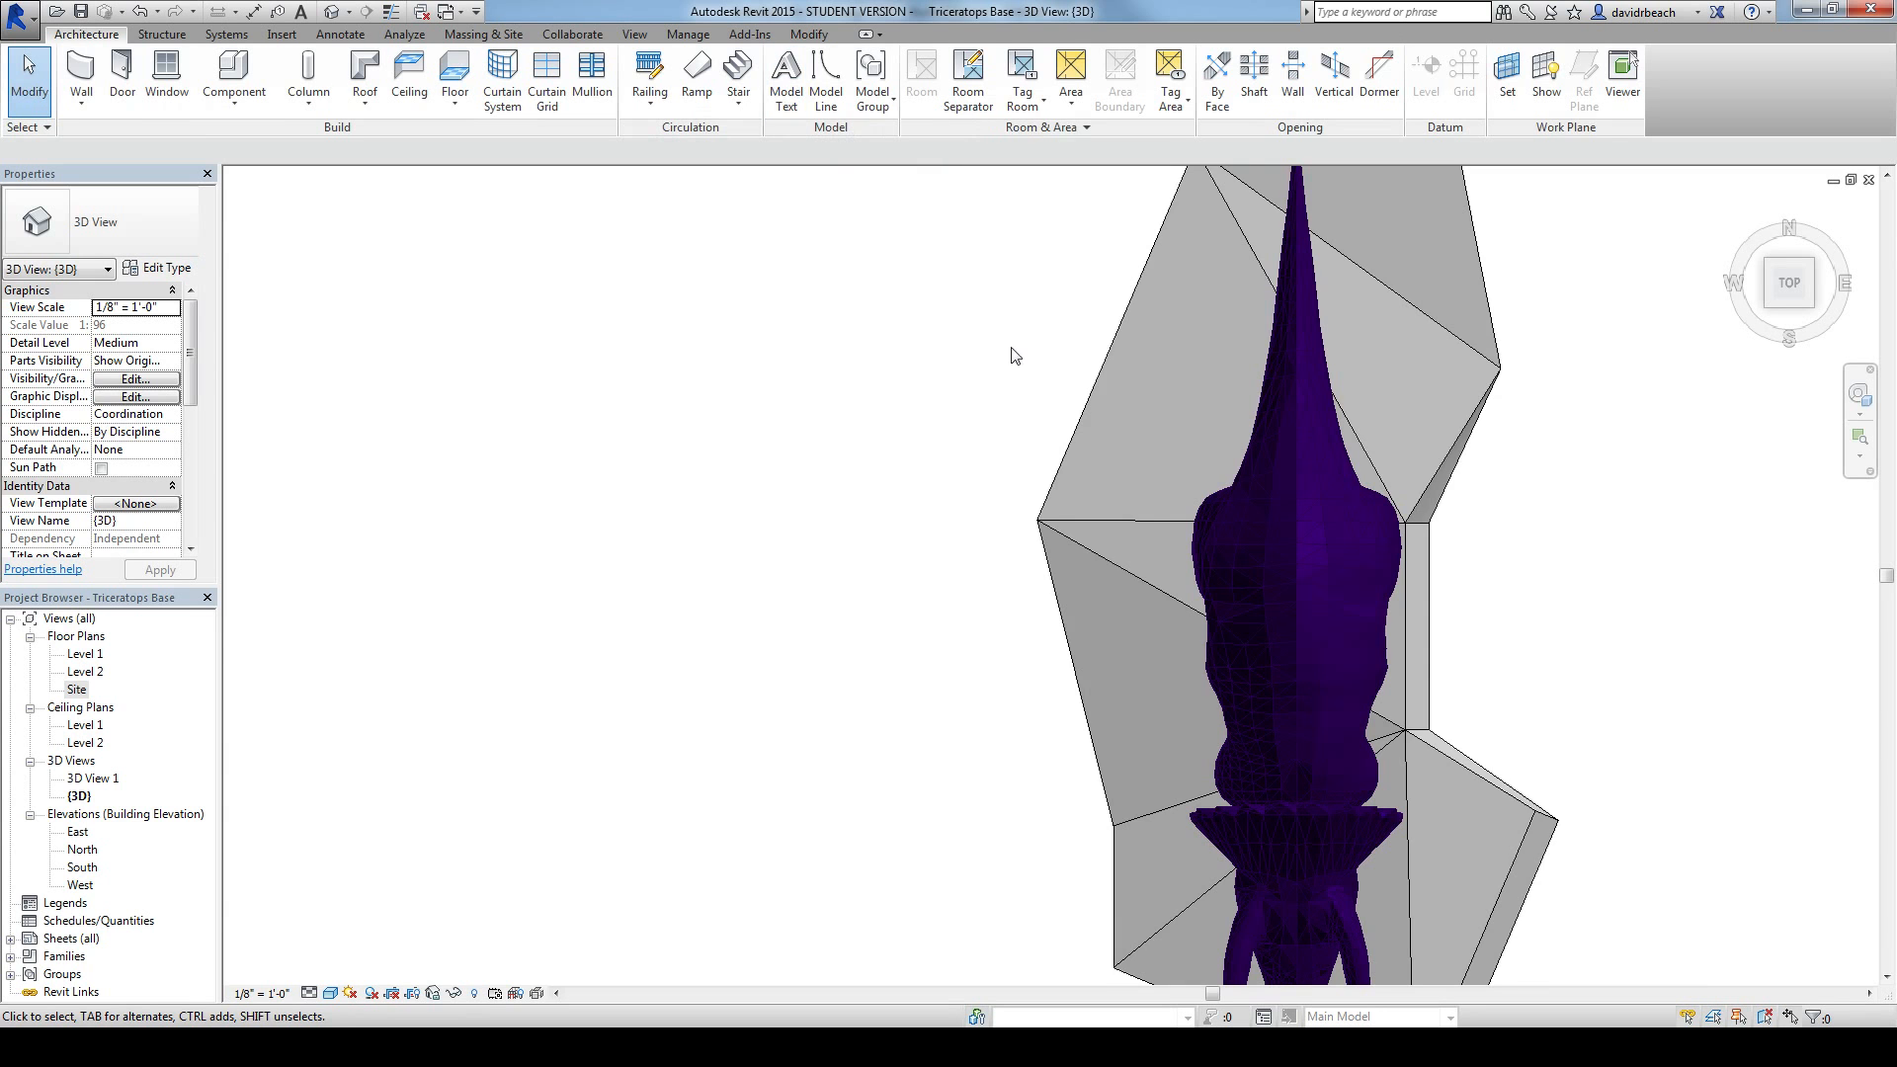
pyautogui.moveTo(815, 351); pyautogui.dragTo(848, 347, button='middle')
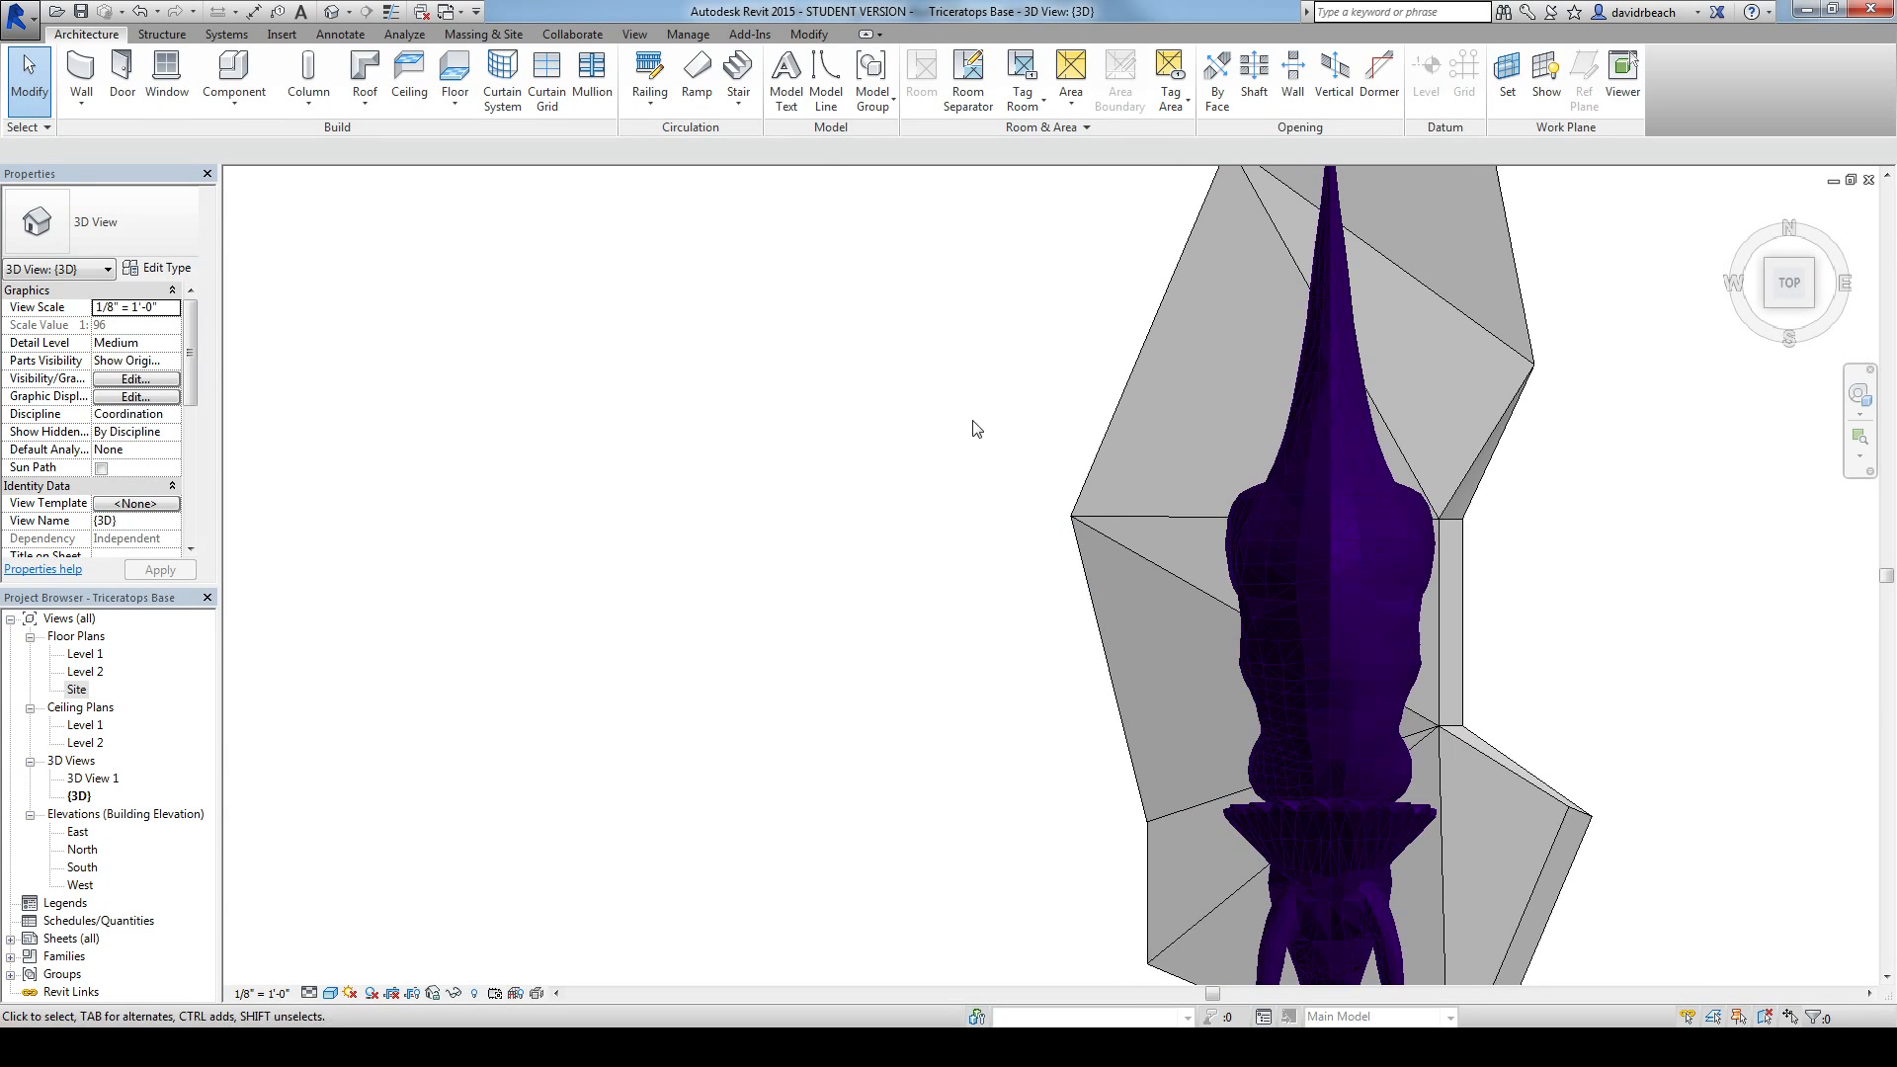
pyautogui.click(1106, 490)
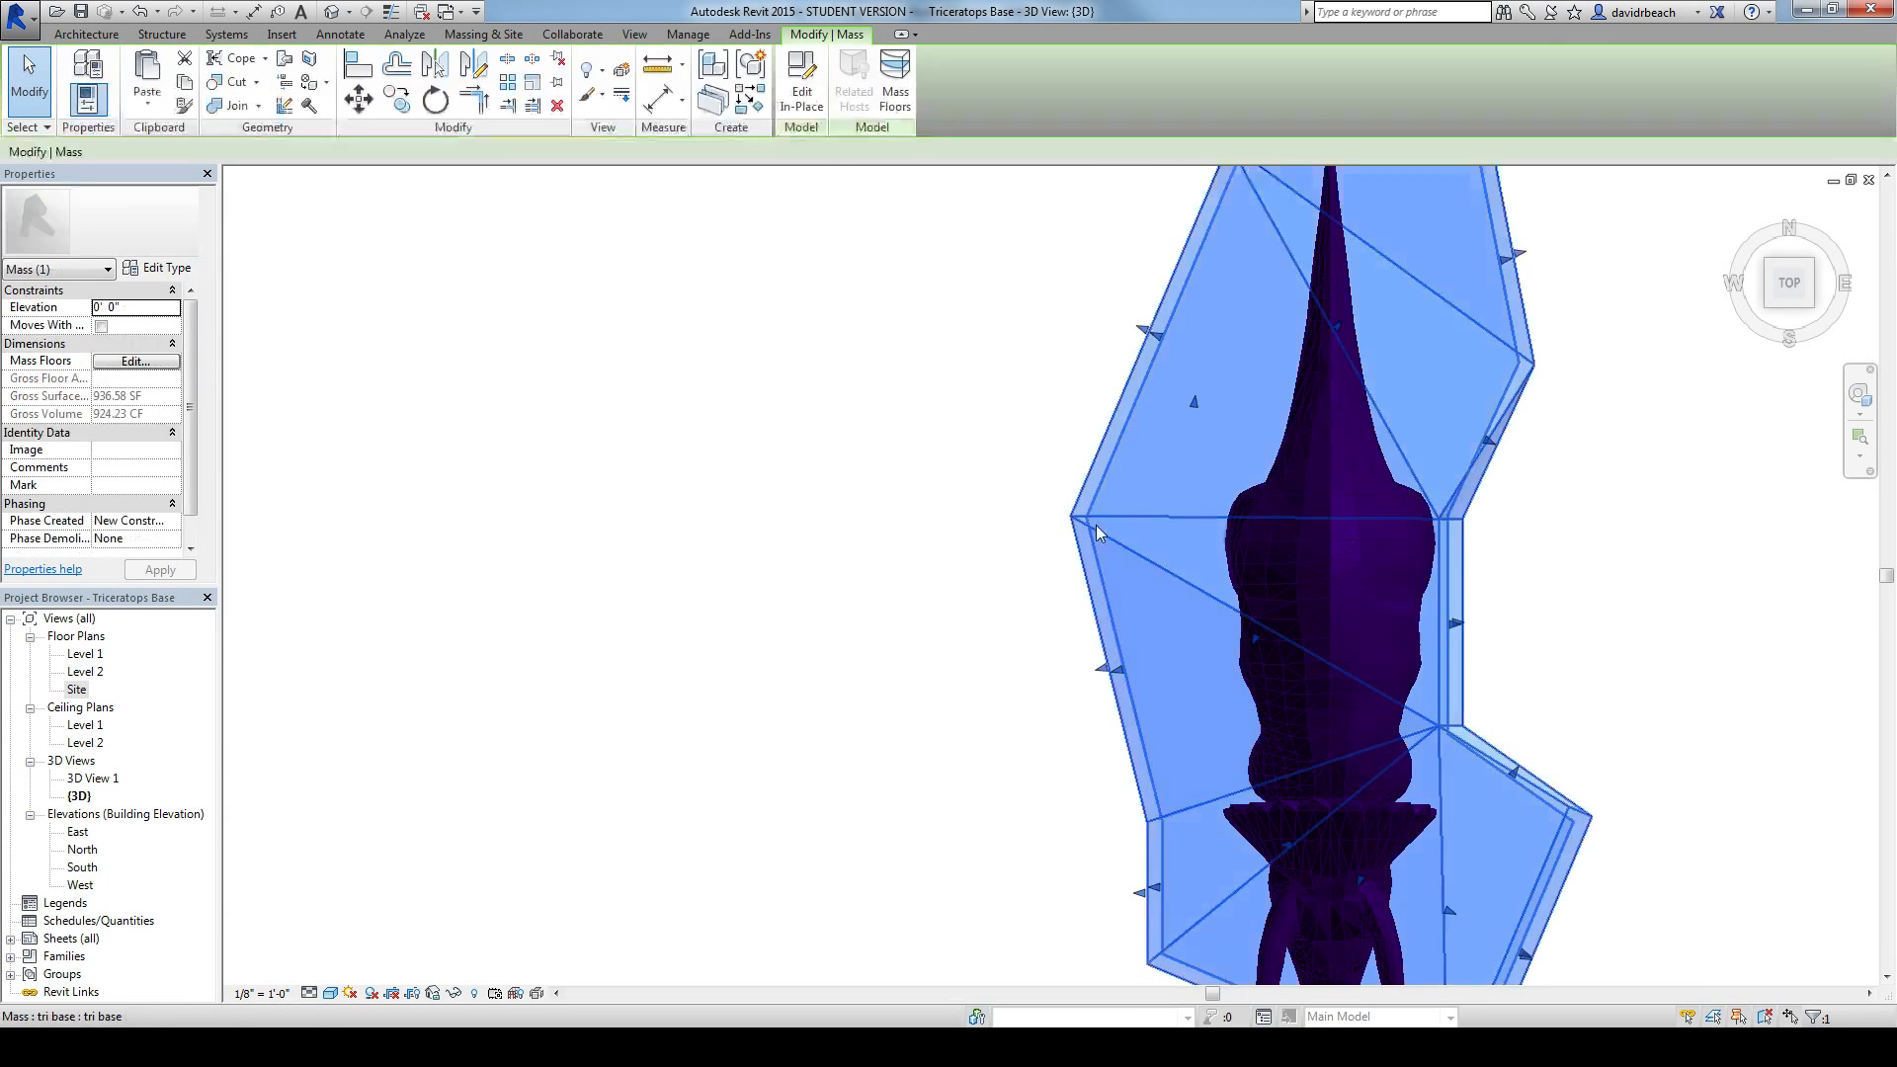
pyautogui.click(802, 81)
pyautogui.moveTo(1019, 696); pyautogui.dragTo(935, 520, button='middle')
pyautogui.scroll(2, 953, 483)
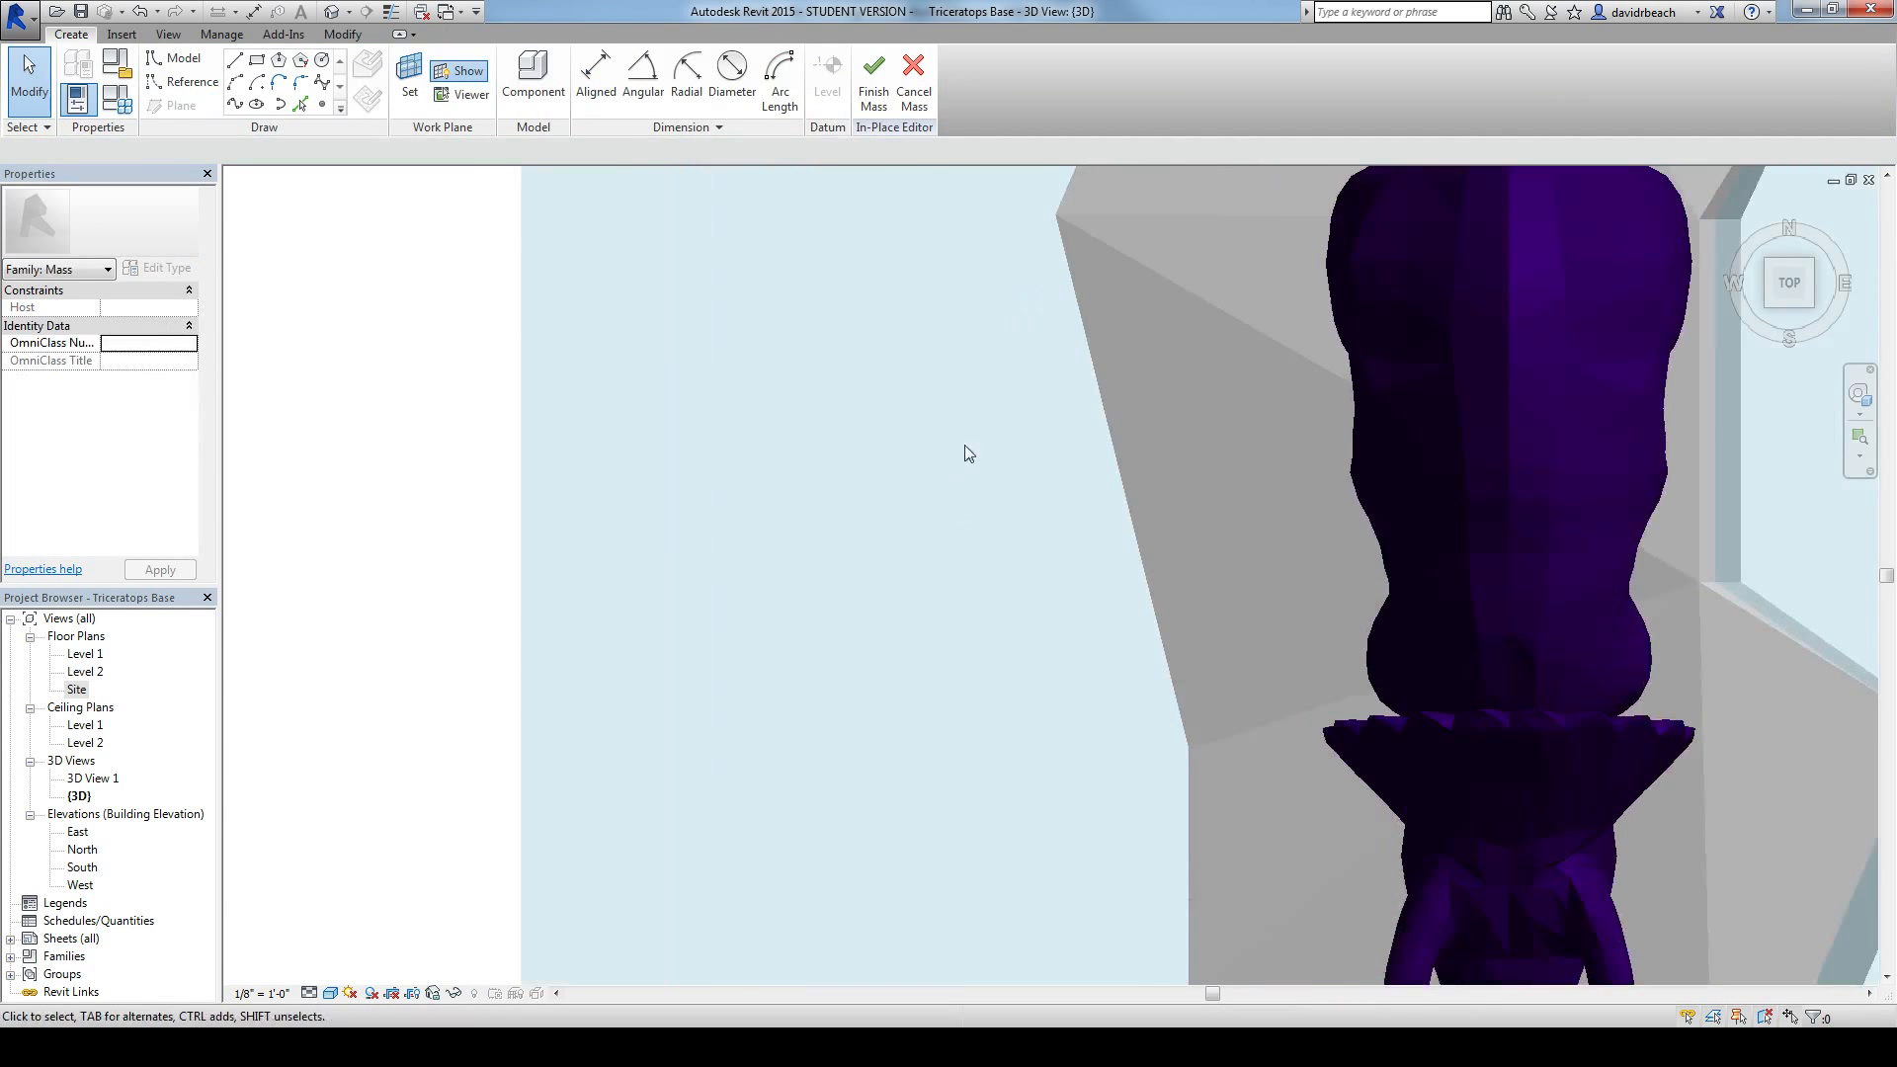
pyautogui.moveTo(964, 445); pyautogui.dragTo(926, 476, button='middle')
# Step: Sketch a rectangle about 2' 3" wide and 3' 8" long just outside the base's west side
pyautogui.click(257, 62)
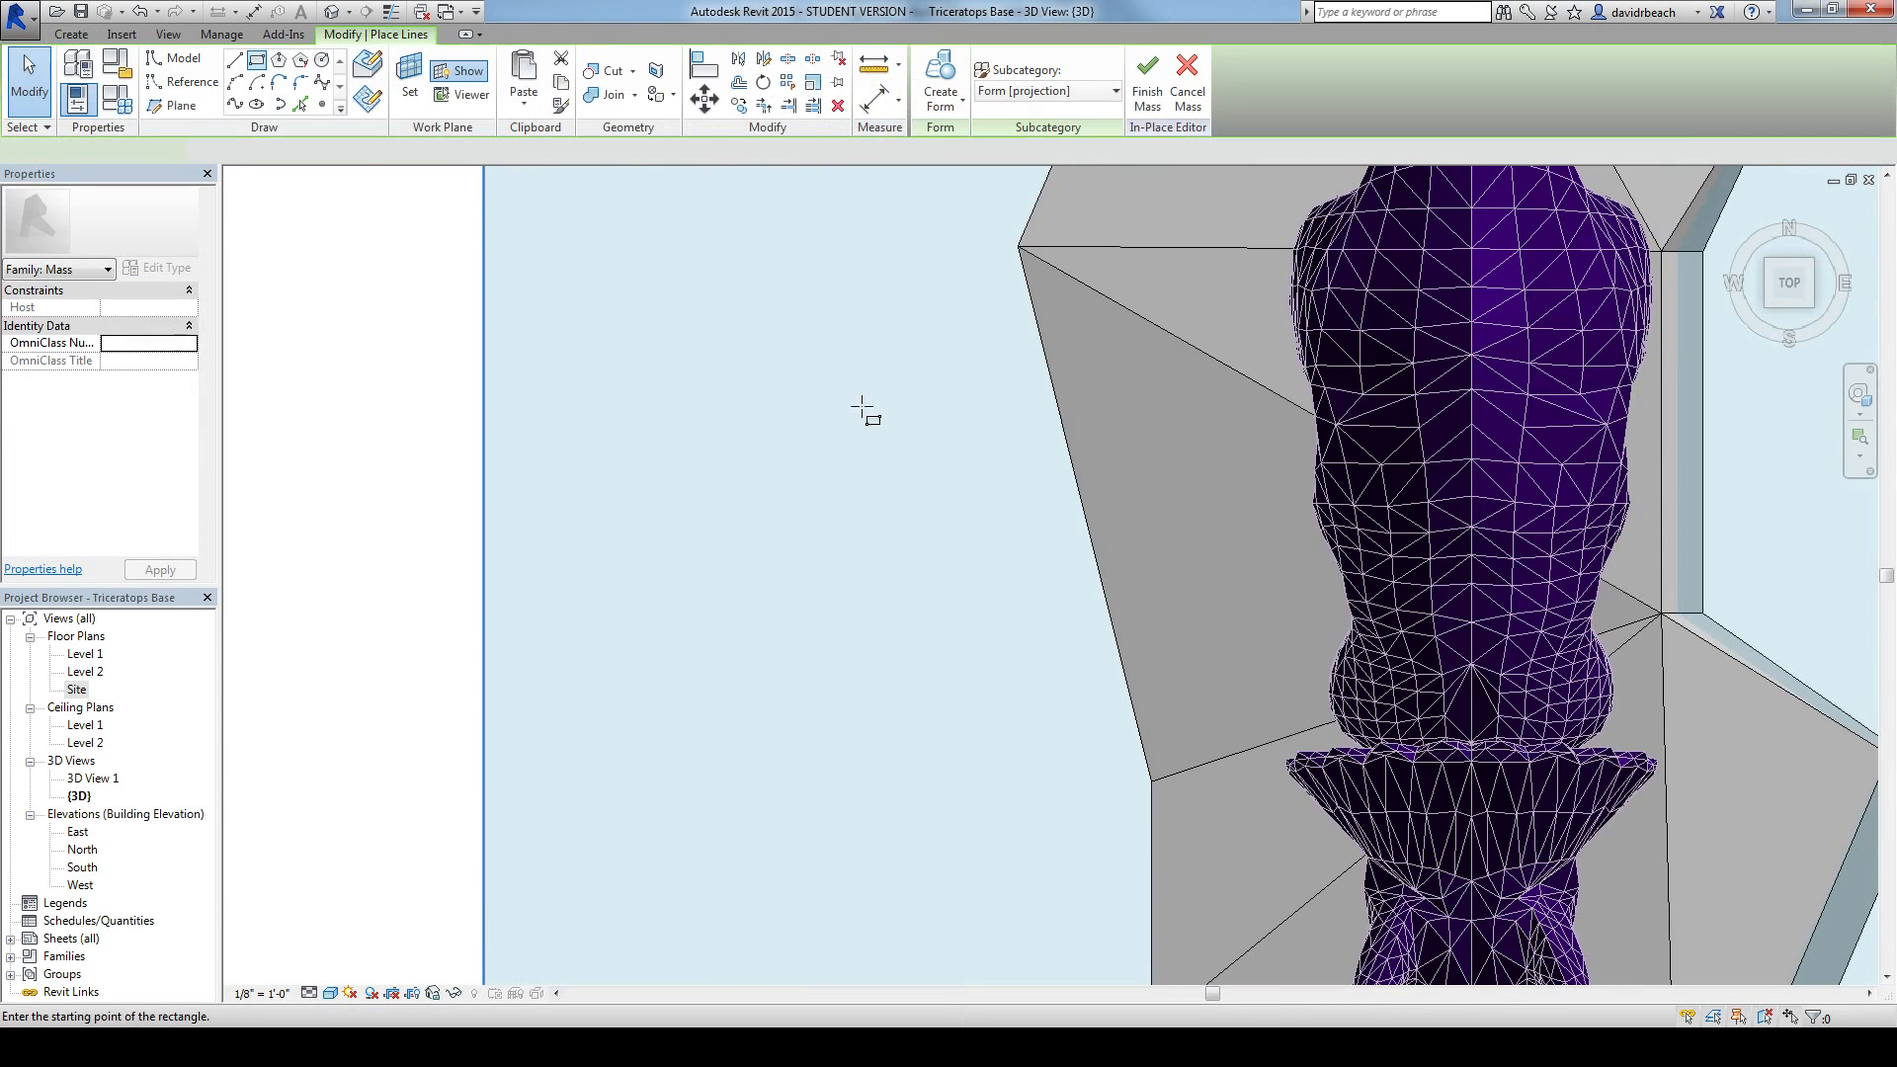
pyautogui.click(896, 433)
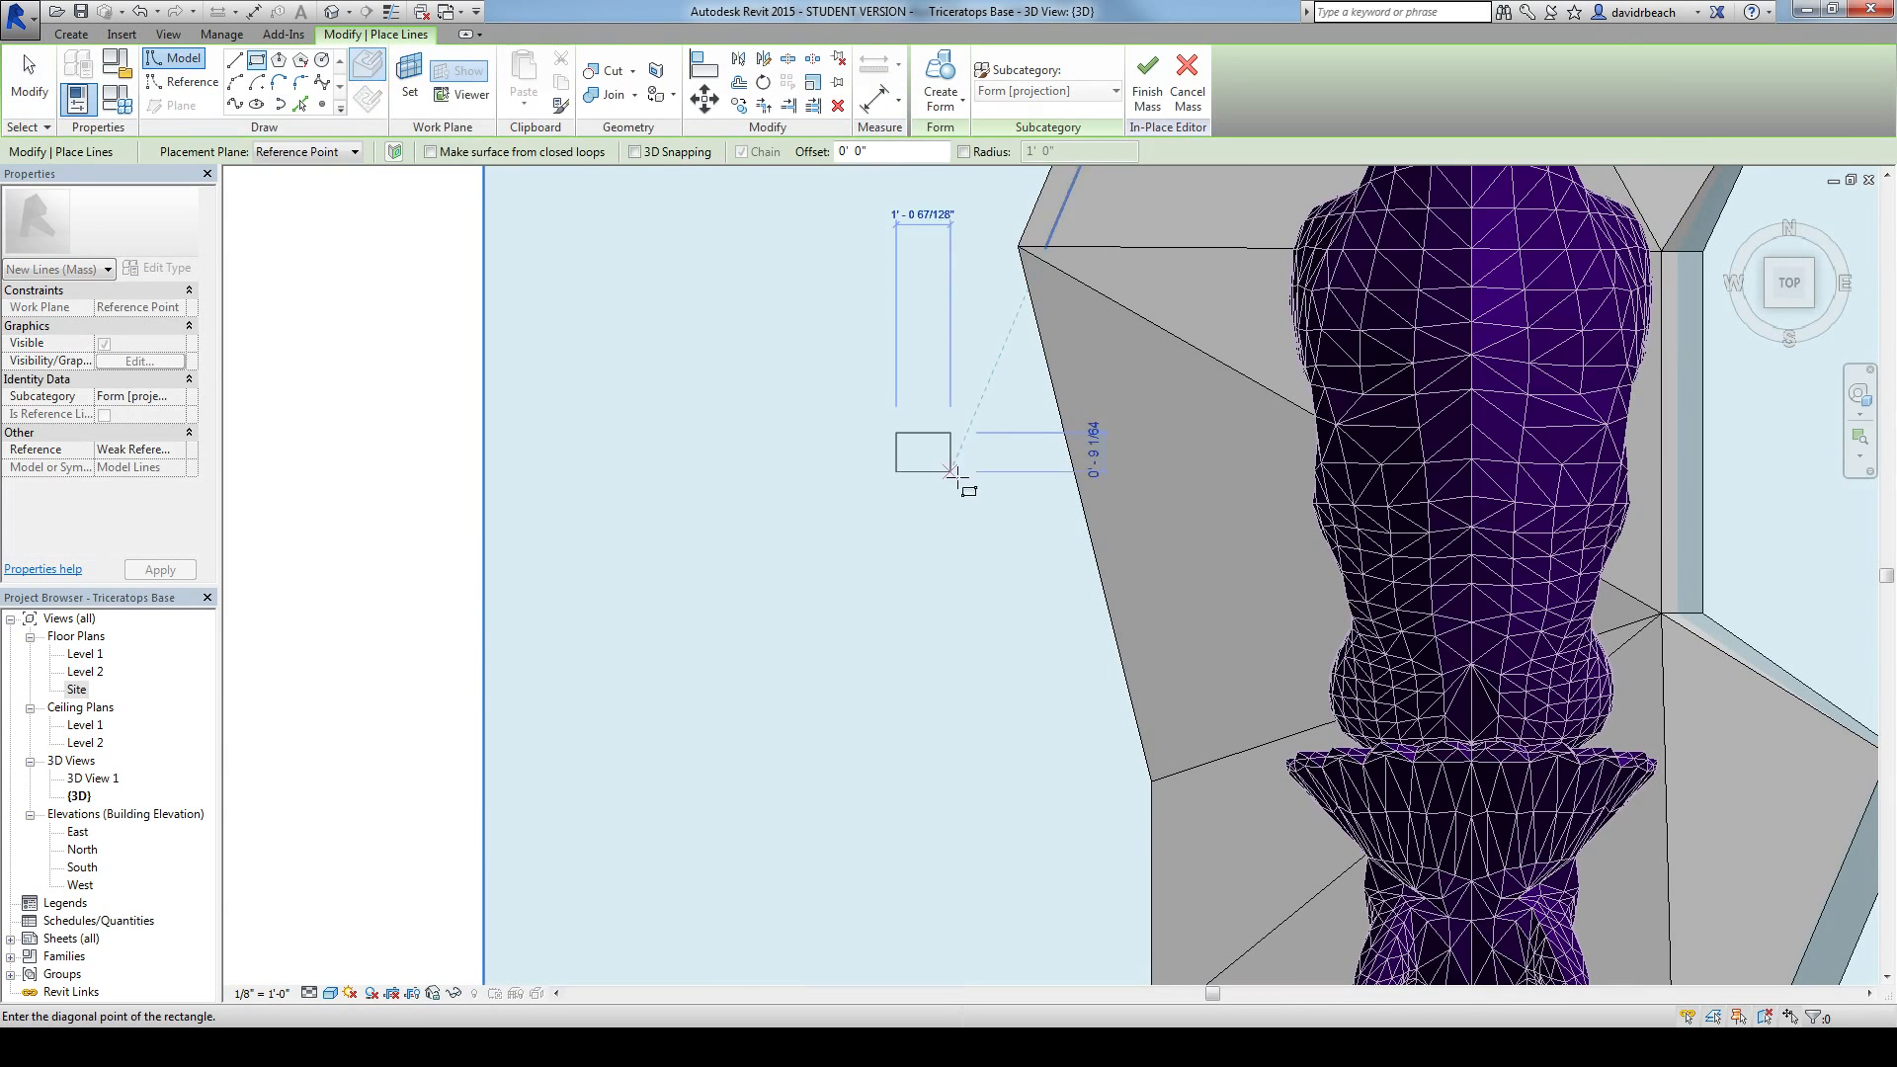
pyautogui.click(1012, 624)
pyautogui.press('Escape')
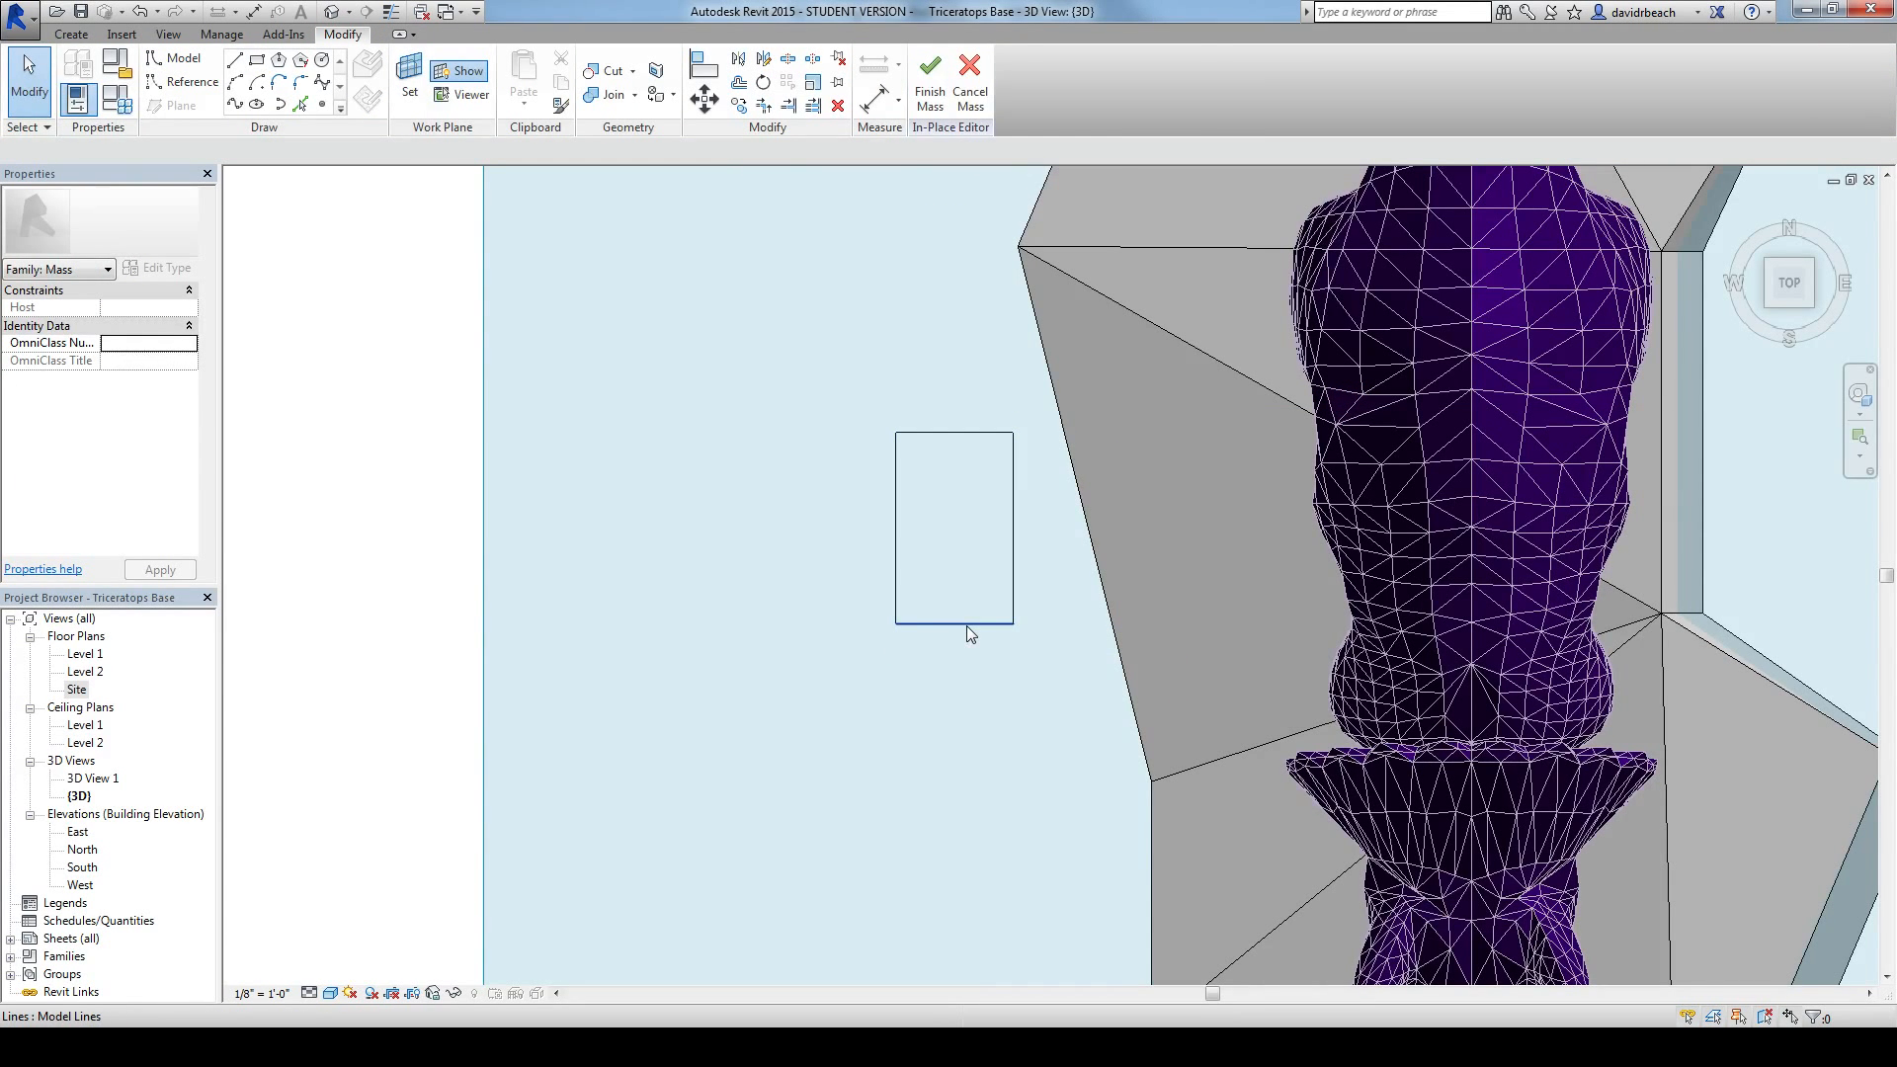
# Step: Set the rectangle's length to 4' and its width to 2' 6"
pyautogui.click(966, 626)
pyautogui.write('4\' 0"')
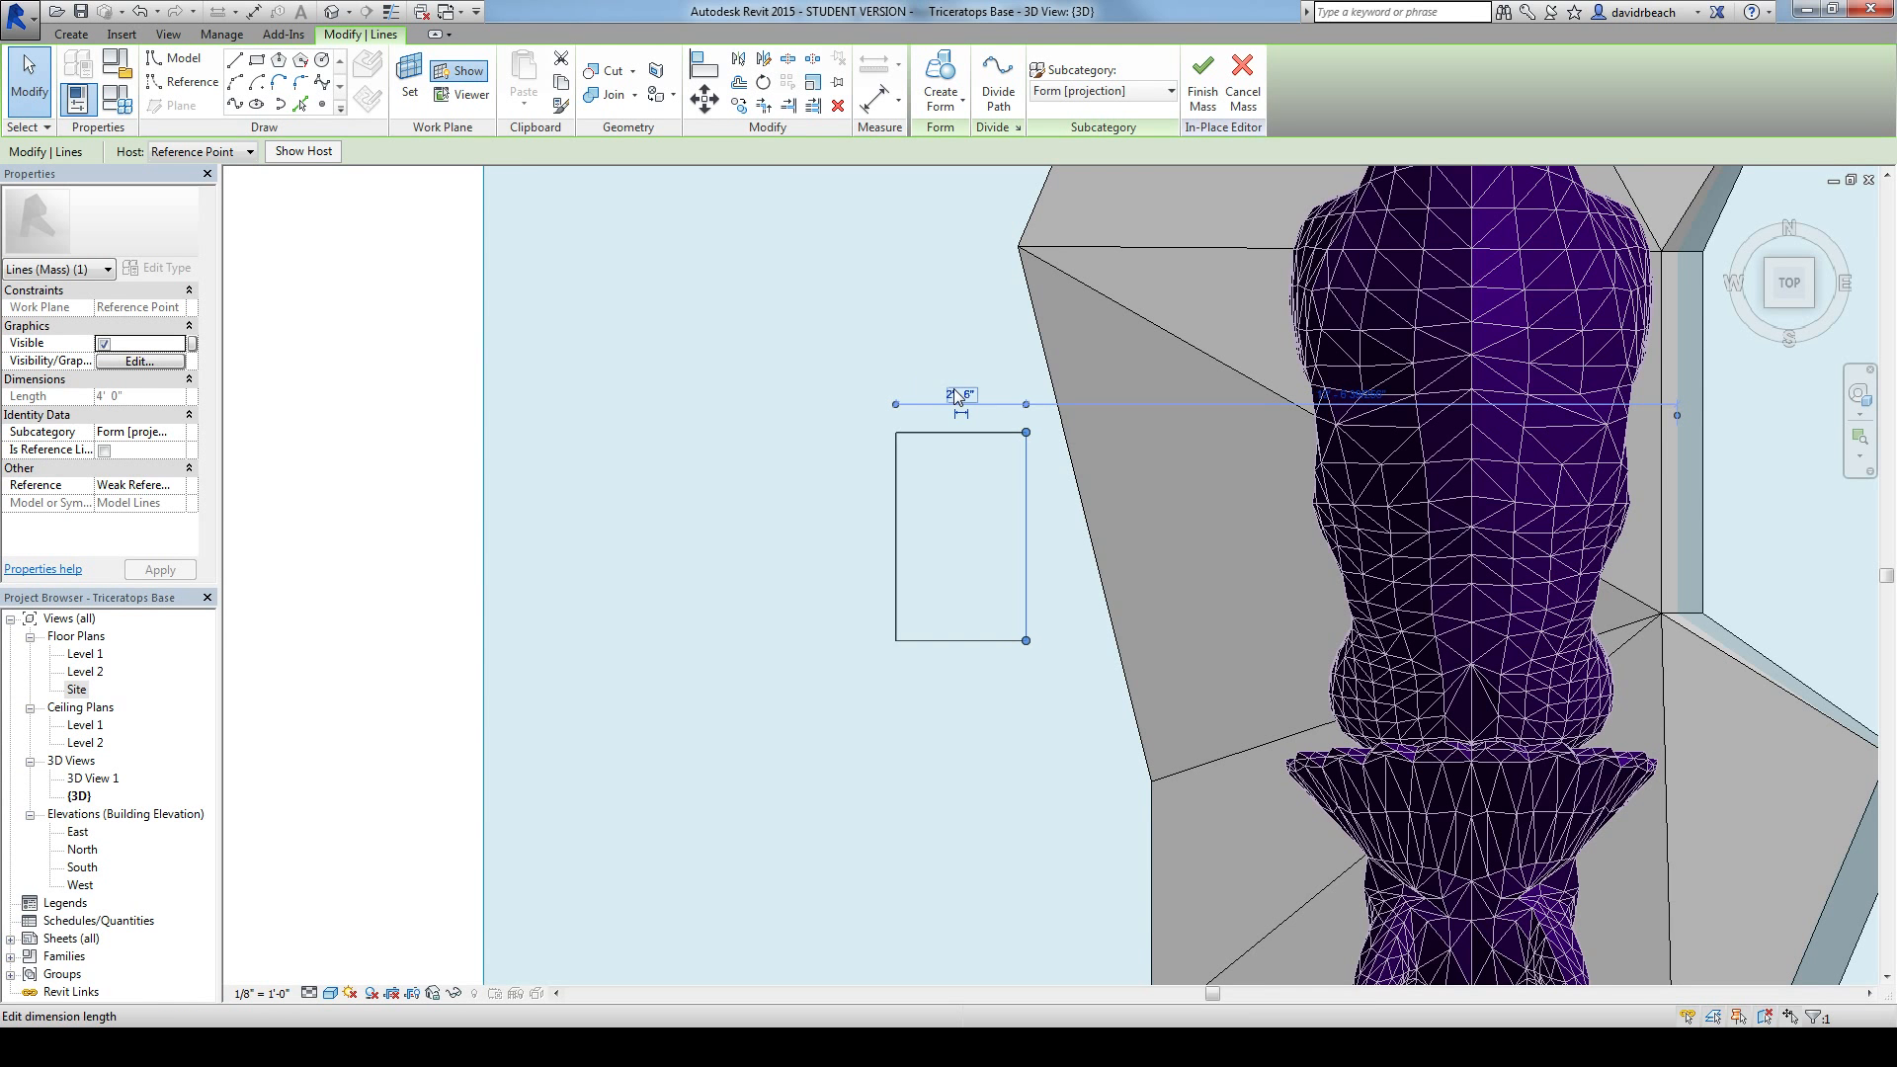
pyautogui.rightClick(880, 466)
pyautogui.click(475, 479)
# Step: Create a solid form from the whole rectangle chain in an angled 3D view and set its height to 3'
pyautogui.keyDown('shift'); pyautogui.moveTo(944, 722); pyautogui.dragTo(1186, 285, button='middle'); pyautogui.keyUp('shift')
pyautogui.moveTo(1096, 573)
pyautogui.keyDown('shift'); pyautogui.mouseDown(button='middle')
pyautogui.moveTo(999, 567)
pyautogui.moveTo(1042, 576)
pyautogui.moveTo(1059, 487)
pyautogui.moveTo(1005, 629)
pyautogui.mouseUp(button='middle'); pyautogui.keyUp('shift')
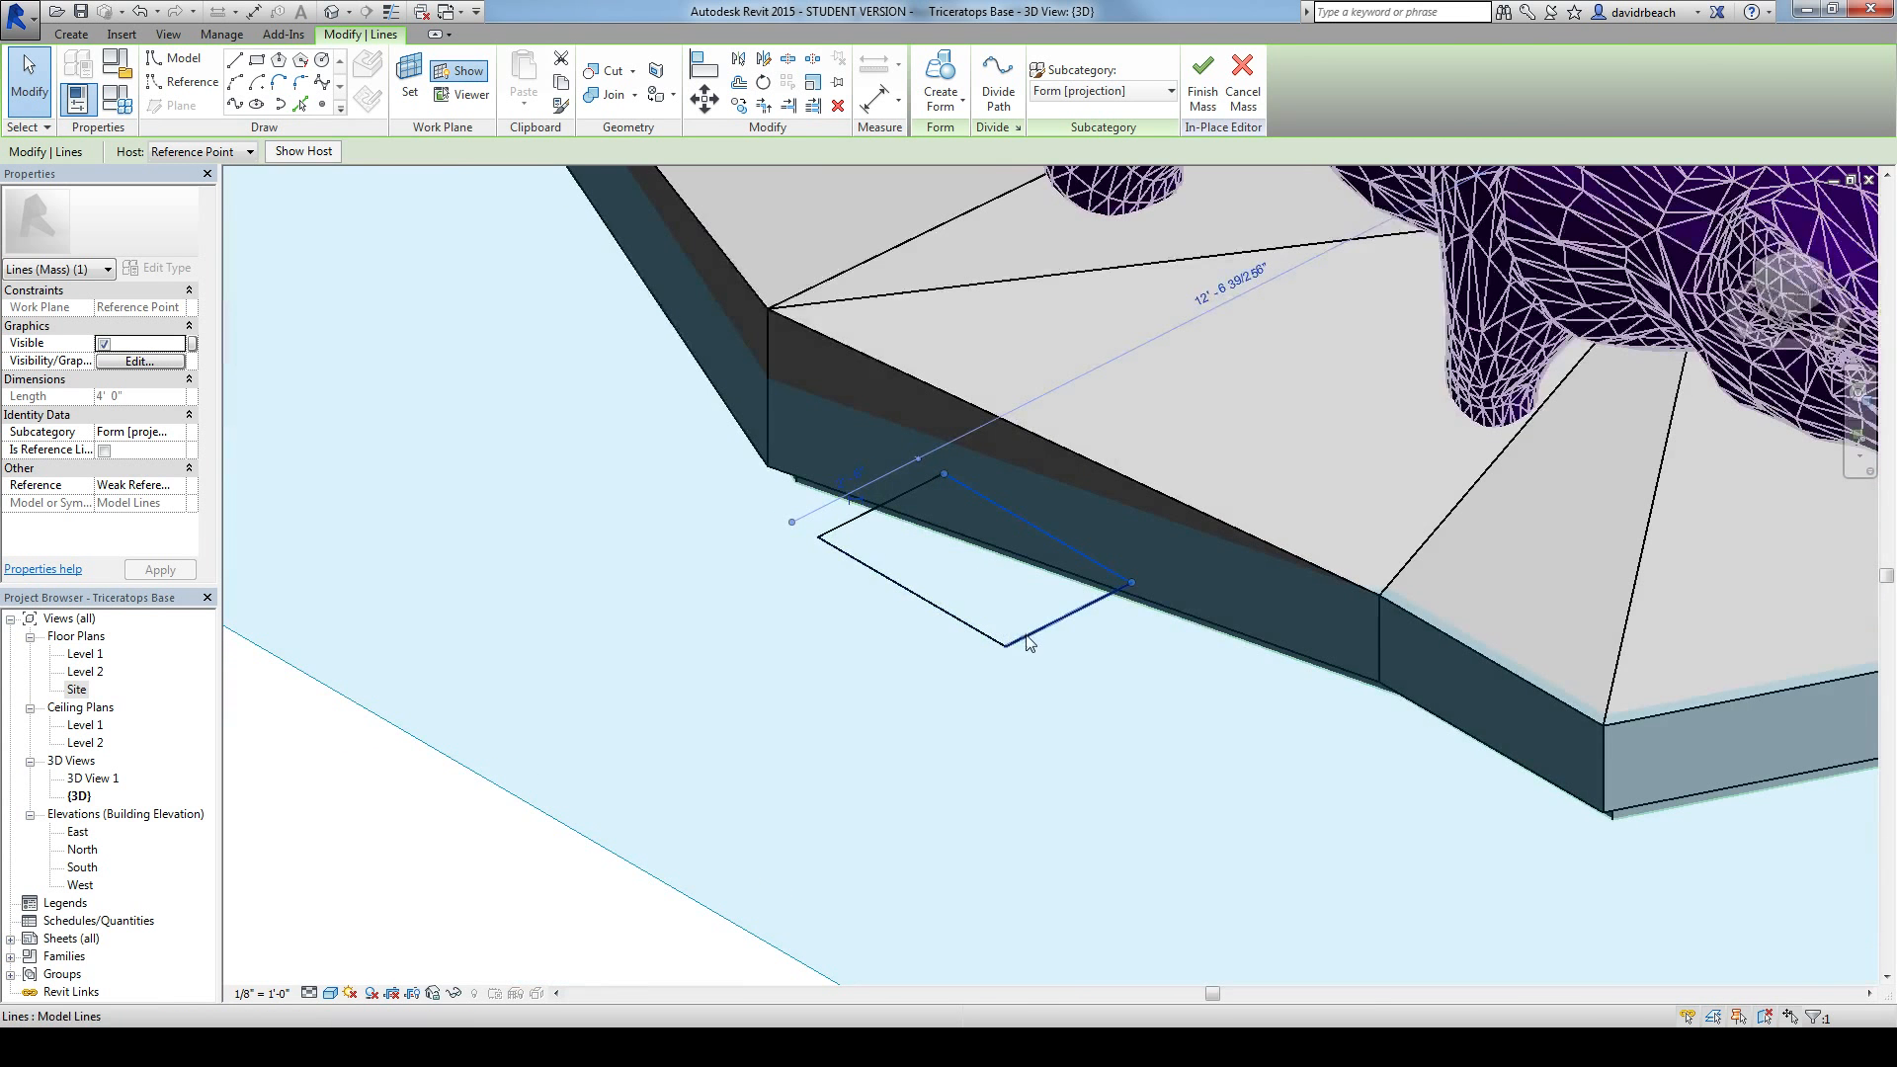
pyautogui.click(368, 845)
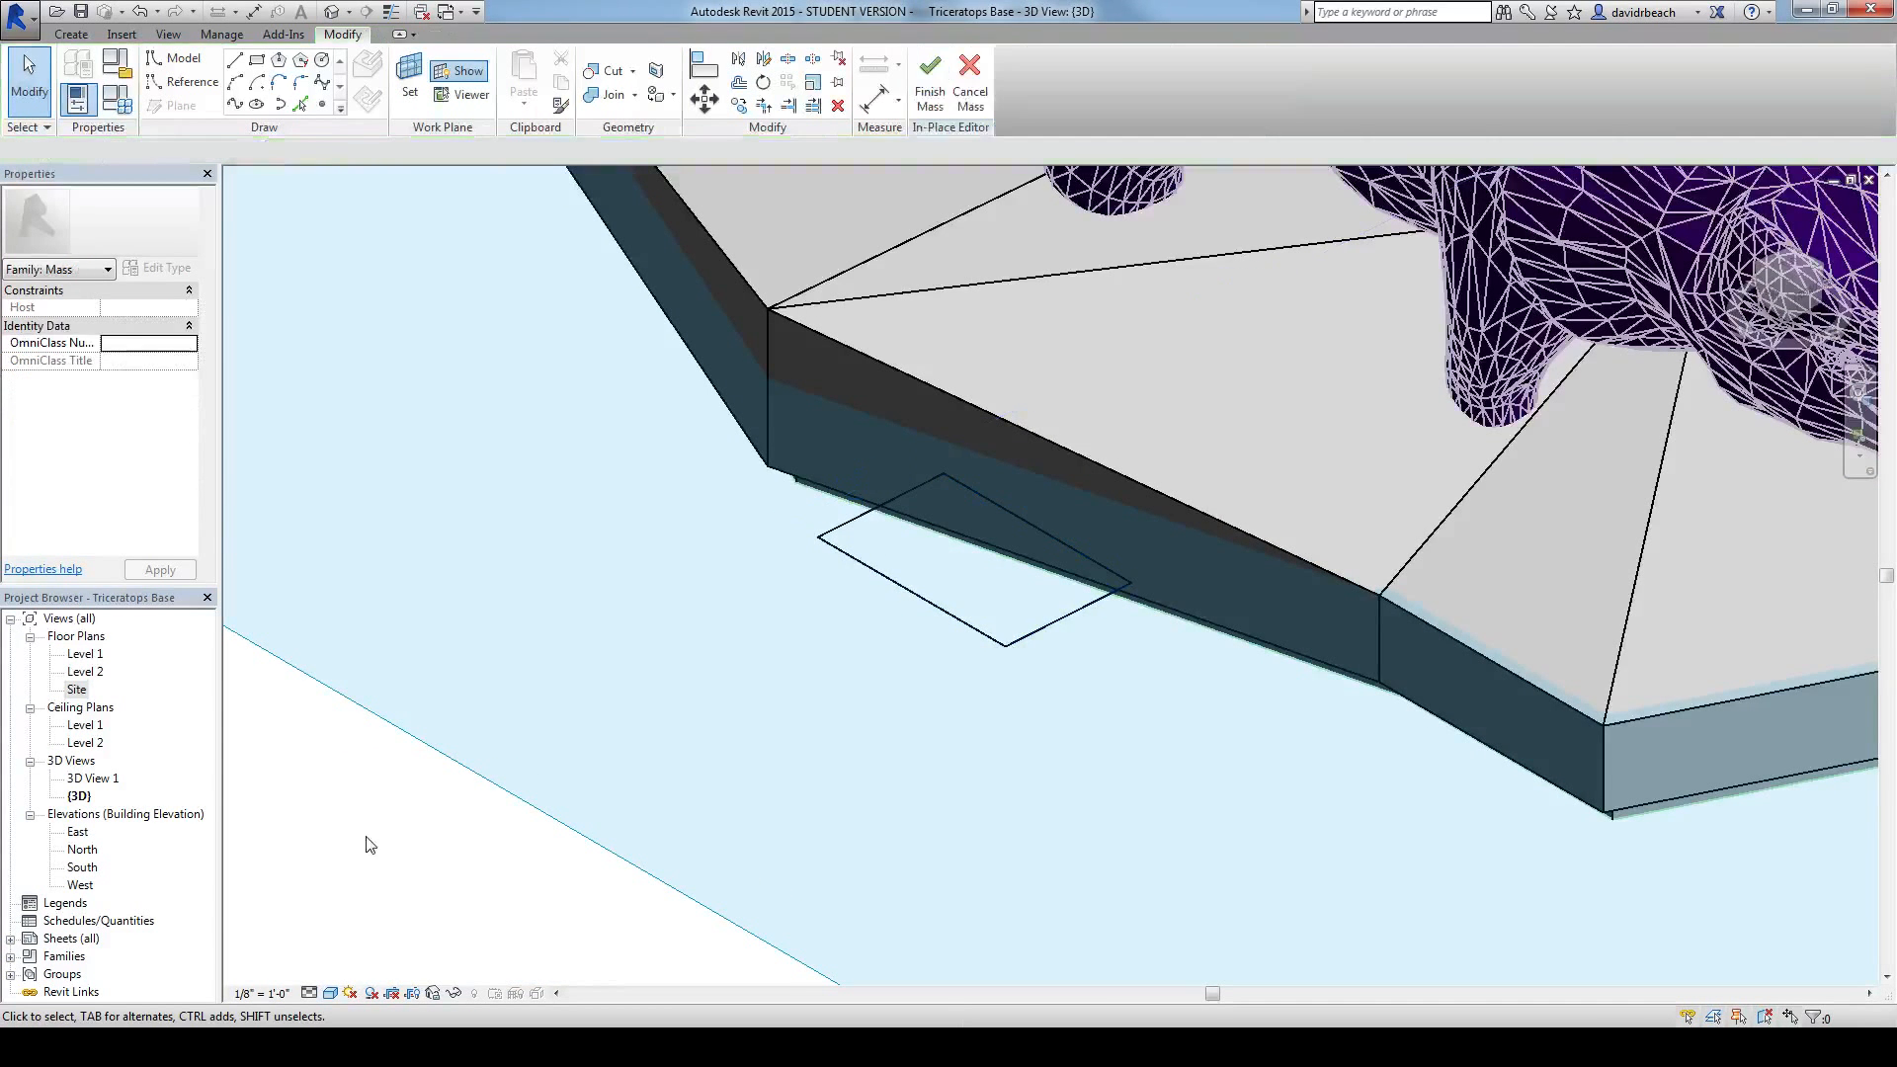
pyautogui.click(945, 618)
pyautogui.click(939, 83)
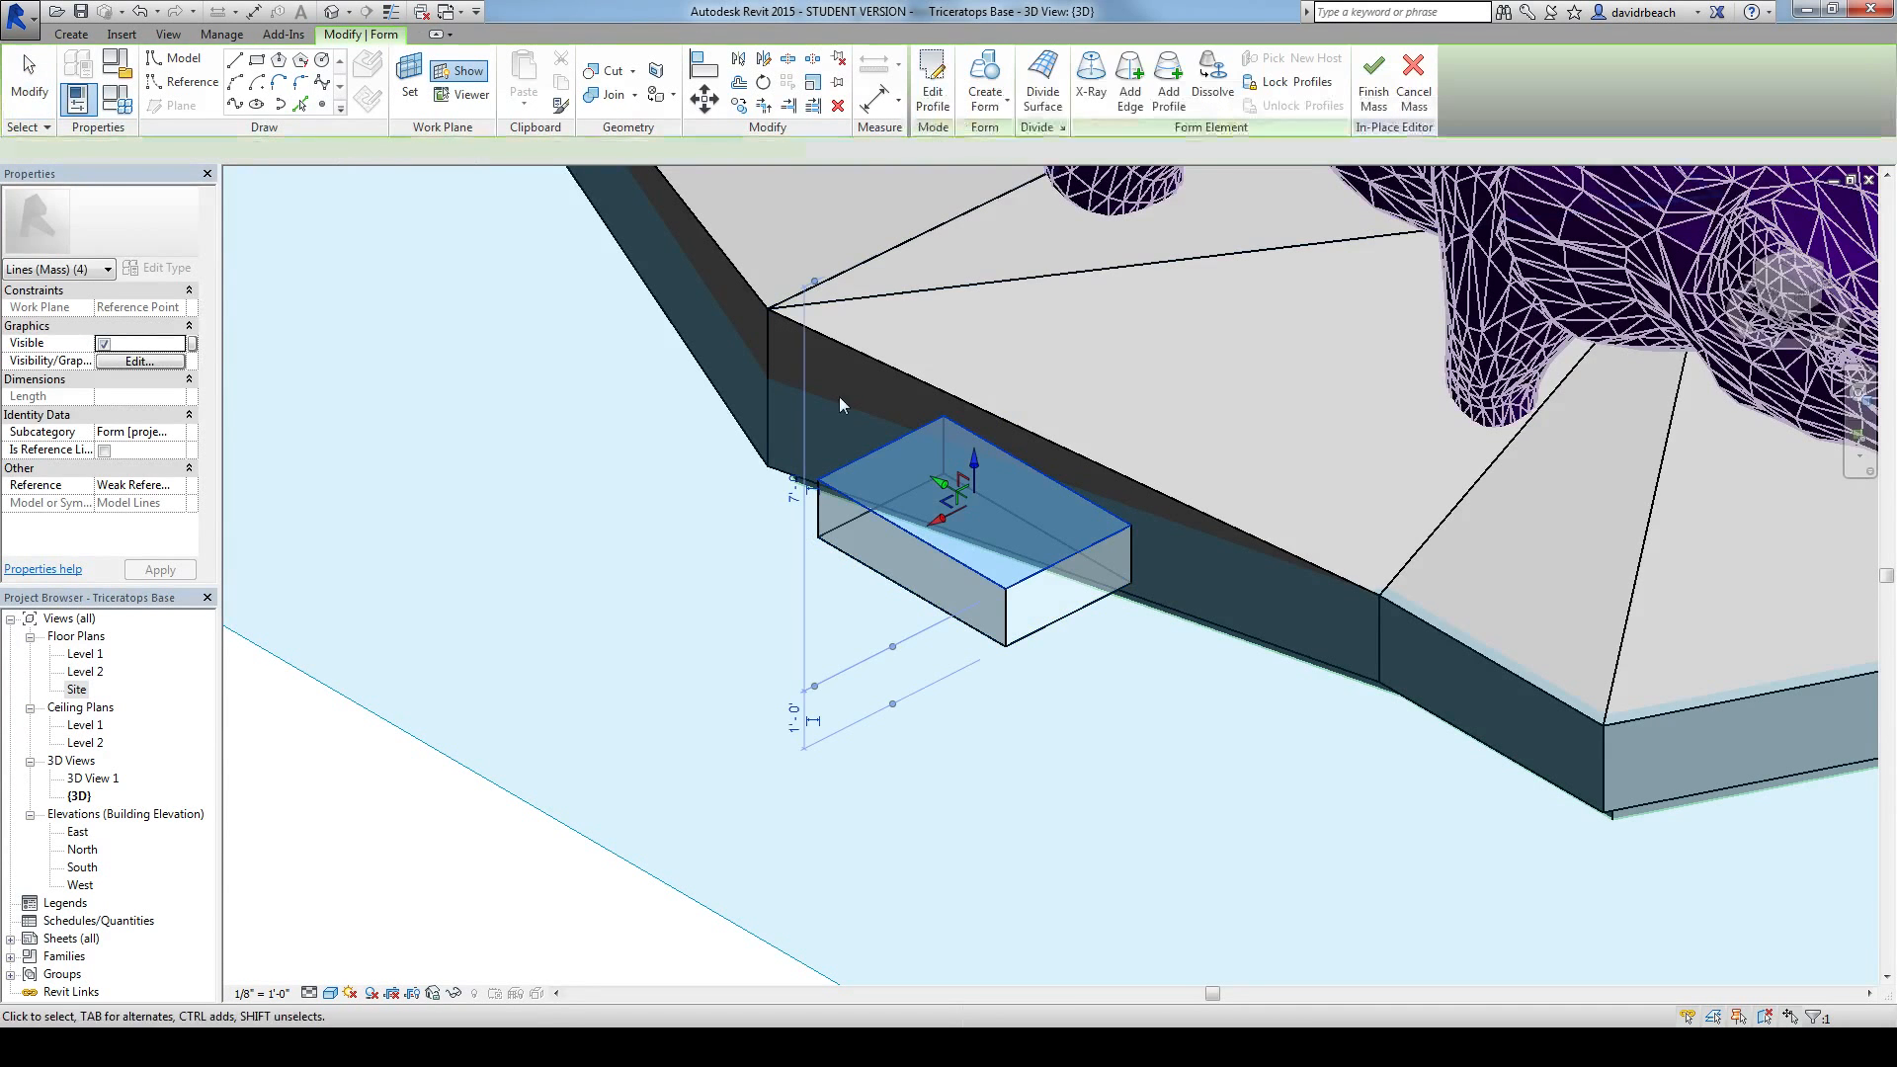
pyautogui.keyDown('shift'); pyautogui.moveTo(794, 722); pyautogui.dragTo(687, 624, button='middle'); pyautogui.keyUp('shift')
pyautogui.write('3')
pyautogui.press('Return')
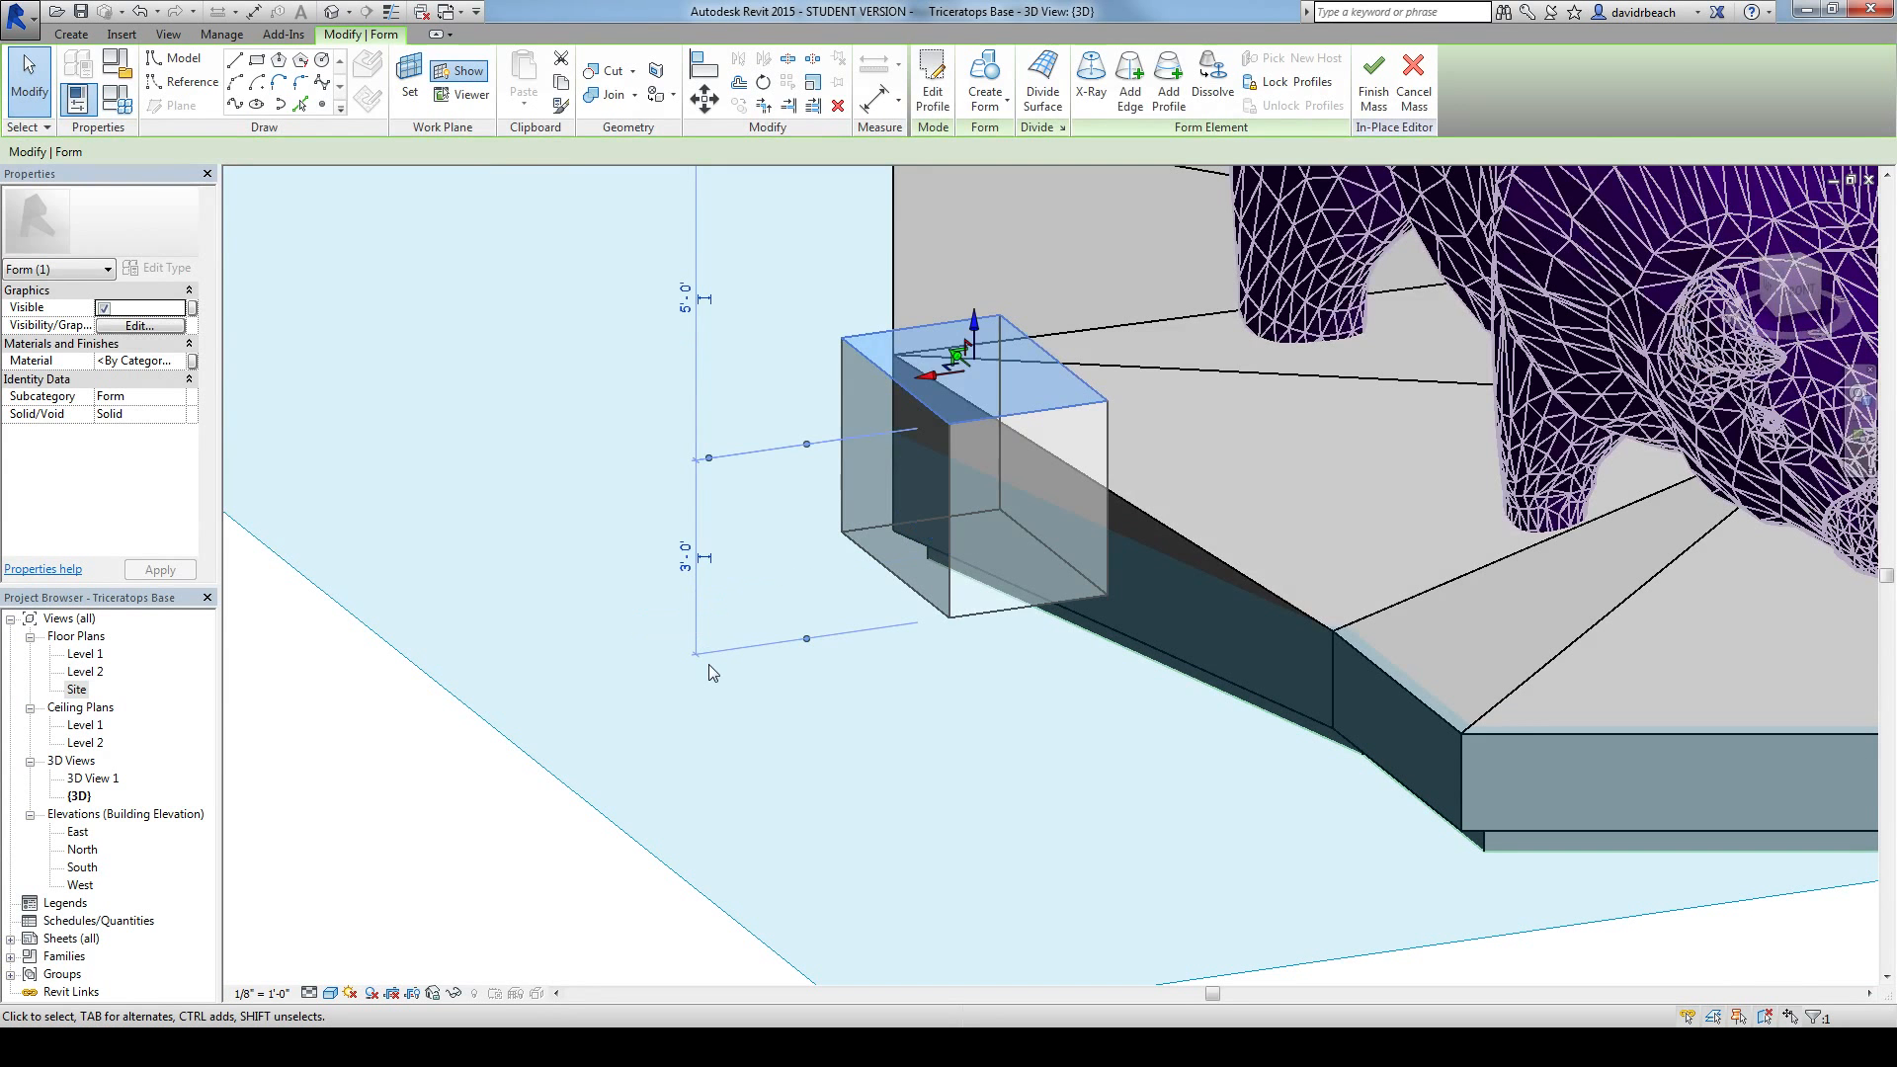
pyautogui.press('Escape')
# Step: Select the whole box form beside the base and set its material to Default
pyautogui.keyDown('shift'); pyautogui.moveTo(474, 728); pyautogui.dragTo(676, 824, button='middle'); pyautogui.keyUp('shift')
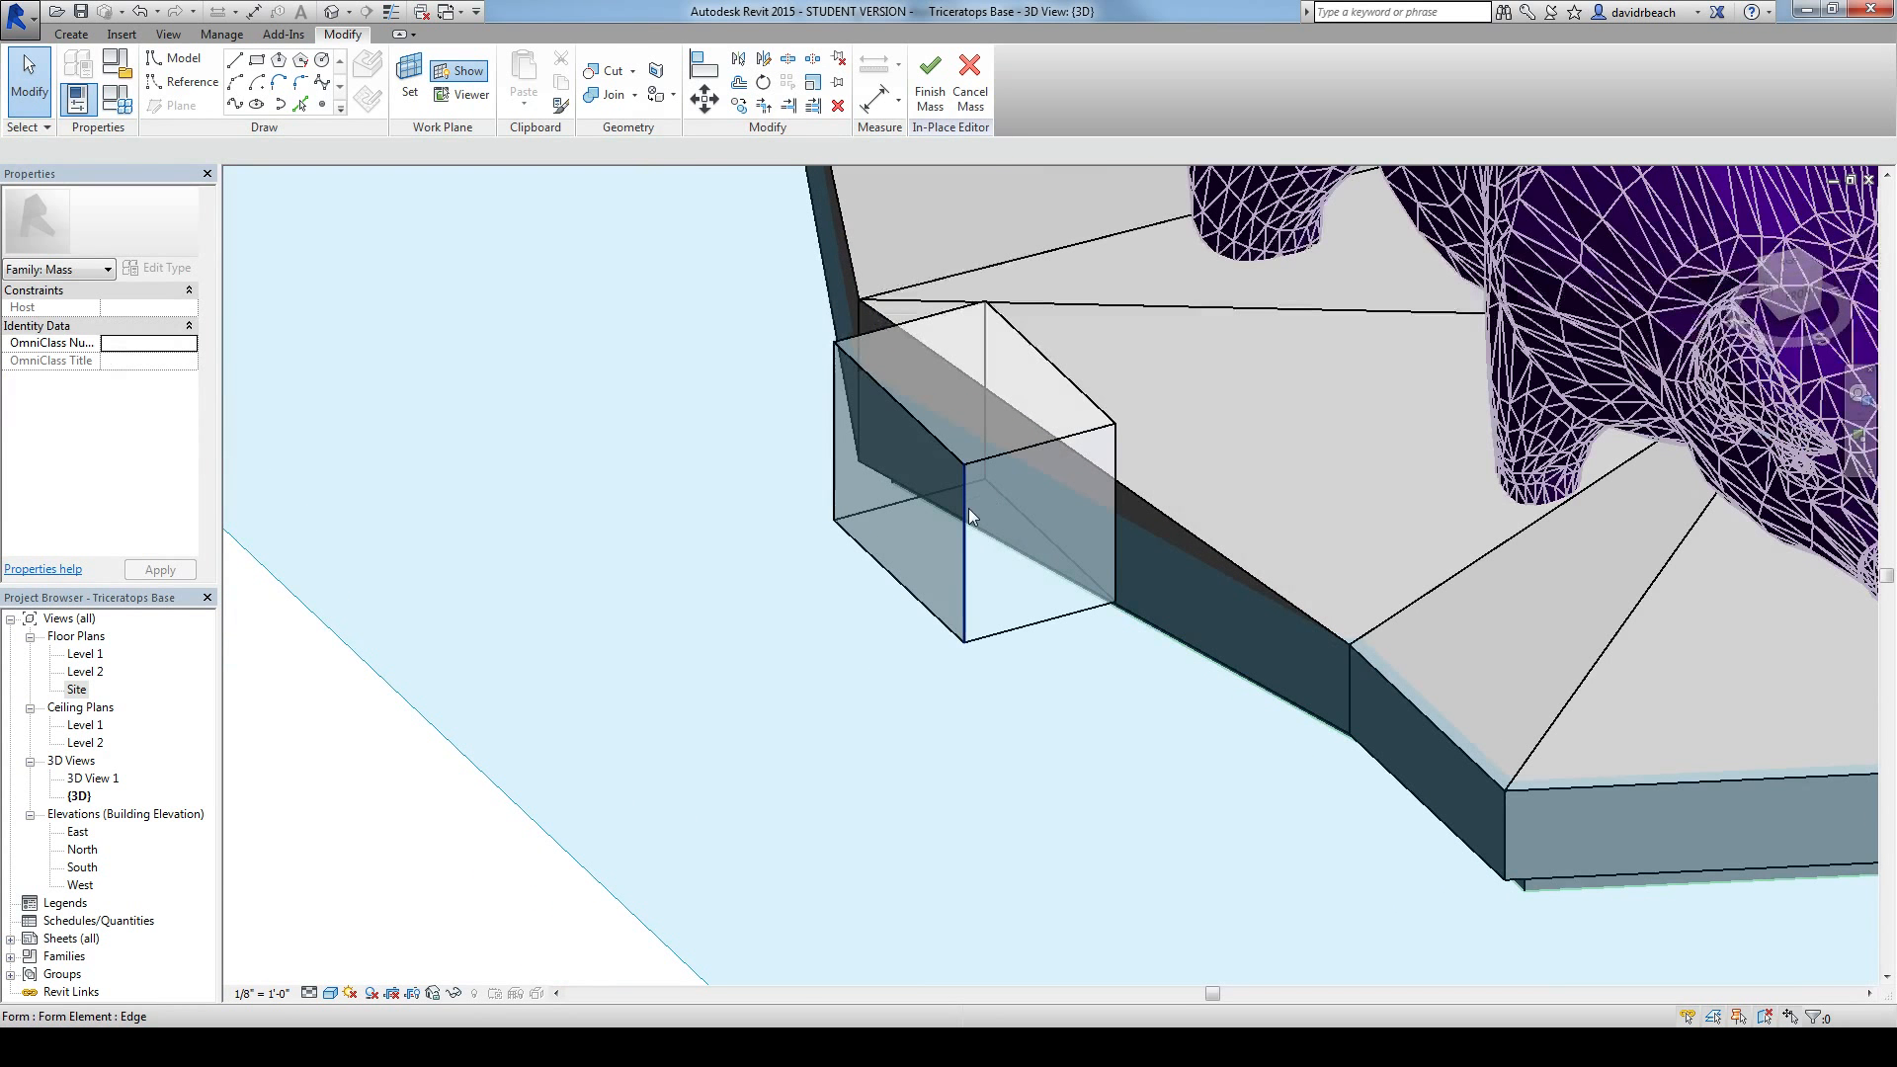
pyautogui.keyDown('shift'); pyautogui.moveTo(779, 471); pyautogui.dragTo(608, 576, button='middle'); pyautogui.keyUp('shift')
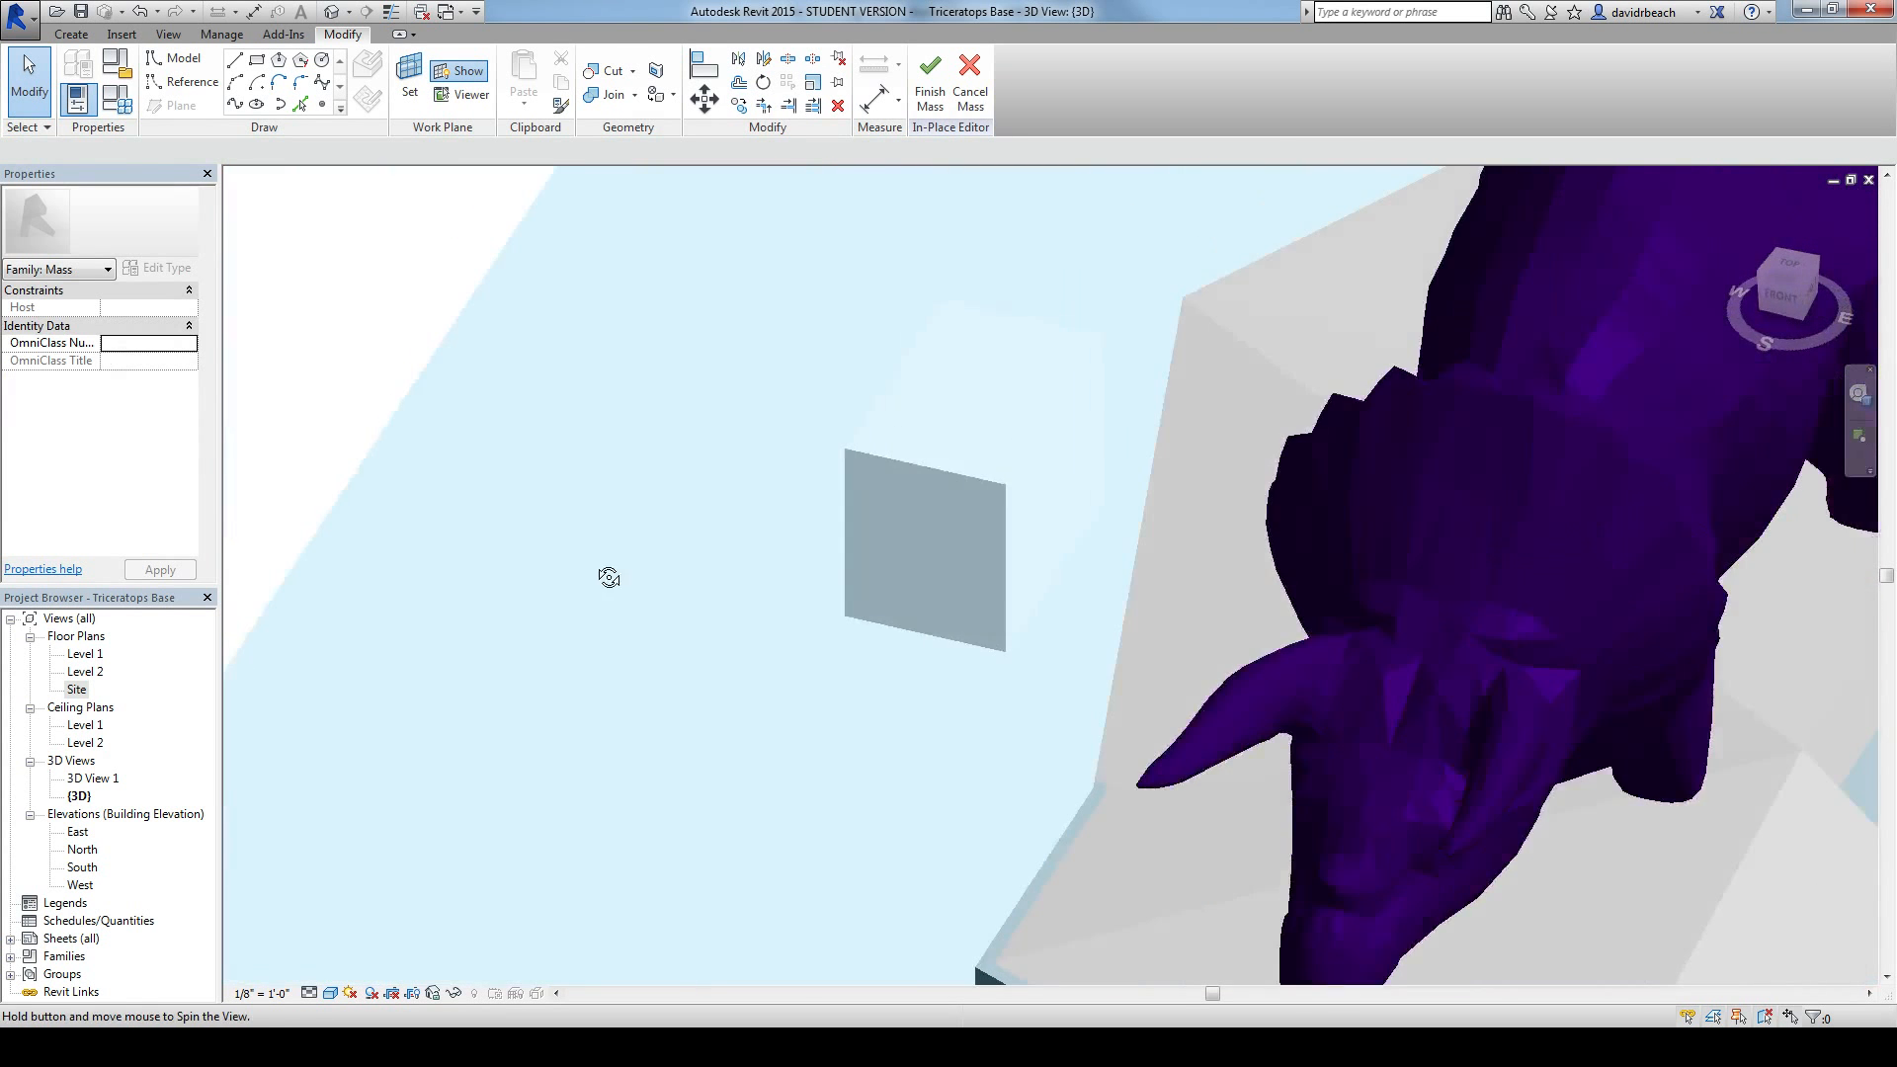
pyautogui.moveTo(1129, 679); pyautogui.dragTo(1129, 679)
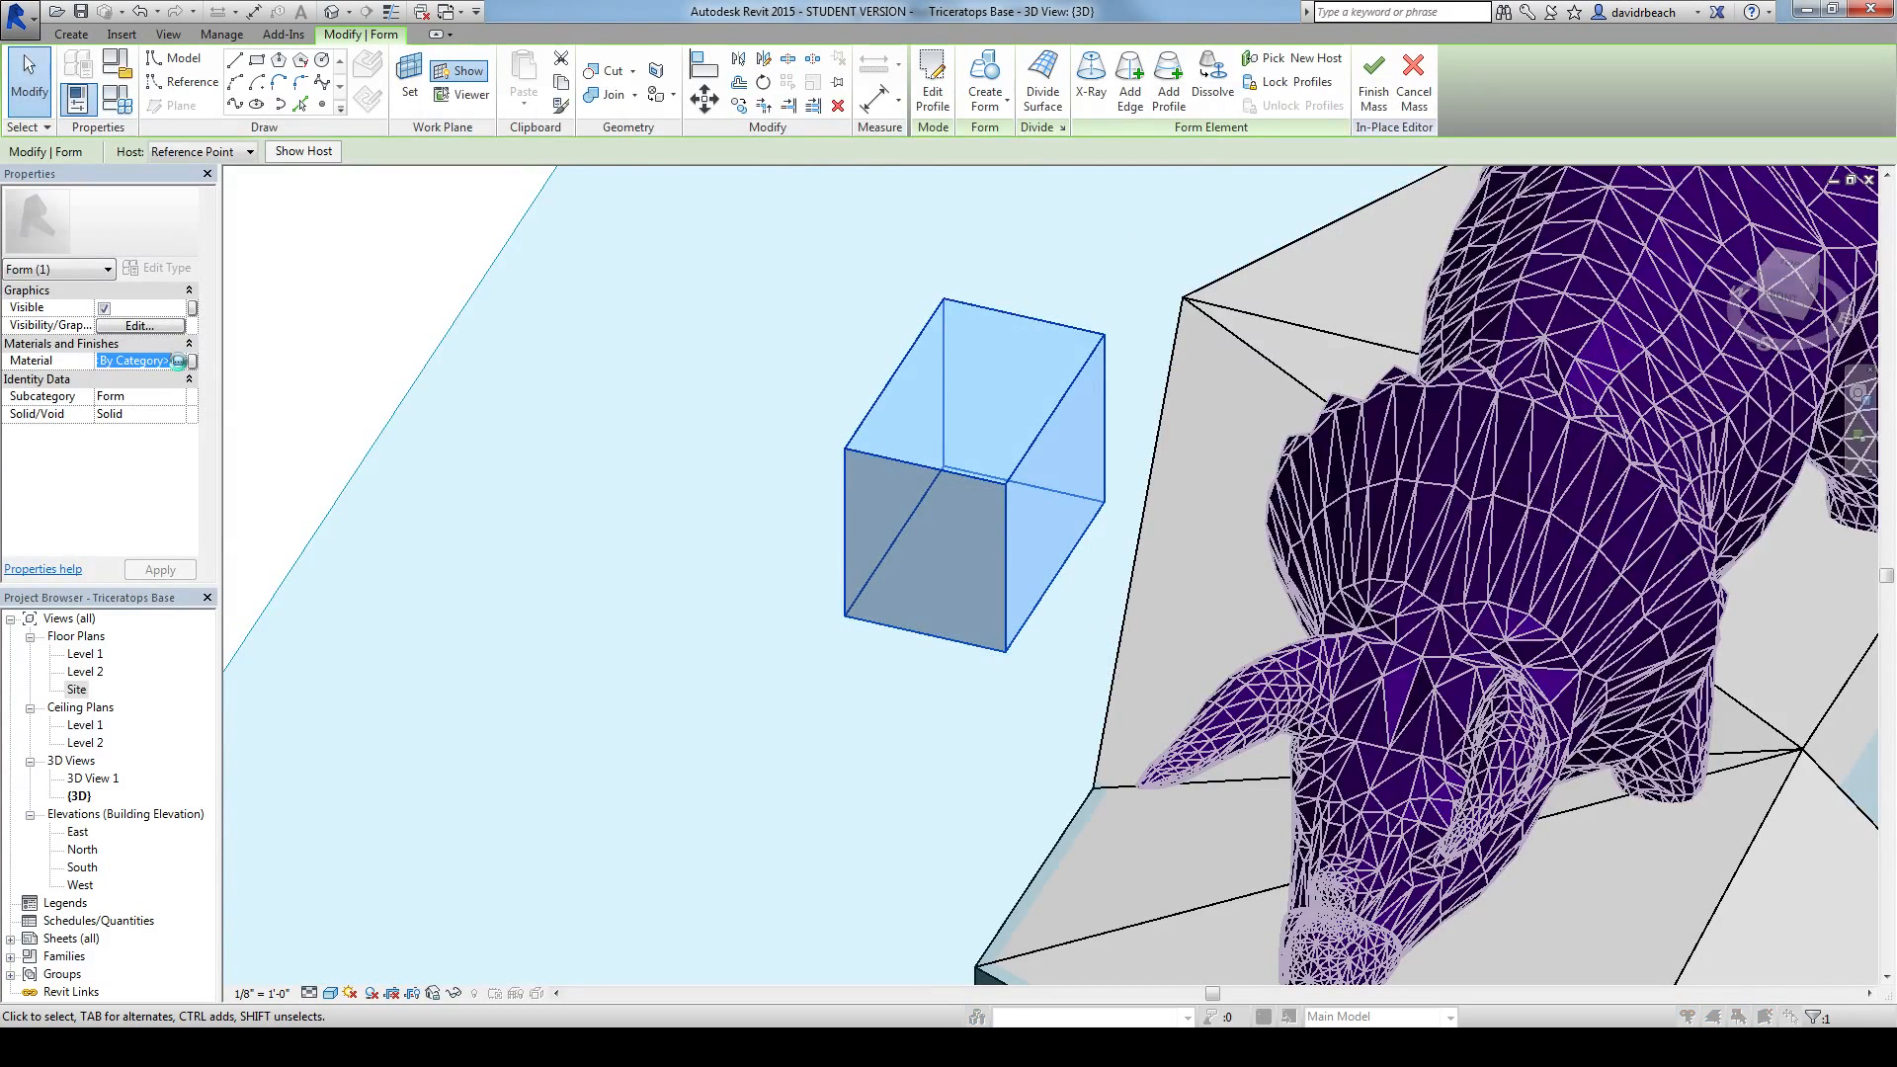
pyautogui.click(178, 361)
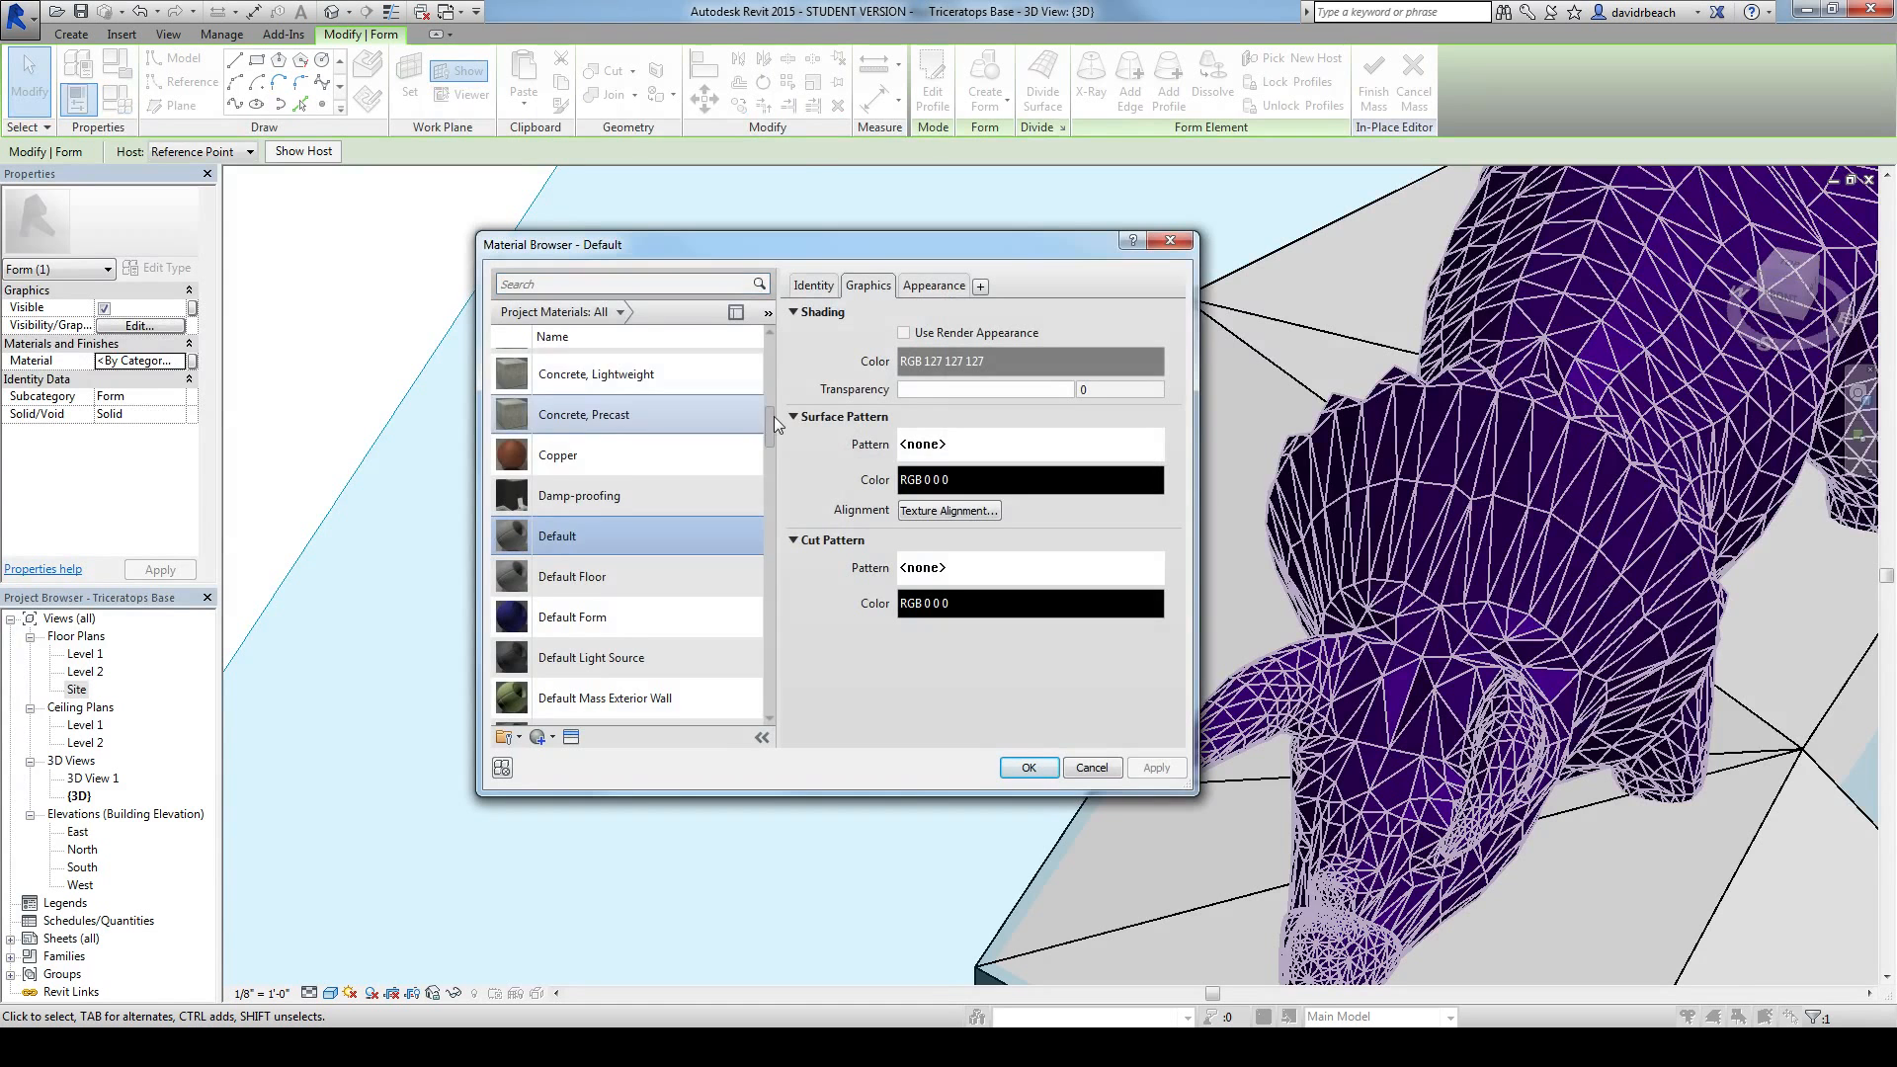
pyautogui.moveTo(774, 417); pyautogui.dragTo(773, 431)
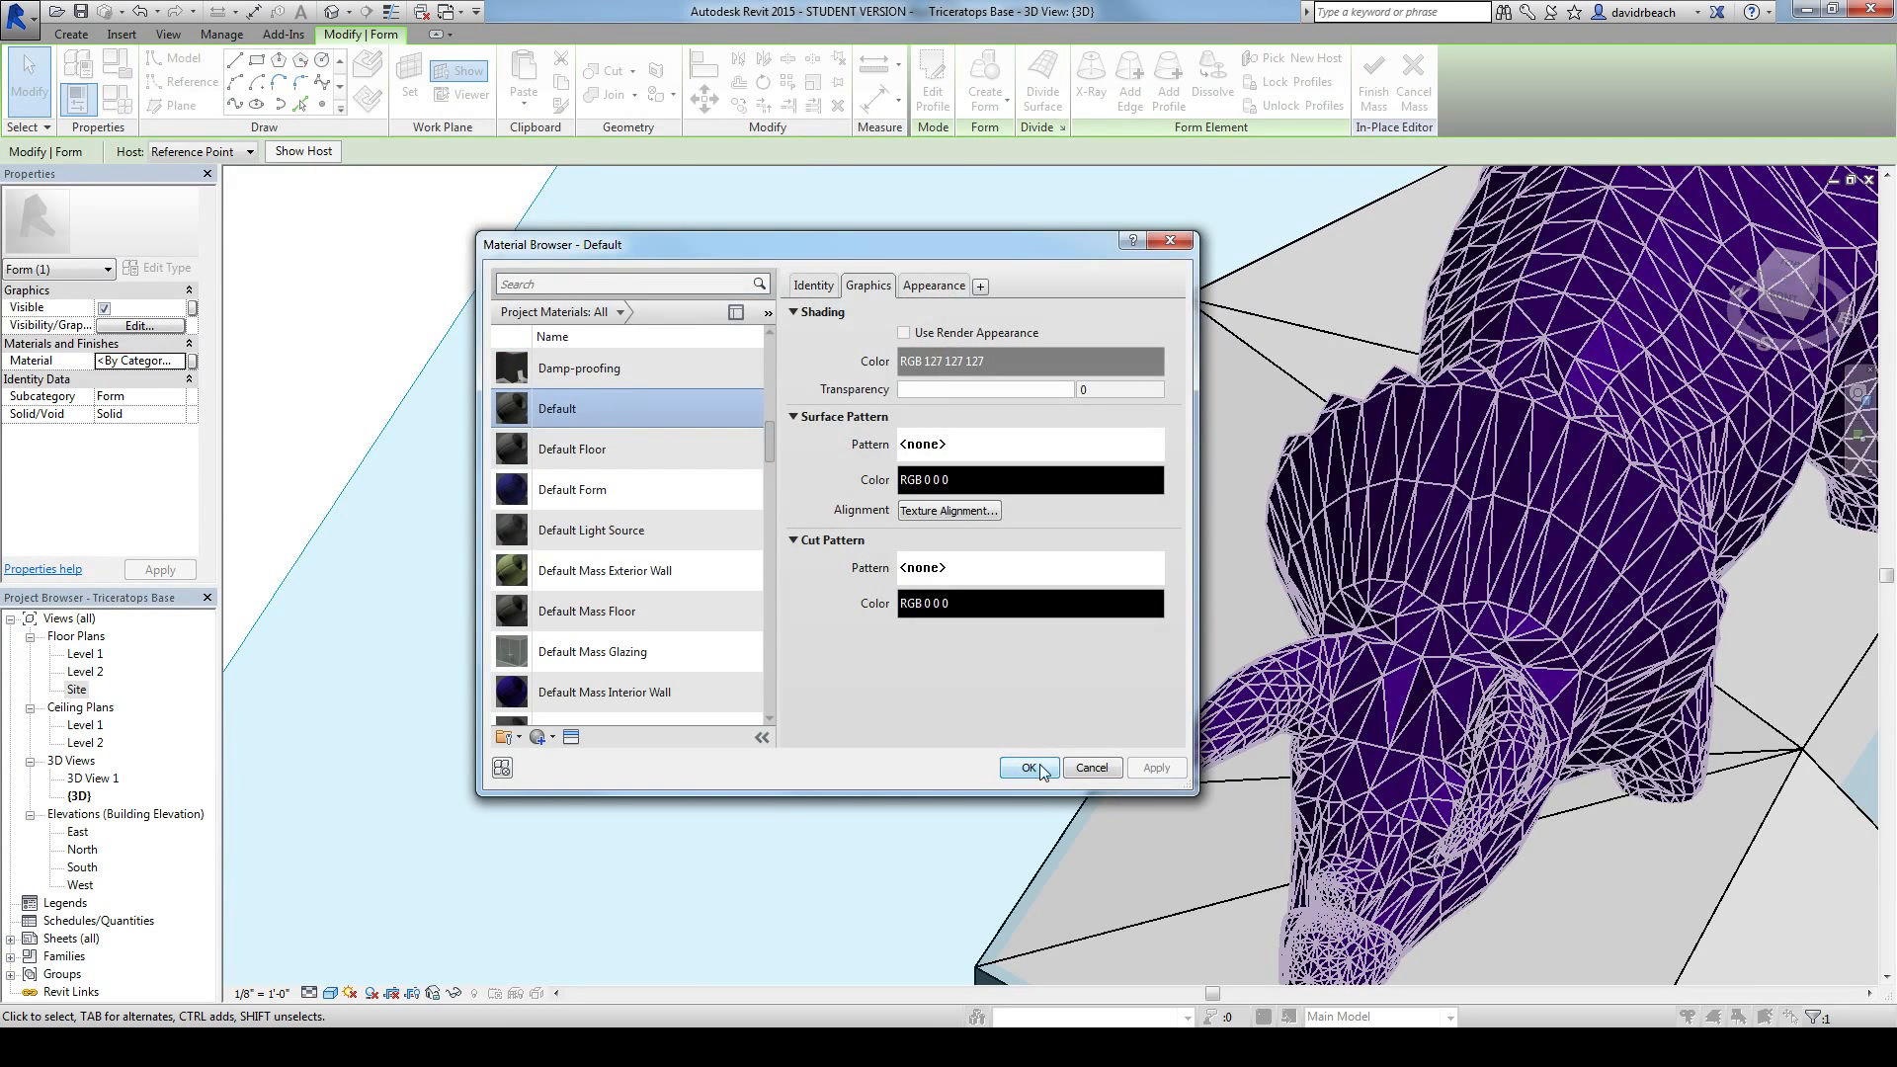
pyautogui.click(1042, 771)
pyautogui.keyDown('shift'); pyautogui.moveTo(750, 665); pyautogui.dragTo(440, 858, button='middle'); pyautogui.keyUp('shift')
pyautogui.click(440, 857)
pyautogui.scroll(-1, 566, 769)
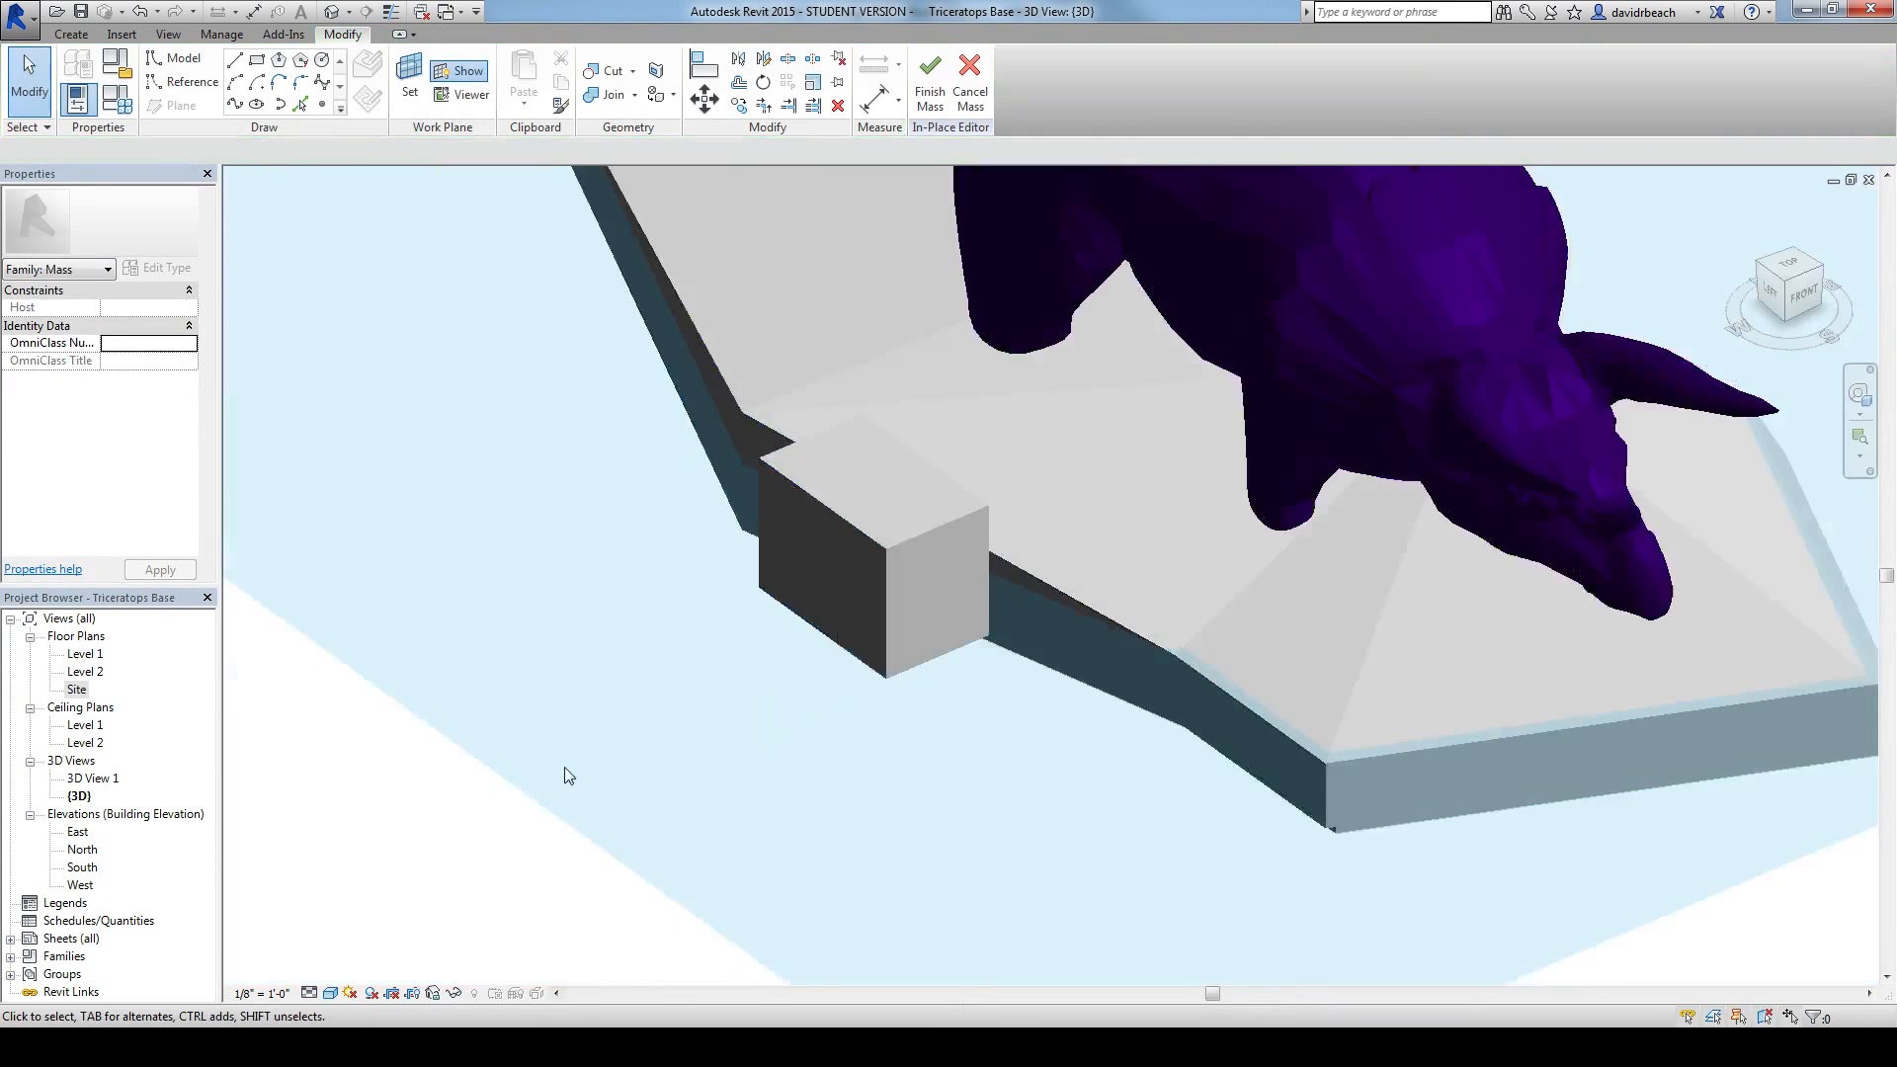
# Step: Select the whole box and, in a straight front view, move it 2' horizontally toward the base
pyautogui.keyDown('shift'); pyautogui.moveTo(565, 767); pyautogui.dragTo(600, 800, button='middle'); pyautogui.keyUp('shift')
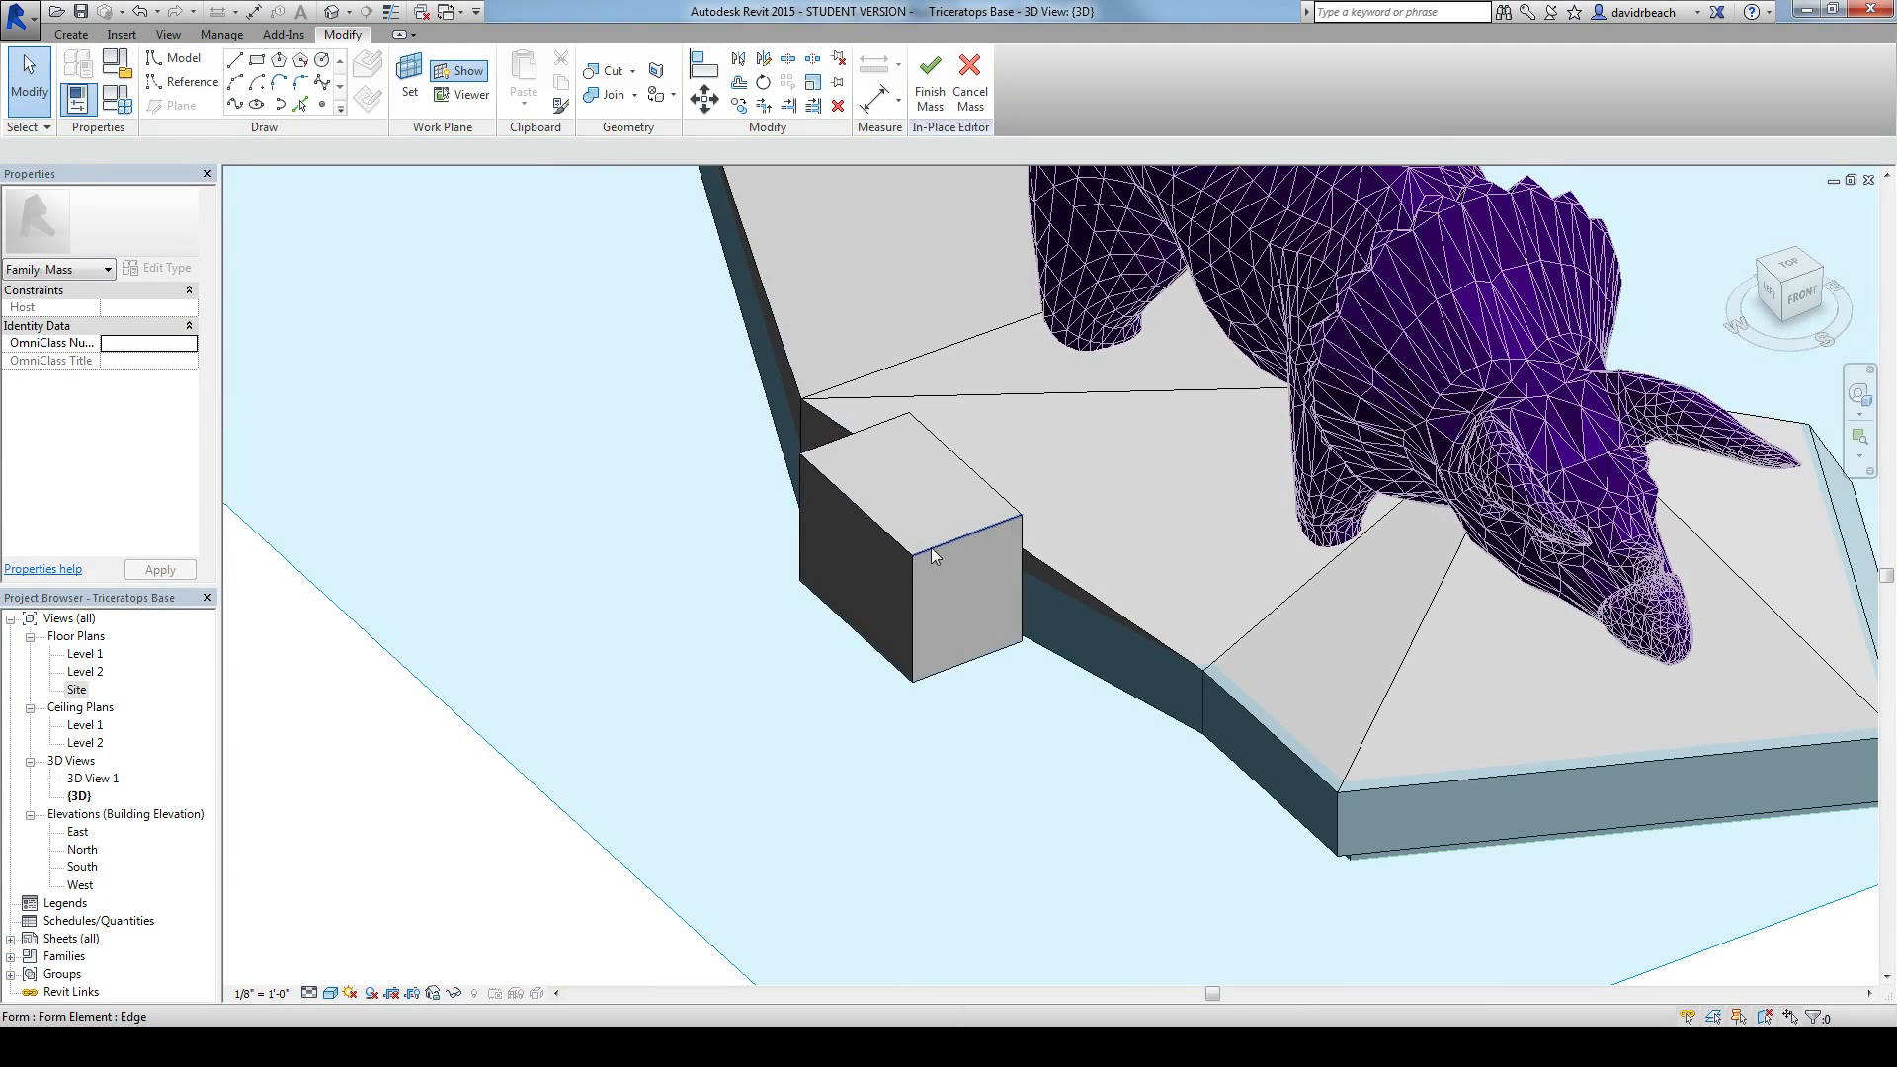
pyautogui.keyDown('shift'); pyautogui.moveTo(756, 511); pyautogui.dragTo(804, 349, button='middle'); pyautogui.keyUp('shift')
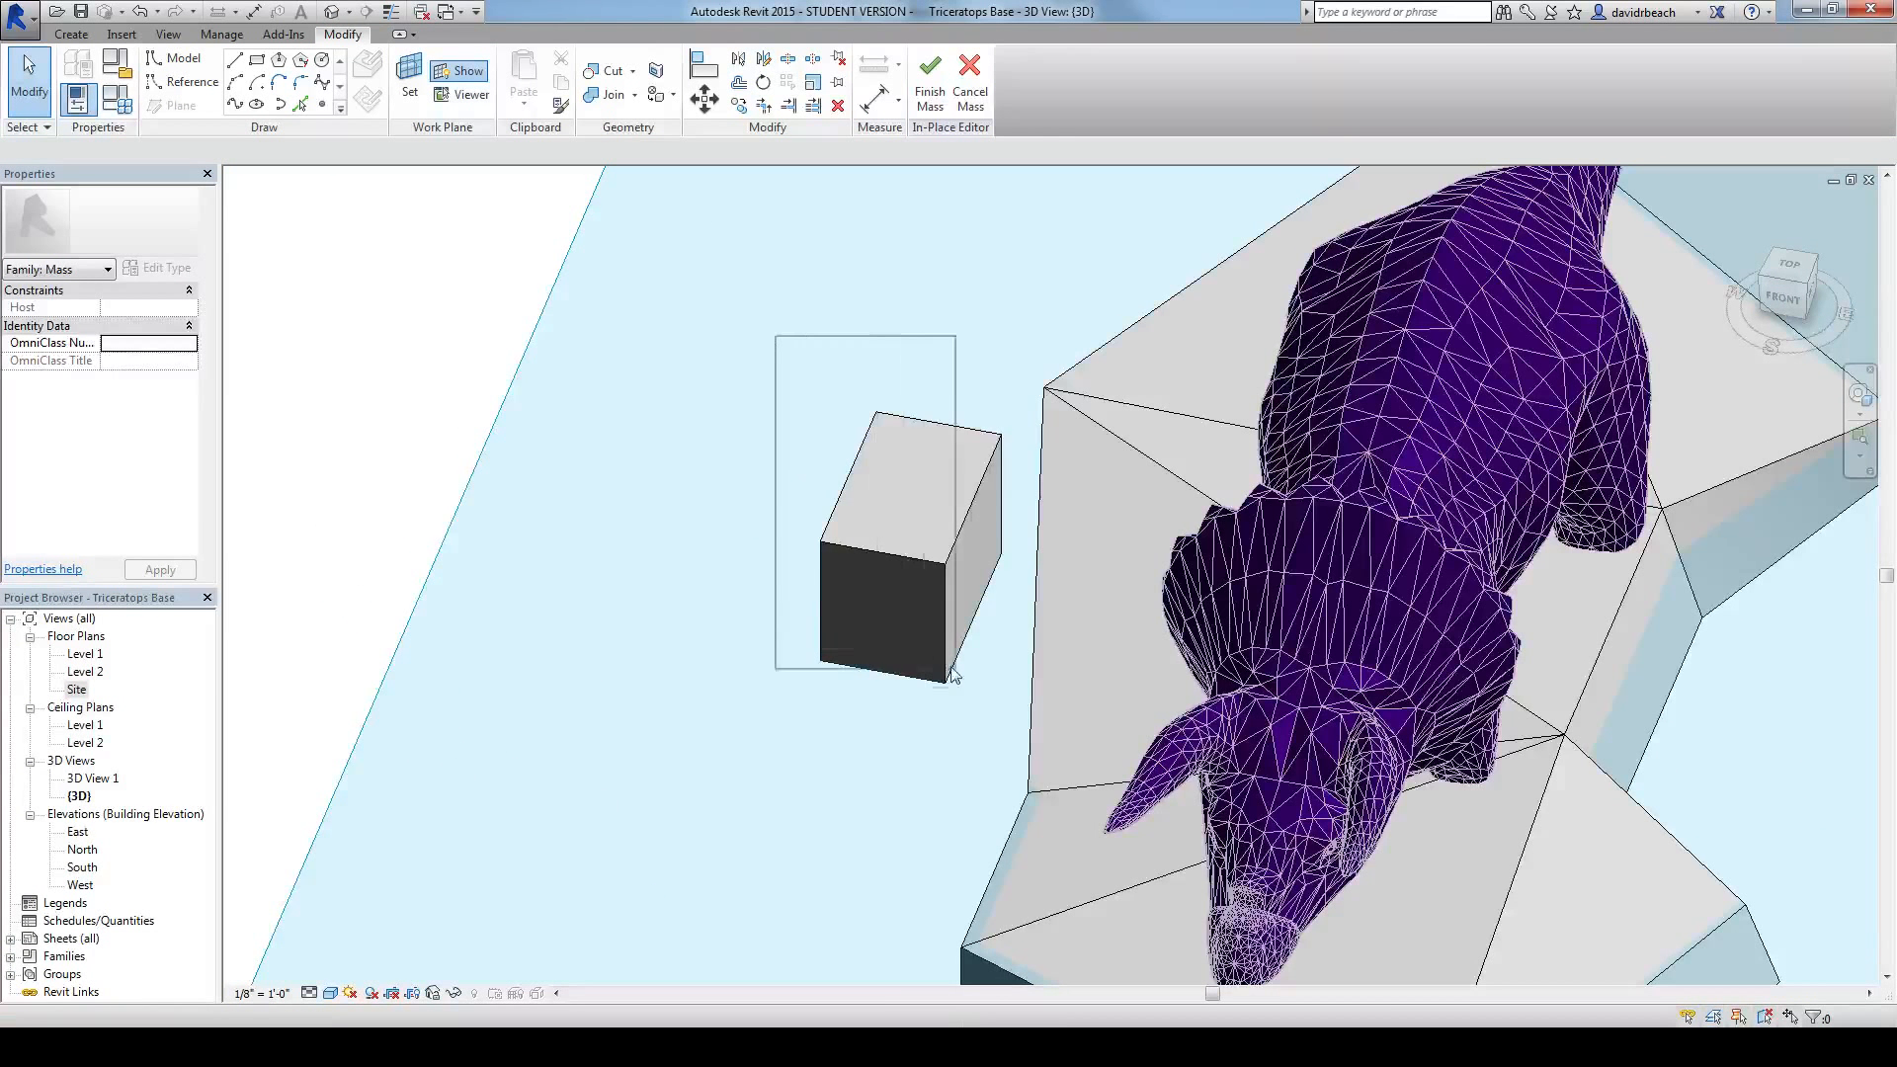
pyautogui.moveTo(1021, 718); pyautogui.dragTo(1024, 723)
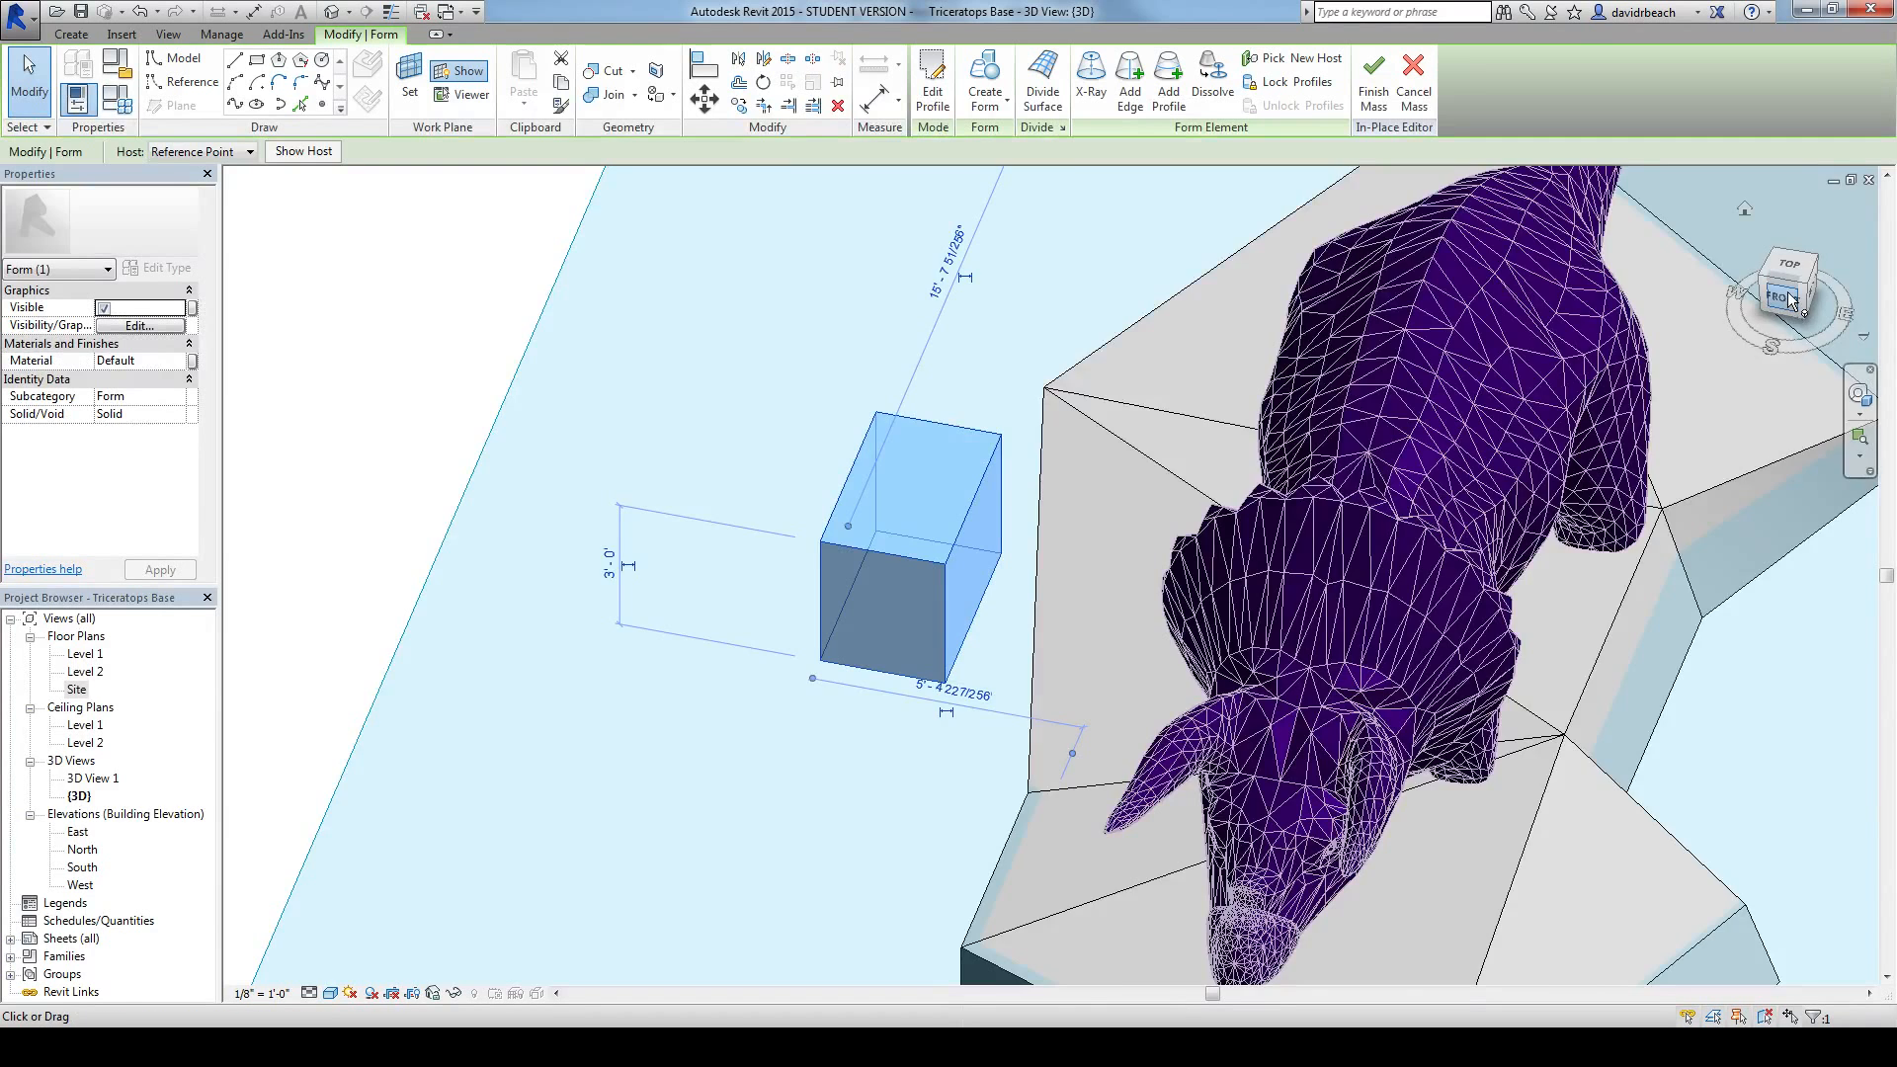
pyautogui.click(1788, 297)
pyautogui.moveTo(1405, 536); pyautogui.dragTo(1326, 539, button='middle')
pyautogui.click(703, 100)
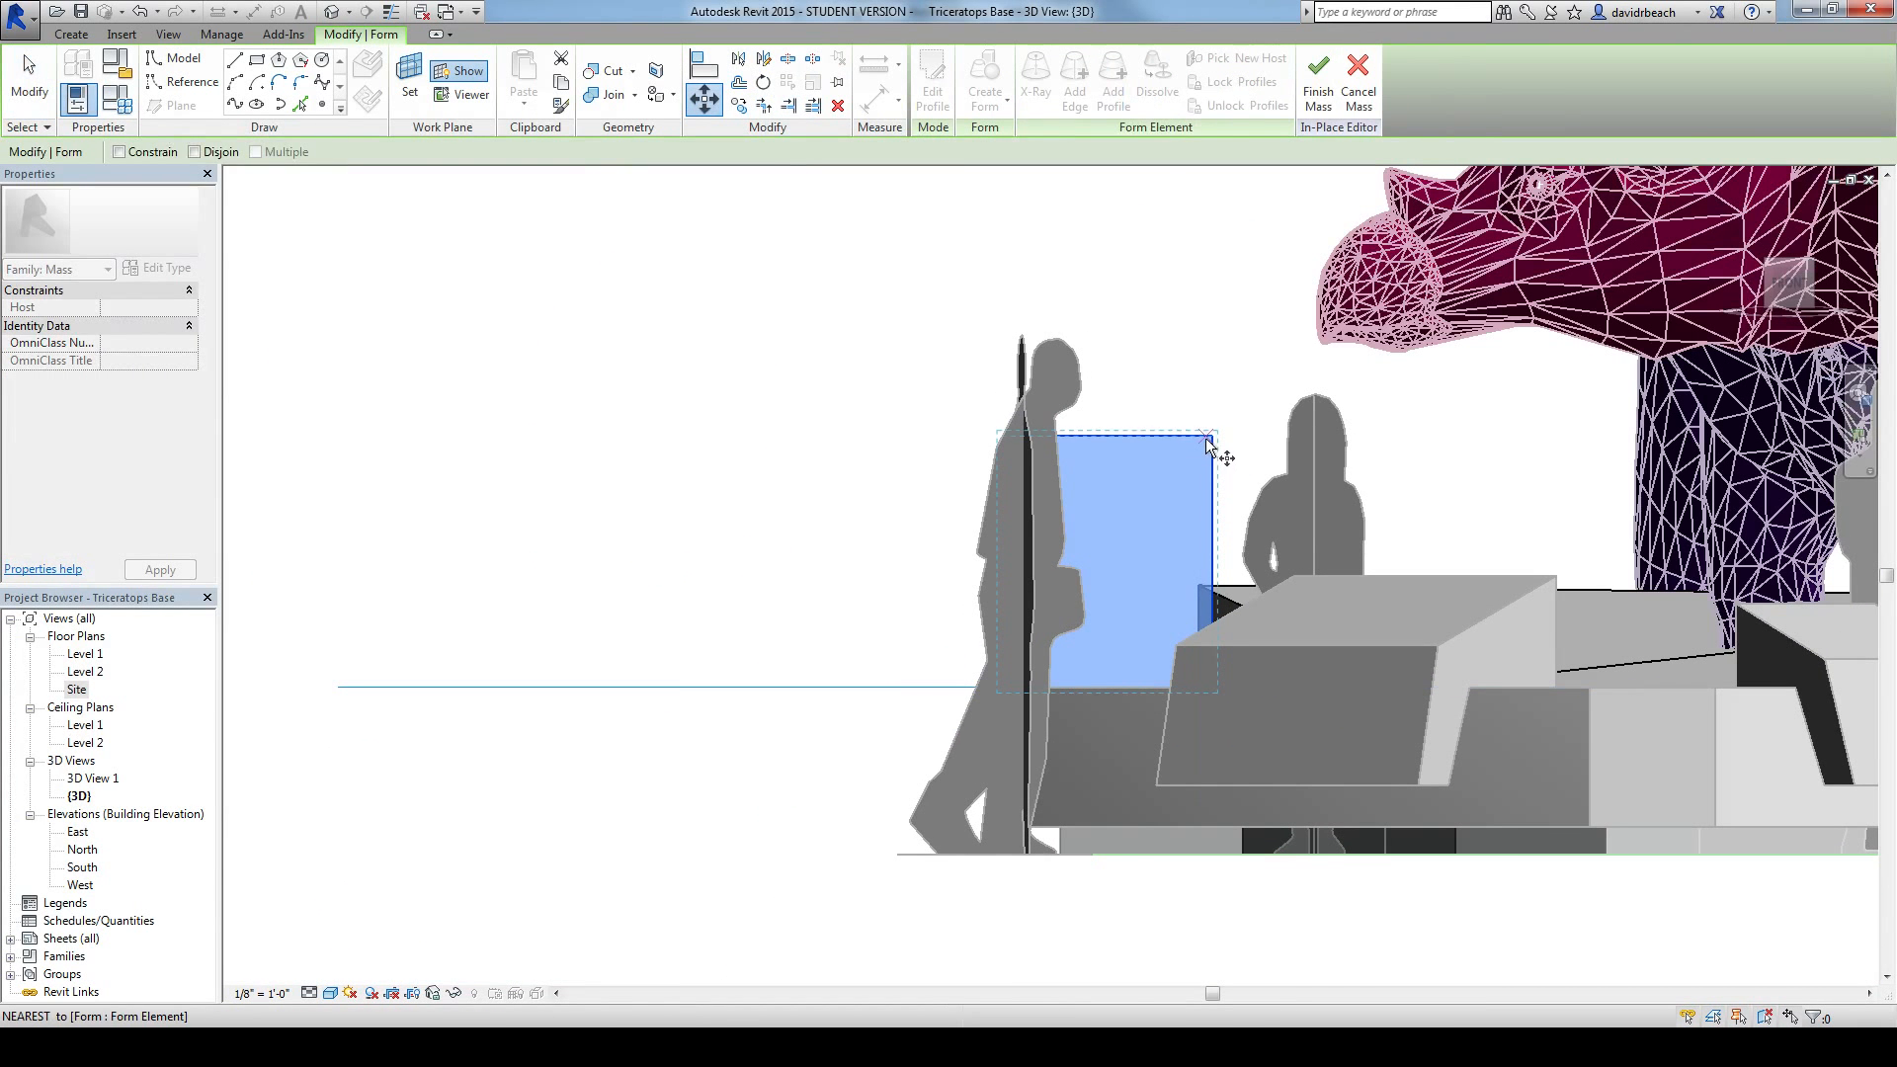
pyautogui.click(1211, 435)
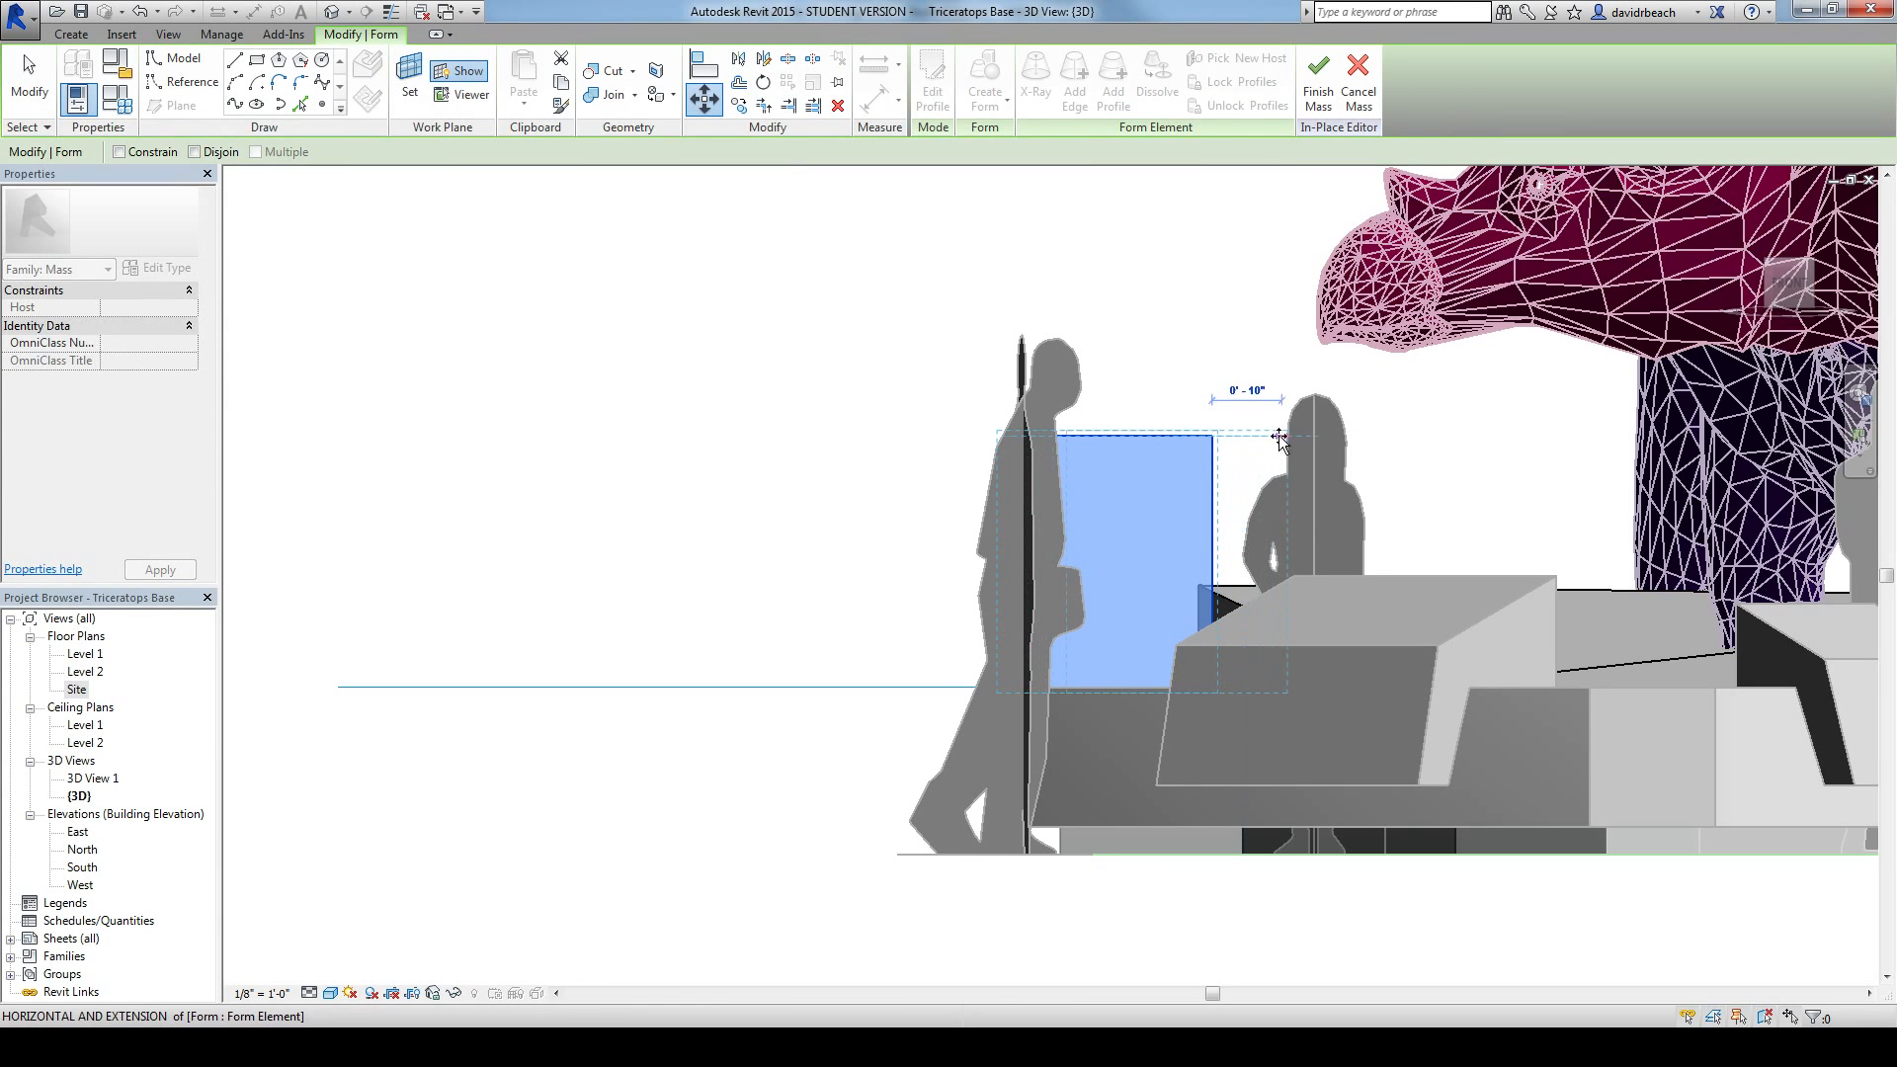
pyautogui.click(1378, 439)
pyautogui.keyDown('shift'); pyautogui.moveTo(1100, 347); pyautogui.dragTo(1729, 609, button='middle'); pyautogui.keyUp('shift')
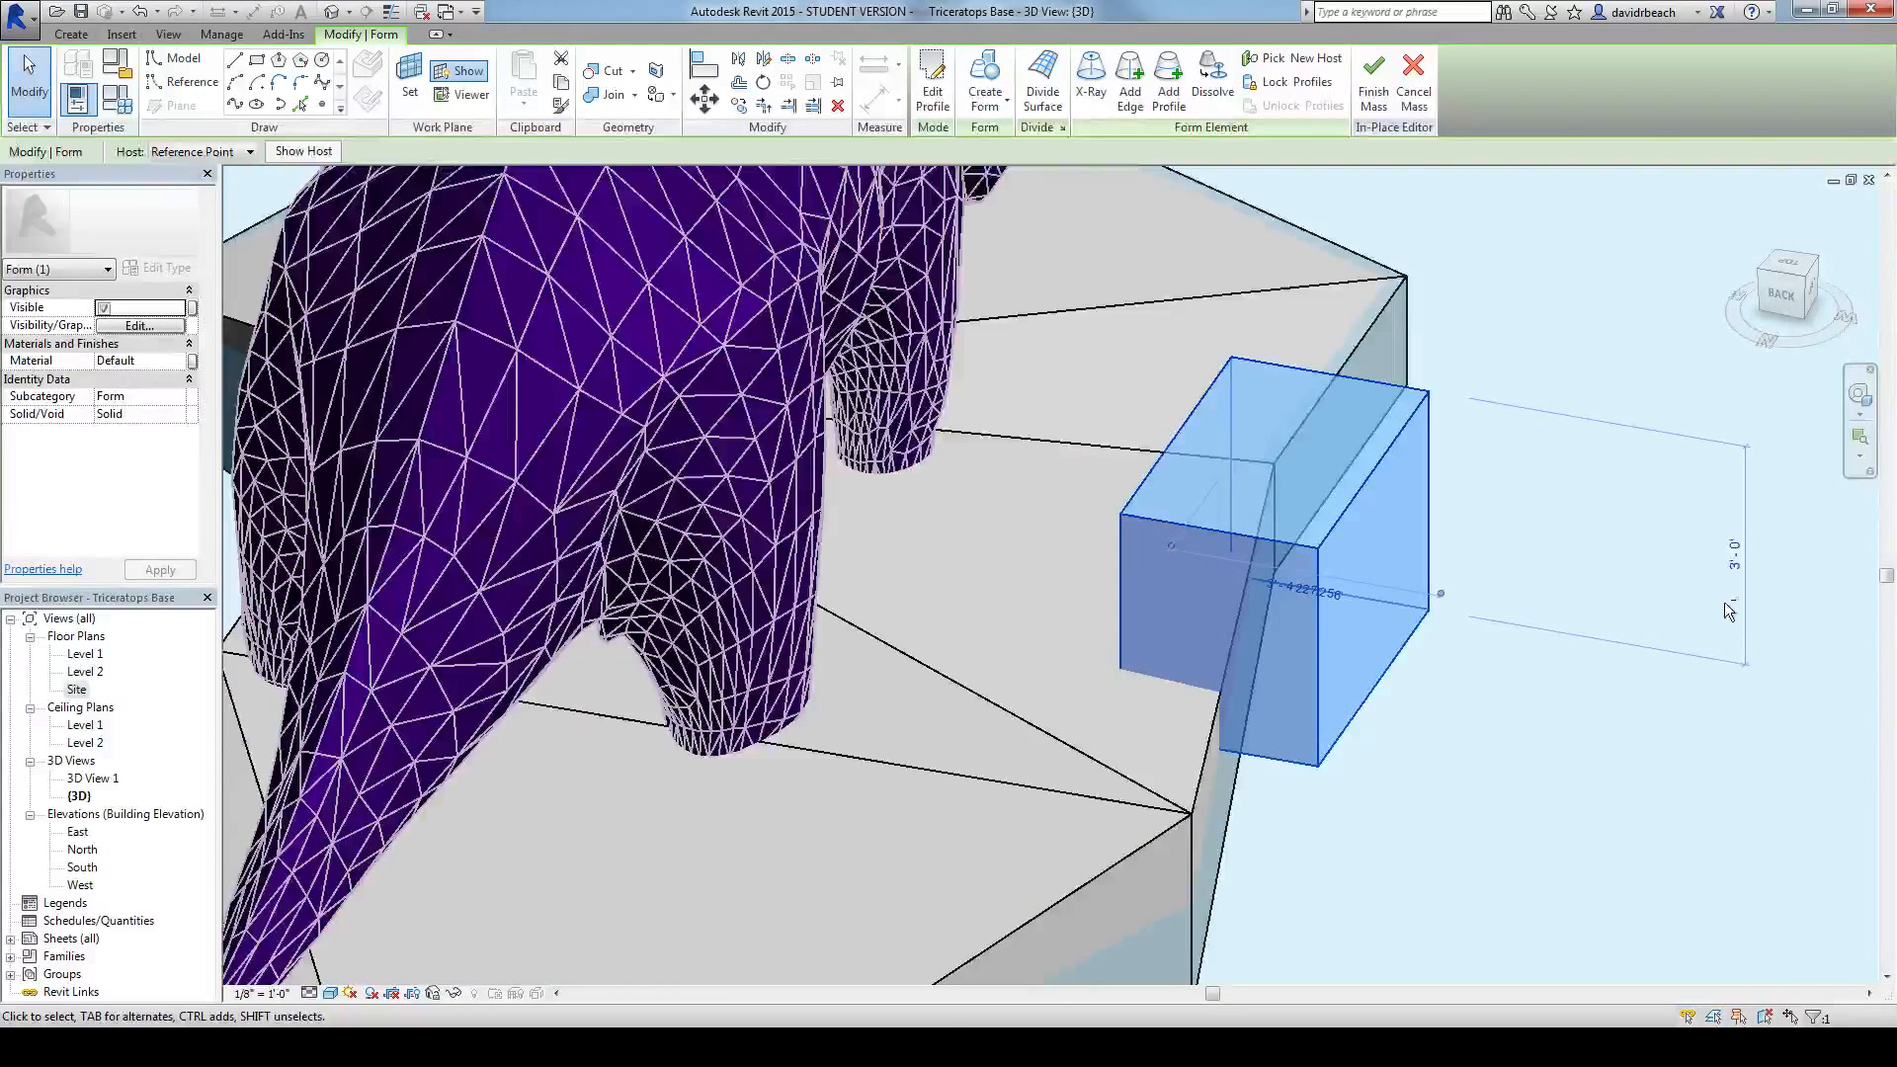
pyautogui.click(1783, 300)
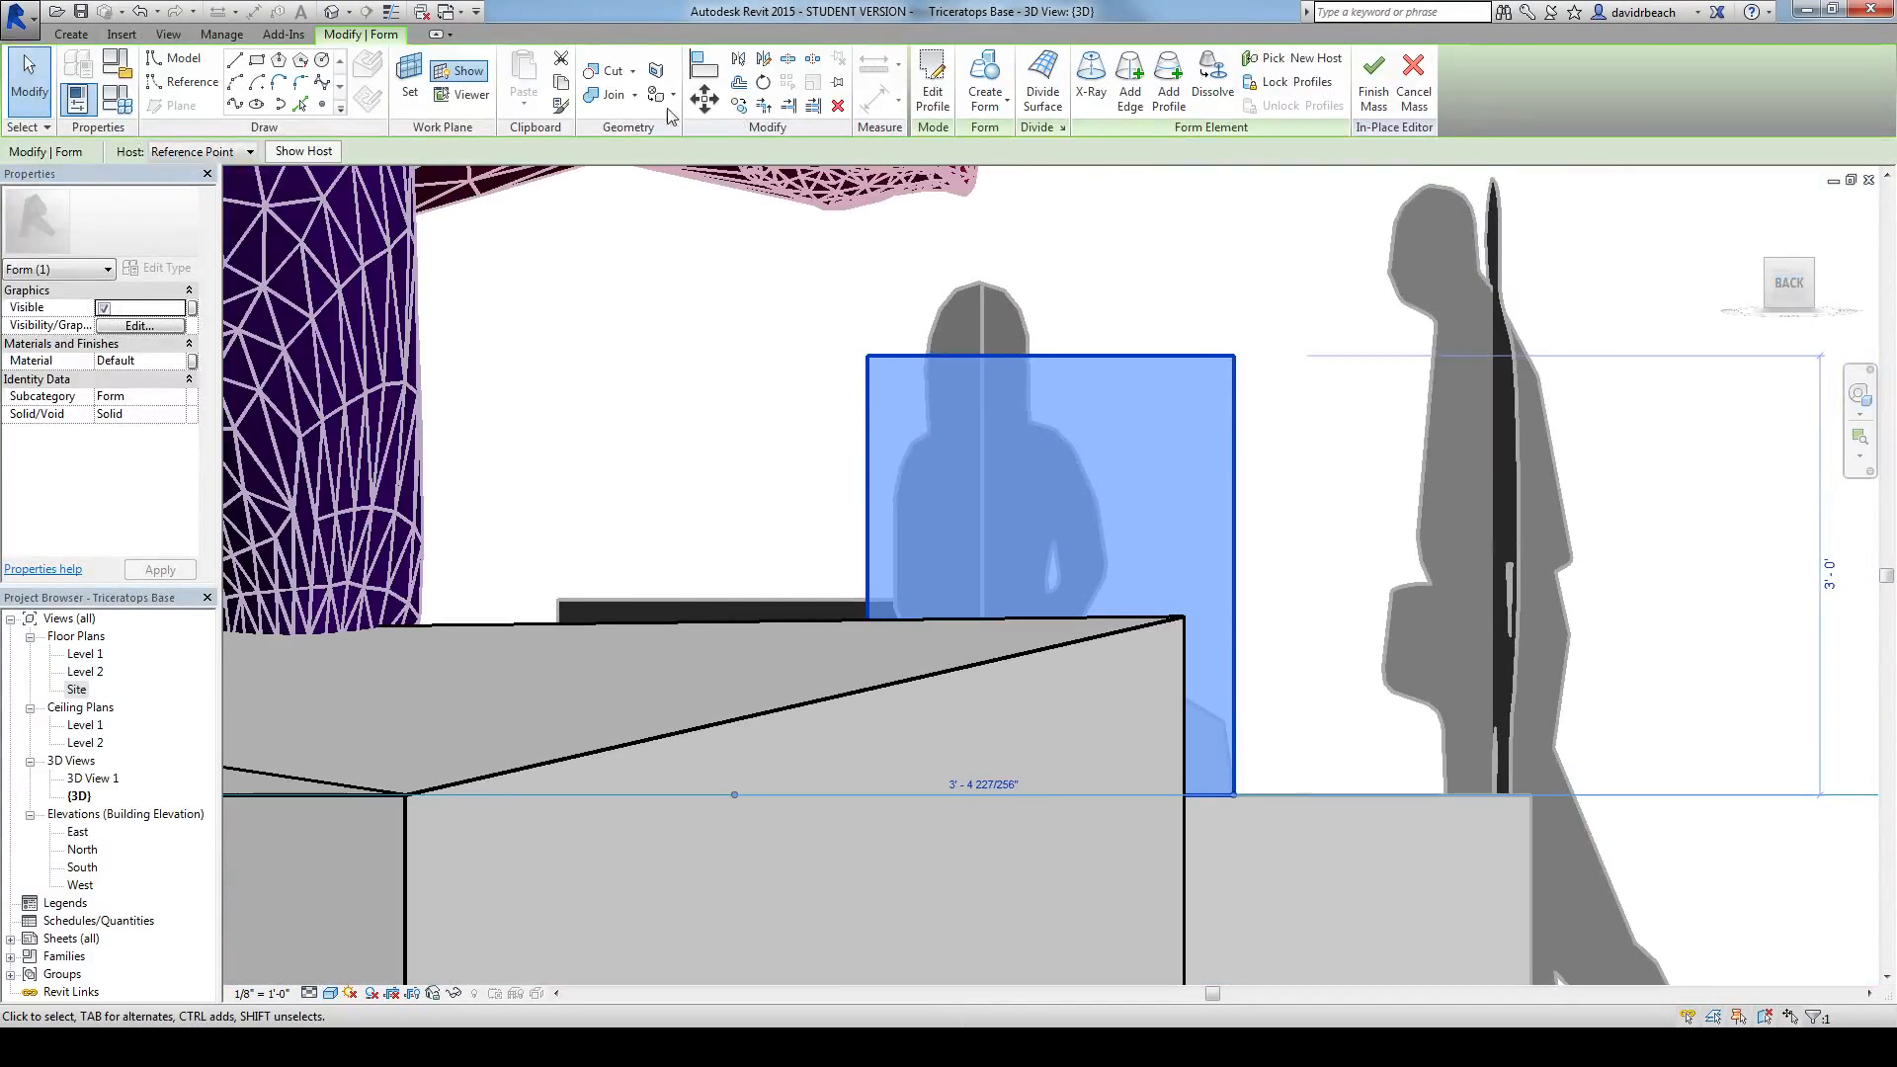
pyautogui.click(712, 102)
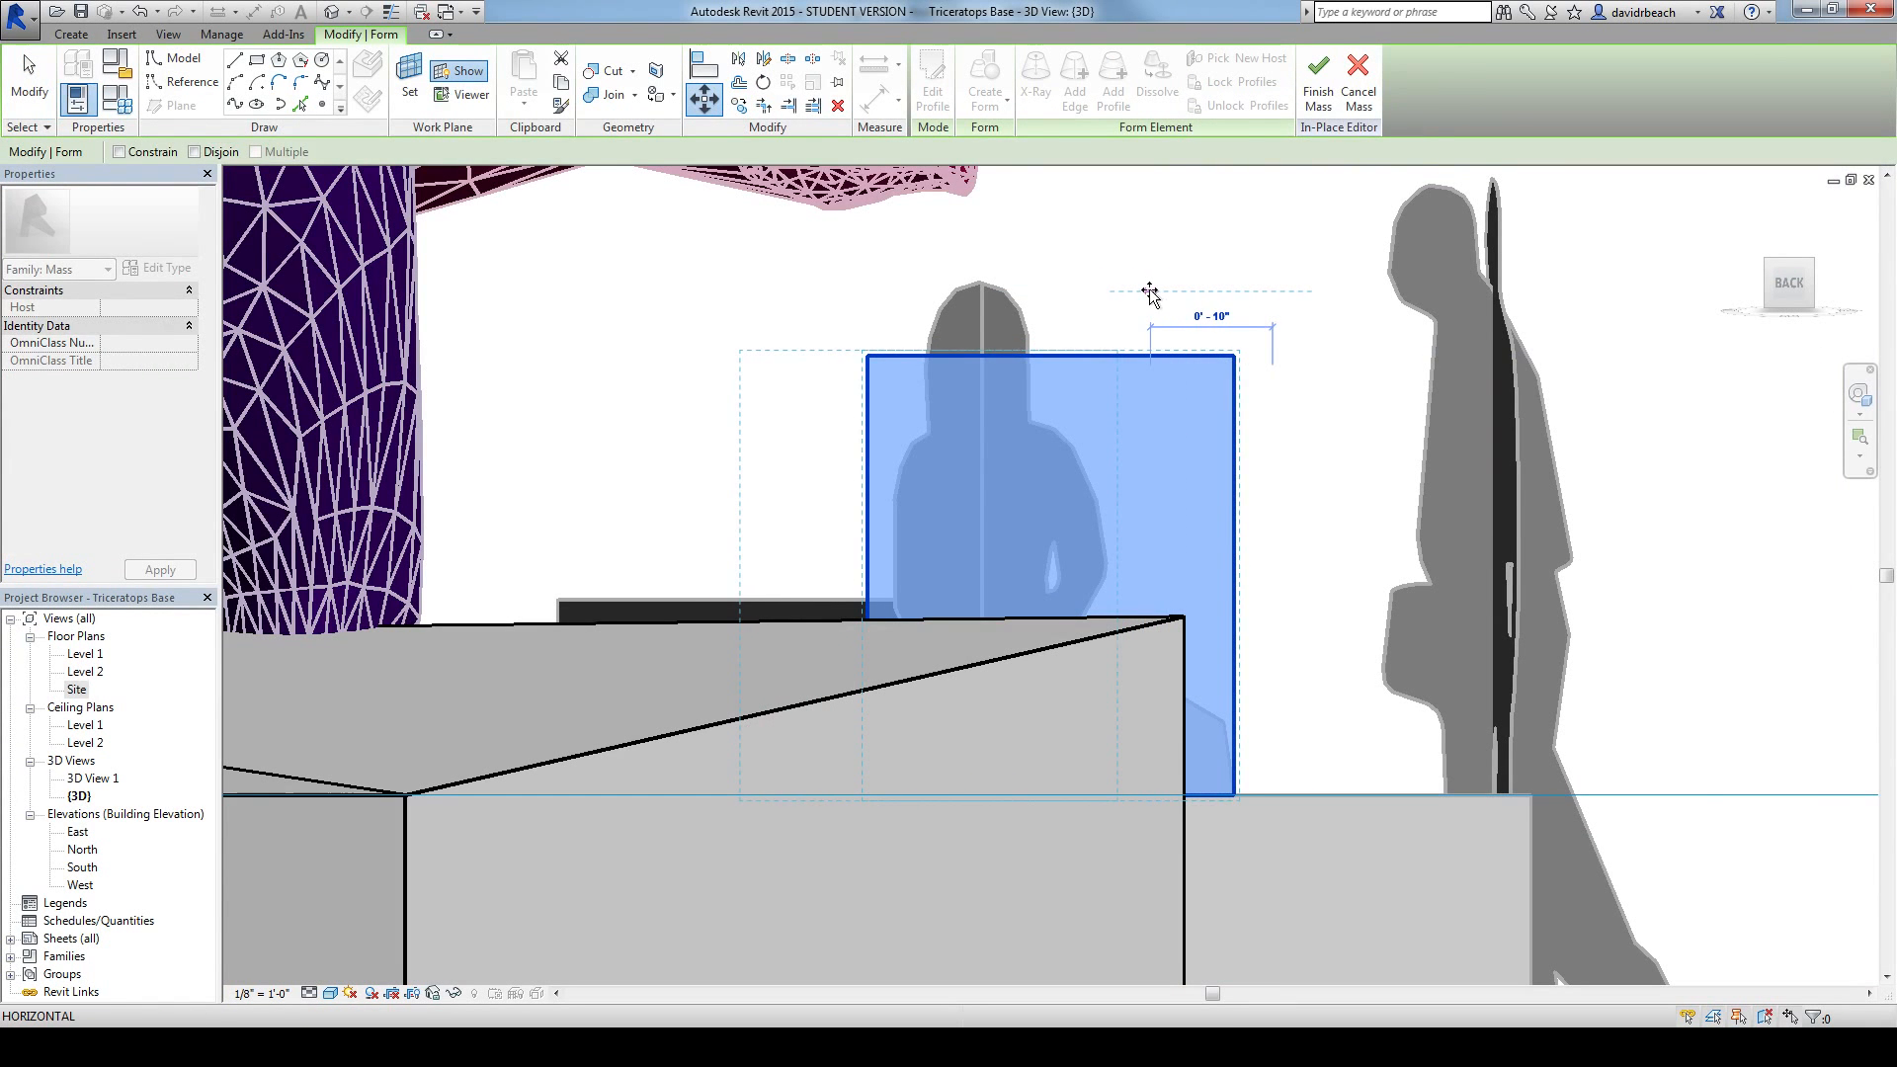
pyautogui.press('Escape')
# Step: In a straight left view, move the box vertically down until its bottom aligns with the underside of the base's upper tier
pyautogui.click(1826, 283)
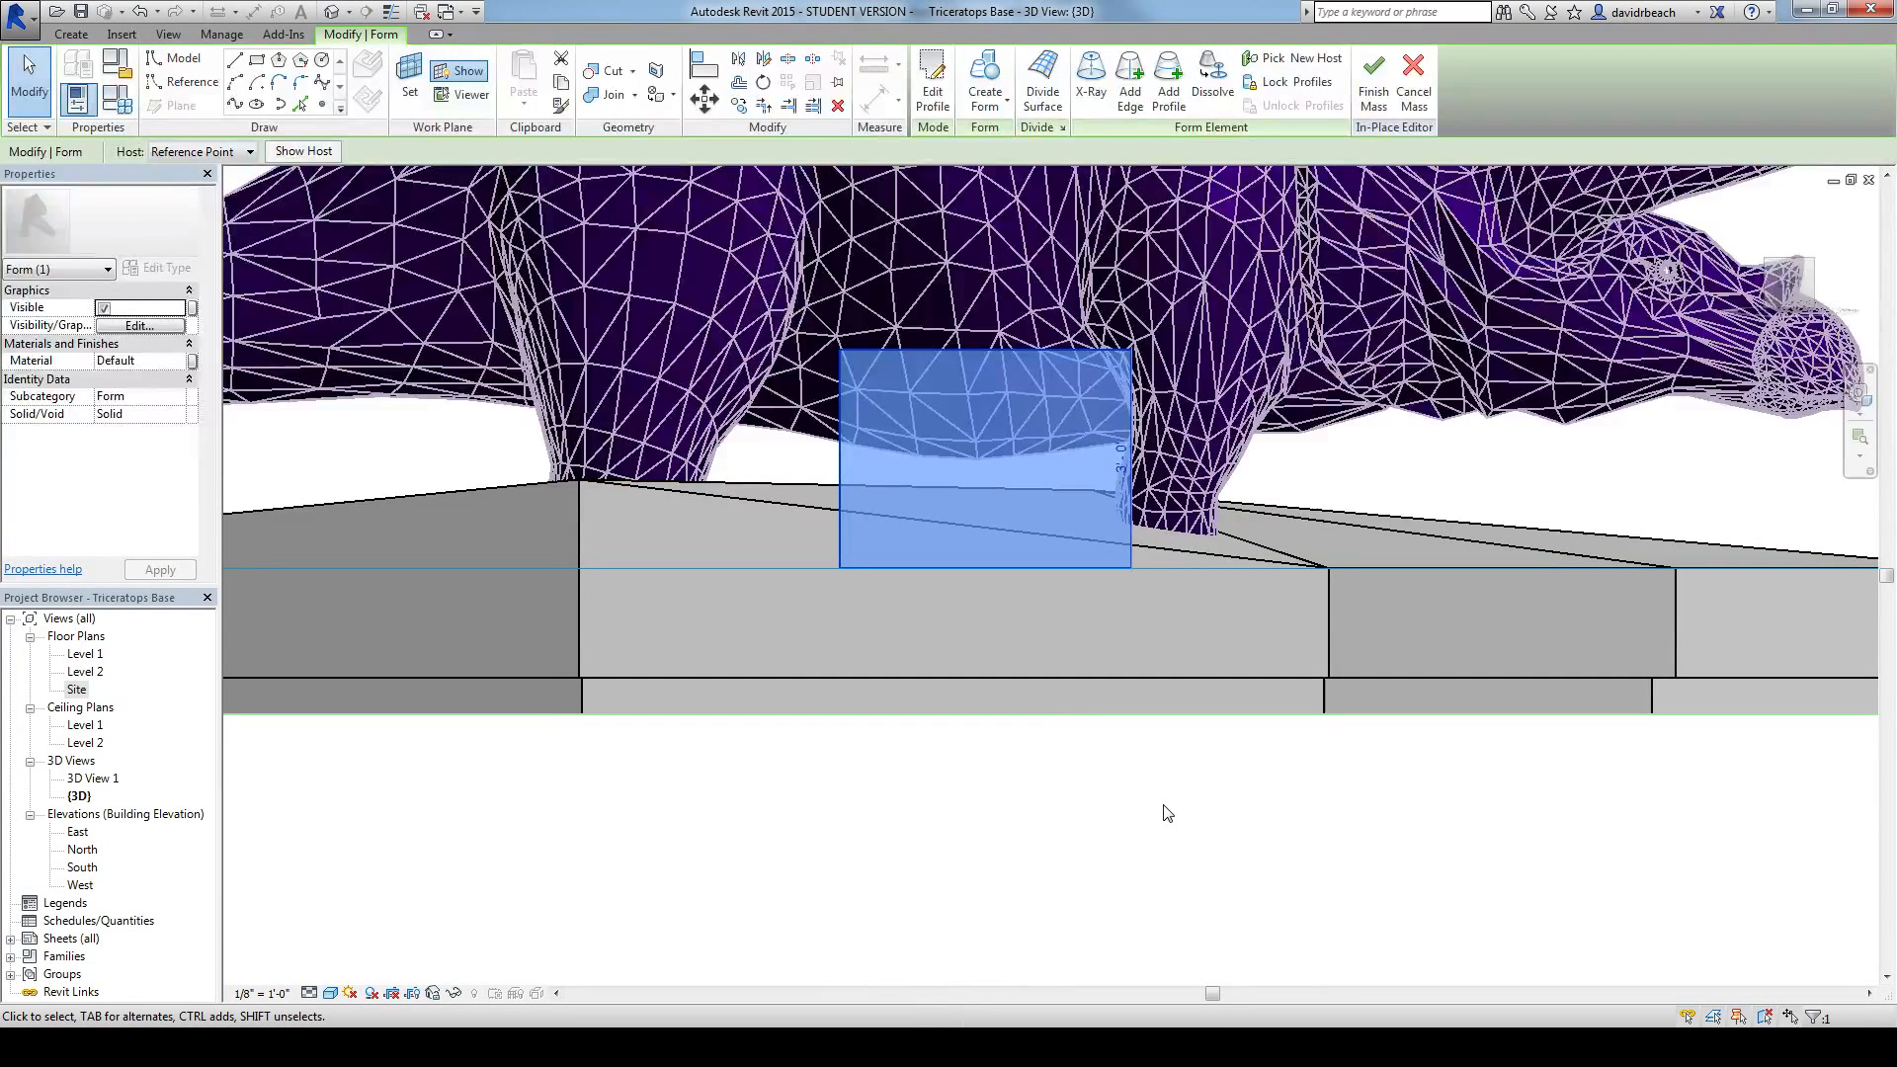
pyautogui.click(703, 103)
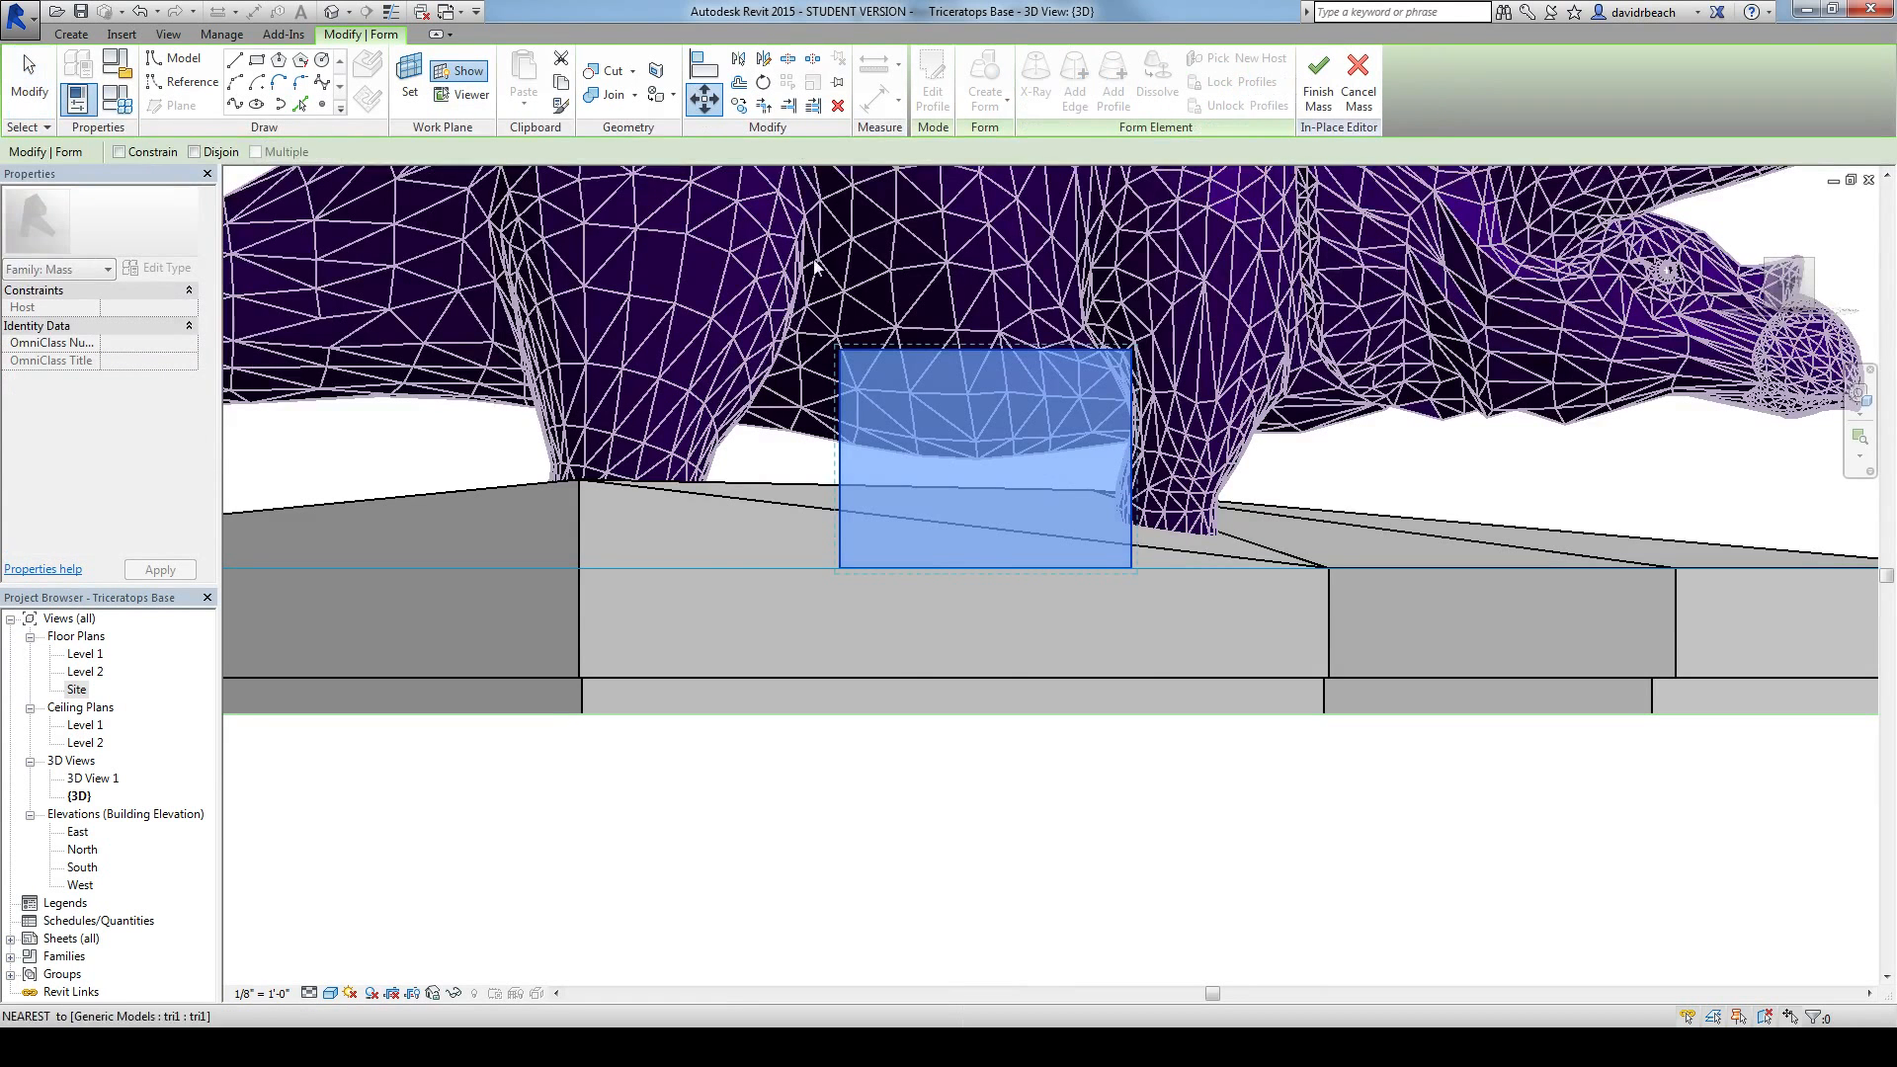
pyautogui.click(978, 568)
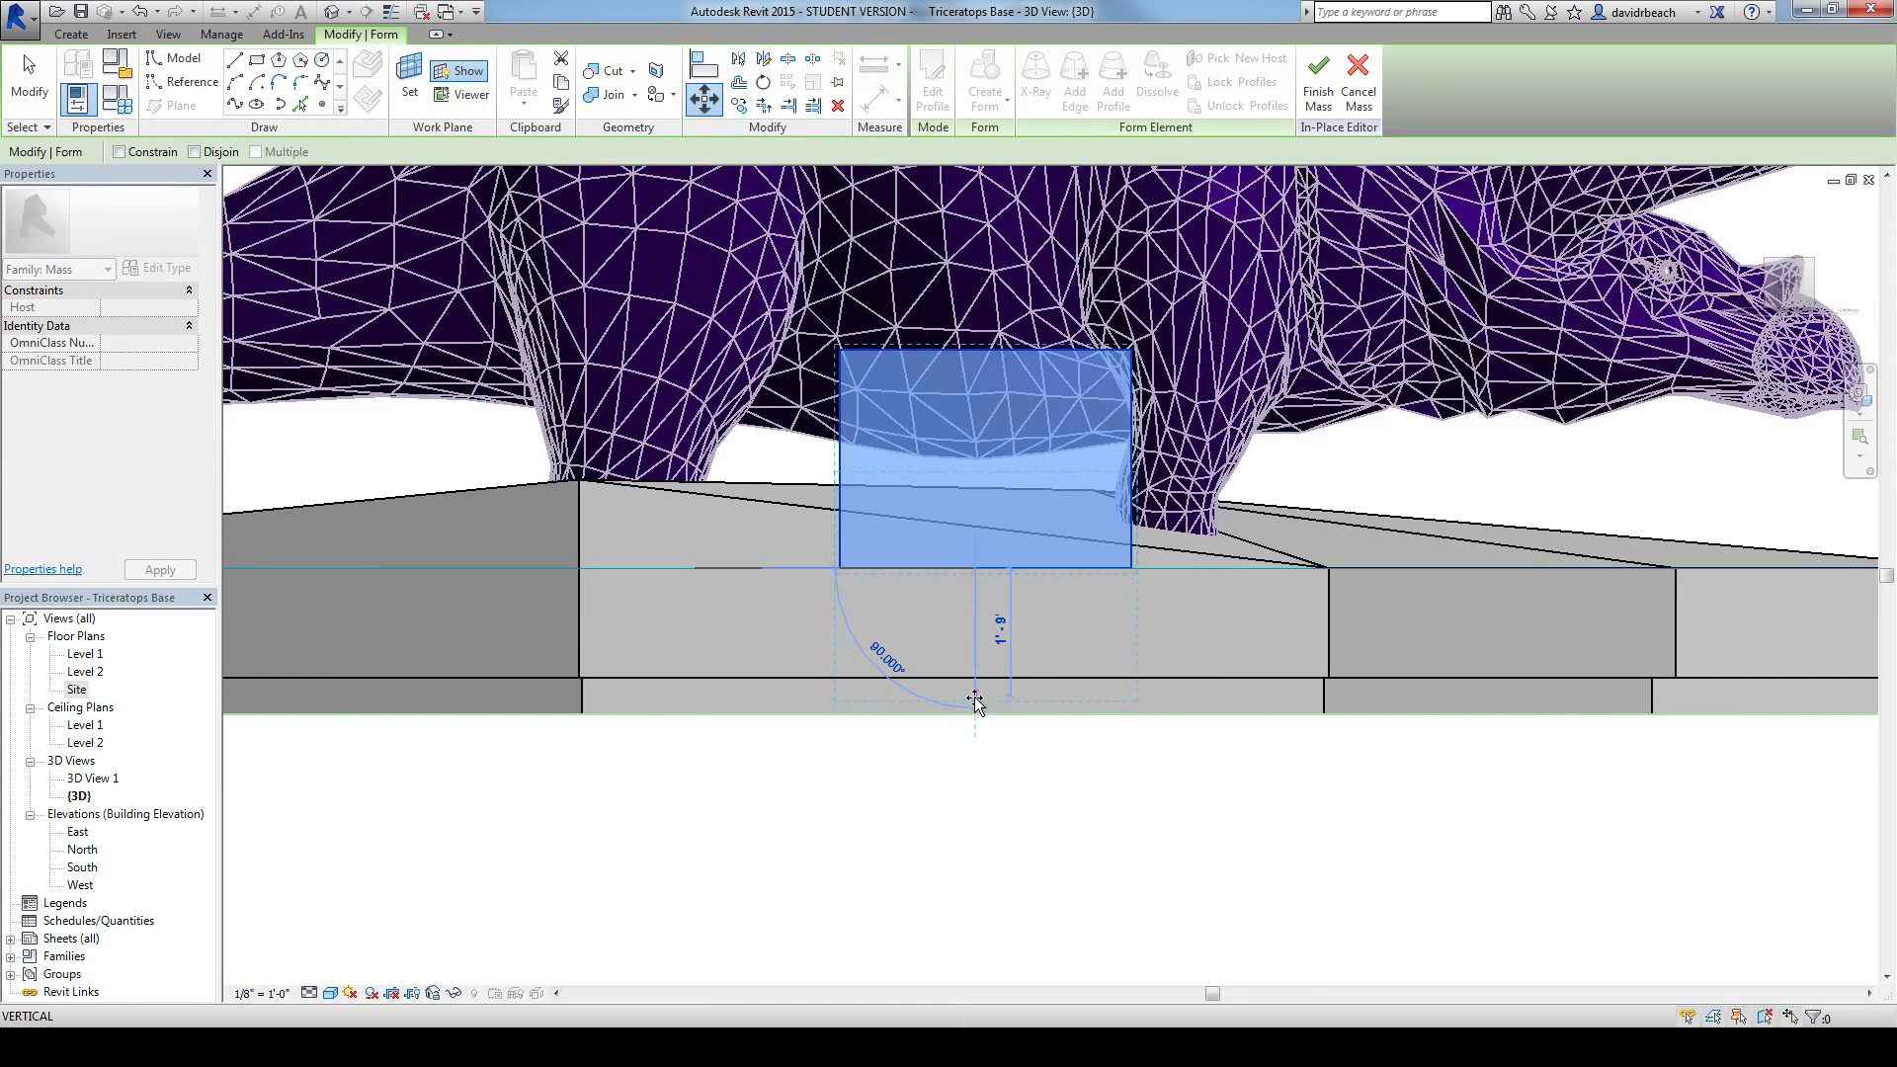
pyautogui.moveTo(976, 718); pyautogui.dragTo(976, 681)
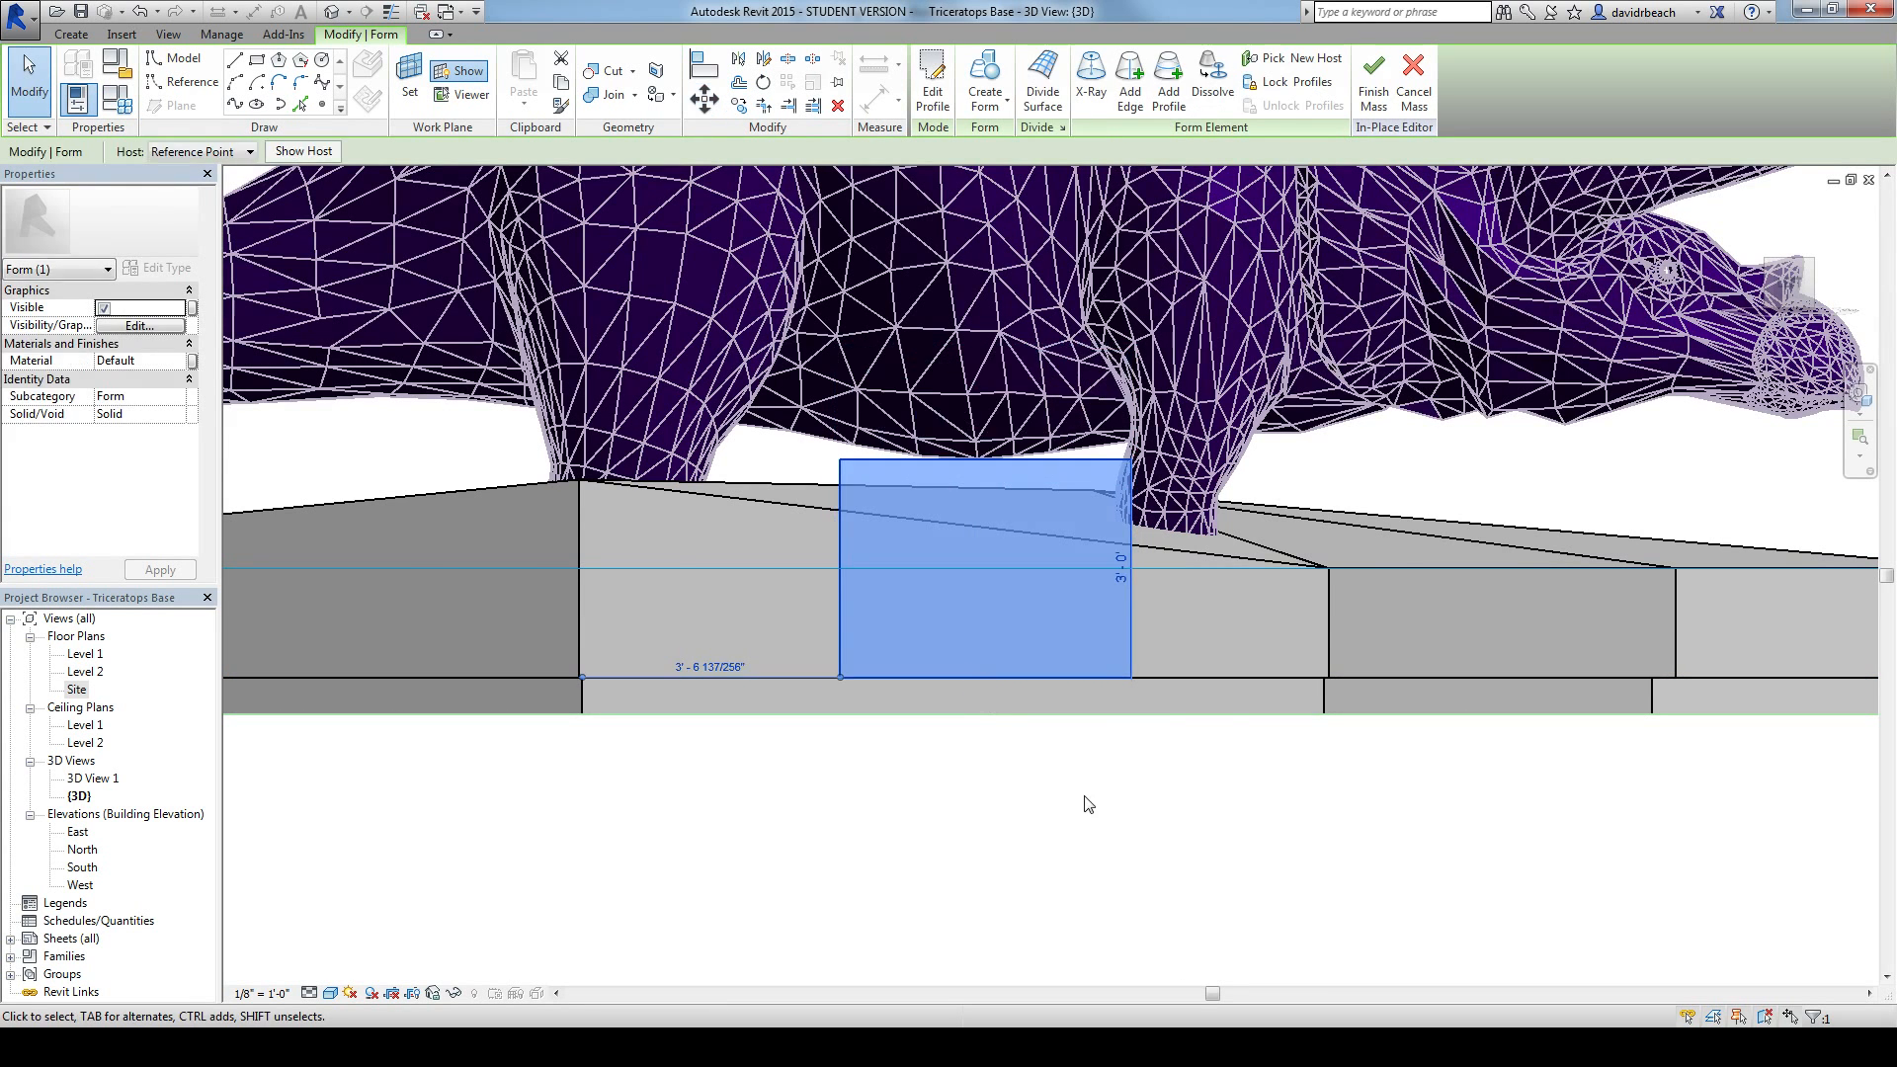
pyautogui.click(1093, 803)
# Step: Lower the box's outer top edge so that its top face slopes down away from the triceratops
pyautogui.moveTo(1290, 697)
pyautogui.keyDown('shift'); pyautogui.mouseDown(button='middle')
pyautogui.moveTo(1218, 772)
pyautogui.moveTo(999, 889)
pyautogui.moveTo(804, 874)
pyautogui.moveTo(928, 804)
pyautogui.moveTo(1303, 870)
pyautogui.moveTo(1524, 880)
pyautogui.mouseUp(button='middle'); pyautogui.keyUp('shift')
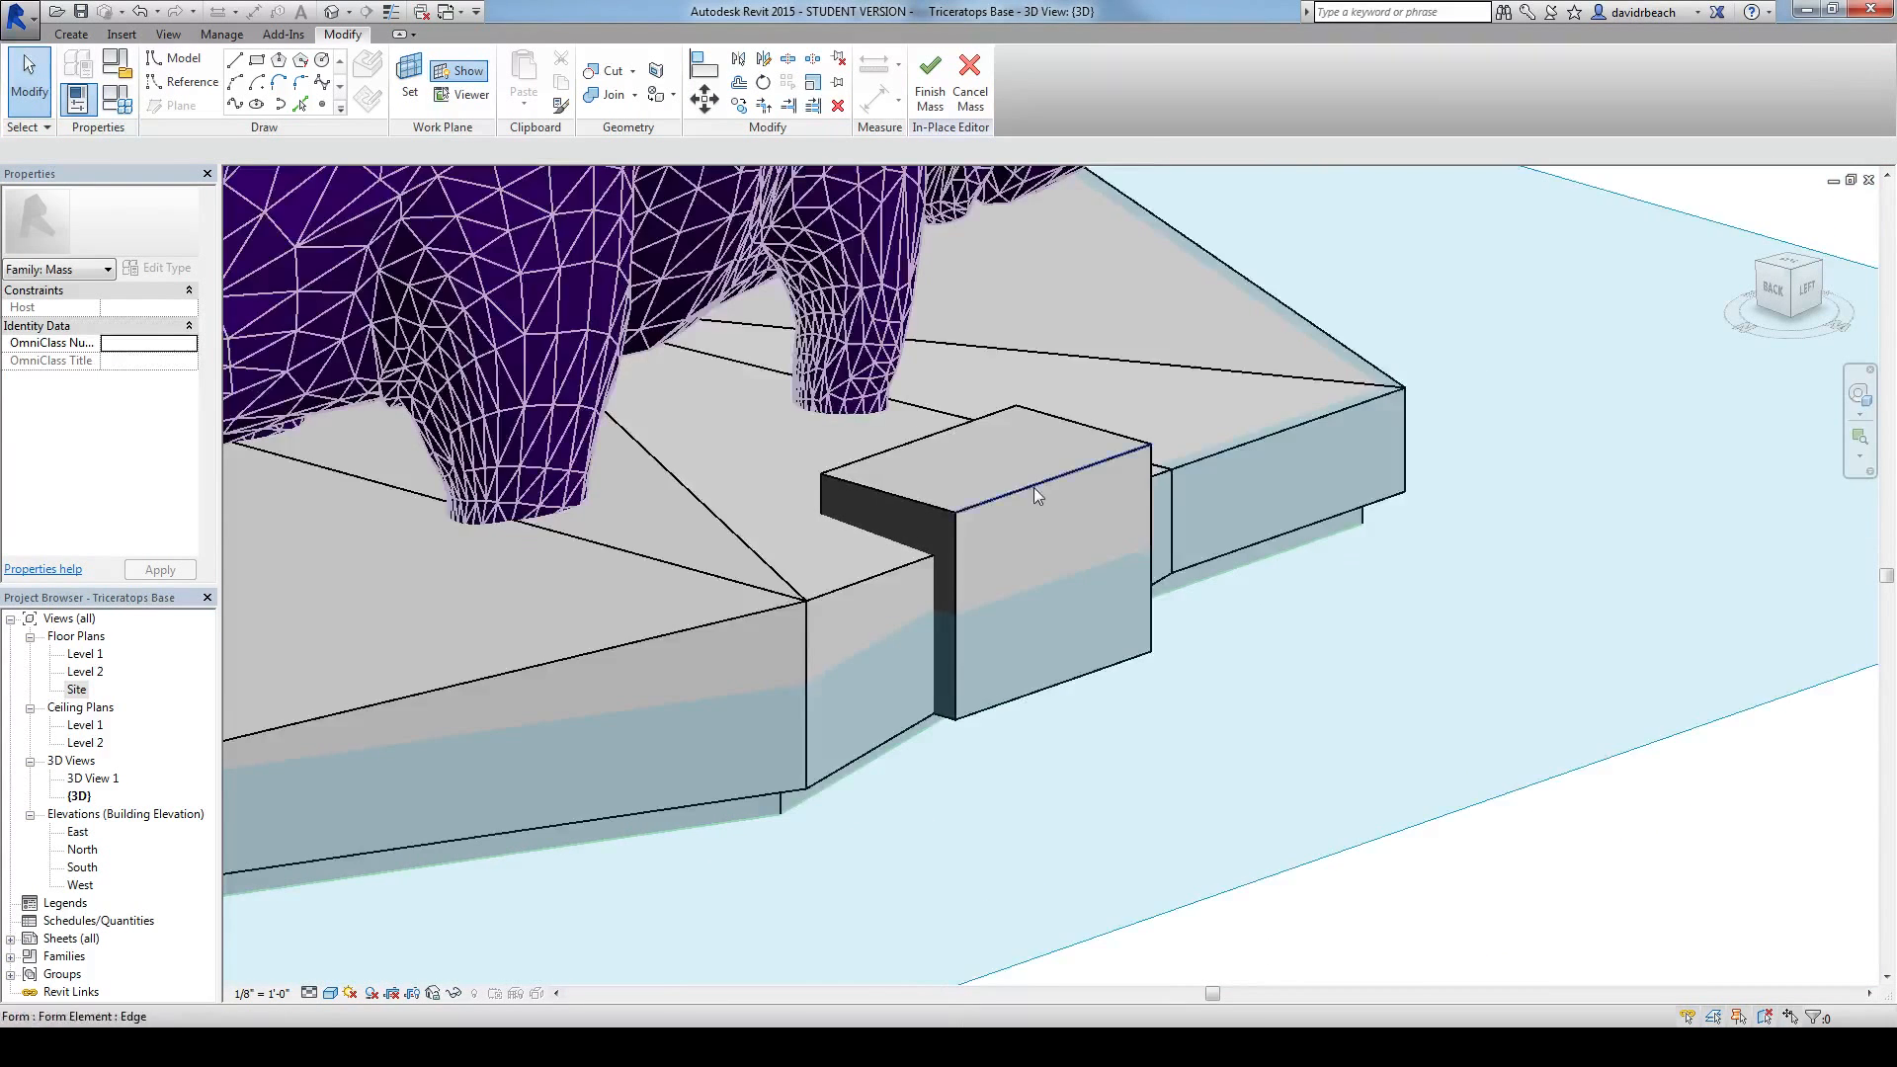
pyautogui.scroll(3, 1028, 488)
pyautogui.click(1028, 493)
pyautogui.moveTo(1065, 437); pyautogui.dragTo(1064, 506)
pyautogui.click(1387, 785)
pyautogui.moveTo(1386, 784)
pyautogui.keyDown('shift'); pyautogui.mouseDown(button='middle')
pyautogui.moveTo(1396, 763)
pyautogui.moveTo(1373, 816)
pyautogui.moveTo(1104, 763)
pyautogui.mouseUp(button='middle'); pyautogui.keyUp('shift')
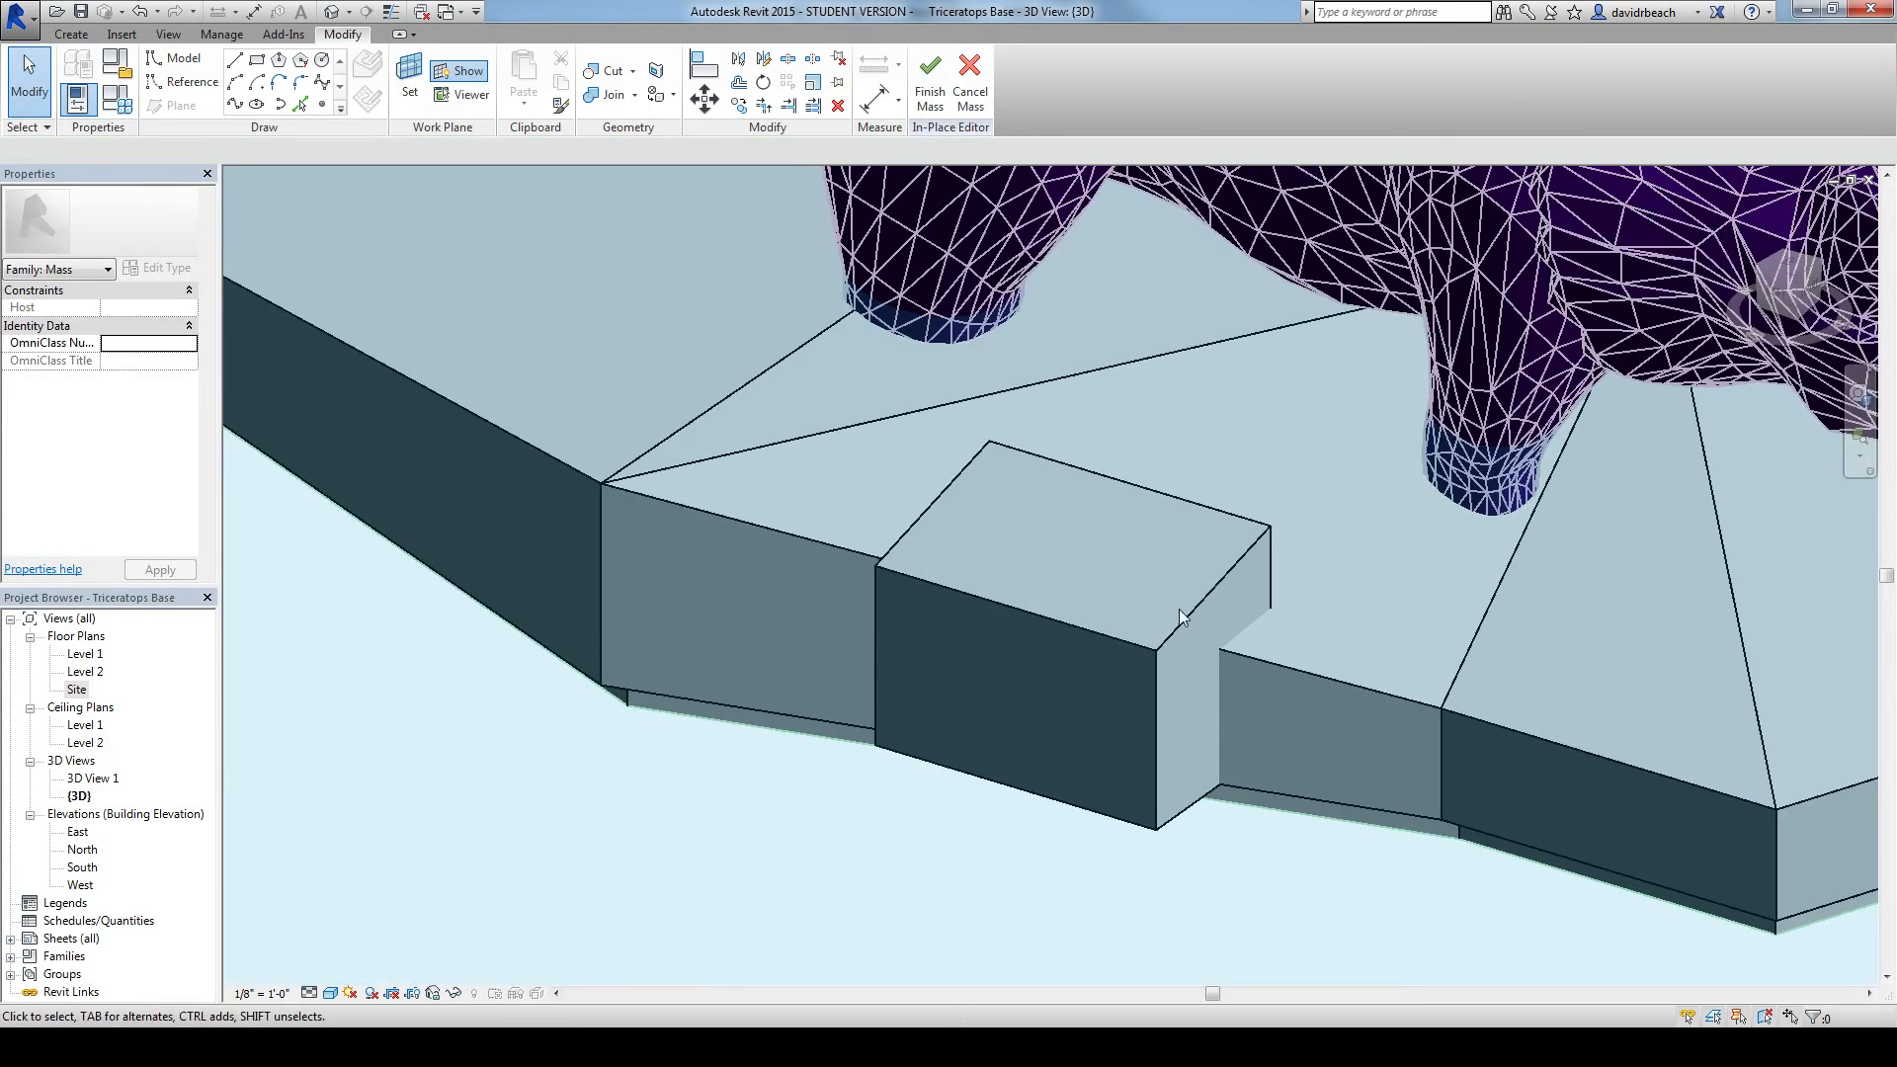
# Step: Set the sloped box form's material to Default Mass Glazing
pyautogui.click(1138, 490)
pyautogui.click(148, 363)
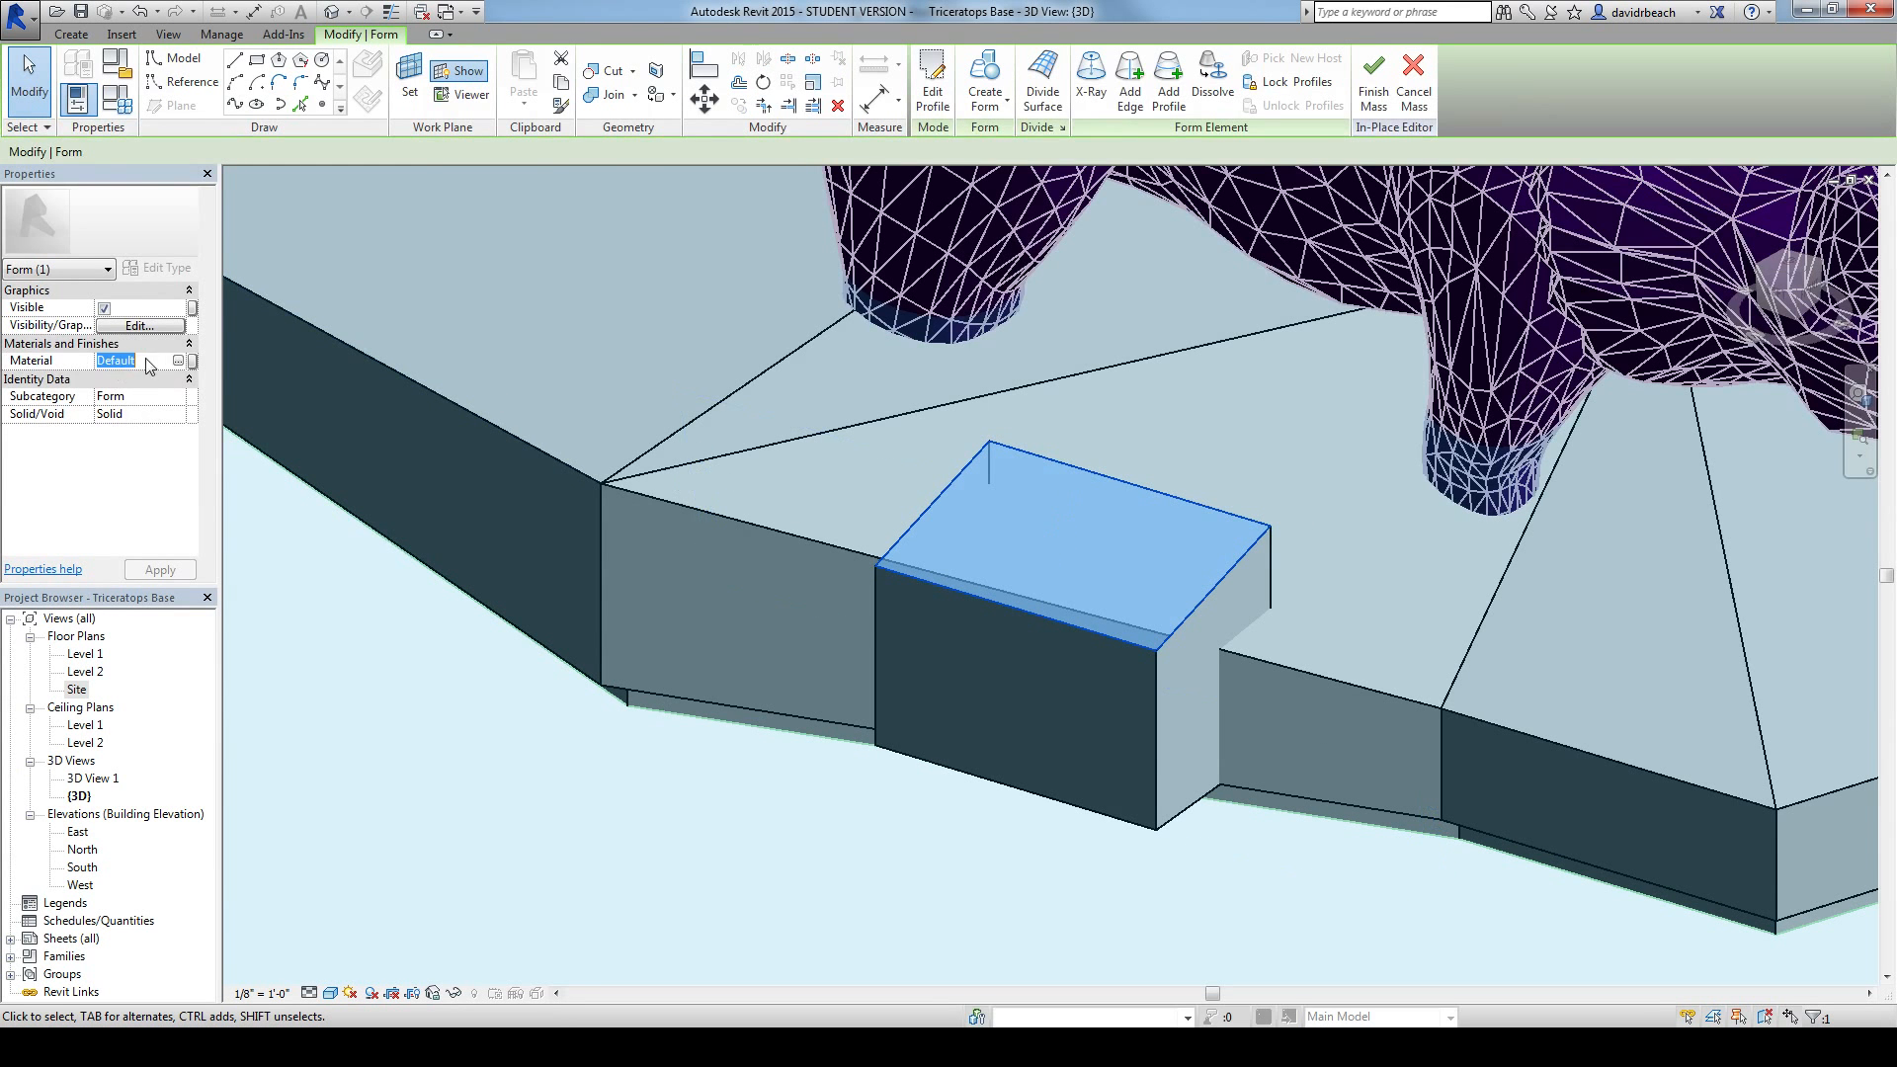
pyautogui.click(178, 361)
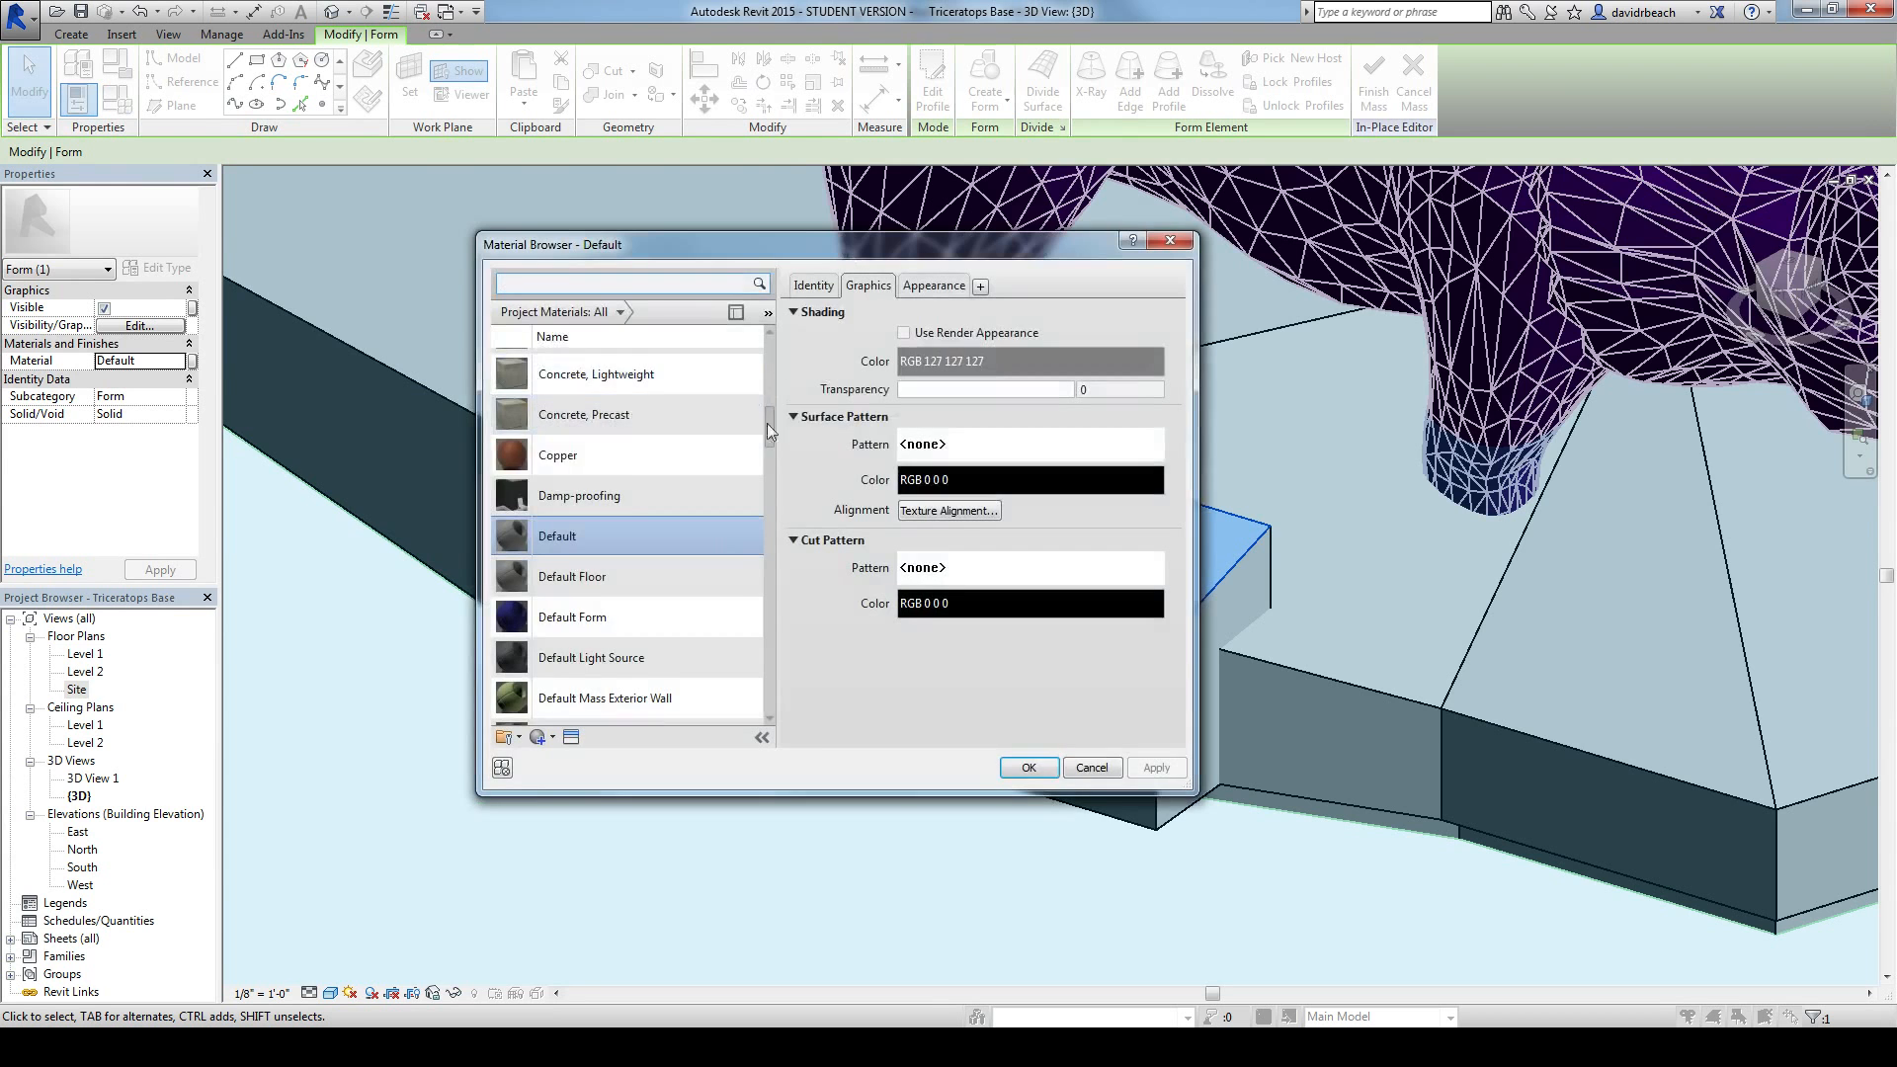
pyautogui.moveTo(770, 425); pyautogui.dragTo(783, 462)
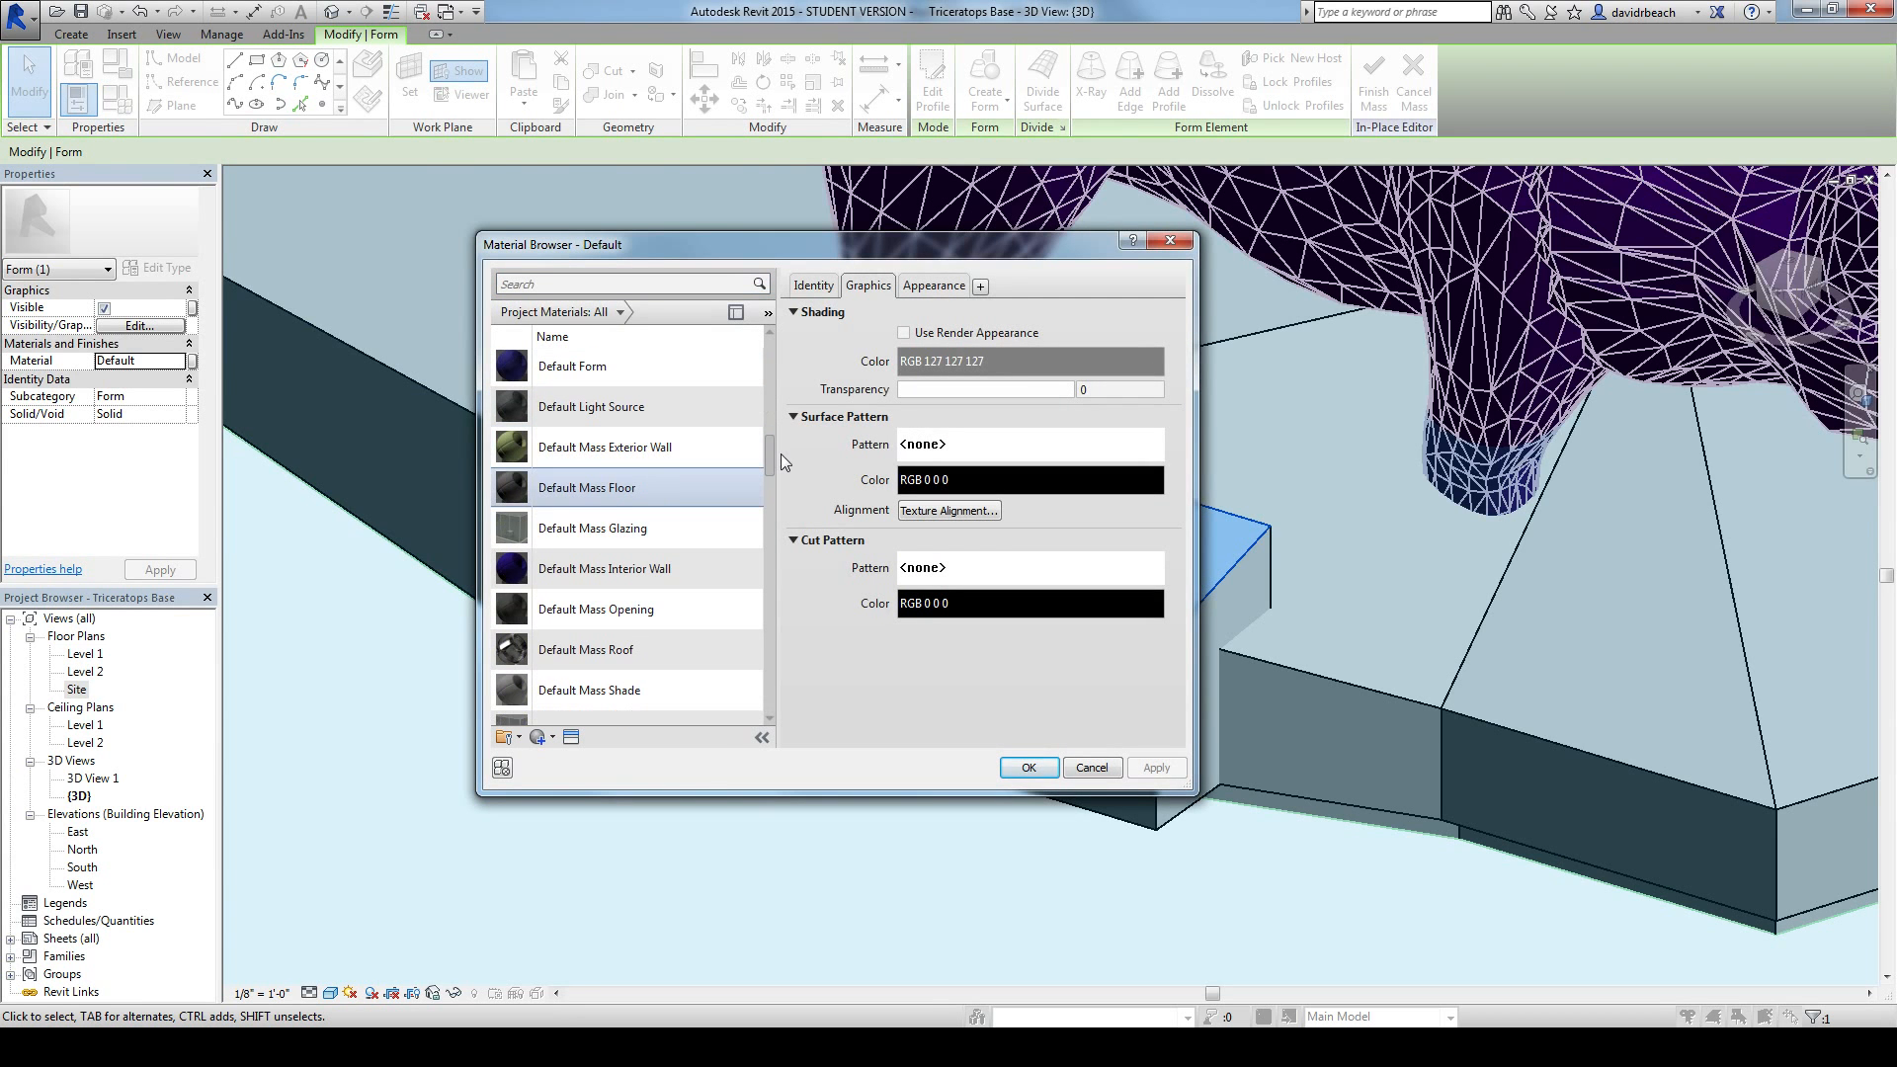
pyautogui.click(670, 523)
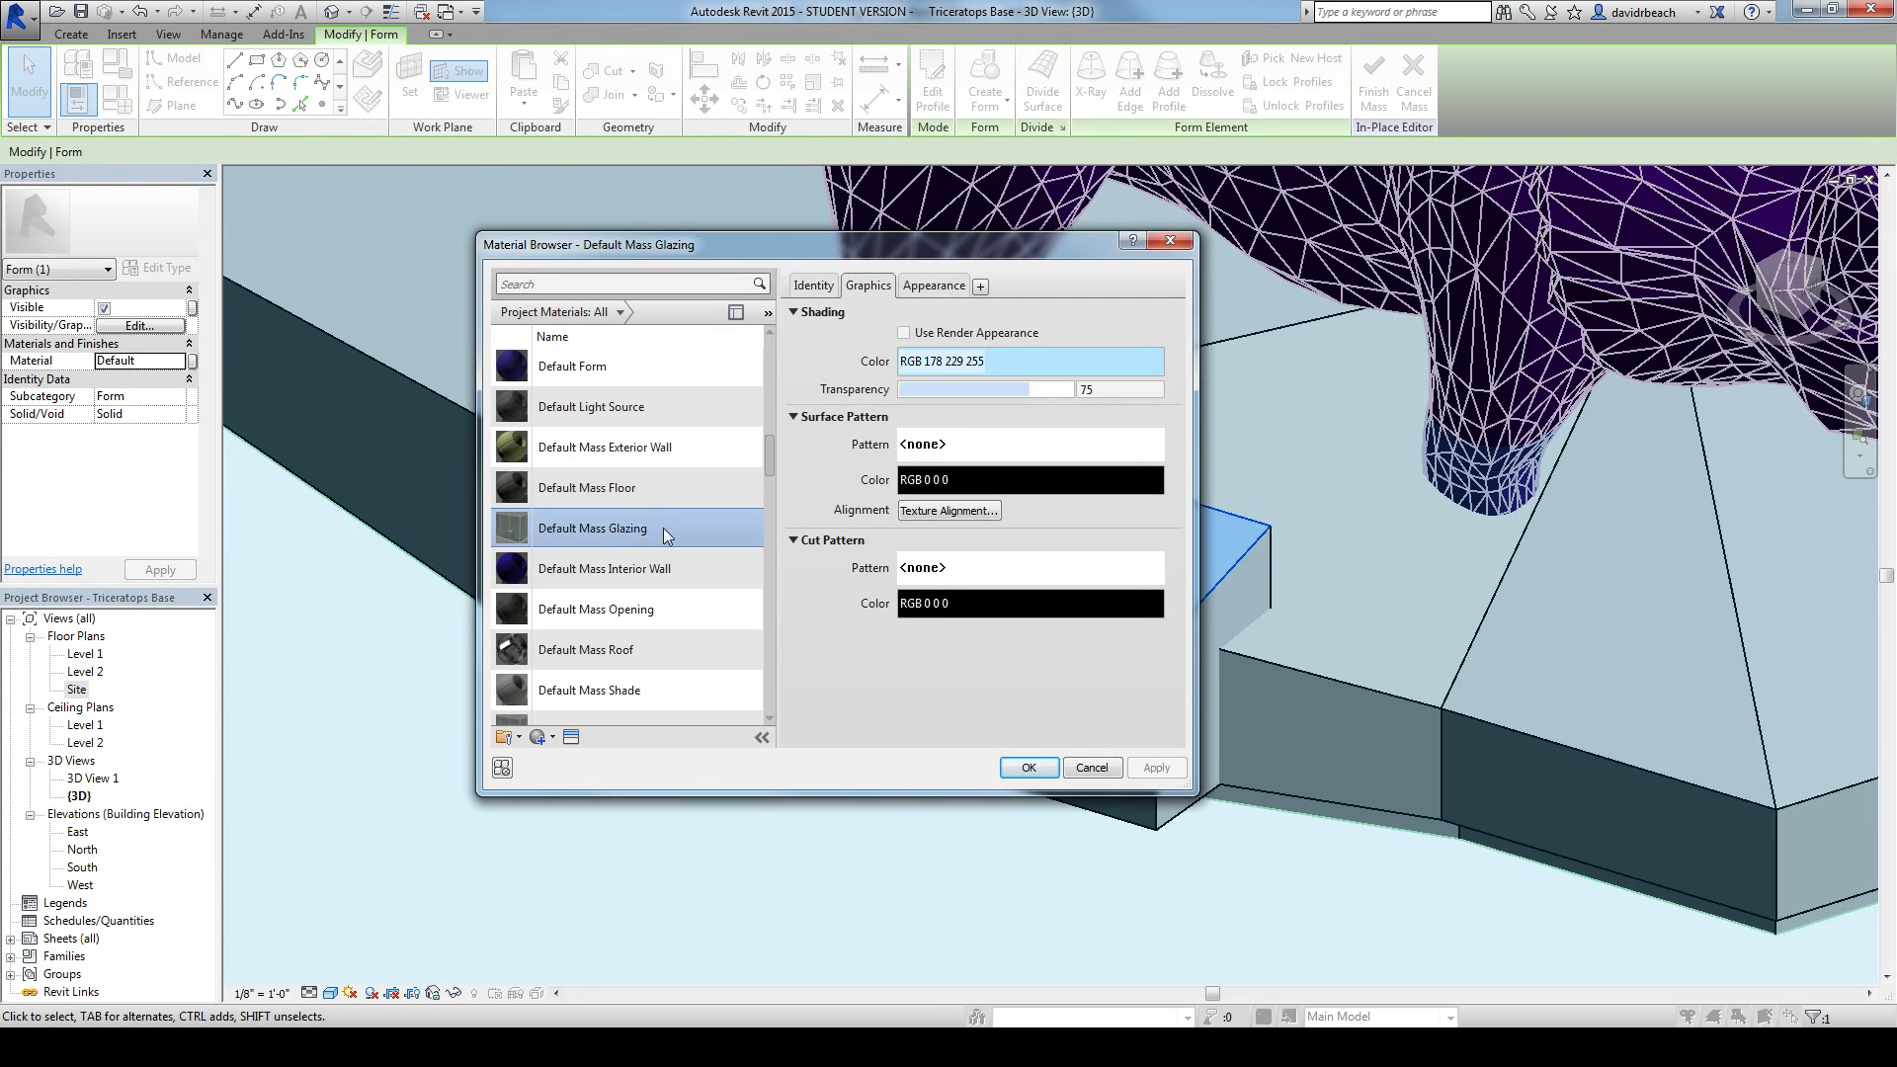
pyautogui.click(1030, 769)
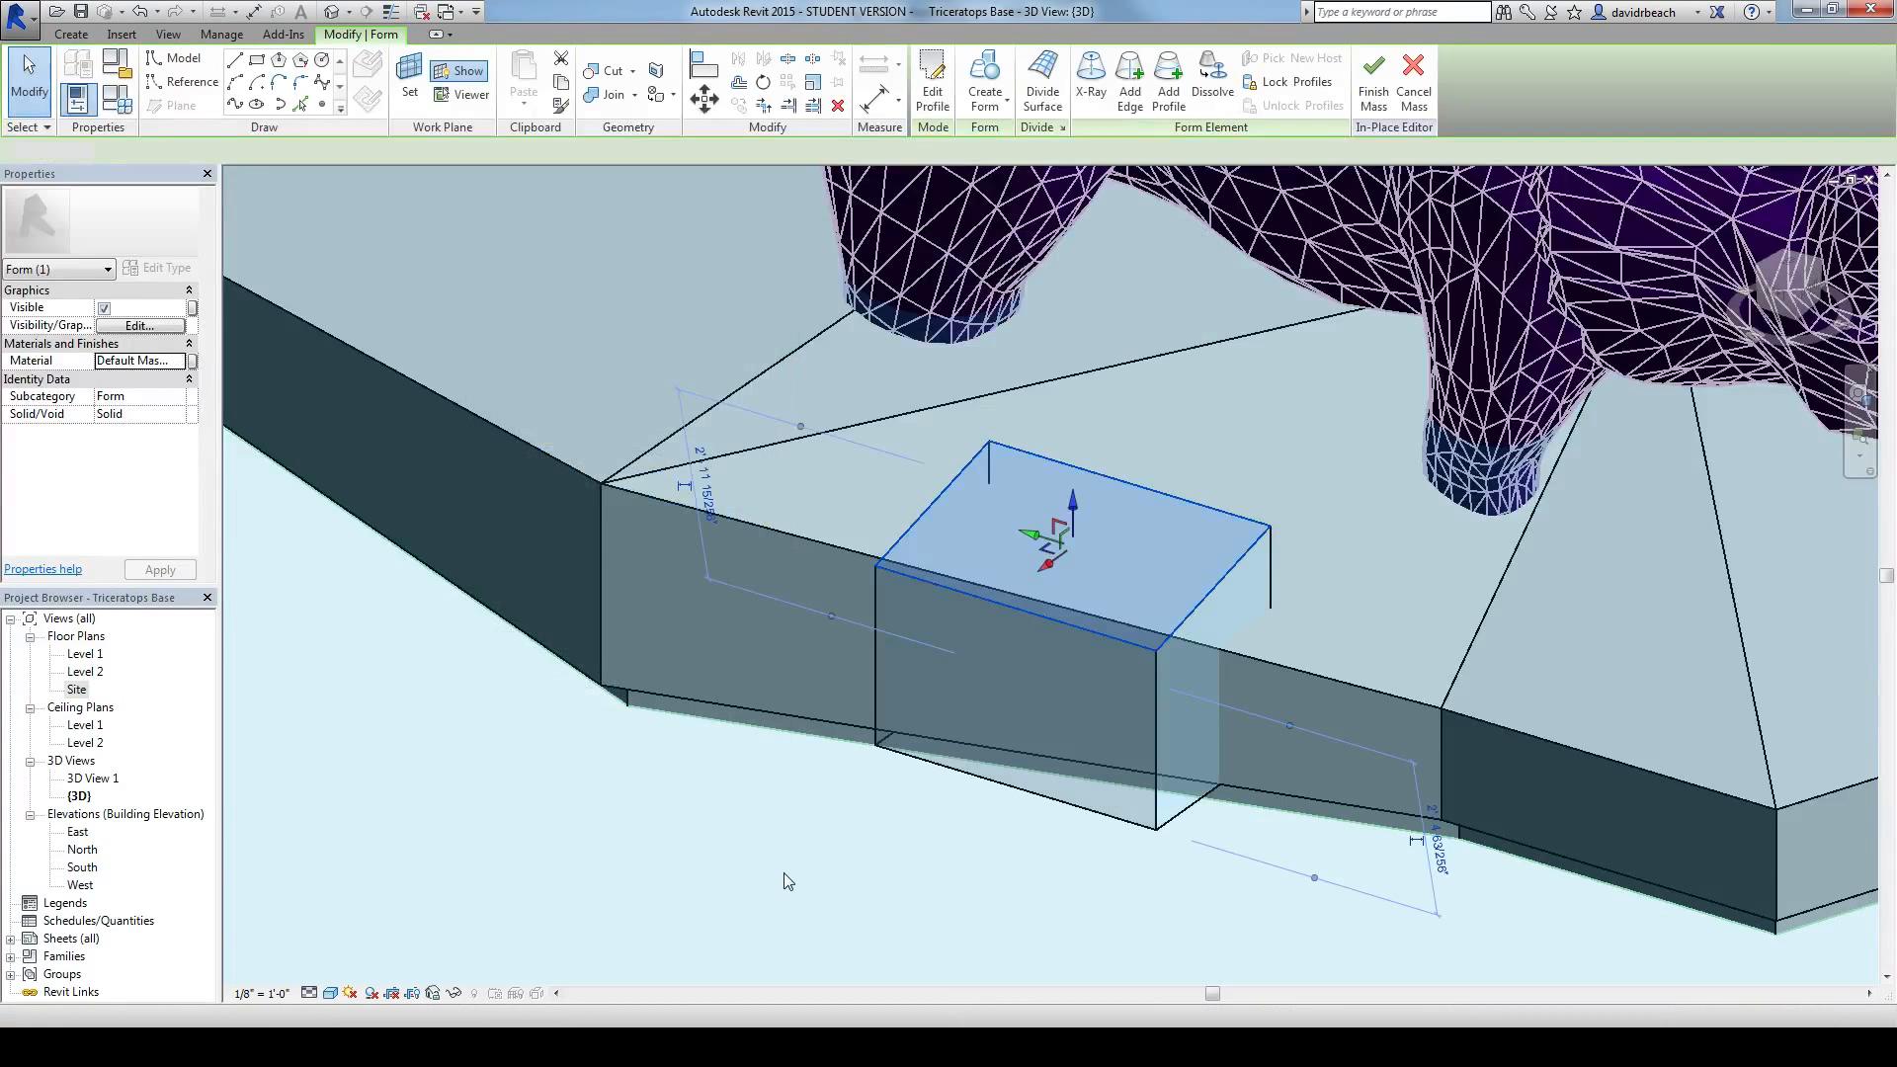
pyautogui.click(788, 875)
# Step: Undo the box's glazing material assignment
pyautogui.keyDown('shift'); pyautogui.moveTo(850, 860); pyautogui.dragTo(823, 812, button='middle'); pyautogui.keyUp('shift')
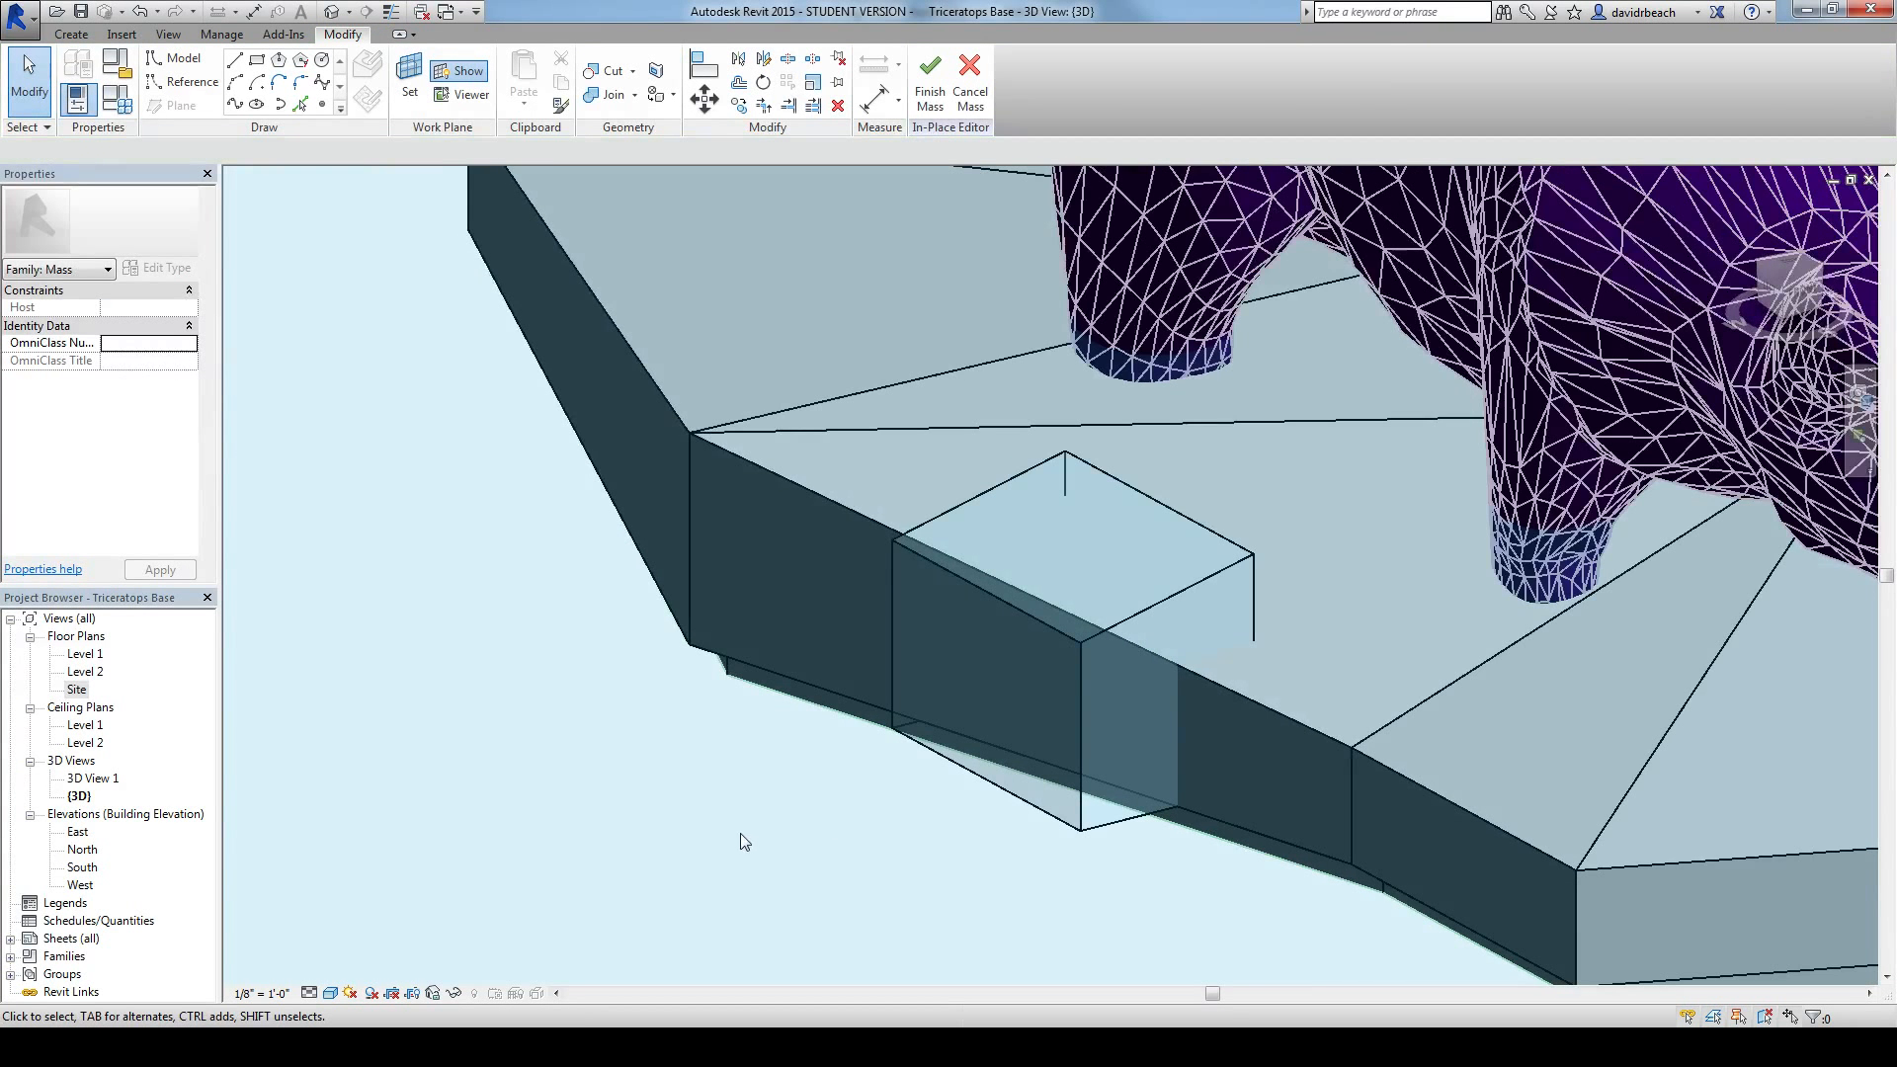
pyautogui.keyDown('shift'); pyautogui.moveTo(1096, 625); pyautogui.dragTo(1070, 770, button='middle'); pyautogui.keyUp('shift')
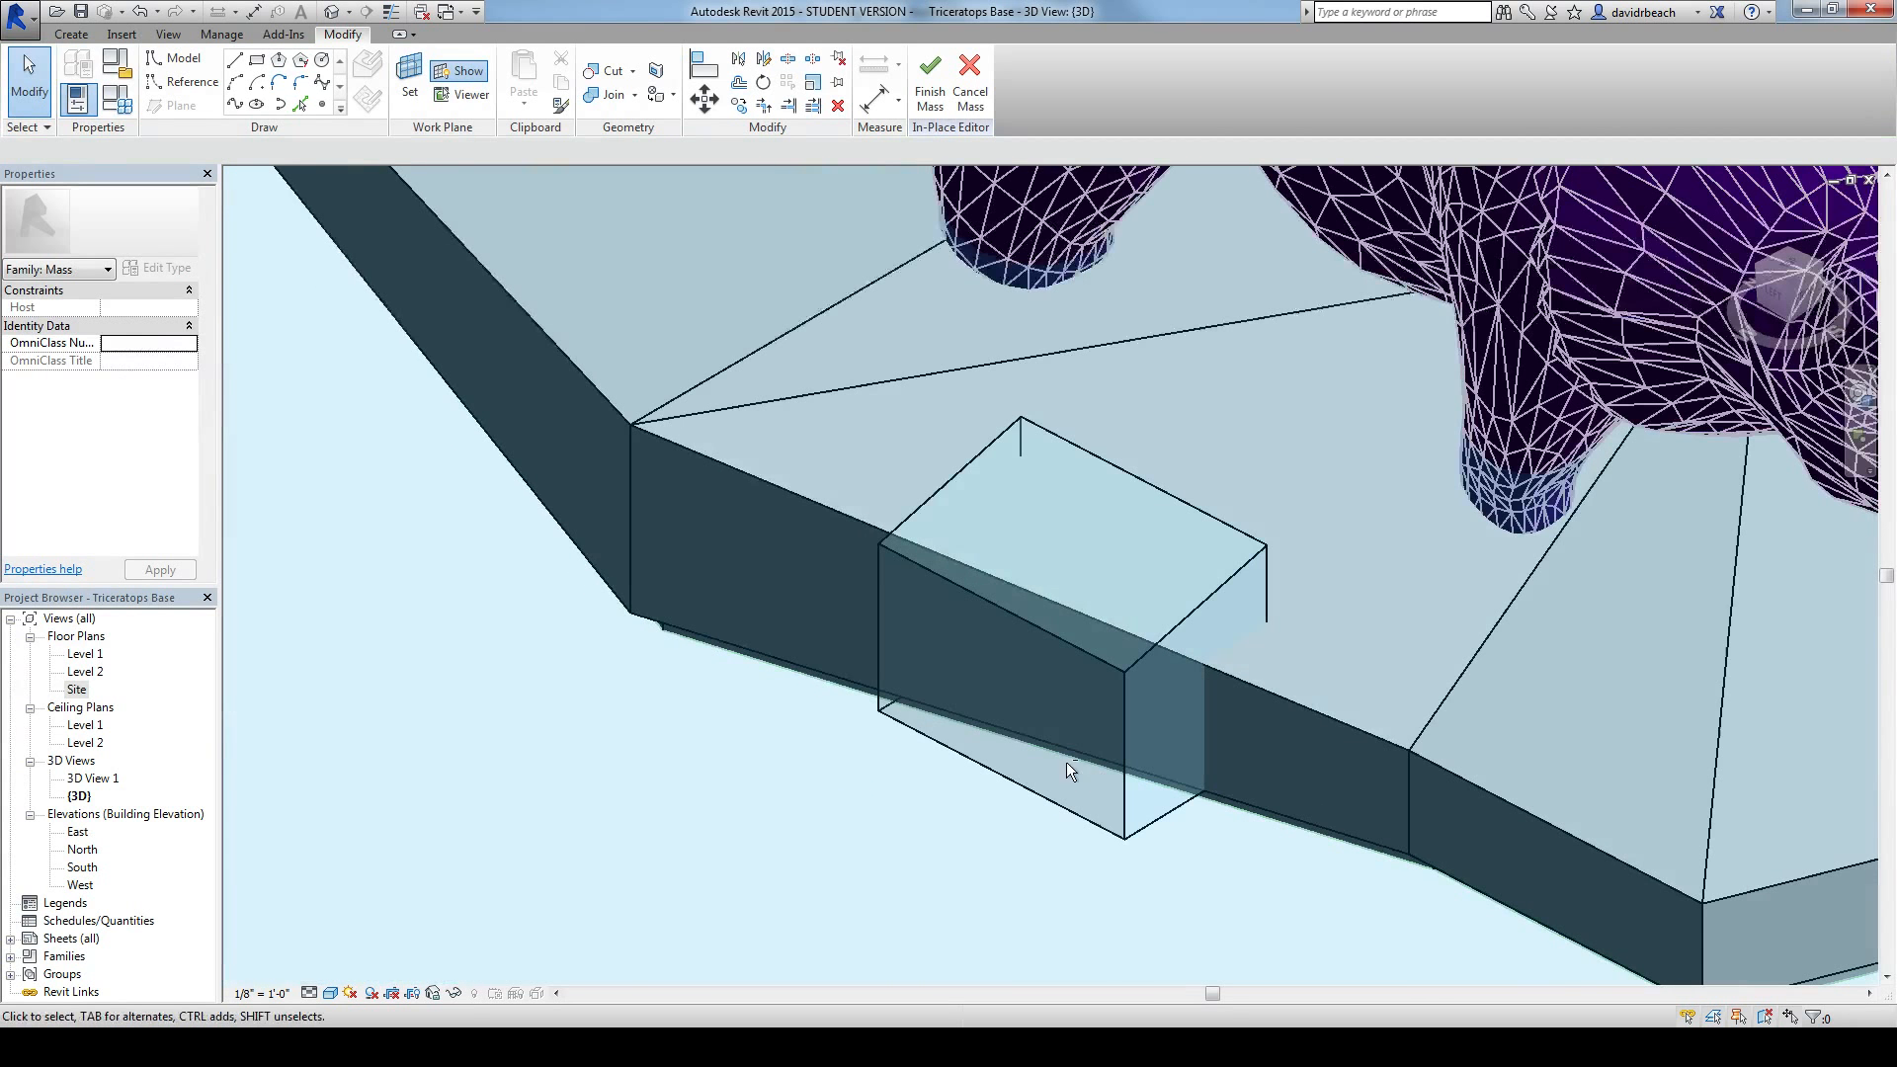
pyautogui.click(141, 18)
pyautogui.keyDown('shift'); pyautogui.moveTo(411, 580); pyautogui.dragTo(395, 628, button='middle'); pyautogui.keyUp('shift')
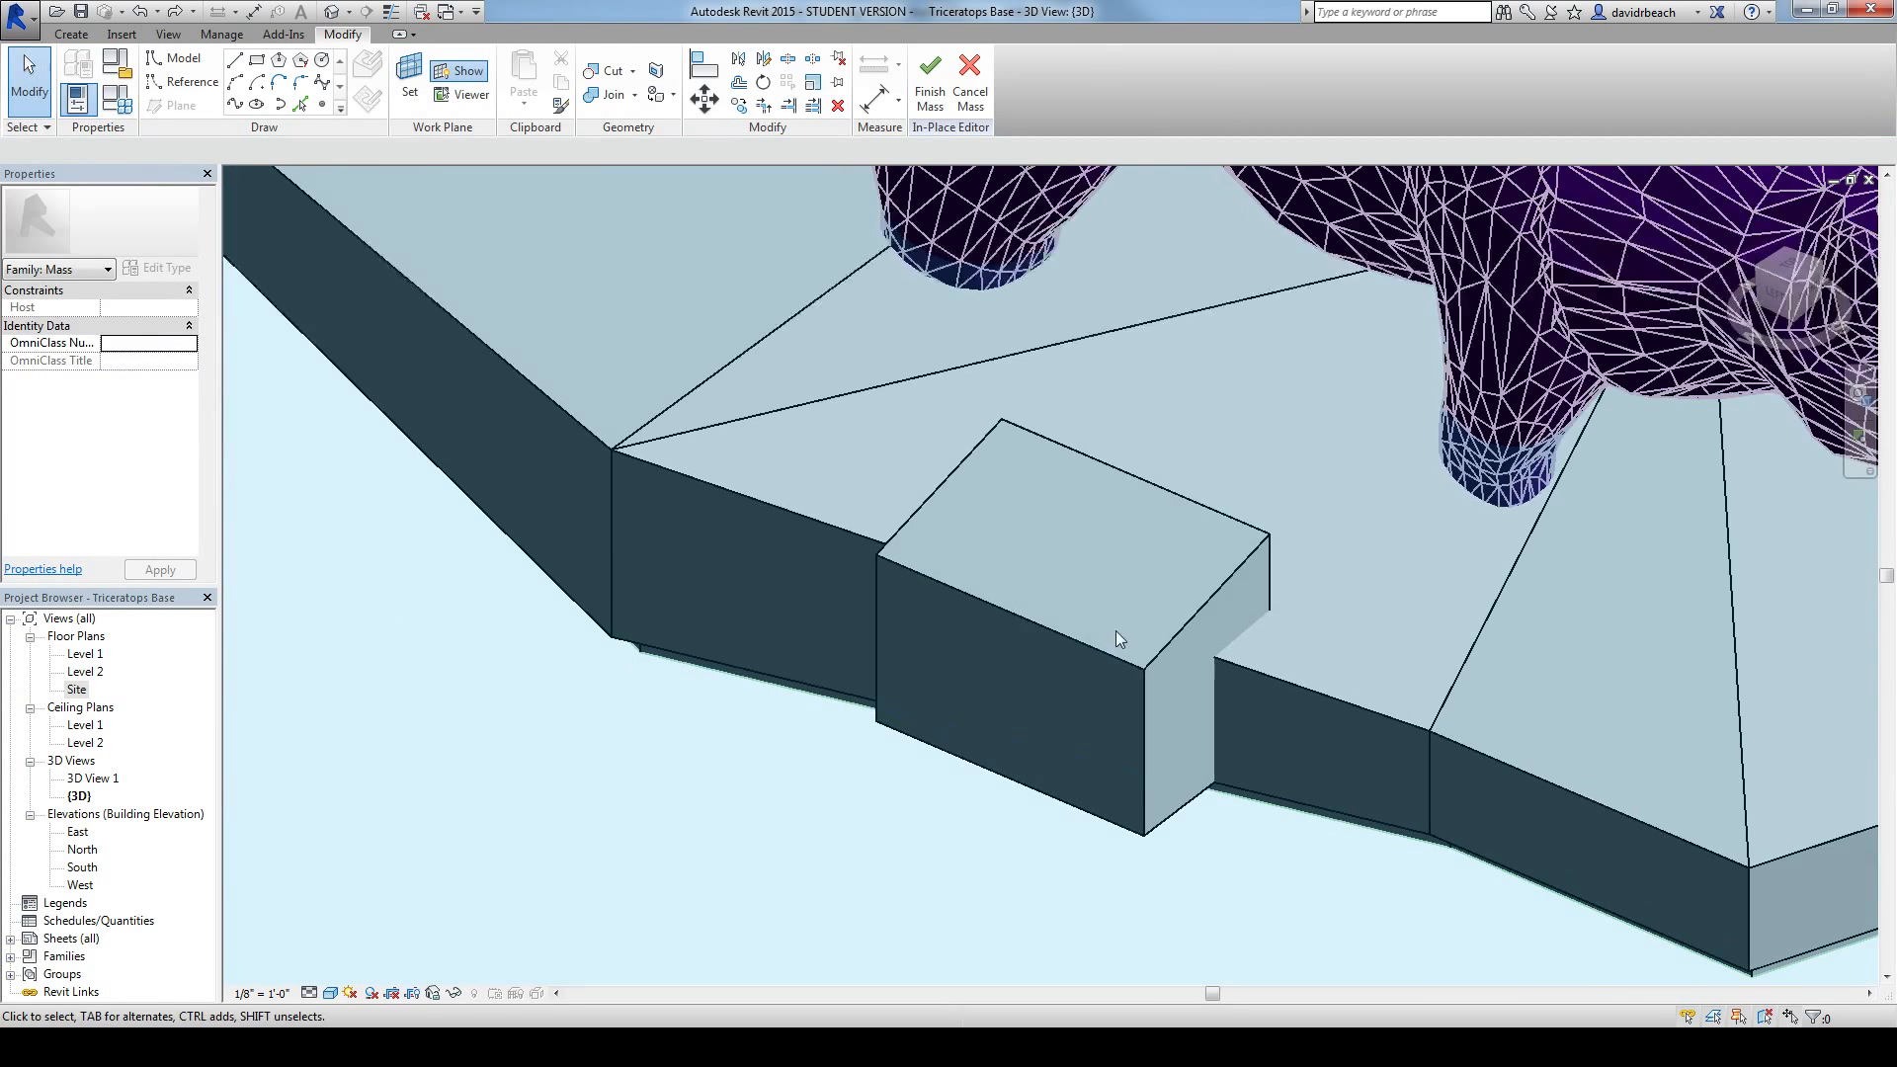
# Step: Join the base's upper tier with the sloped box form and look over the whole base
pyautogui.moveTo(1151, 567)
pyautogui.keyDown('shift'); pyautogui.mouseDown(button='middle')
pyautogui.moveTo(1173, 597)
pyautogui.moveTo(1021, 597)
pyautogui.moveTo(1136, 543)
pyautogui.mouseUp(button='middle'); pyautogui.keyUp('shift')
pyautogui.scroll(4, 1094, 582)
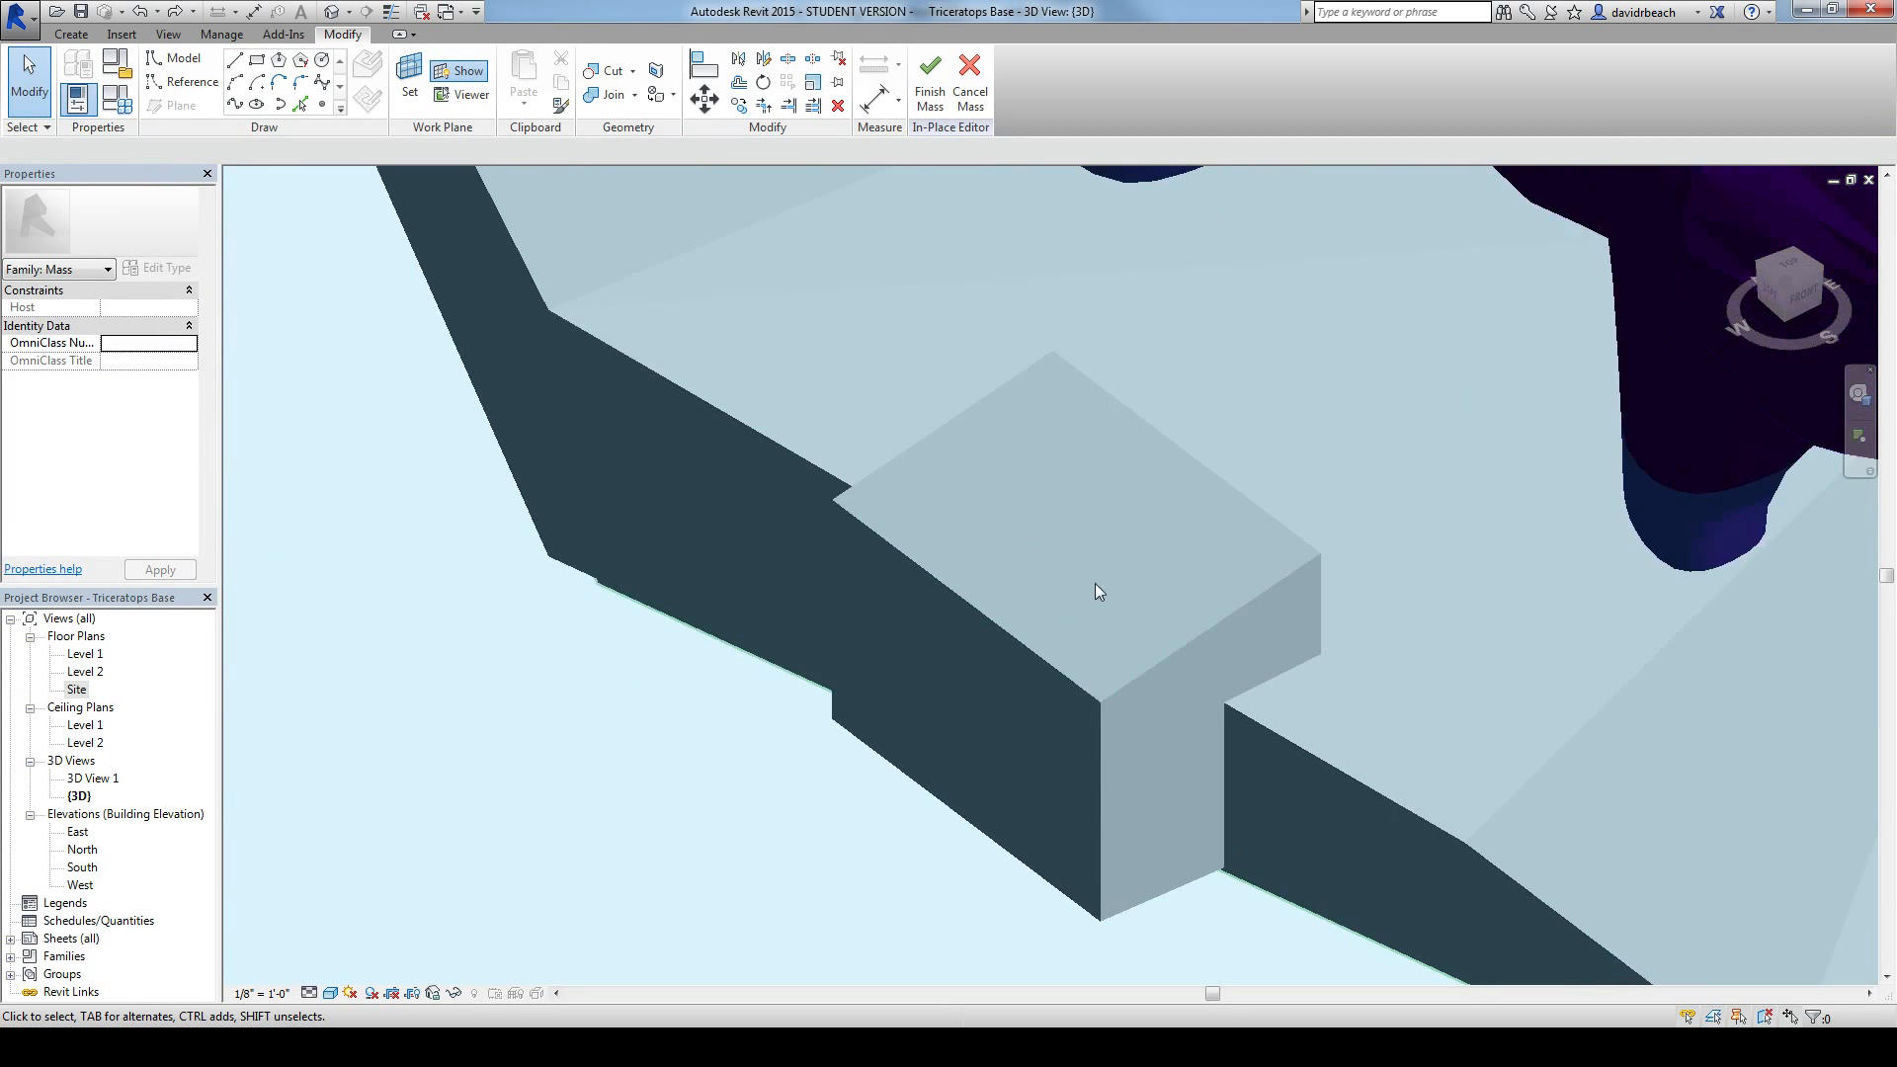
pyautogui.scroll(-2, 1095, 583)
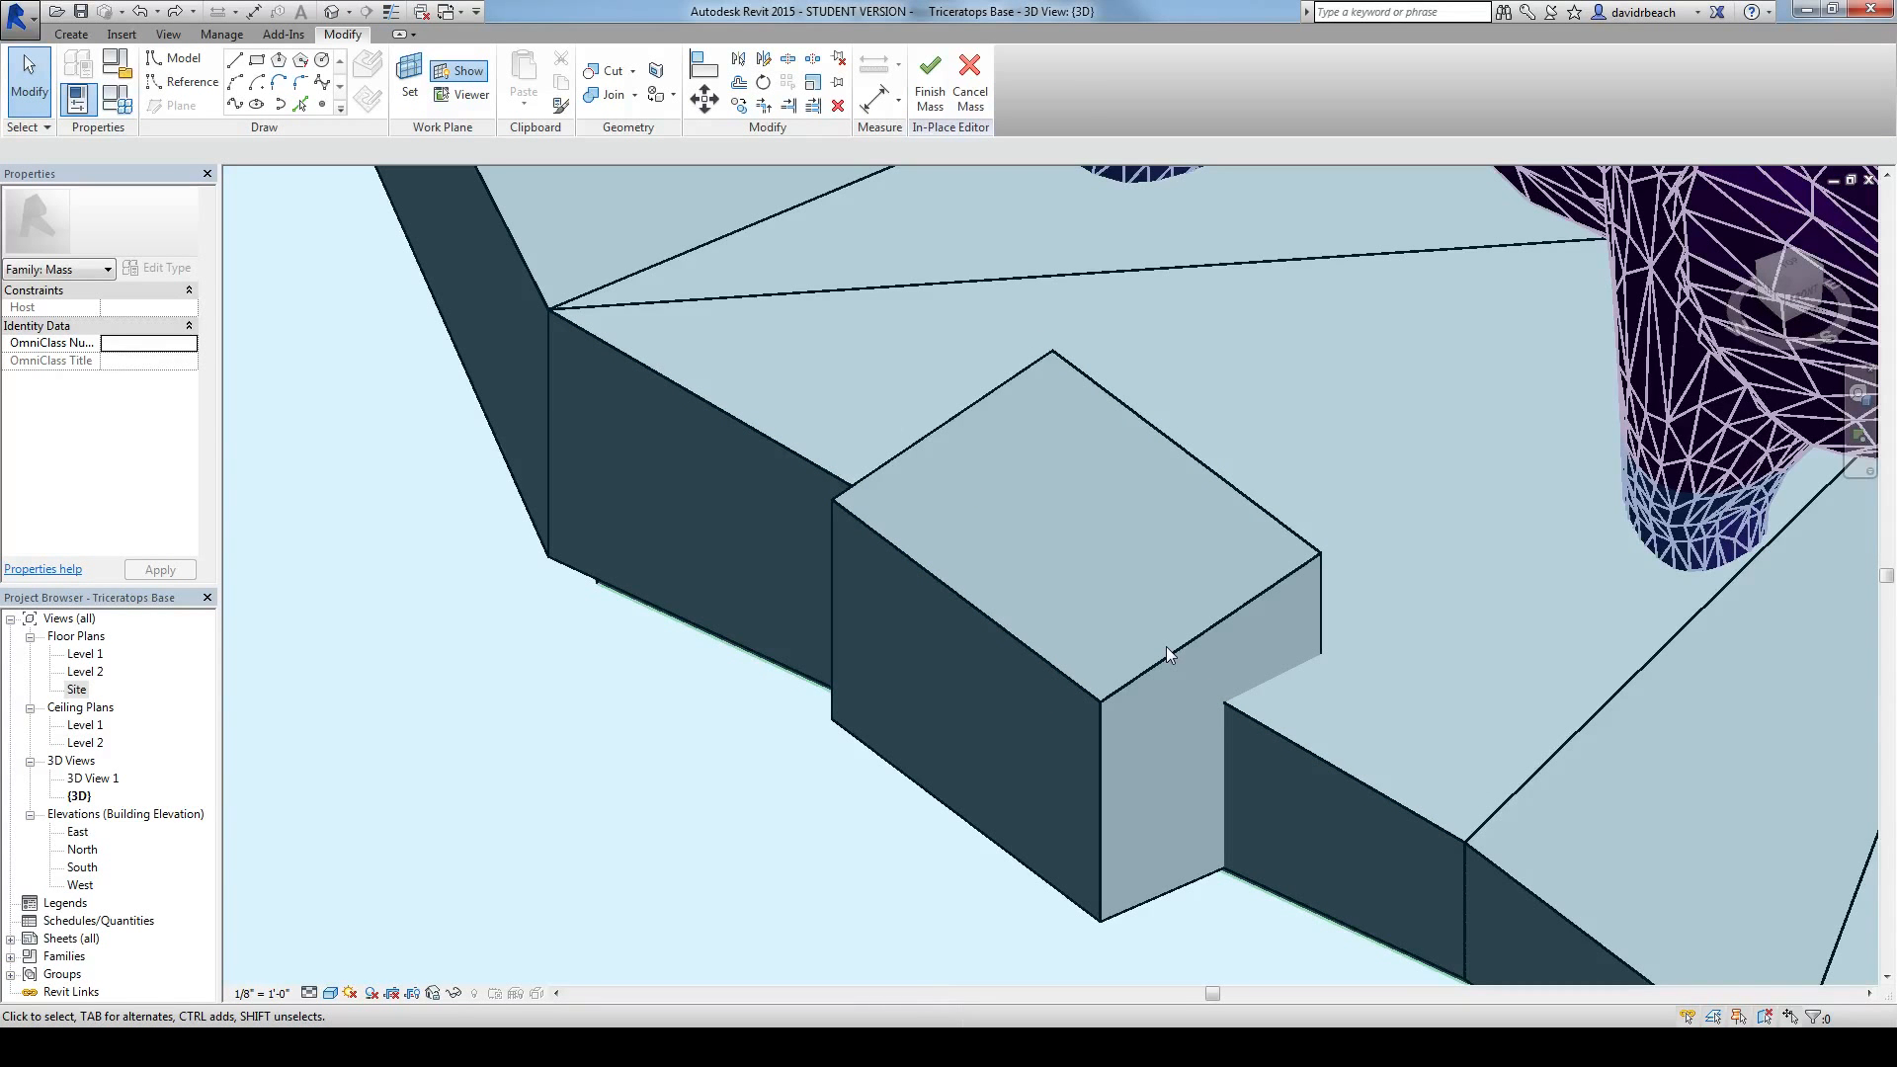
pyautogui.scroll(-3, 1165, 649)
pyautogui.keyDown('shift'); pyautogui.moveTo(652, 665); pyautogui.dragTo(783, 739, button='middle'); pyautogui.keyUp('shift')
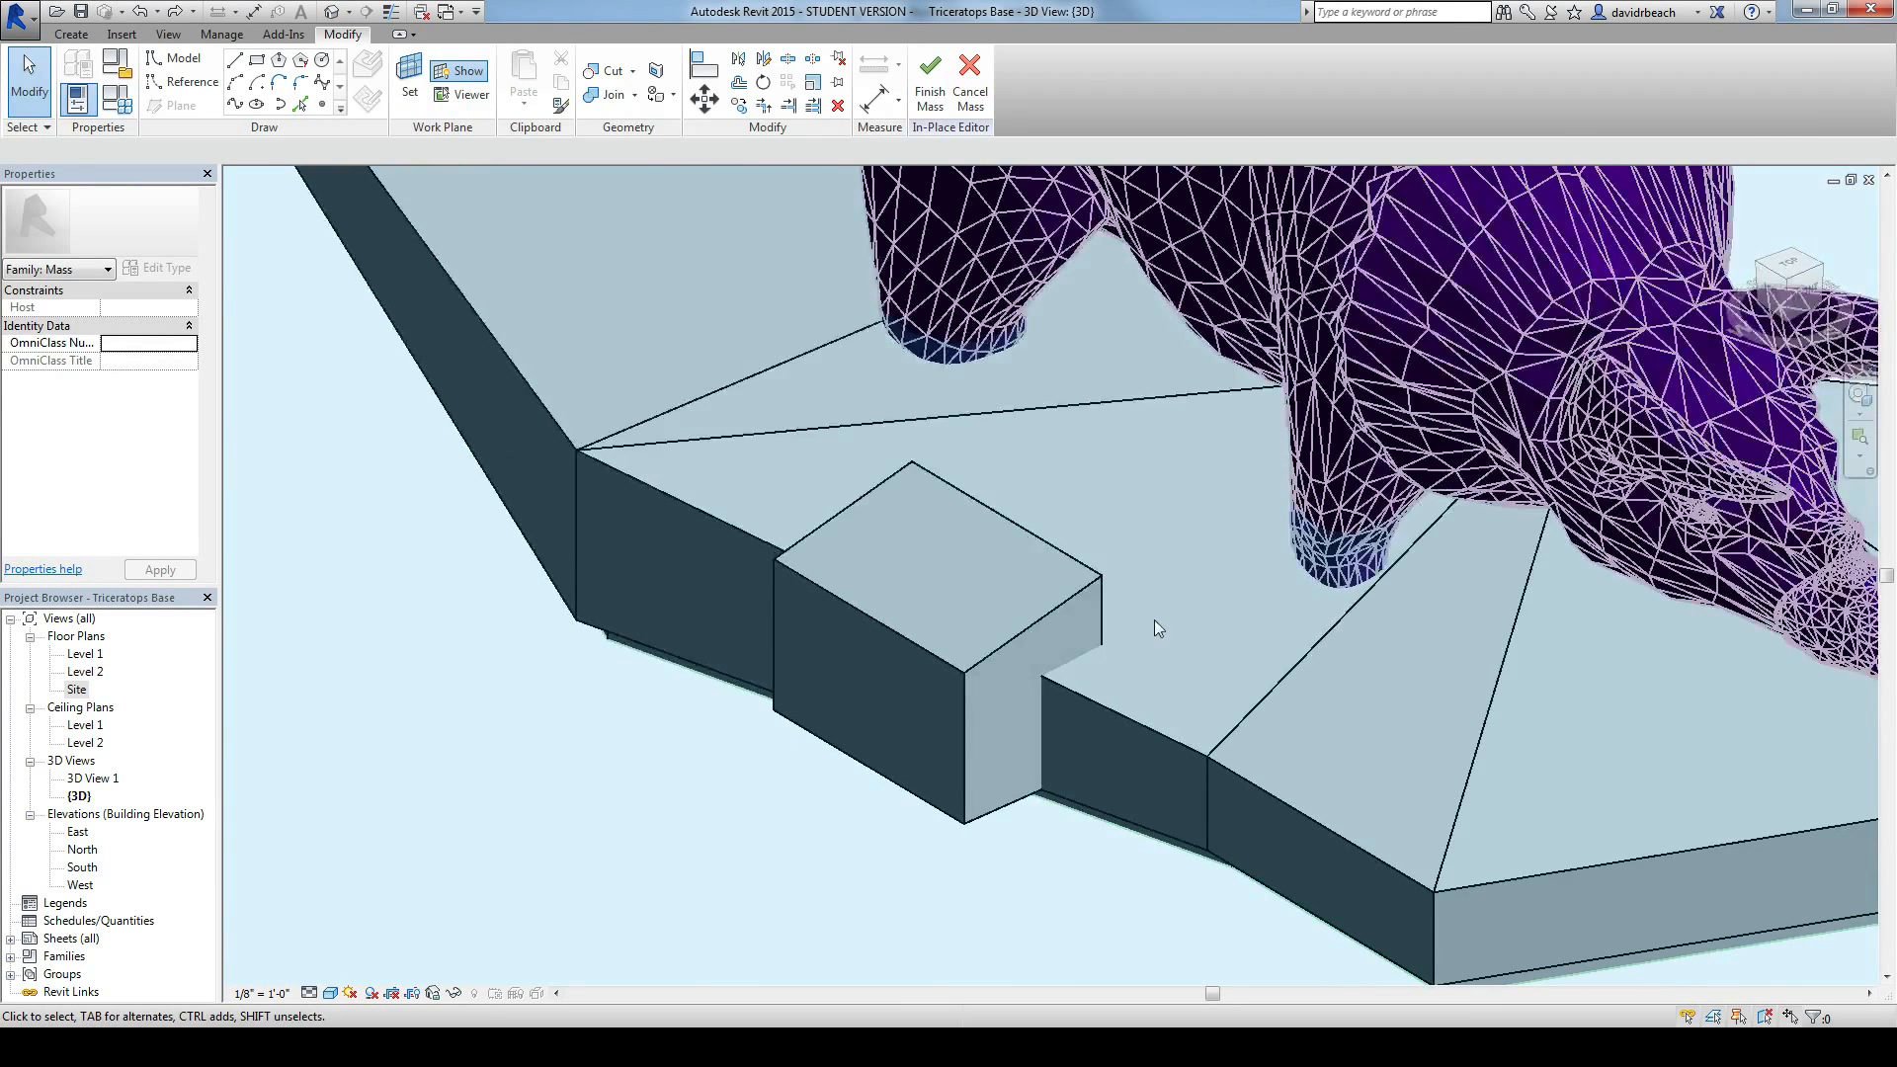
pyautogui.keyDown('shift'); pyautogui.moveTo(1154, 619); pyautogui.dragTo(1053, 626, button='middle'); pyautogui.keyUp('shift')
pyautogui.moveTo(1153, 668); pyautogui.dragTo(1134, 680, button='middle')
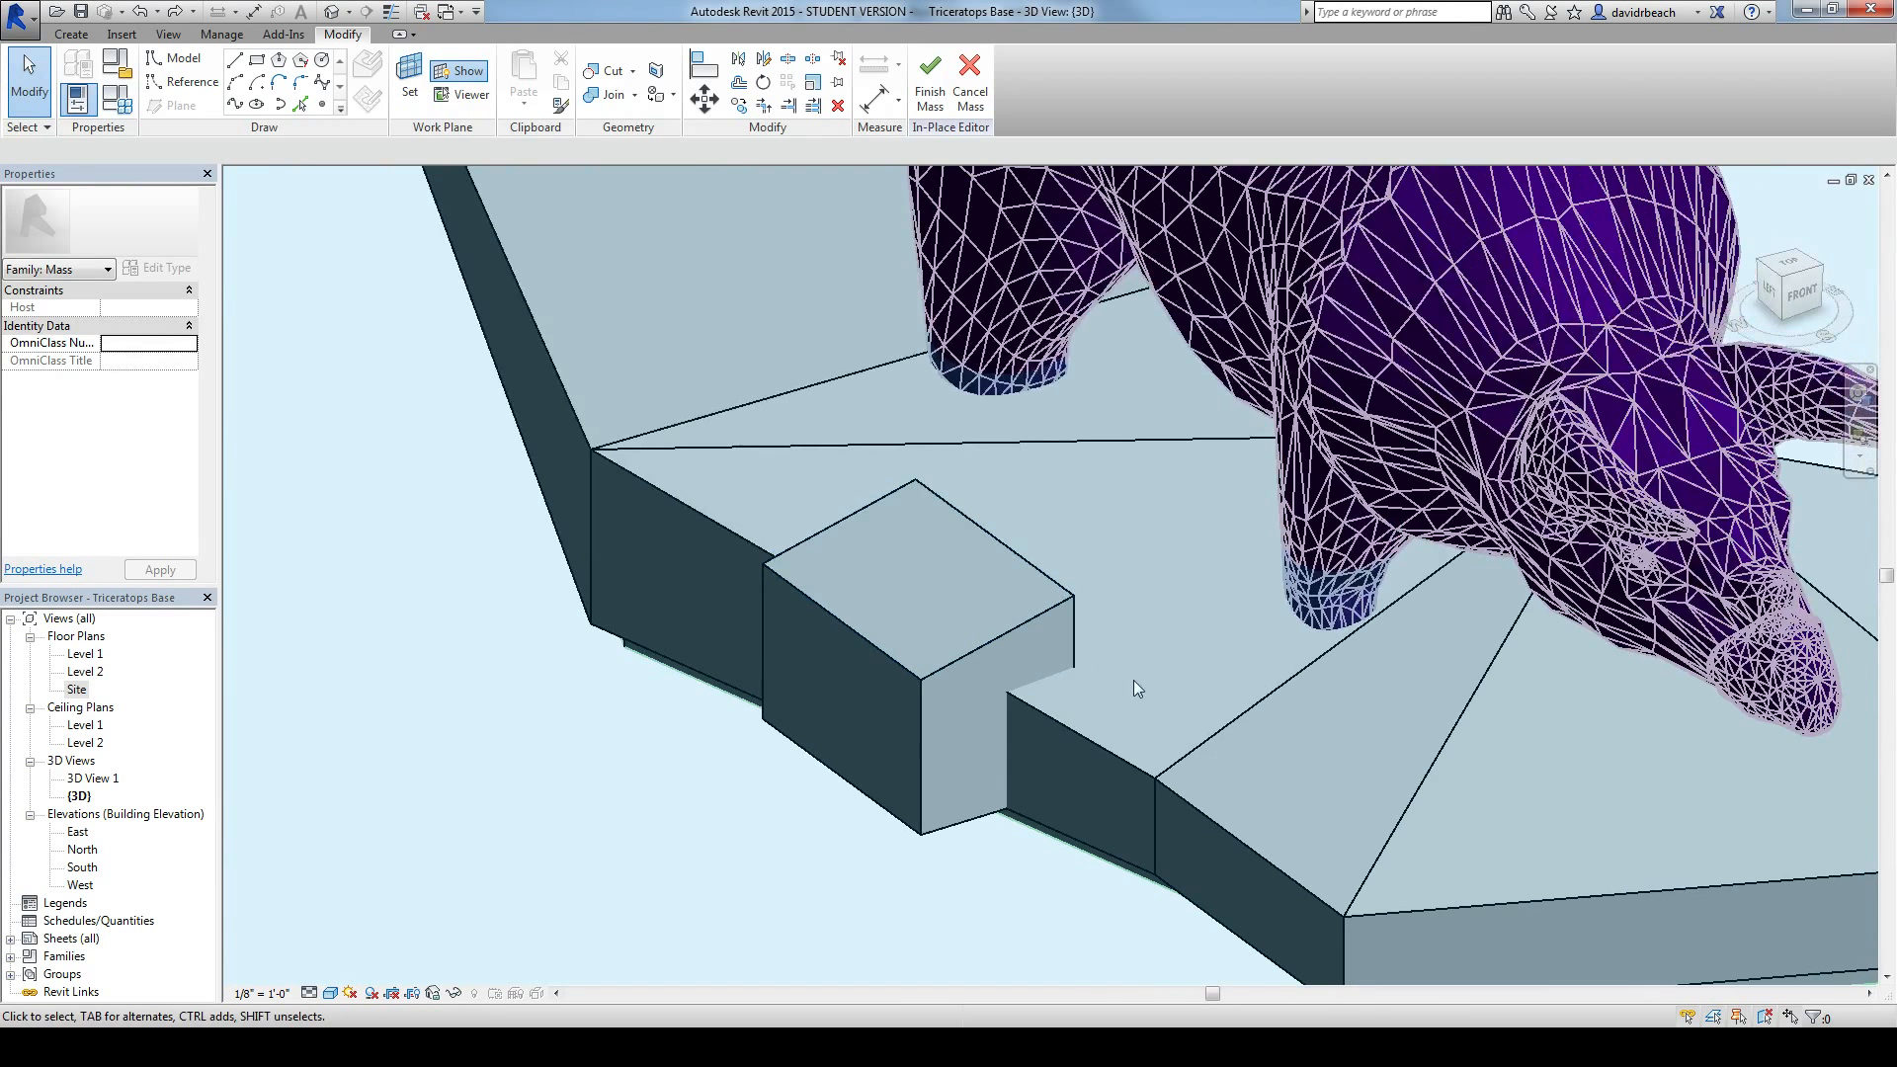
pyautogui.click(603, 95)
pyautogui.click(1082, 736)
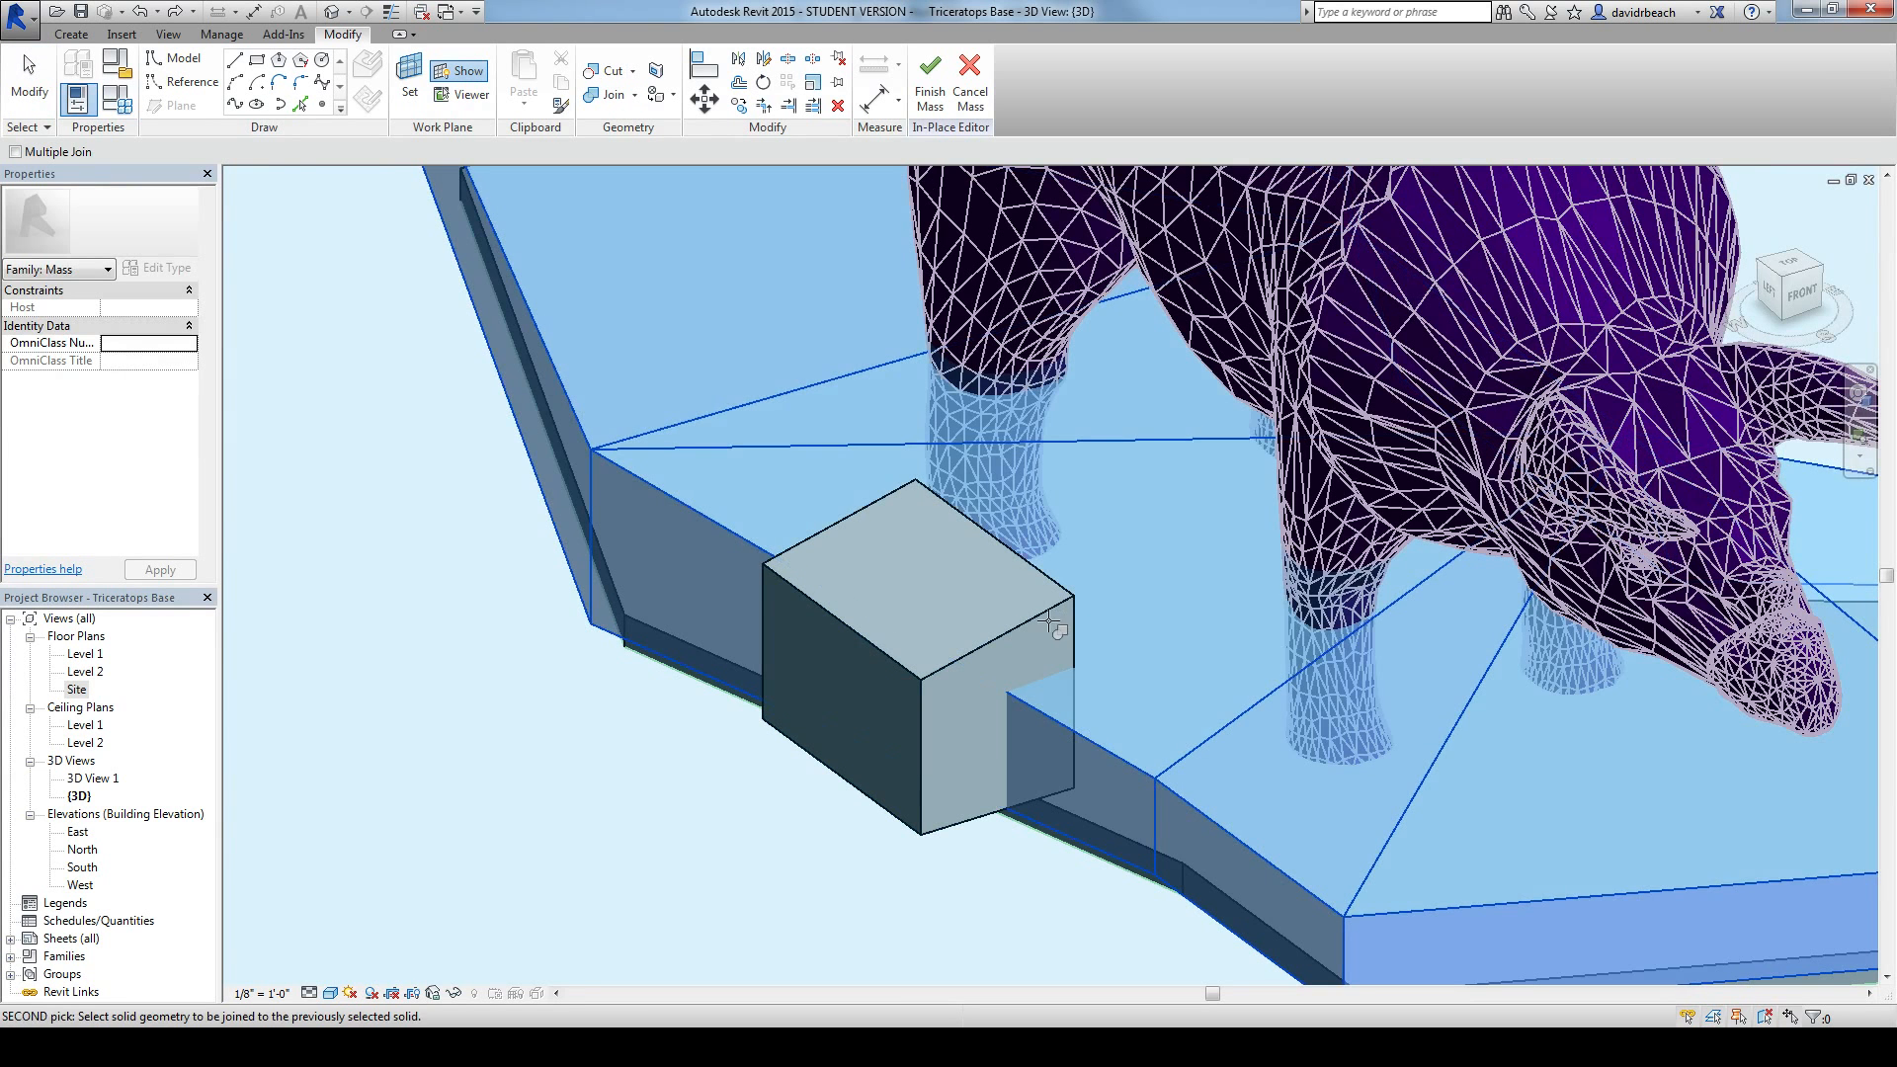
pyautogui.click(1049, 622)
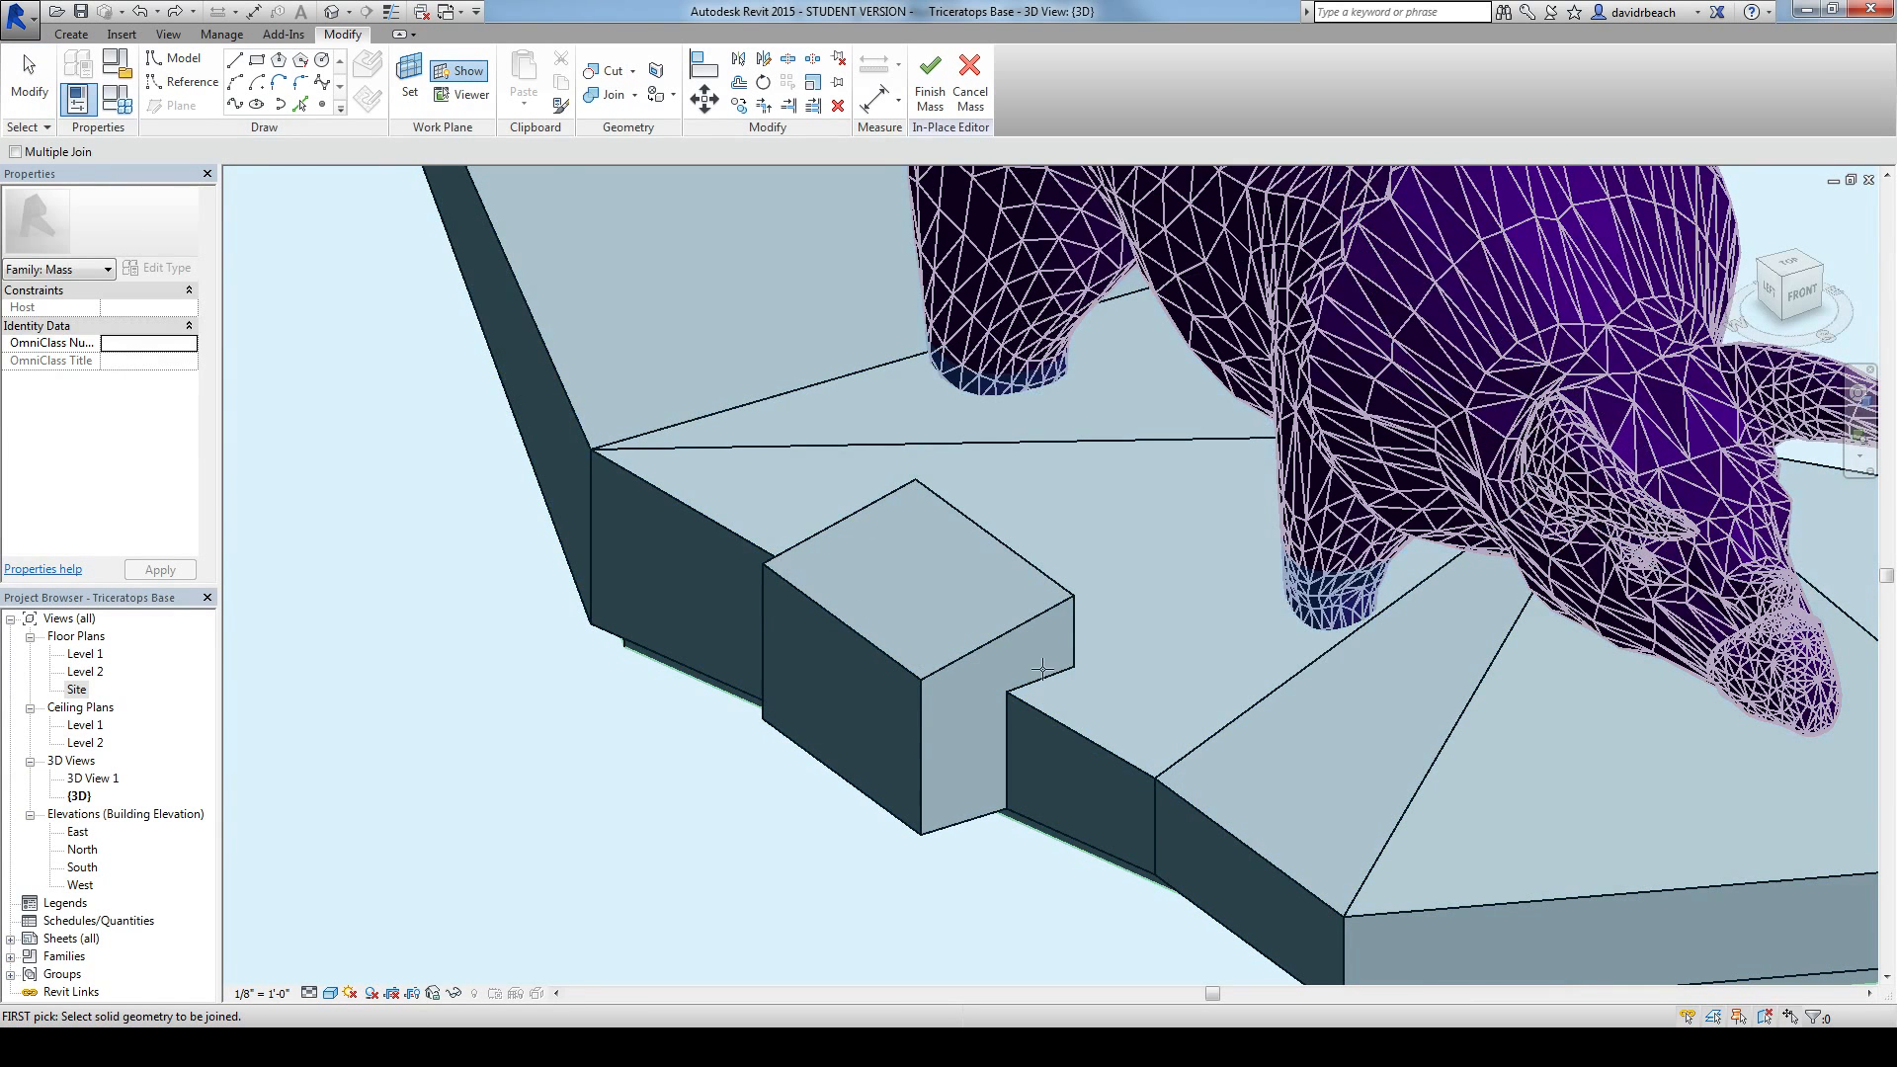
pyautogui.keyDown('shift'); pyautogui.moveTo(1041, 669); pyautogui.dragTo(534, 736, button='middle'); pyautogui.keyUp('shift')
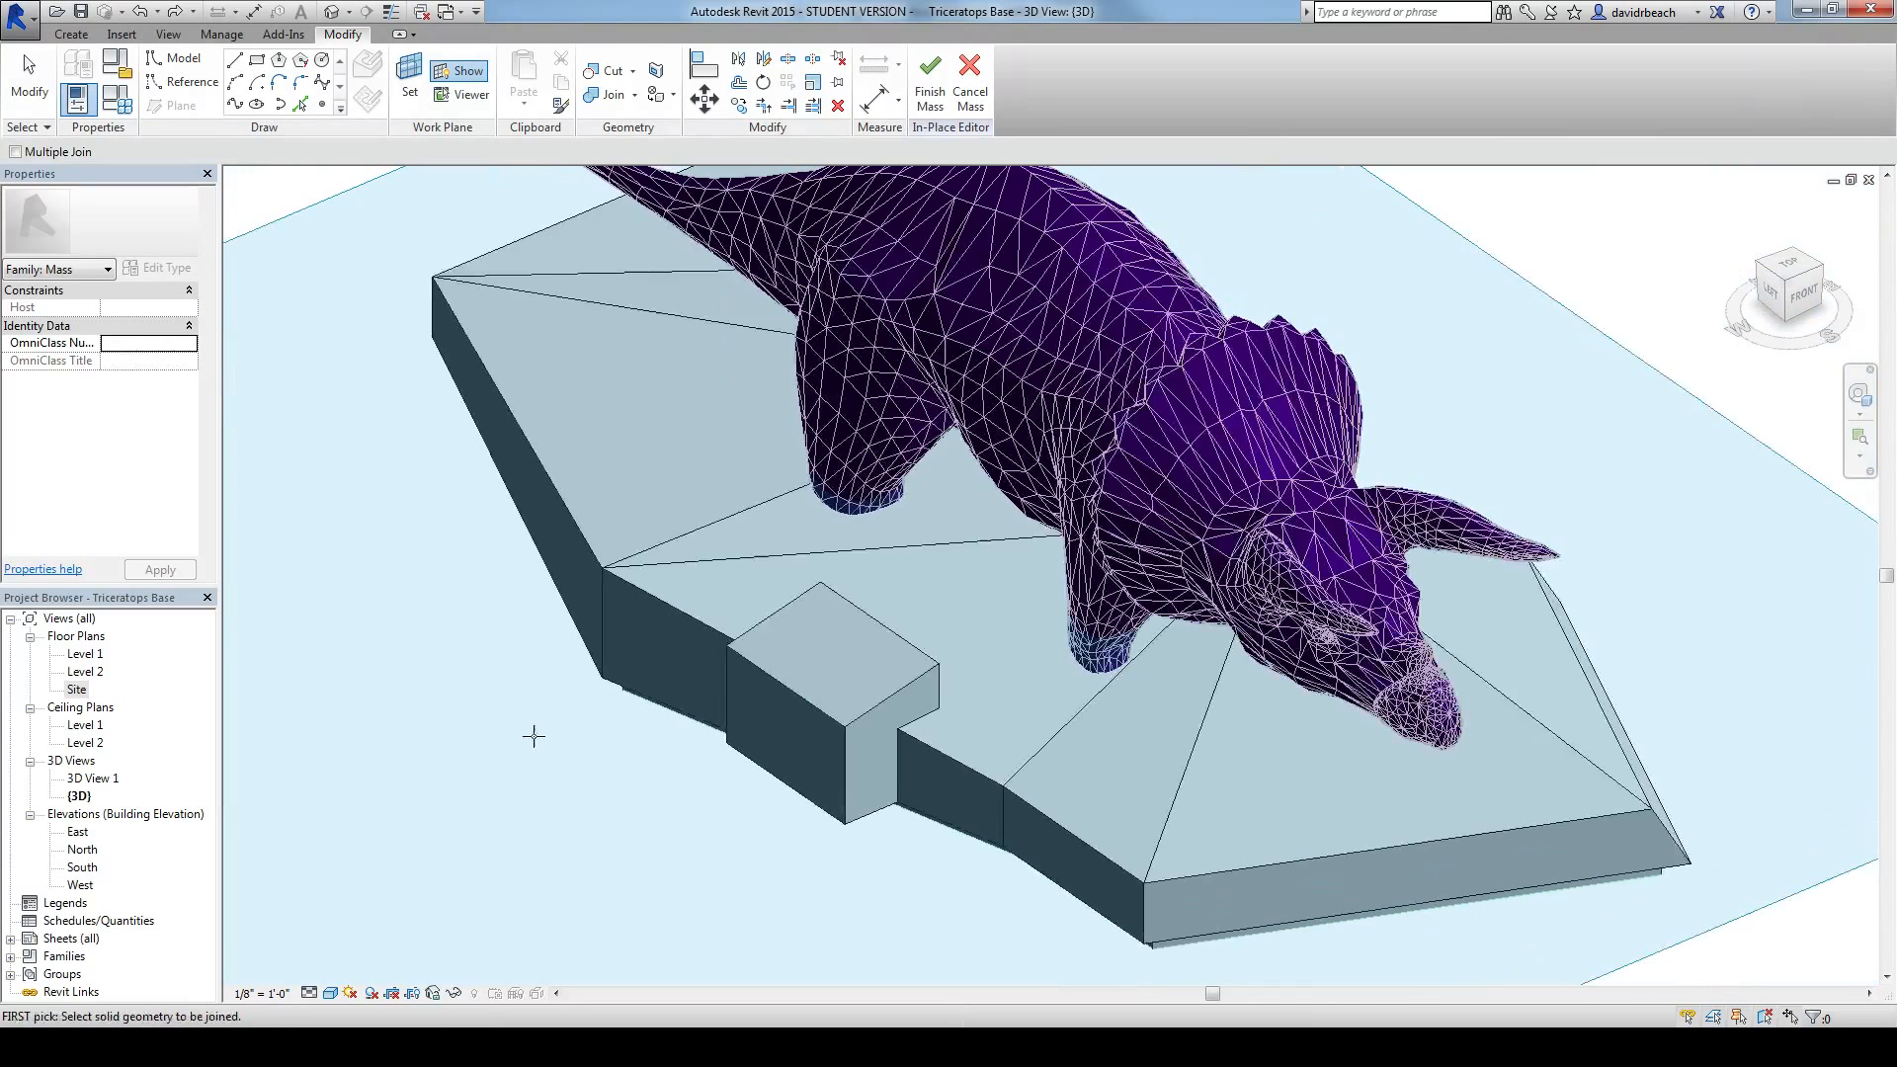
# Step: Finish the in-place mass and show the triceratops and its base straight from the left side
pyautogui.click(934, 82)
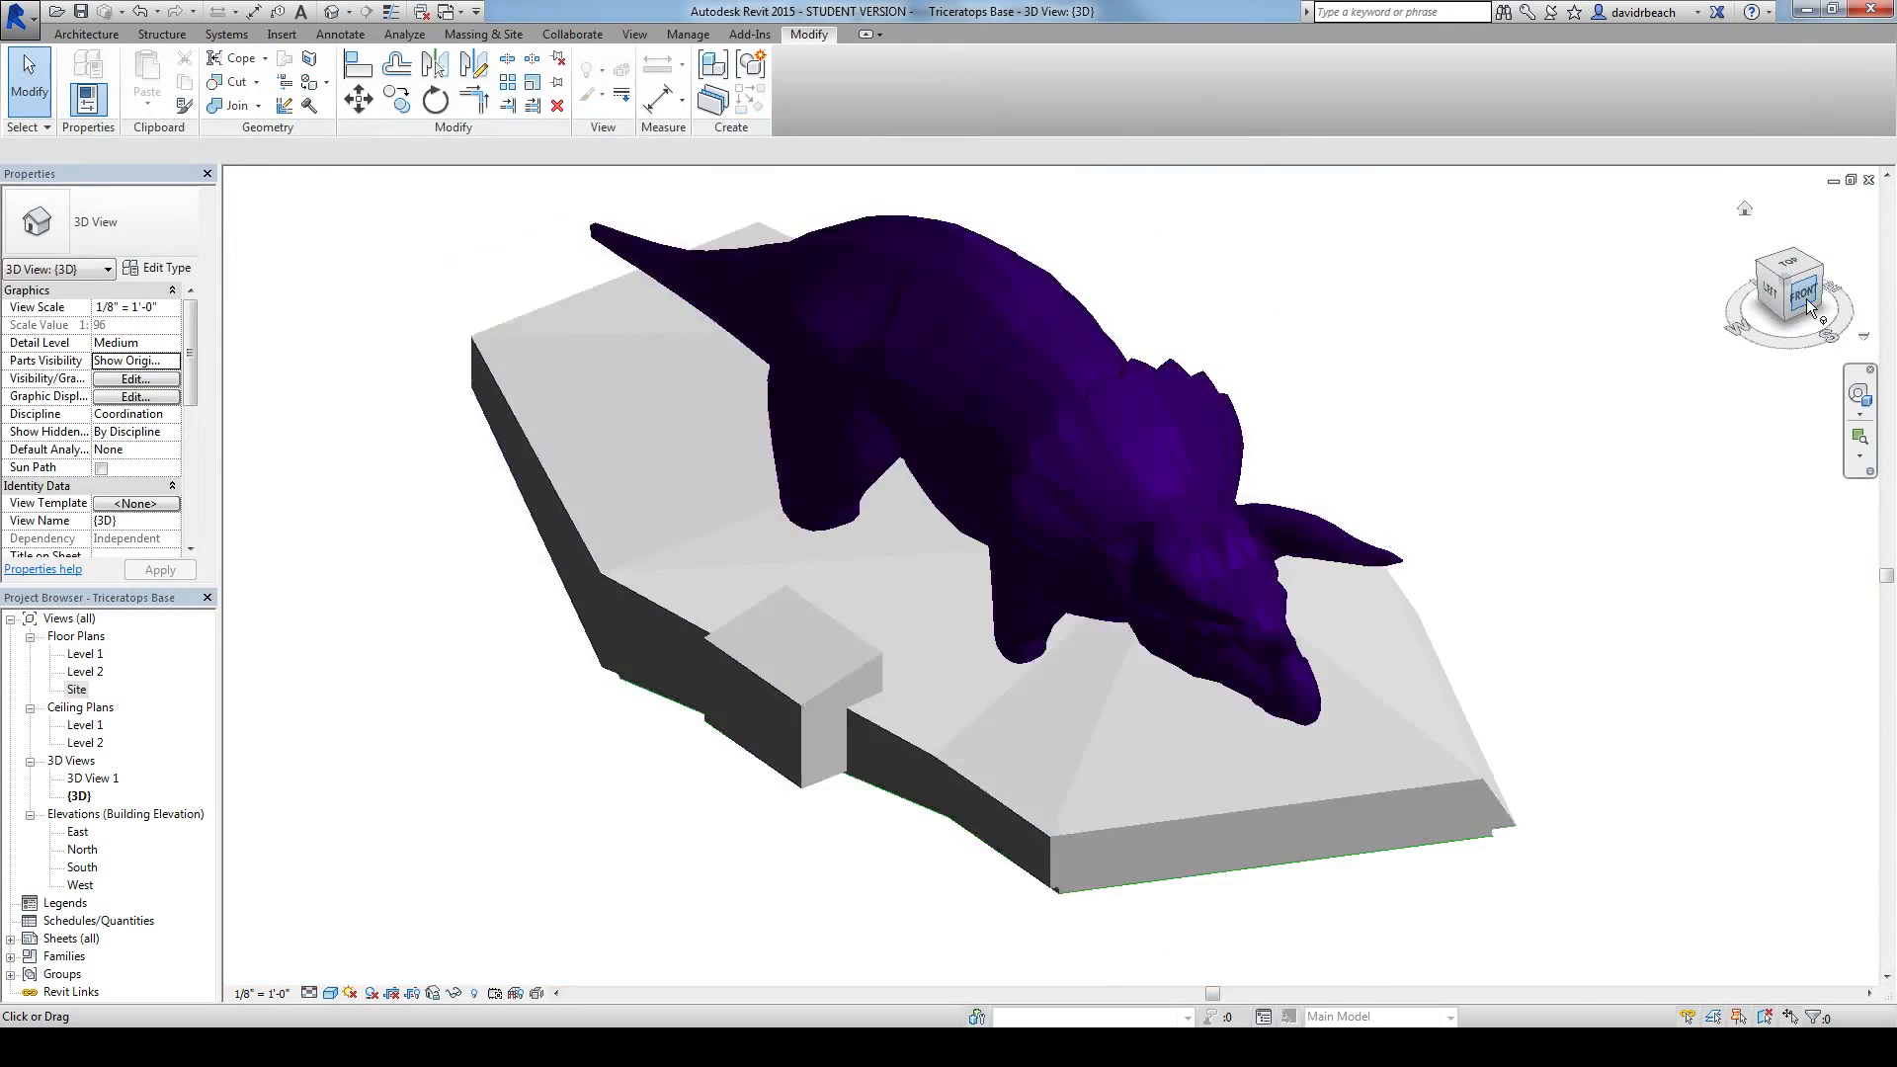
pyautogui.click(1806, 299)
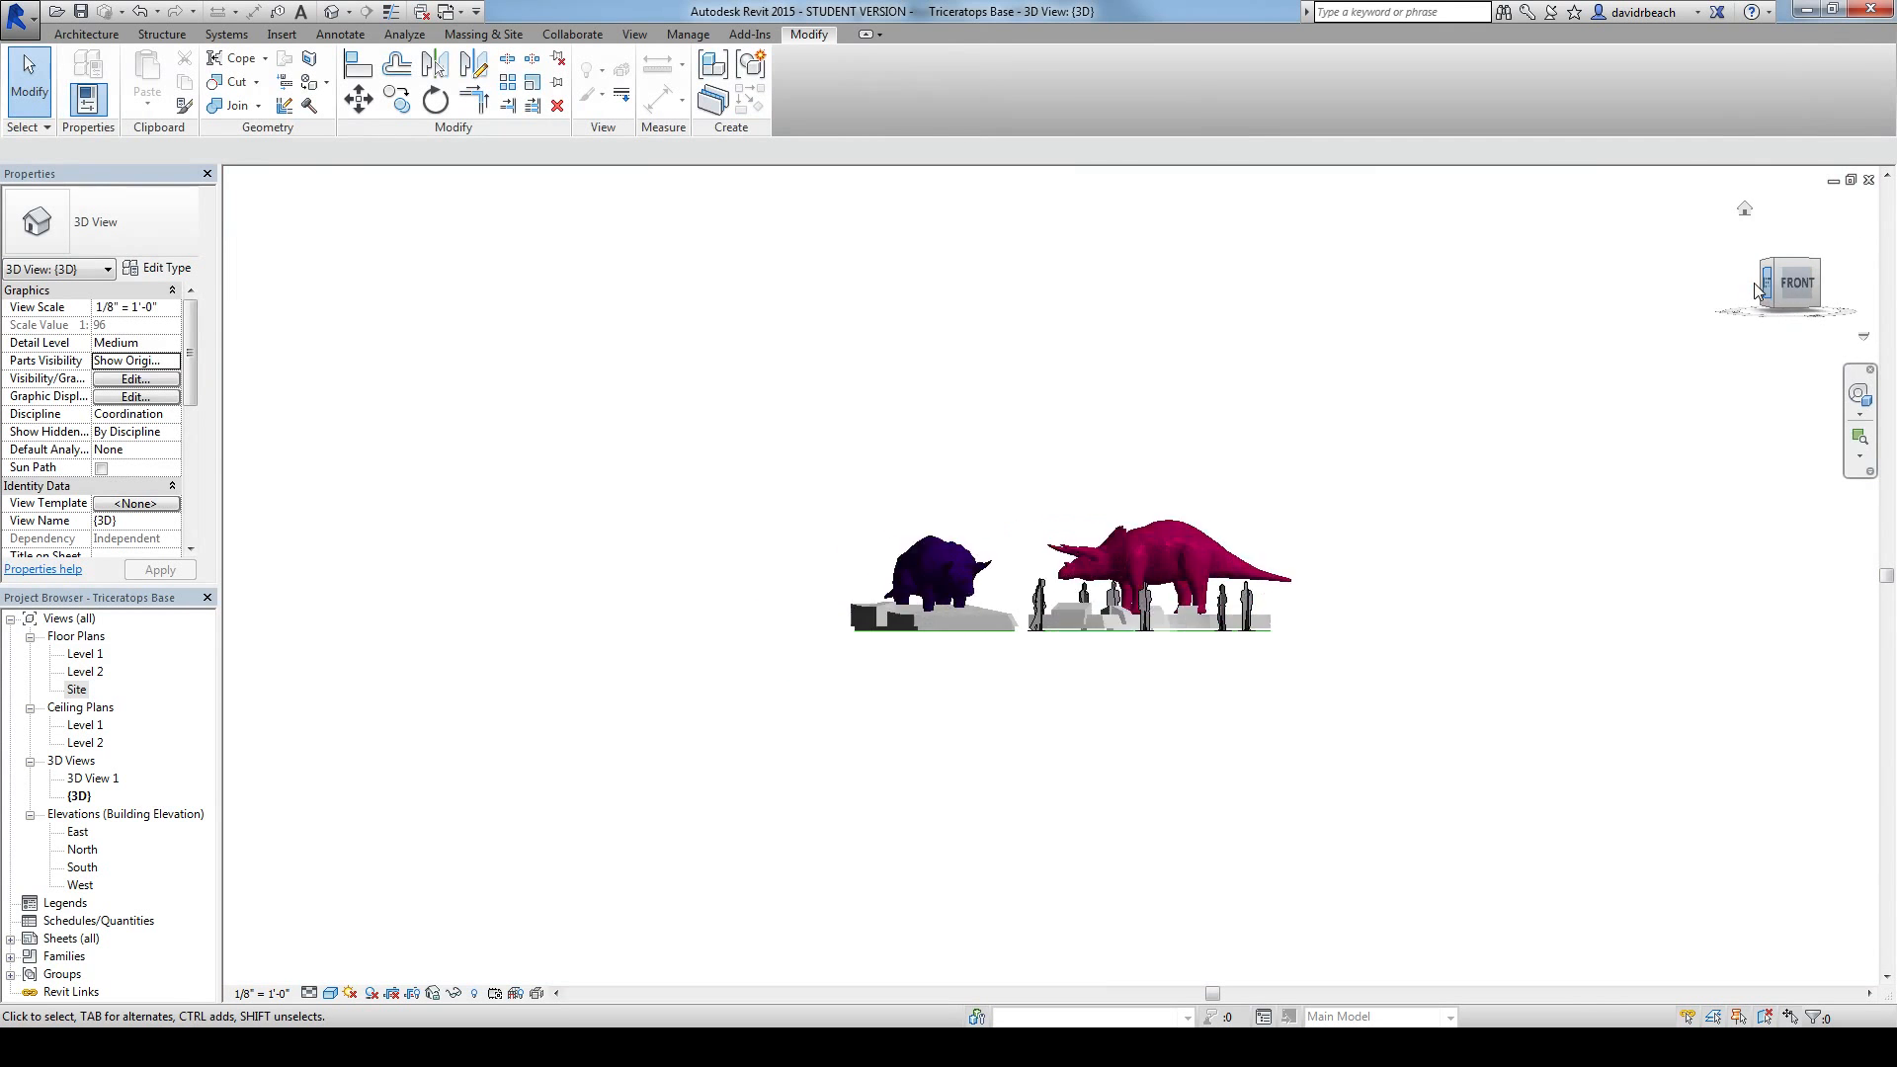
pyautogui.click(1756, 289)
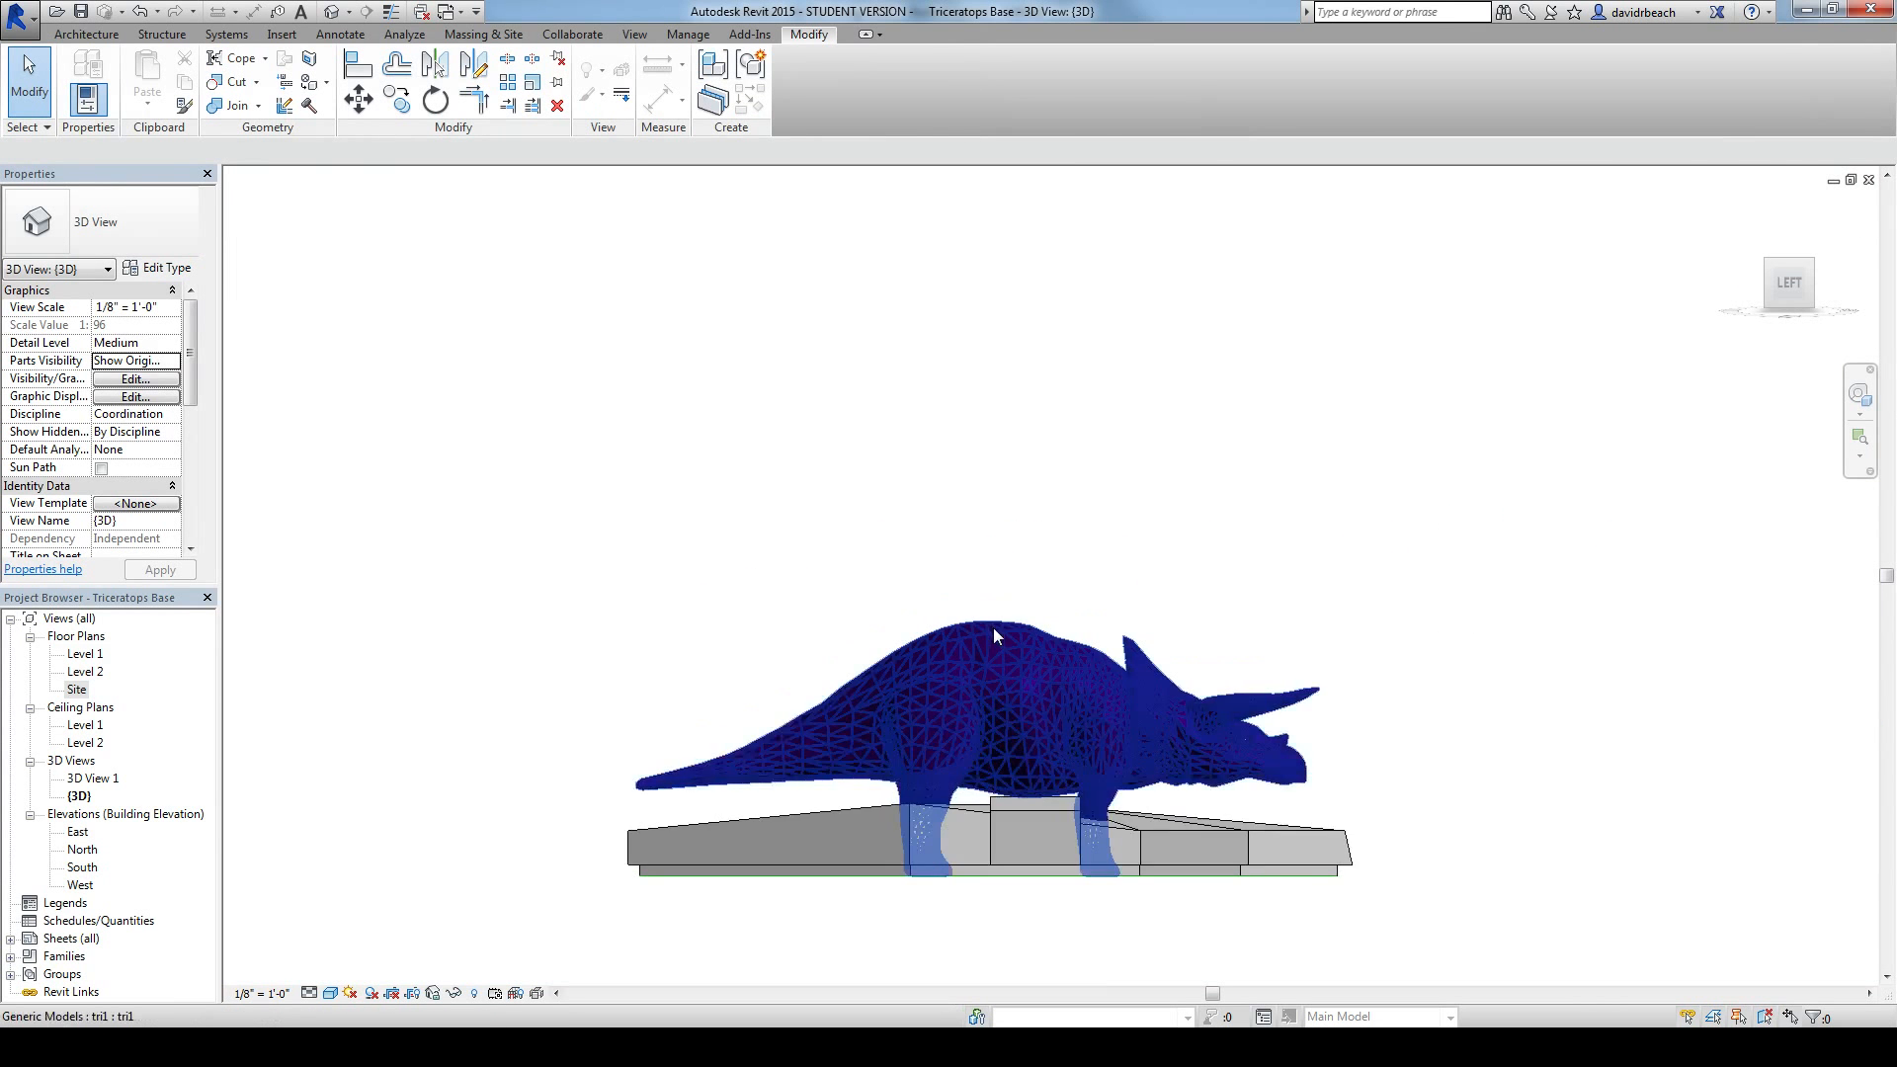
# Step: Move the purple triceratops vertically up 2'-0" from the bottom of the base
pyautogui.click(993, 628)
pyautogui.moveTo(945, 783); pyautogui.dragTo(994, 695, button='middle')
pyautogui.scroll(3, 995, 695)
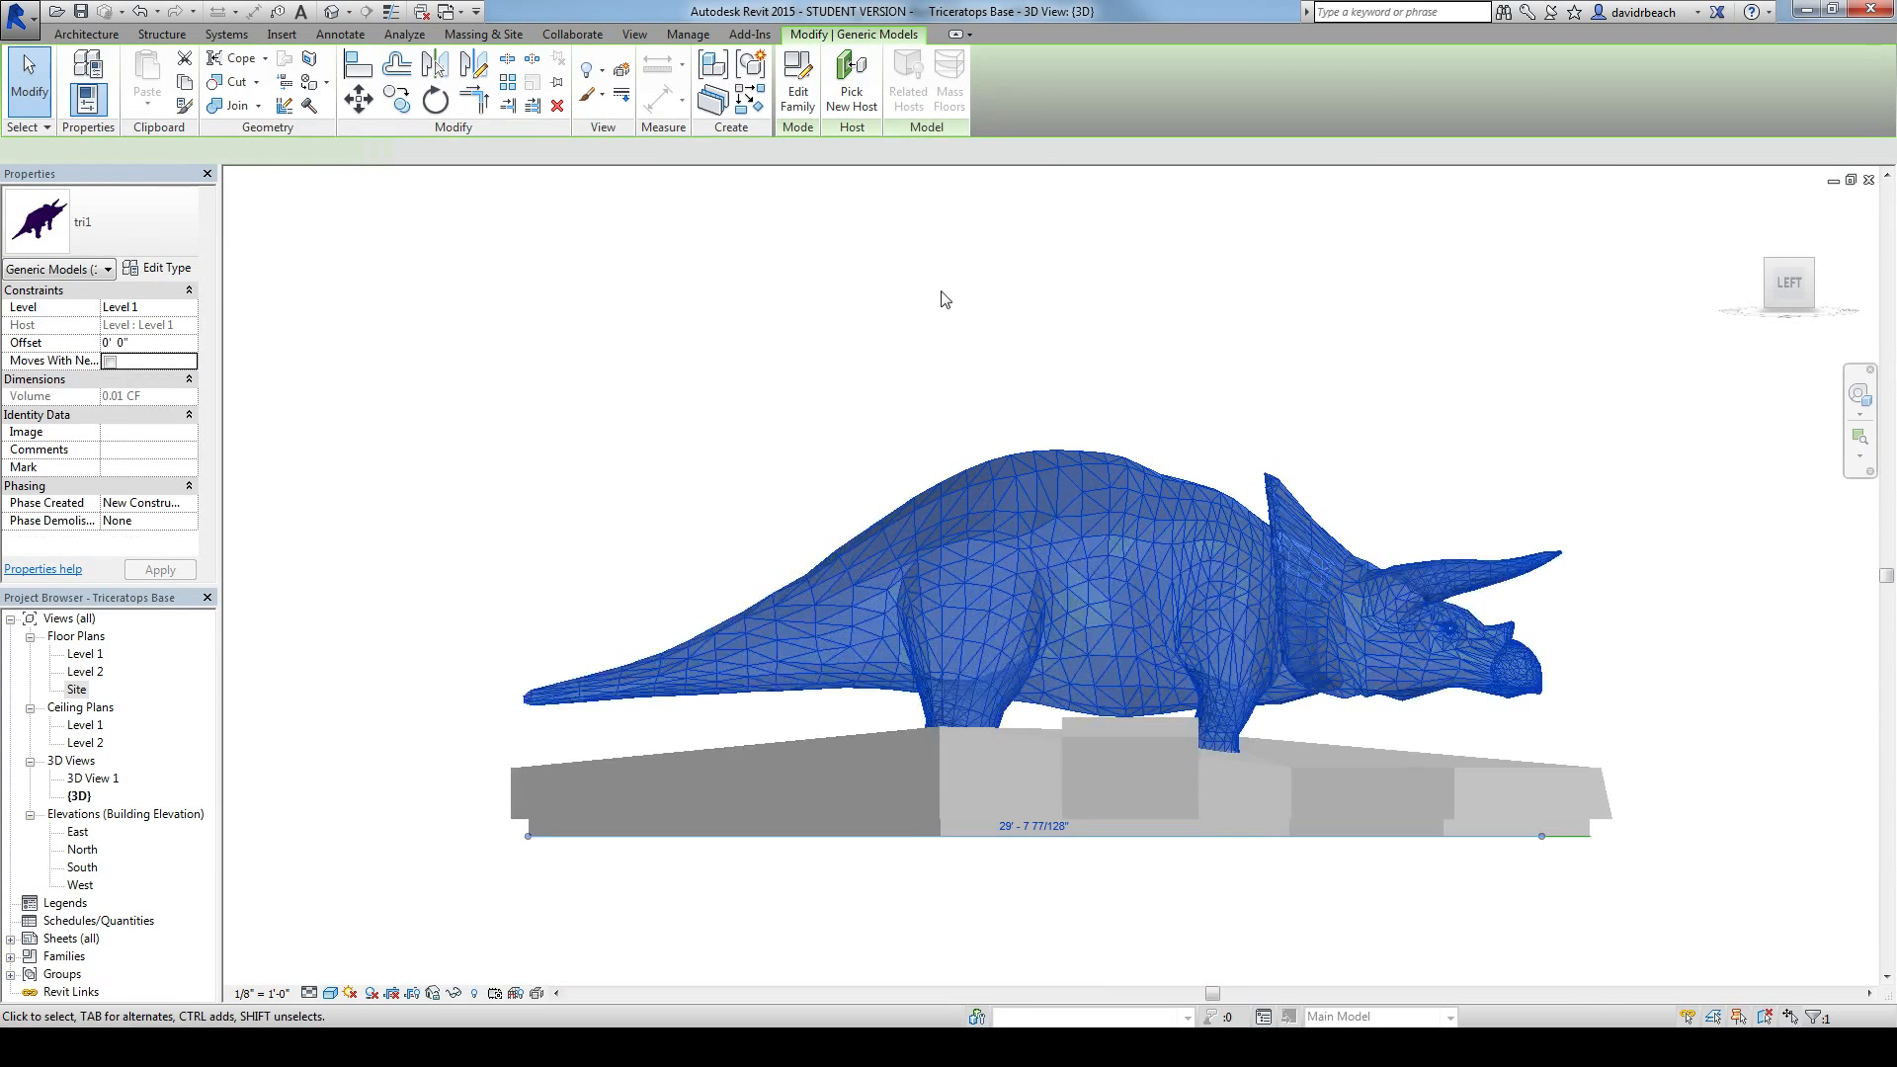
pyautogui.click(358, 99)
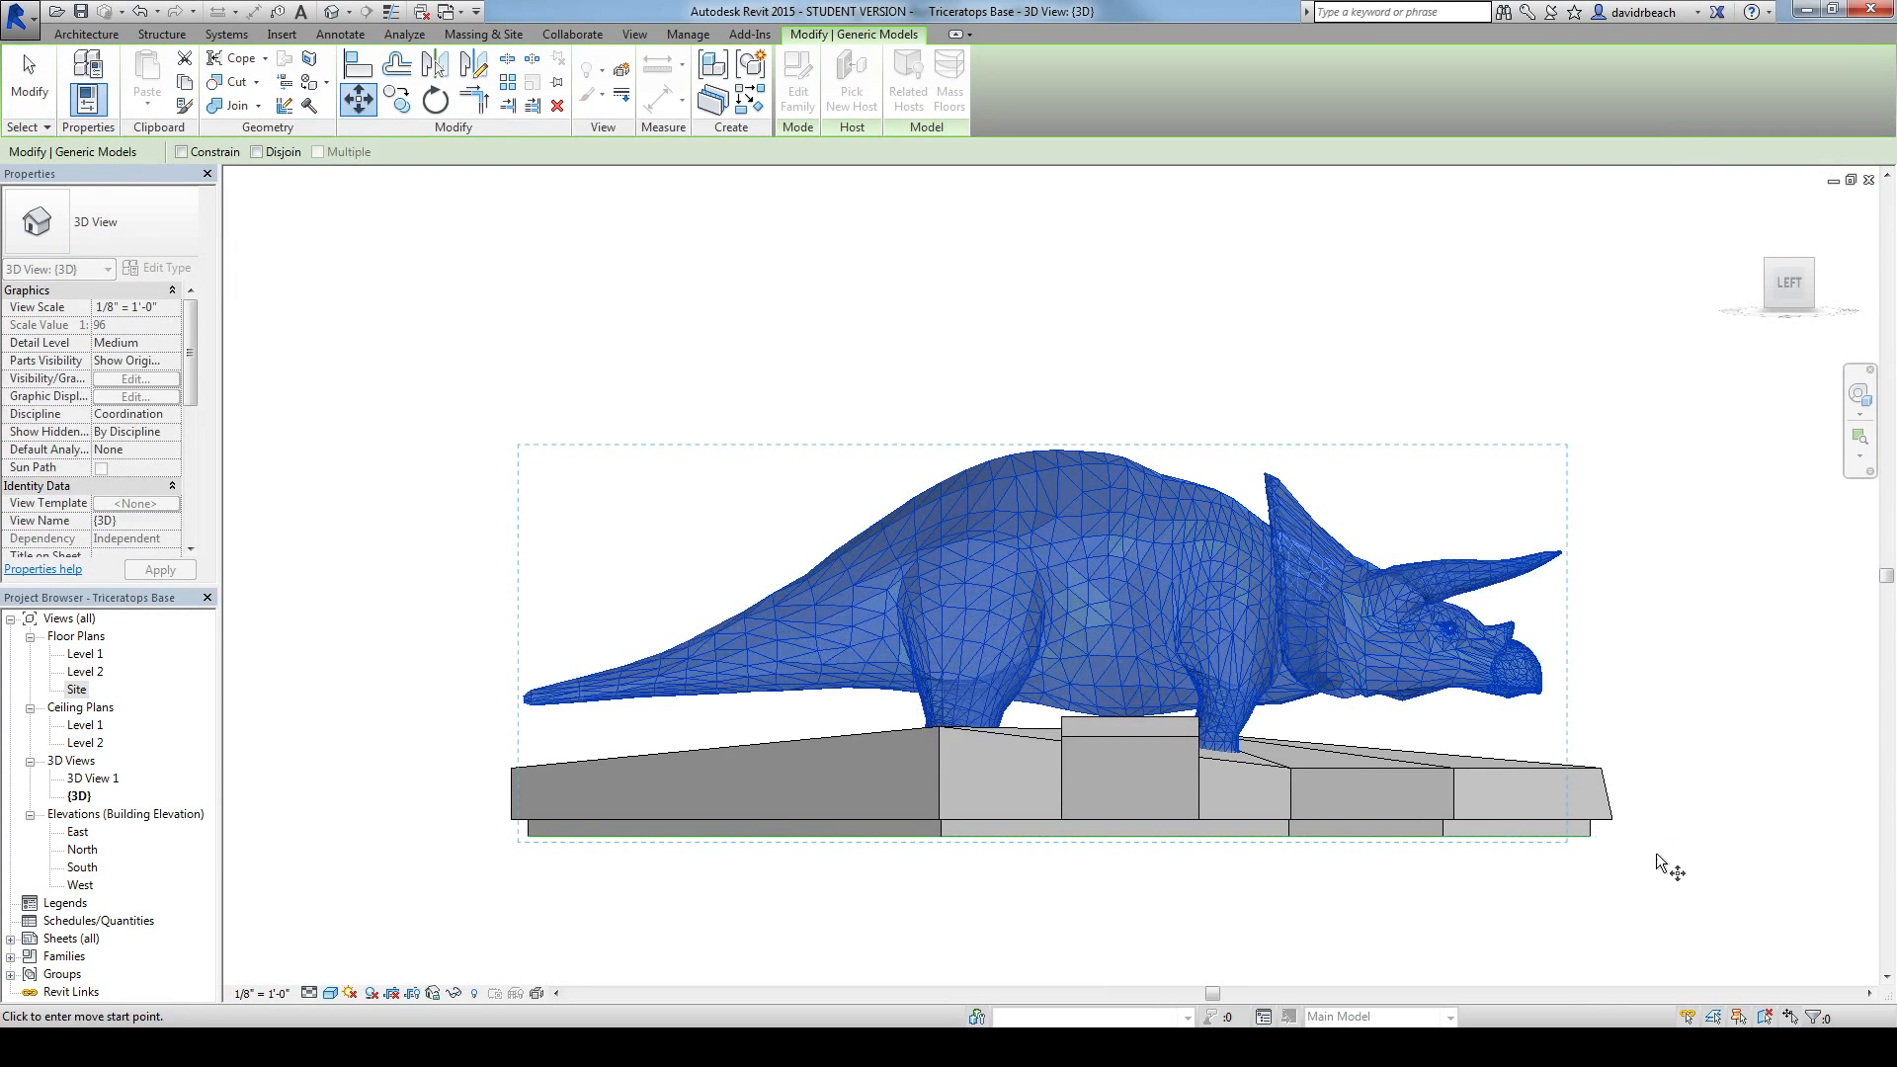
pyautogui.click(1292, 835)
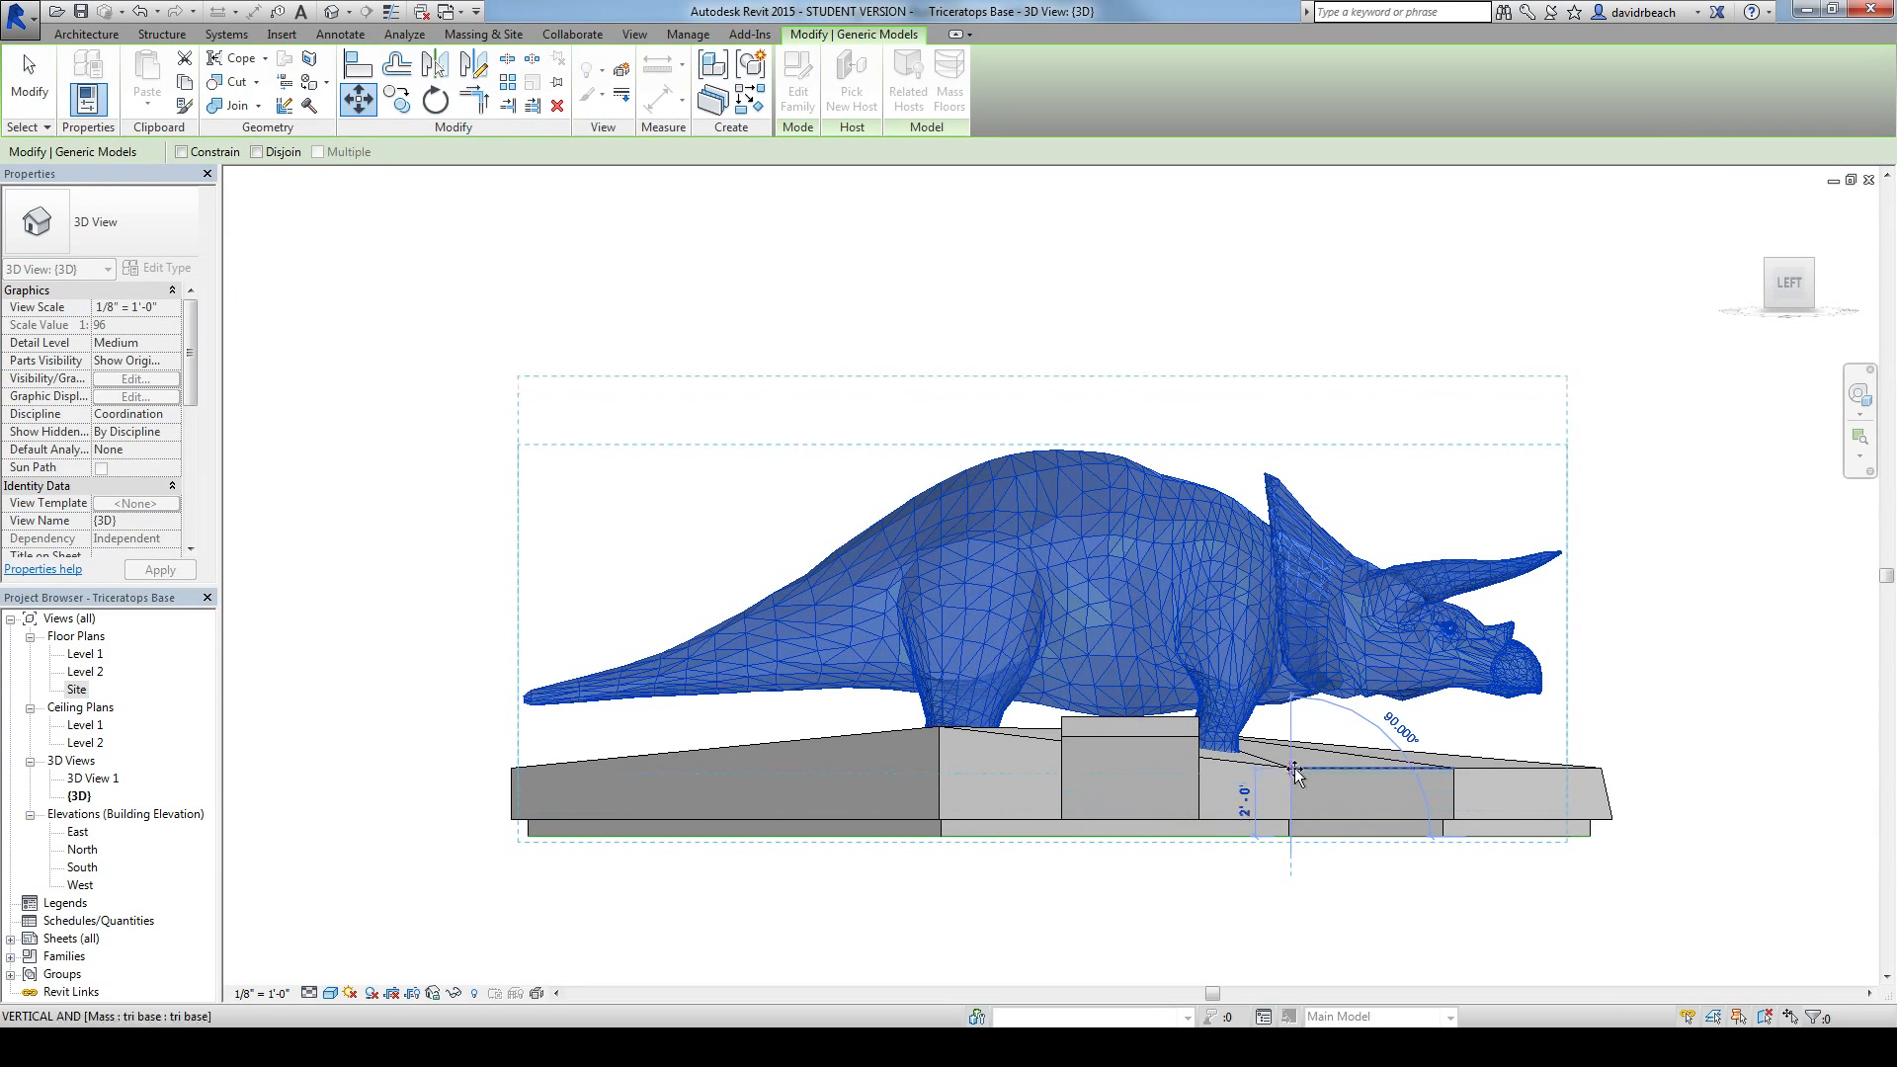
pyautogui.click(1294, 770)
# Step: Nudge the purple triceratops upward until its offset from Level 1 is 2' 7"
pyautogui.moveTo(1294, 771)
pyautogui.keyDown('shift'); pyautogui.mouseDown(button='middle')
pyautogui.moveTo(1432, 698)
pyautogui.moveTo(1364, 728)
pyautogui.moveTo(1348, 793)
pyautogui.moveTo(1324, 790)
pyautogui.mouseUp(button='middle'); pyautogui.keyUp('shift')
pyautogui.press('Right')
pyautogui.press('Right')
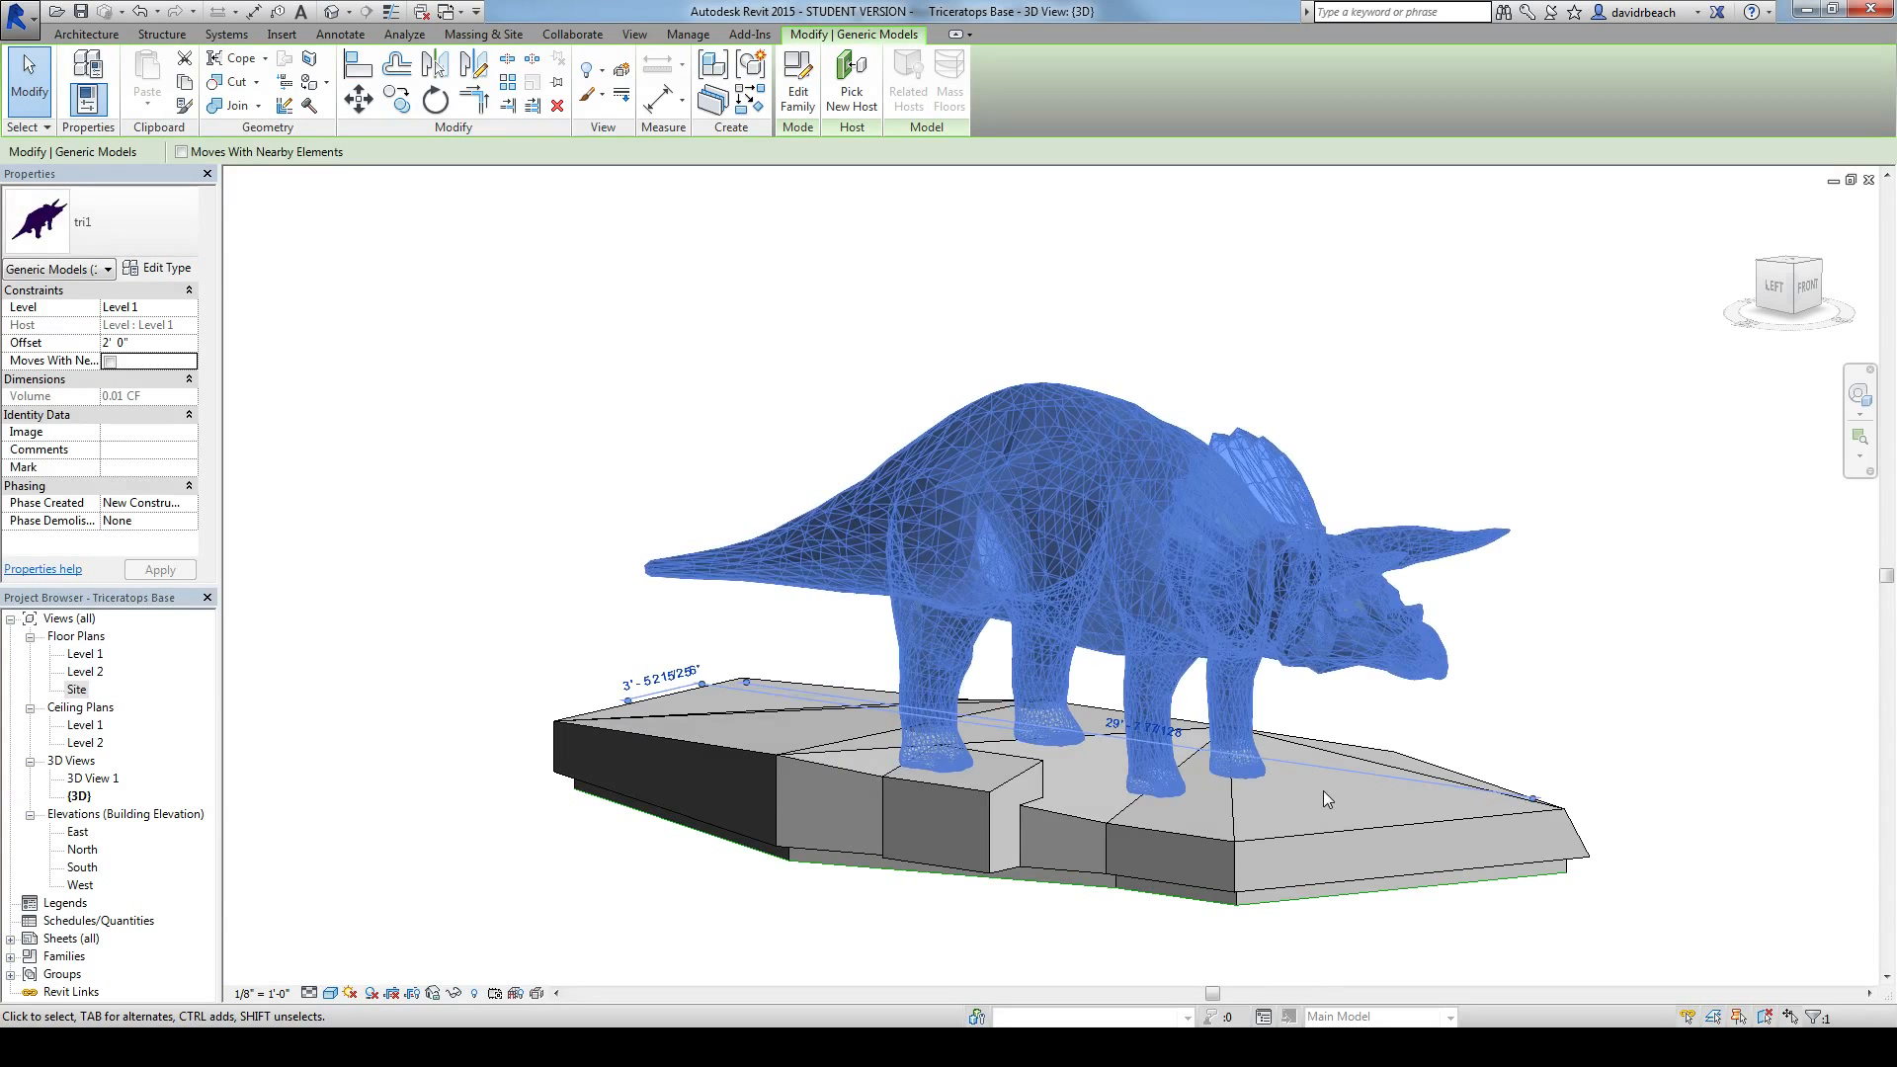
pyautogui.click(1807, 290)
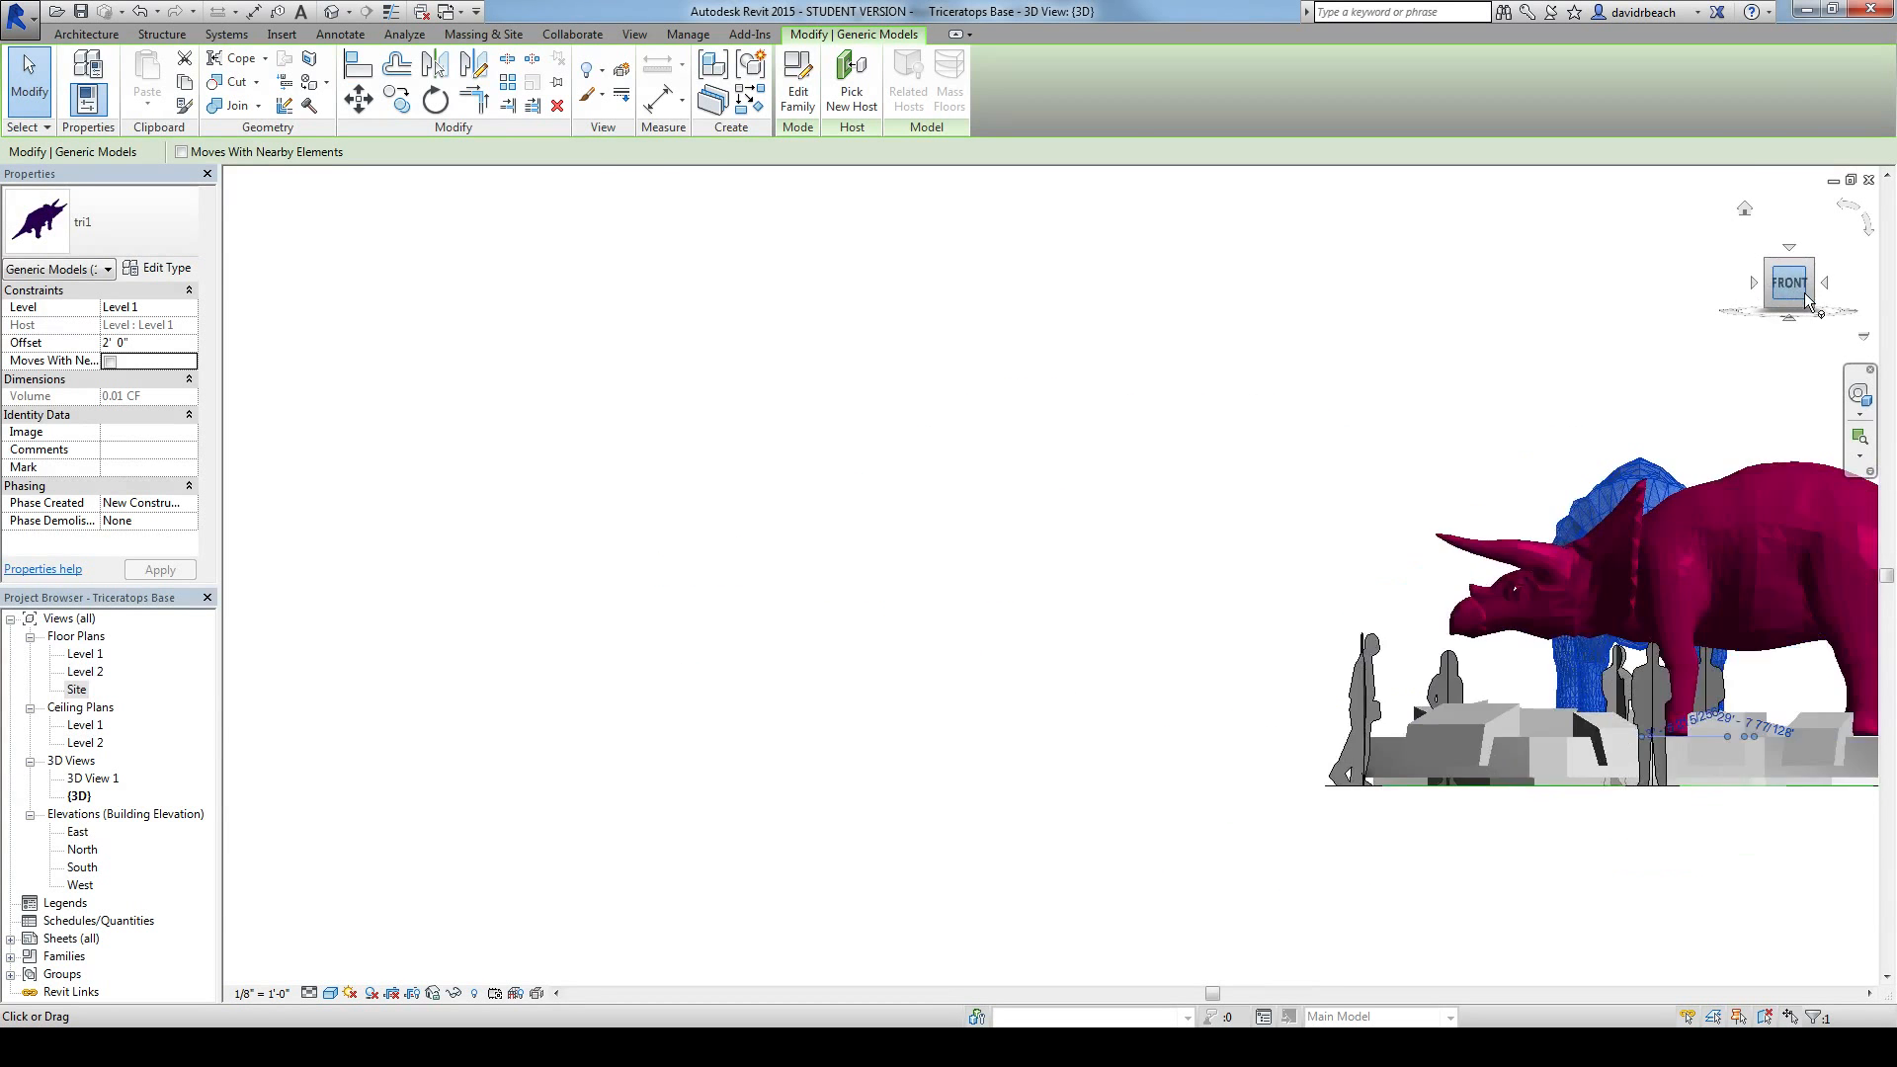
pyautogui.click(1828, 283)
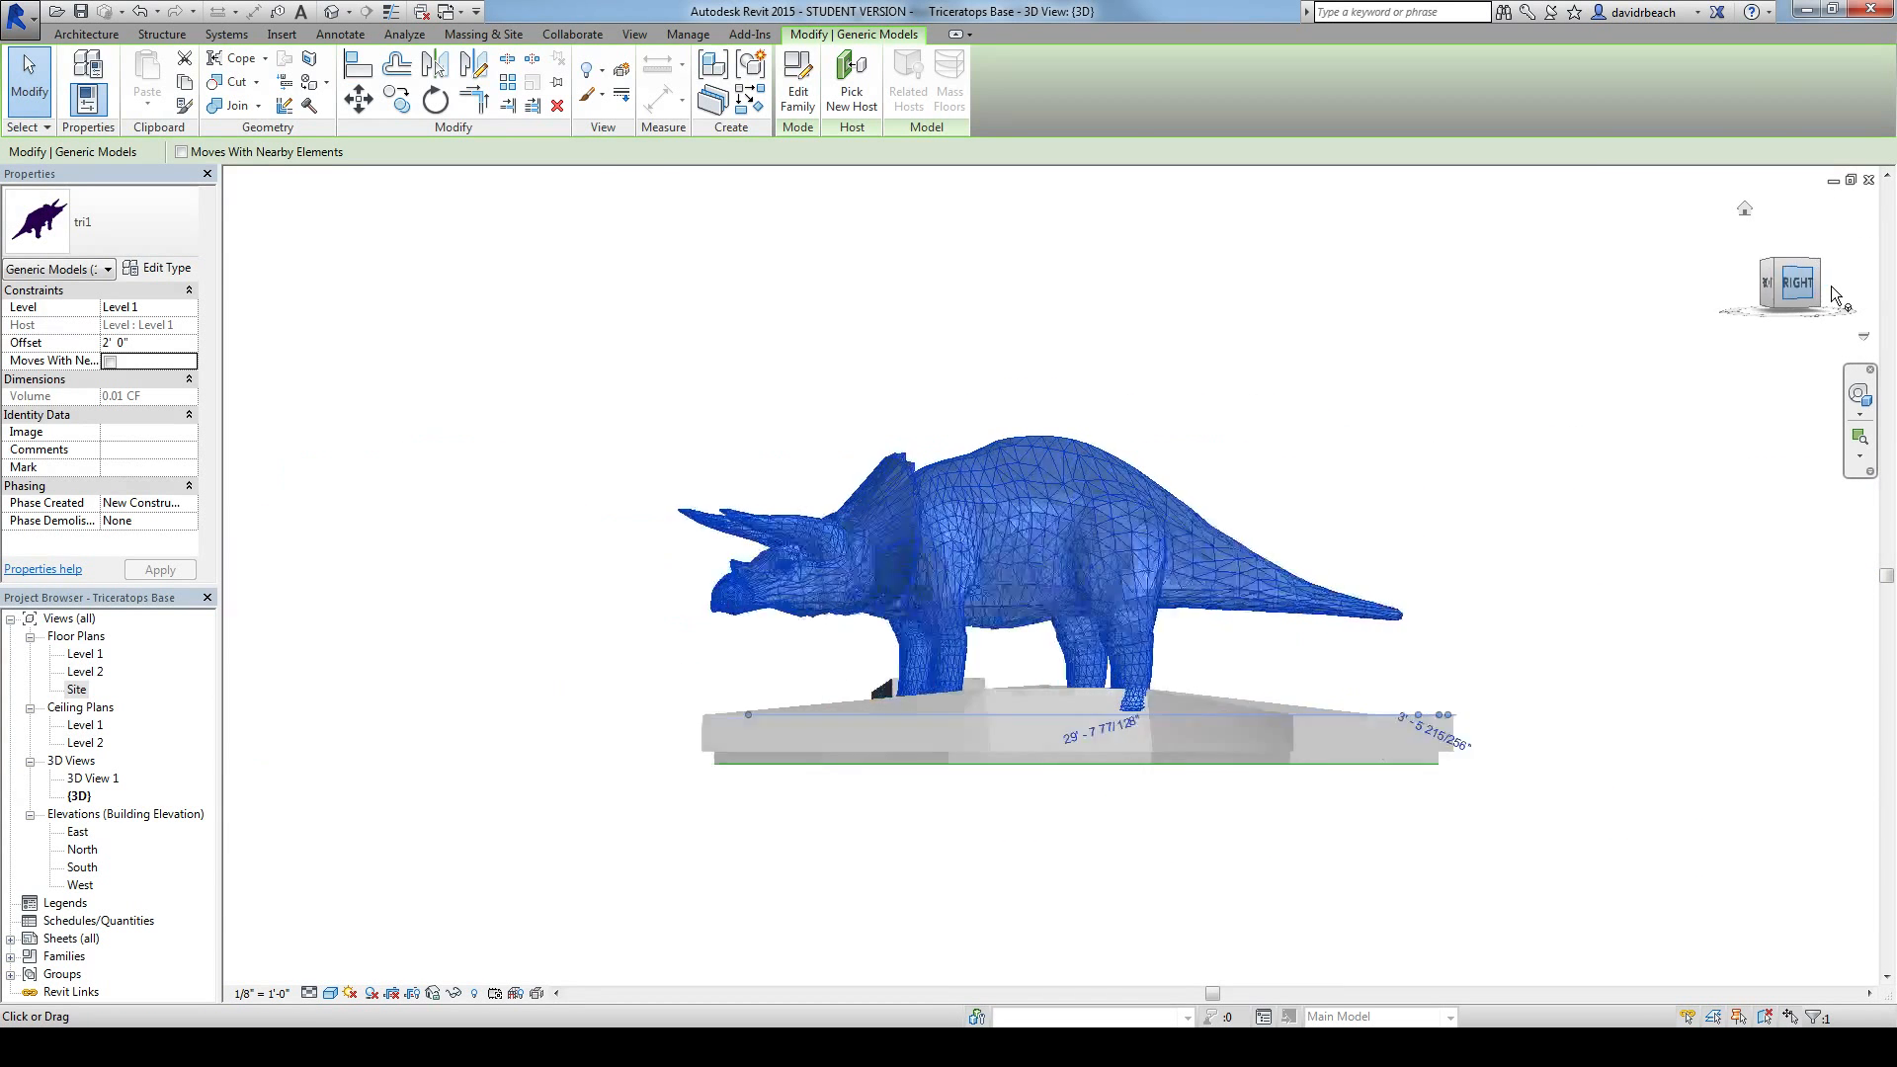
pyautogui.click(1828, 284)
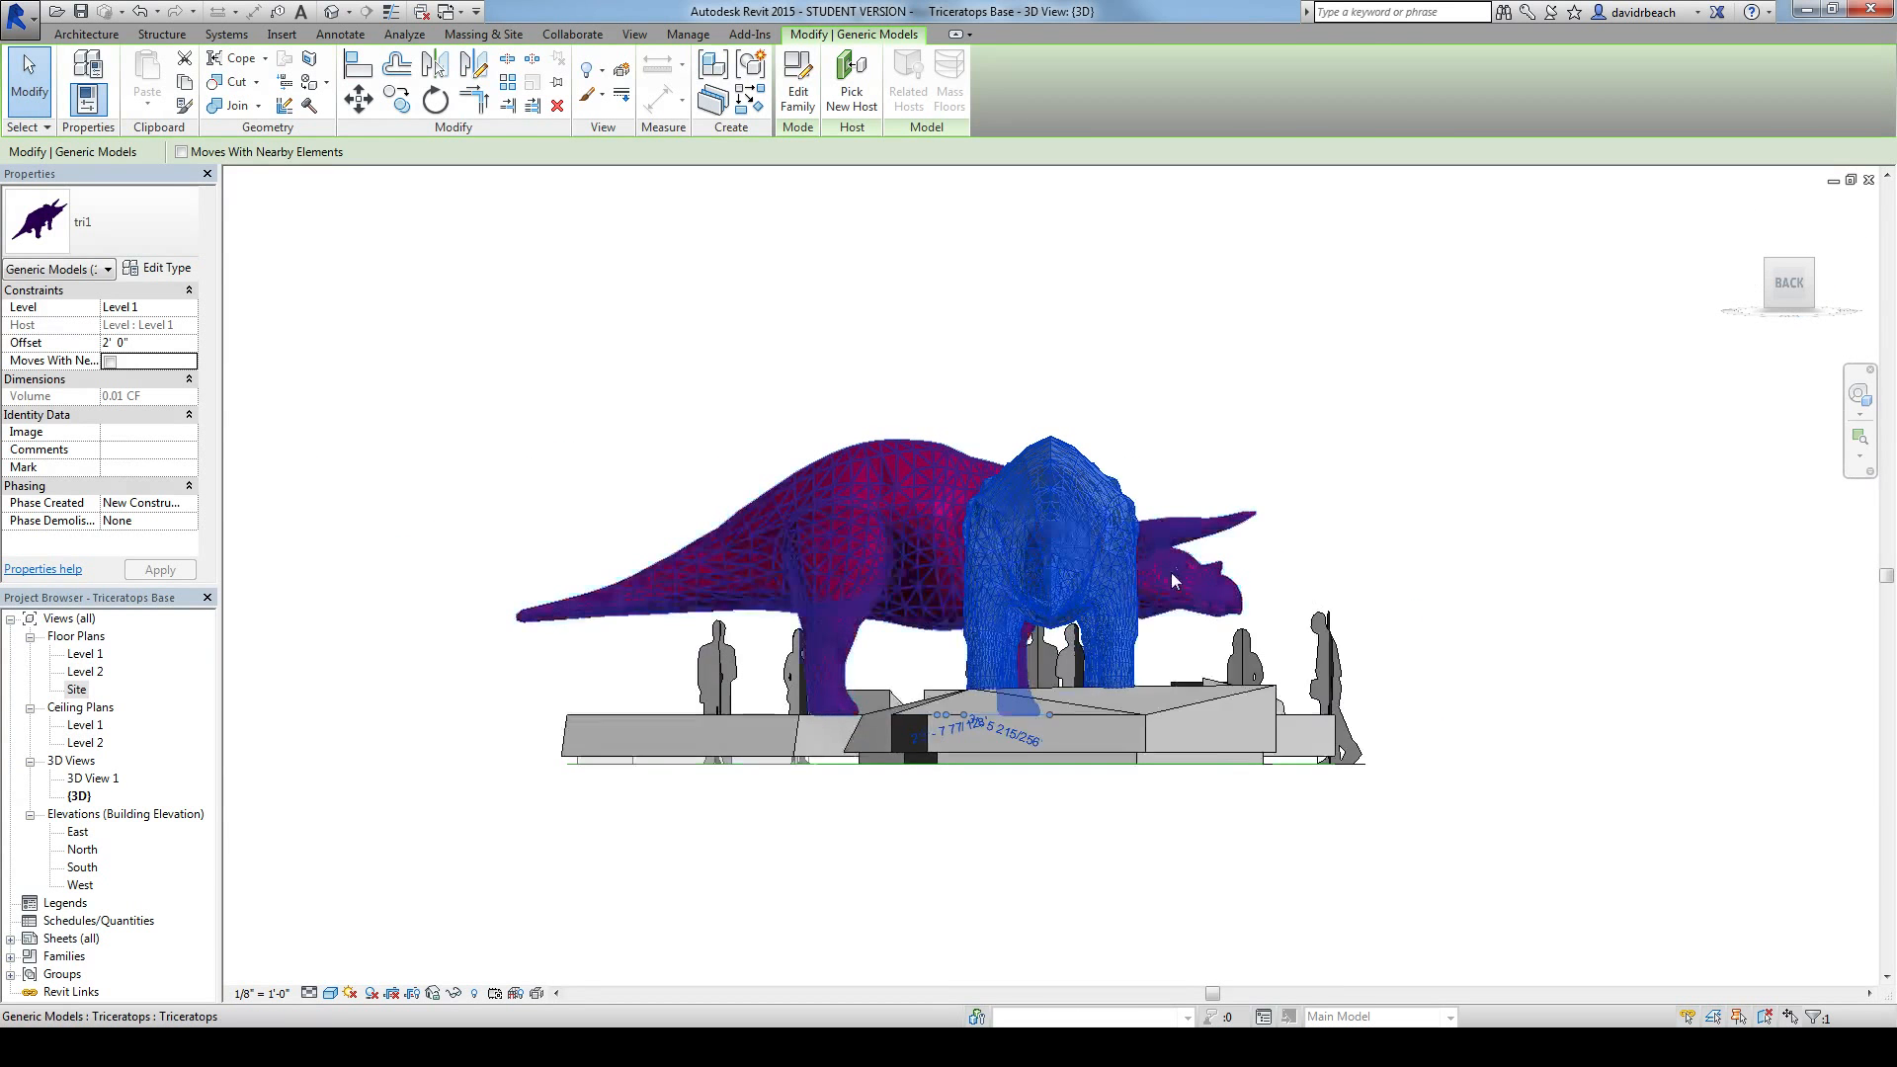
pyautogui.press('Up')
pyautogui.press('Up')
pyautogui.press('Up')
pyautogui.press('Up')
pyautogui.press('Up')
pyautogui.press('Up')
pyautogui.press('Up')
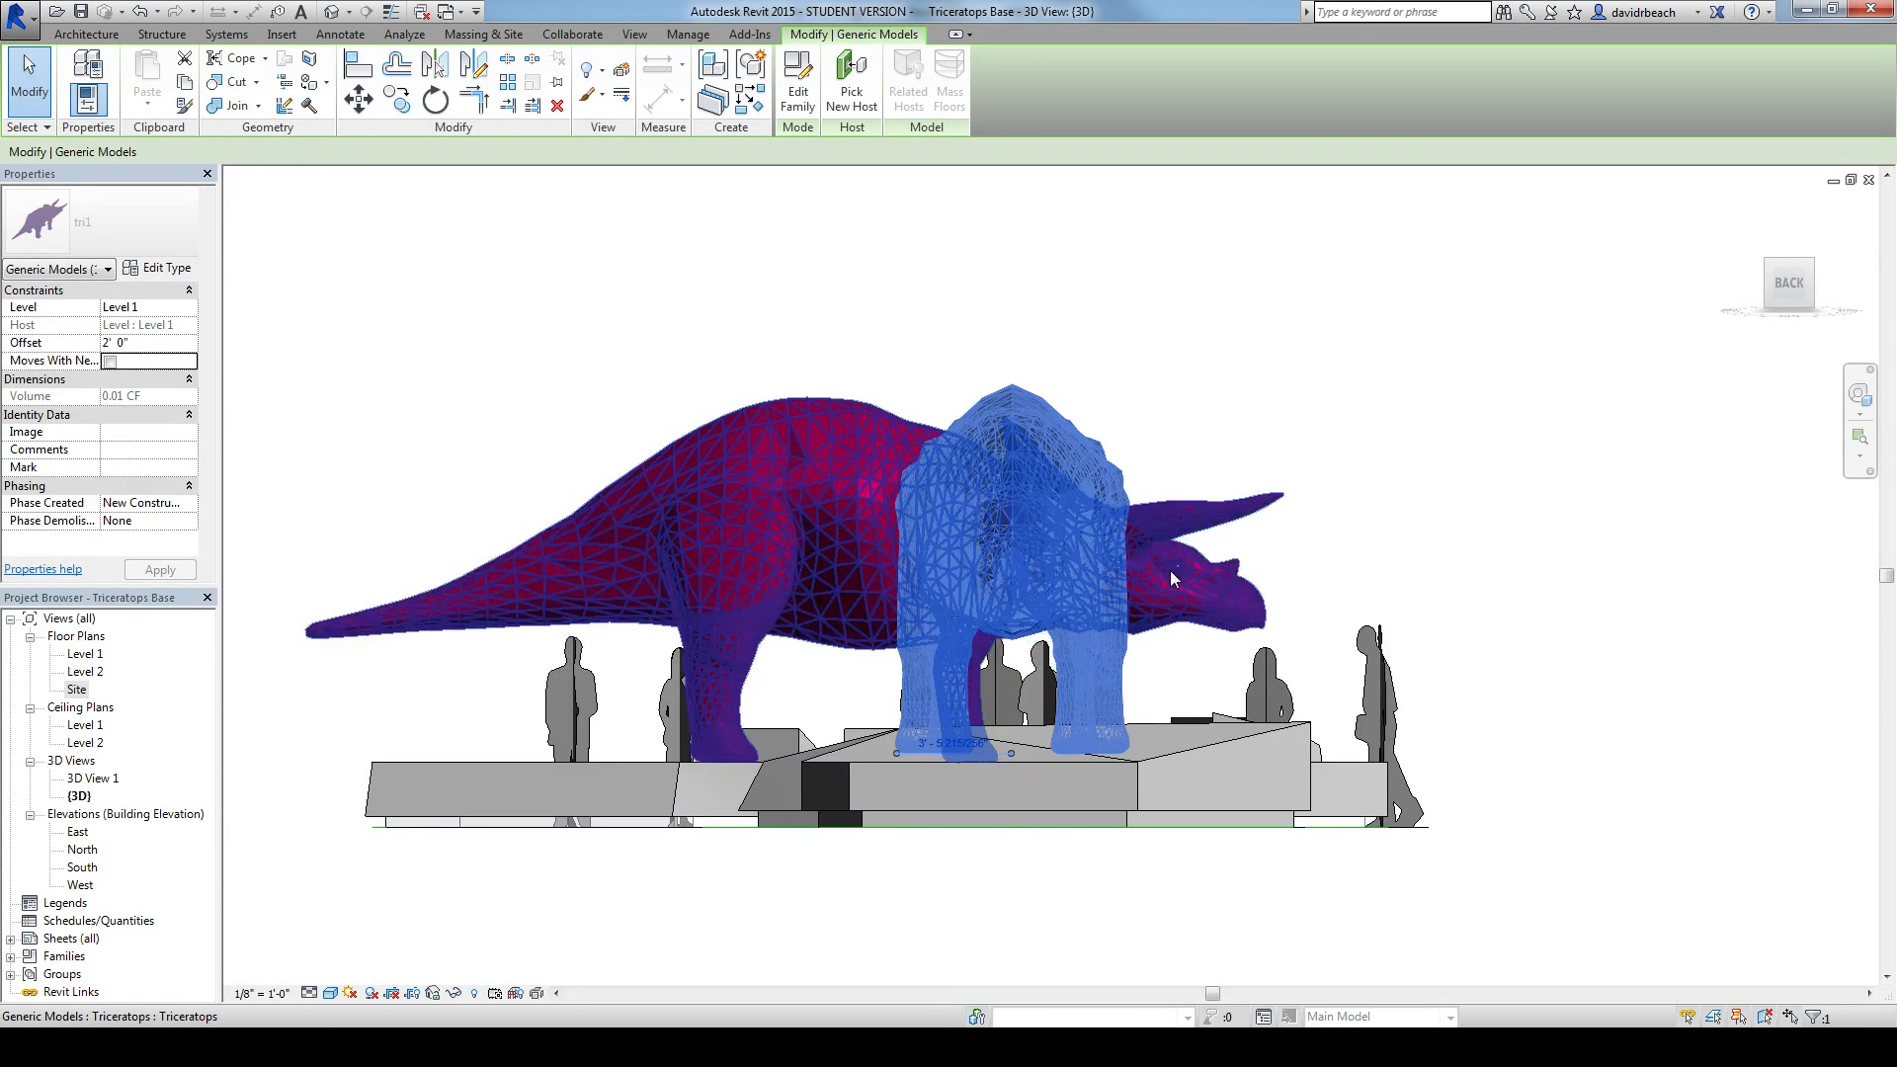
# Step: Nudge the triceratops sideways toward the box form's side of the base and check its feet placement from all around
pyautogui.press('Right')
pyautogui.press('Right')
pyautogui.press('Right')
pyautogui.press('Right')
pyautogui.press('Right')
pyautogui.press('Right')
pyautogui.press('Right')
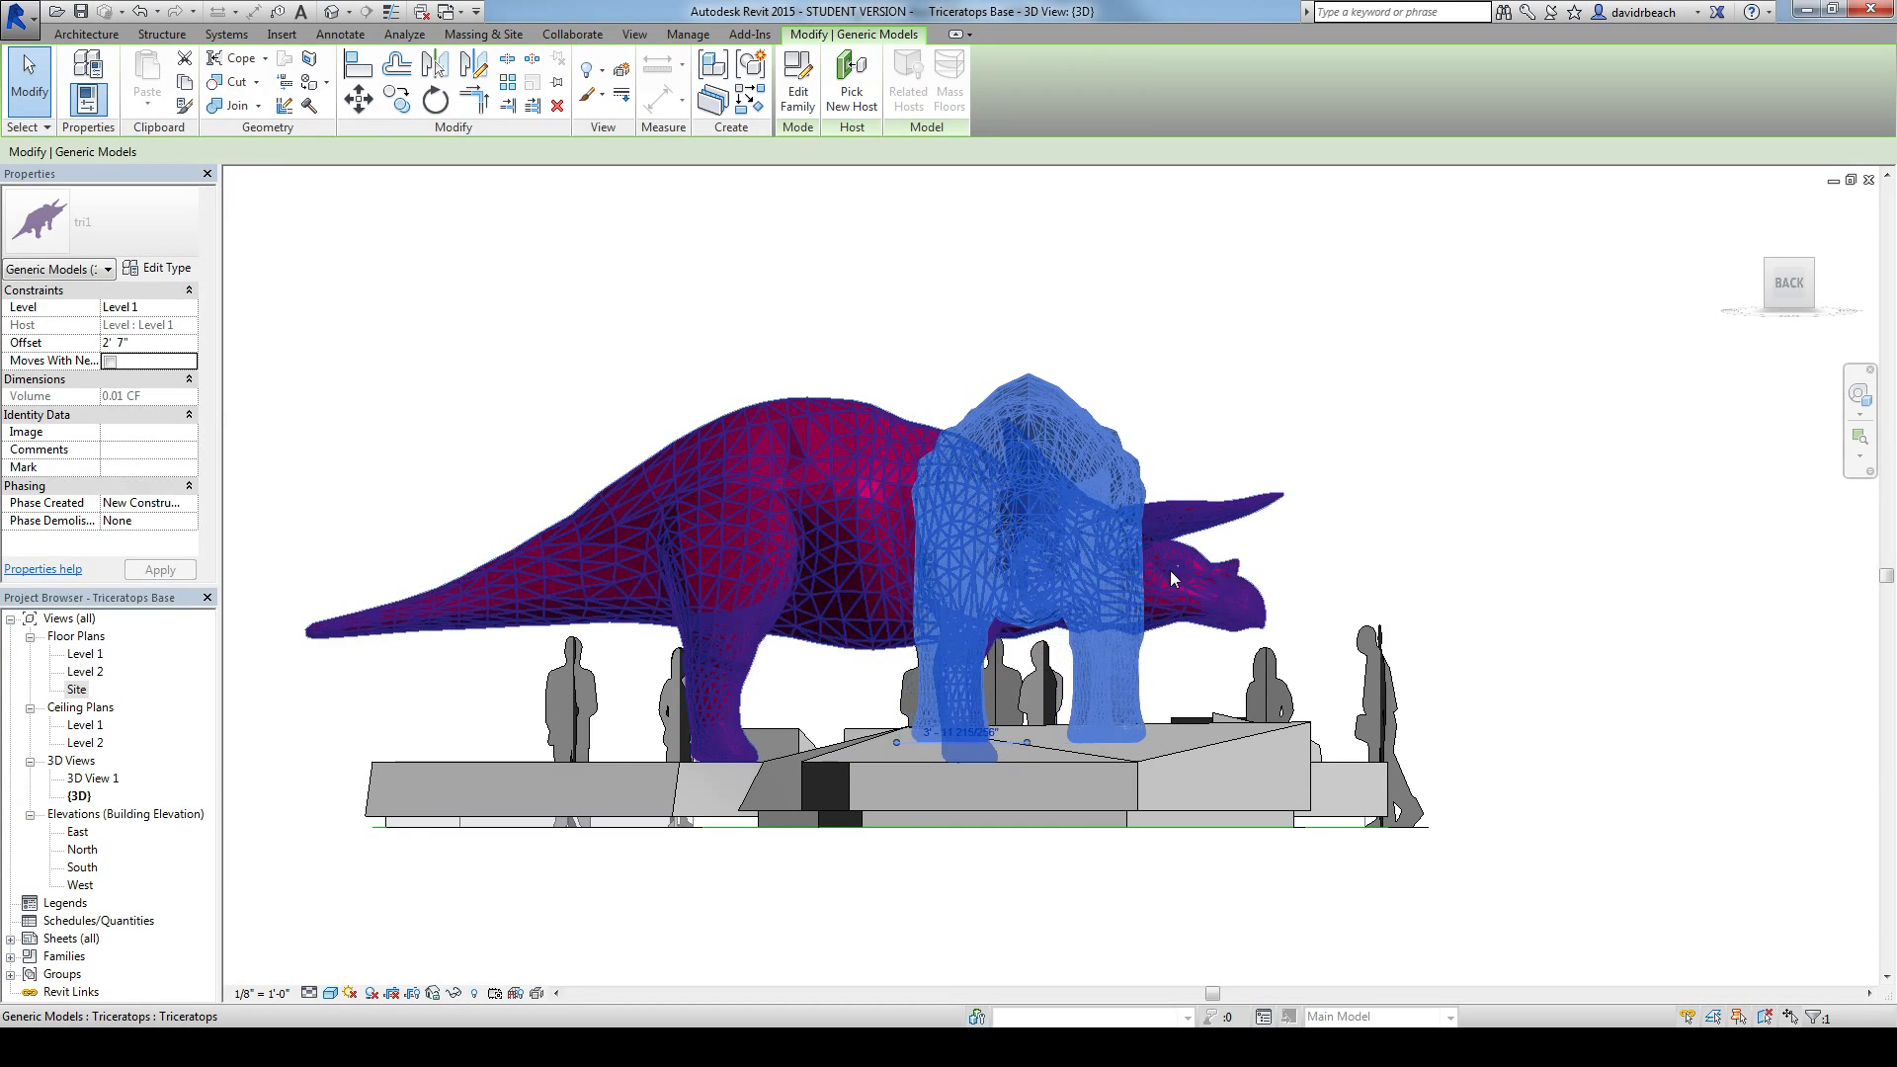
pyautogui.press('Right')
pyautogui.press('Right')
pyautogui.press('Right')
pyautogui.press('Right')
pyautogui.press('Right')
pyautogui.press('Right')
pyautogui.press('Right')
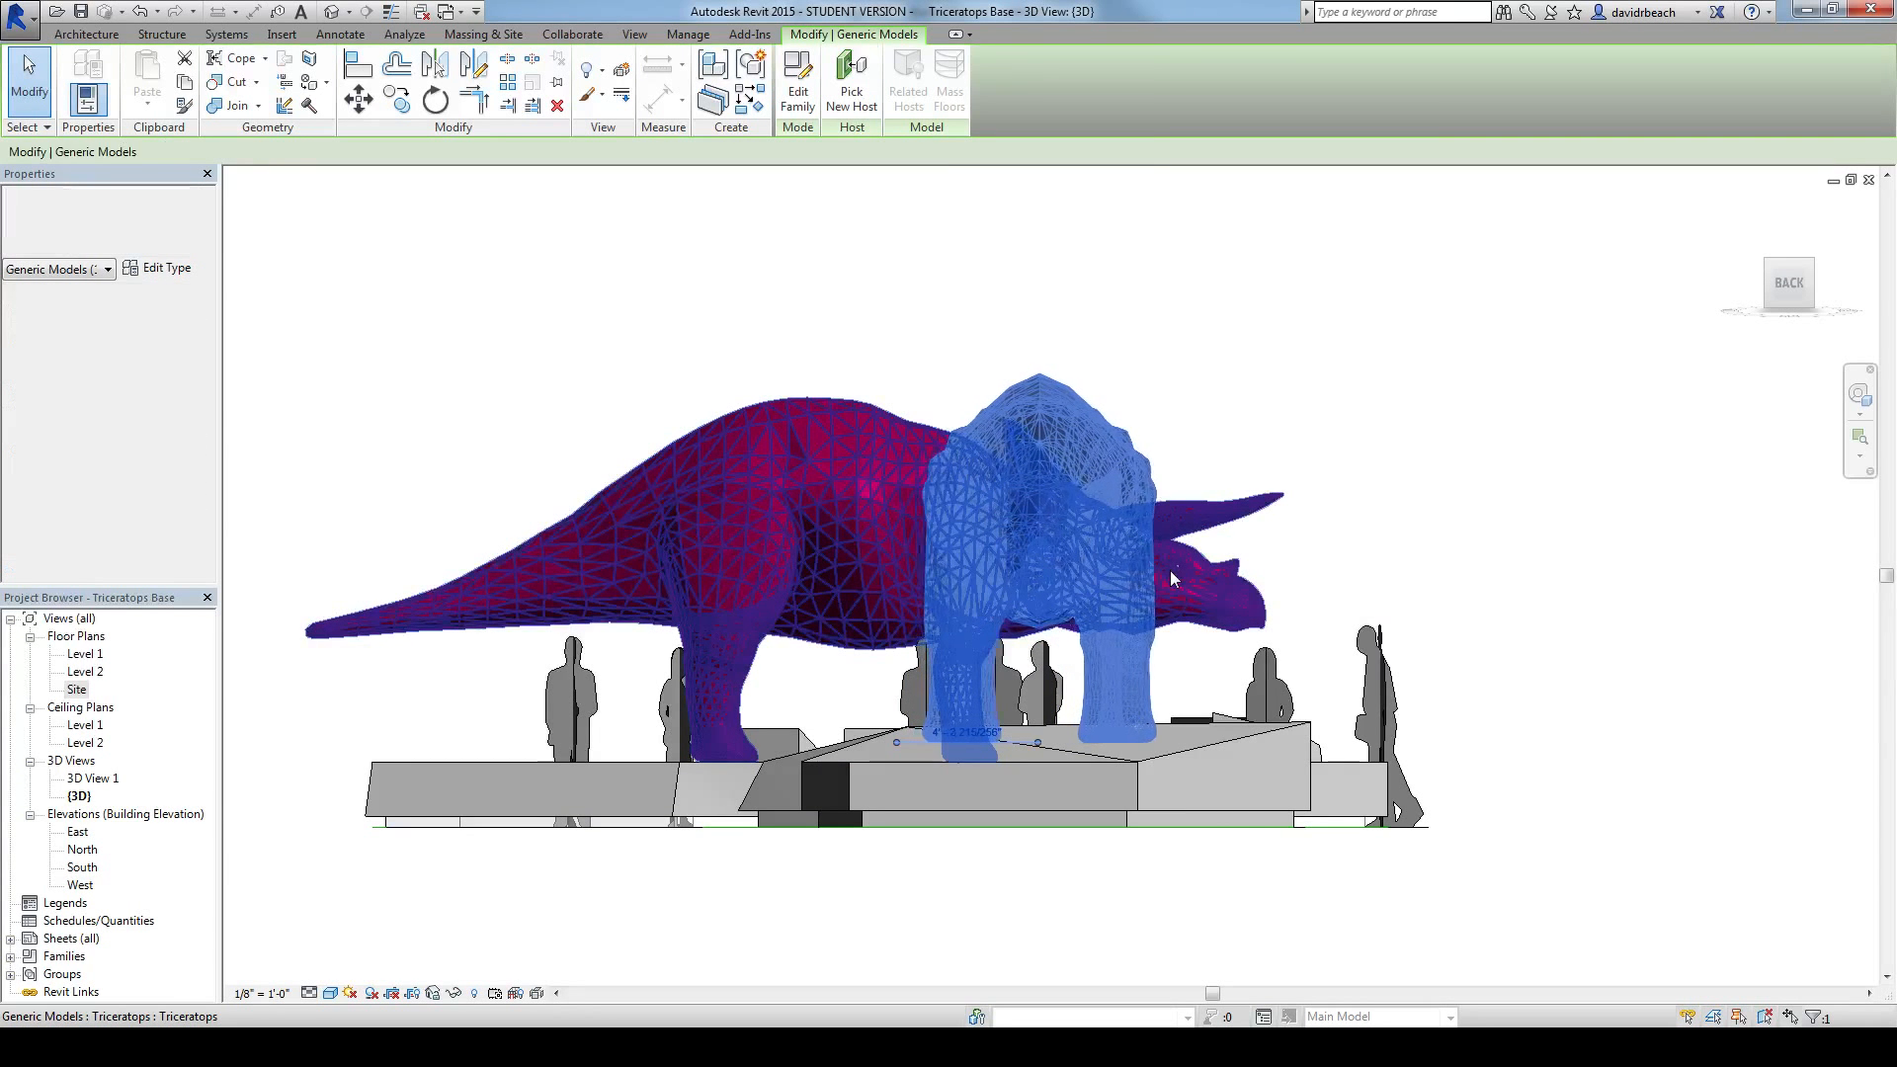
pyautogui.keyDown('shift'); pyautogui.moveTo(1219, 351); pyautogui.dragTo(1171, 771, button='middle'); pyautogui.keyUp('shift')
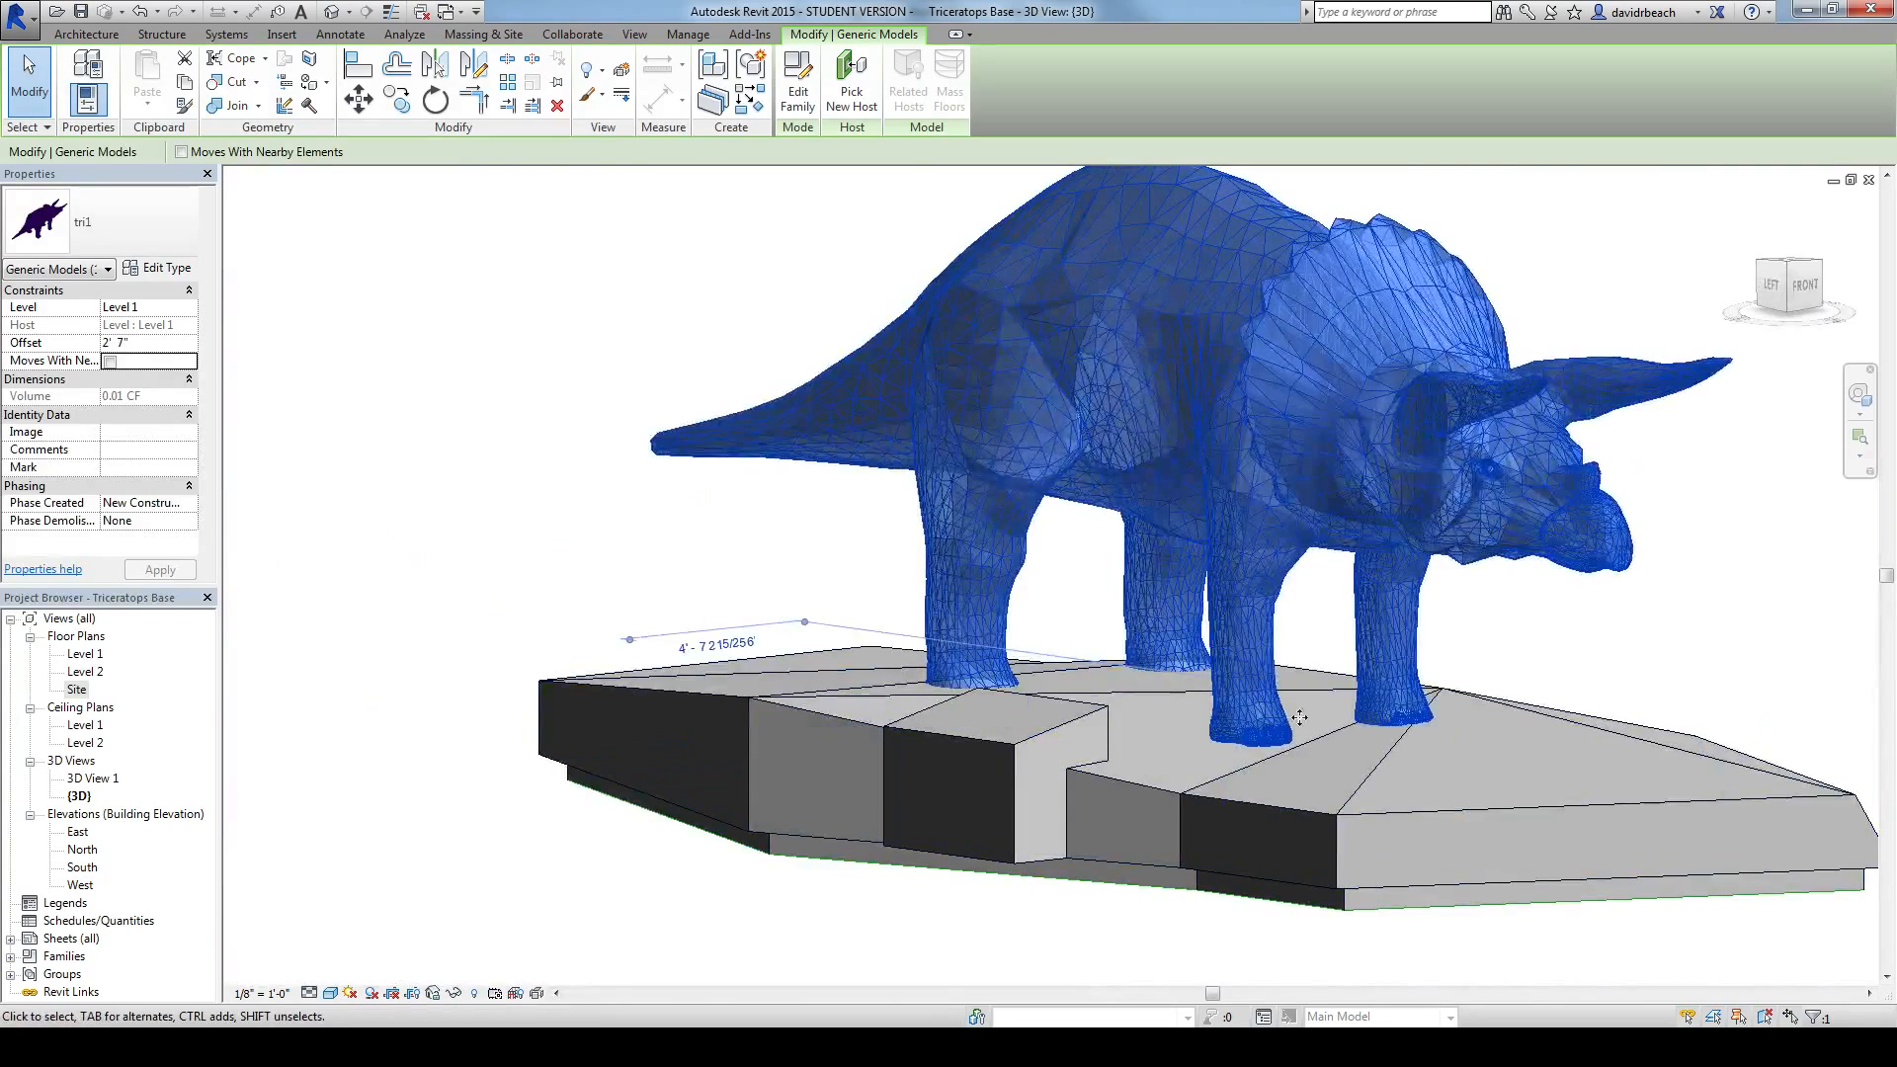
pyautogui.scroll(-1, 1085, 666)
pyautogui.moveTo(1083, 663); pyautogui.dragTo(1428, 820, button='middle')
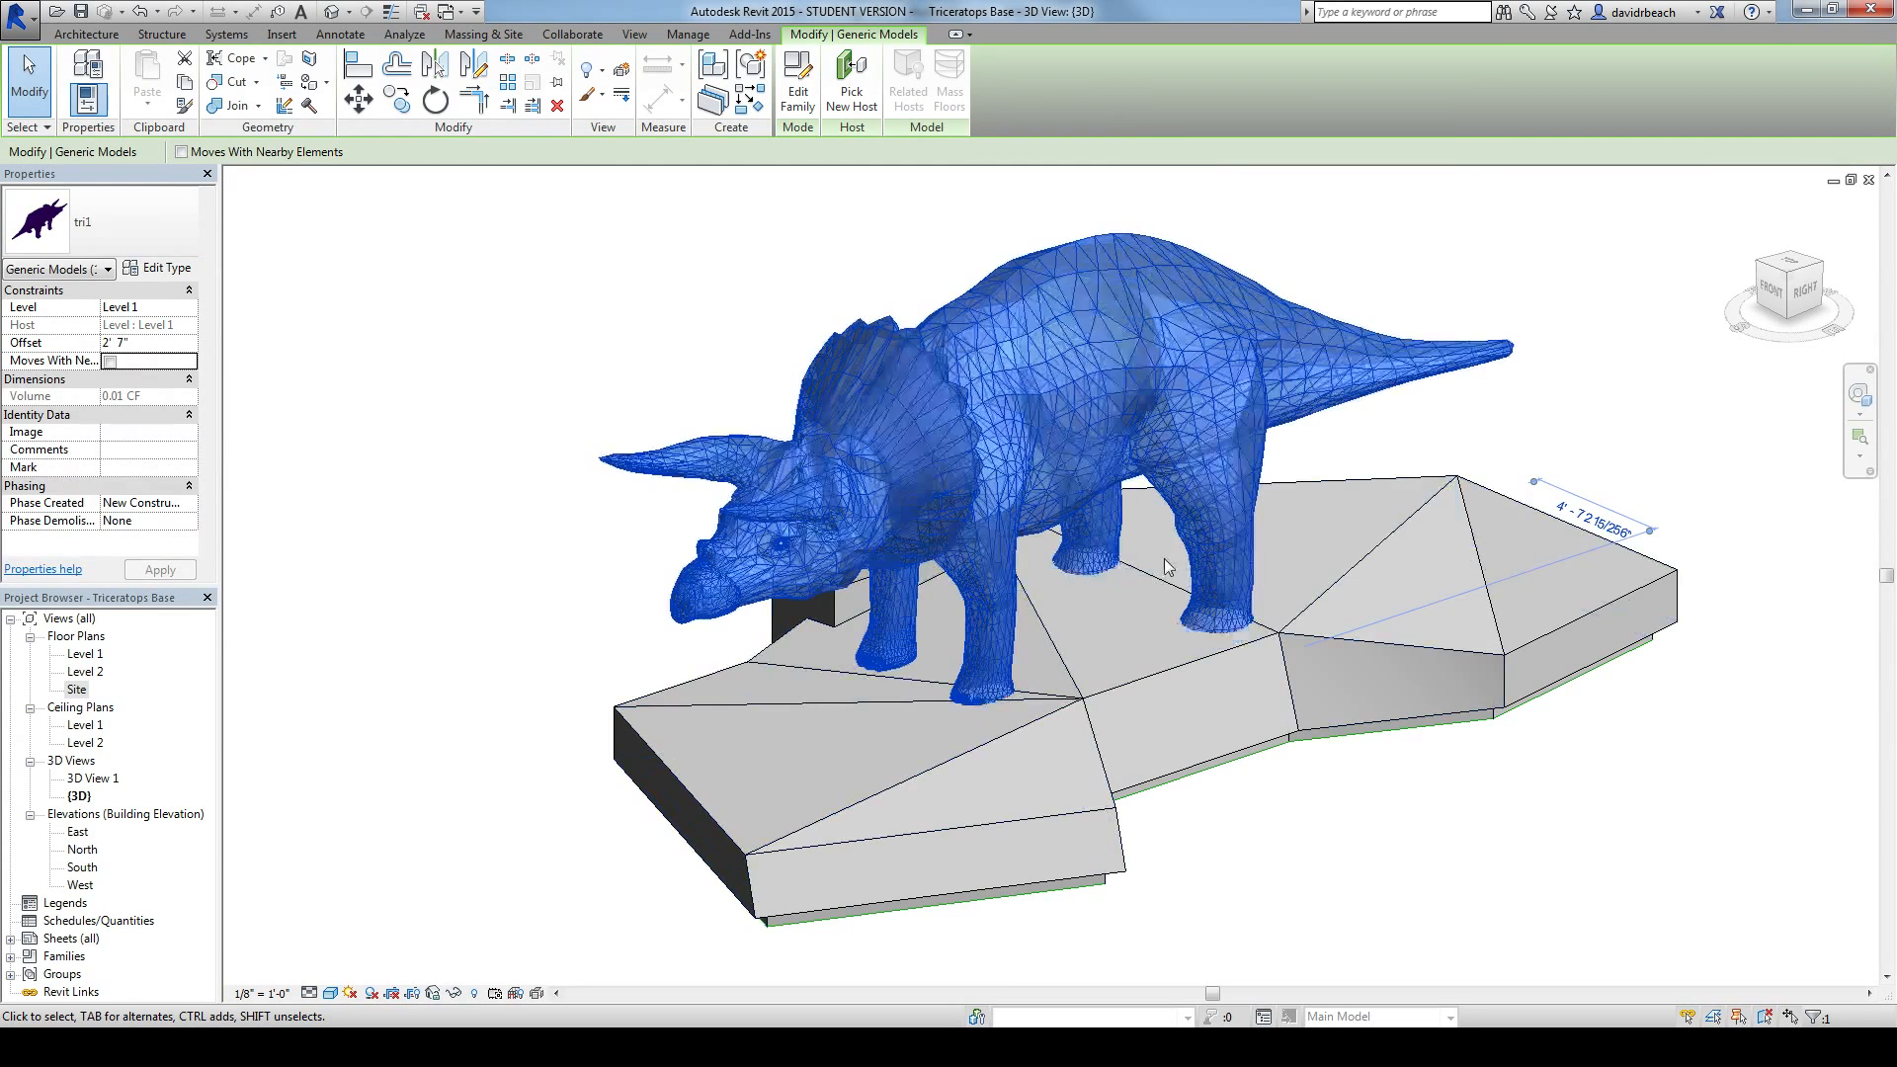
pyautogui.moveTo(1054, 304)
pyautogui.mouseDown(button='middle')
pyautogui.moveTo(1111, 324)
pyautogui.moveTo(1067, 306)
pyautogui.moveTo(1084, 307)
pyautogui.mouseUp(button='middle')
# Step: Save the project and clear the triceratops selection
pyautogui.click(22, 20)
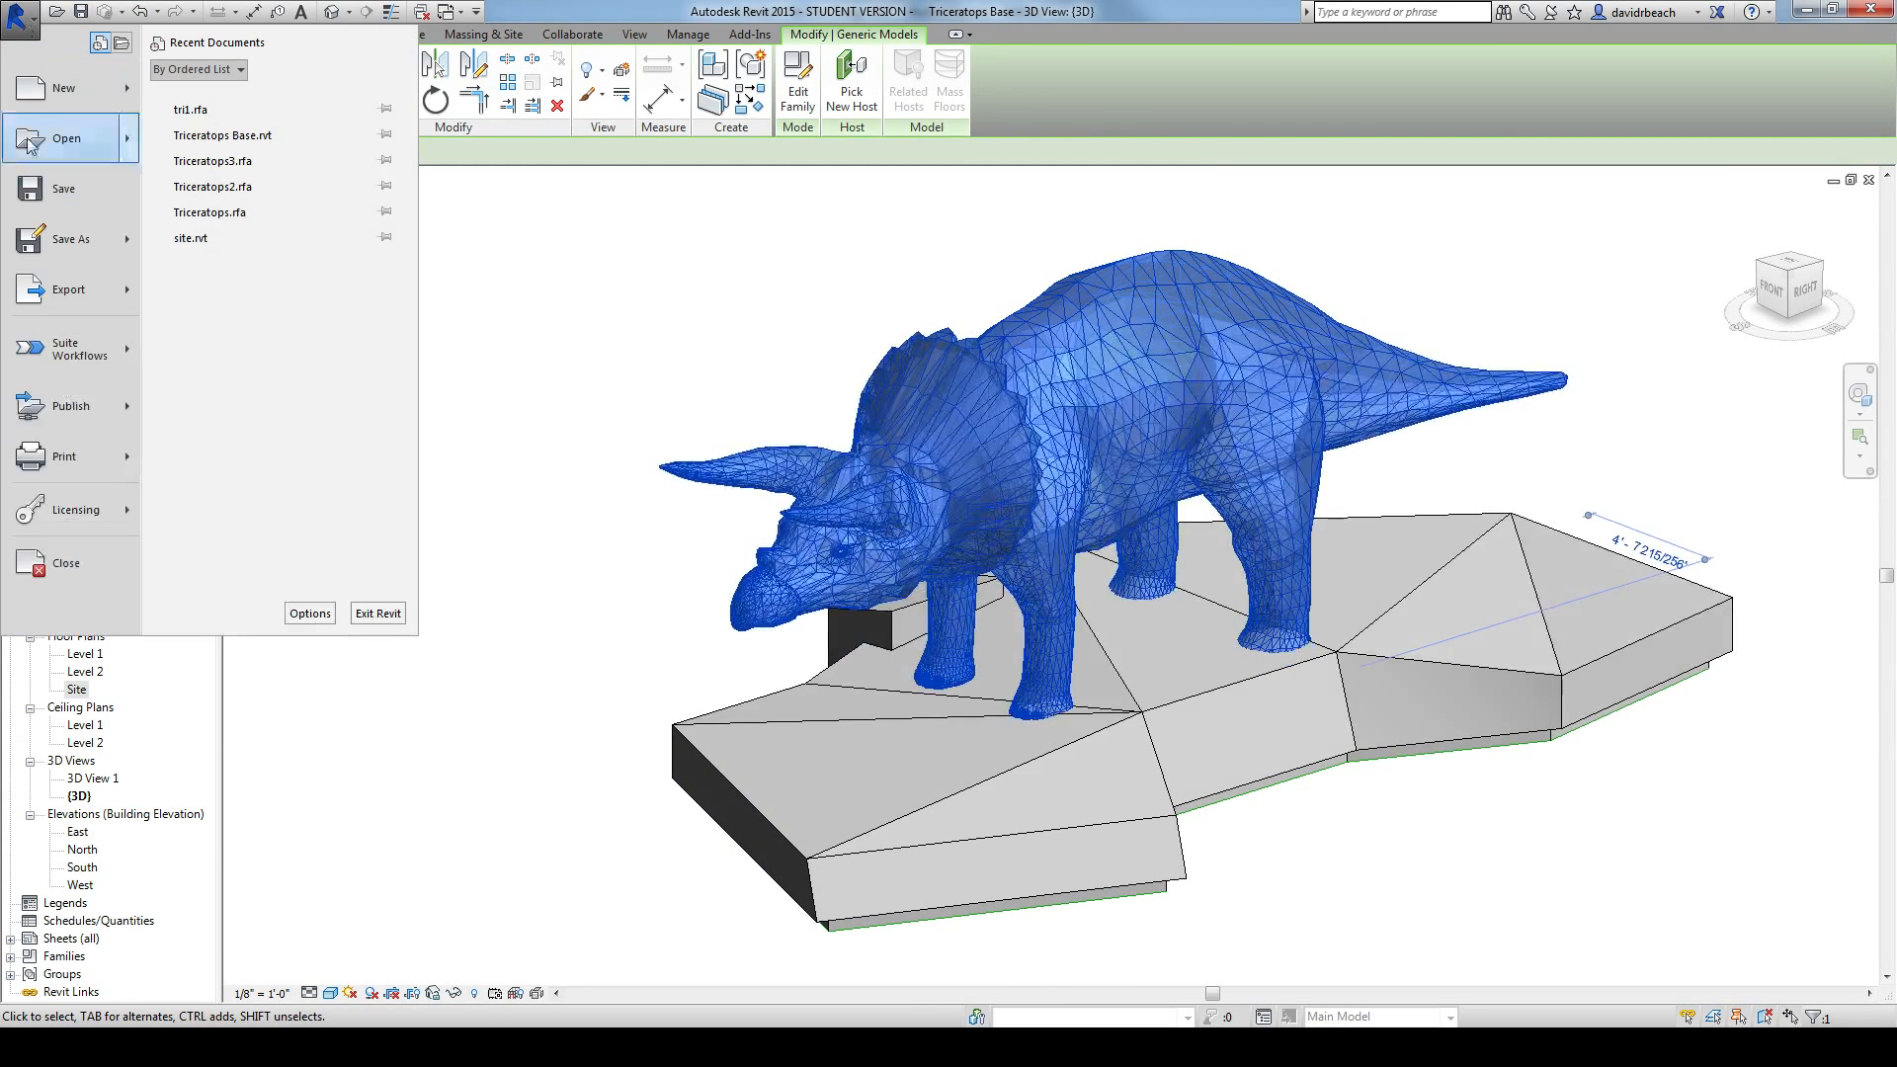
pyautogui.click(67, 190)
pyautogui.click(386, 249)
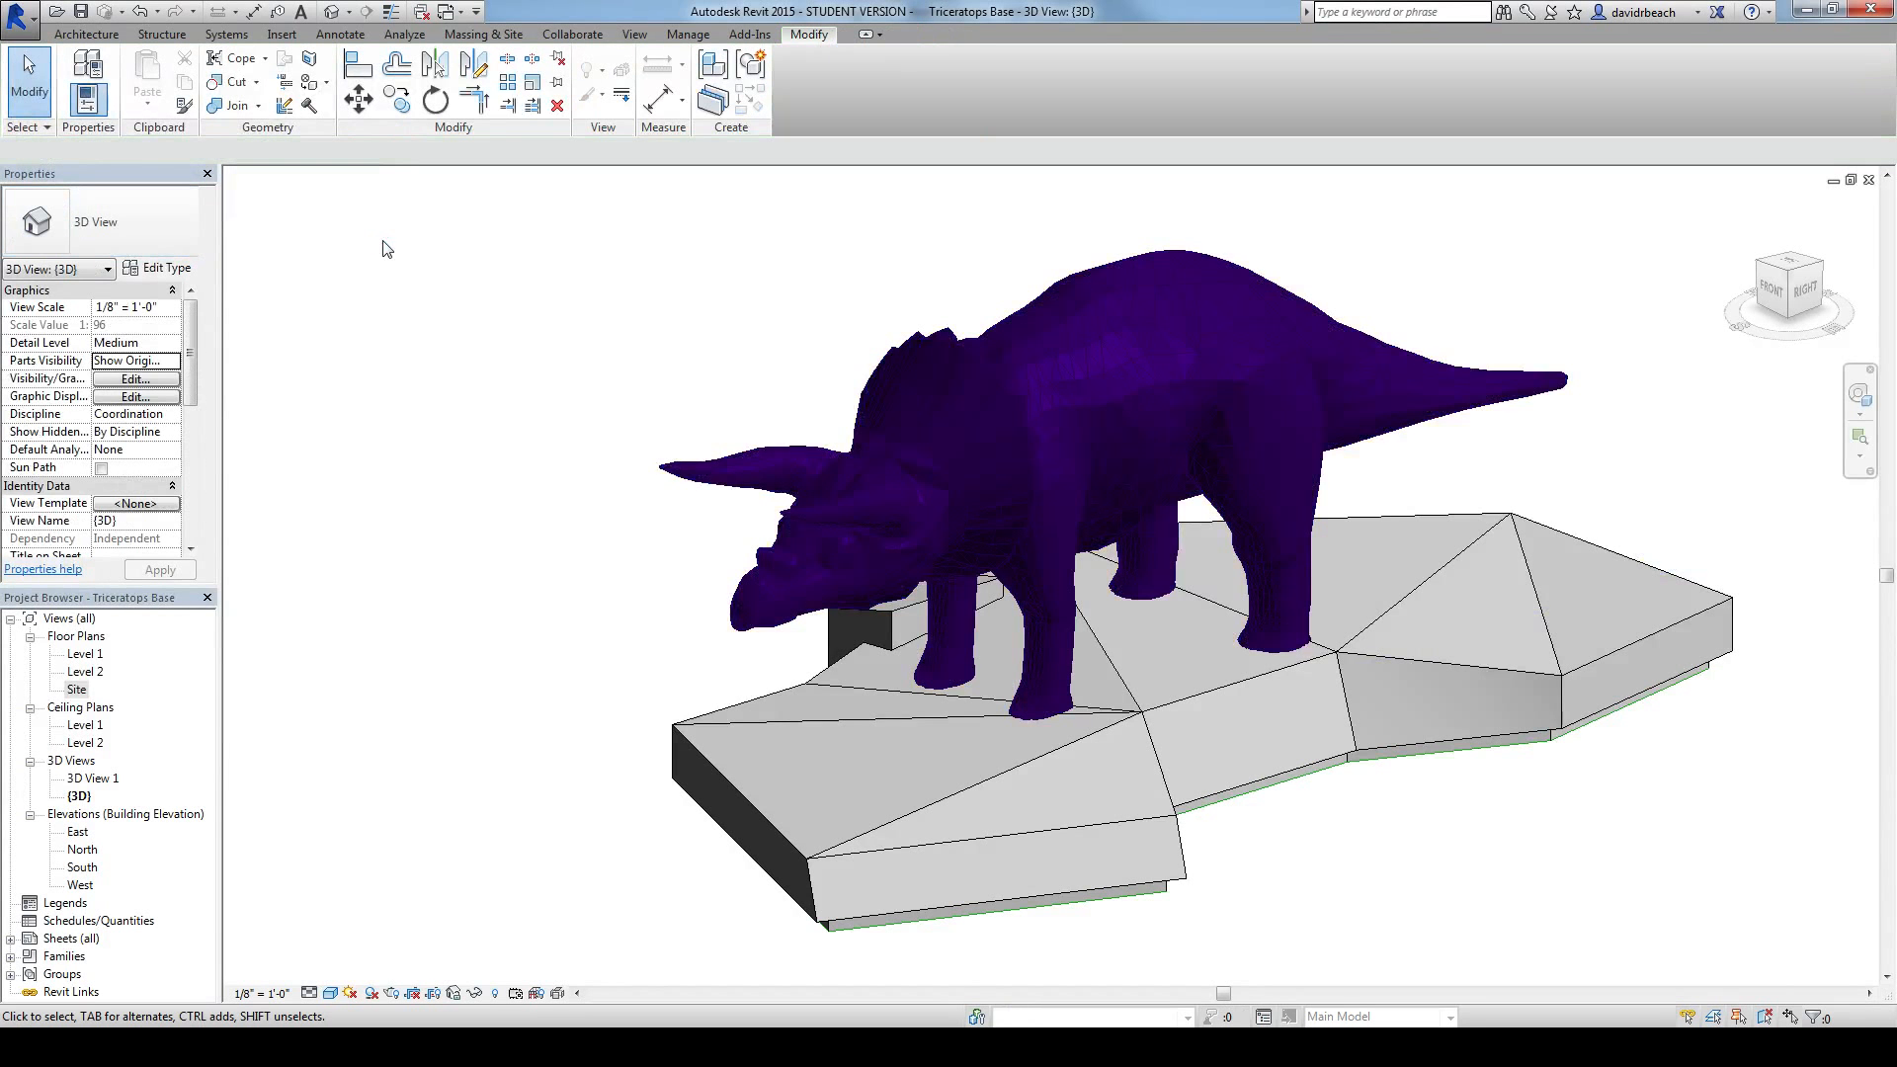
# Step: Temporarily isolate the triceratops's base mass as a single element in the 3D view
pyautogui.click(921, 748)
pyautogui.keyDown('shift'); pyautogui.moveTo(847, 804); pyautogui.dragTo(1075, 649, button='middle'); pyautogui.keyUp('shift')
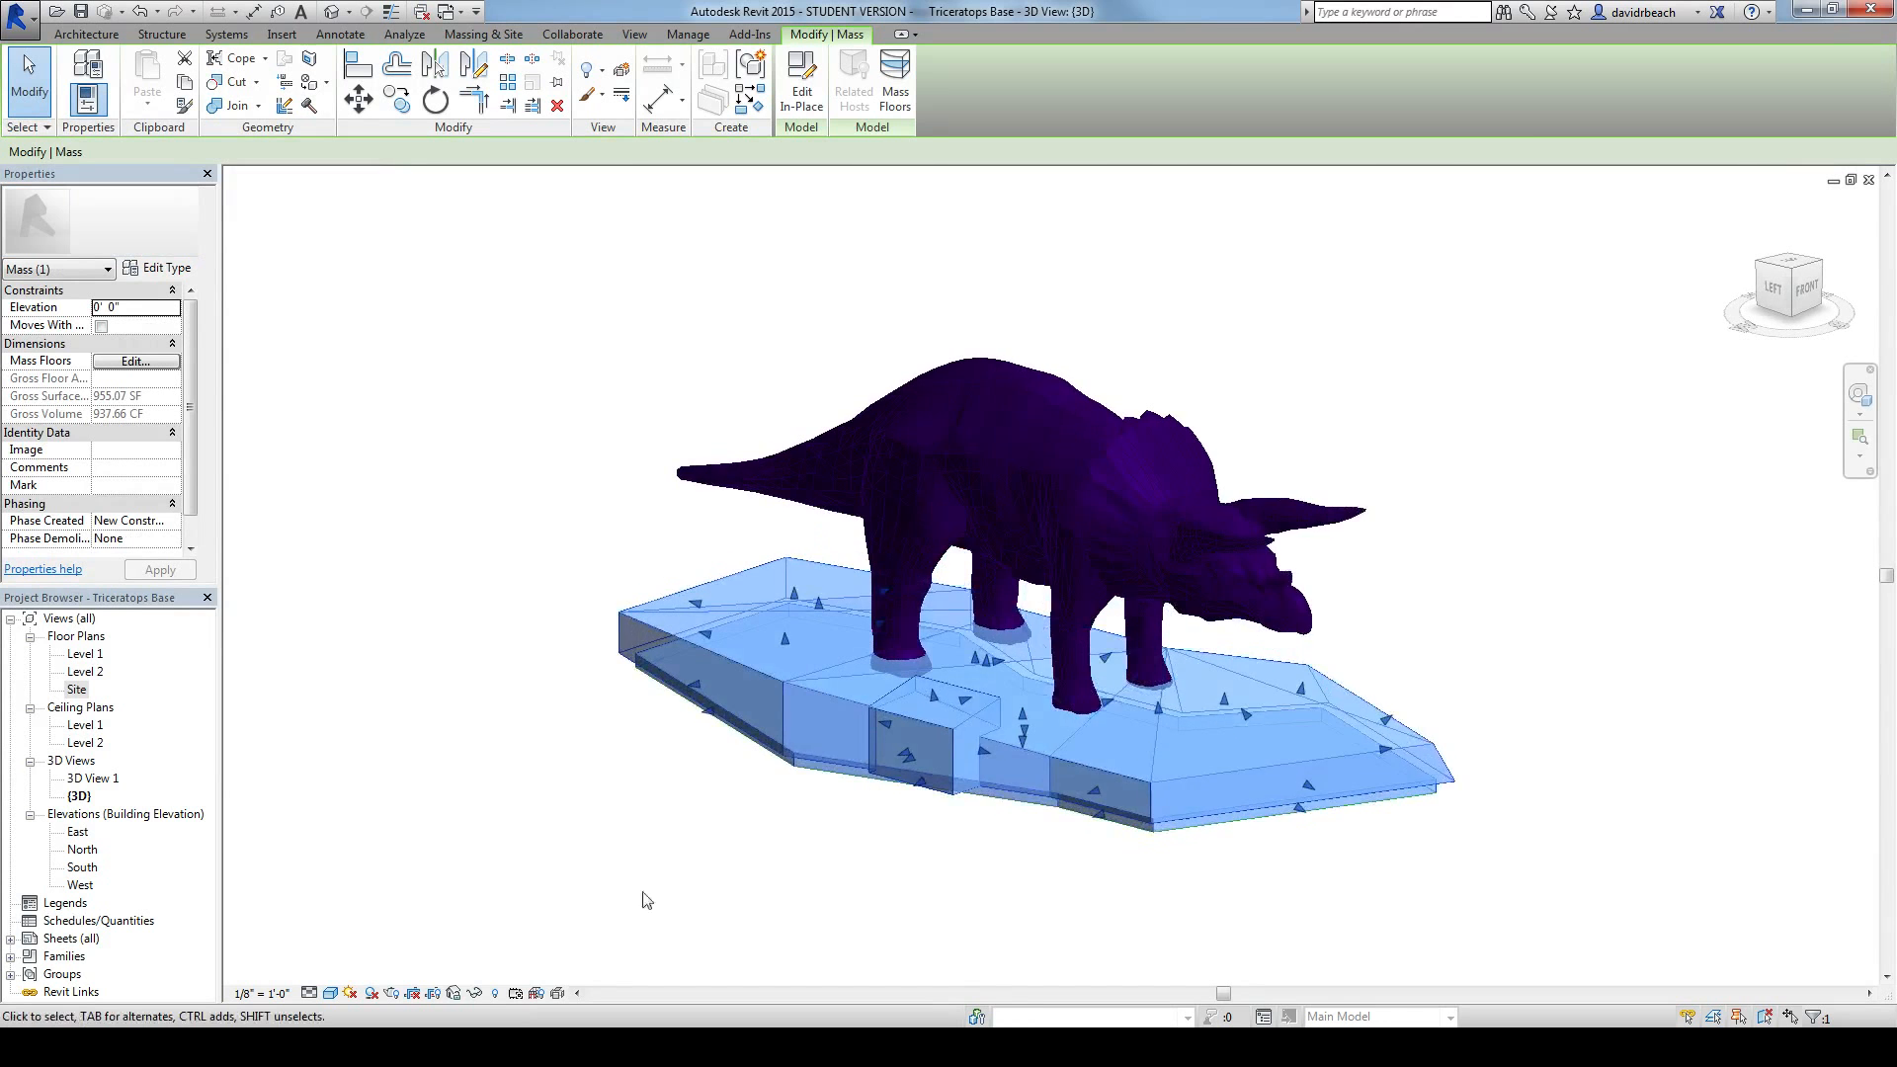
pyautogui.moveTo(533, 744); pyautogui.dragTo(566, 732, button='middle')
pyautogui.scroll(1, 567, 726)
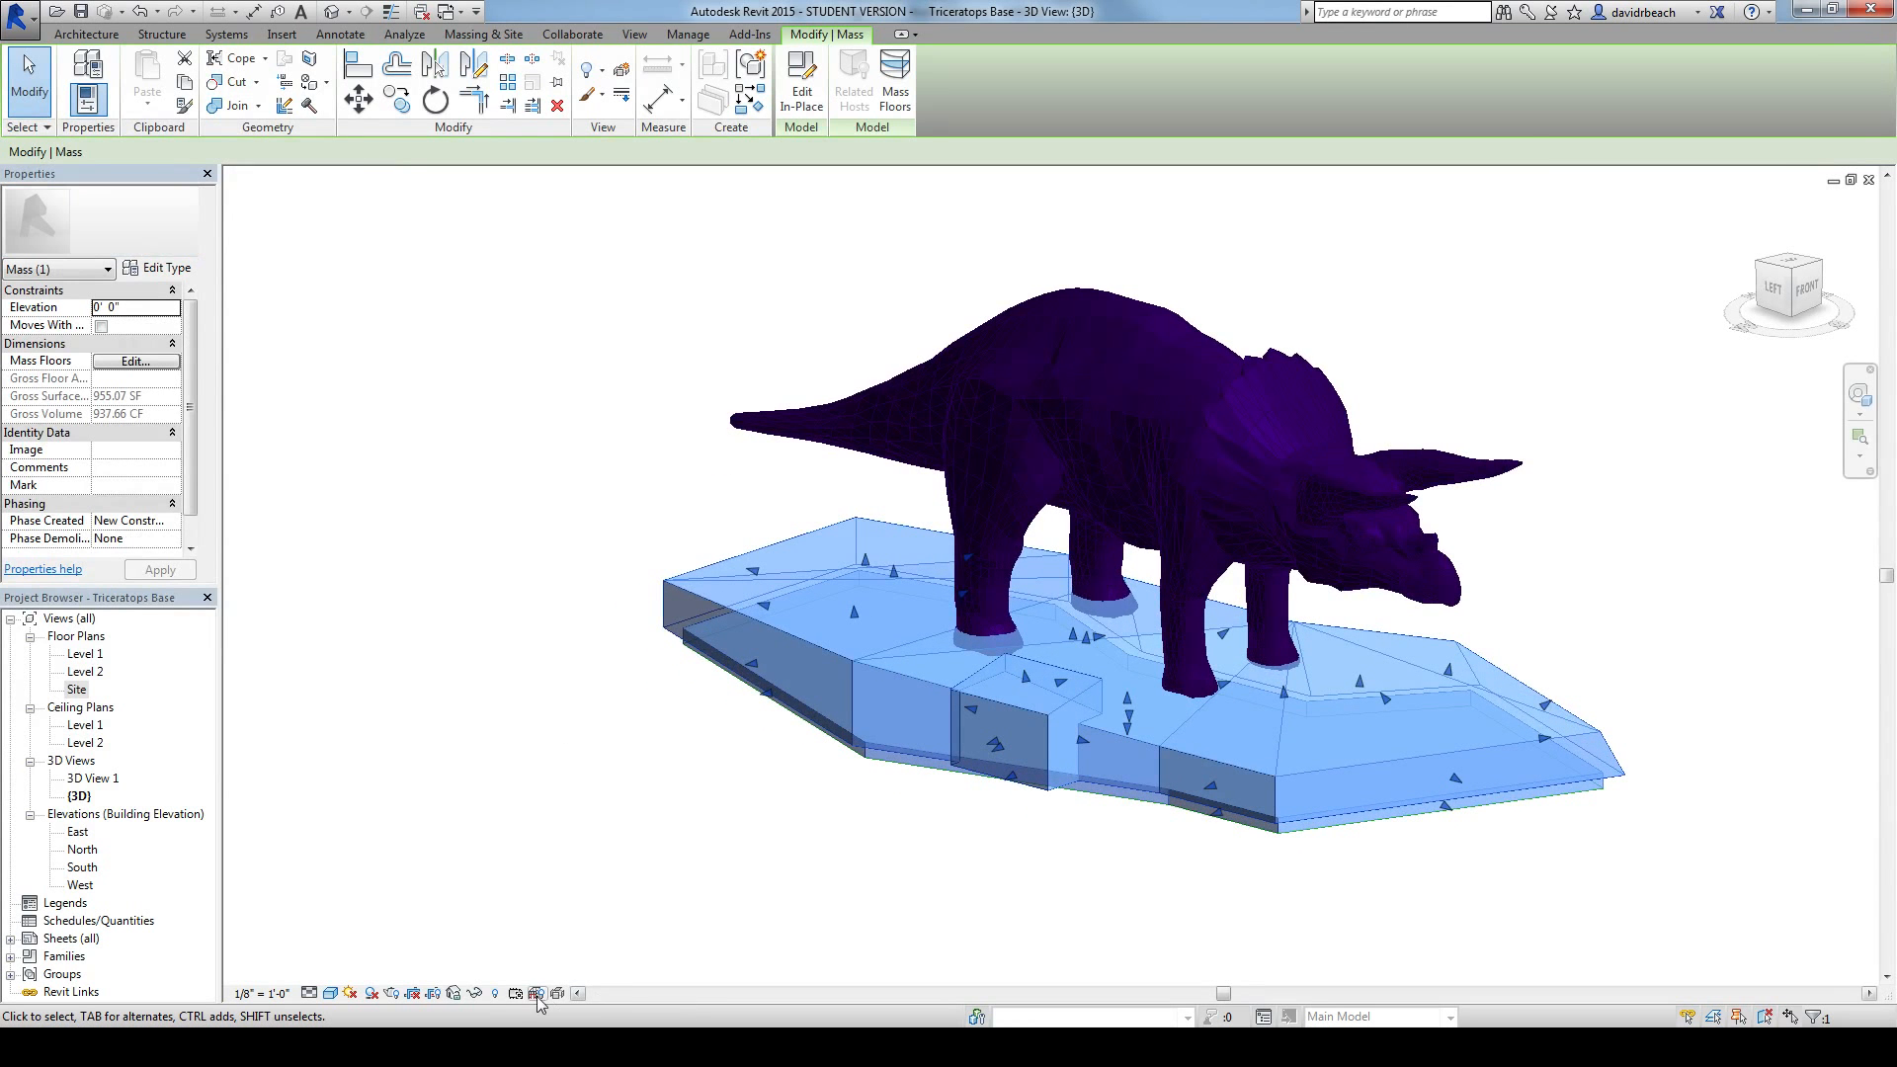
pyautogui.click(475, 993)
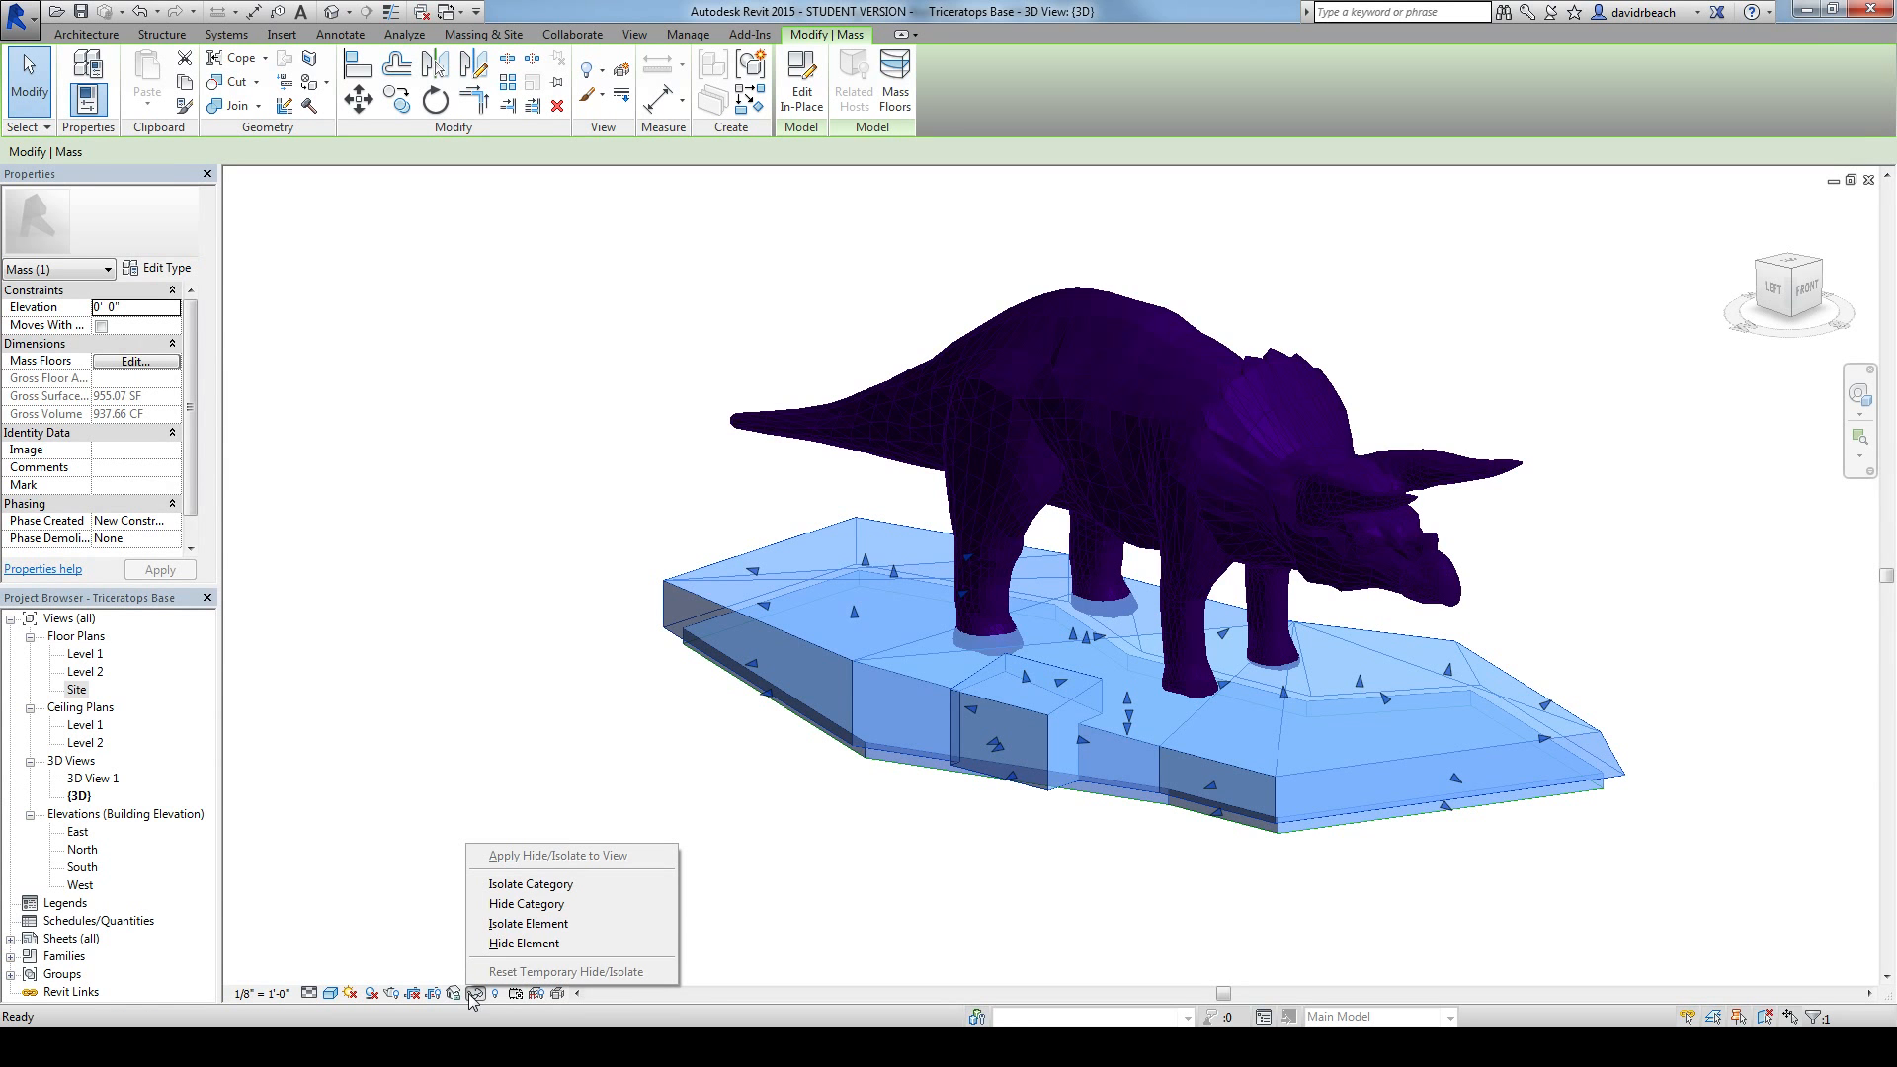
pyautogui.click(518, 924)
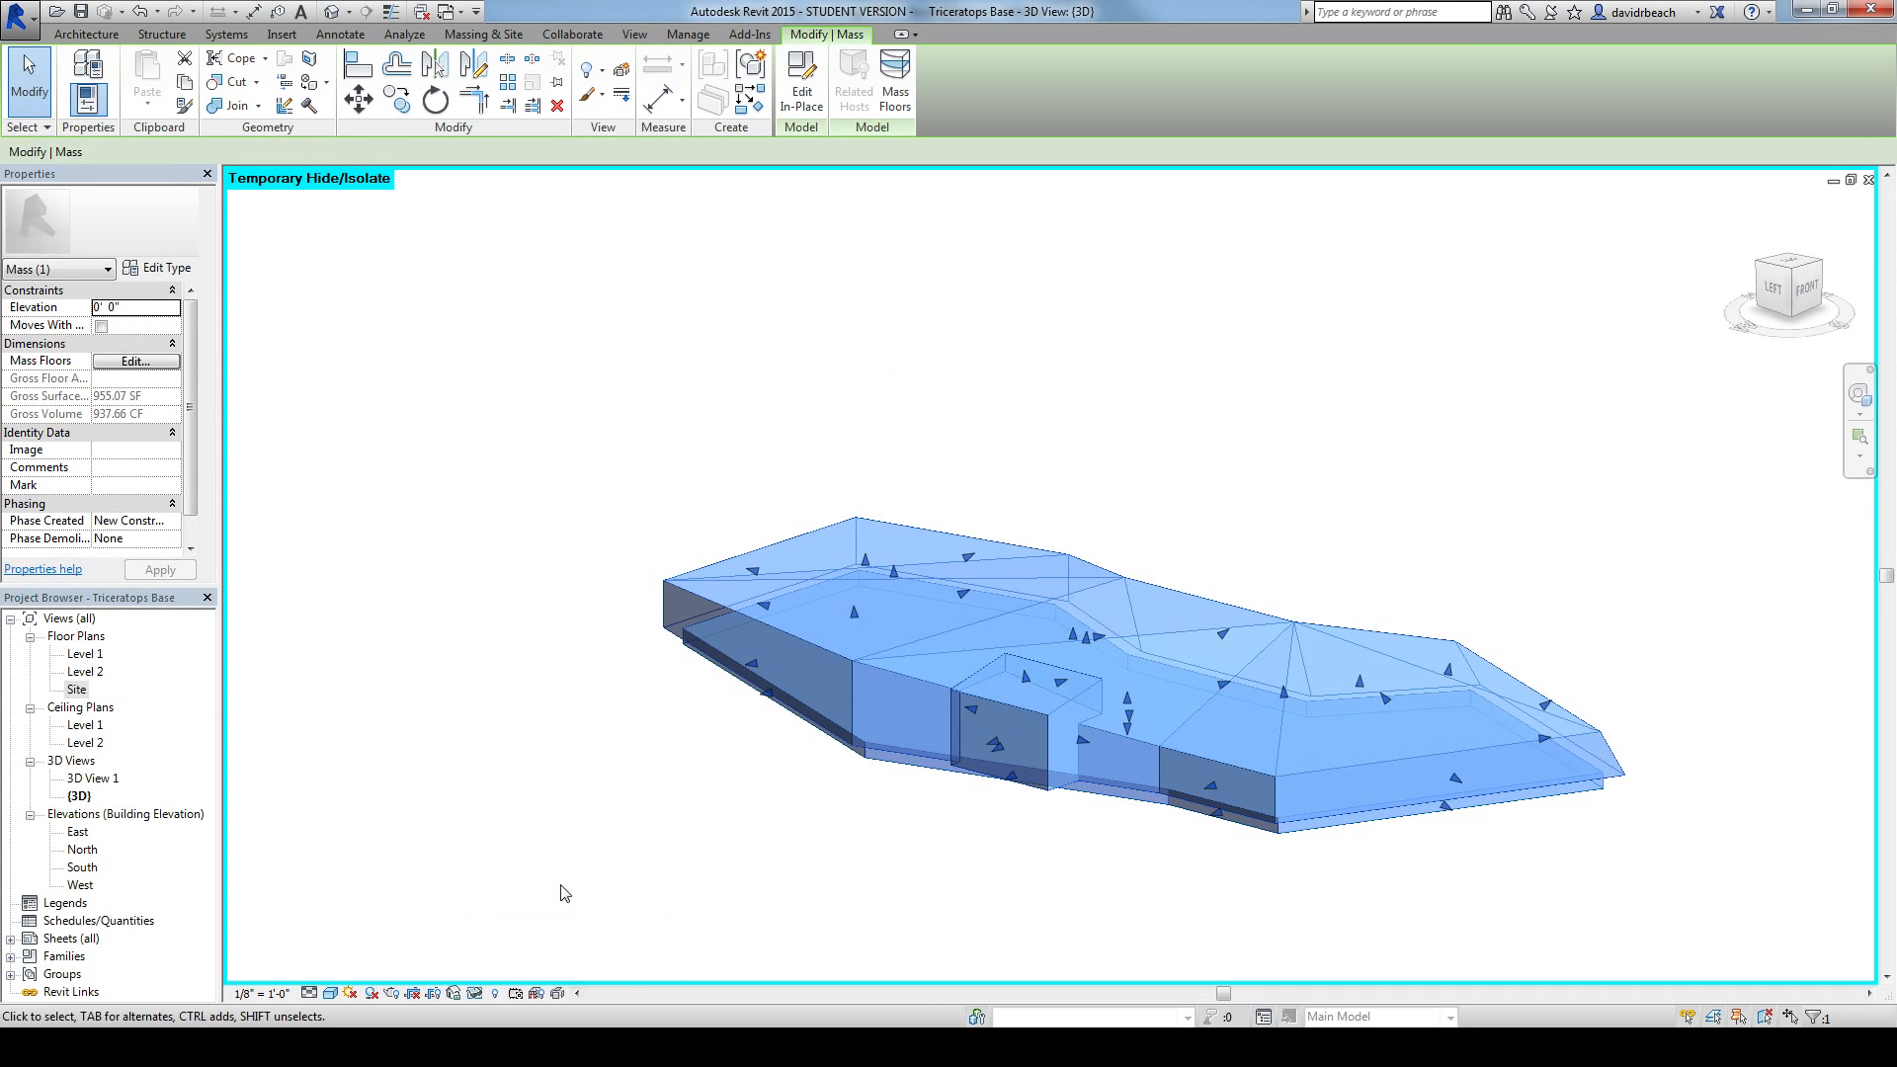
# Step: Deselect the isolated base and start exporting it with STL Exporter for Revit
pyautogui.click(698, 838)
pyautogui.keyDown('shift'); pyautogui.moveTo(698, 838); pyautogui.dragTo(1214, 824, button='middle'); pyautogui.keyUp('shift')
pyautogui.scroll(5, 885, 847)
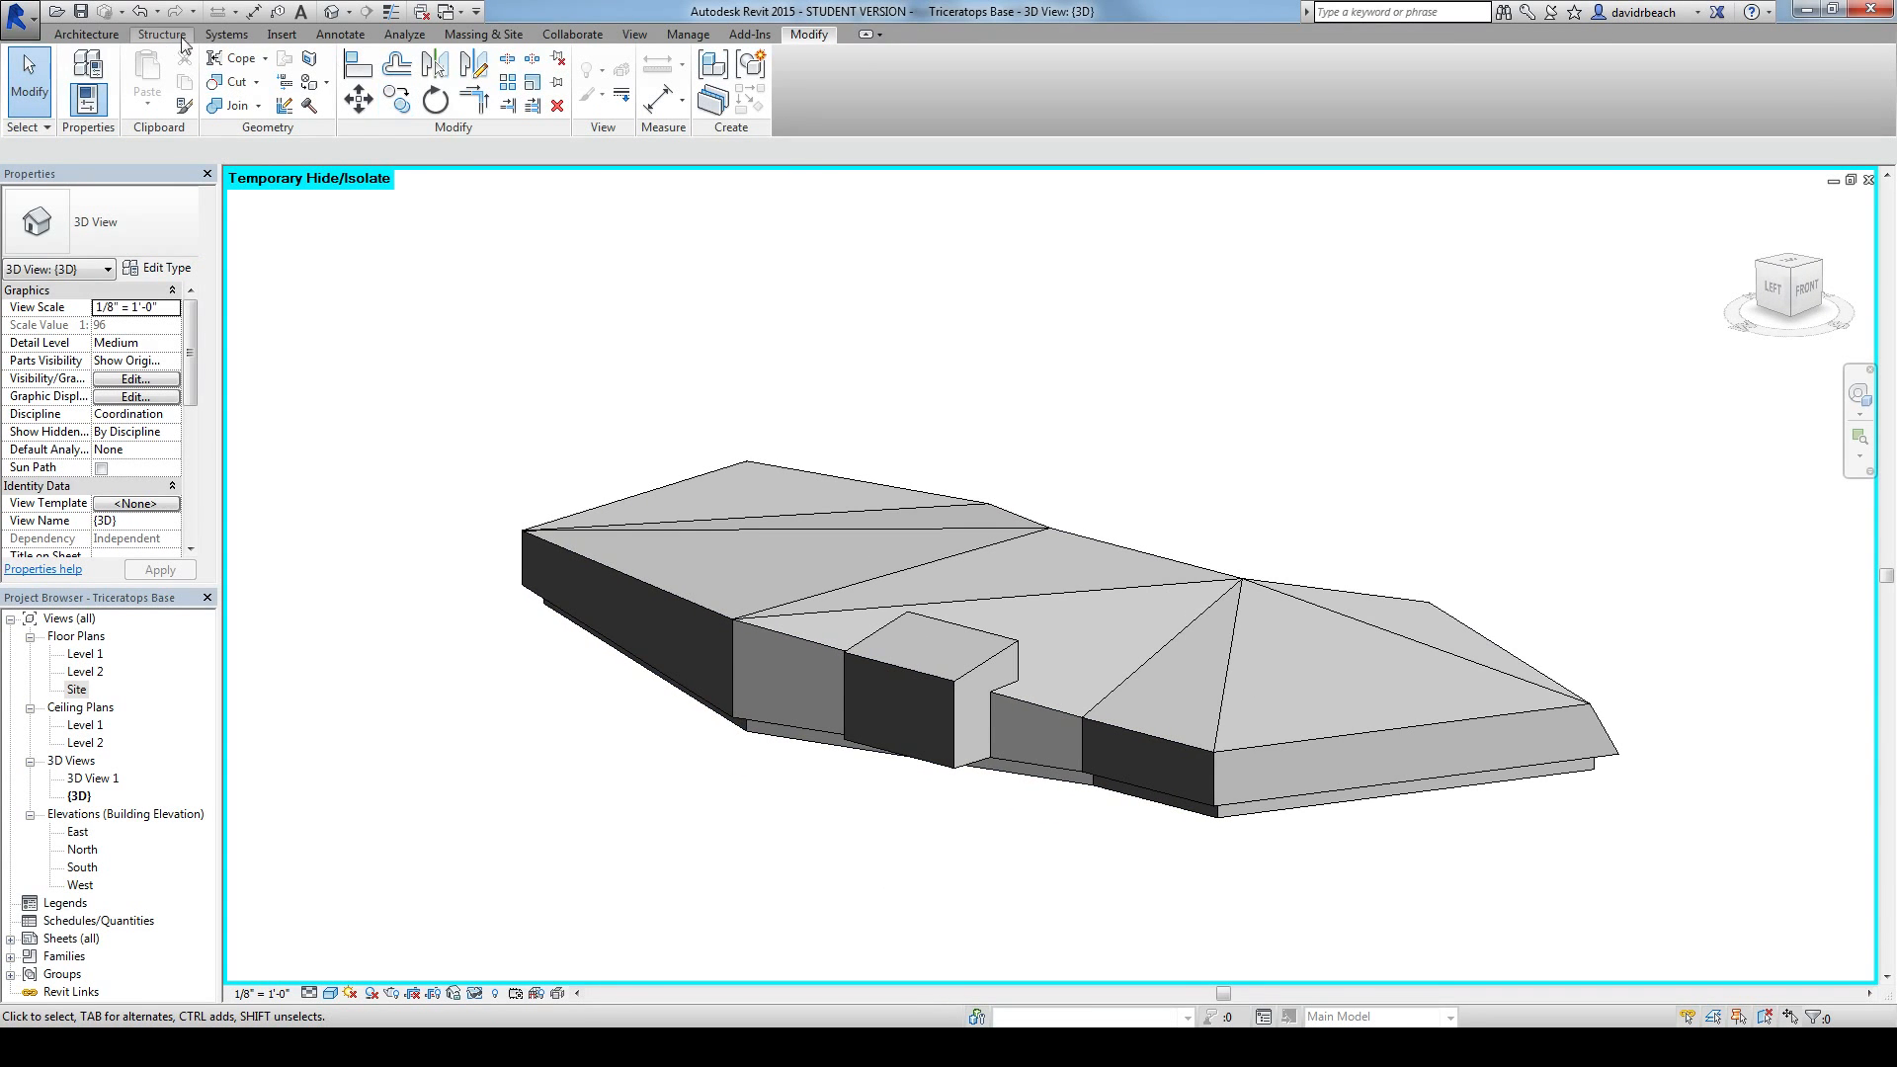
pyautogui.click(748, 37)
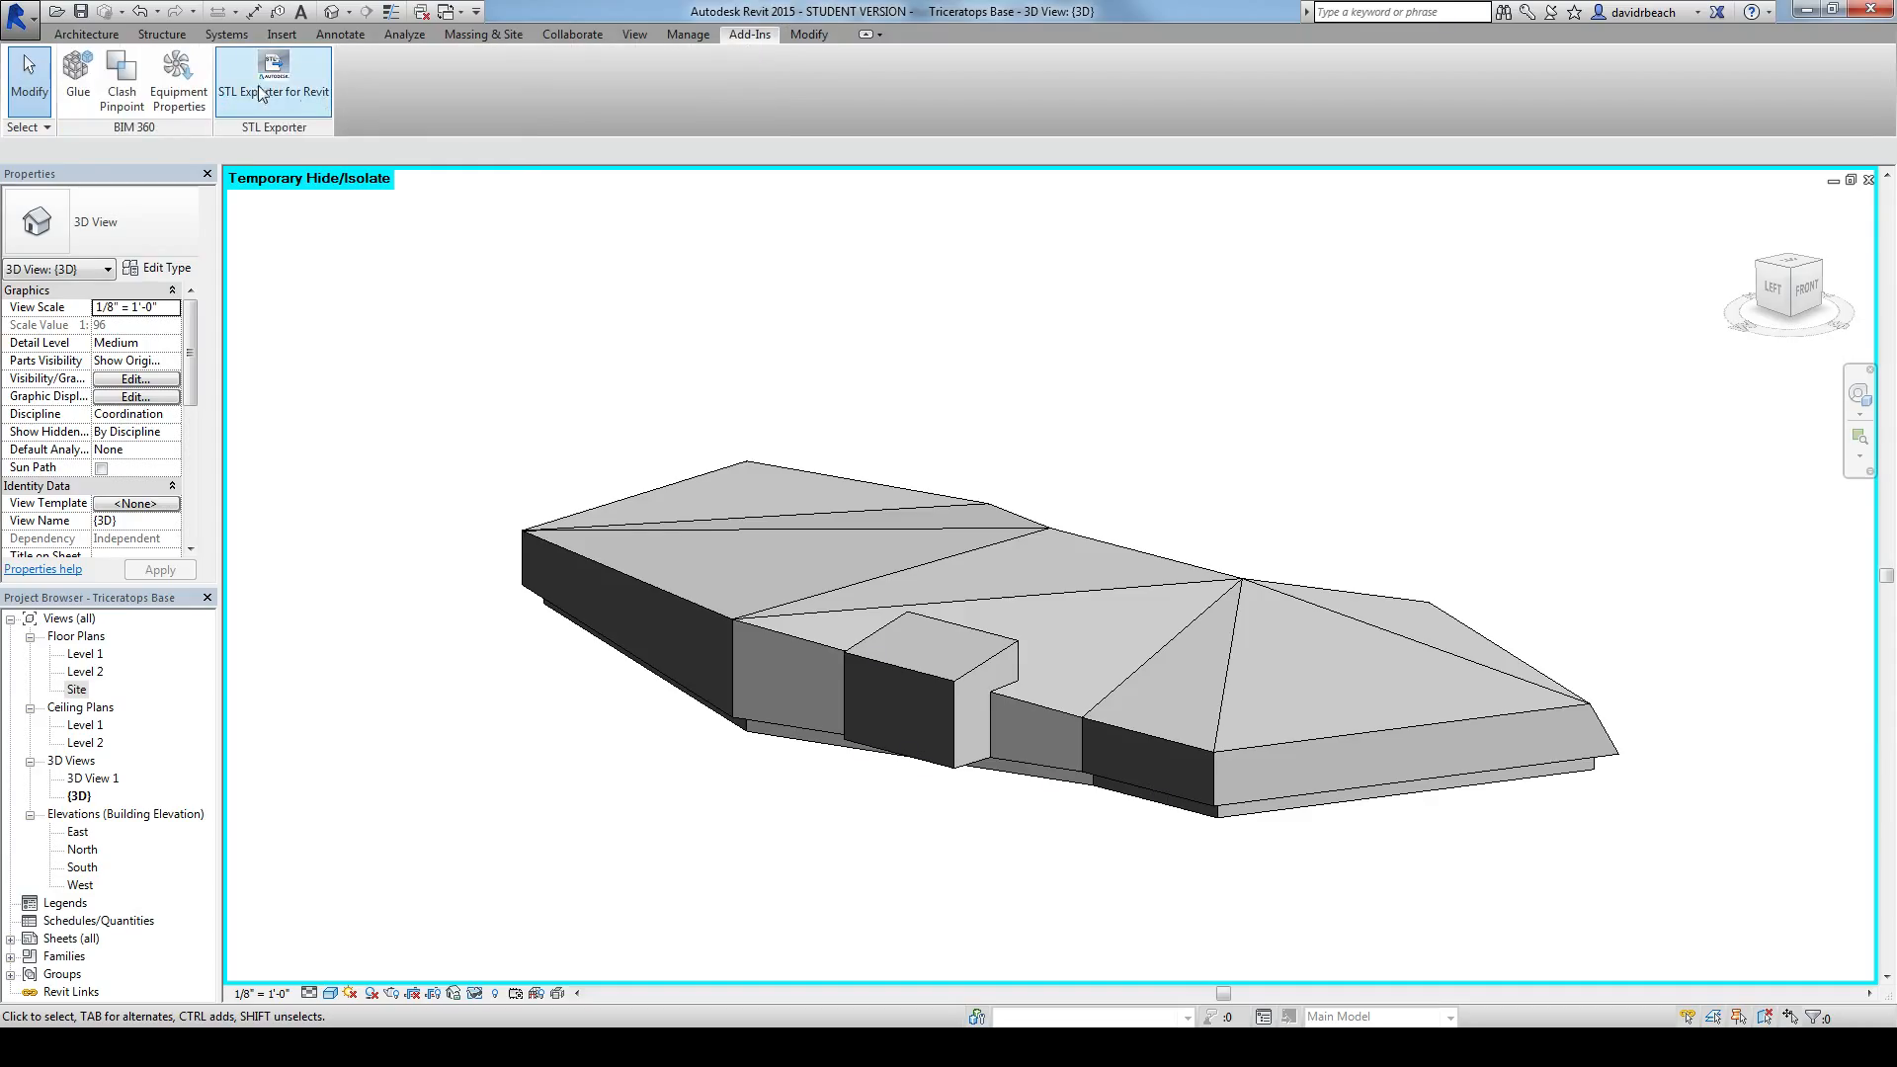
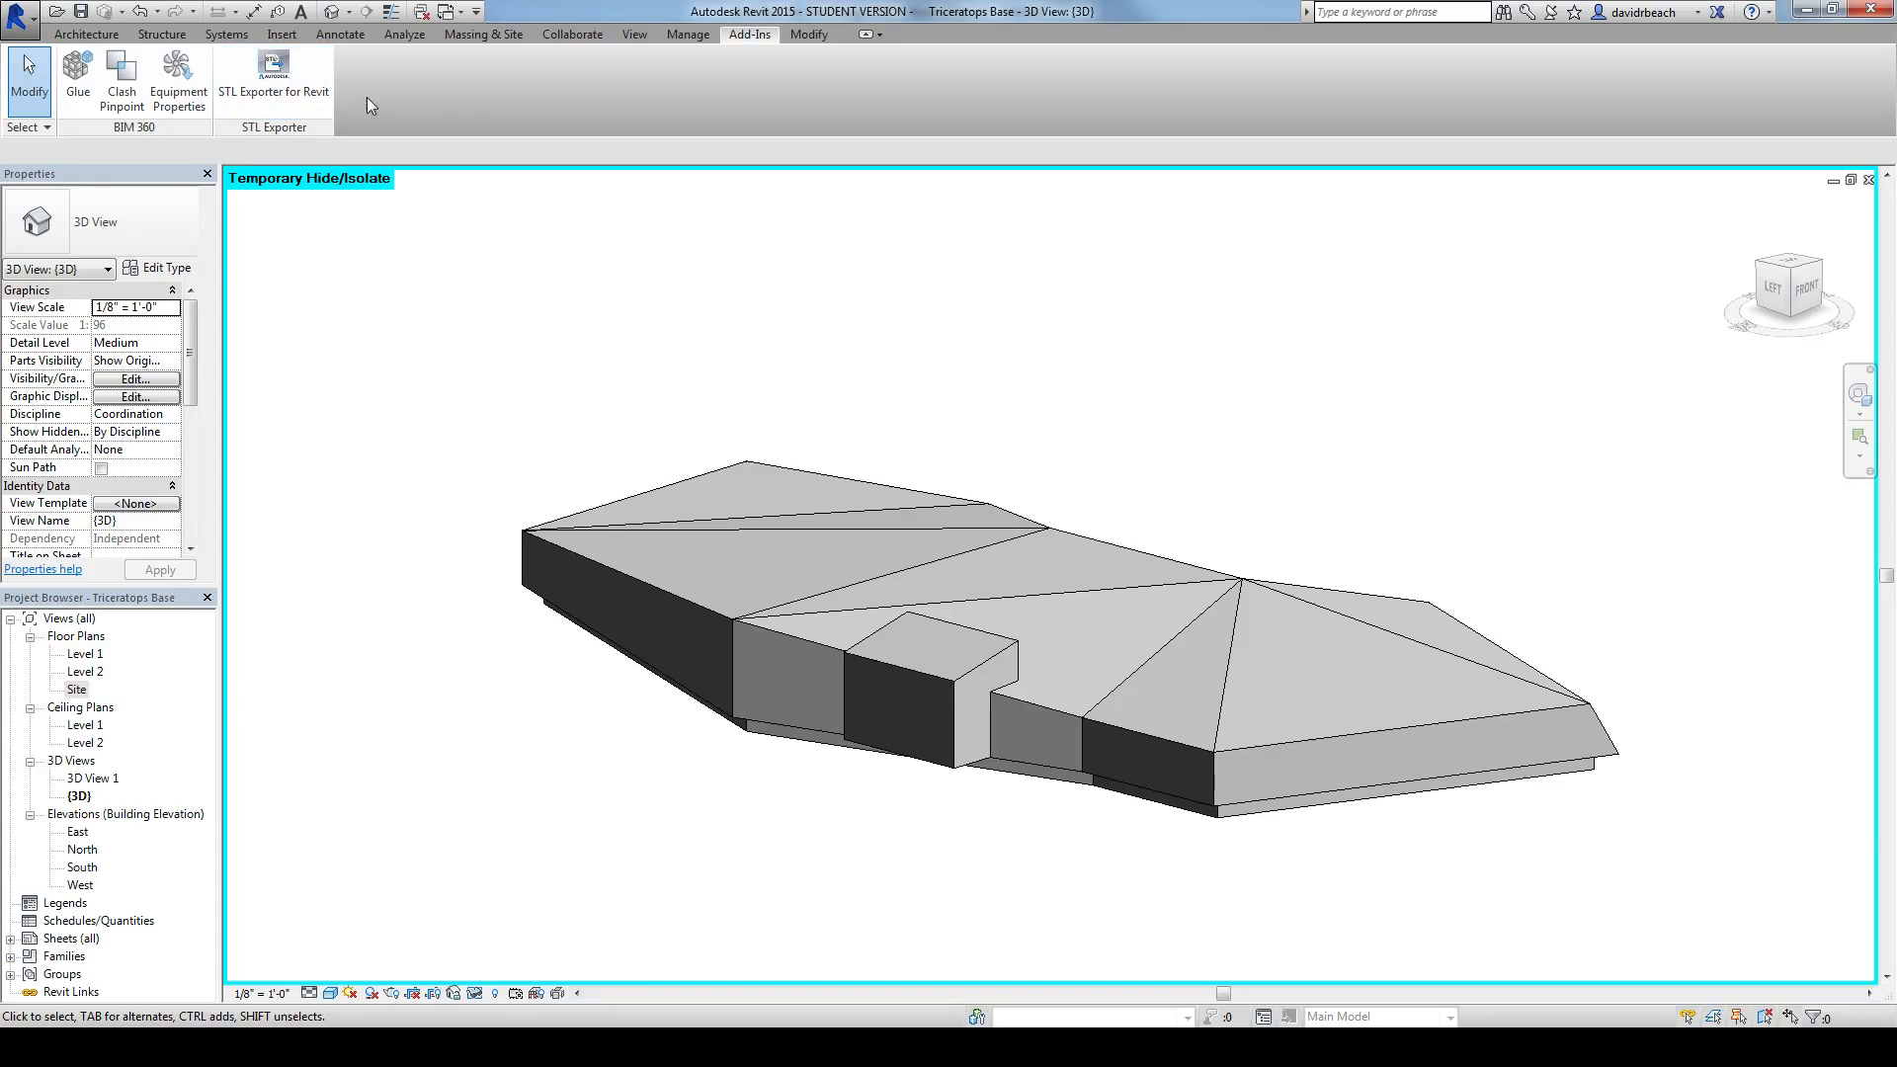
# Step: Export the isolated base in binary STL format, saving it to the Desktop as base
pyautogui.moveTo(840, 327); pyautogui.dragTo(859, 324, button='middle')
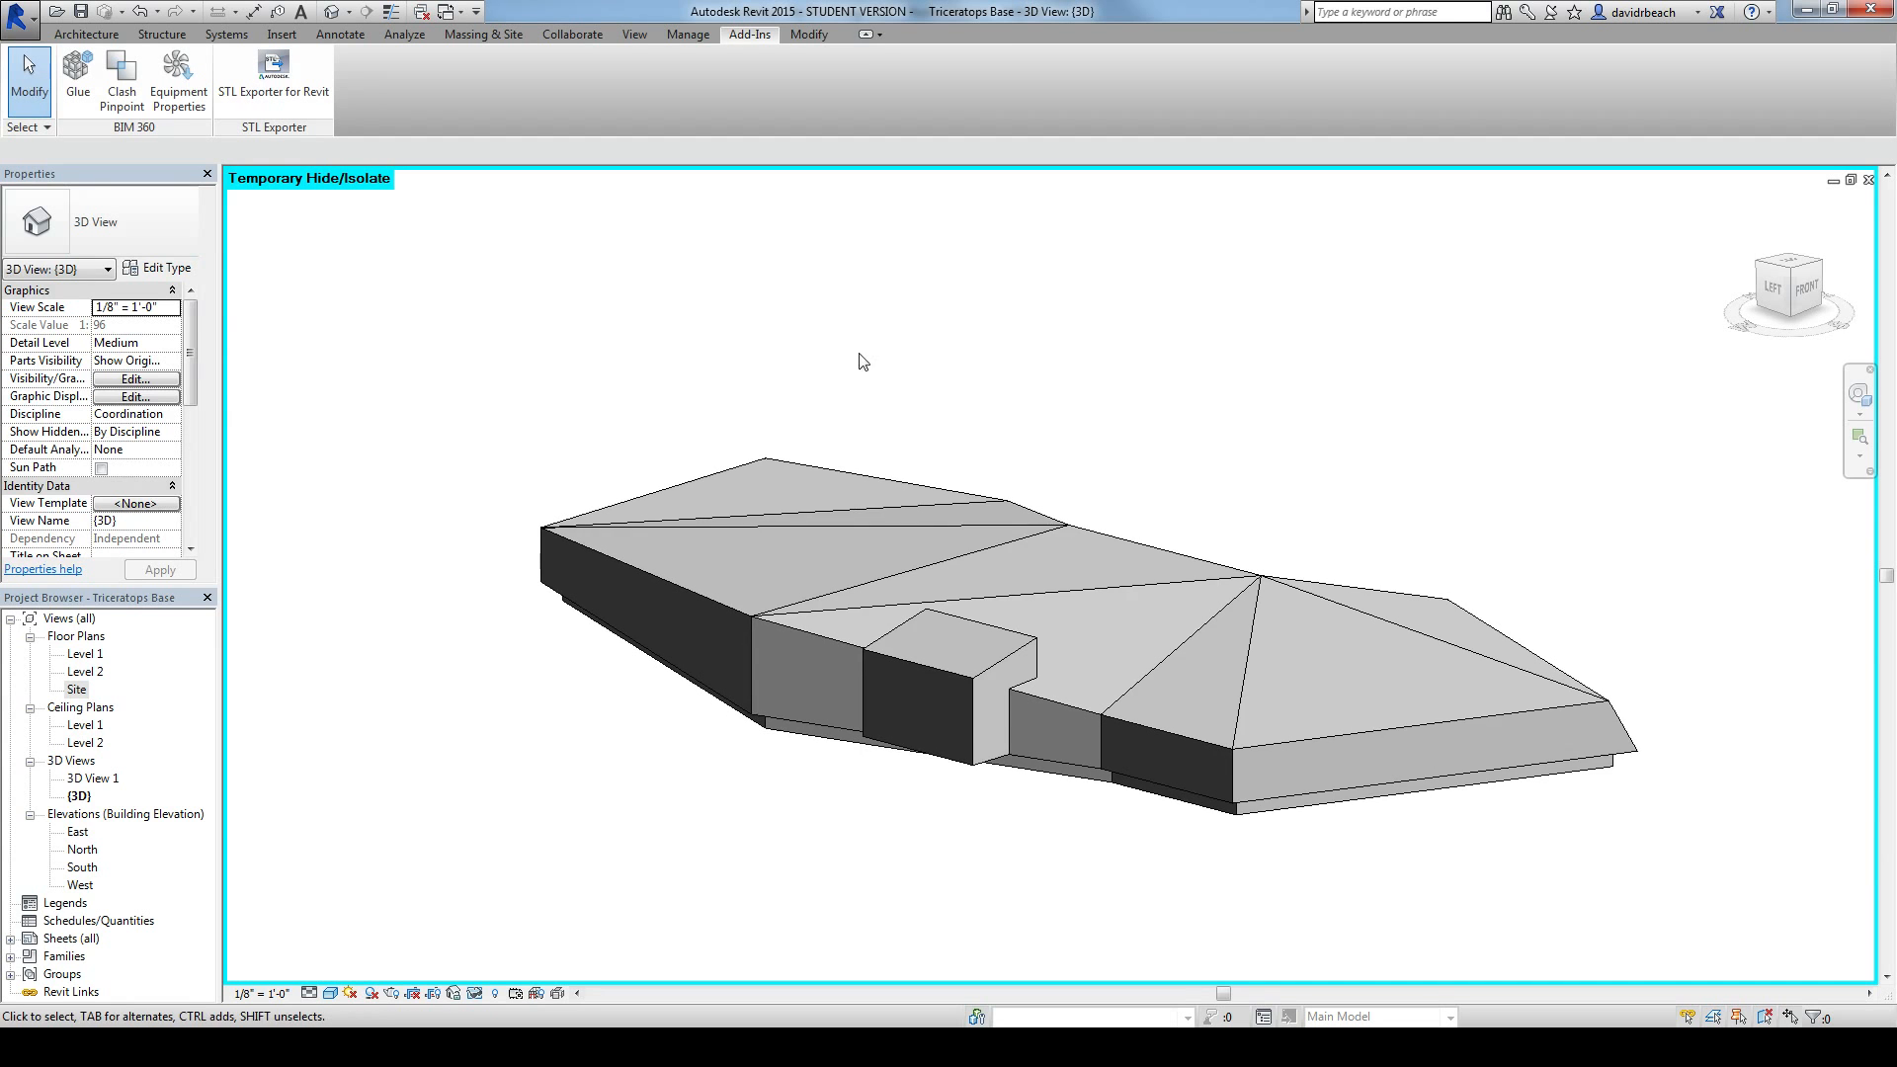
pyautogui.click(274, 83)
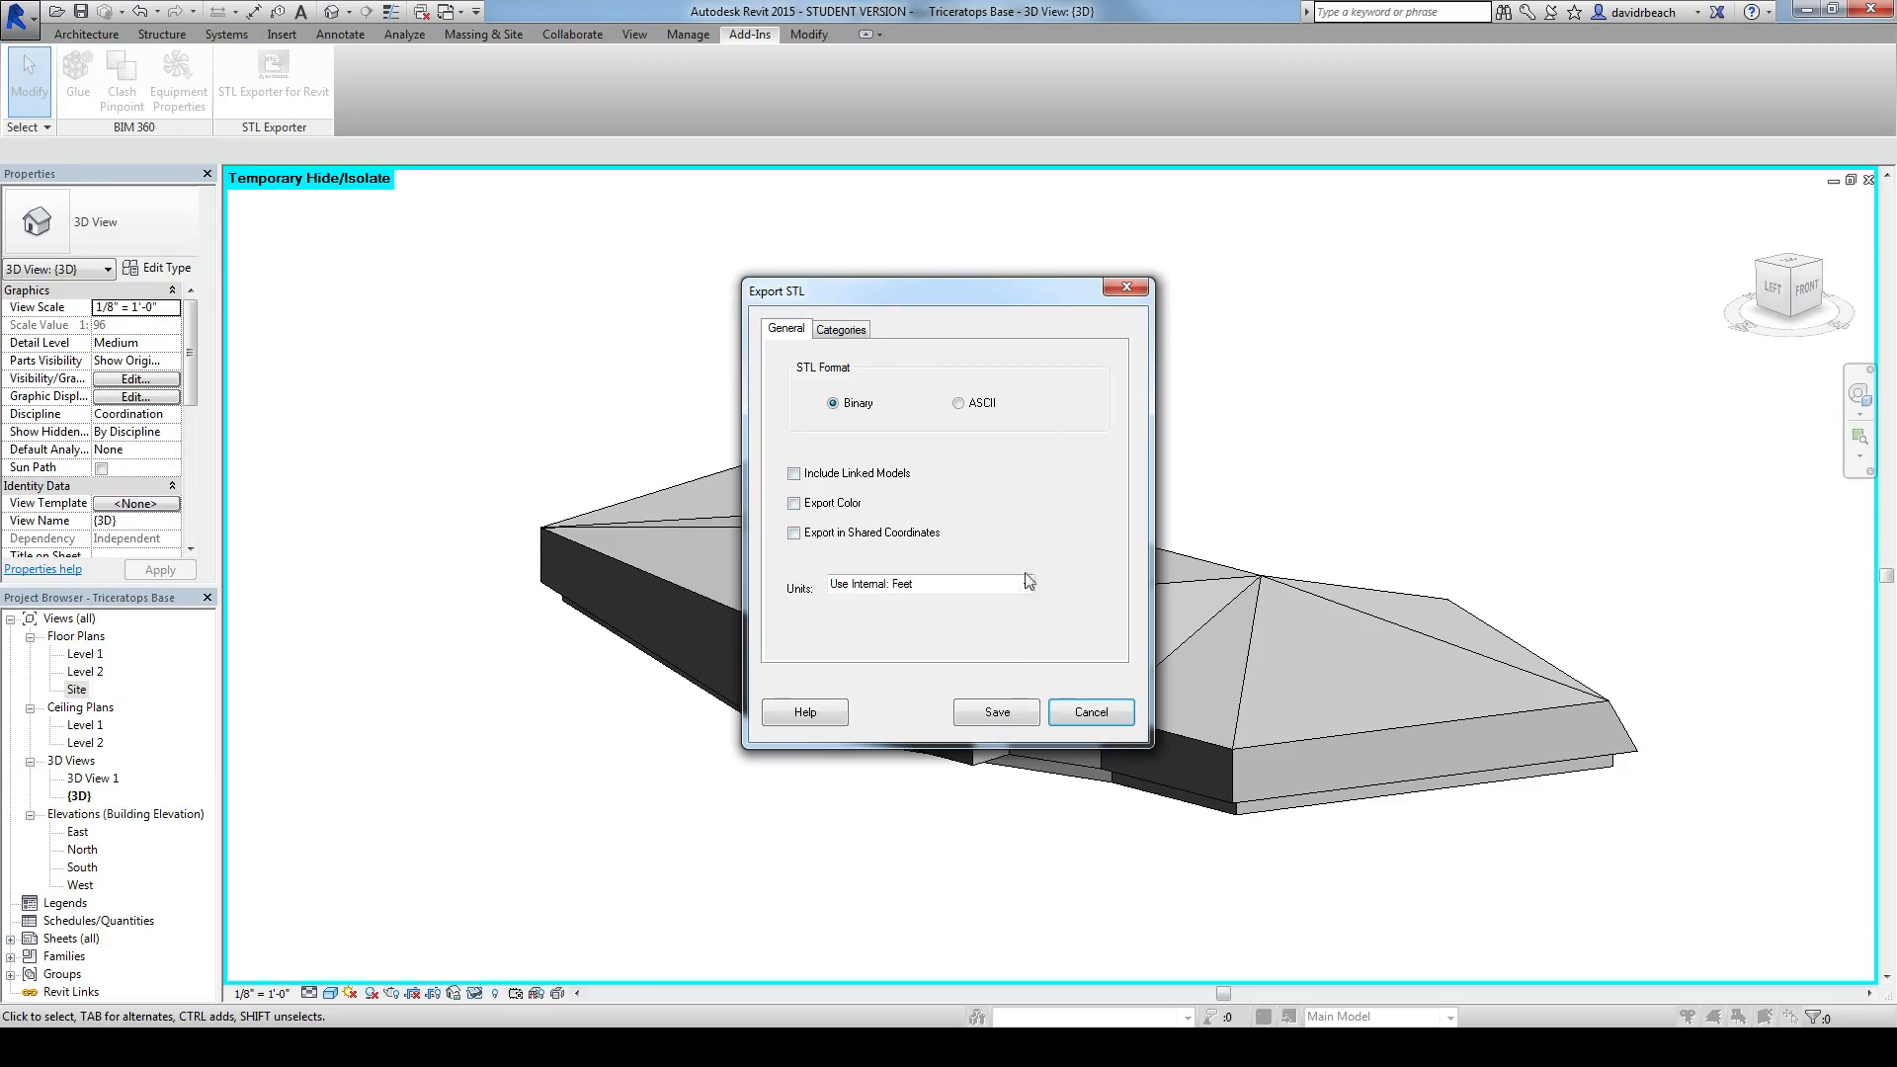
pyautogui.click(997, 712)
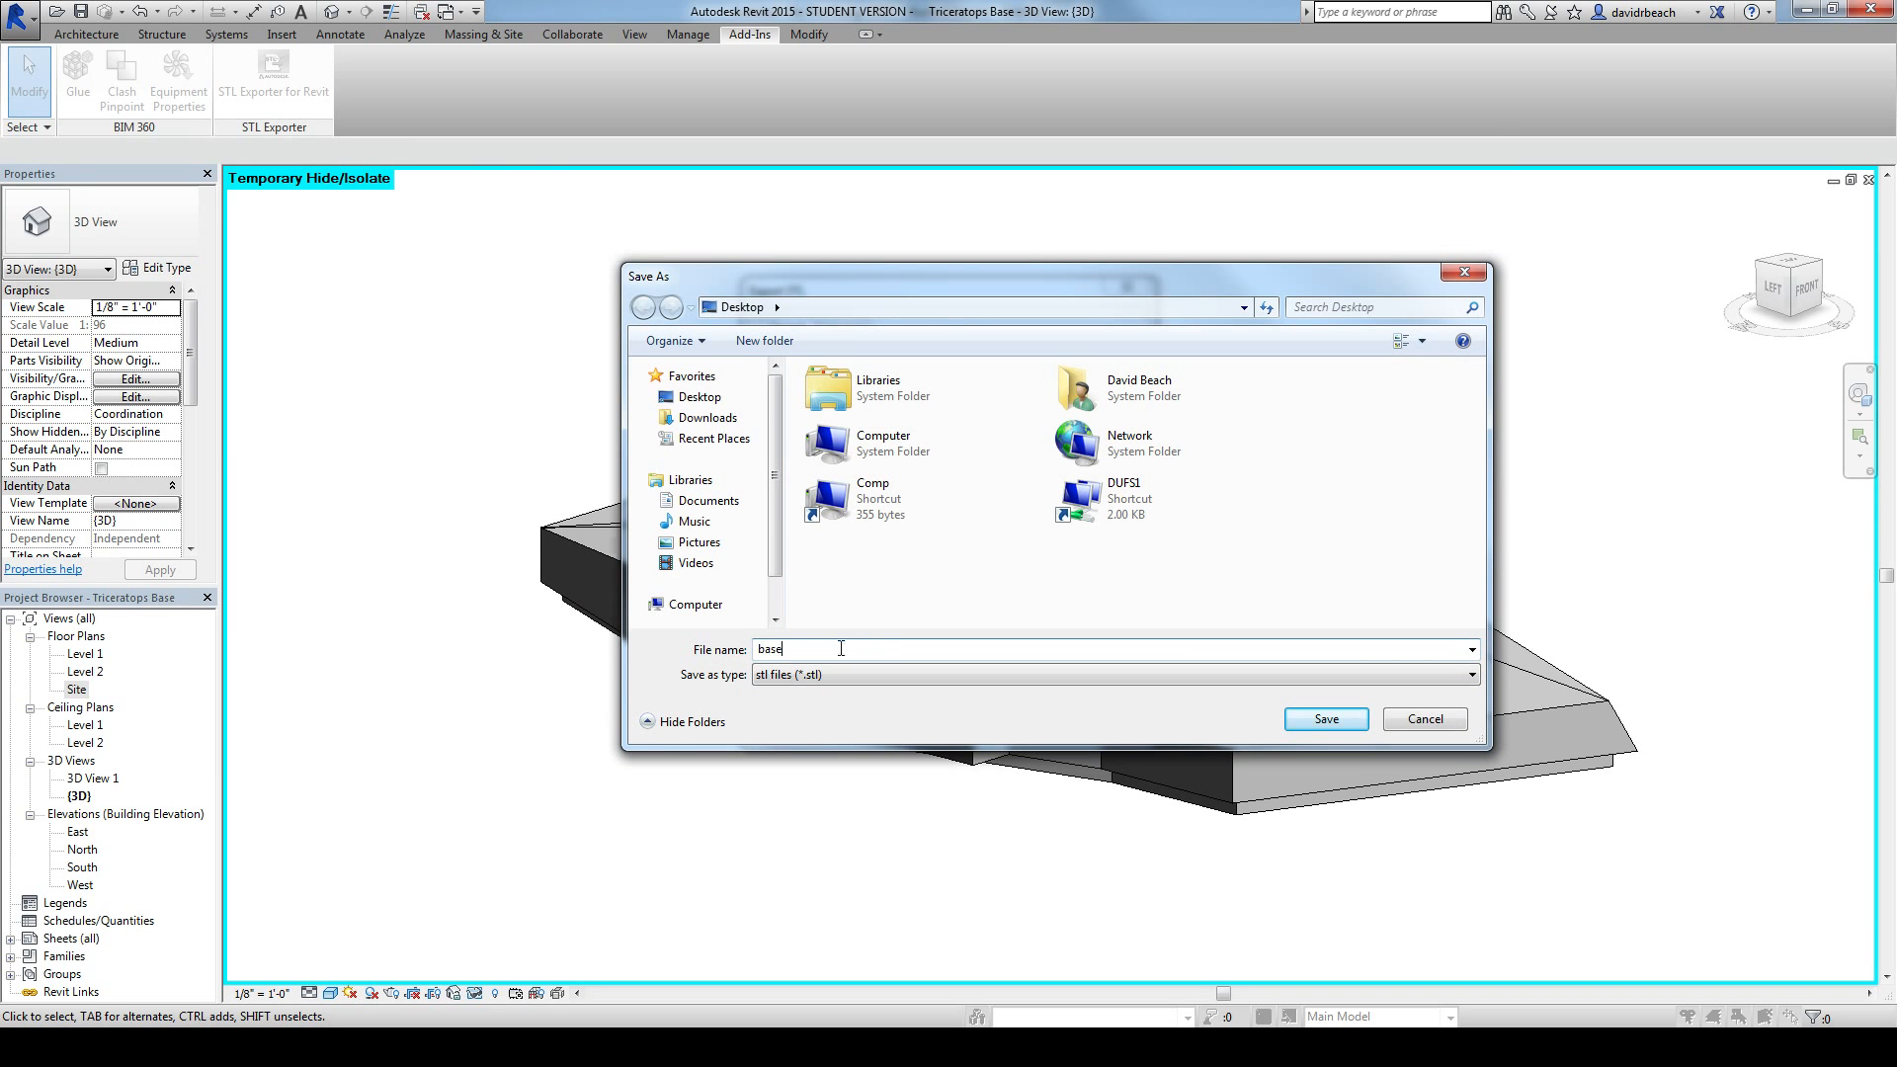
pyautogui.press('Return')
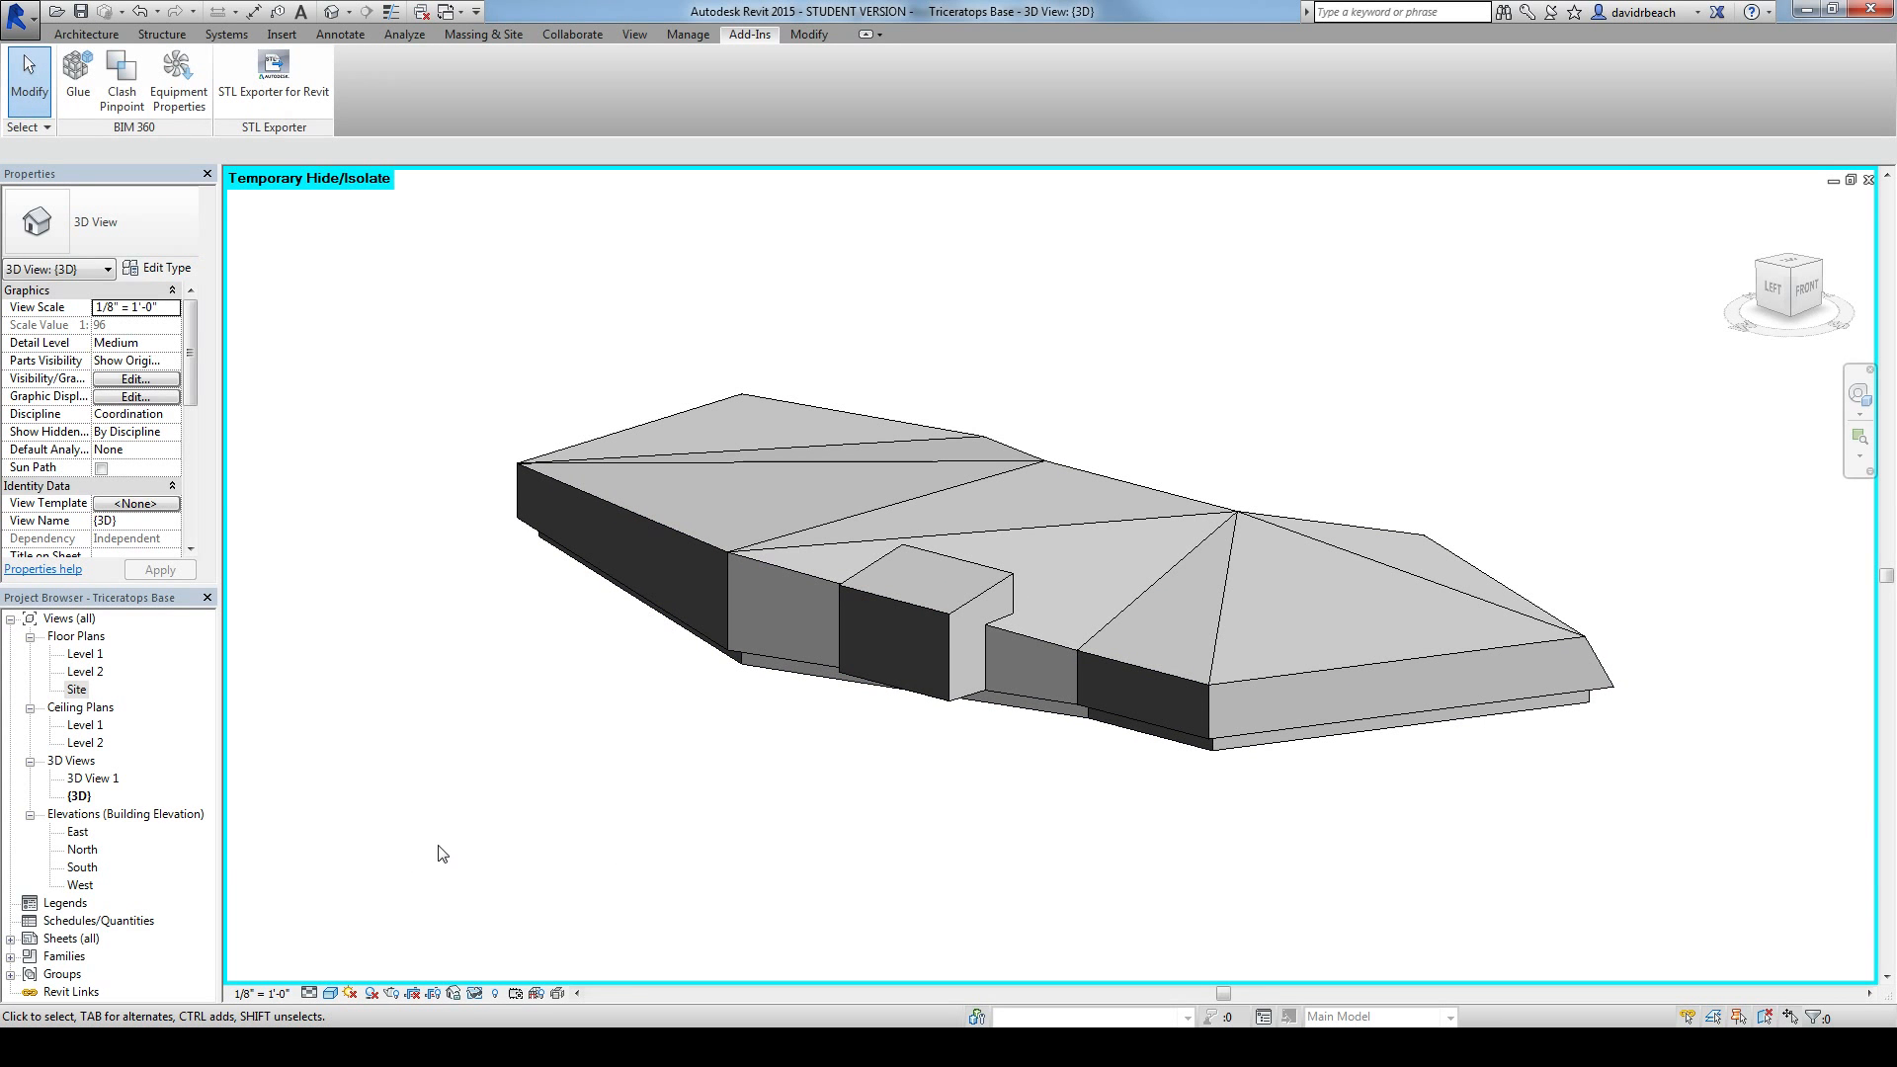
# Step: Open the Level 1 floor plan and set its view scale to 1/8" = 1'-0"
pyautogui.doubleClick(81, 656)
pyautogui.scroll(-3, 692, 652)
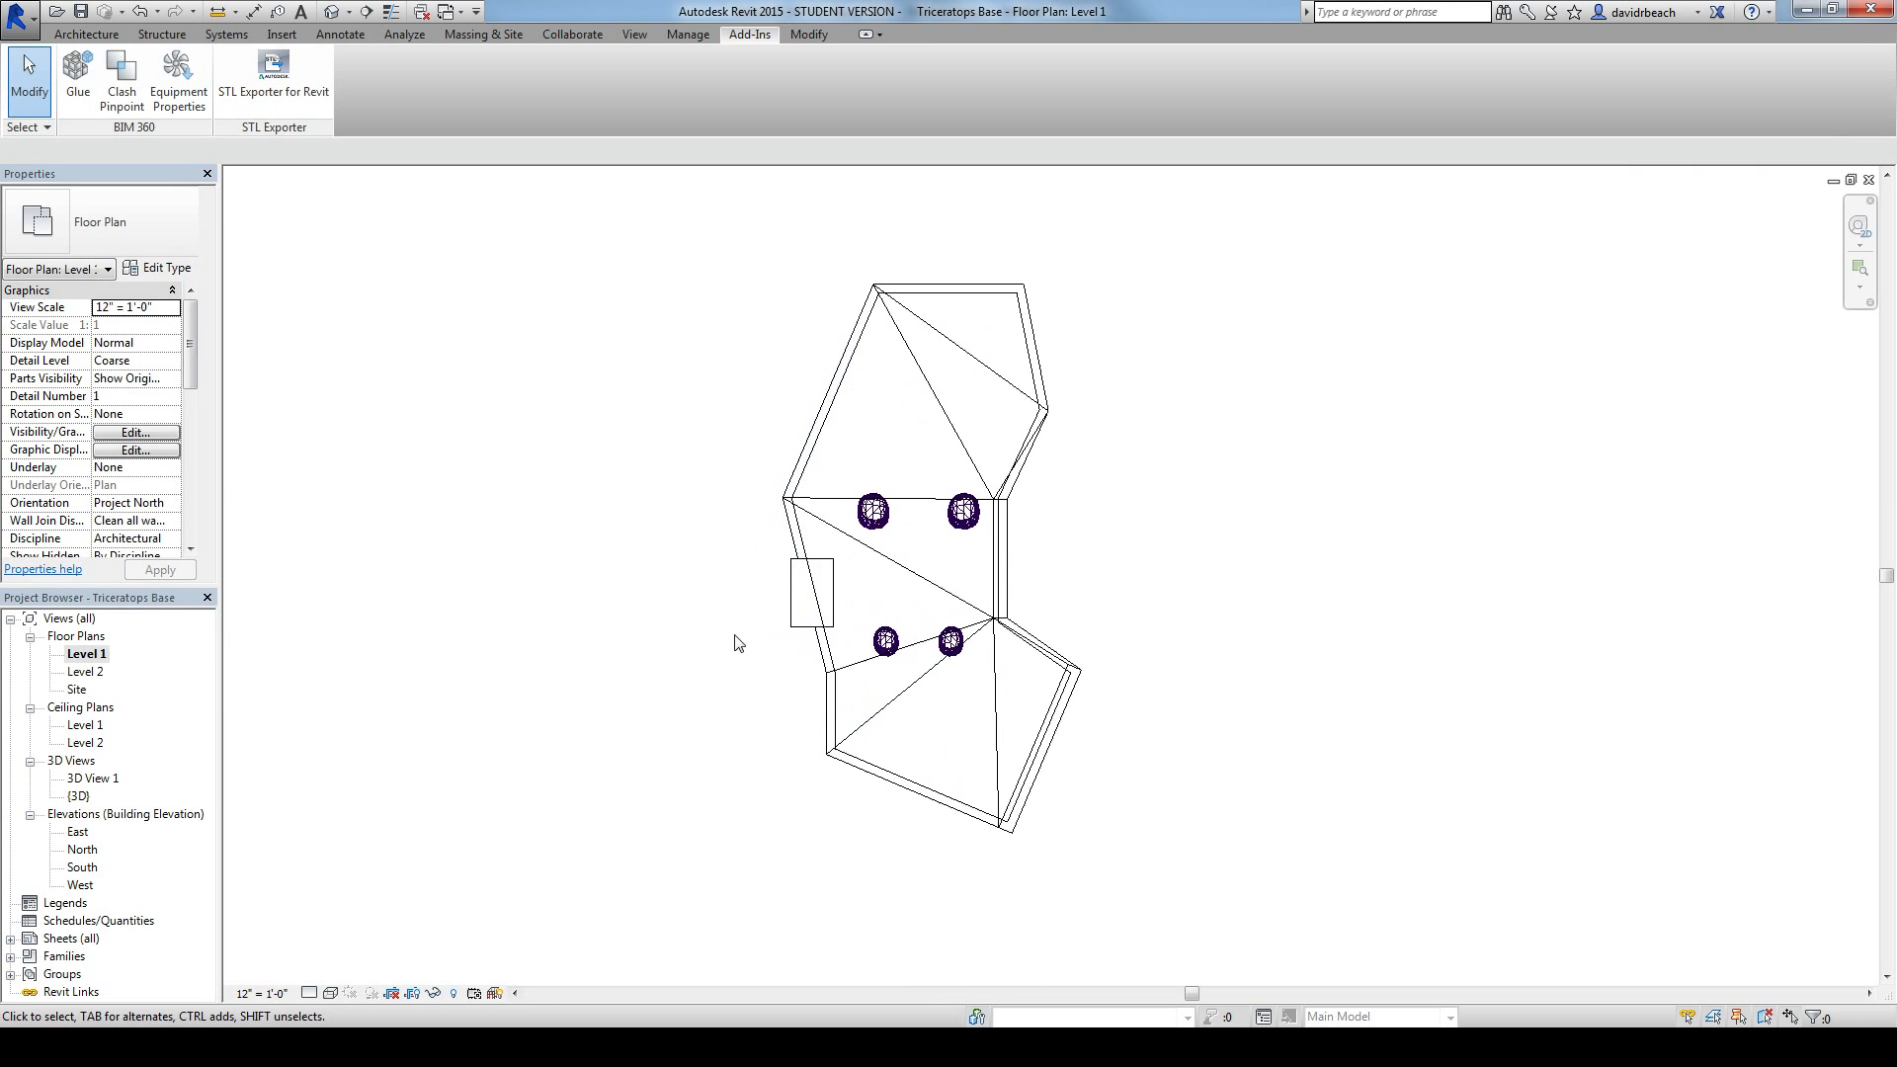
pyautogui.scroll(1, 951, 533)
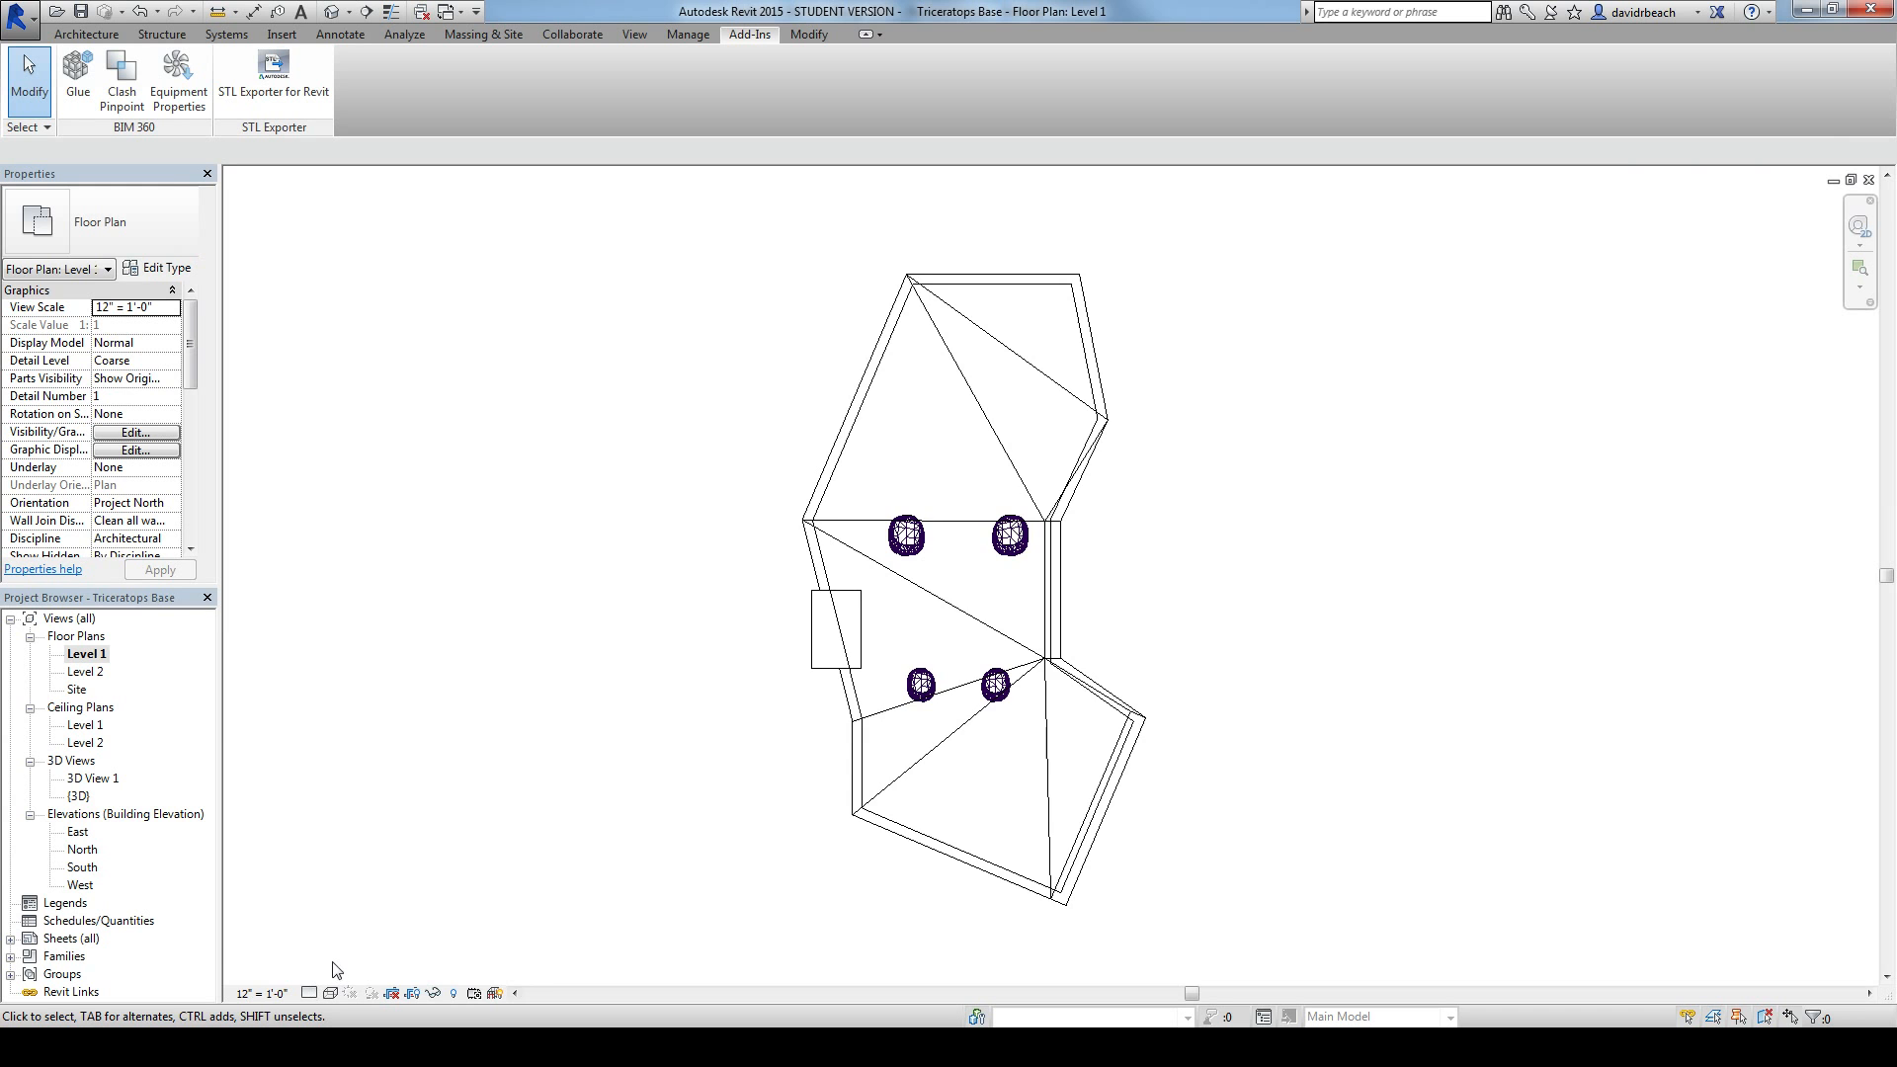
pyautogui.scroll(-1, 389, 876)
pyautogui.click(261, 993)
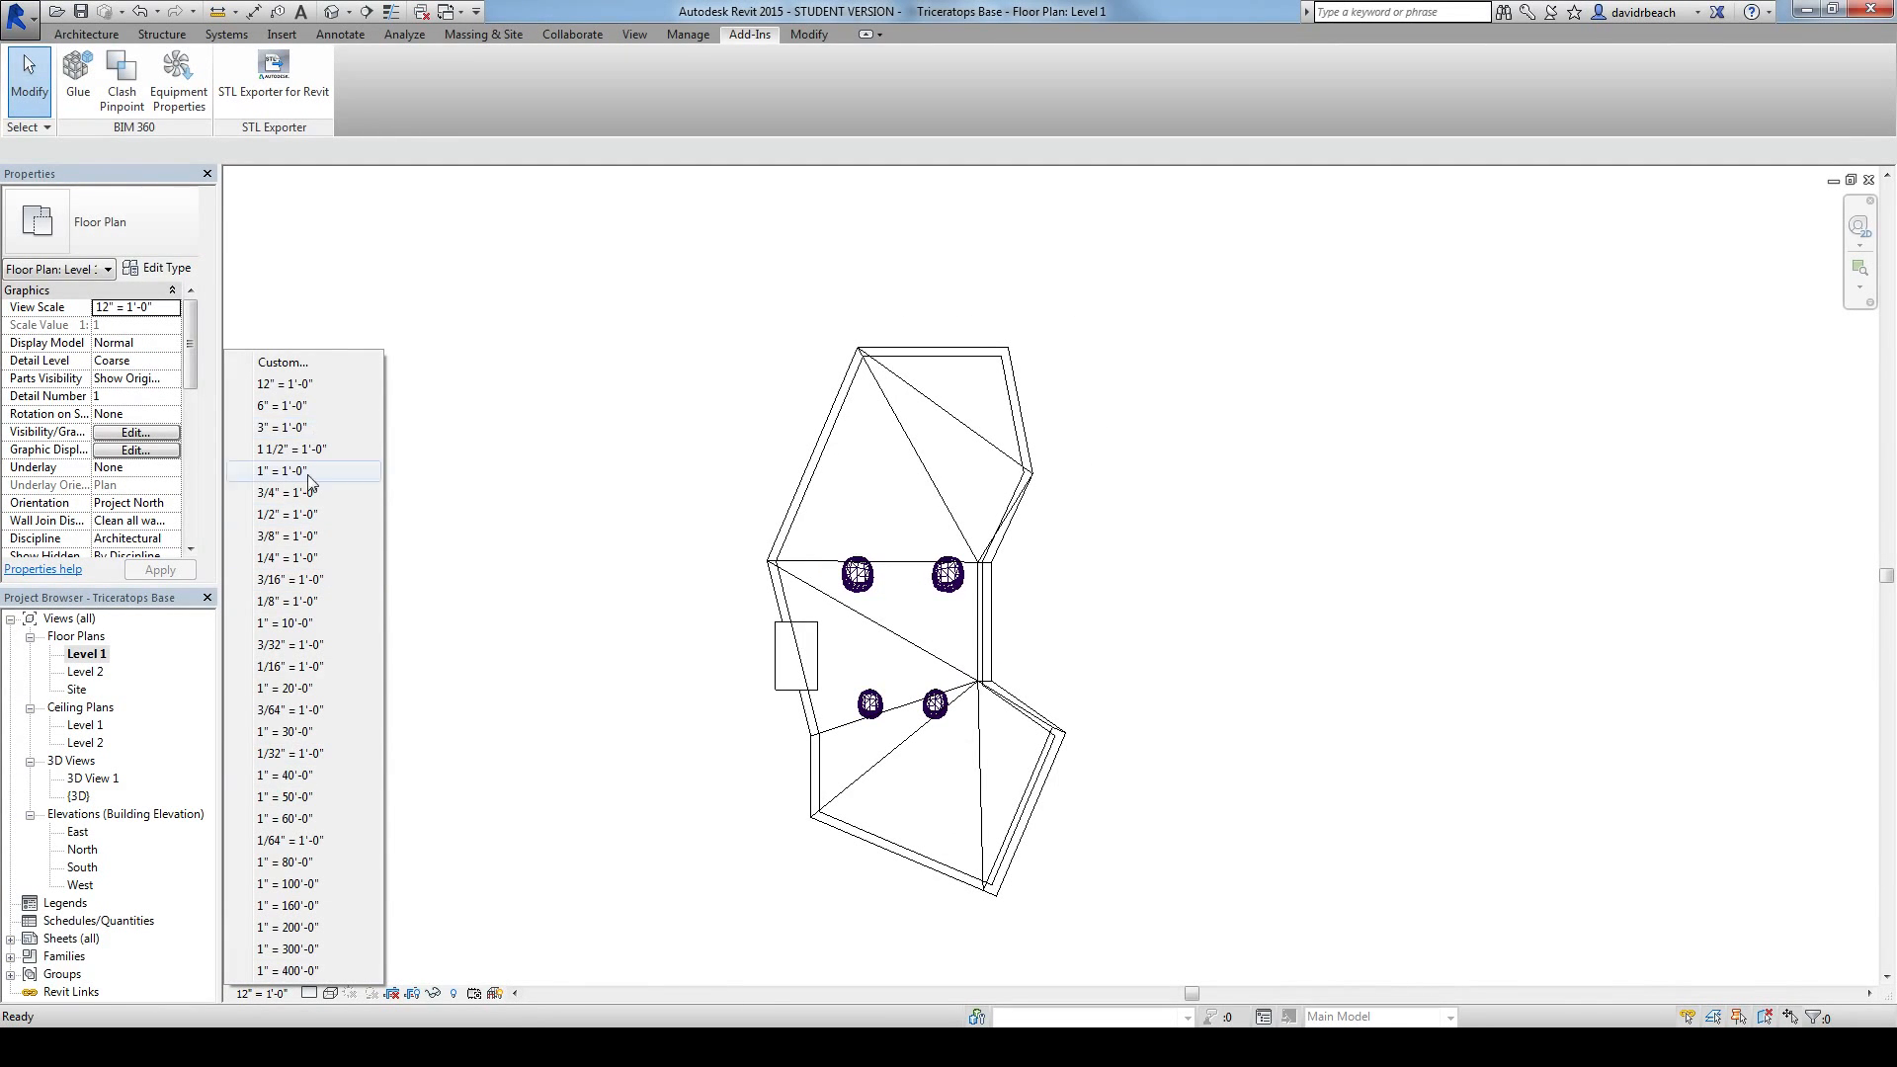
pyautogui.click(306, 601)
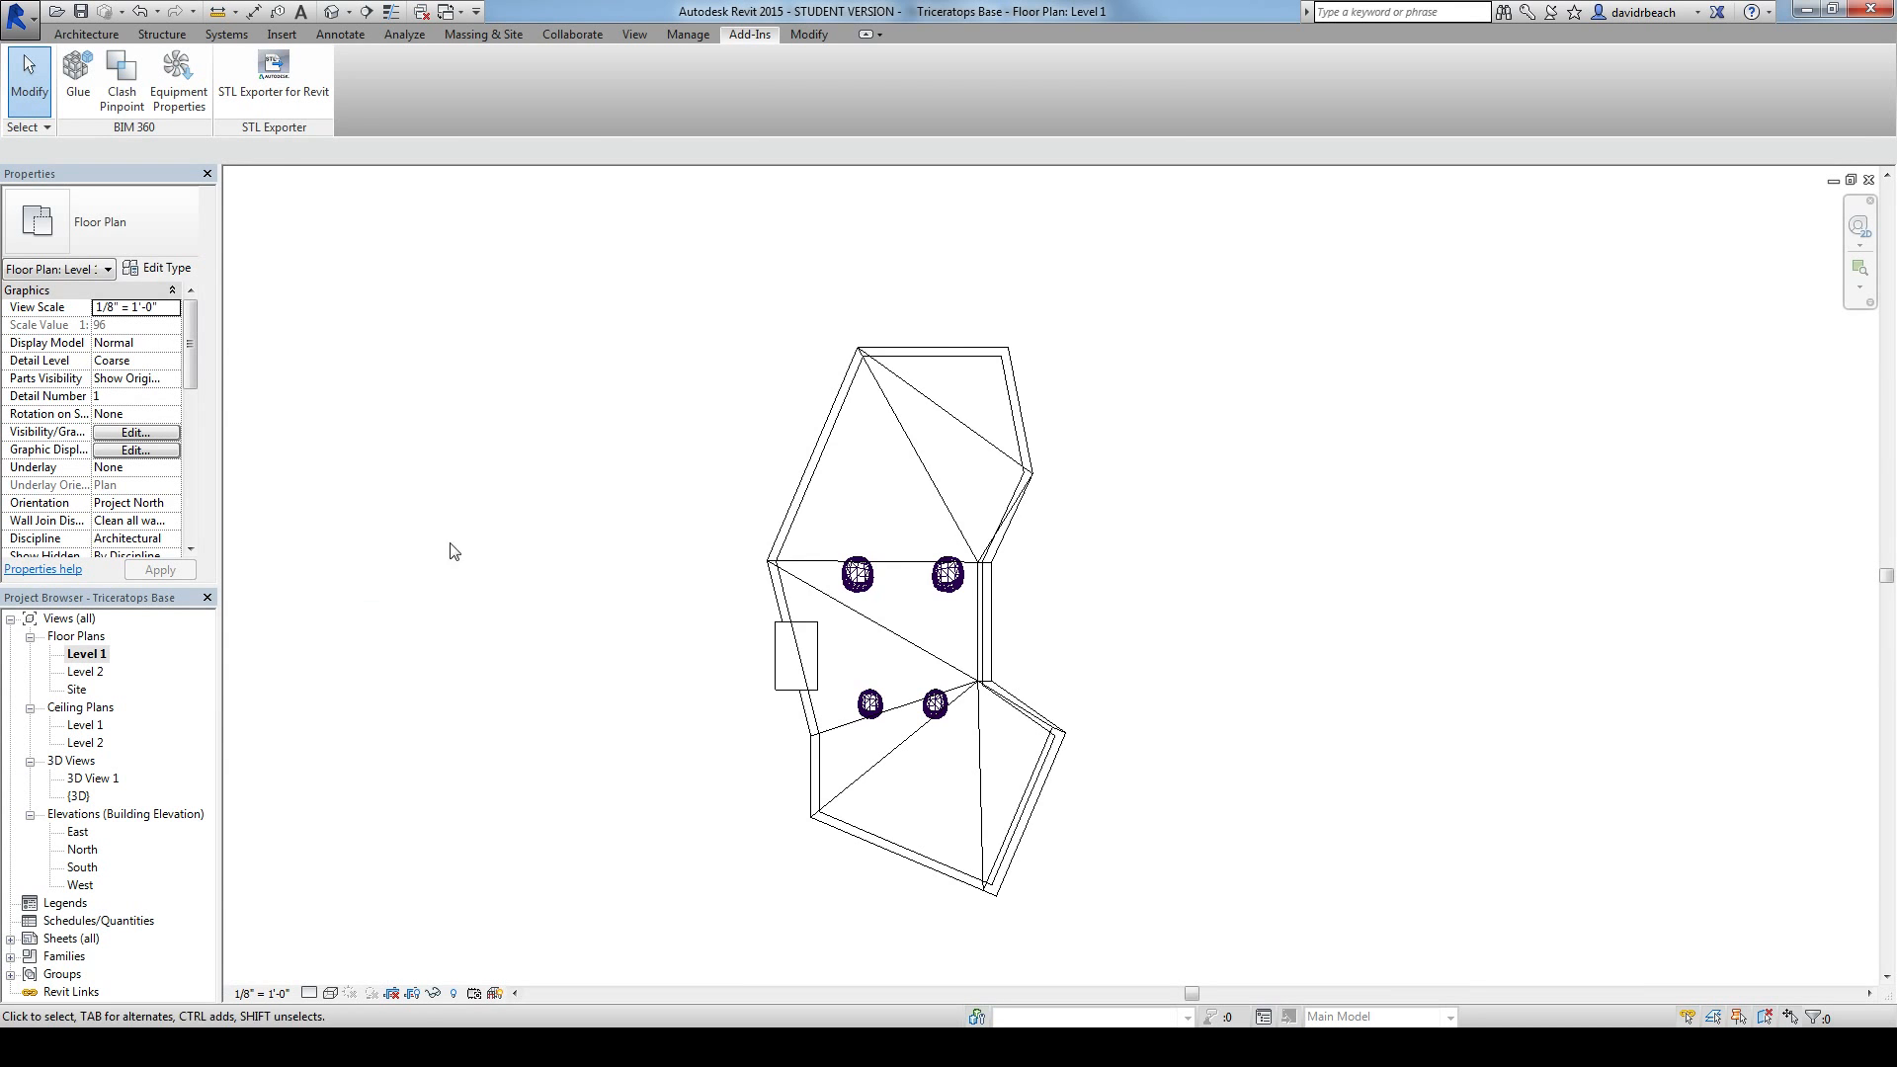
pyautogui.moveTo(614, 556); pyautogui.dragTo(619, 539, button='middle')
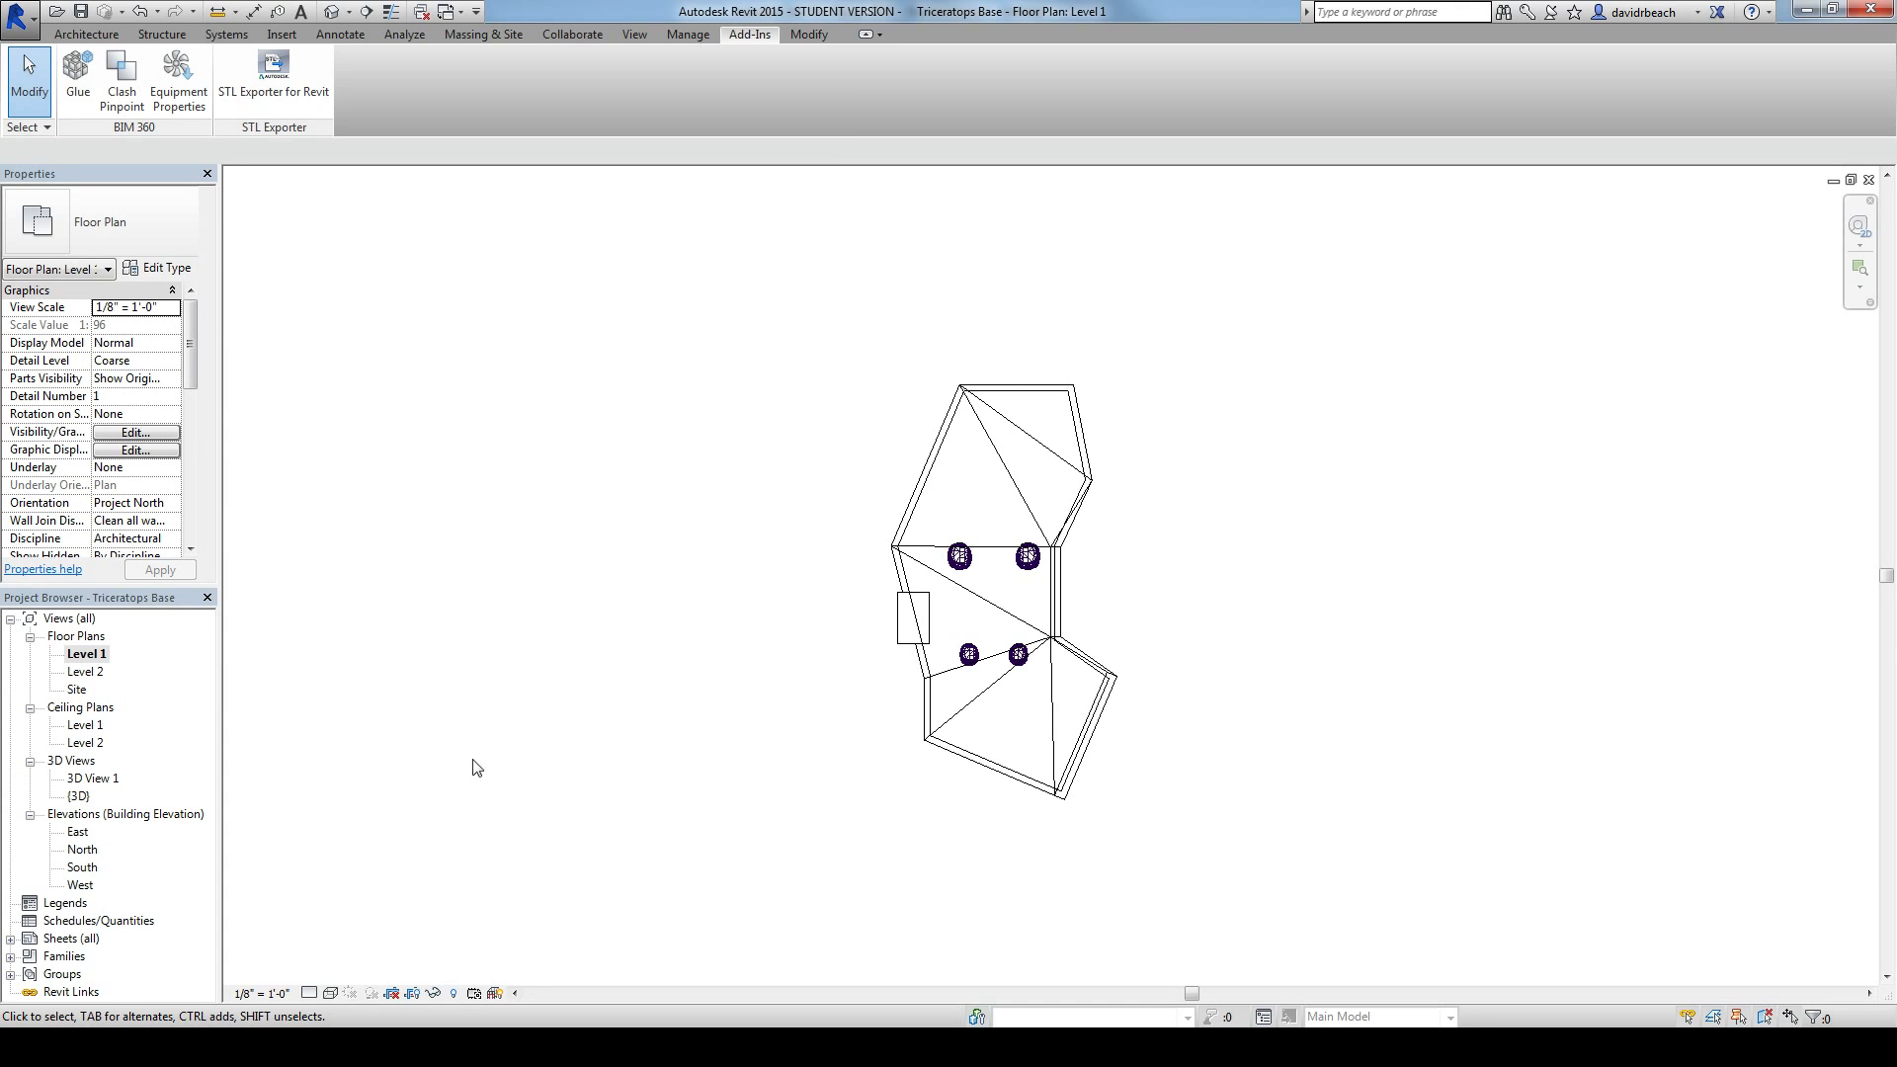
pyautogui.click(886, 12)
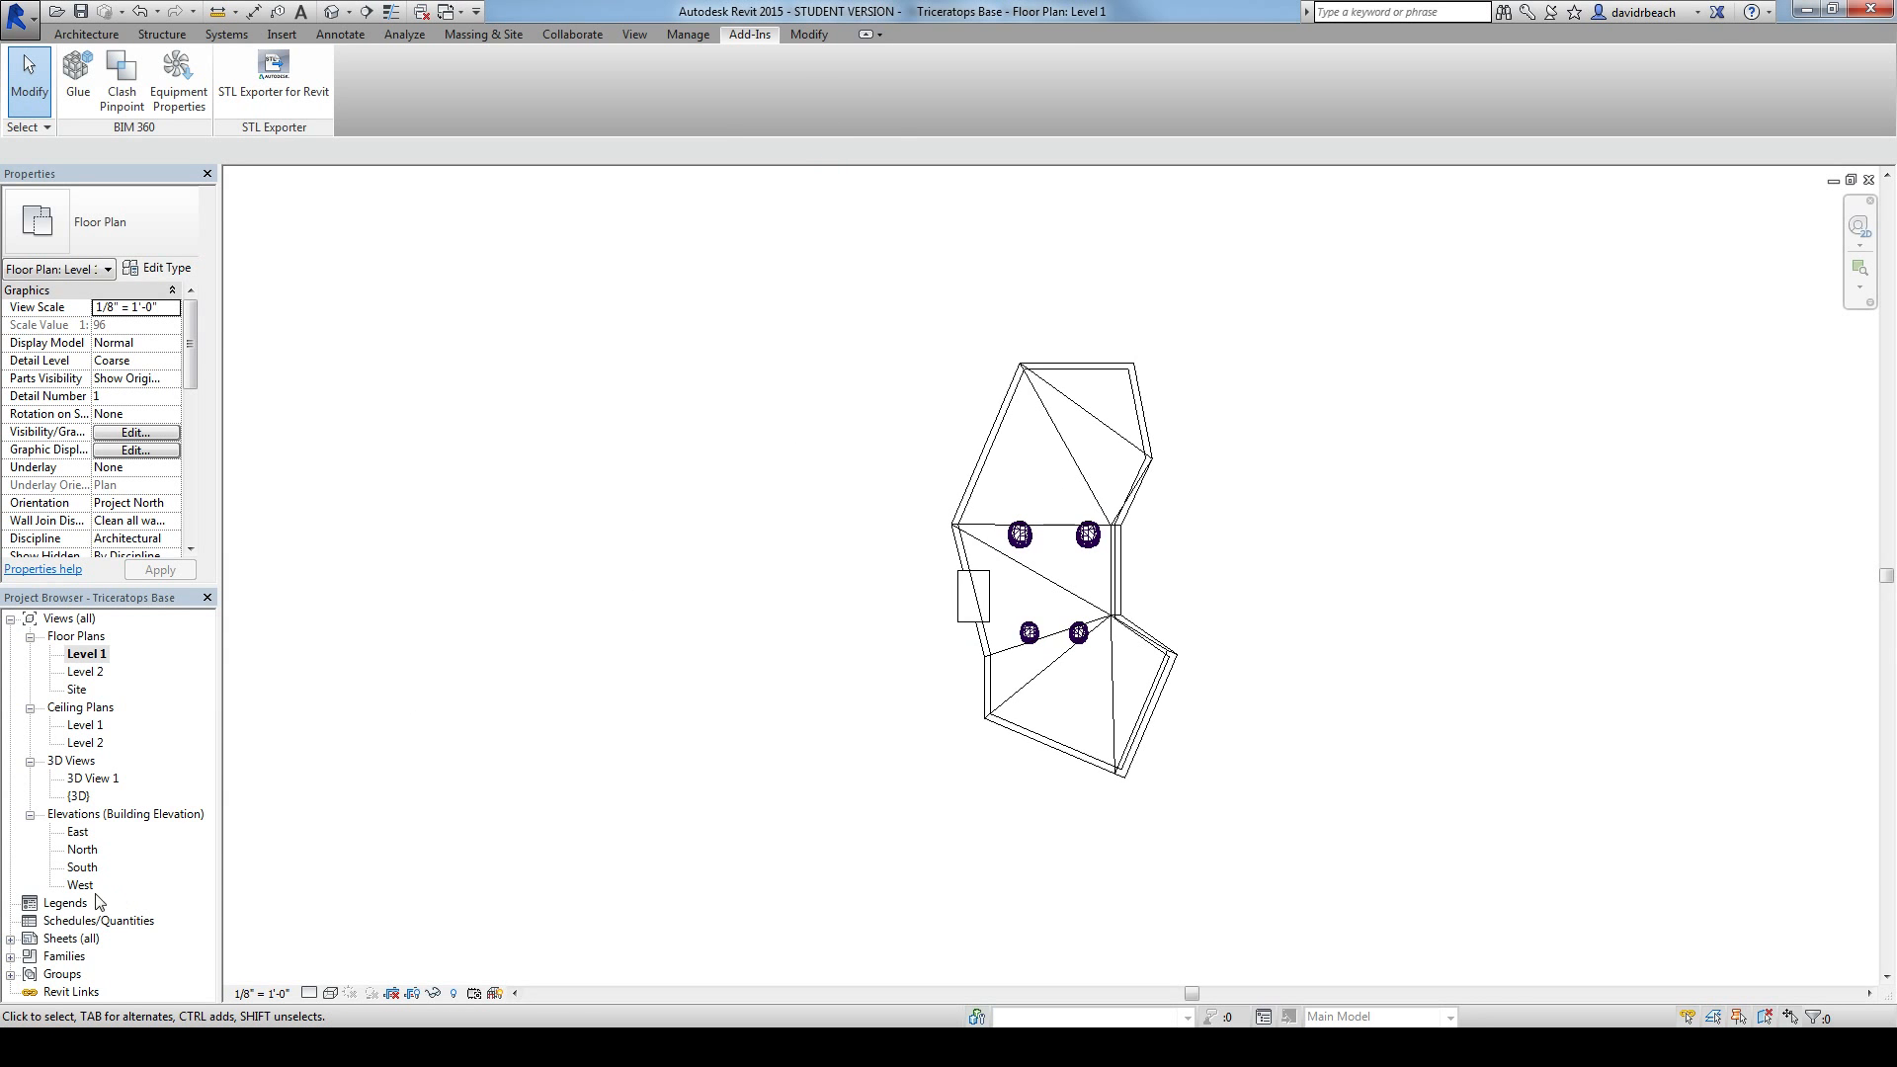
# Step: Delete the existing sheet A101 from the project
pyautogui.click(10, 938)
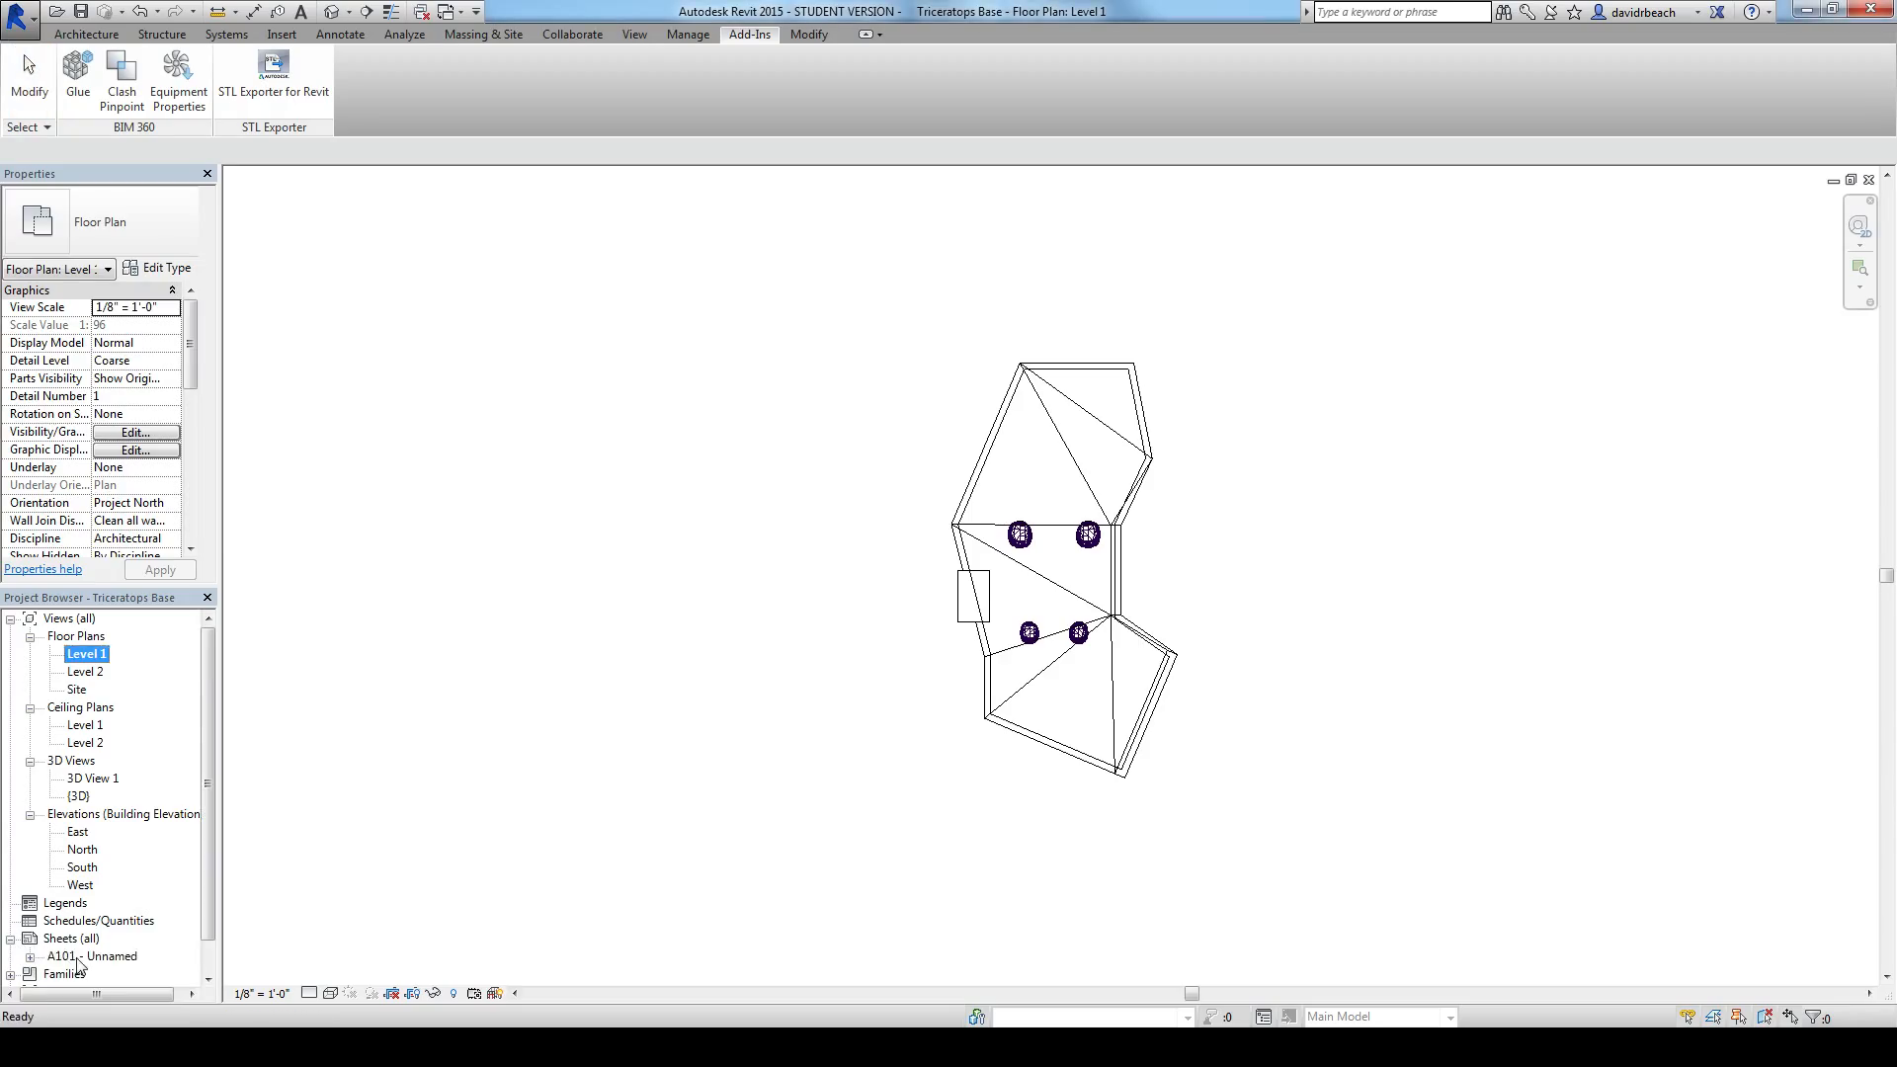
pyautogui.click(79, 958)
pyautogui.rightClick(79, 958)
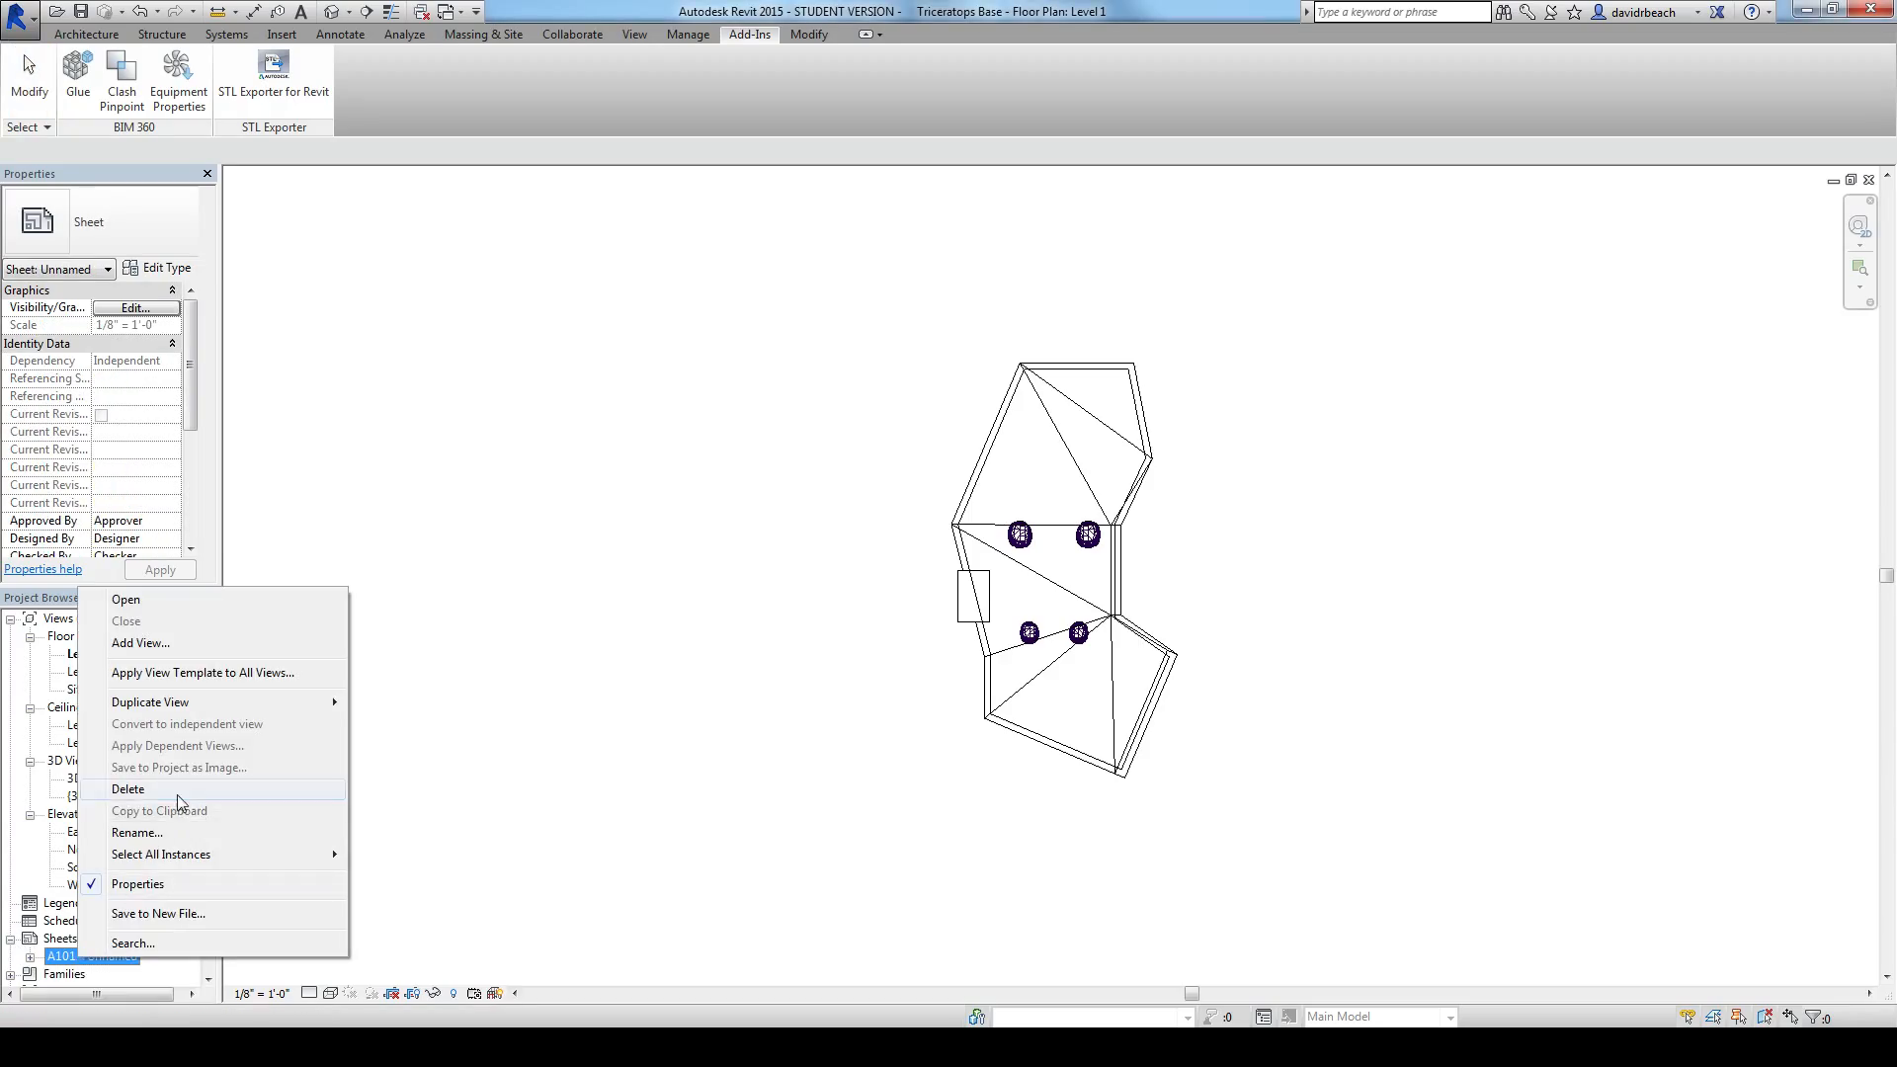
pyautogui.click(178, 800)
# Step: Create a new sheet with the E1 30 x 42 Horizontal titleblock
pyautogui.rightClick(64, 945)
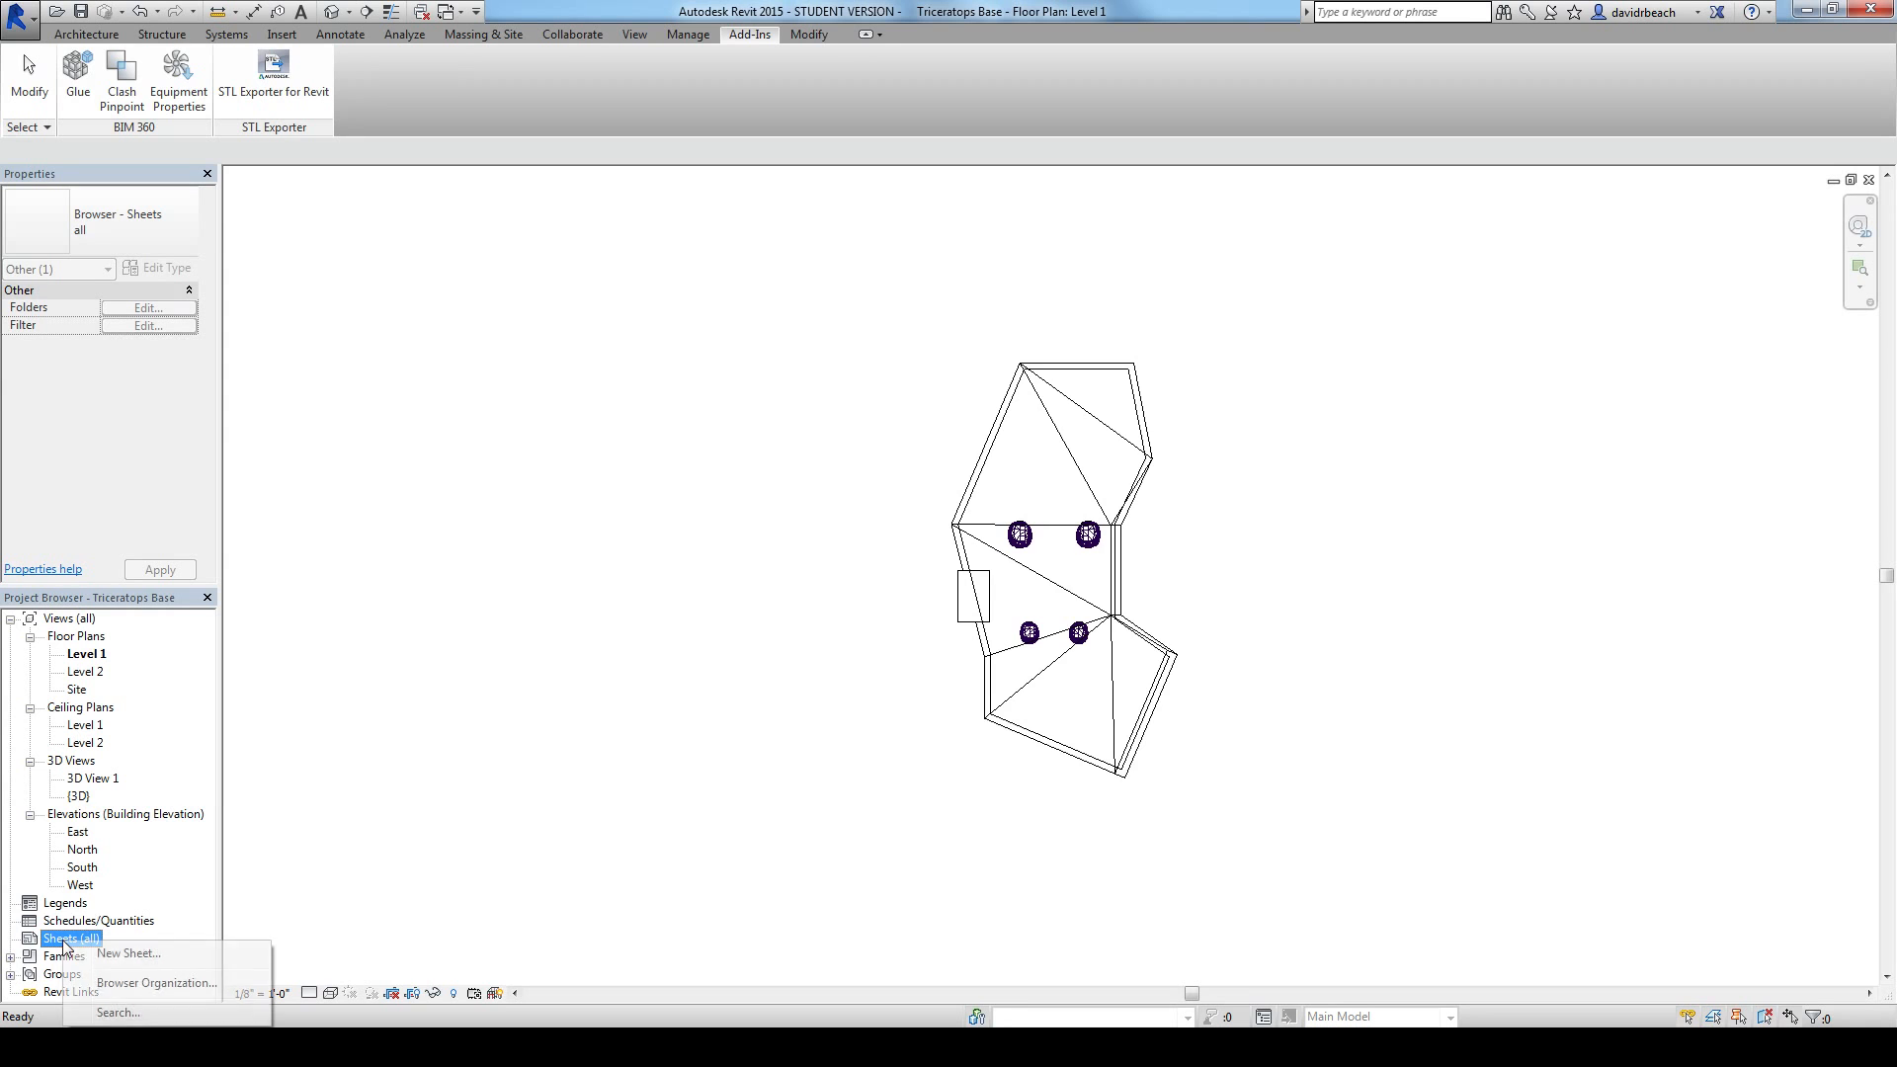
pyautogui.click(126, 953)
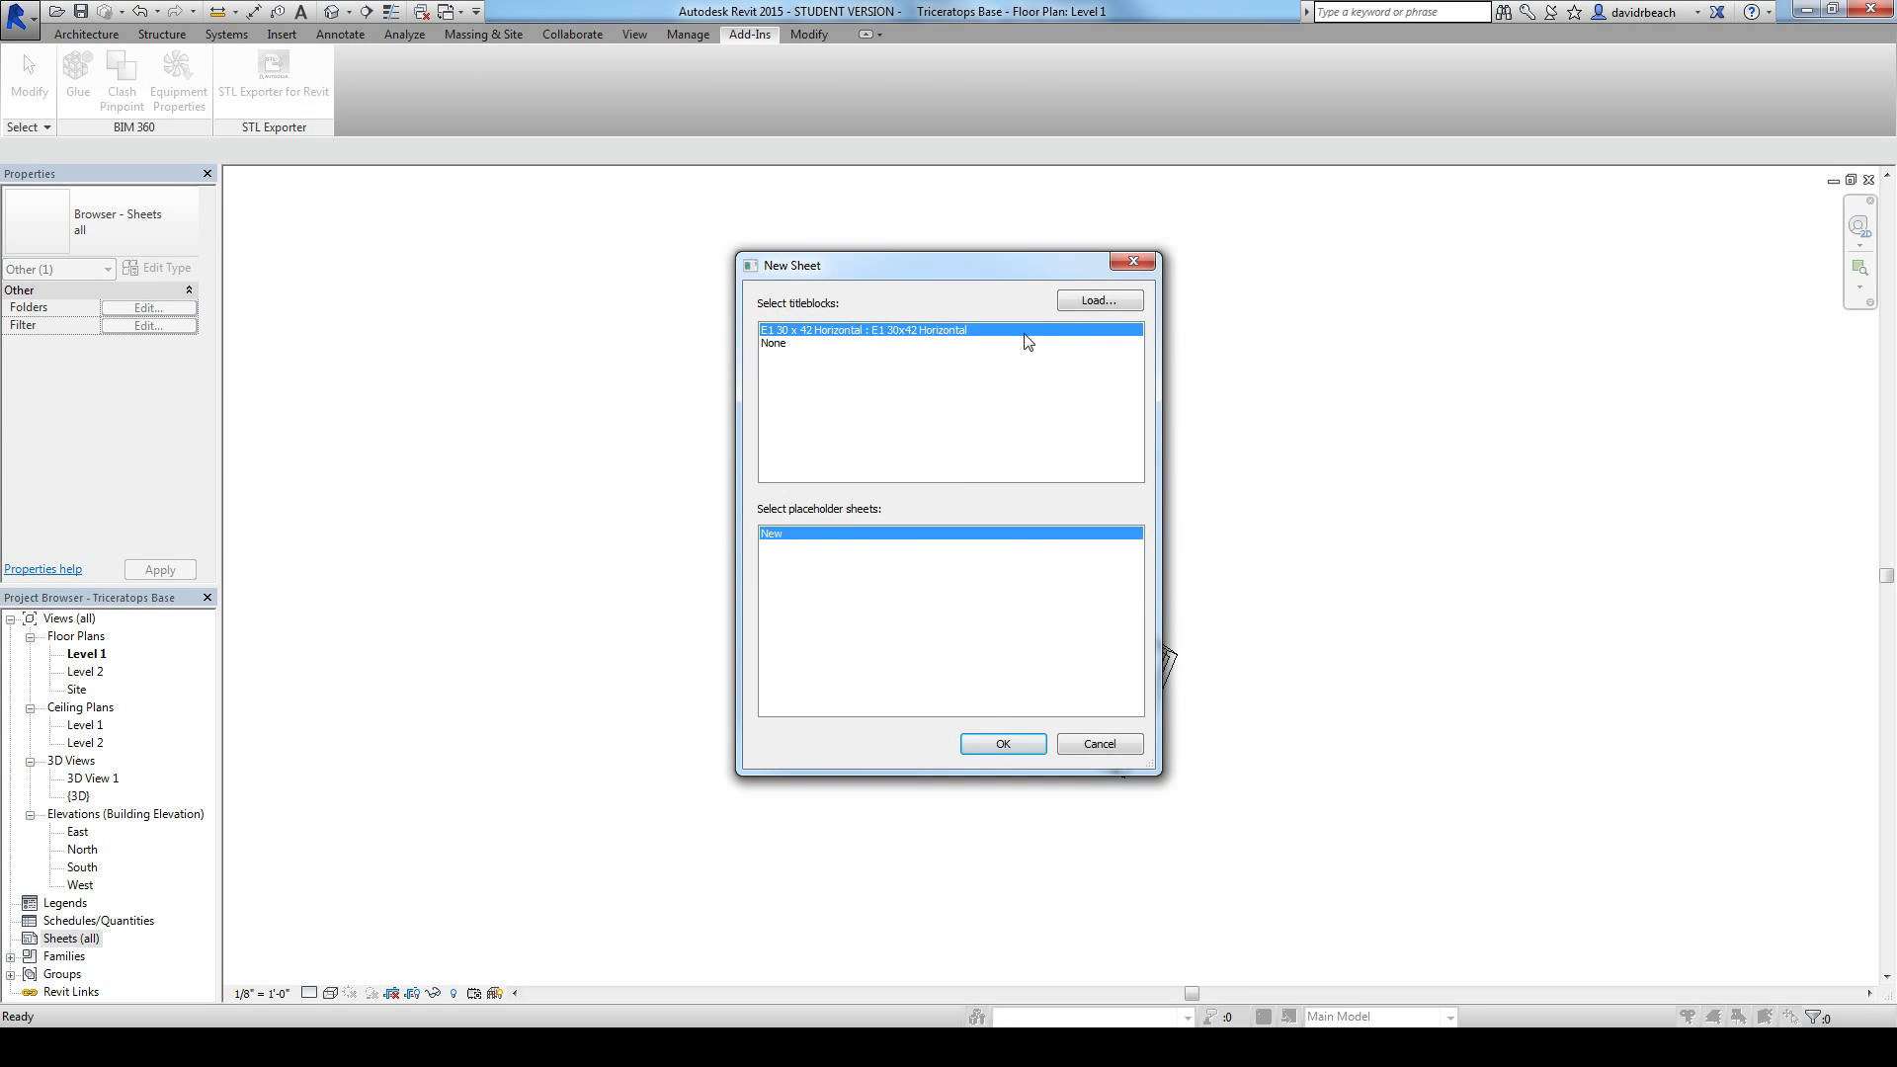
pyautogui.click(986, 747)
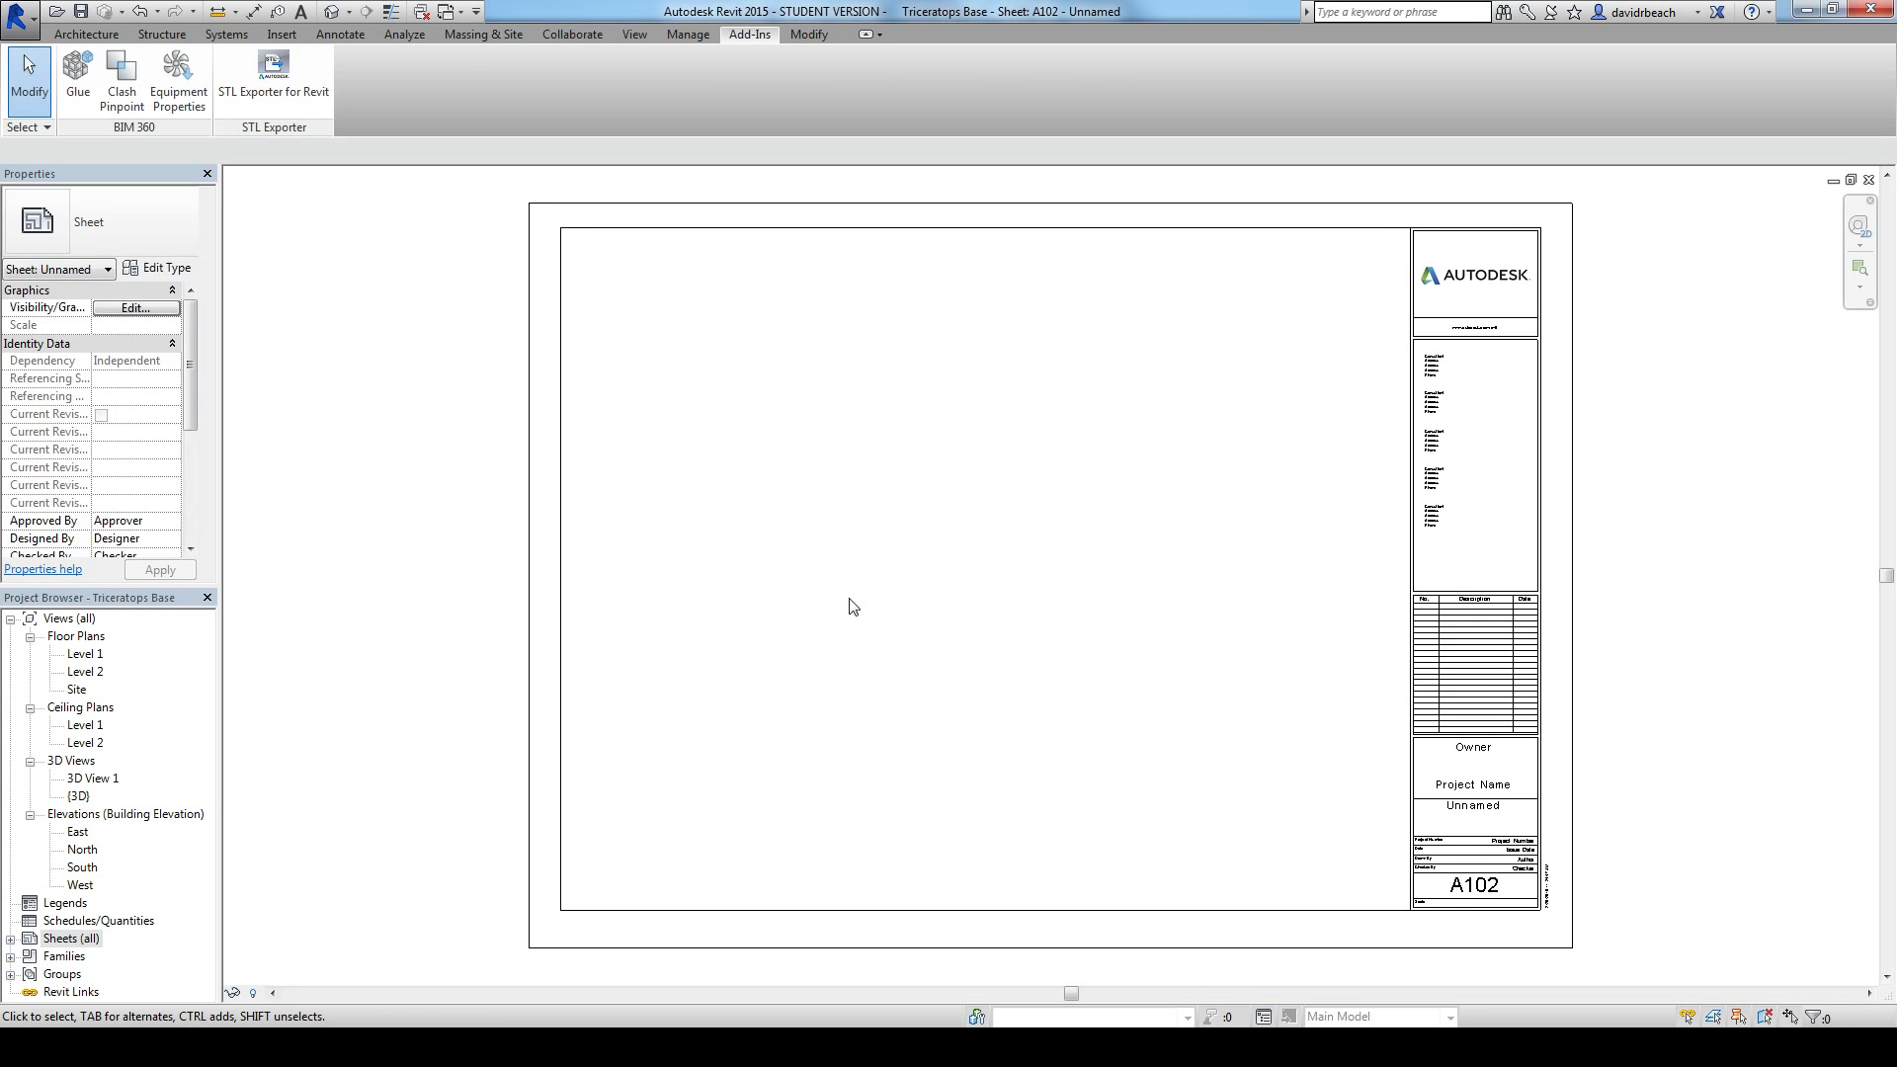
# Step: Enable the view crop, crop region visibility and annotation crop for the Level 1 floor plan
pyautogui.click(86, 656)
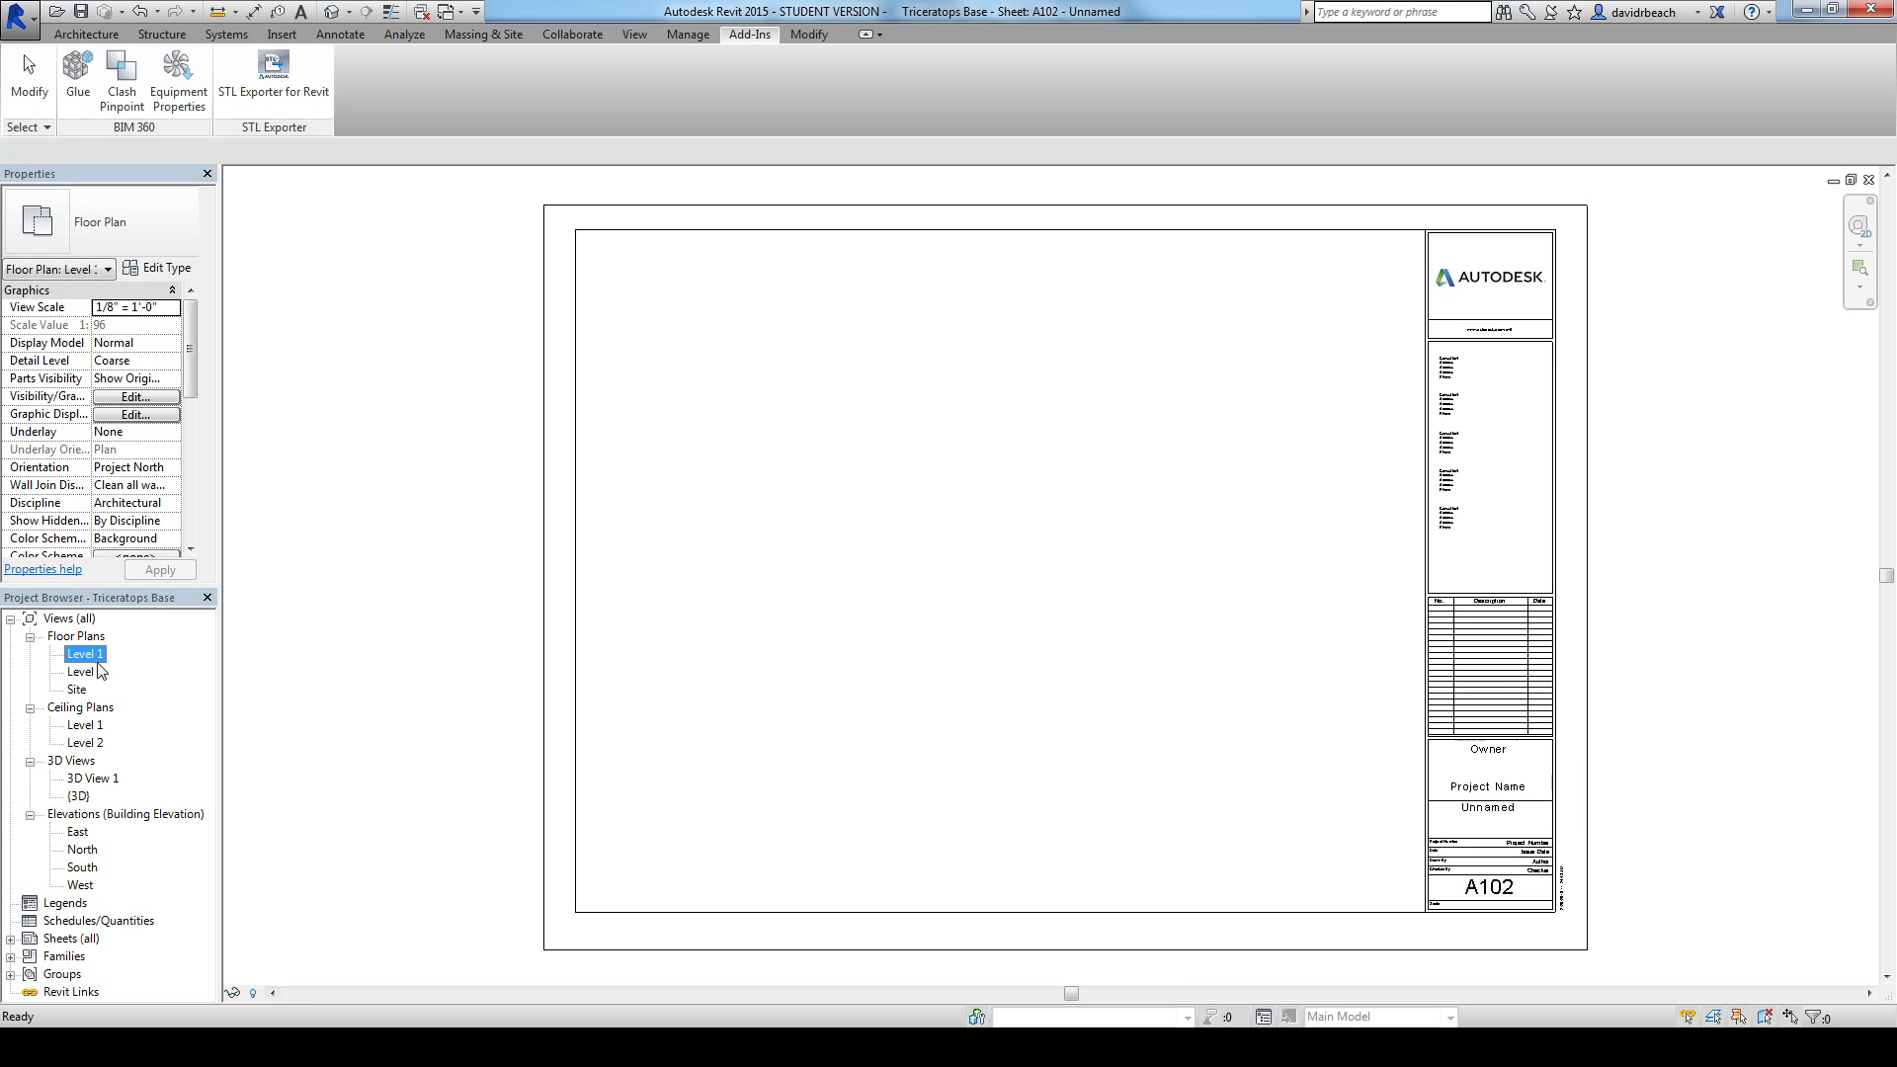
pyautogui.doubleClick(86, 654)
pyautogui.scroll(-6, 804, 656)
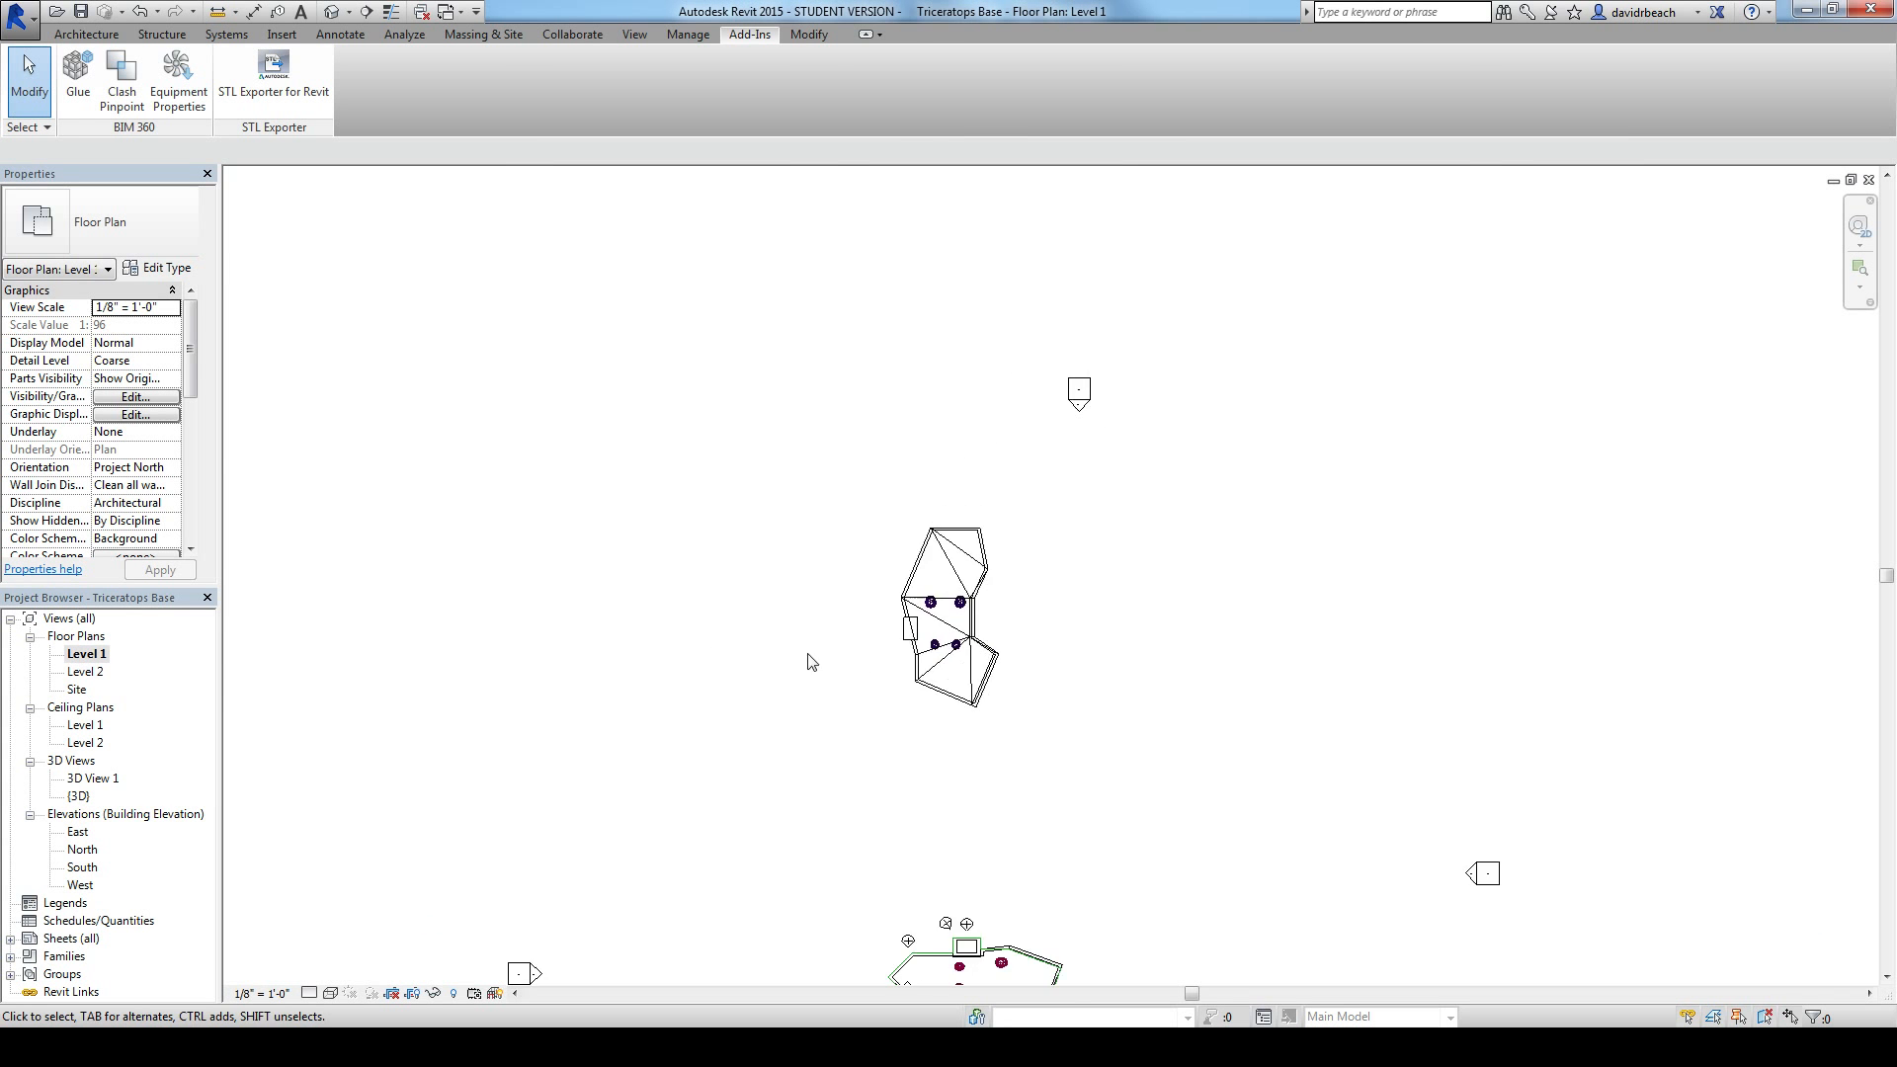
pyautogui.moveTo(764, 593); pyautogui.dragTo(798, 519, button='middle')
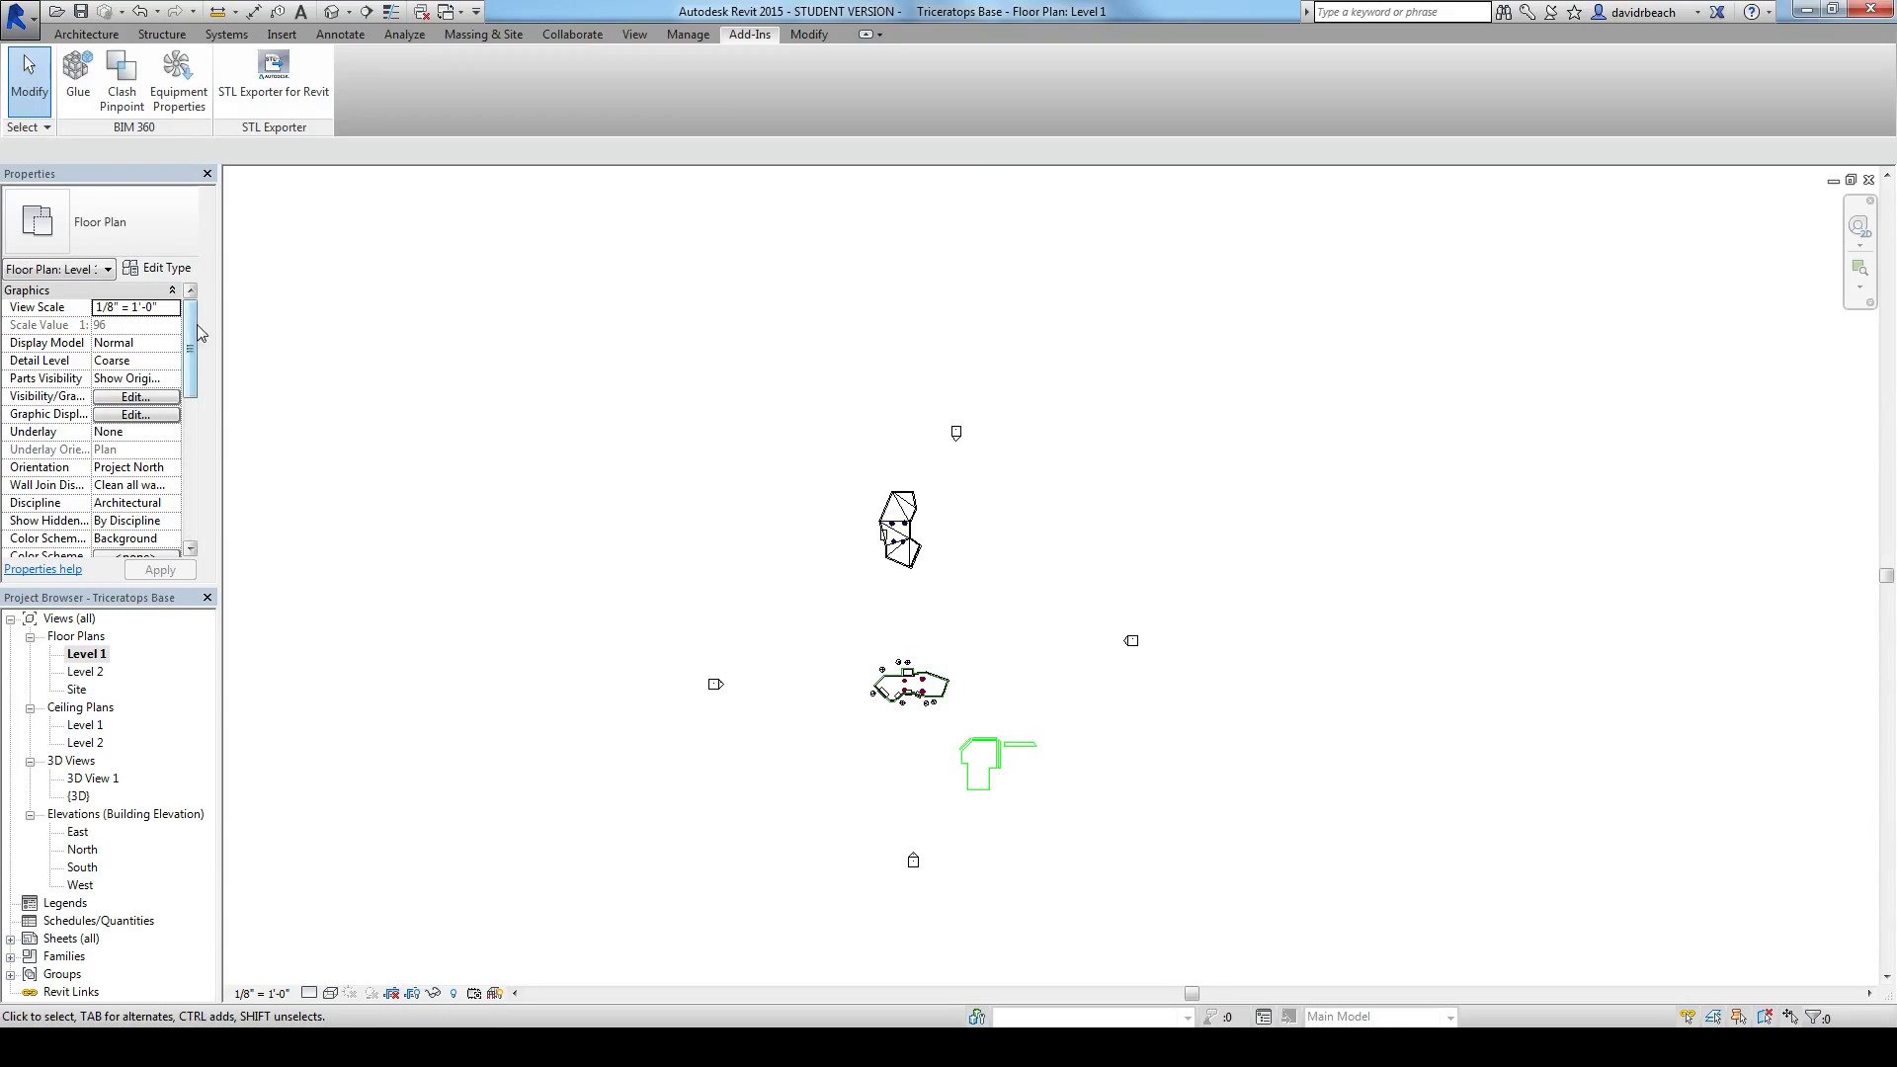
pyautogui.moveTo(191, 340); pyautogui.dragTo(192, 459)
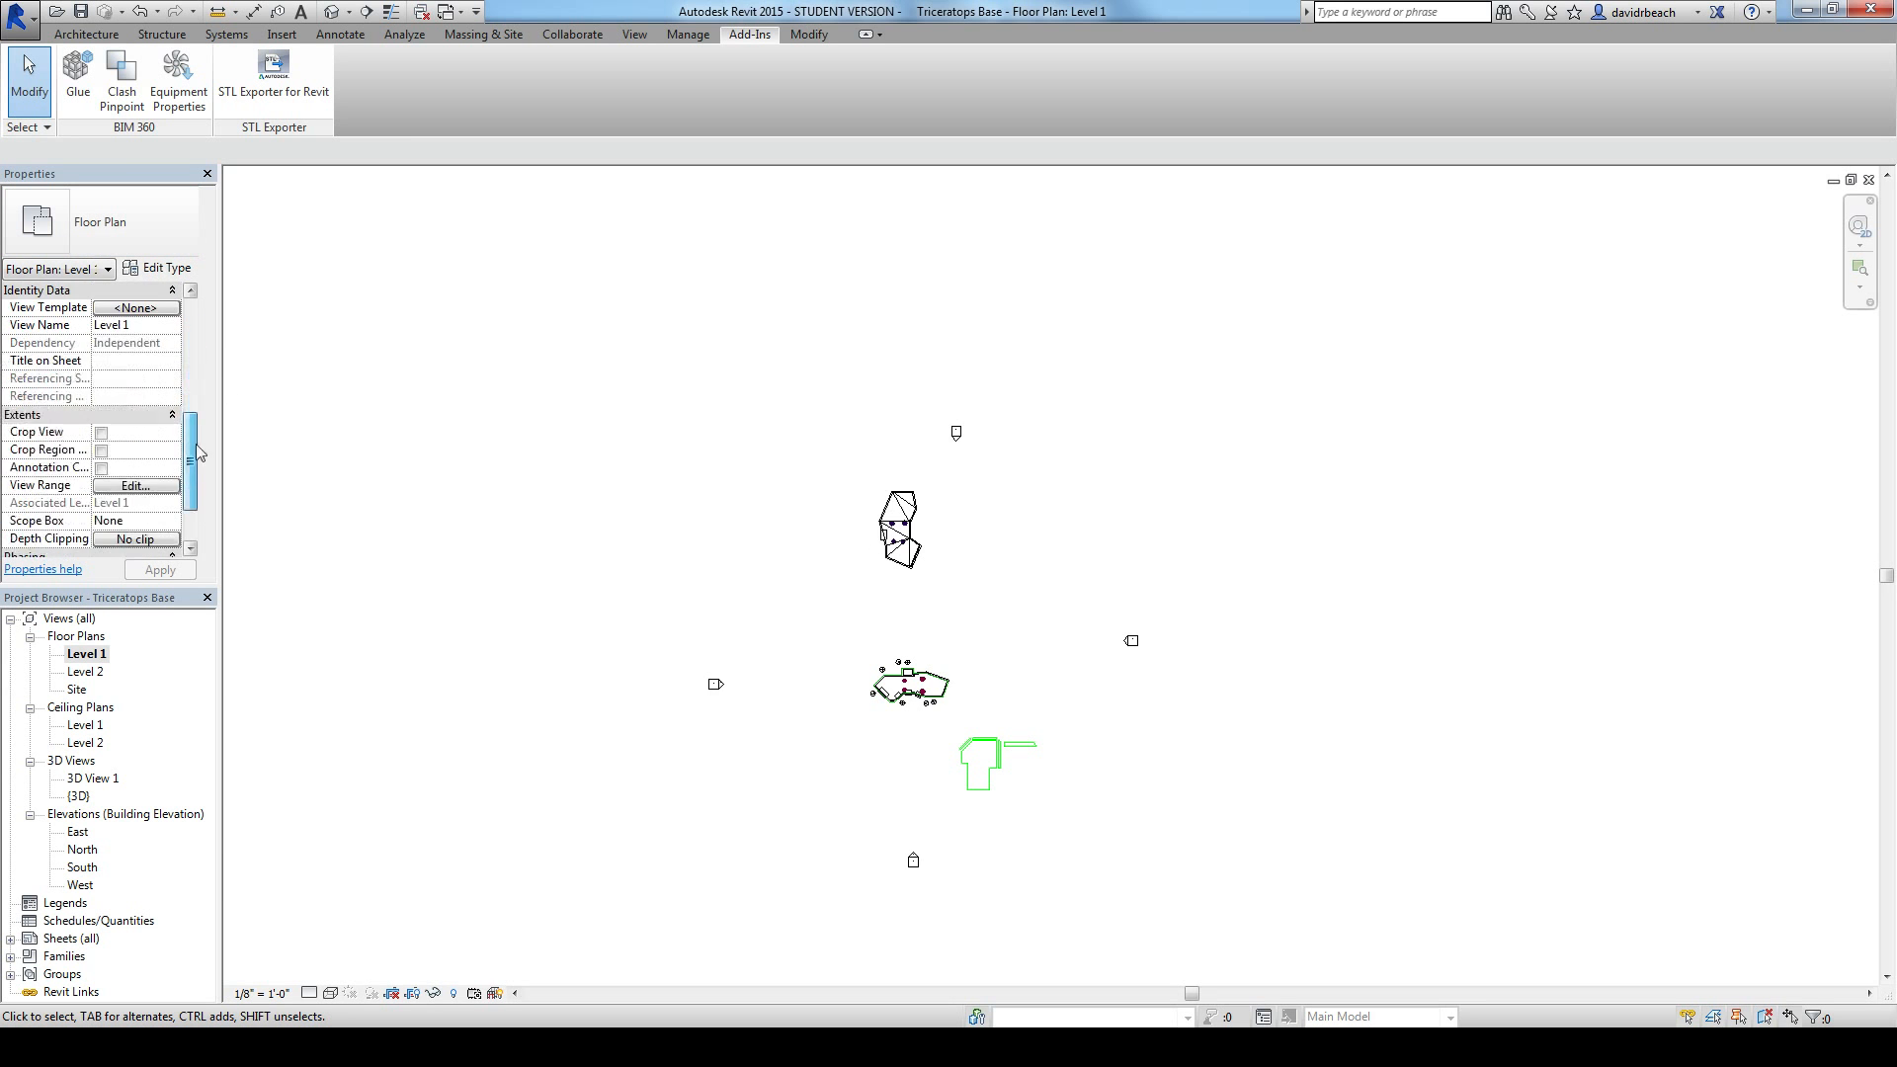
pyautogui.click(100, 431)
pyautogui.click(101, 450)
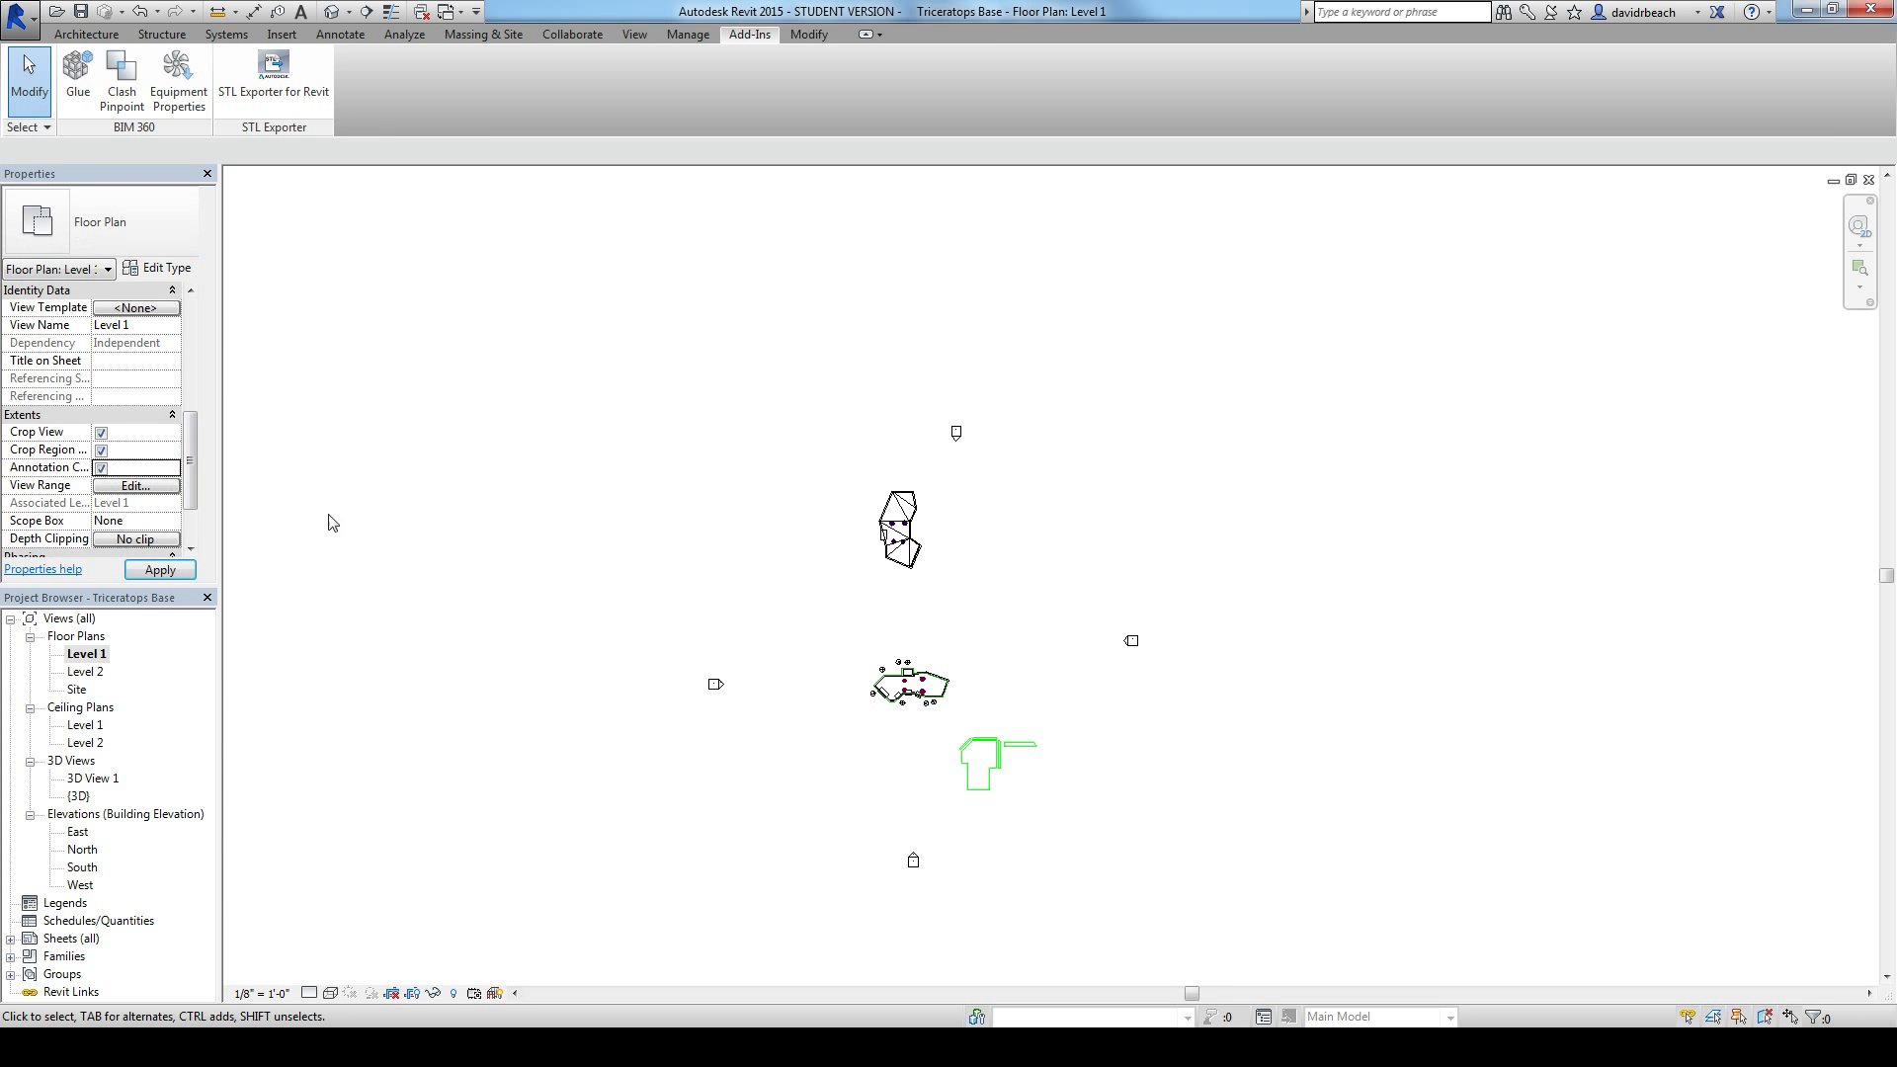
# Step: Resize the Level 1 crop region on all four sides to enclose only the triceratops's mass base
pyautogui.scroll(-2, 360, 526)
pyautogui.click(589, 583)
pyautogui.moveTo(587, 615); pyautogui.dragTo(721, 616)
pyautogui.moveTo(851, 411); pyautogui.dragTo(850, 481)
pyautogui.moveTo(987, 651); pyautogui.dragTo(828, 654)
pyautogui.moveTo(775, 820); pyautogui.dragTo(798, 576)
pyautogui.click(983, 553)
pyautogui.scroll(6, 835, 506)
pyautogui.scroll(3, 1002, 554)
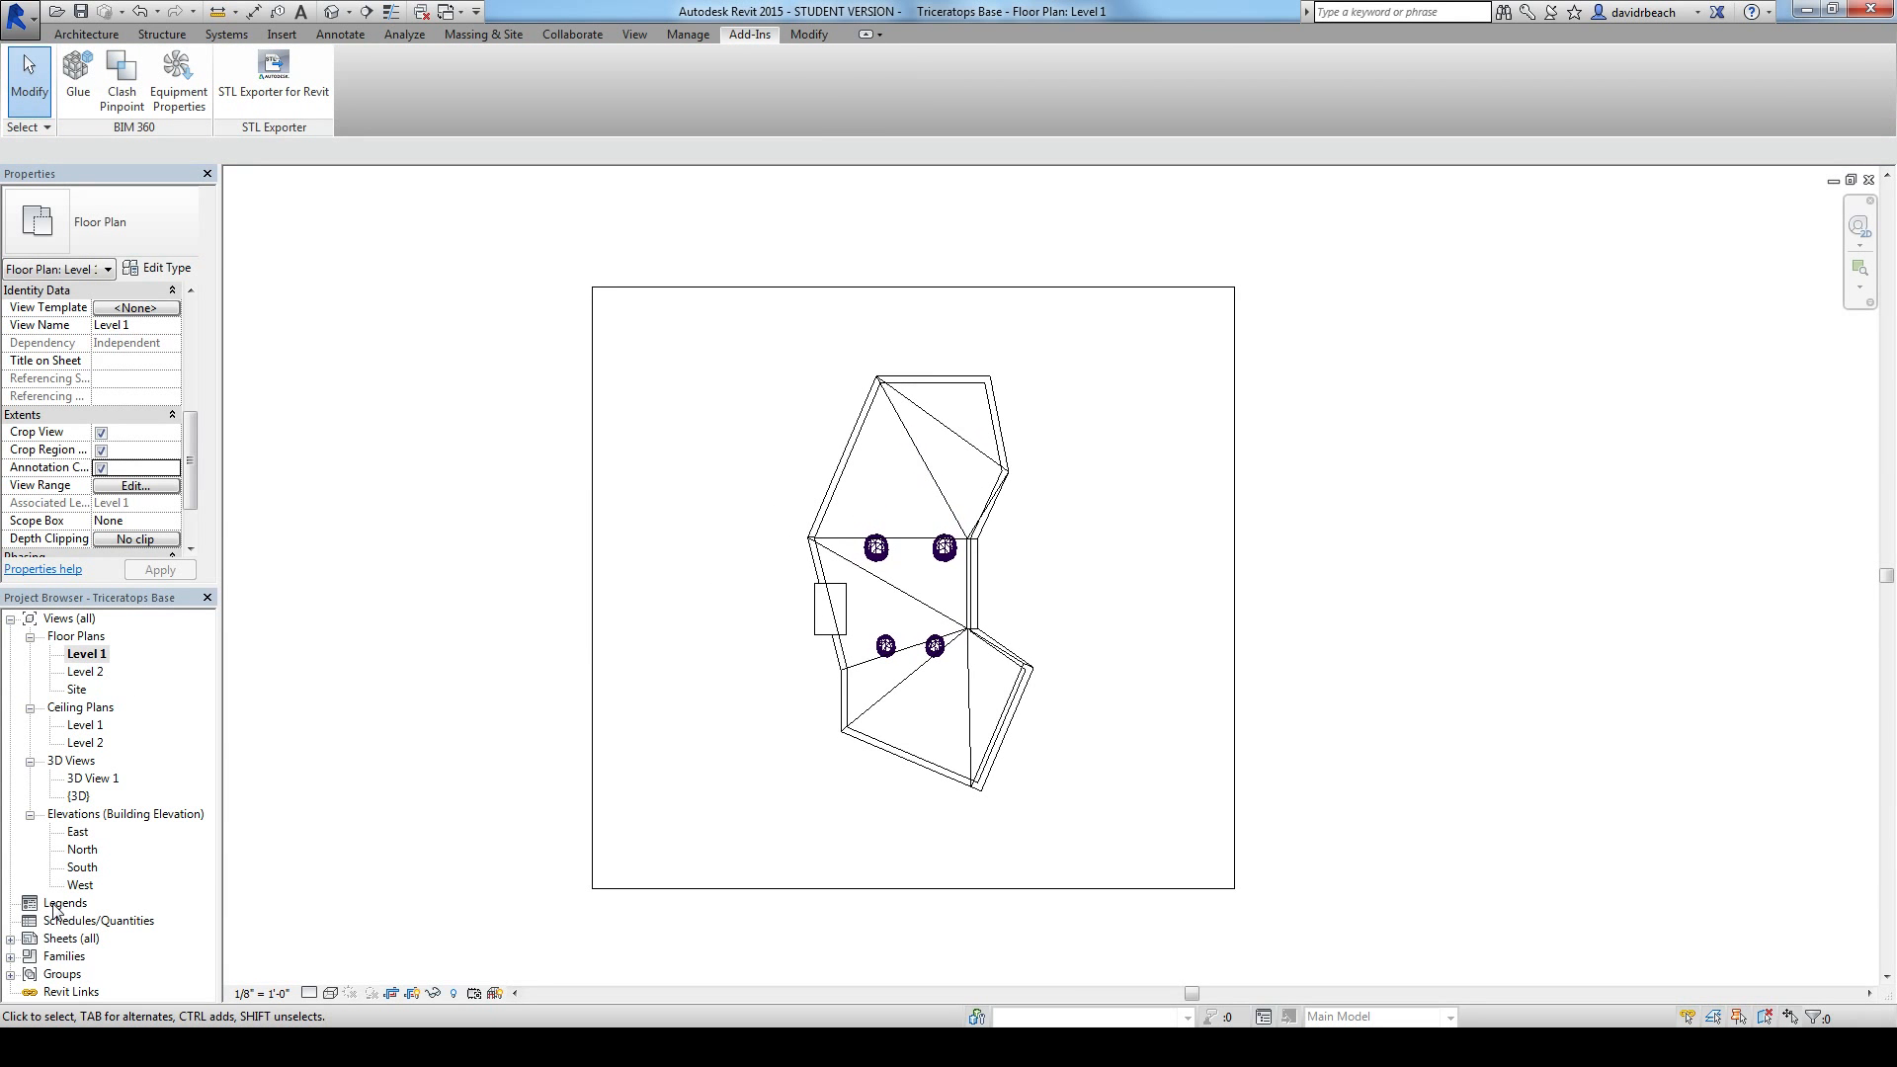
# Step: Open sheet A102 and place the Level 1 floor plan view on it
pyautogui.doubleClick(24, 938)
pyautogui.doubleClick(94, 955)
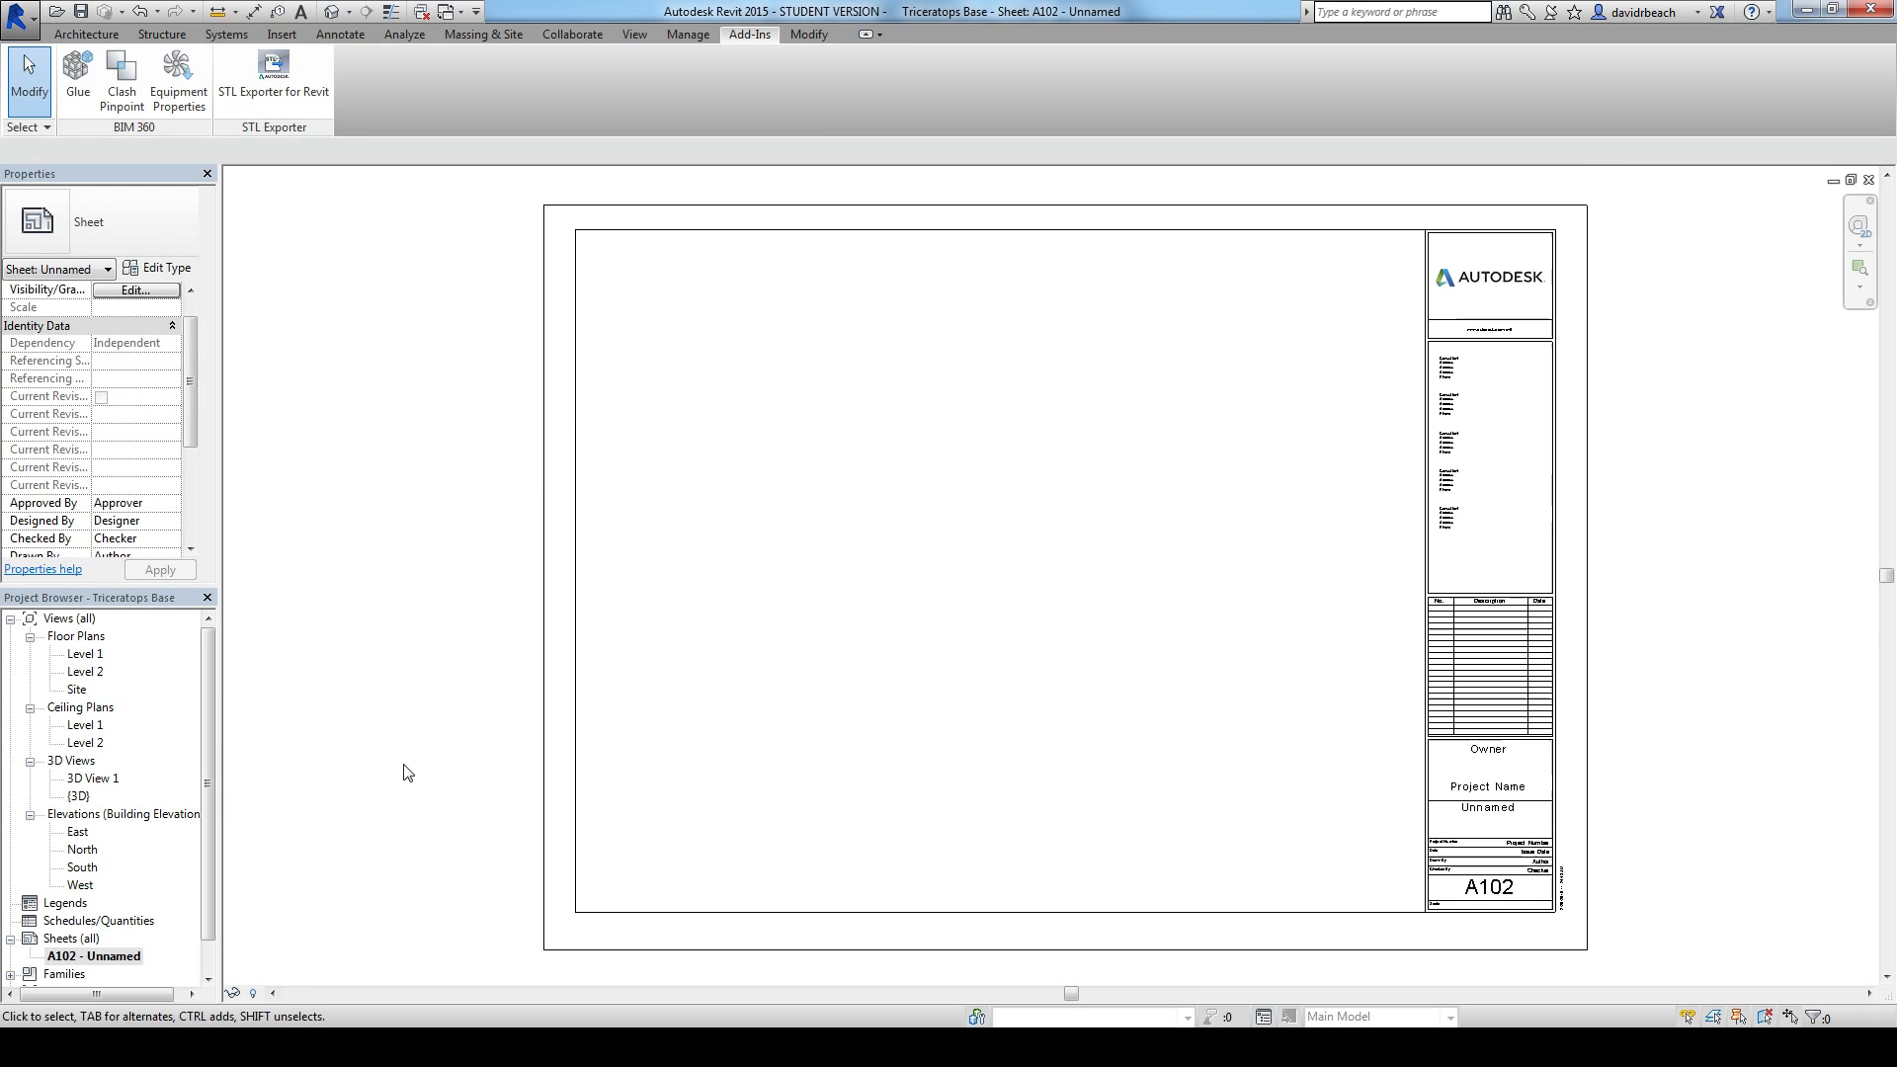
pyautogui.moveTo(84, 653); pyautogui.dragTo(992, 580)
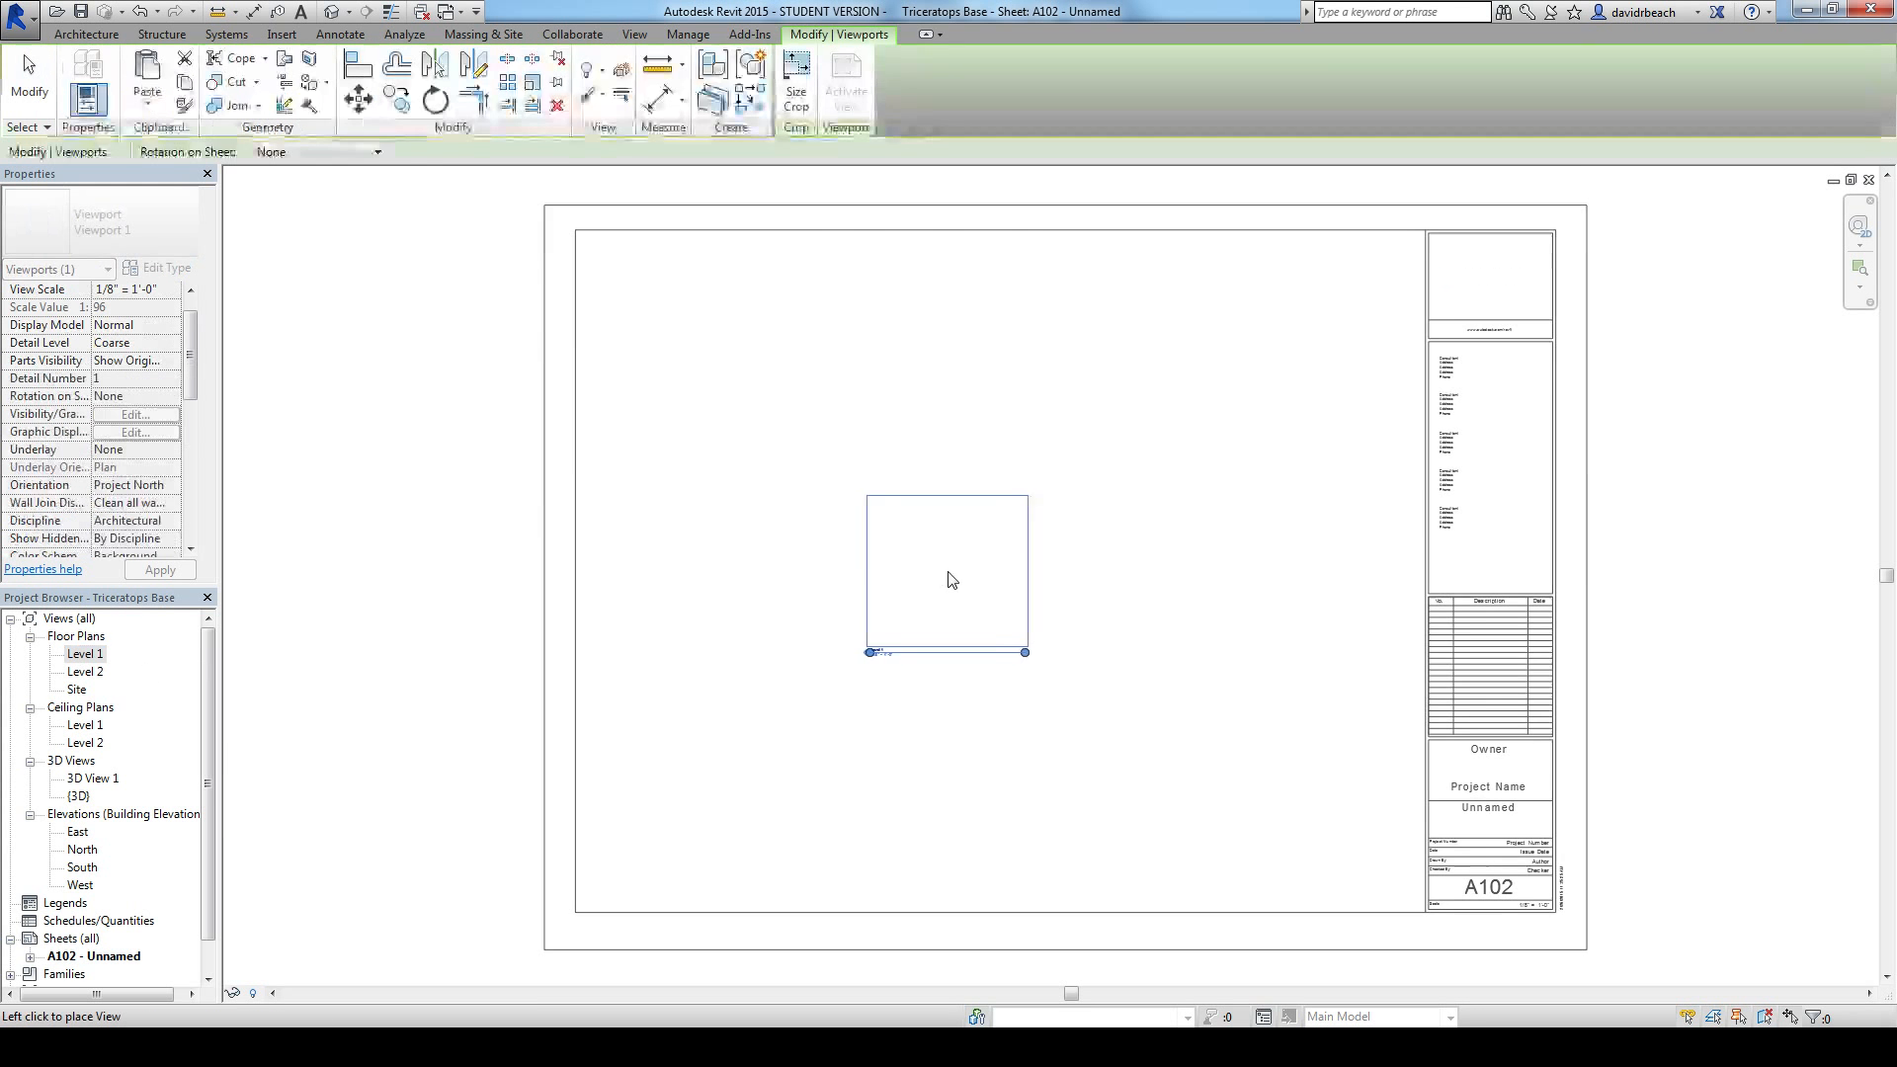
pyautogui.click(783, 597)
pyautogui.click(766, 745)
# Step: Measure the base's vertical length in the Level 1 viewport on the sheet
pyautogui.scroll(5, 805, 559)
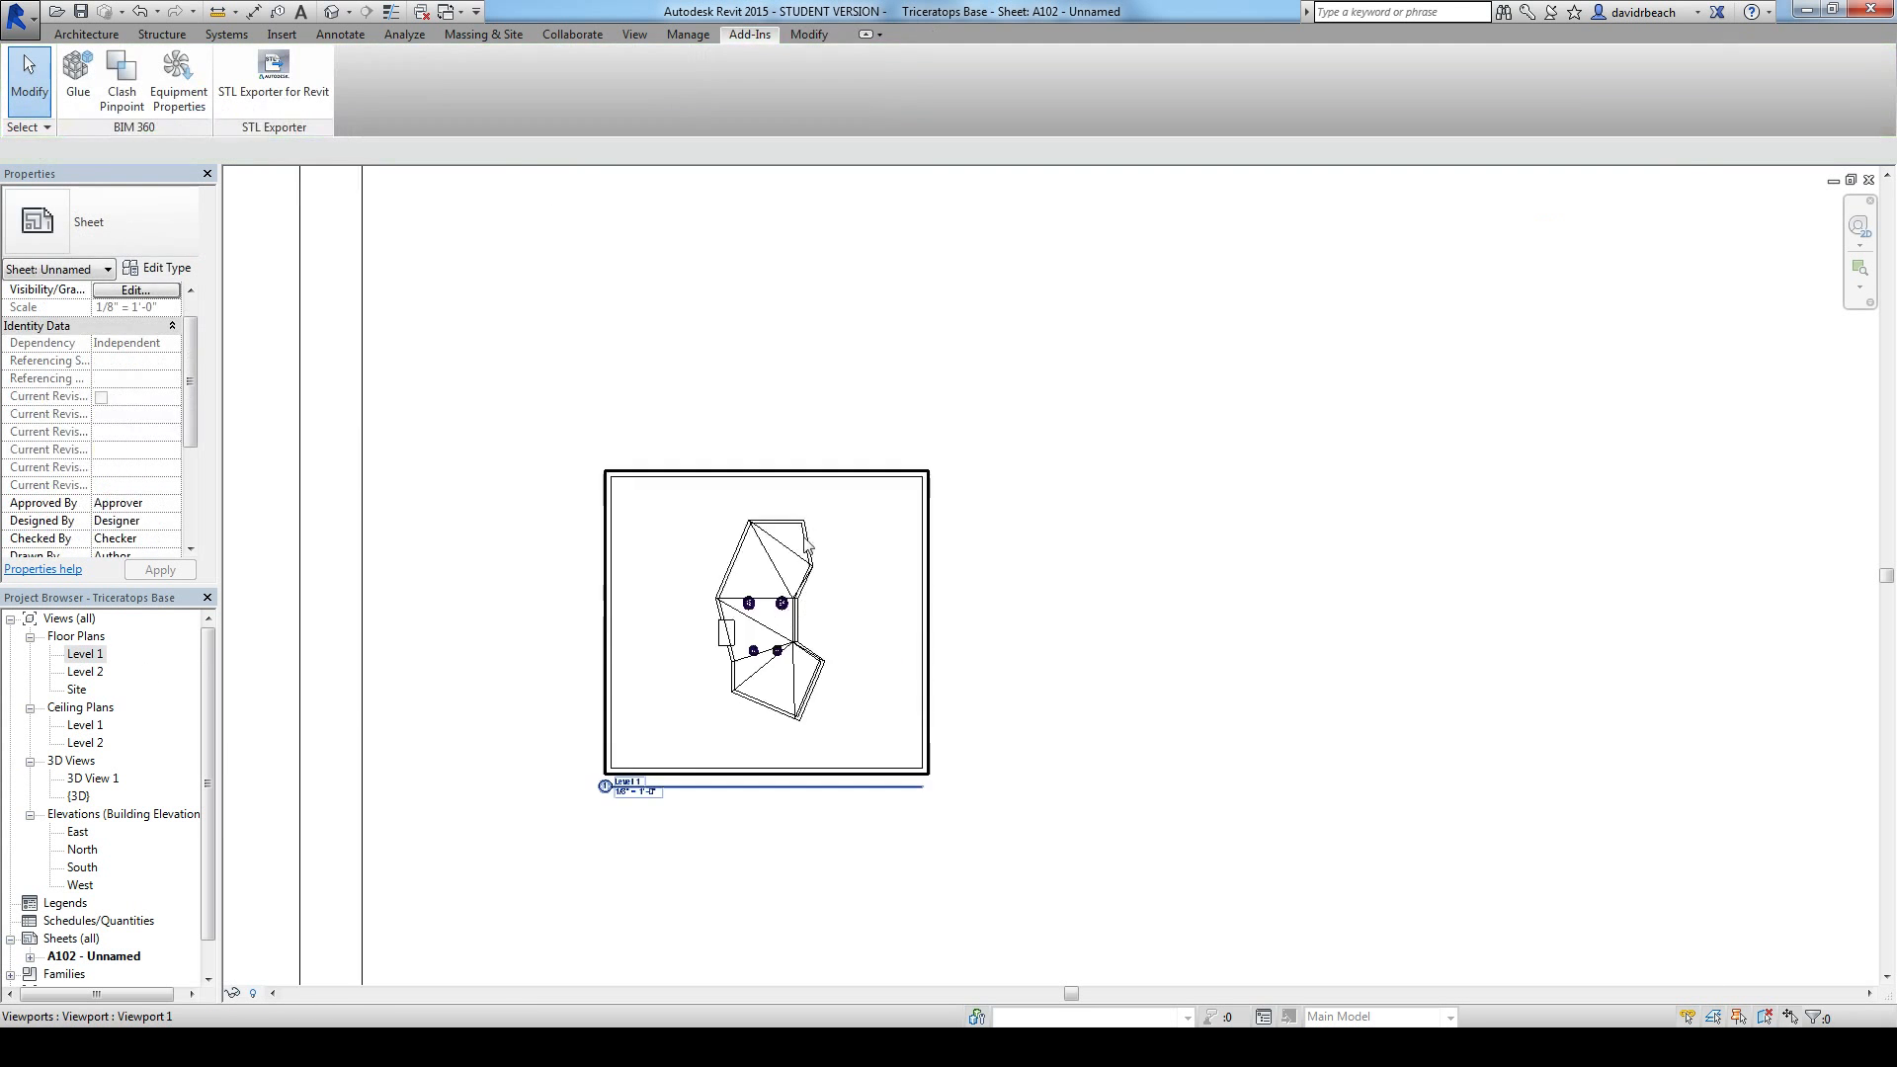
pyautogui.scroll(3, 820, 560)
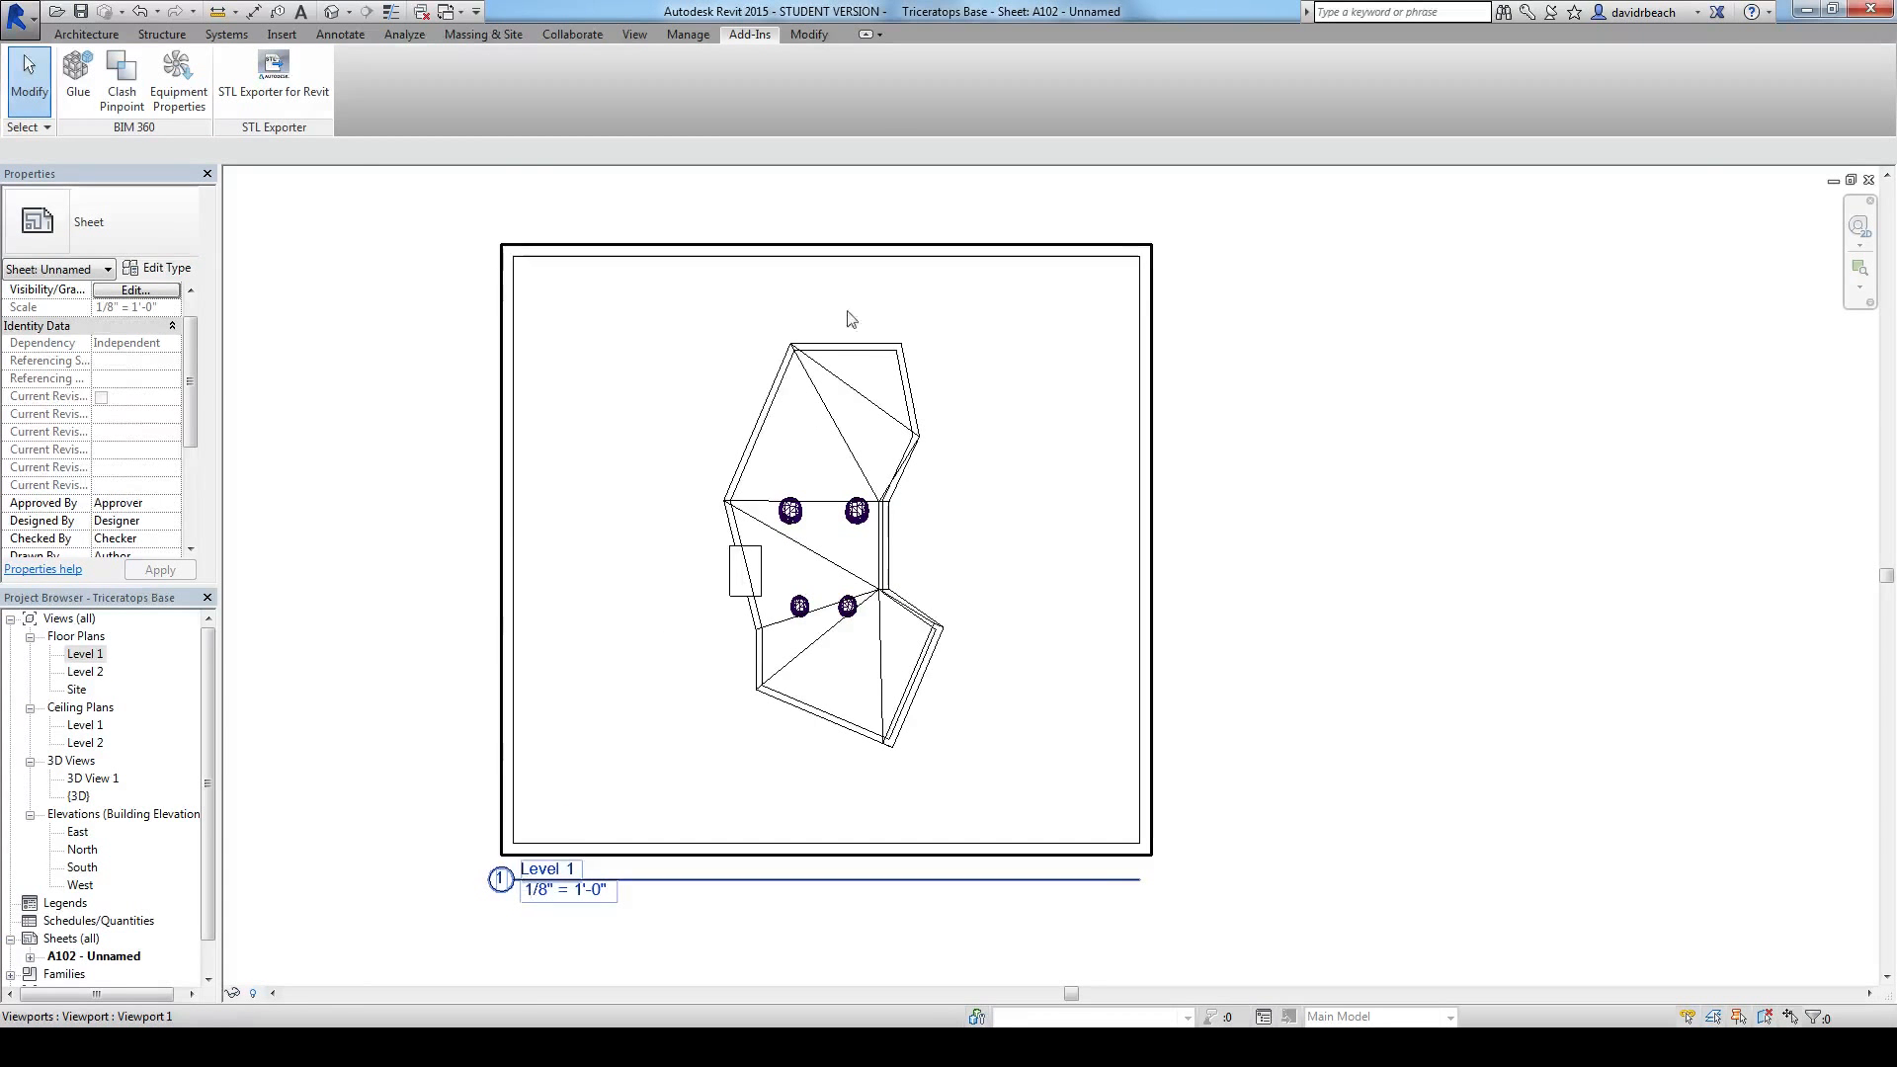
pyautogui.click(219, 12)
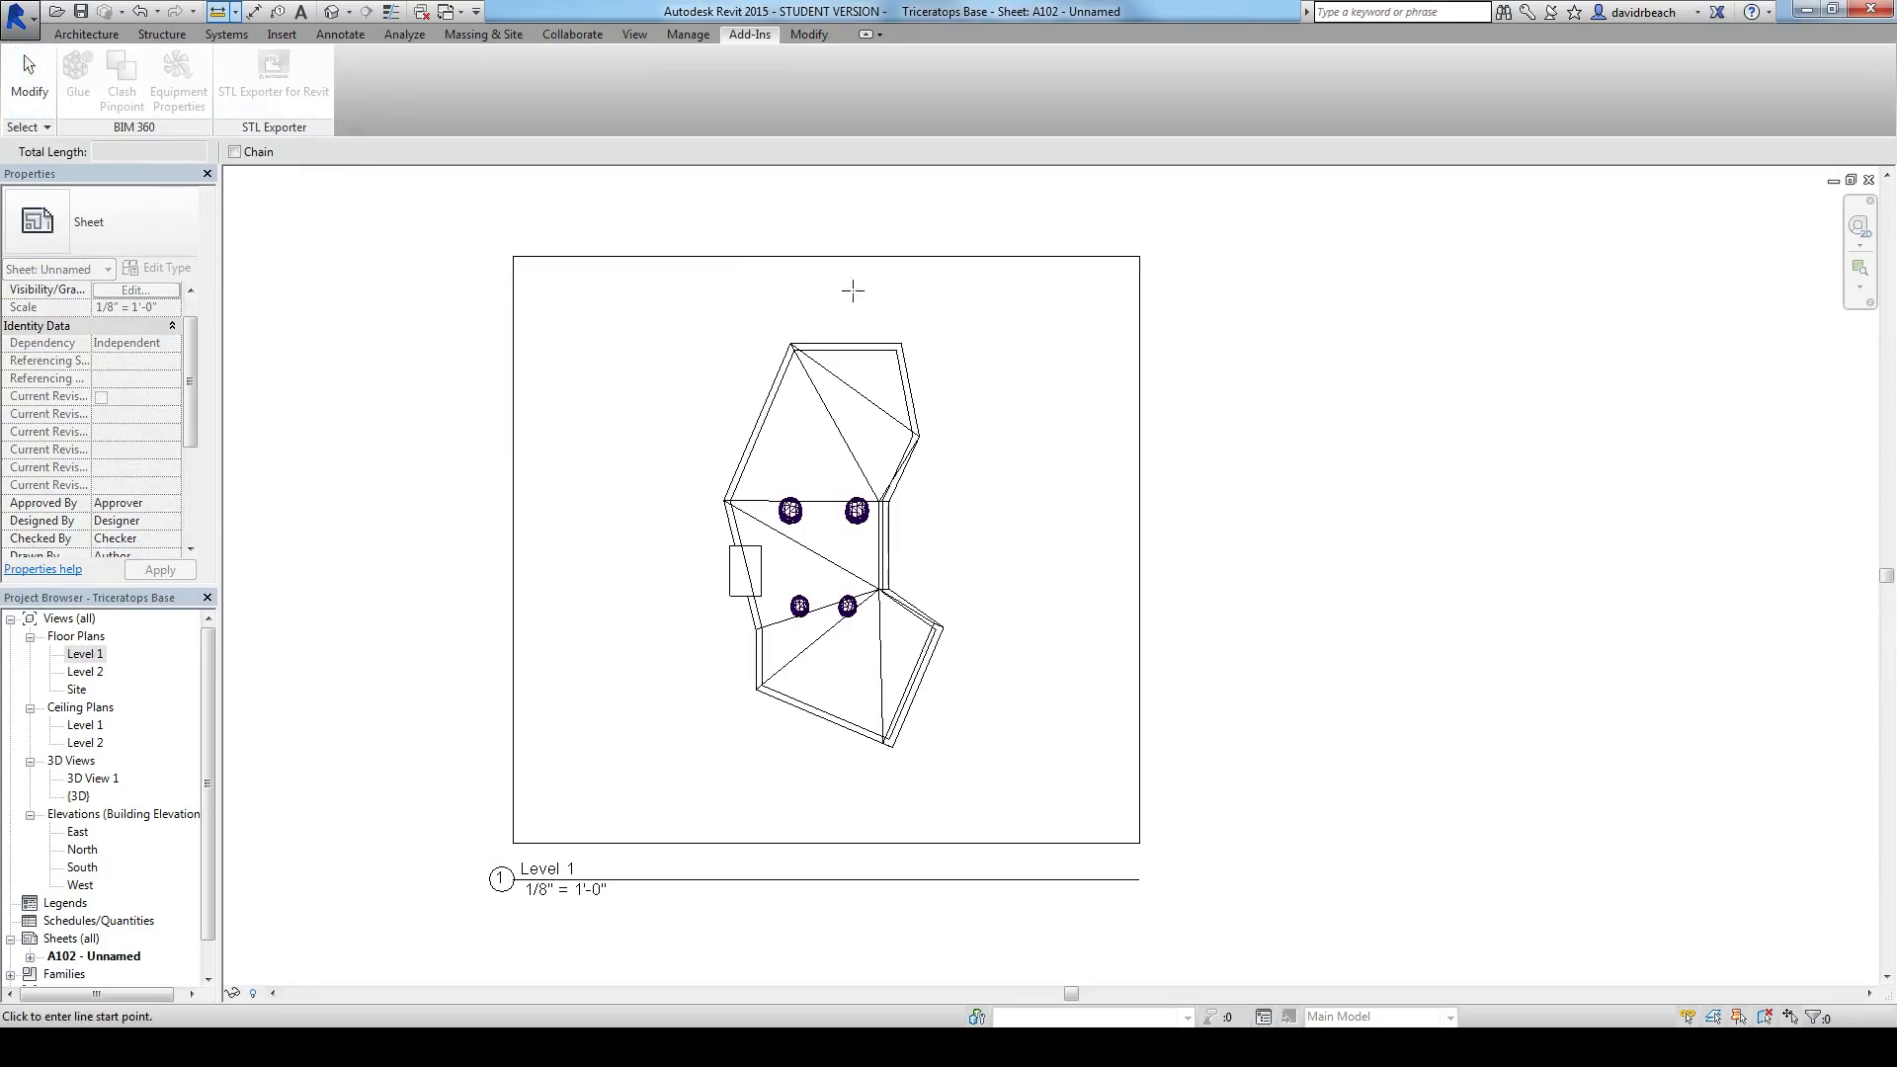
pyautogui.click(857, 340)
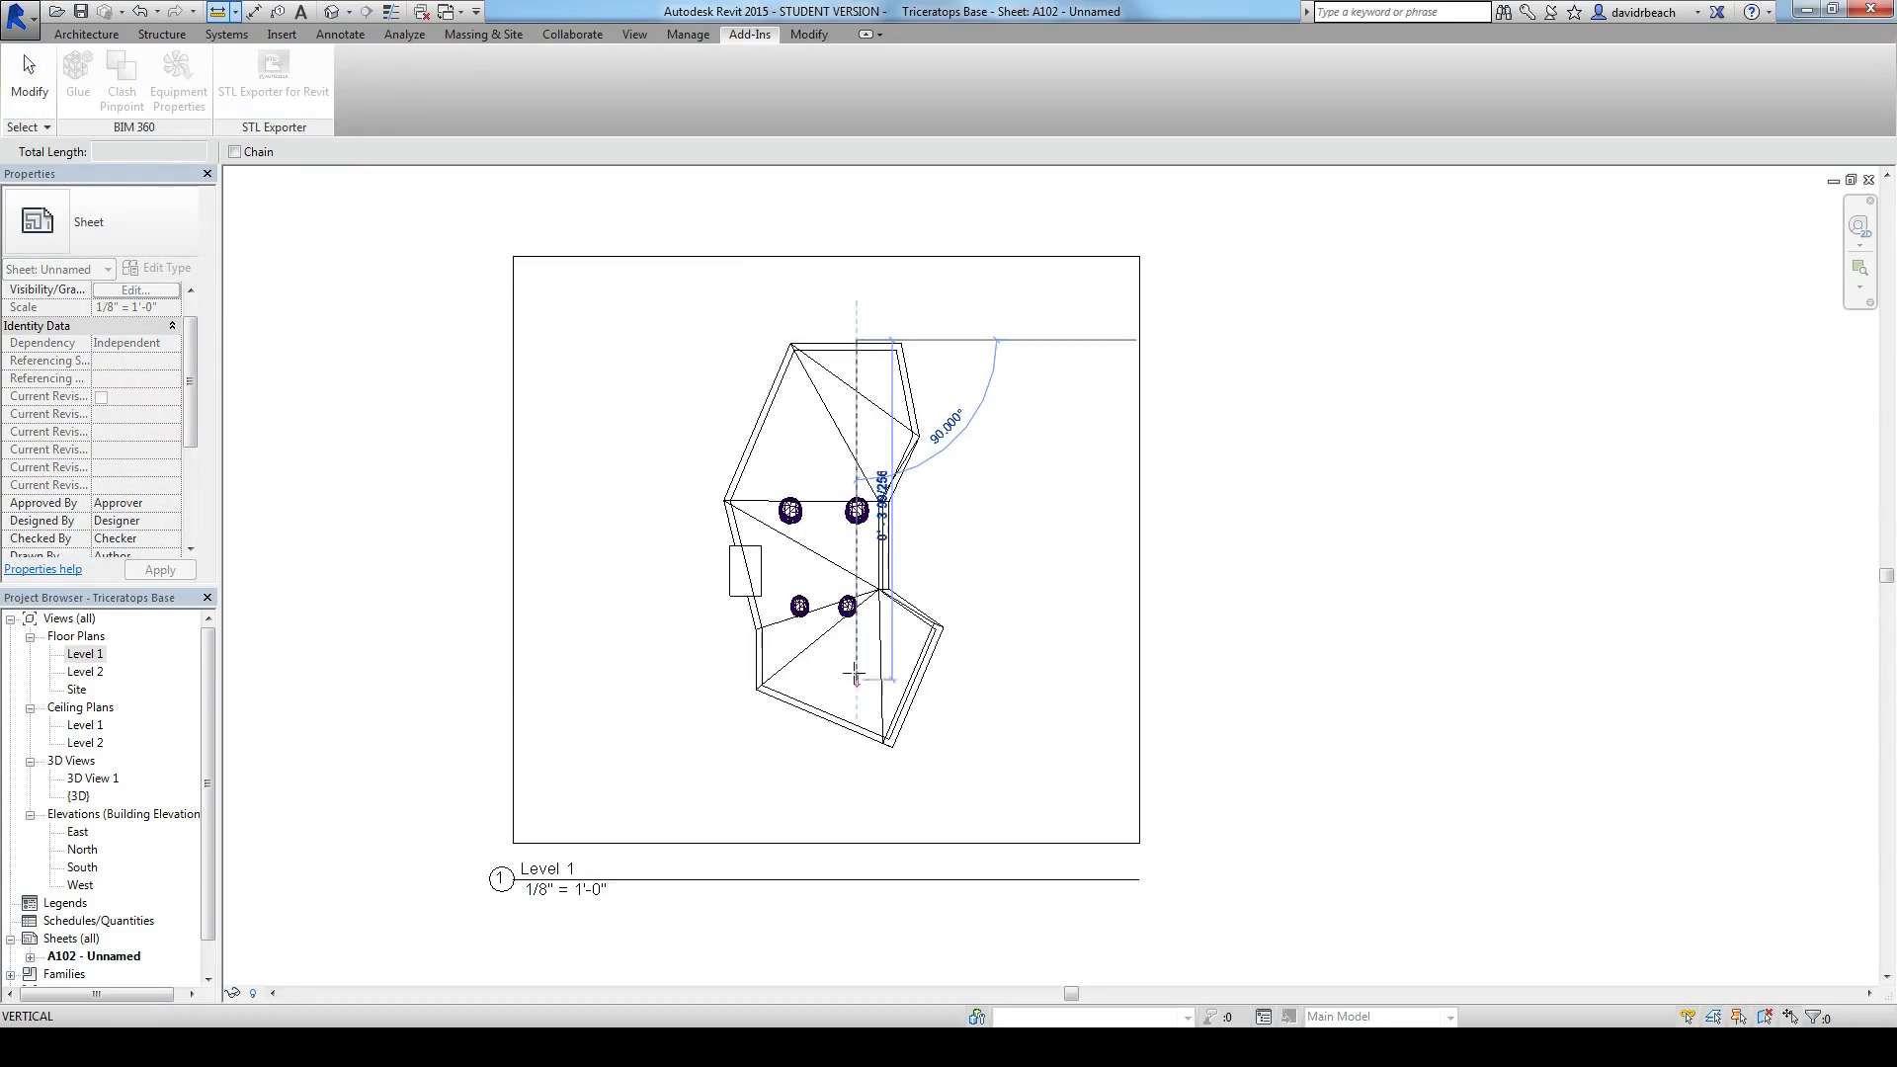
pyautogui.click(847, 750)
pyautogui.press('Escape')
pyautogui.press('Escape')
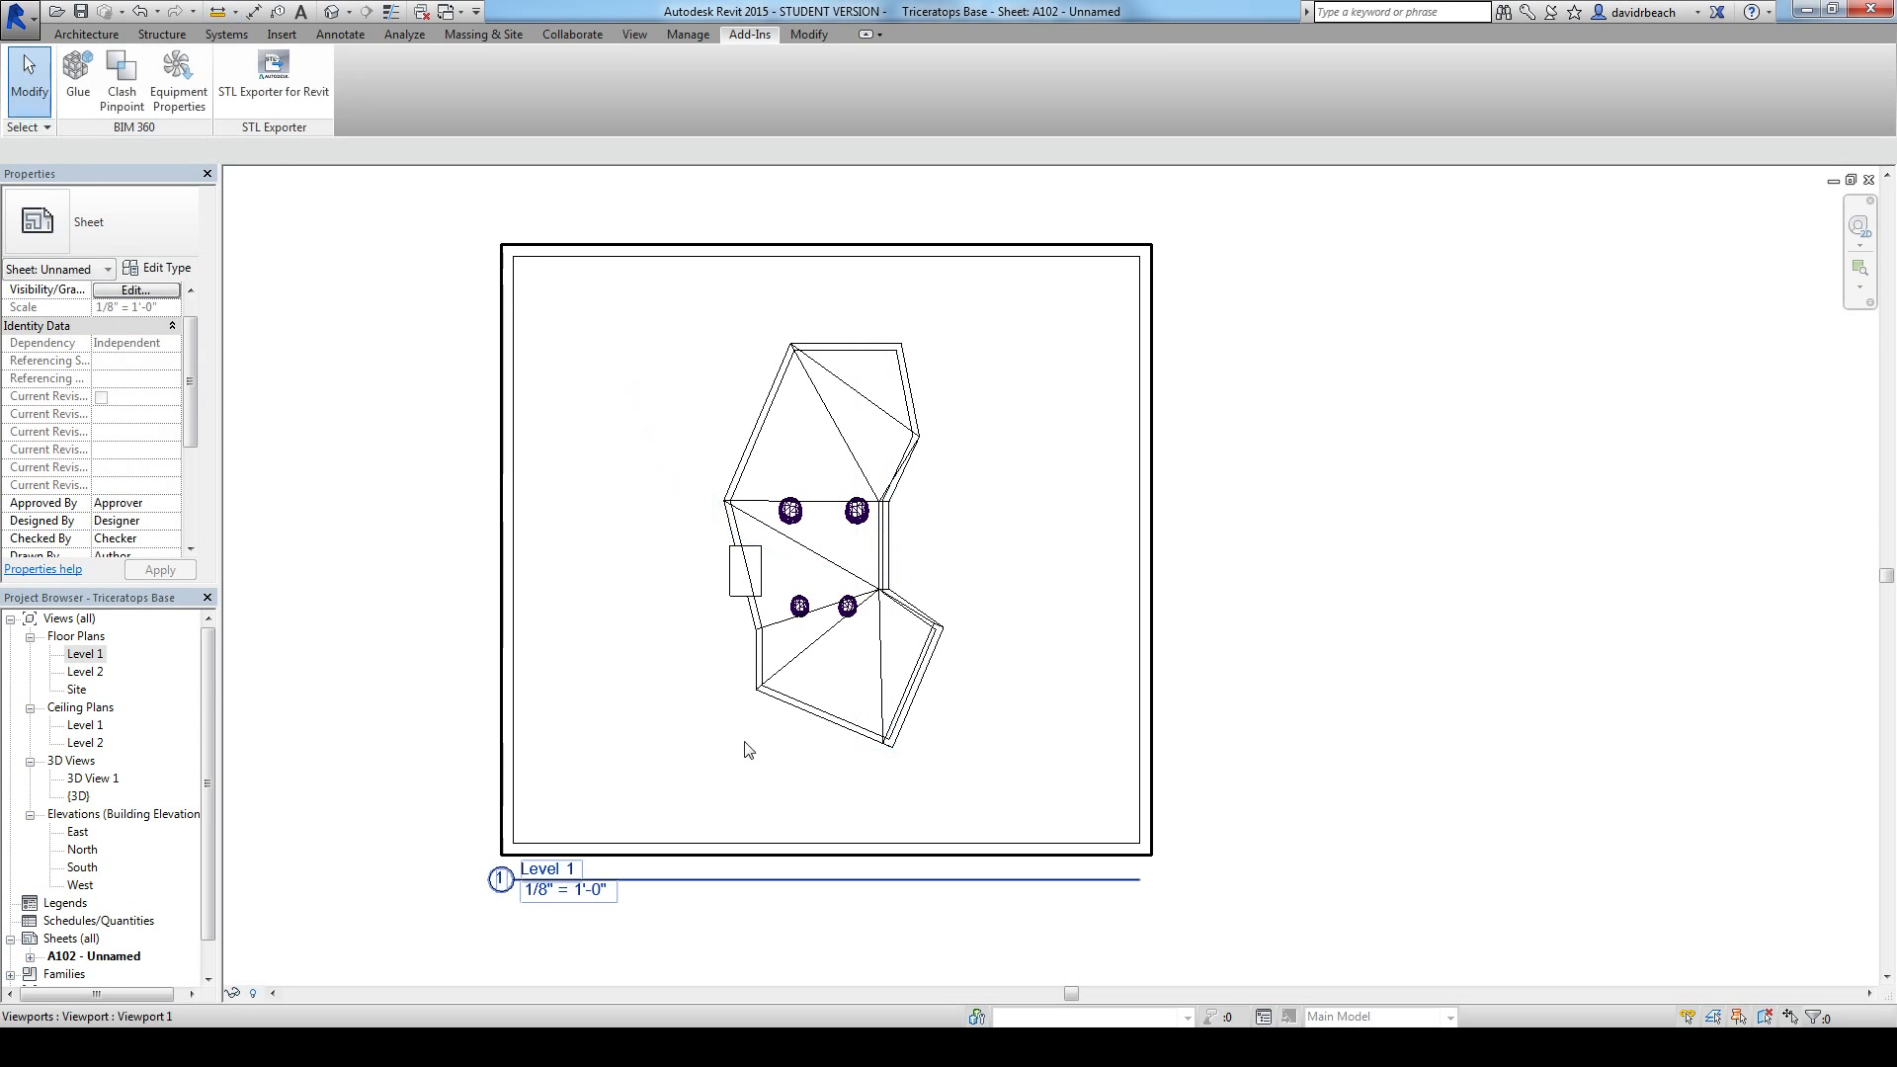
pyautogui.moveTo(743, 745); pyautogui.dragTo(758, 742, button='middle')
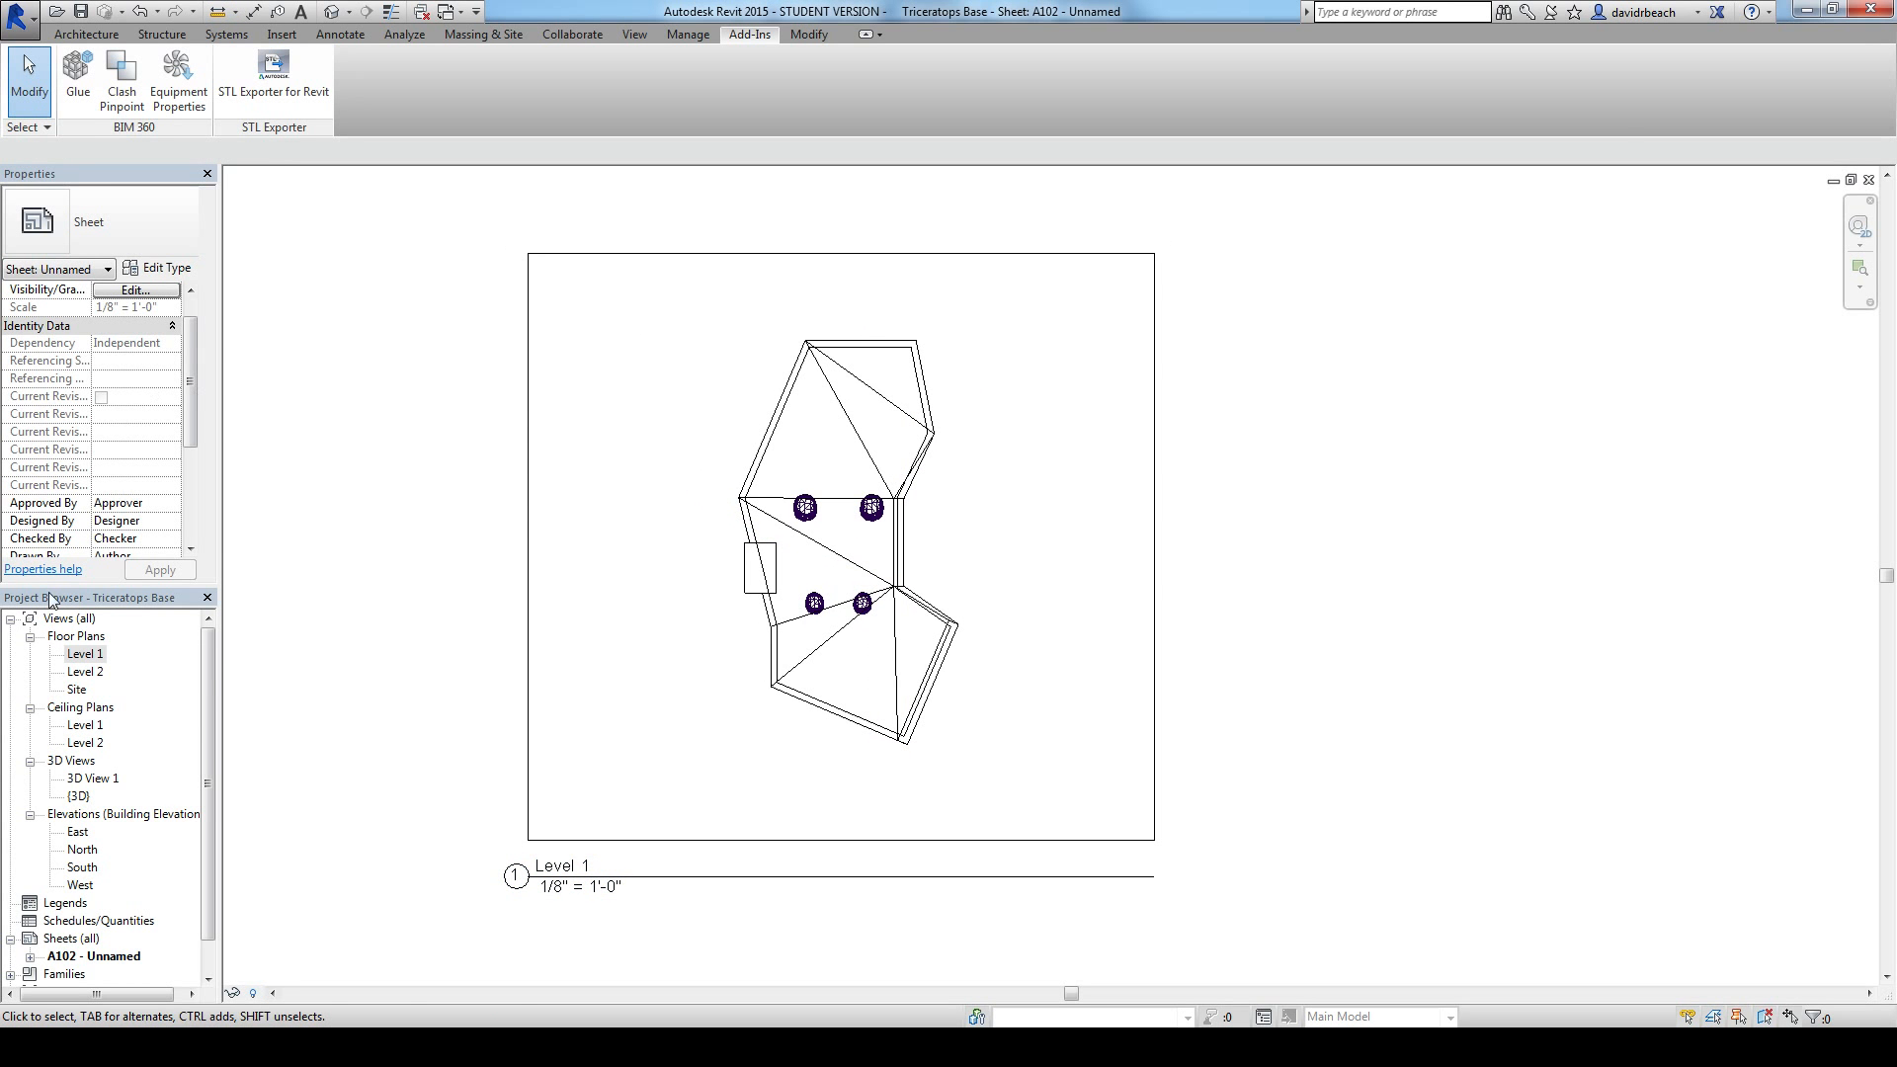
# Step: Return to the Level 1 floor plan and set its view scale to 1/4" = 1'-0"
pyautogui.doubleClick(81, 654)
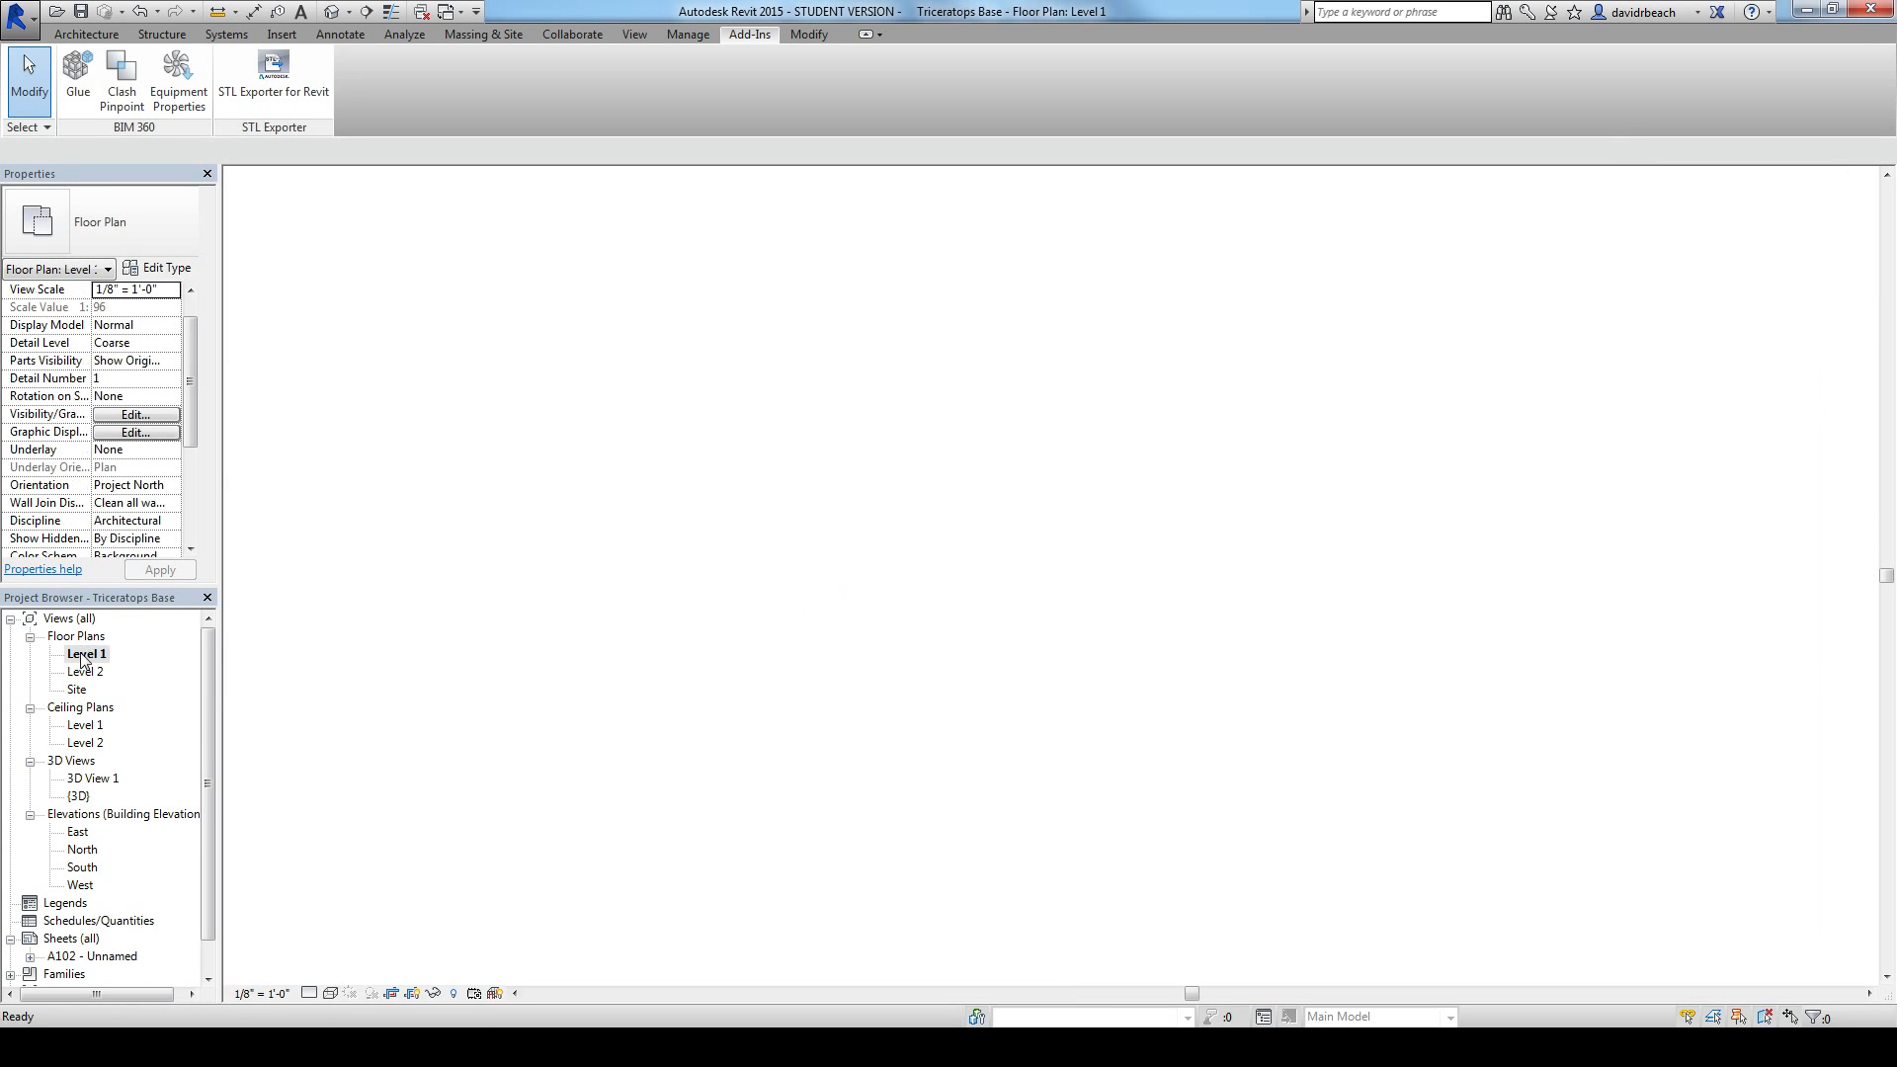
pyautogui.click(262, 992)
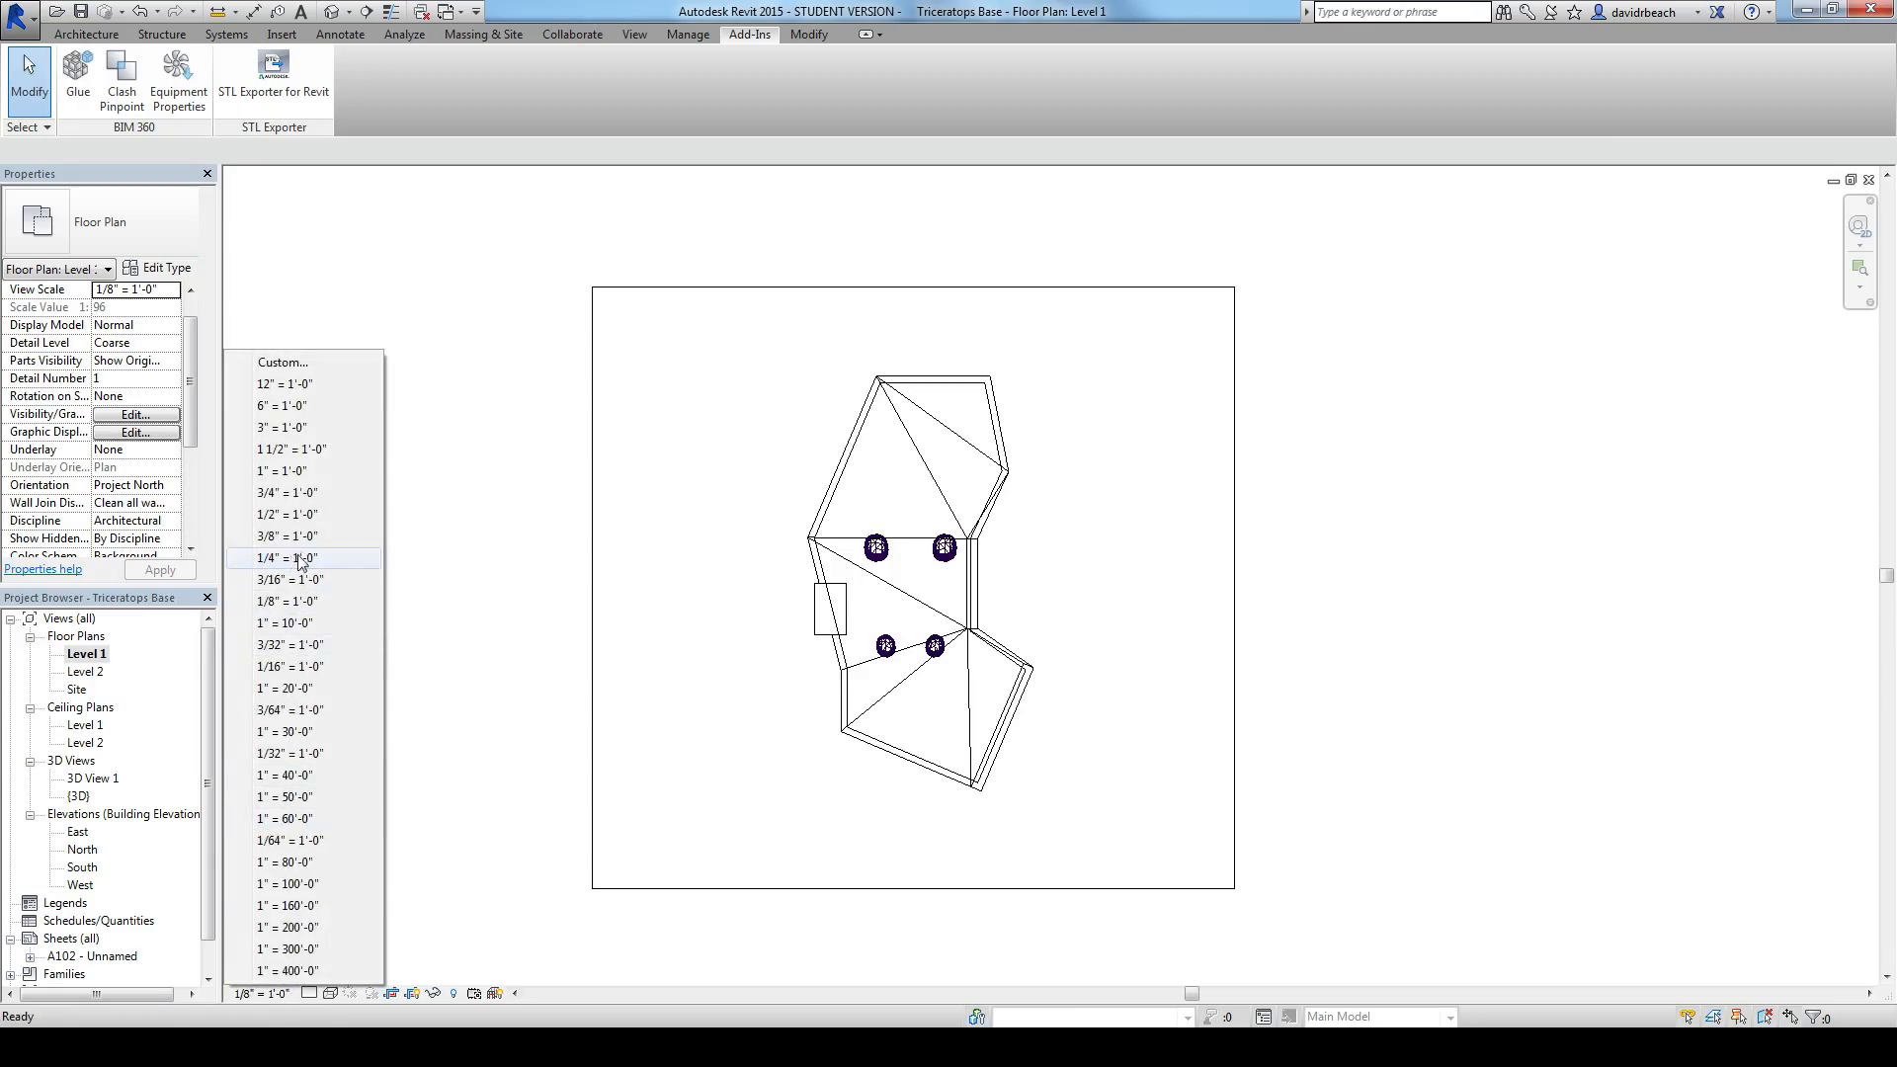
pyautogui.click(299, 559)
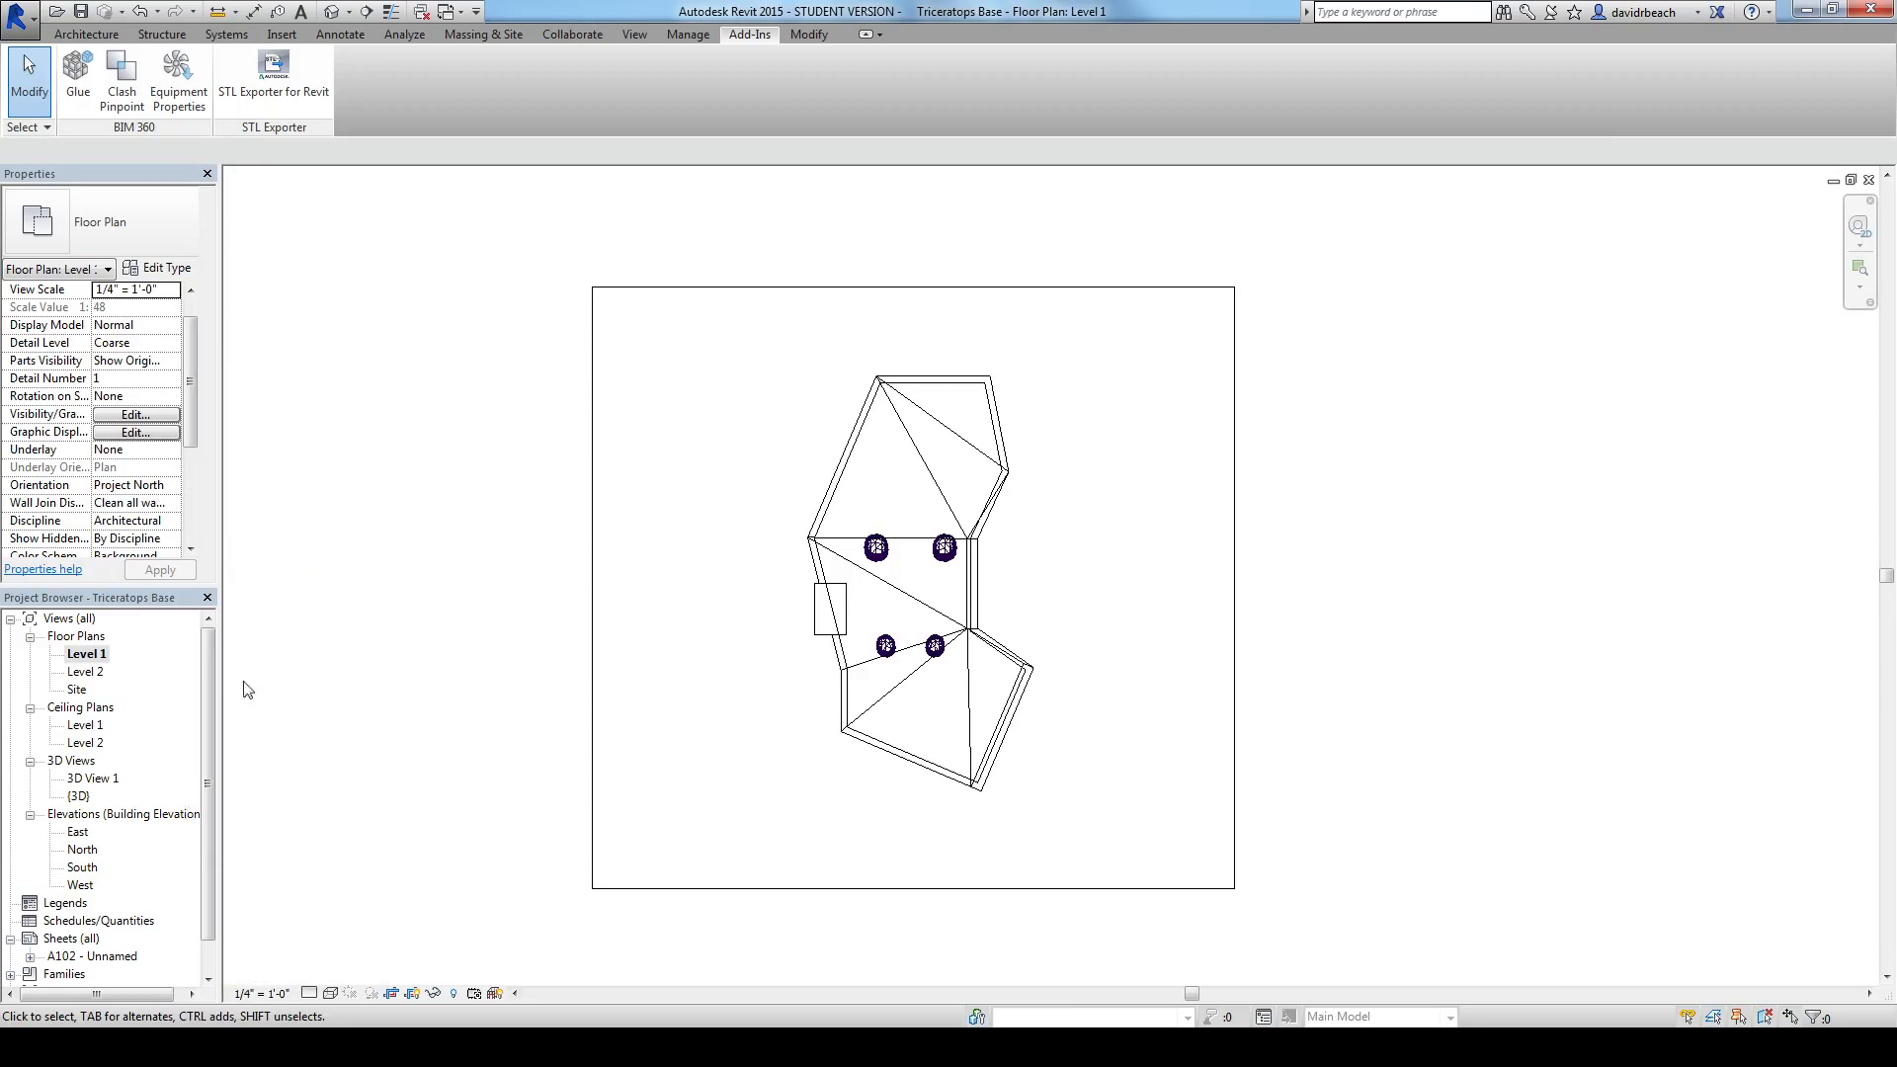
# Step: Reopen sheet A102 and measure the rescaled base's vertical length in the Level 1 viewport
pyautogui.scroll(-1, 149, 790)
pyautogui.doubleClick(74, 924)
pyautogui.scroll(-5, 487, 698)
pyautogui.moveTo(702, 838); pyautogui.dragTo(617, 790, button='middle')
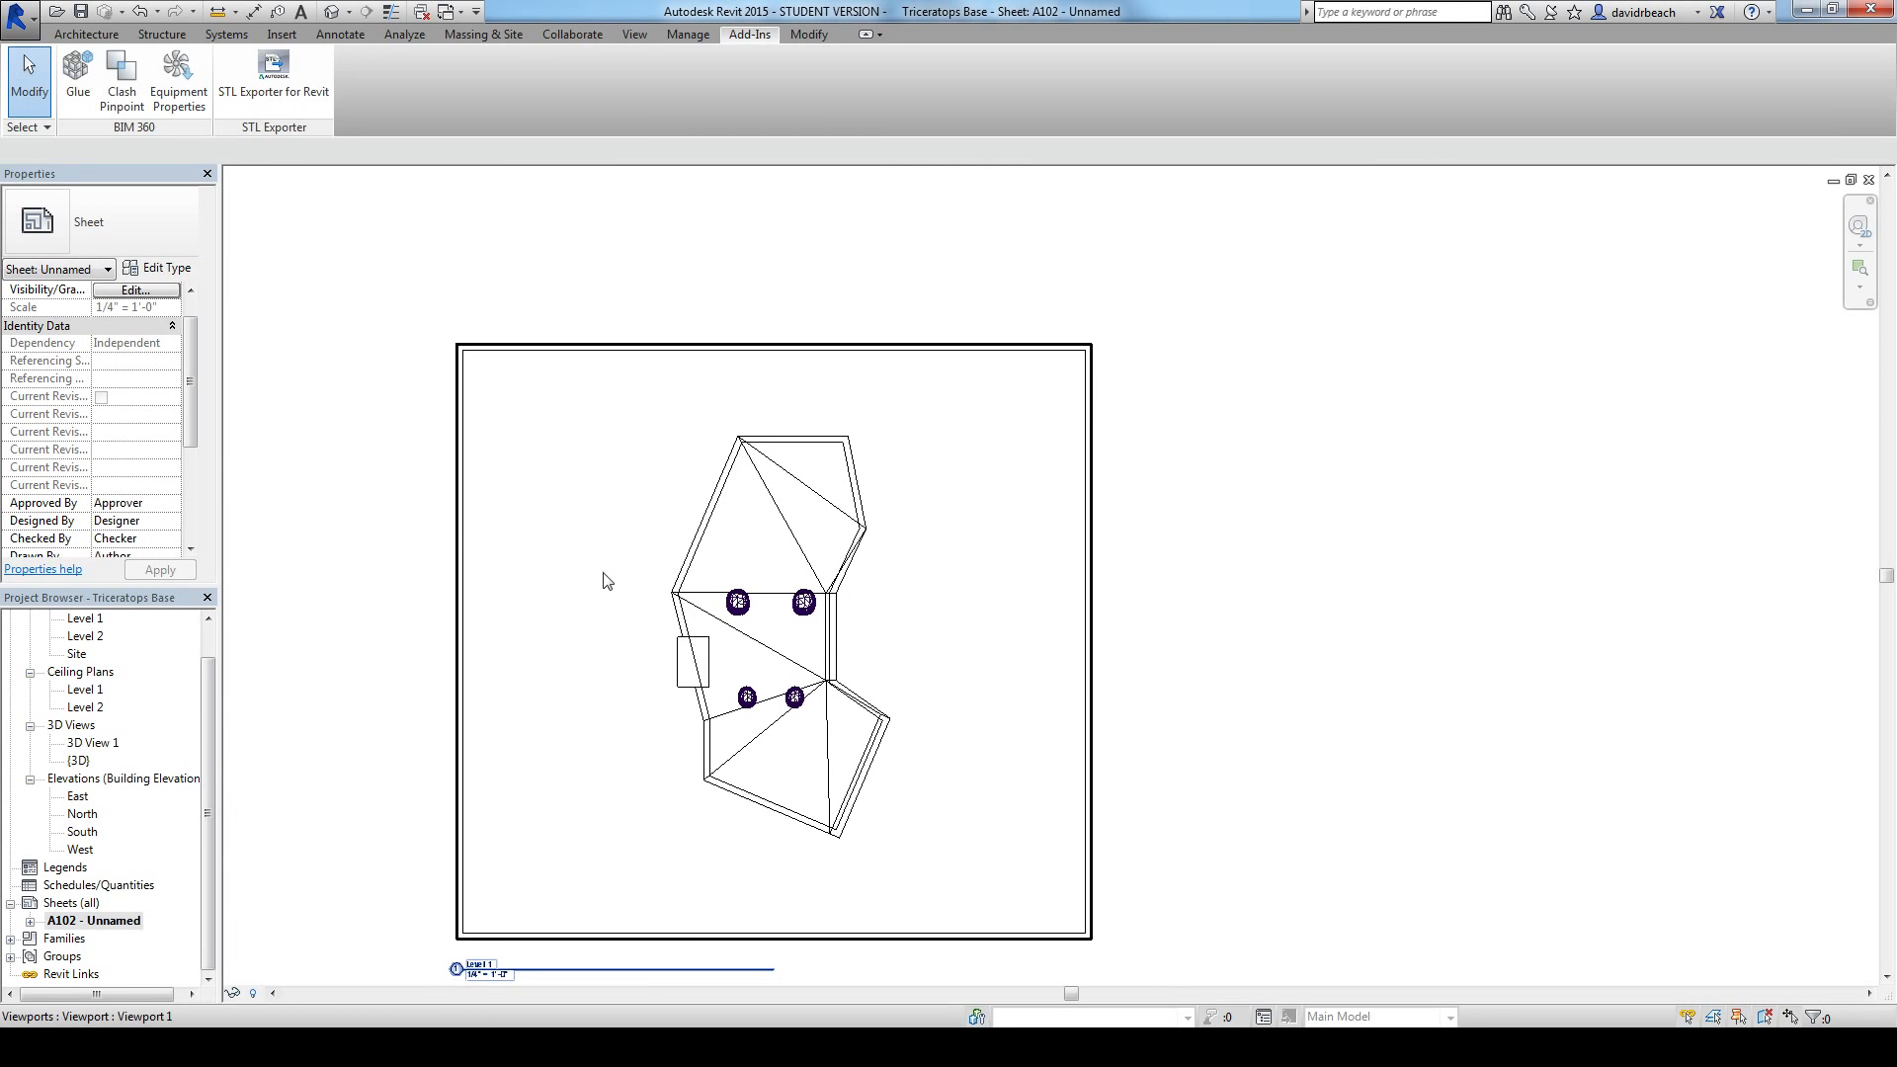
pyautogui.click(218, 12)
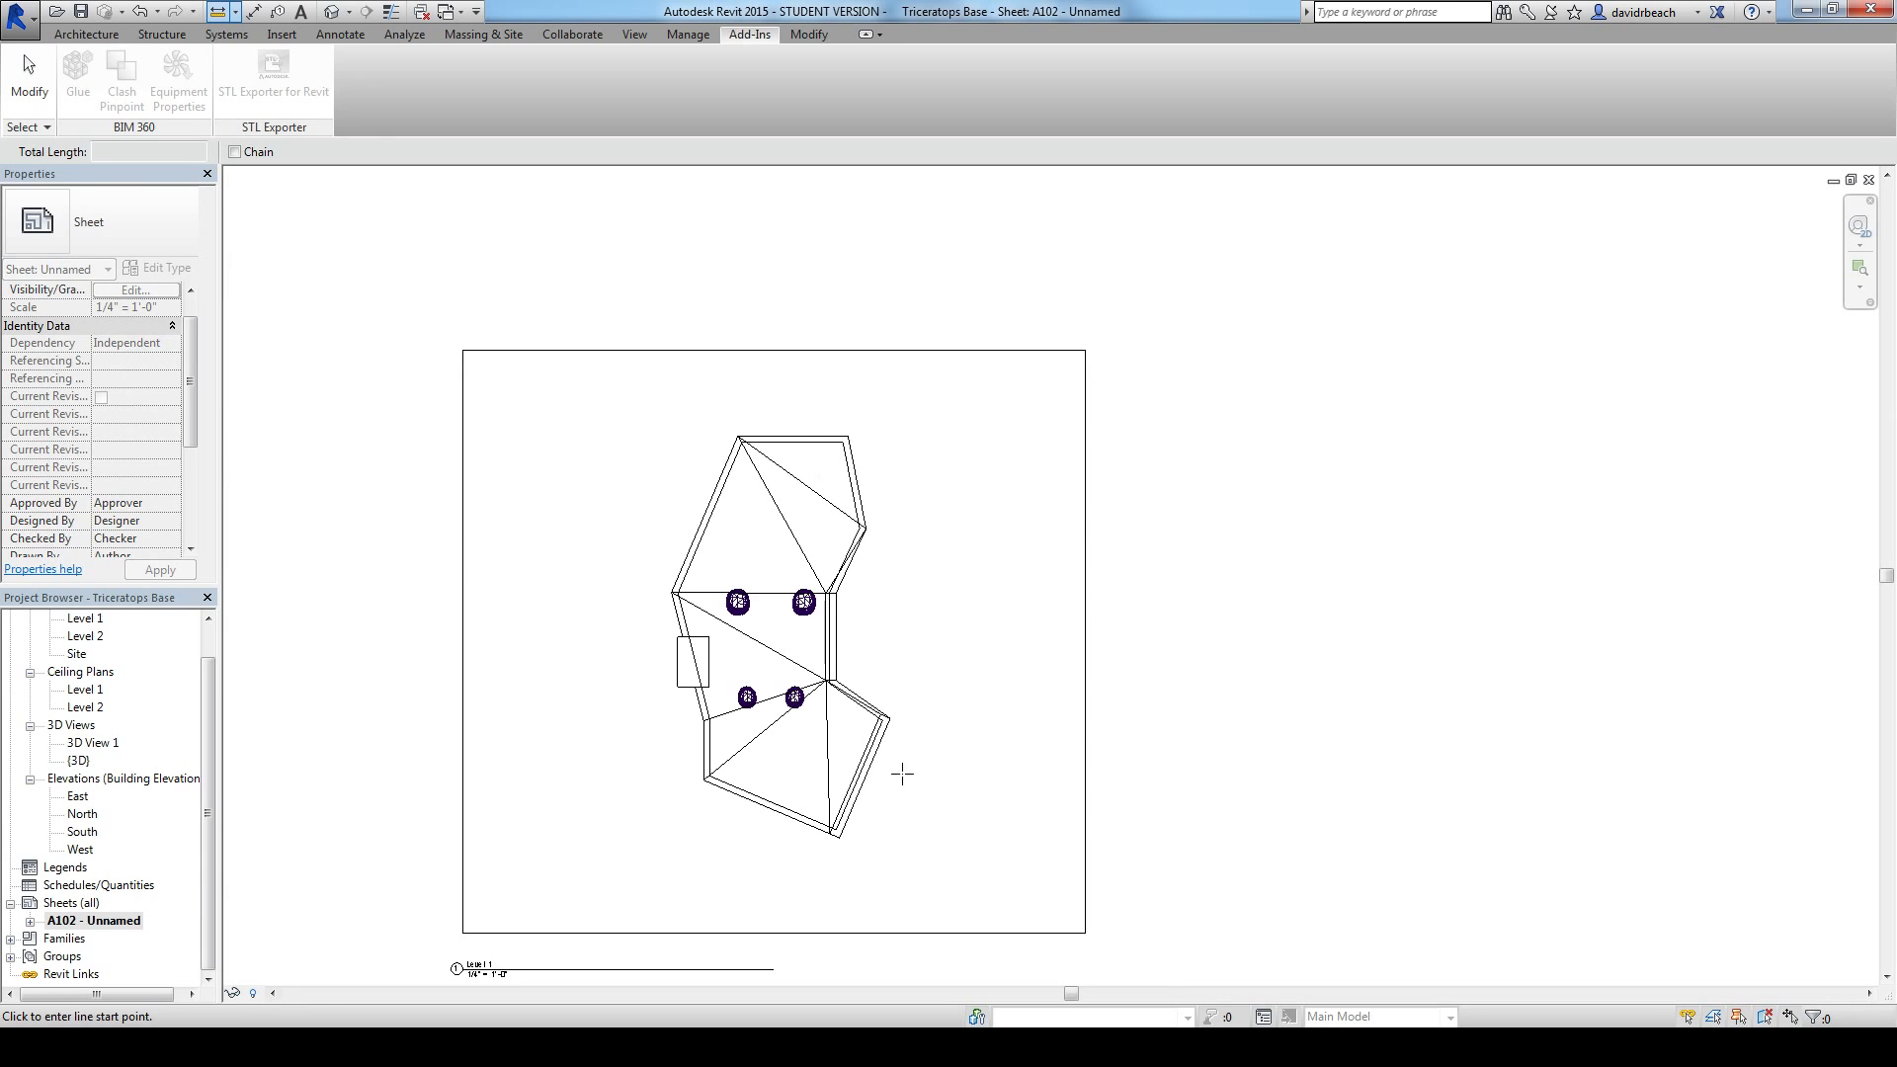
pyautogui.click(838, 838)
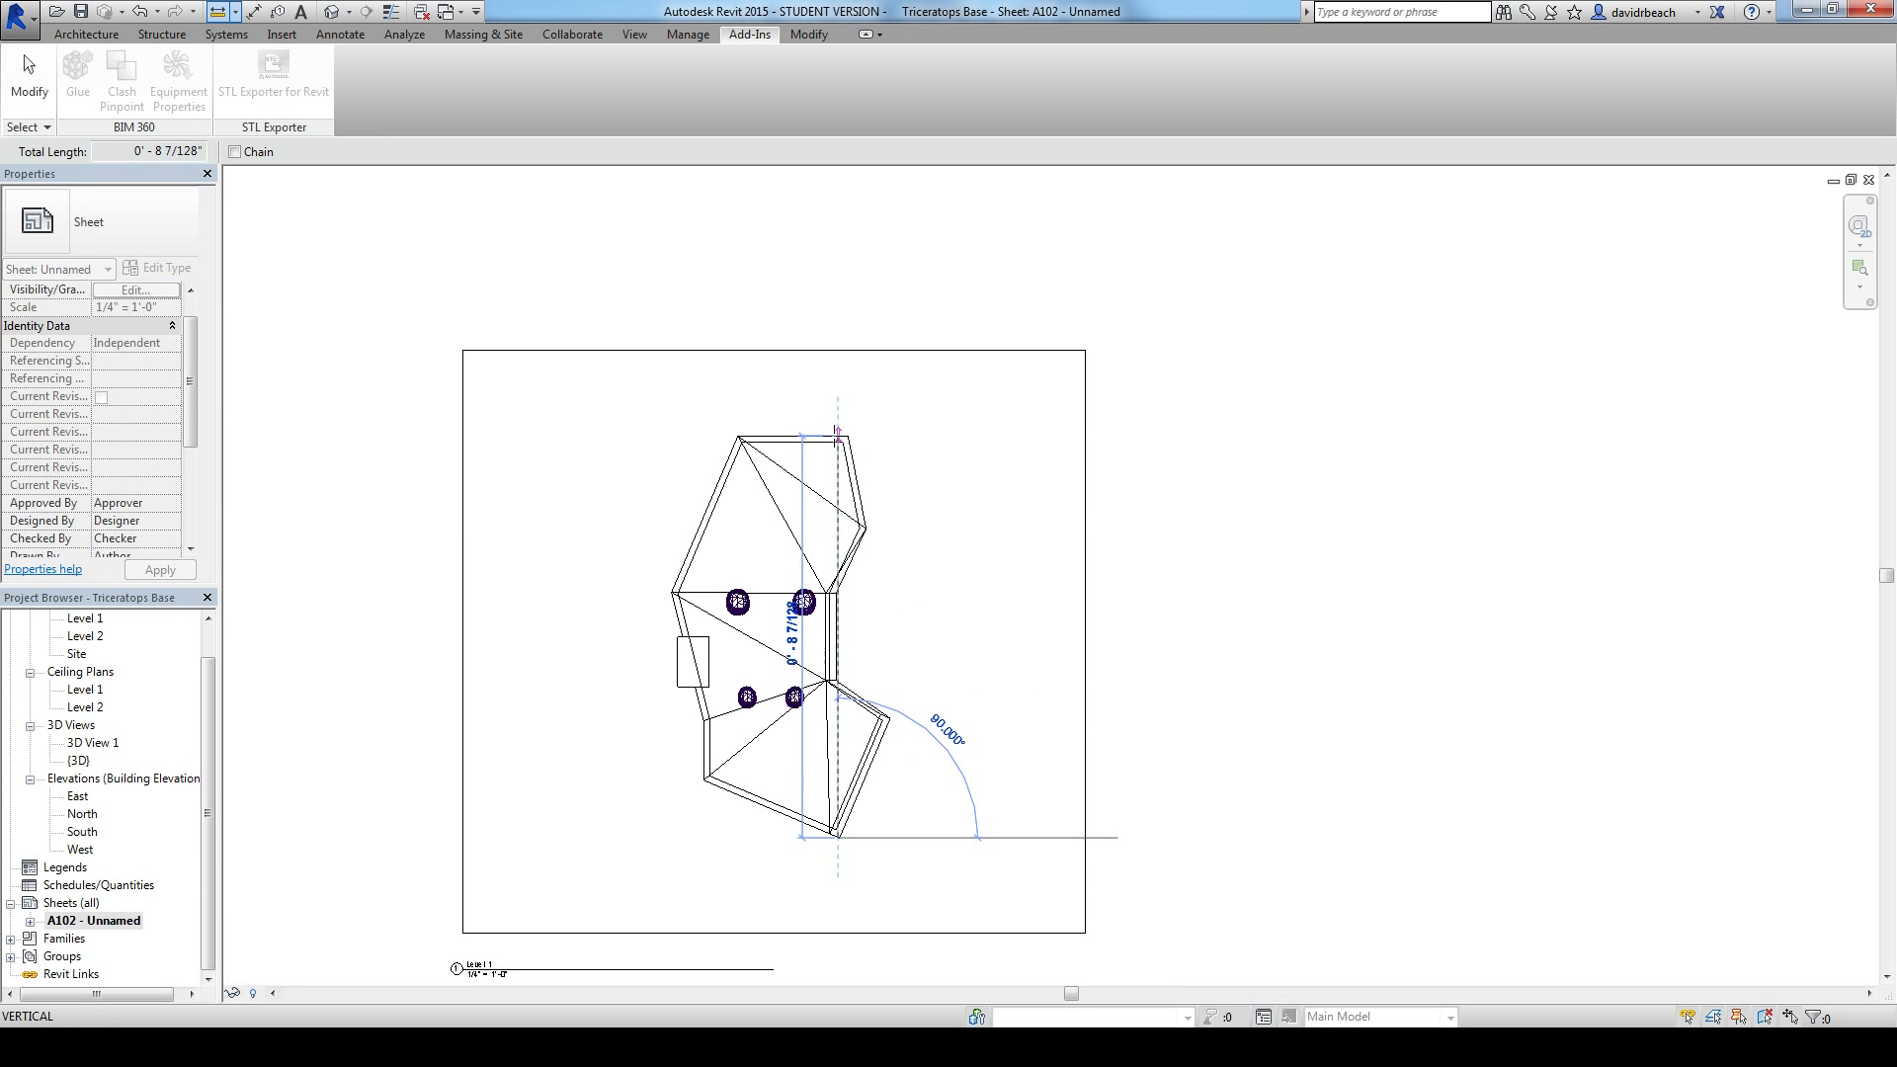
pyautogui.scroll(2, 837, 432)
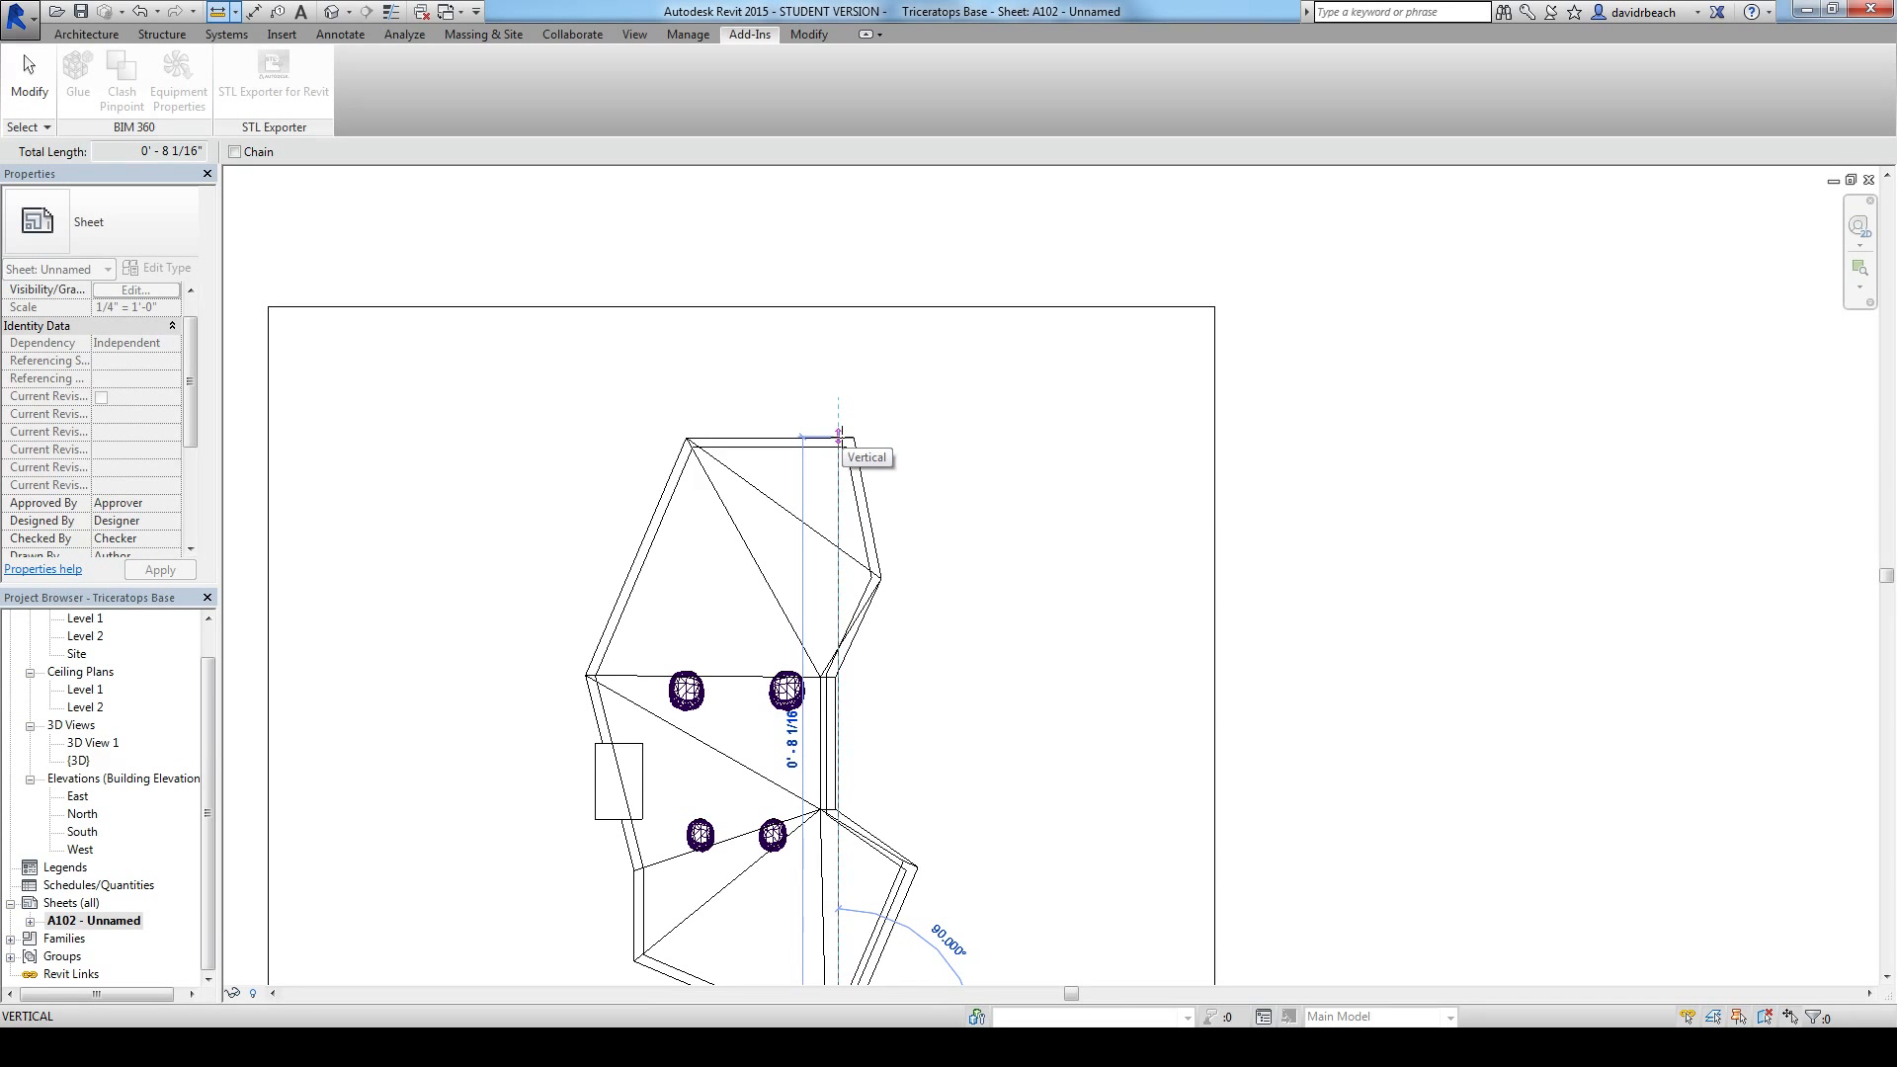
pyautogui.press('Escape')
pyautogui.press('Escape')
pyautogui.scroll(-4, 841, 440)
pyautogui.moveTo(841, 443); pyautogui.dragTo(959, 370, button='middle')
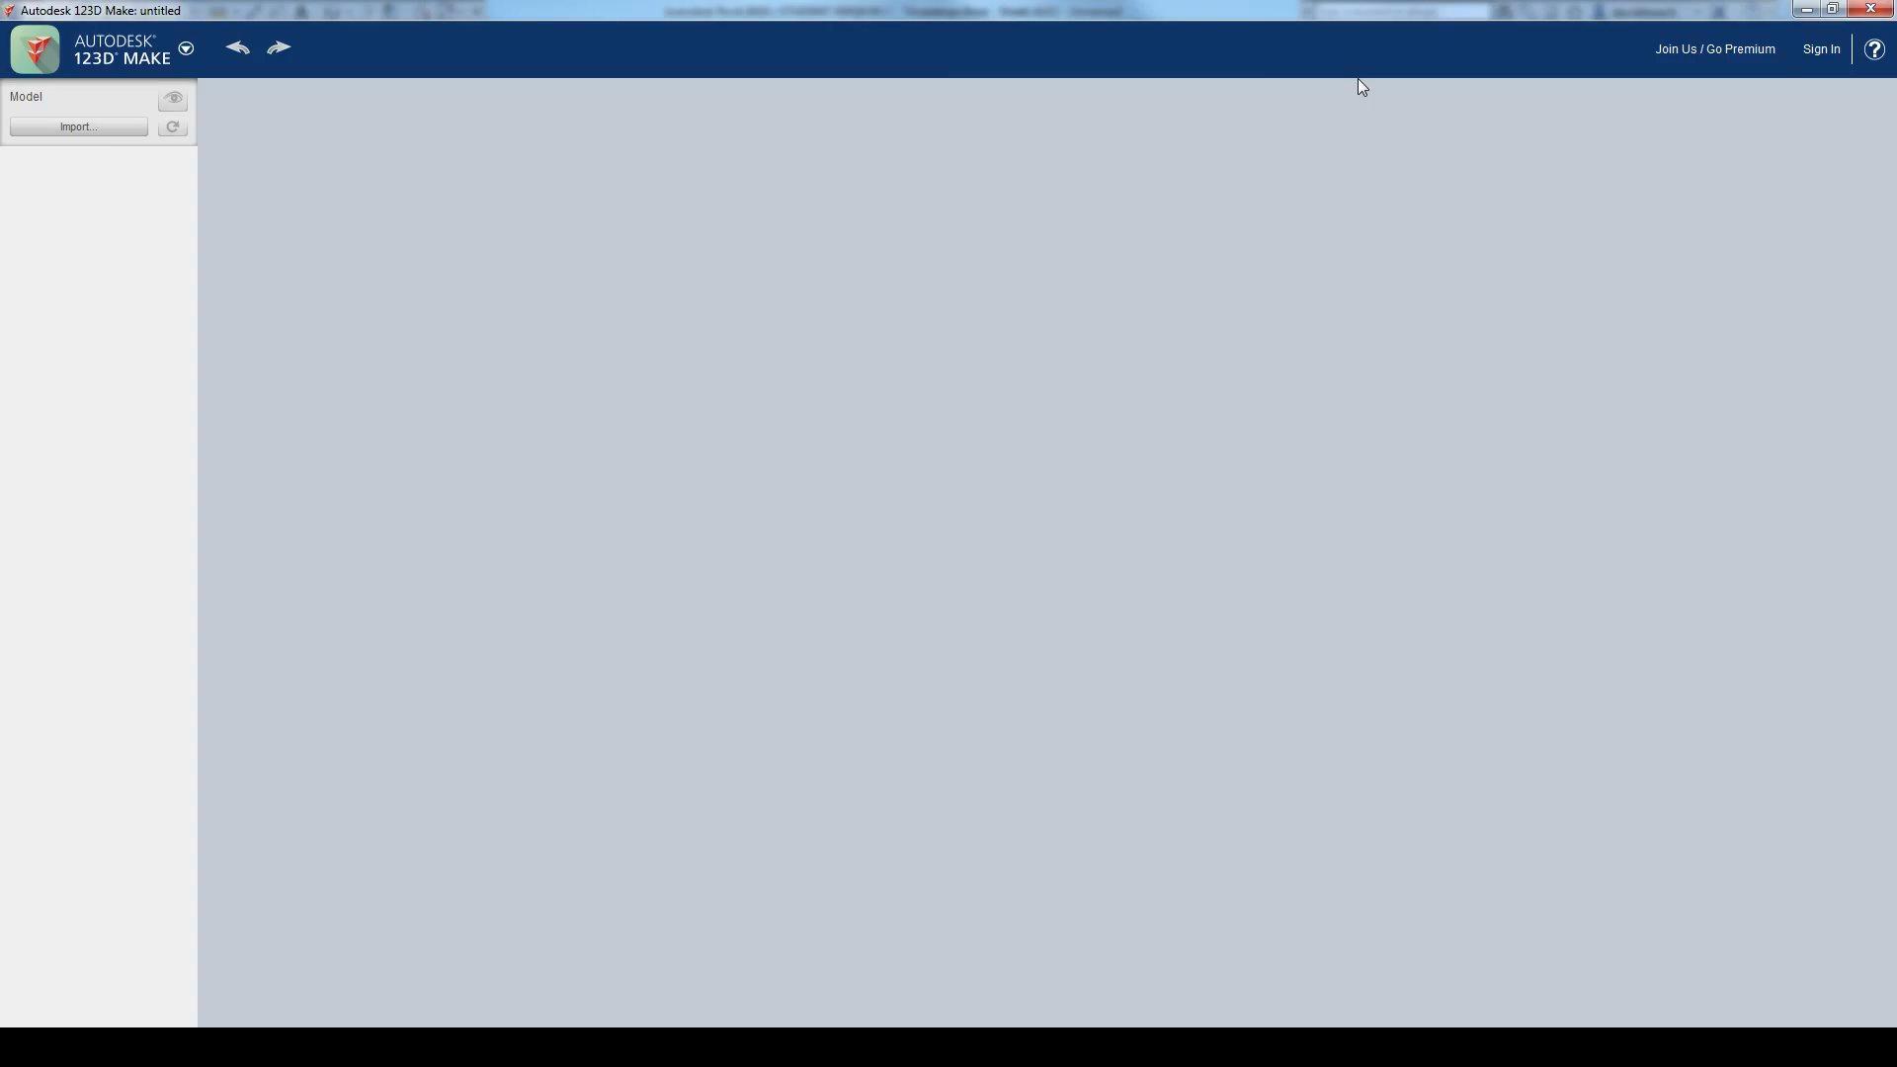
# Step: Switch to 123D Make and import the base STL model from the Desktop
pyautogui.click(99, 128)
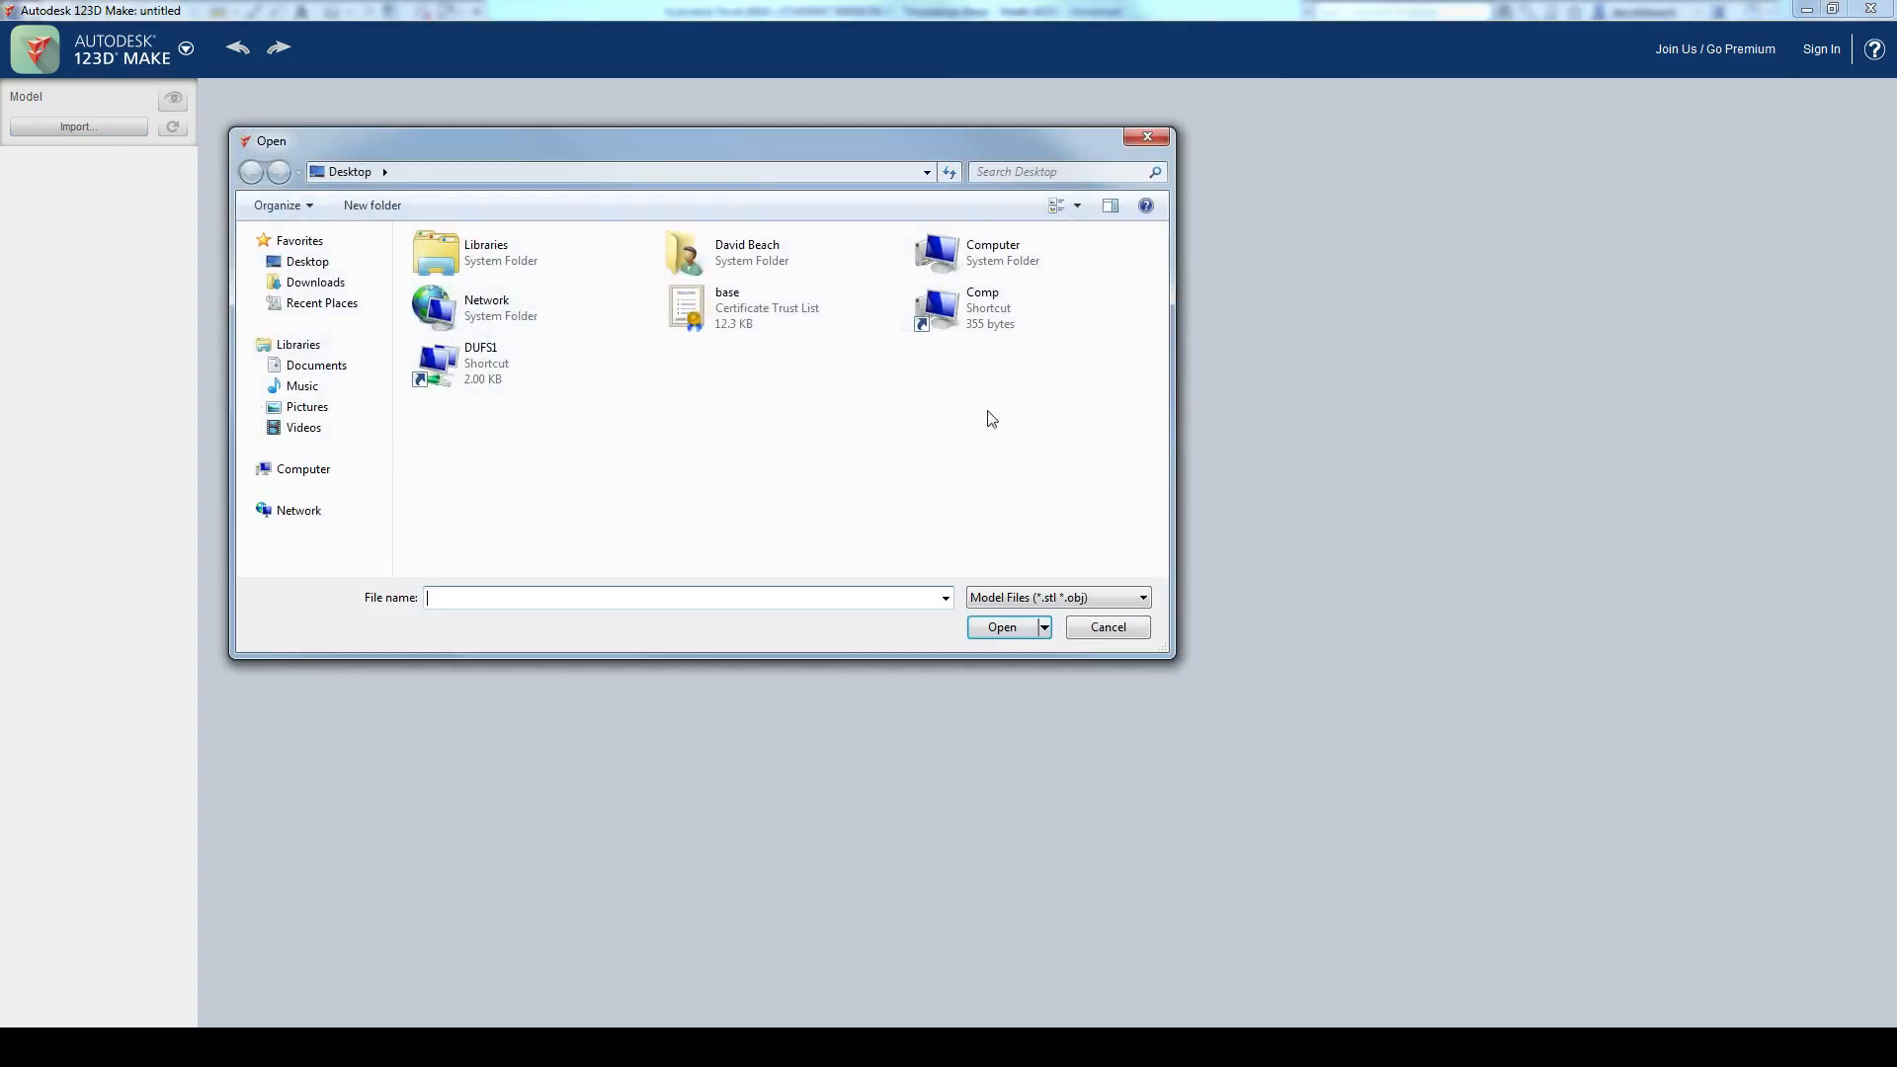
pyautogui.click(701, 314)
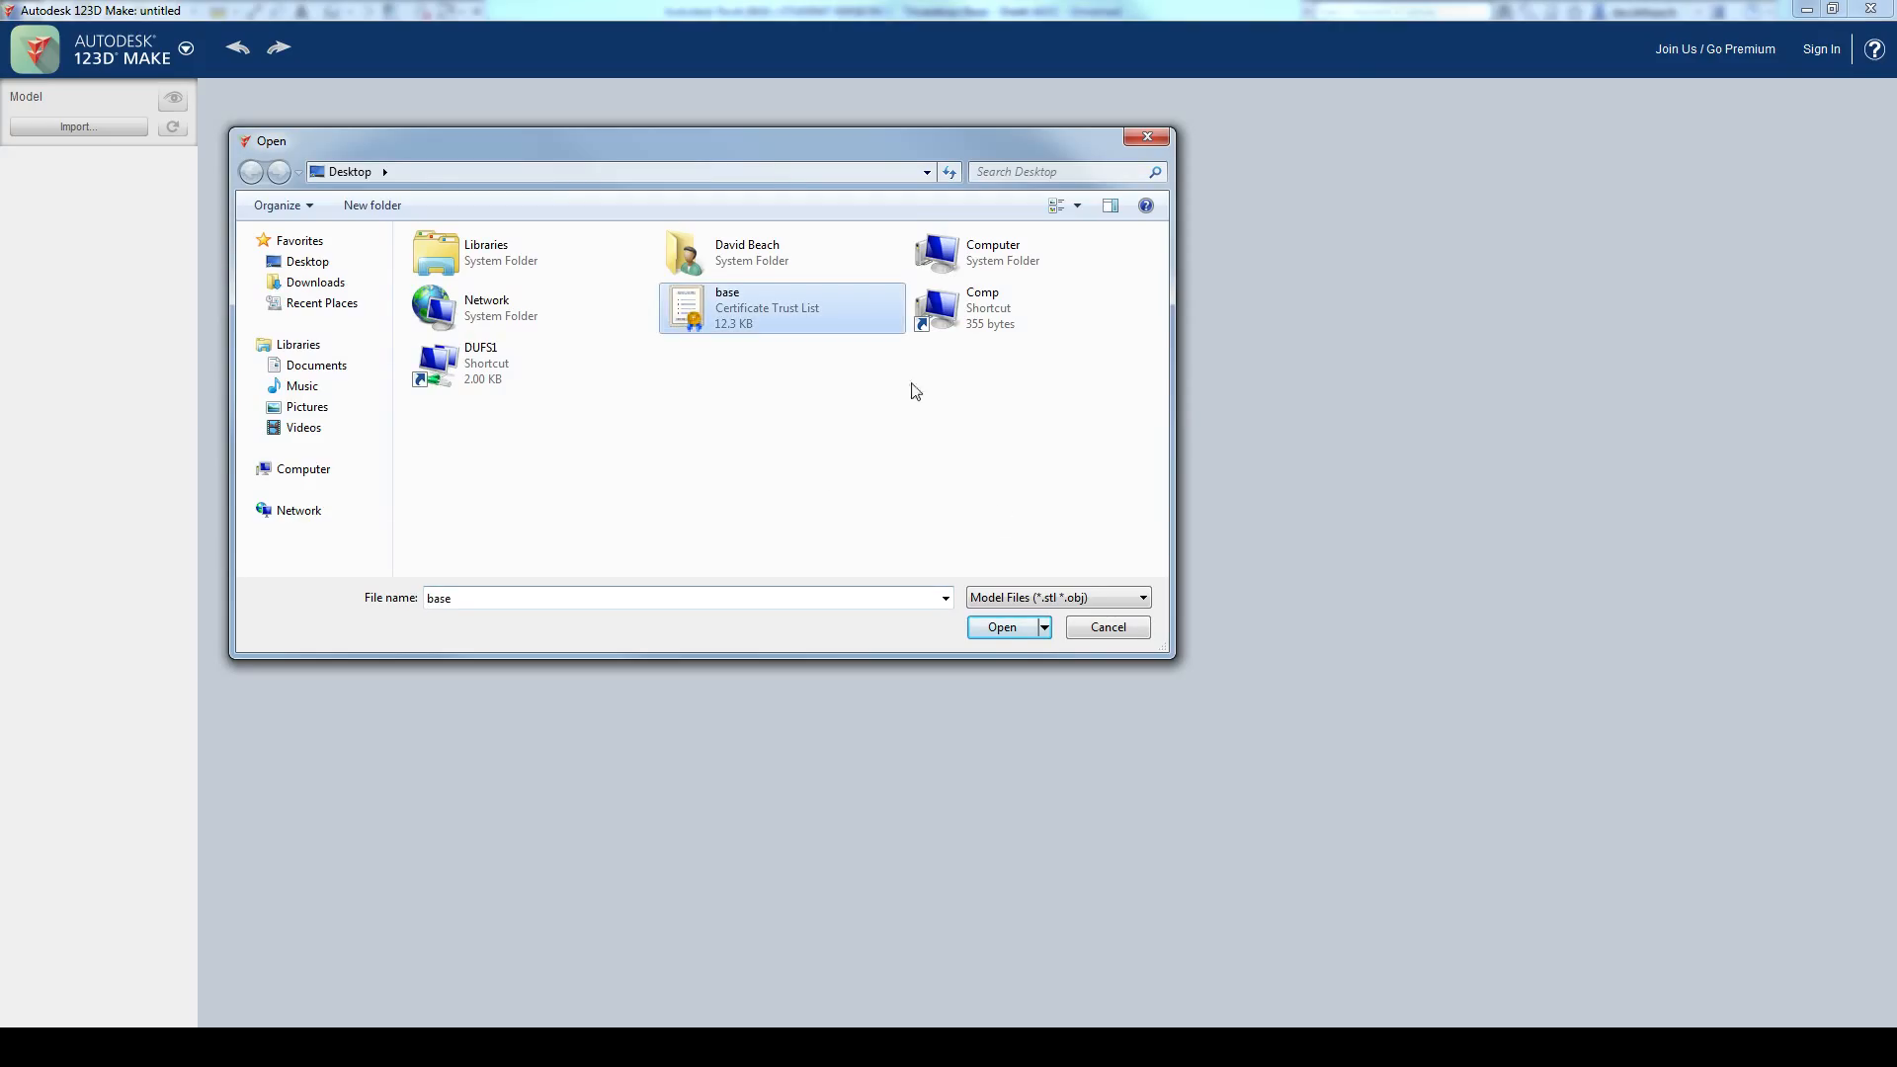
pyautogui.click(1002, 628)
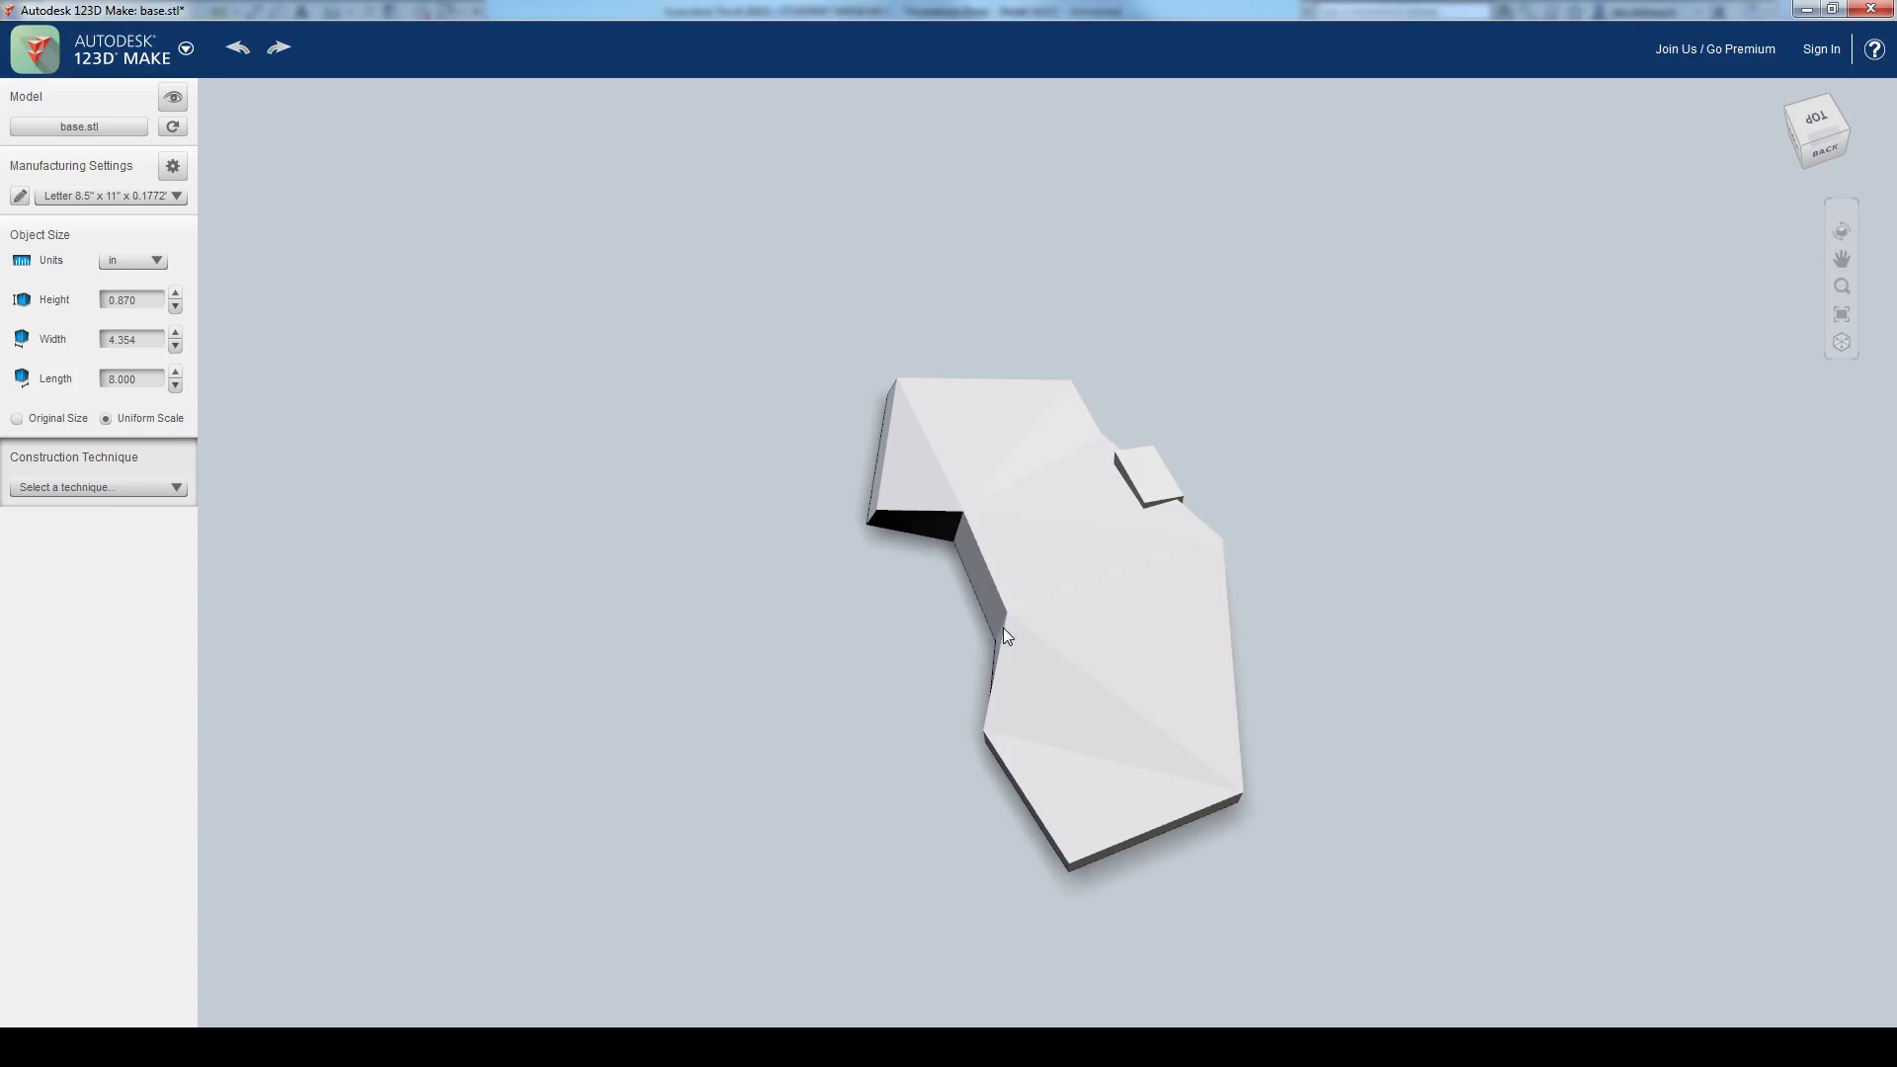
pyautogui.moveTo(1177, 685); pyautogui.dragTo(1181, 657, button='middle')
pyautogui.moveTo(1239, 734); pyautogui.dragTo(1098, 750, button='middle')
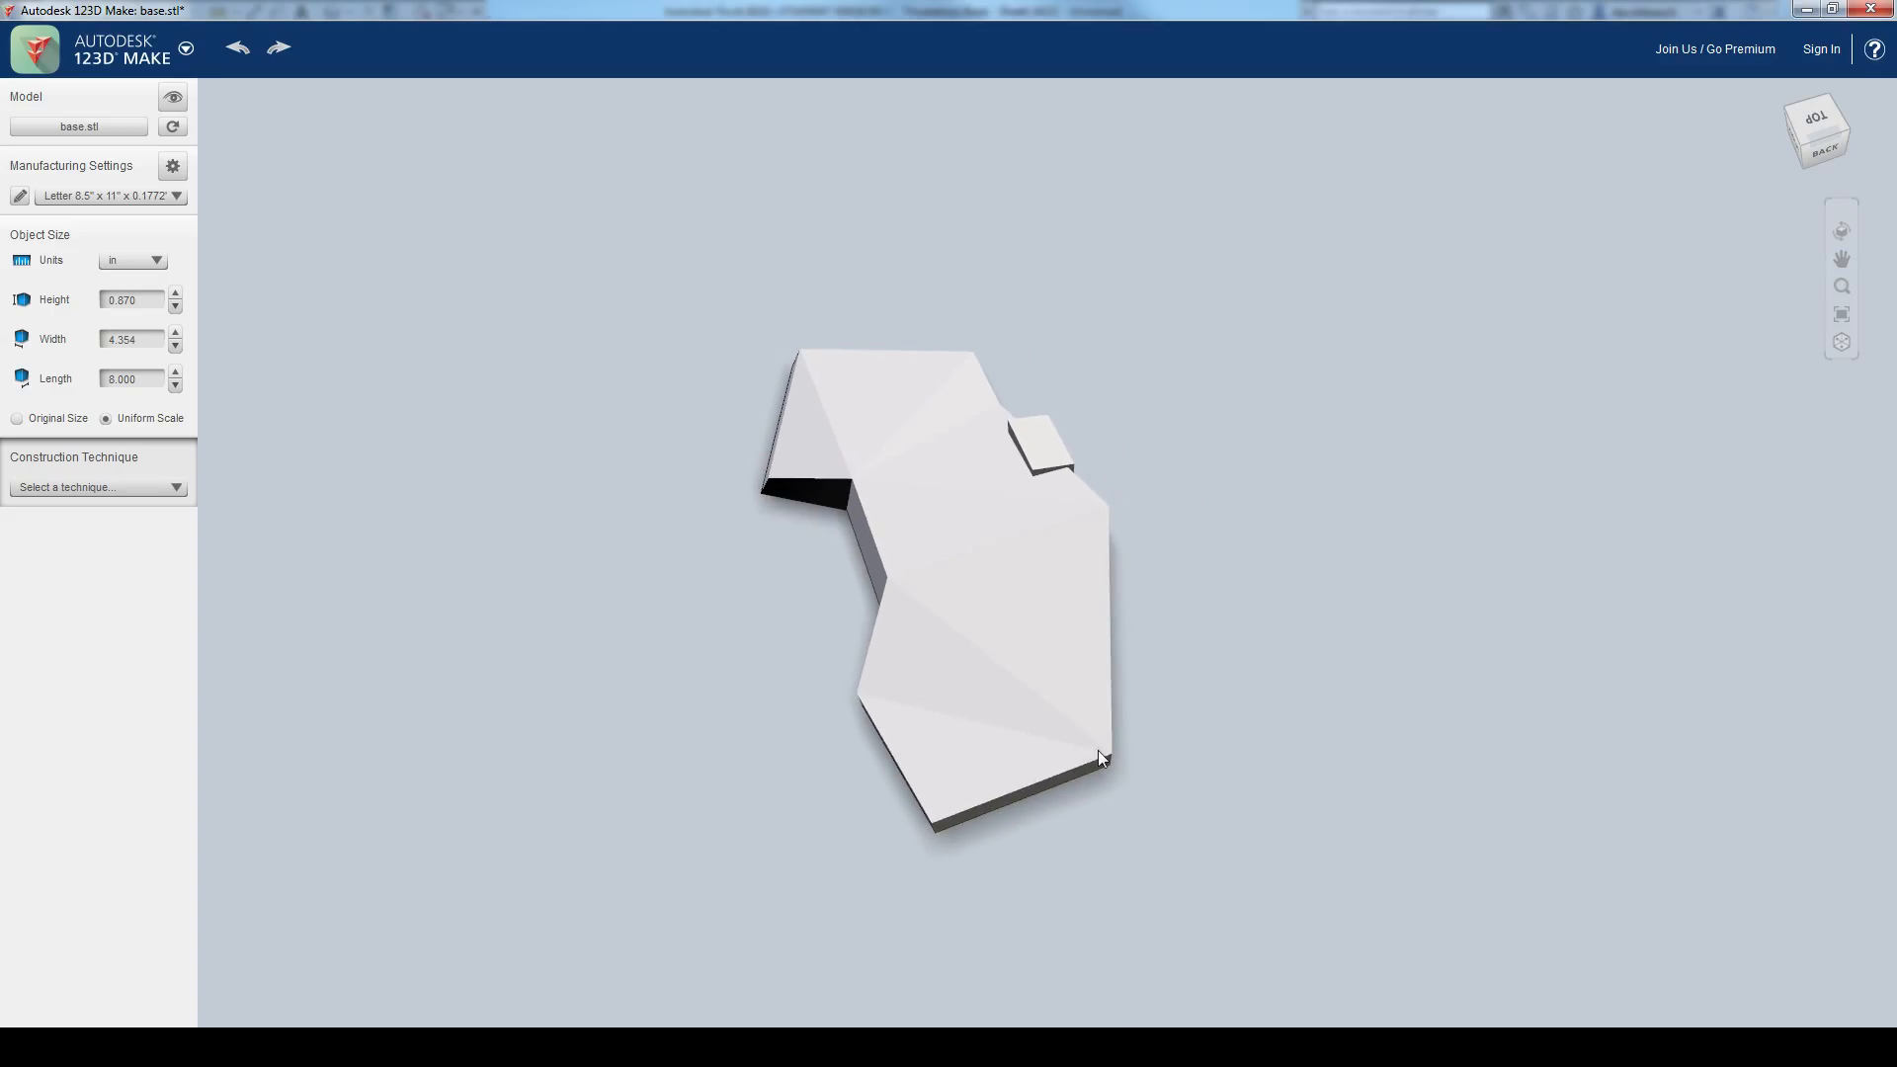
# Step: Try a uniformly scaled model length of 20 in and return the length to 8 in
pyautogui.doubleClick(122, 379)
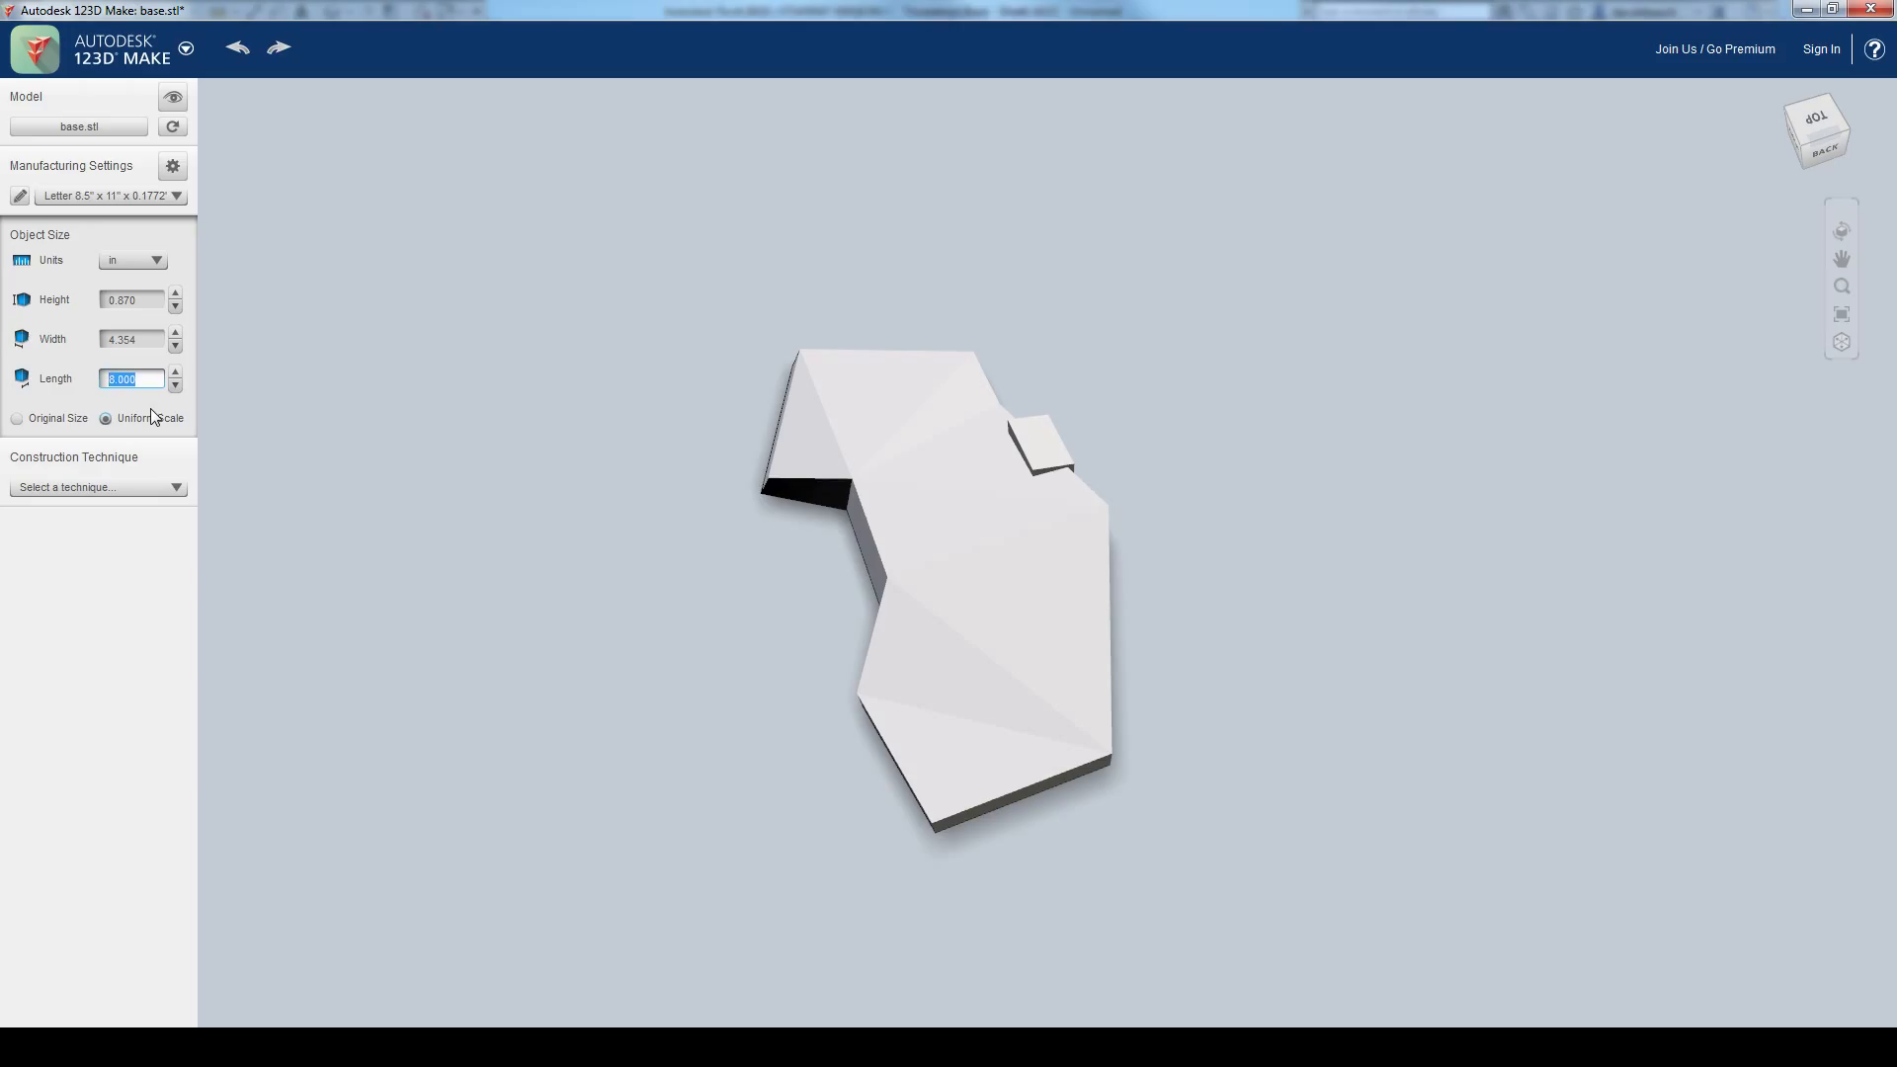
pyautogui.write('20')
pyautogui.press('Return')
pyautogui.click(149, 382)
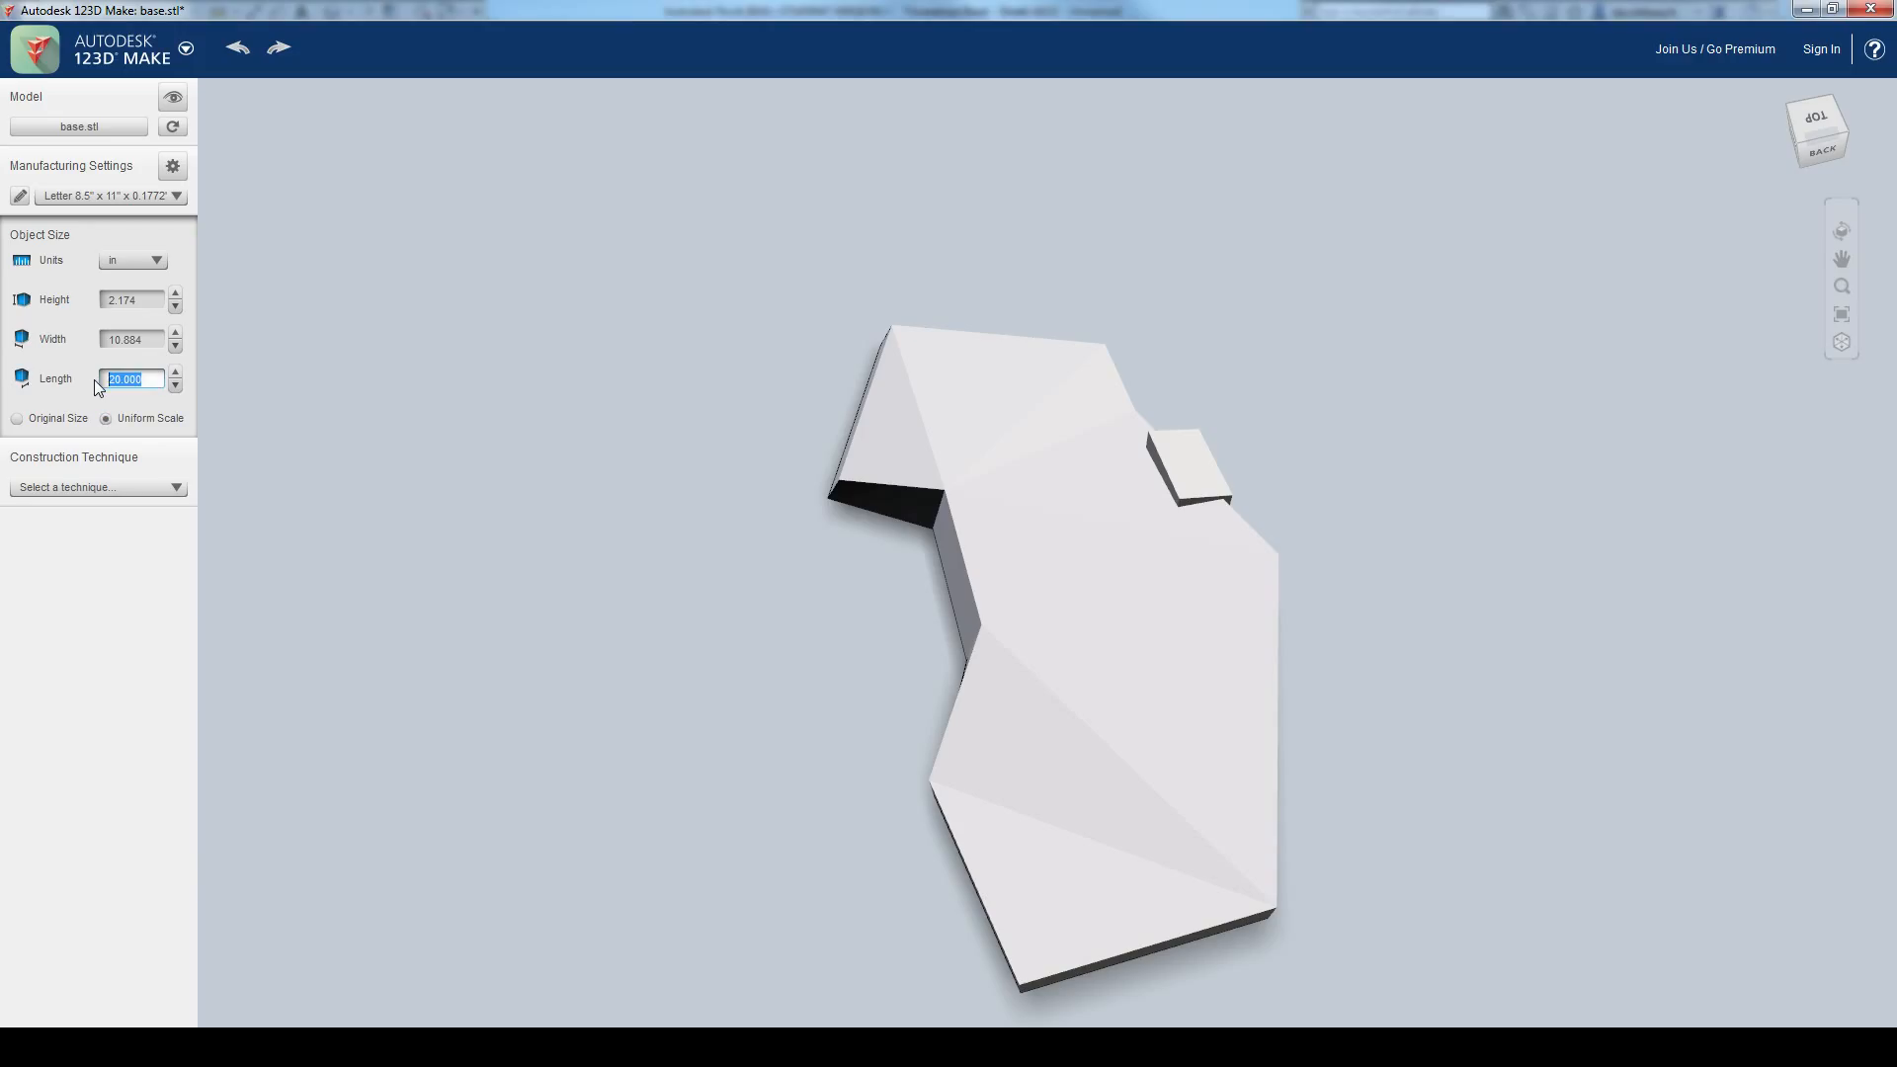
pyautogui.write('8')
pyautogui.press('Return')
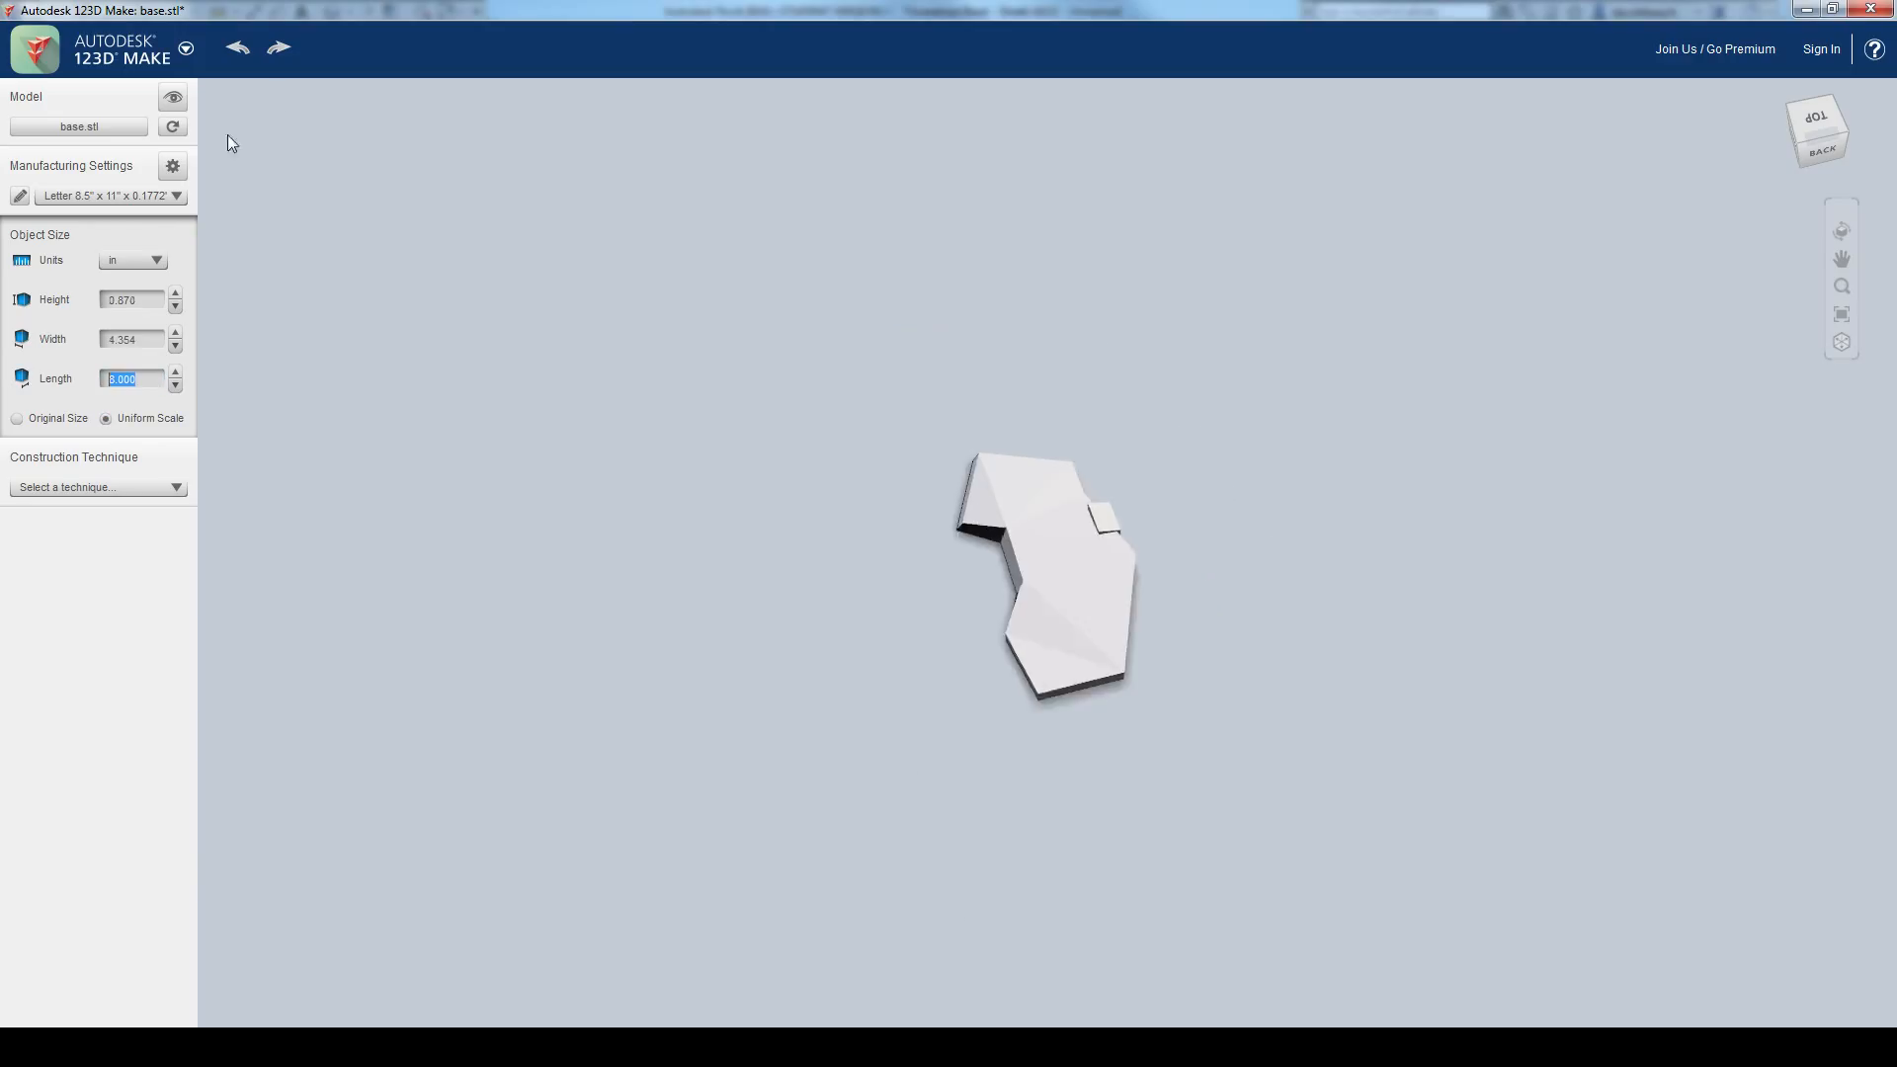
# Step: Inspect the shape and edge heights of the imported base from its side and front
pyautogui.moveTo(1128, 750); pyautogui.dragTo(1079, 732, button='middle')
pyautogui.moveTo(1004, 713); pyautogui.dragTo(464, 569, button='right')
pyautogui.moveTo(963, 573); pyautogui.dragTo(703, 632, button='right')
pyautogui.scroll(2, 1030, 504)
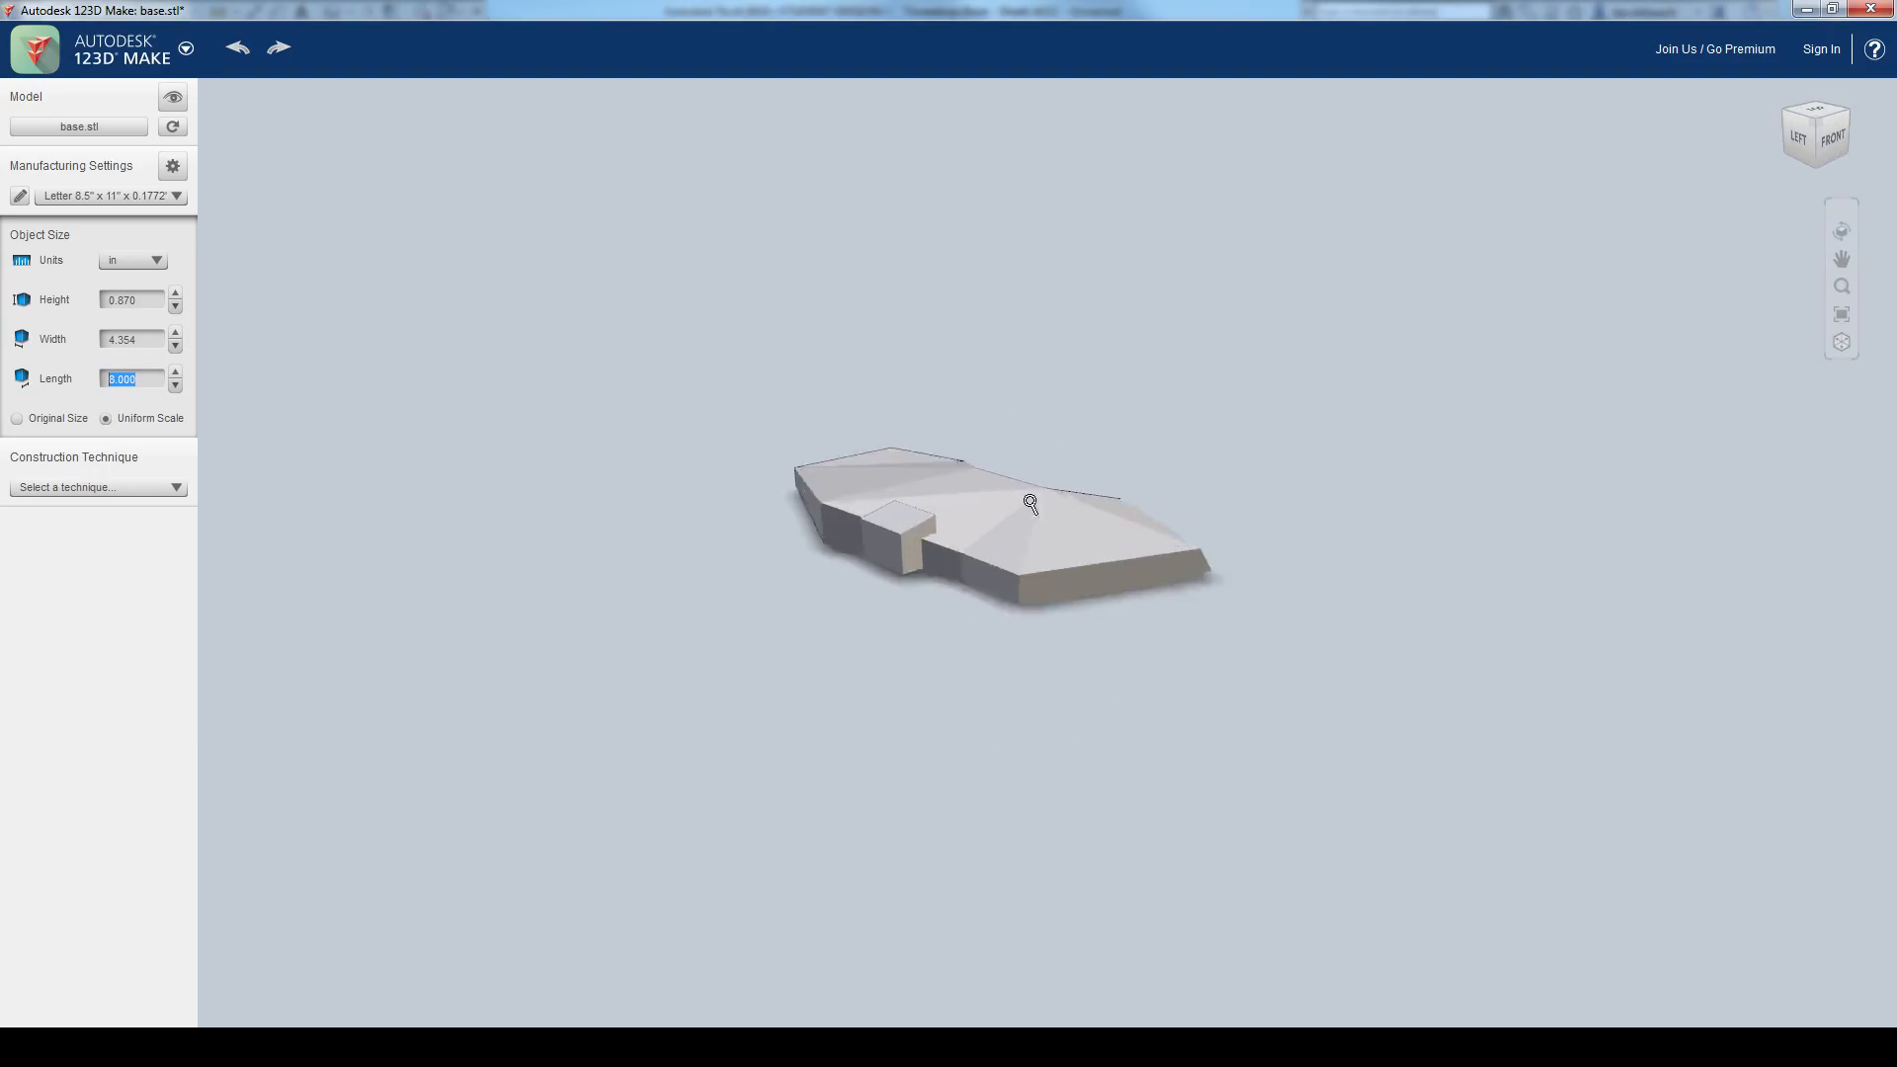
pyautogui.scroll(3, 1031, 504)
pyautogui.moveTo(1181, 728); pyautogui.dragTo(617, 717, button='right')
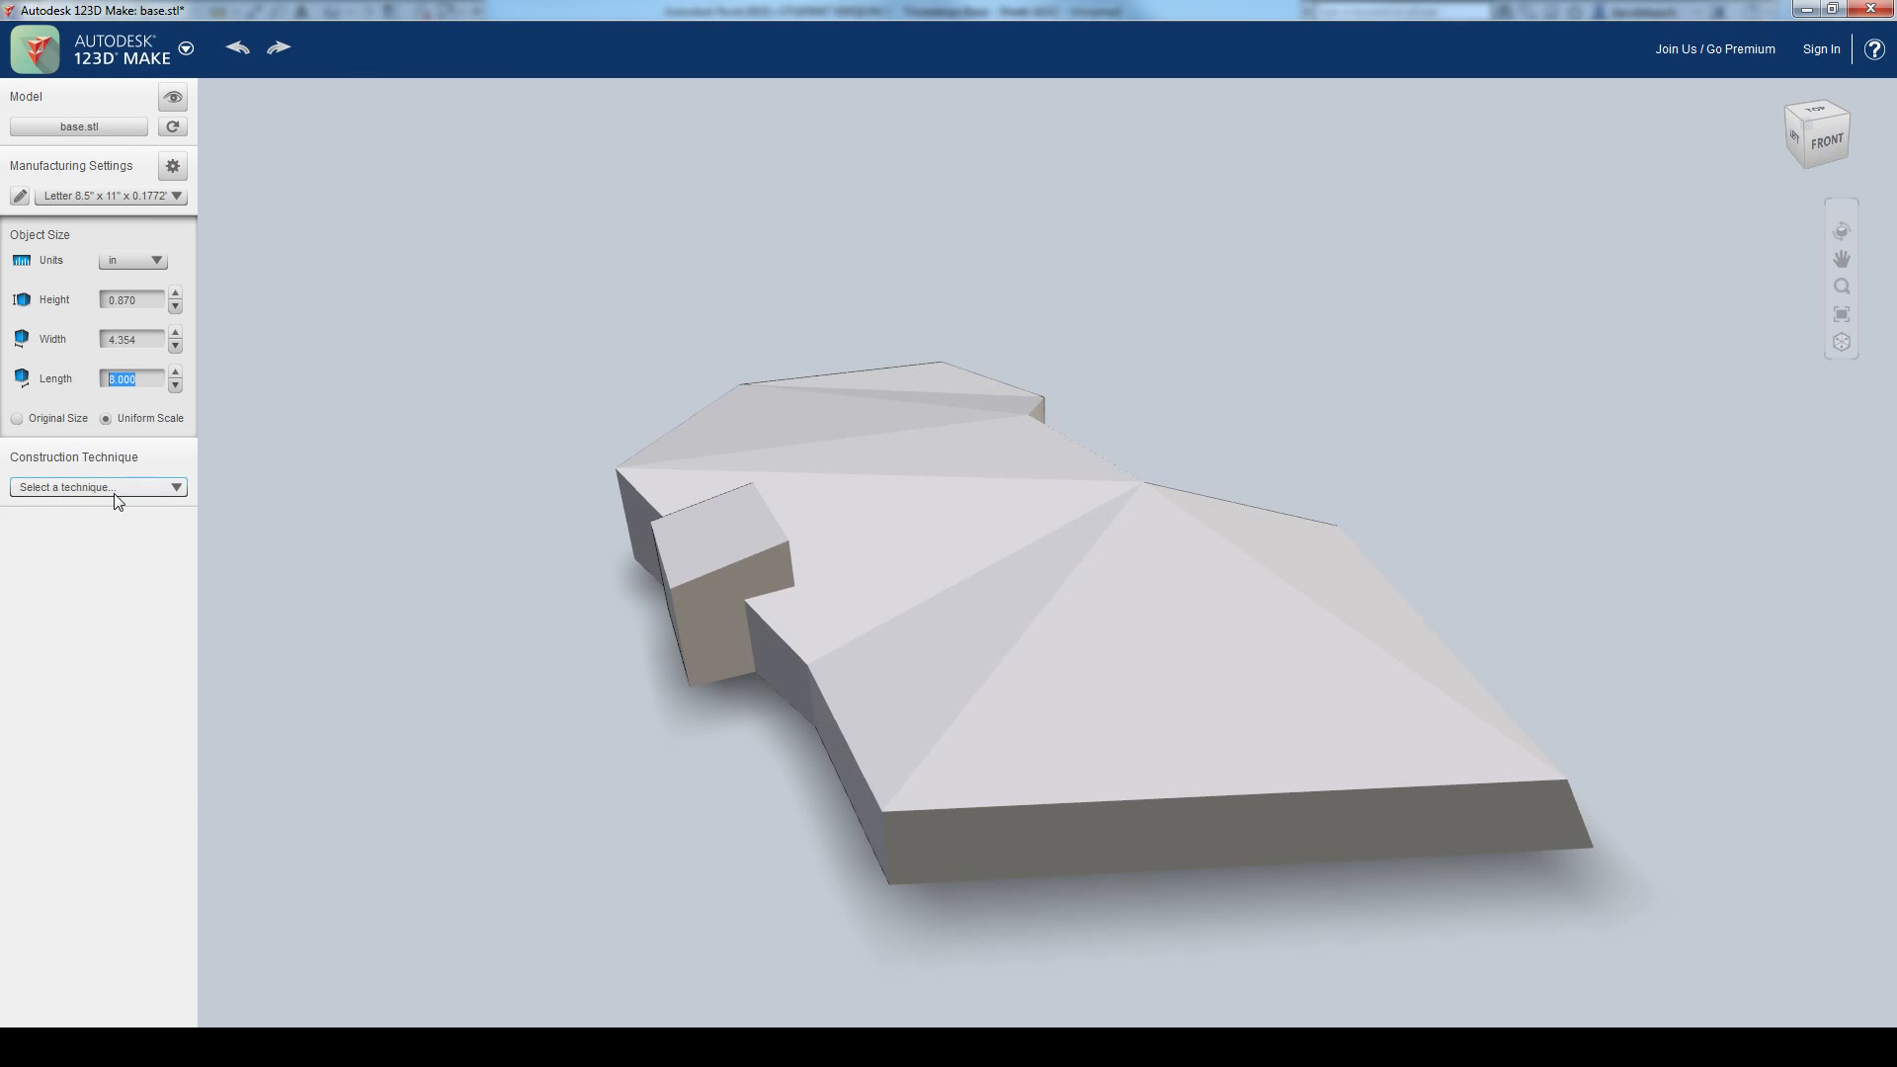
pyautogui.moveTo(425, 356); pyautogui.dragTo(422, 305, button='middle')
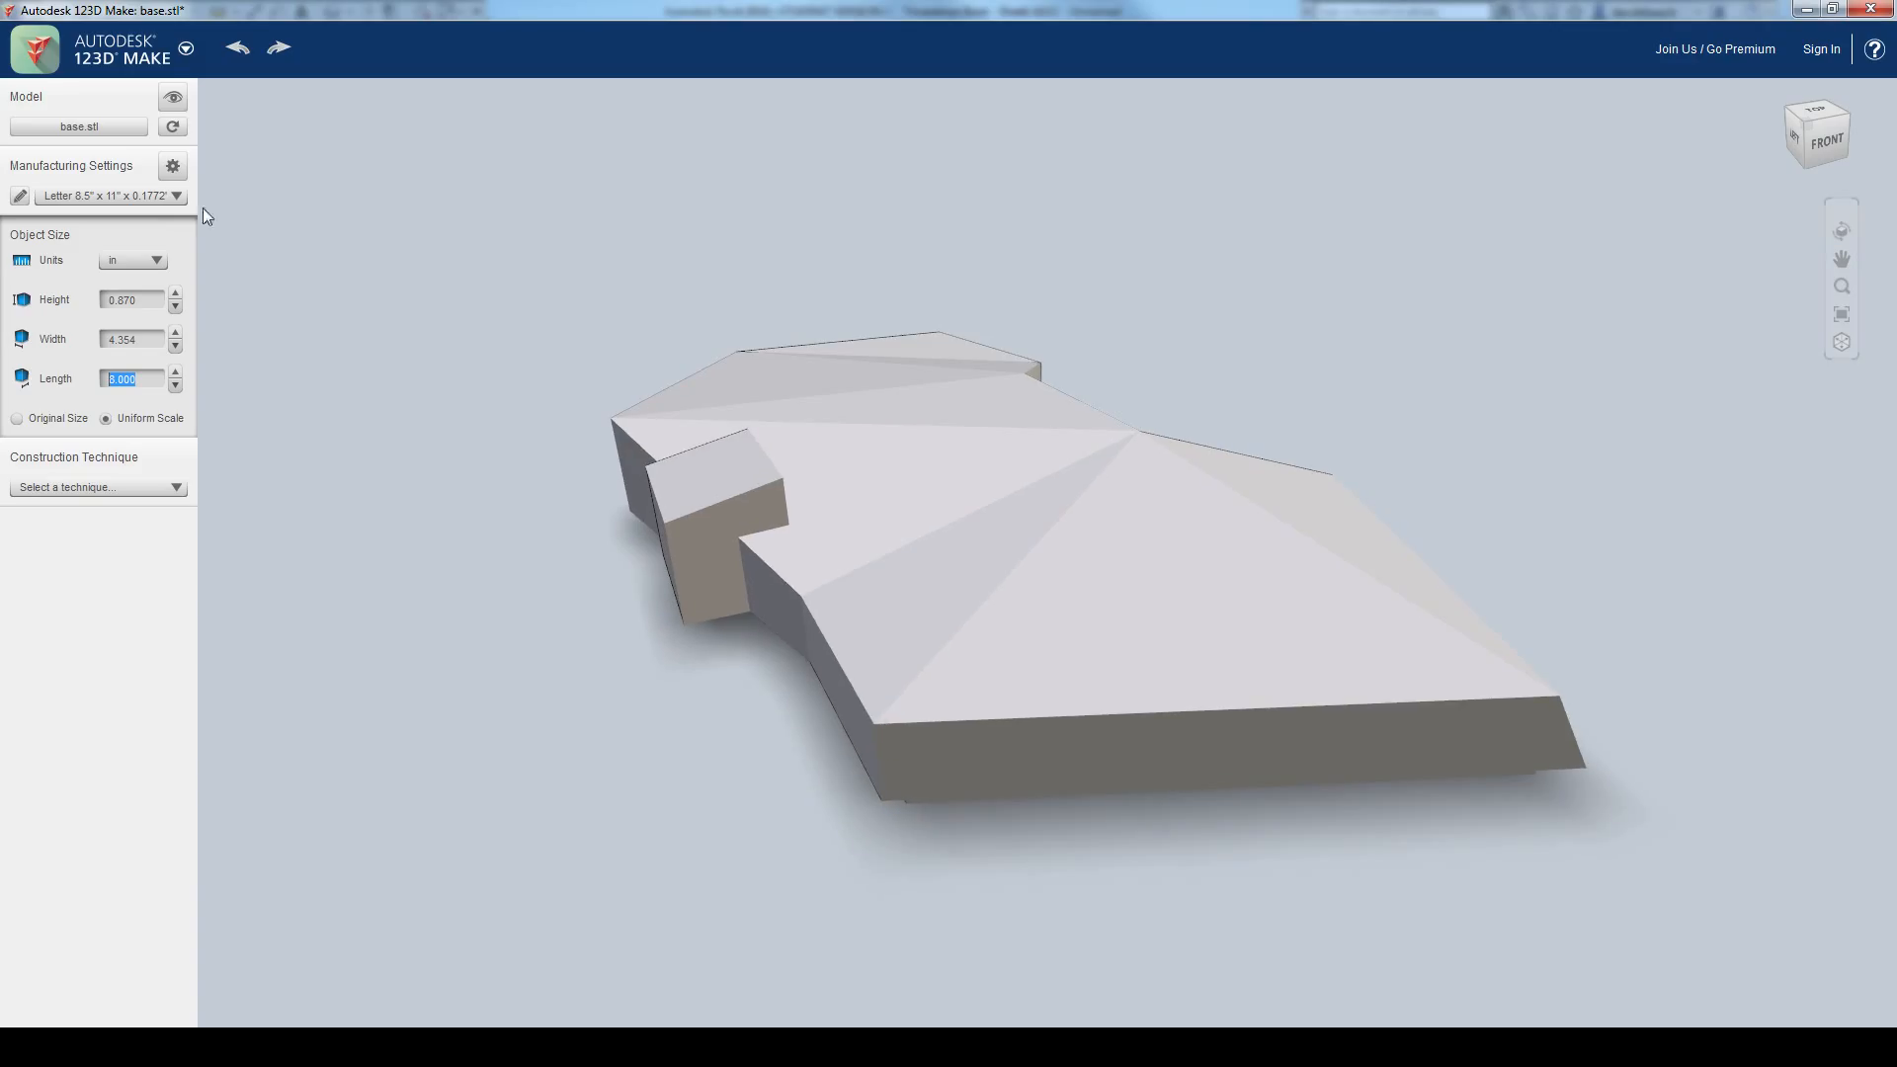
# Step: Set the material sheet length to 18 in in the manufacturing settings
pyautogui.click(173, 167)
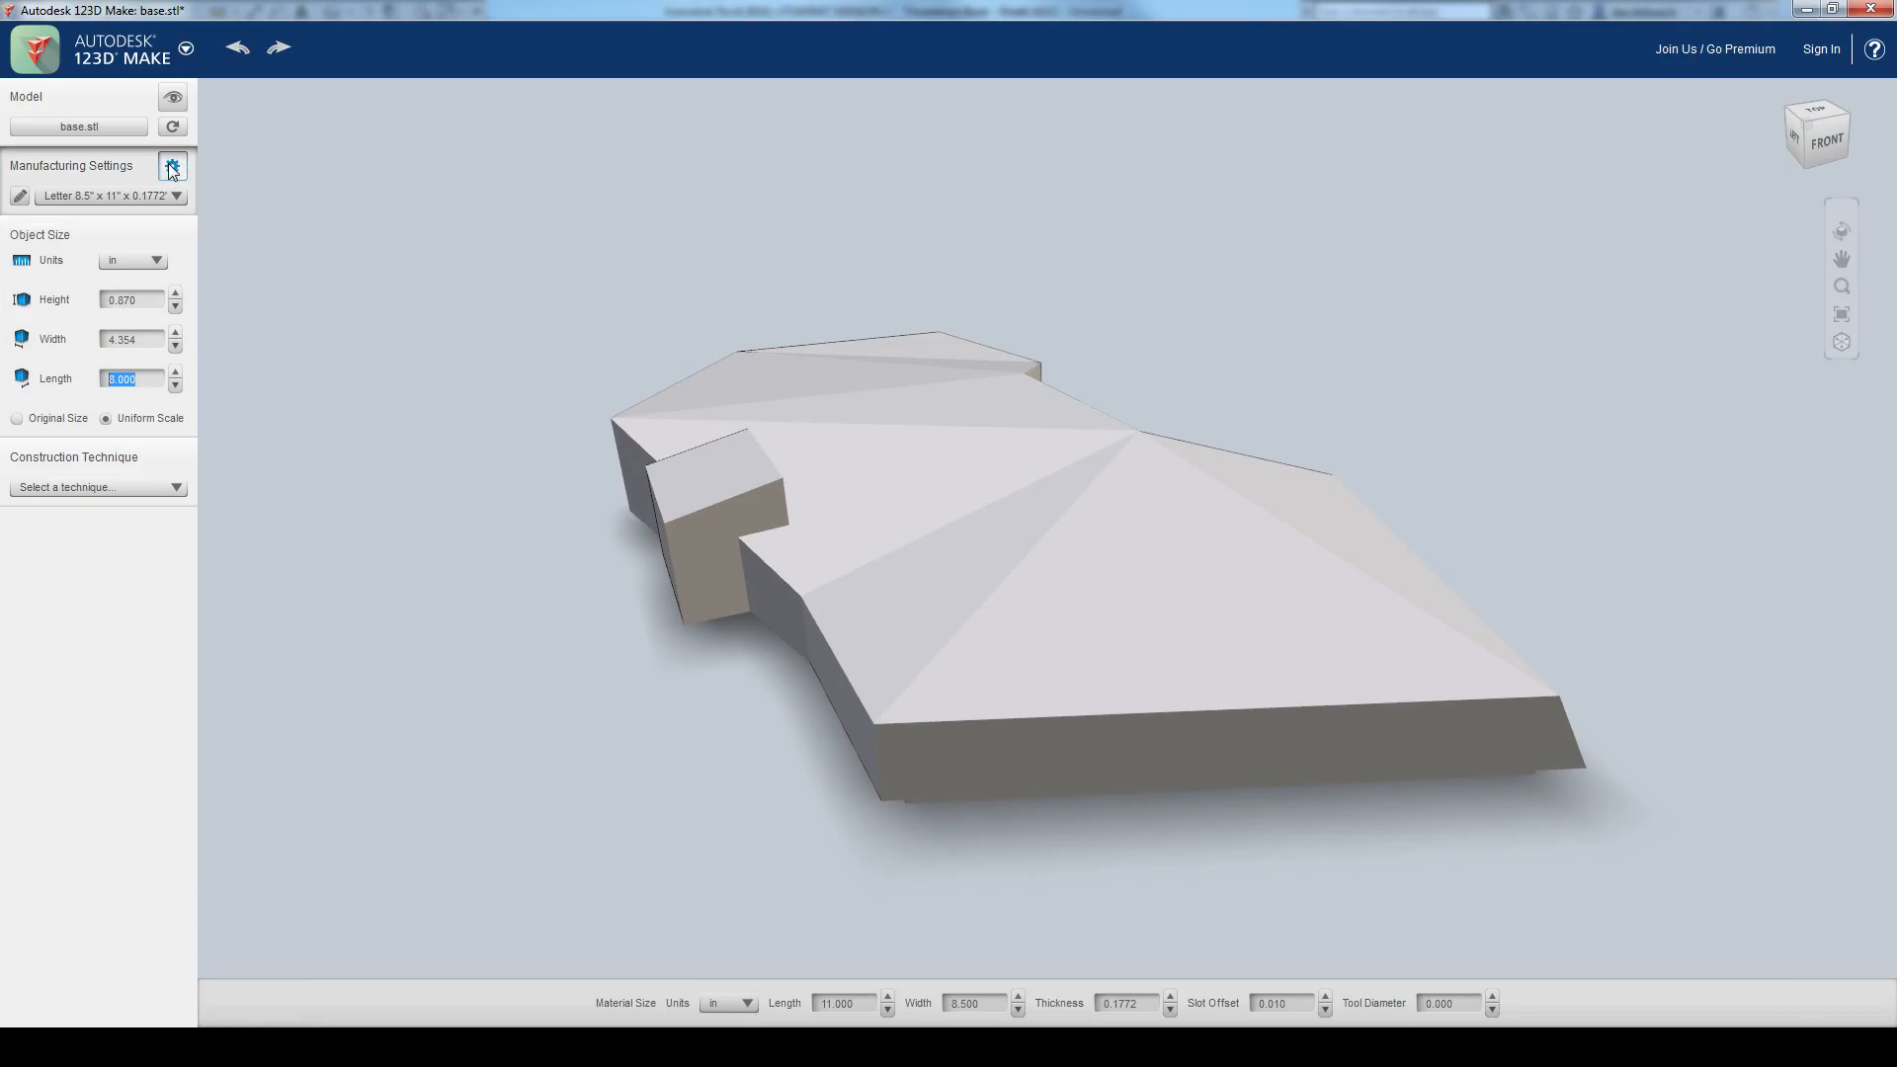
pyautogui.click(863, 1000)
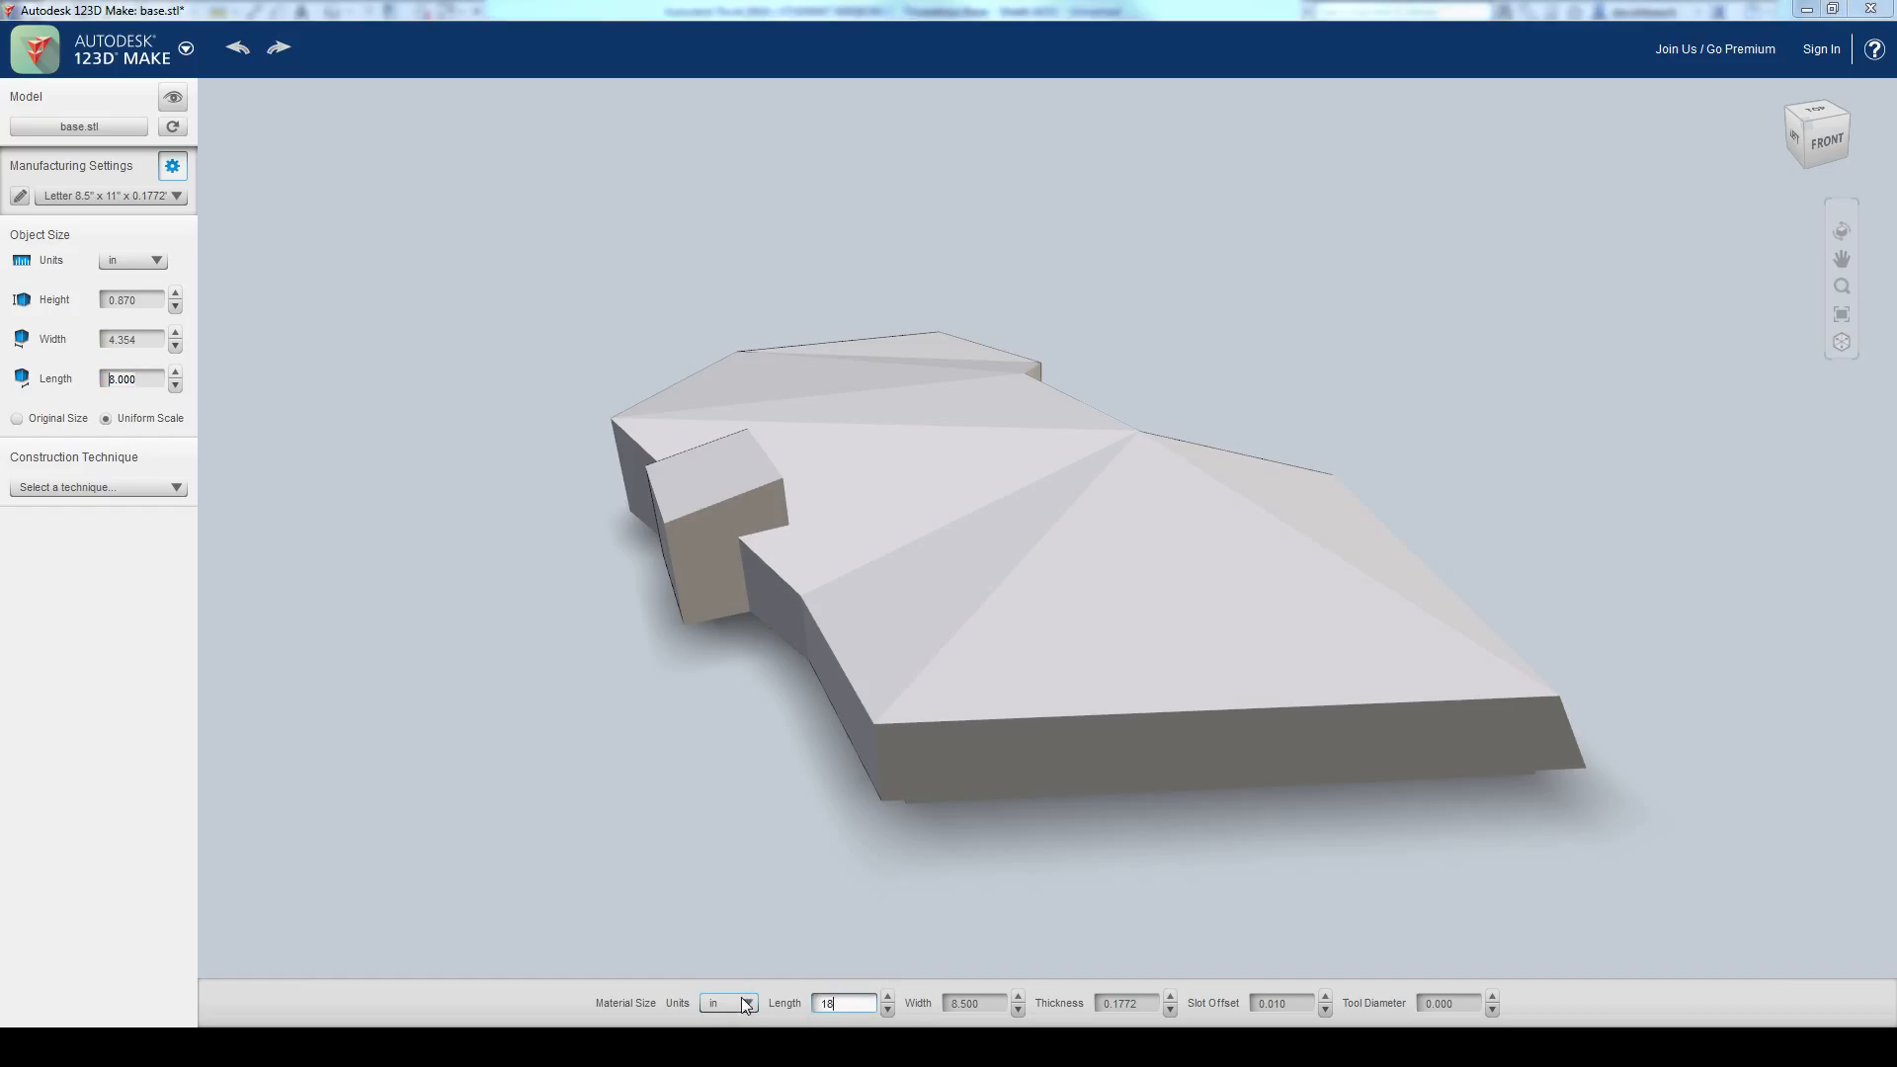
pyautogui.click(989, 1003)
pyautogui.click(949, 1003)
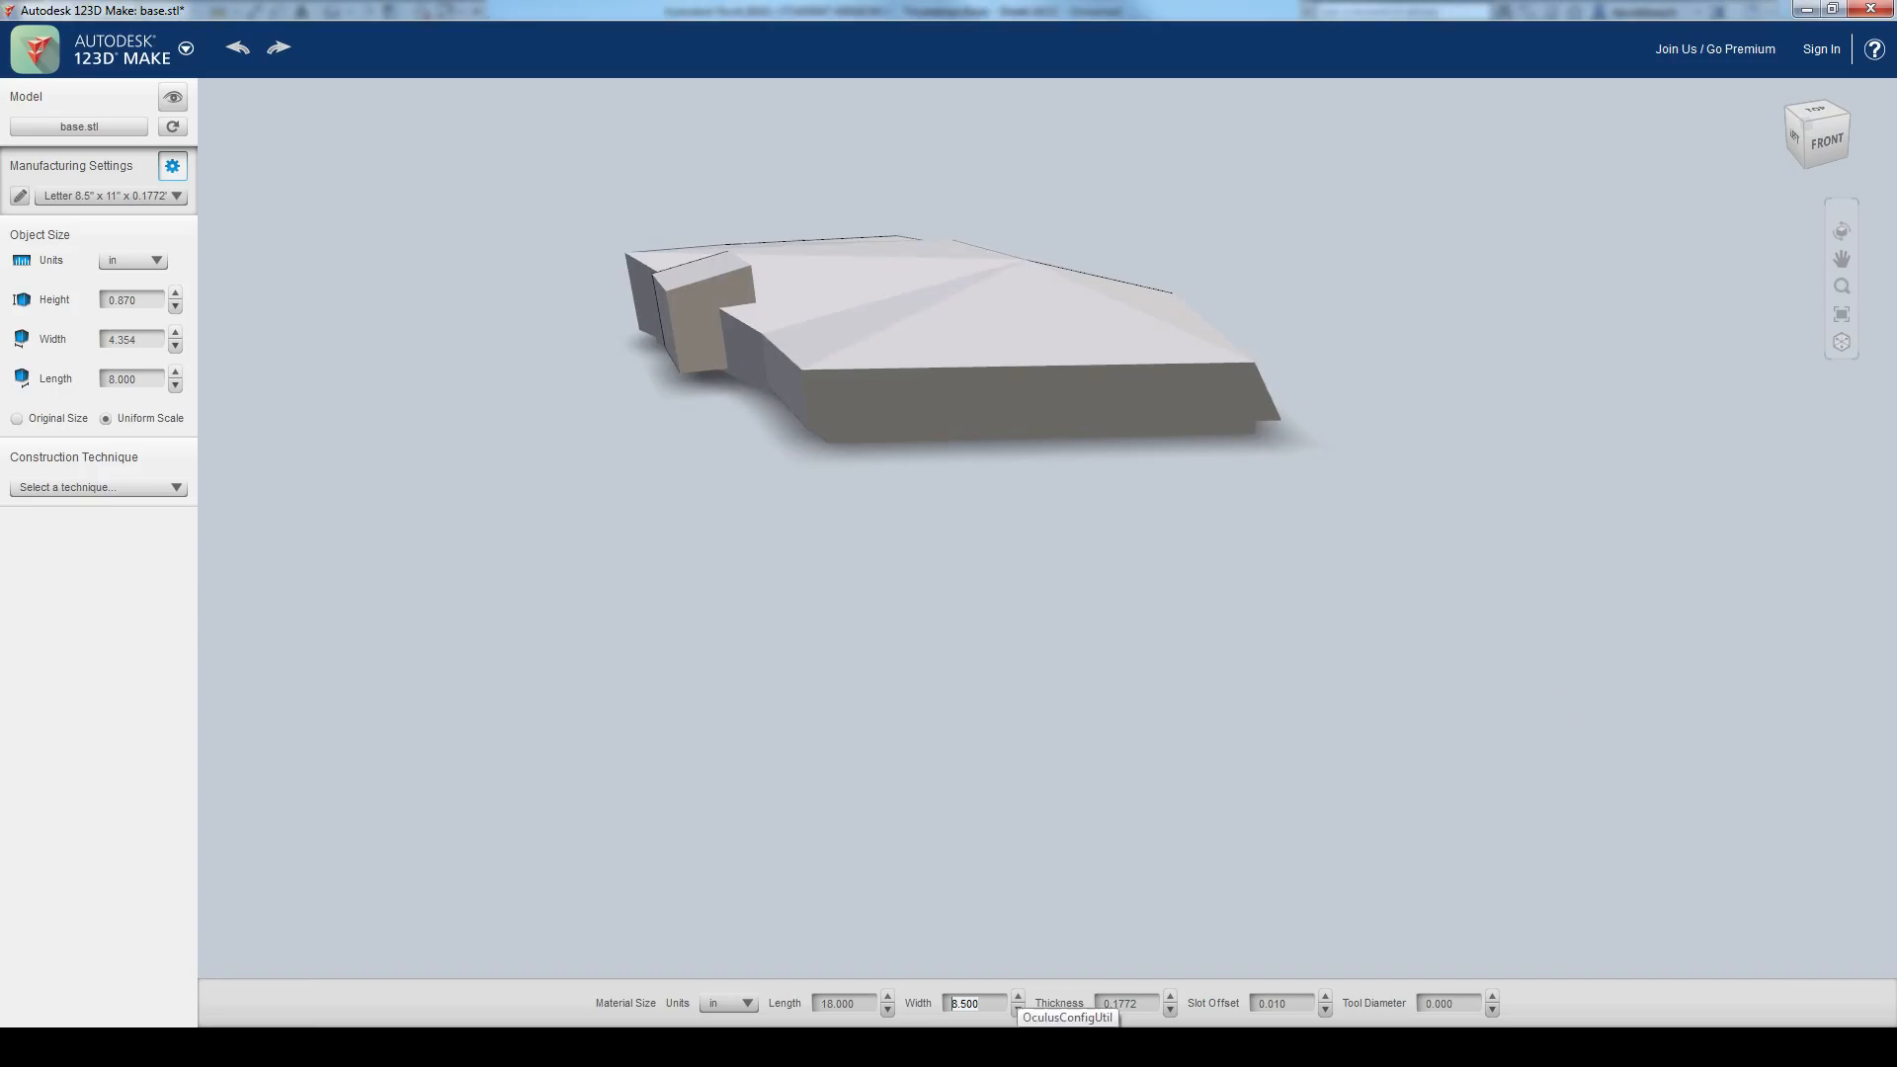
pyautogui.click(1156, 1004)
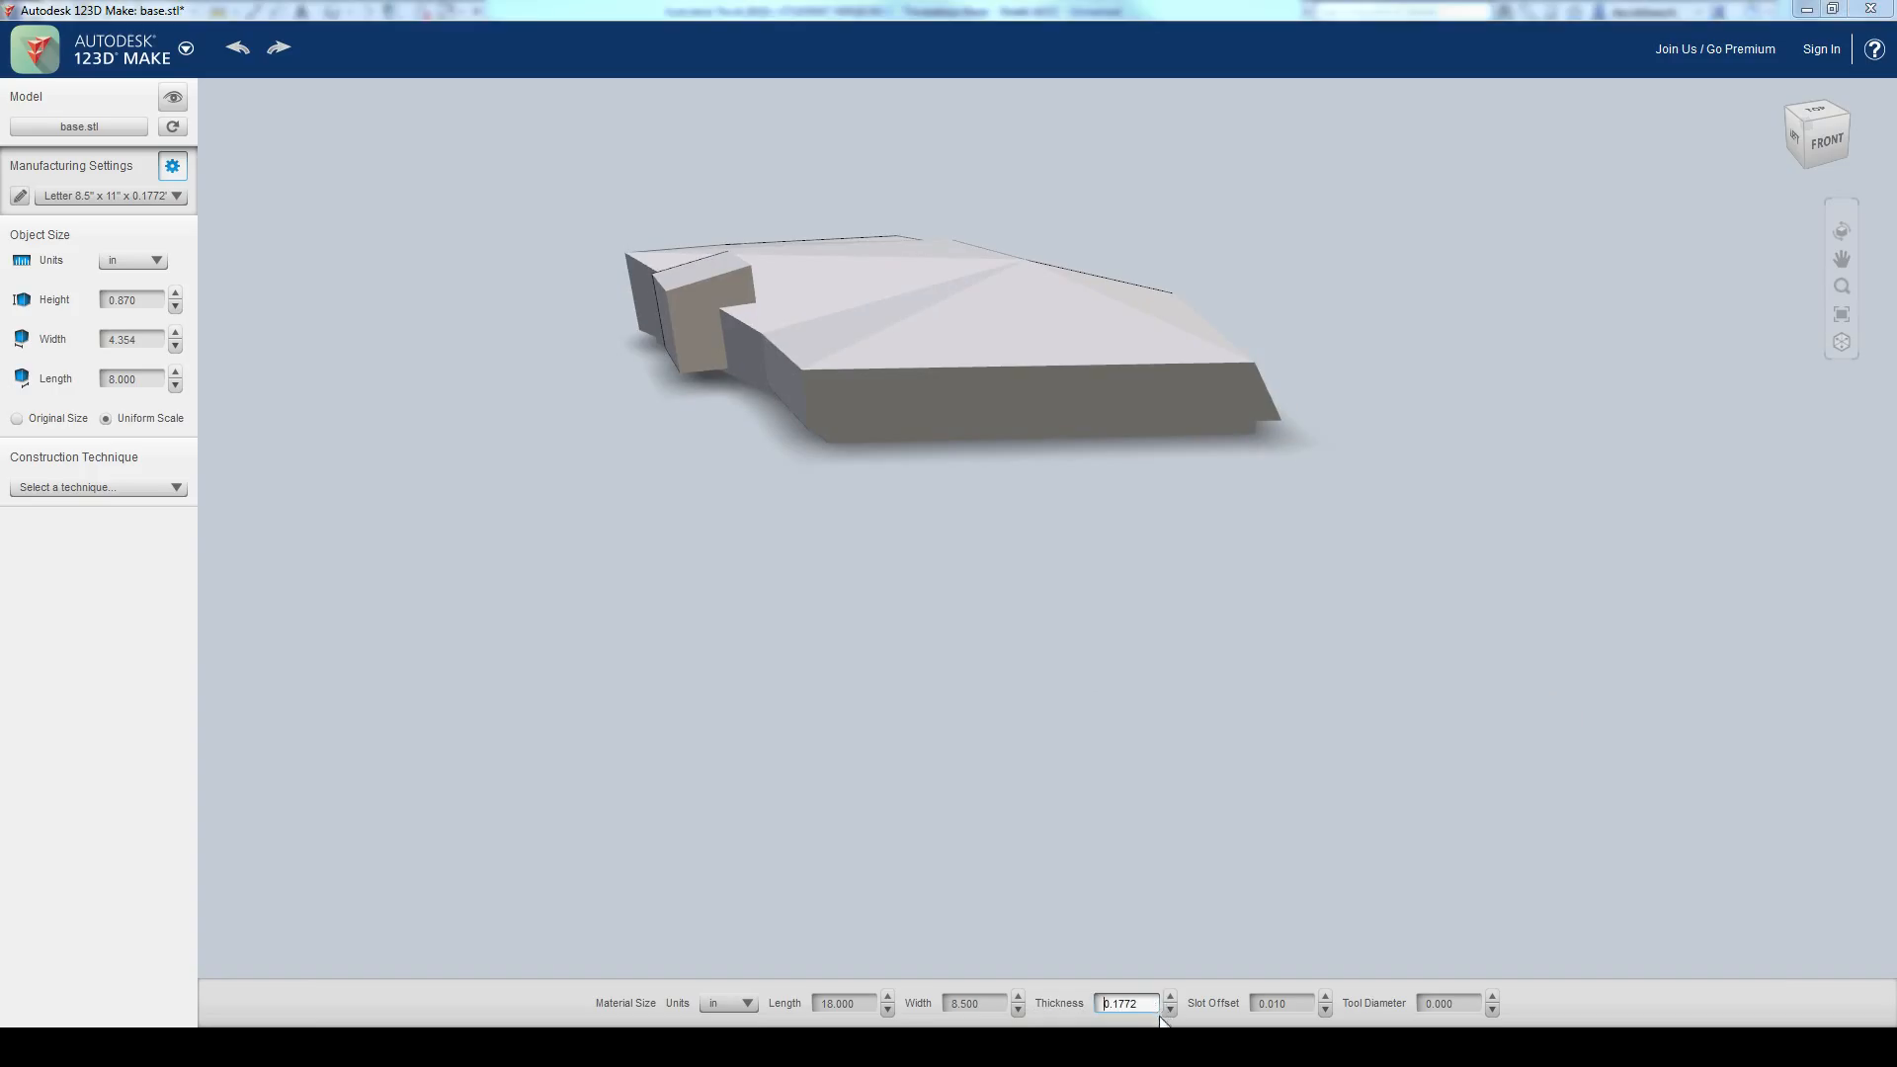
pyautogui.click(1016, 666)
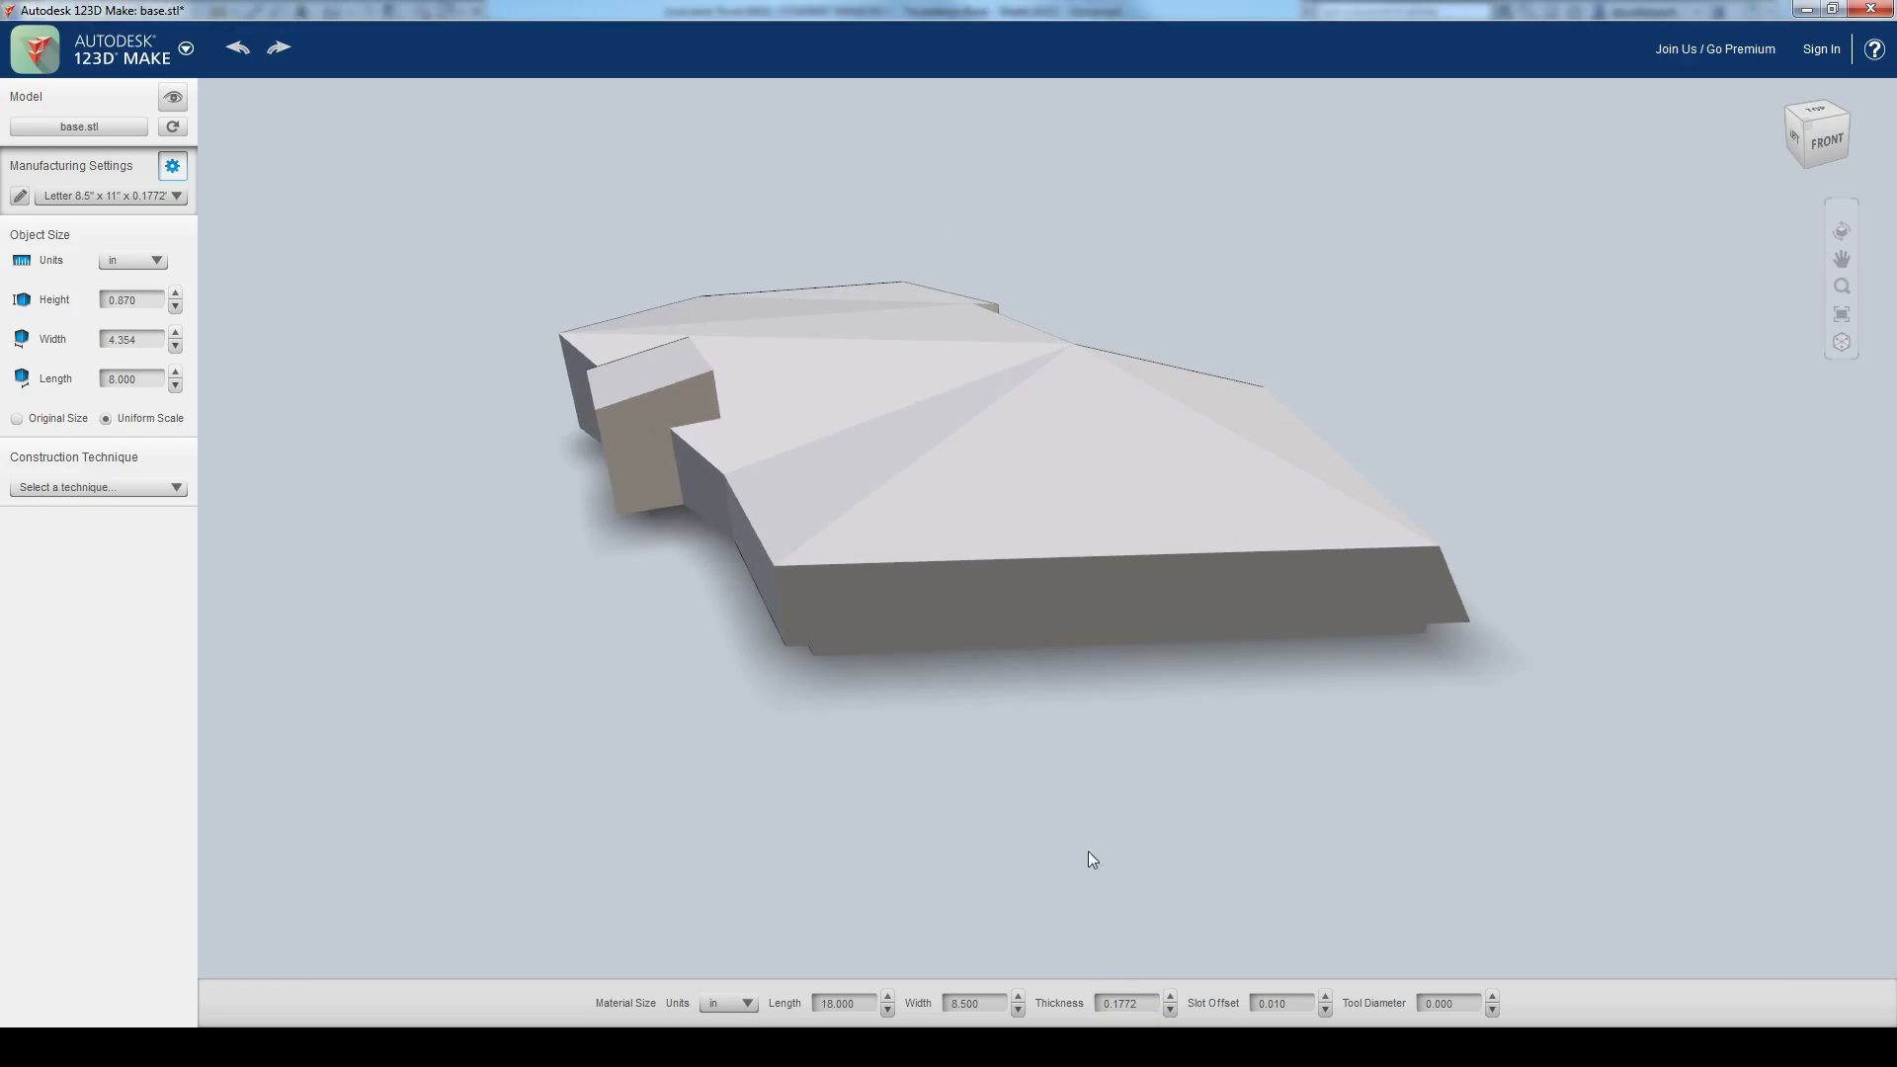
# Step: Apply the Stacked Slices construction technique to the base and inspect the resulting layers
pyautogui.click(164, 488)
pyautogui.click(137, 517)
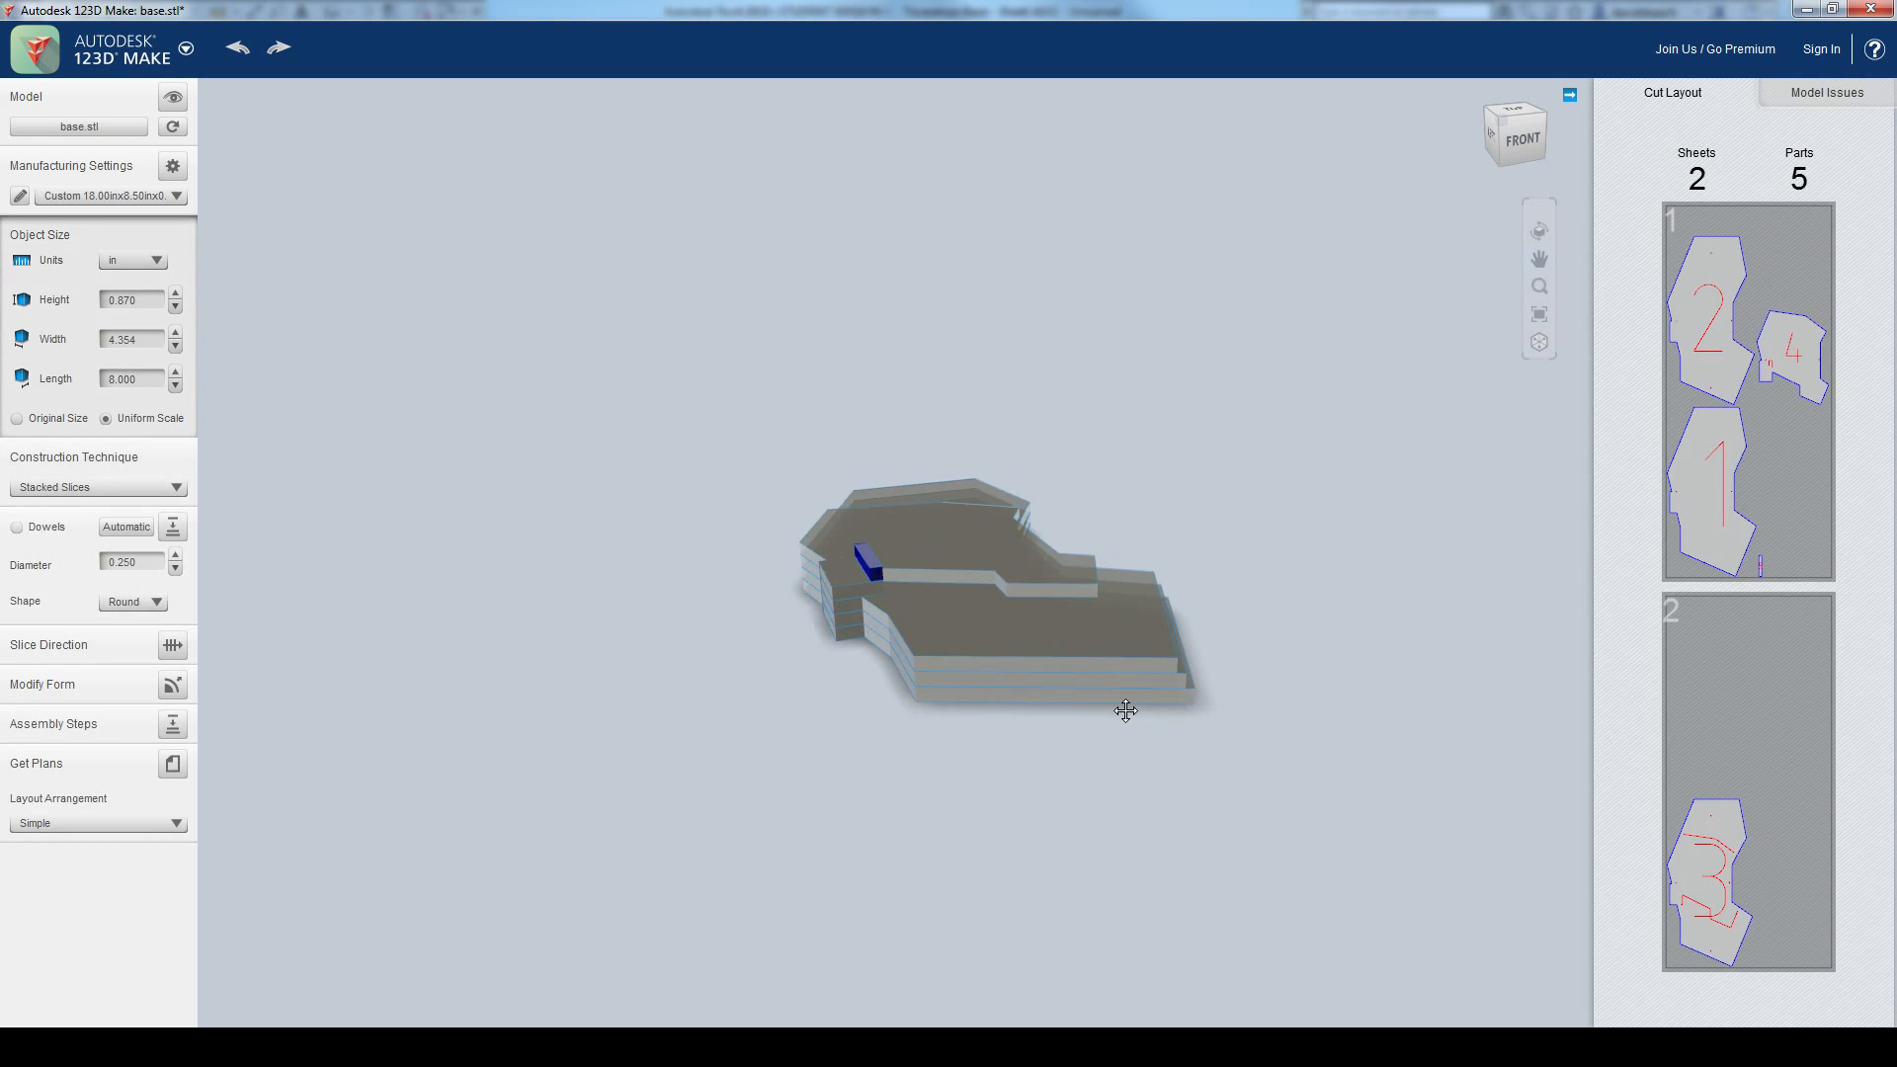
pyautogui.moveTo(1125, 710); pyautogui.dragTo(1091, 710, button='middle')
pyautogui.scroll(5, 995, 737)
pyautogui.moveTo(1145, 852); pyautogui.dragTo(1221, 868, button='right')
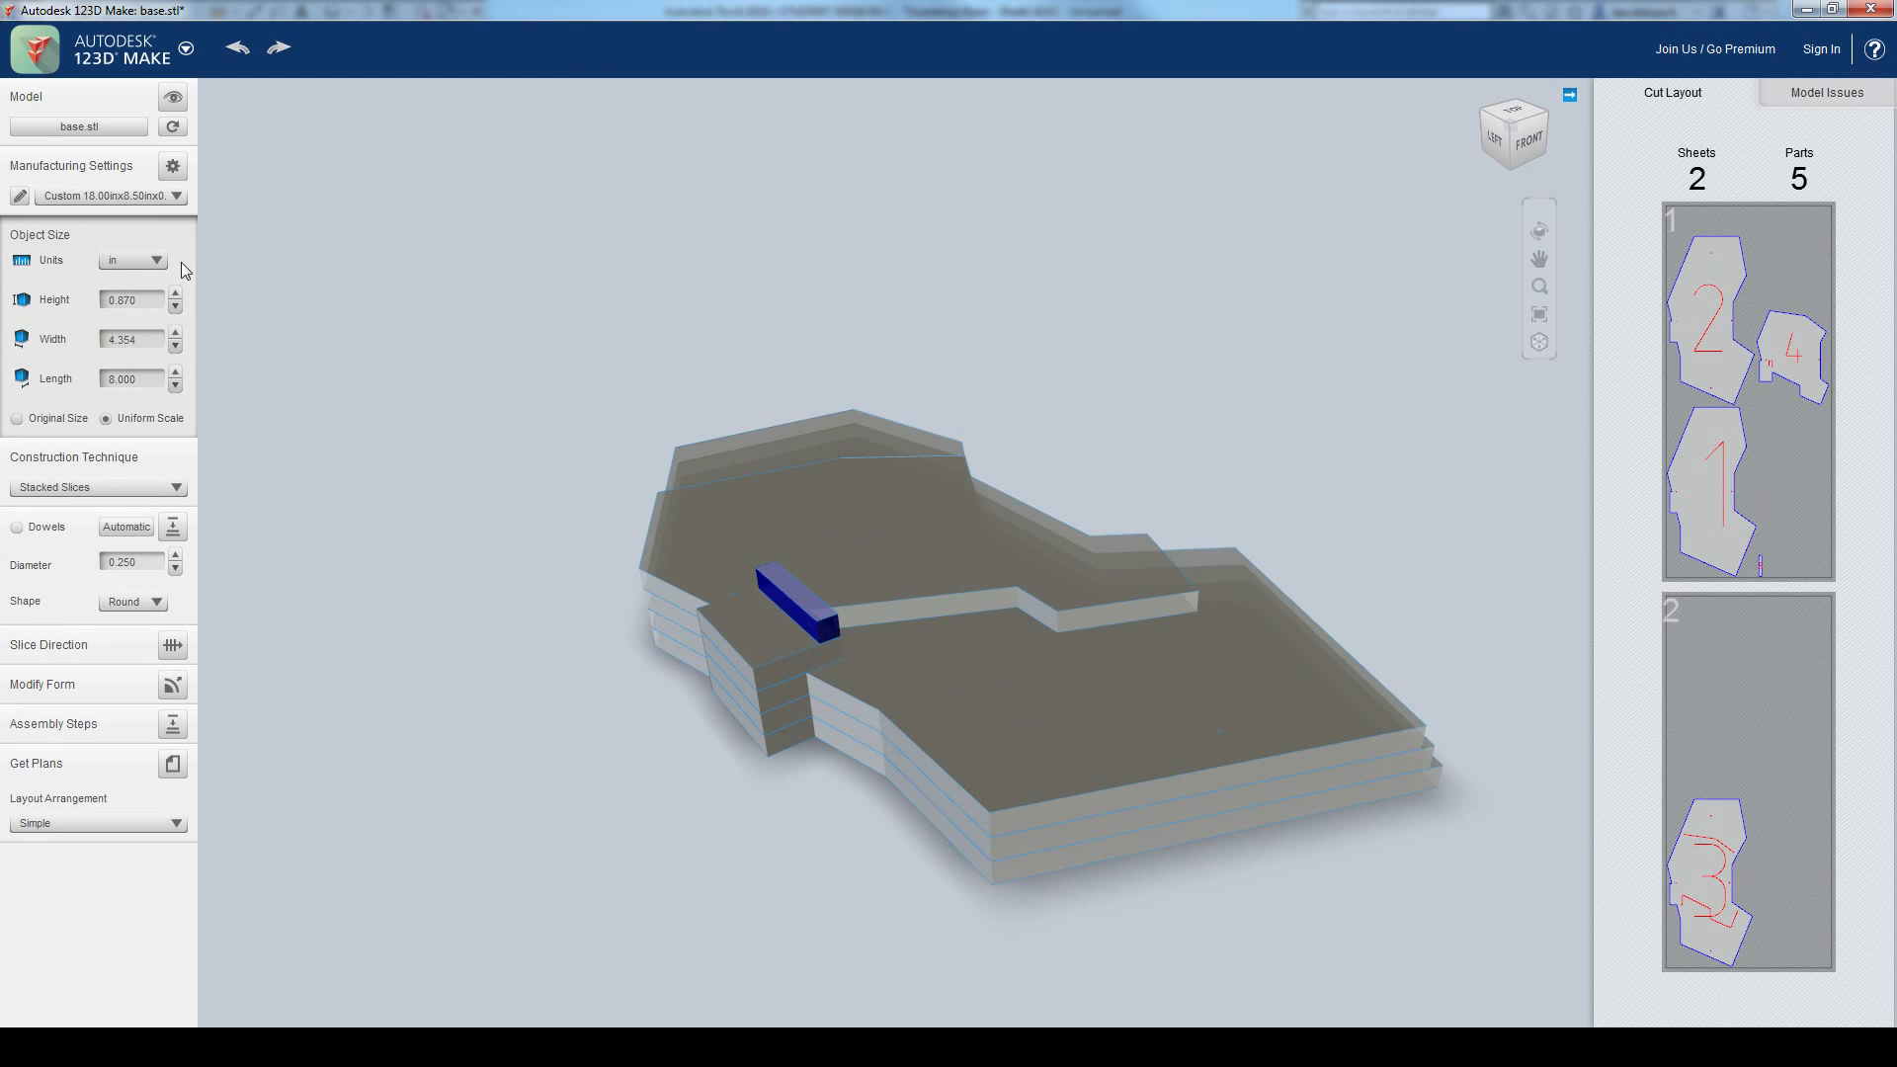
# Step: Set the material sheet width to 24 in in the manufacturing settings and inspect the updated sliced model
pyautogui.click(173, 166)
pyautogui.click(793, 1003)
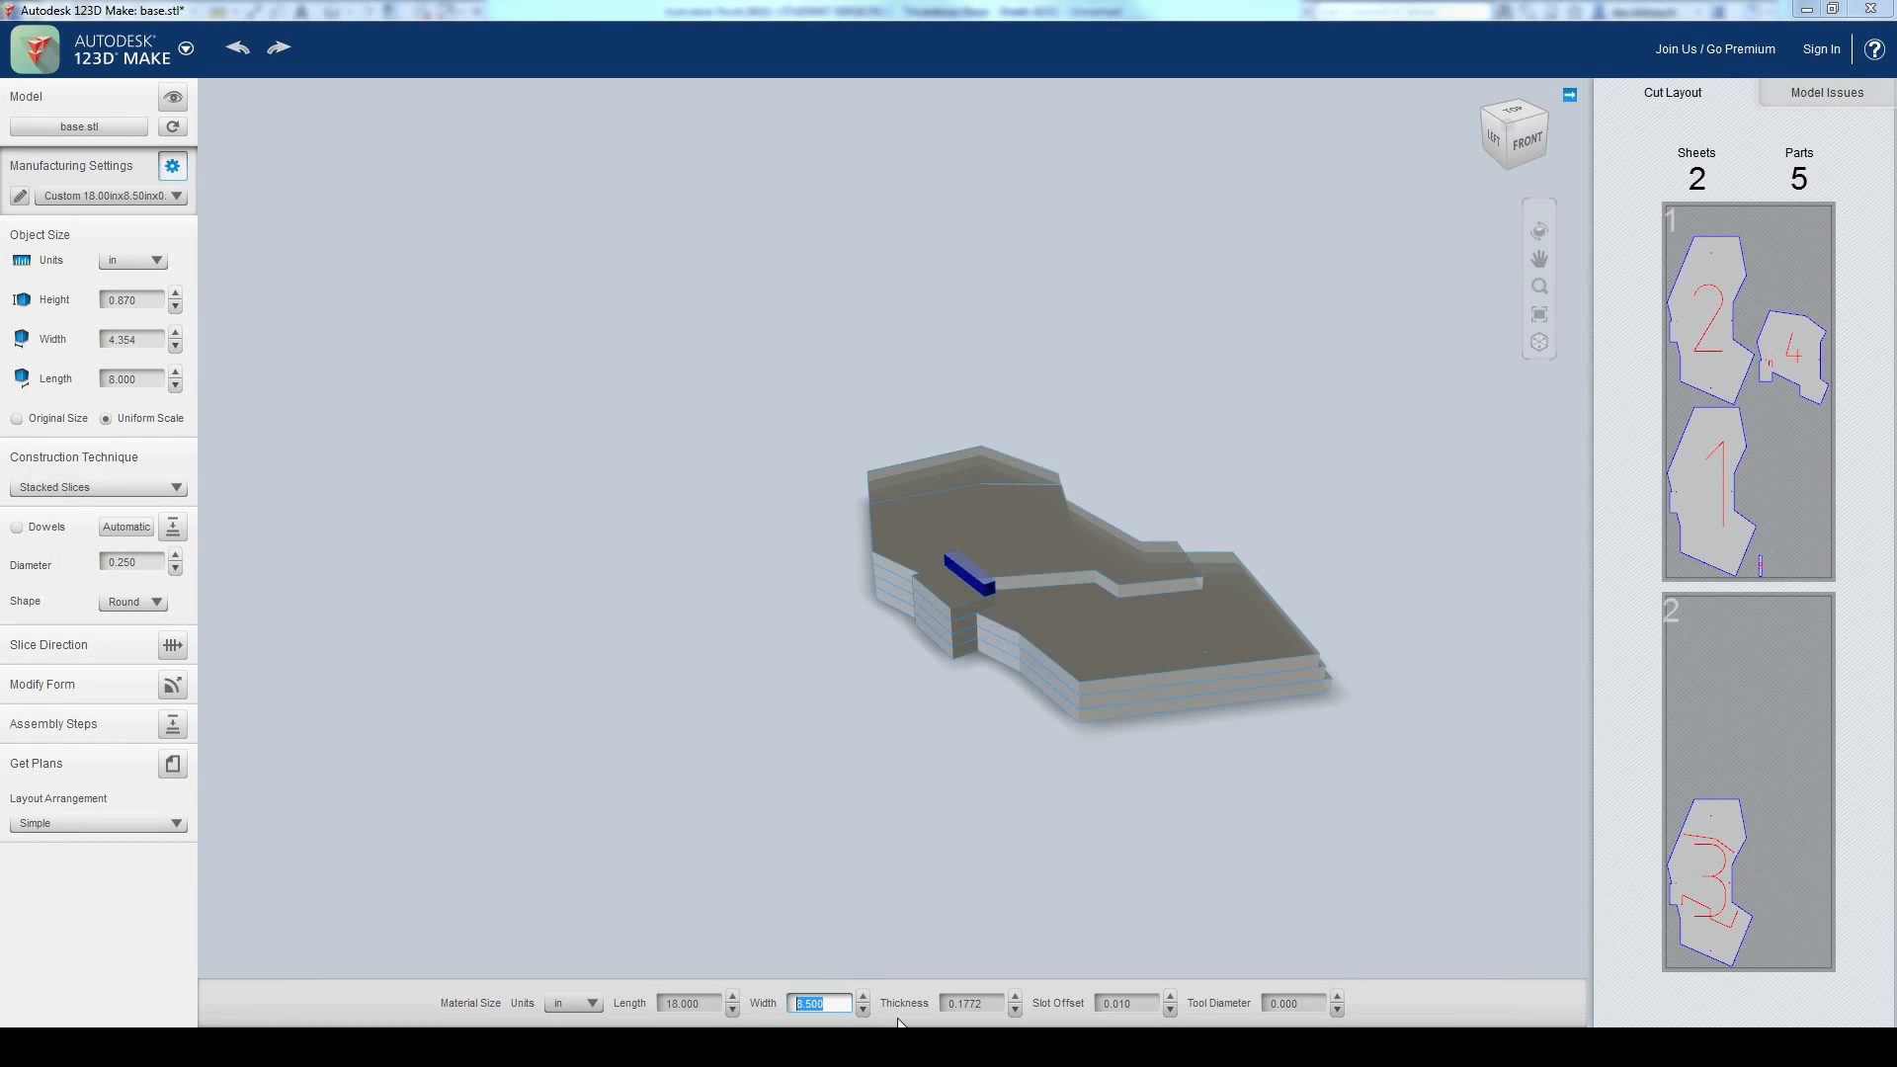
pyautogui.press('Return')
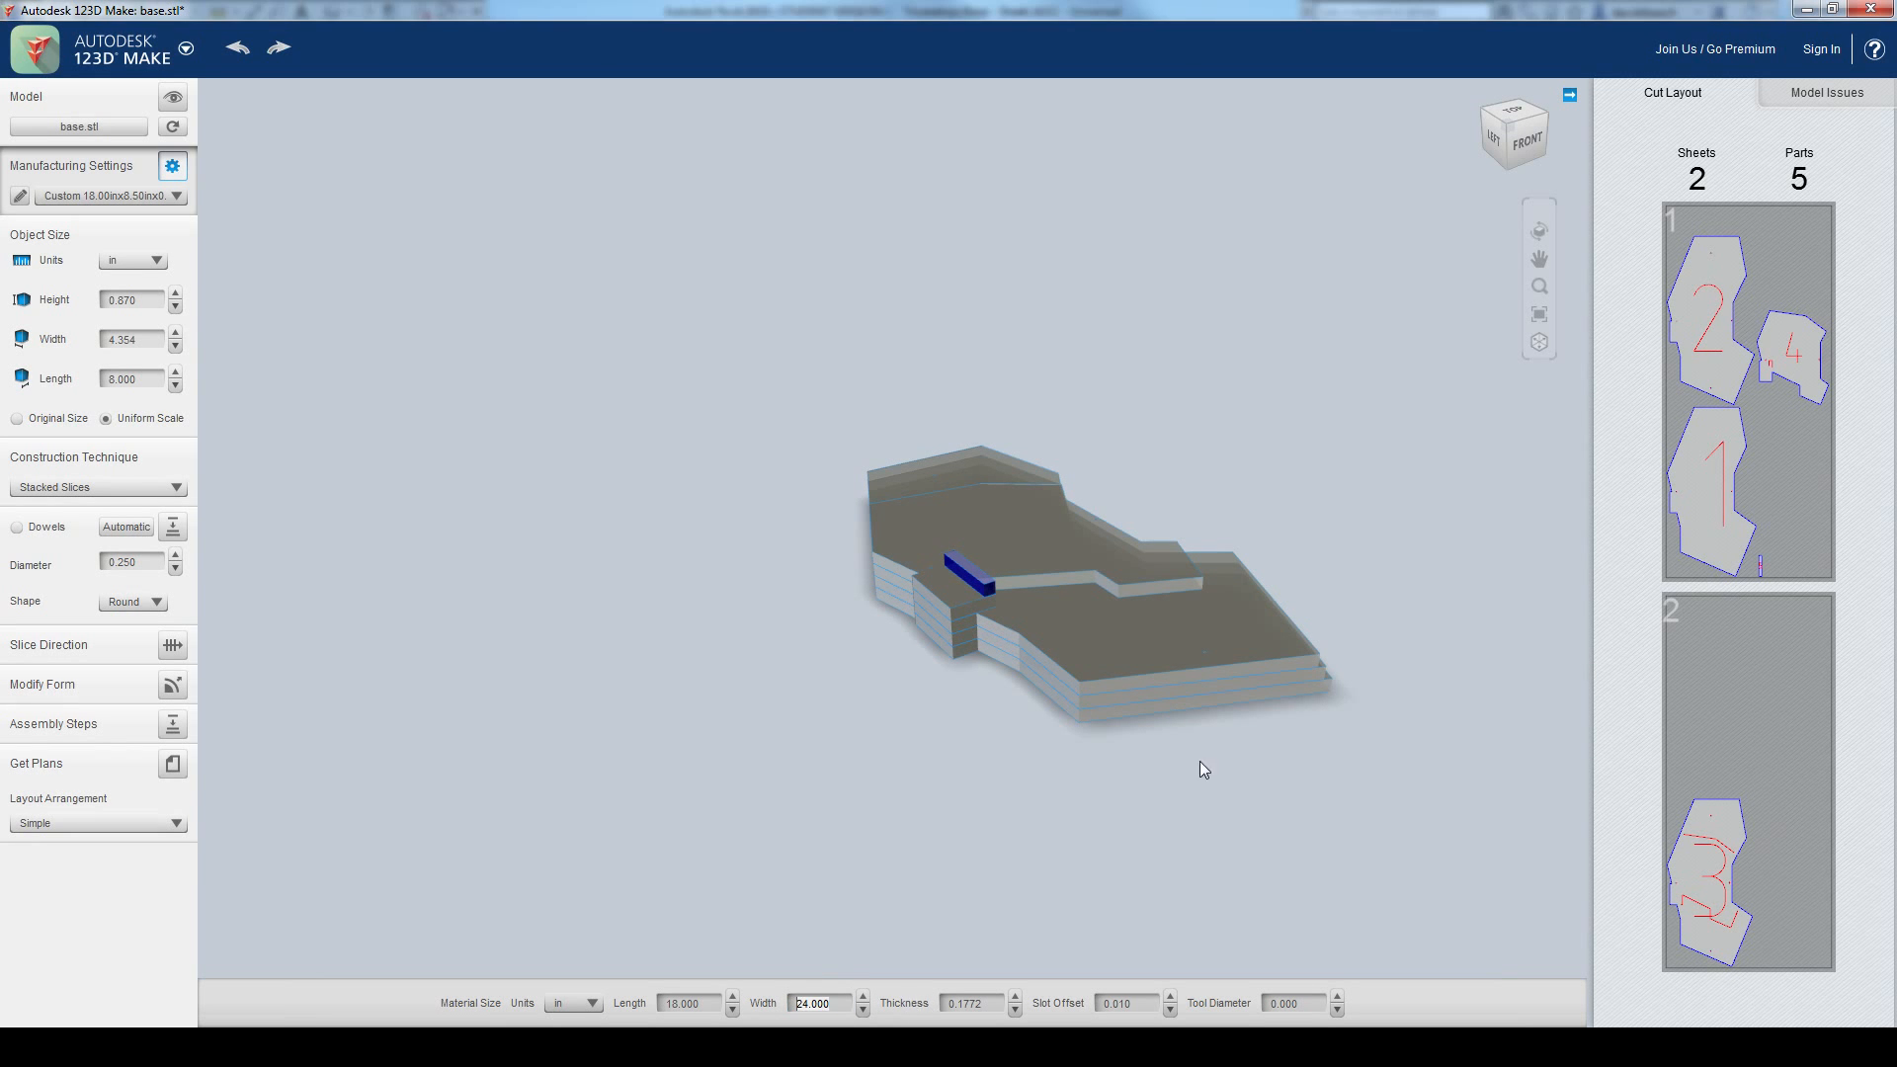
pyautogui.moveTo(1243, 763); pyautogui.dragTo(1192, 637)
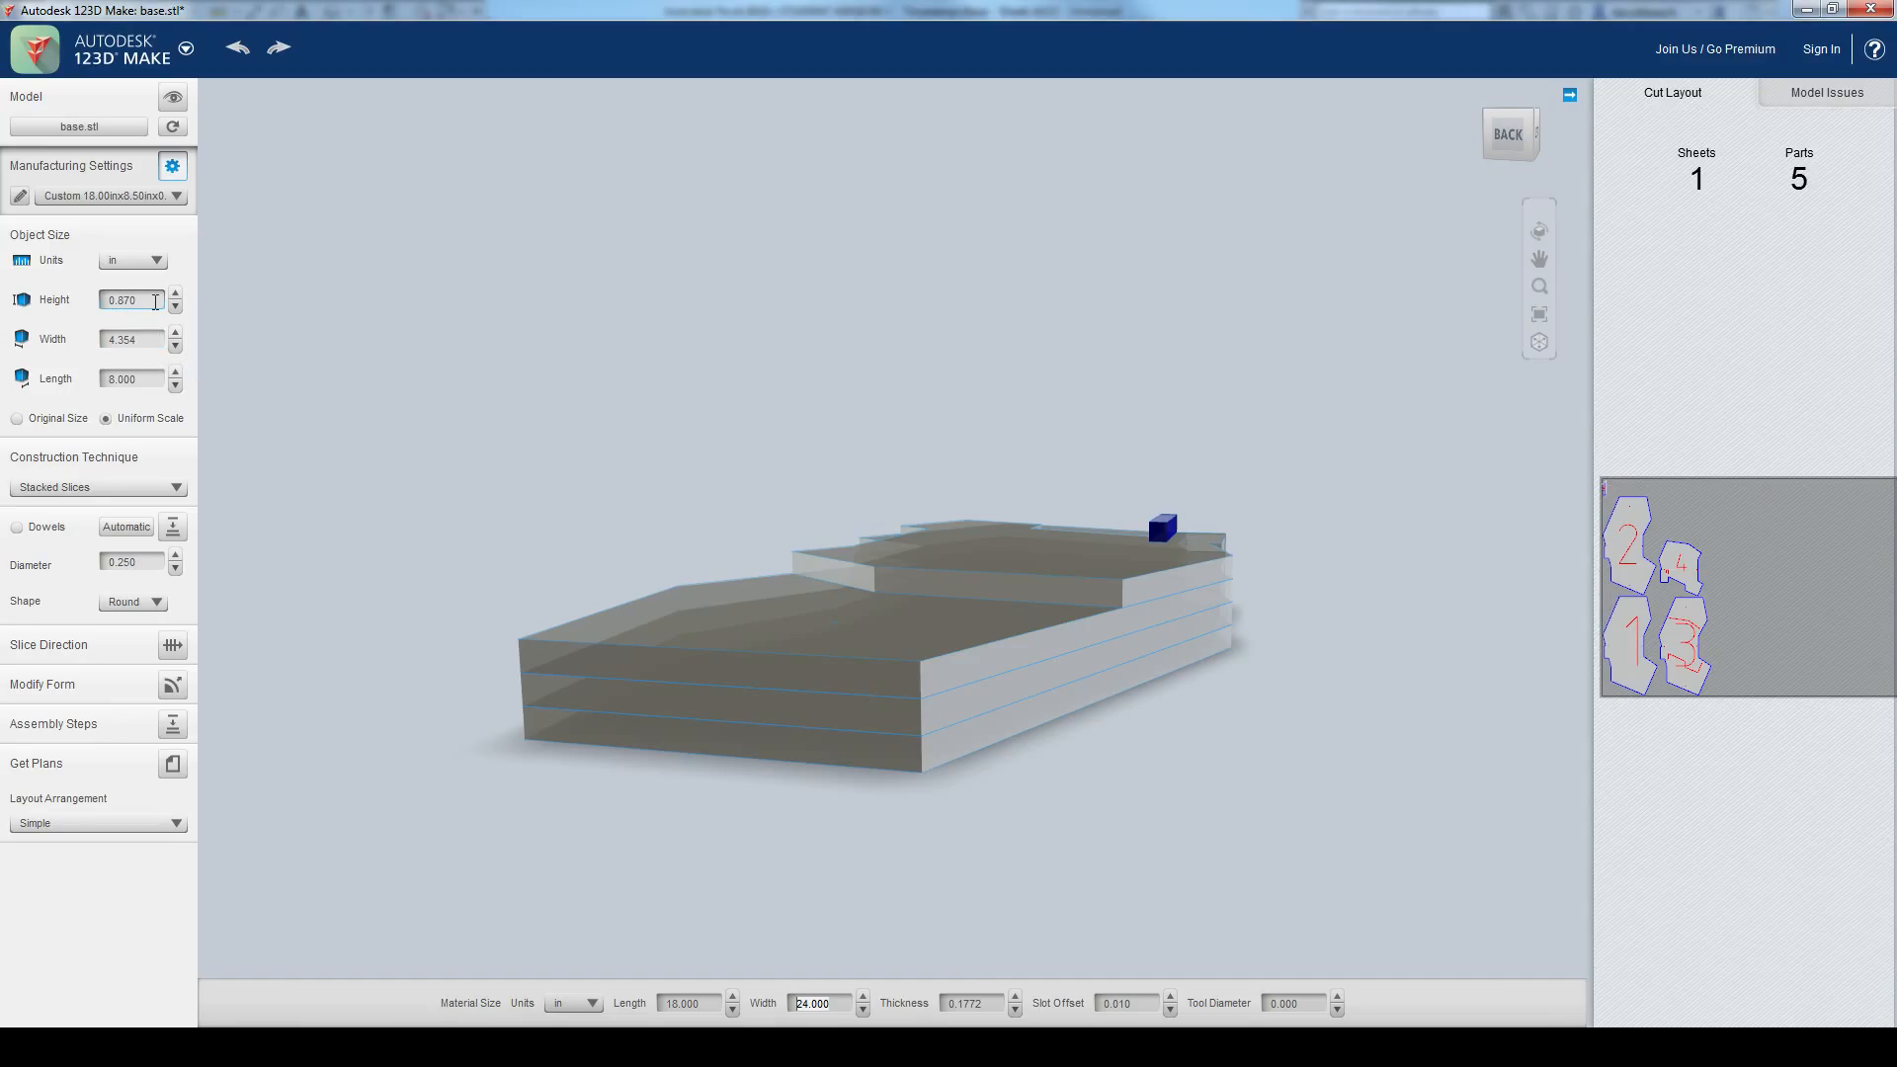
pyautogui.moveTo(327, 416); pyautogui.dragTo(186, 444)
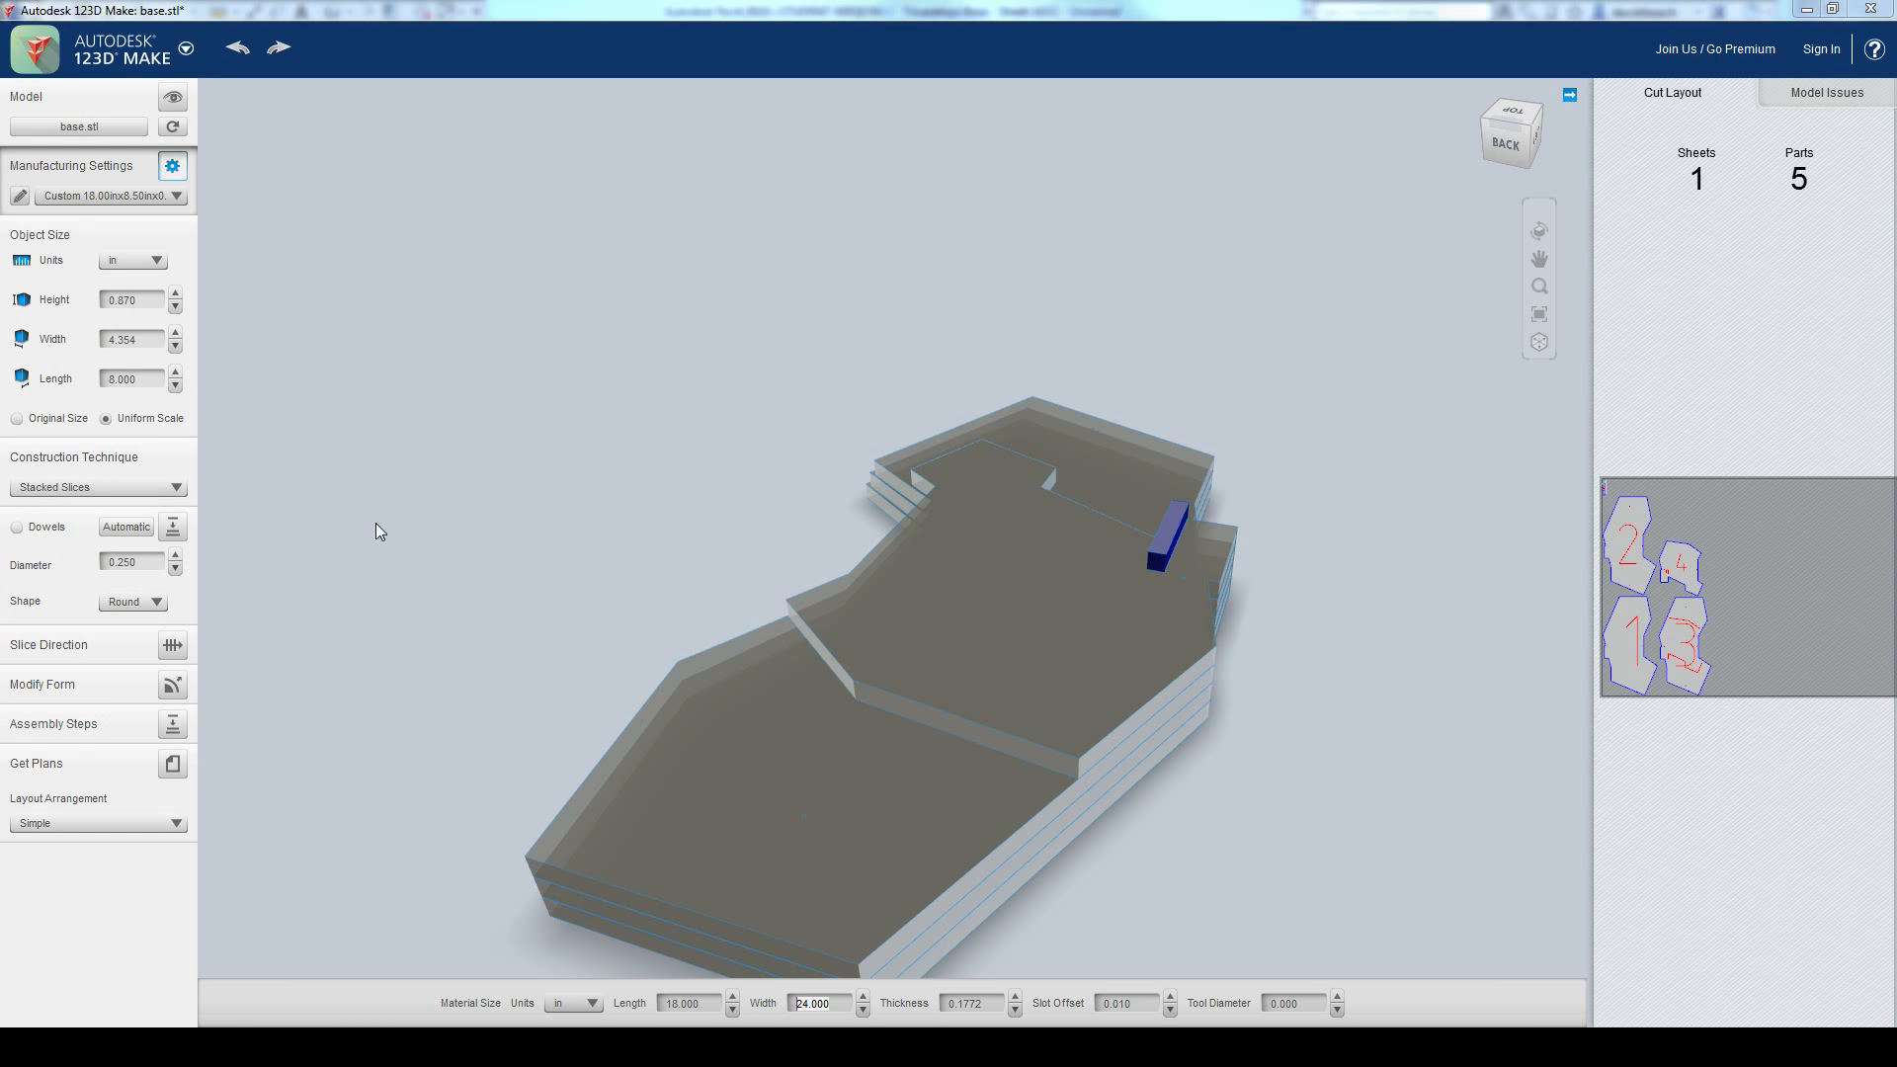
# Step: Switch back to Revit and open the East building elevation, framing the triceratops on its base
pyautogui.hotkey('alt', 'Tab')
pyautogui.hotkey('alt', 'Tab')
pyautogui.hotkey('alt', 'Tab')
pyautogui.hotkey('alt', 'Tab')
pyautogui.hotkey('alt', 'Tab')
pyautogui.hotkey('alt', 'Tab')
pyautogui.hotkey('alt', 'Tab')
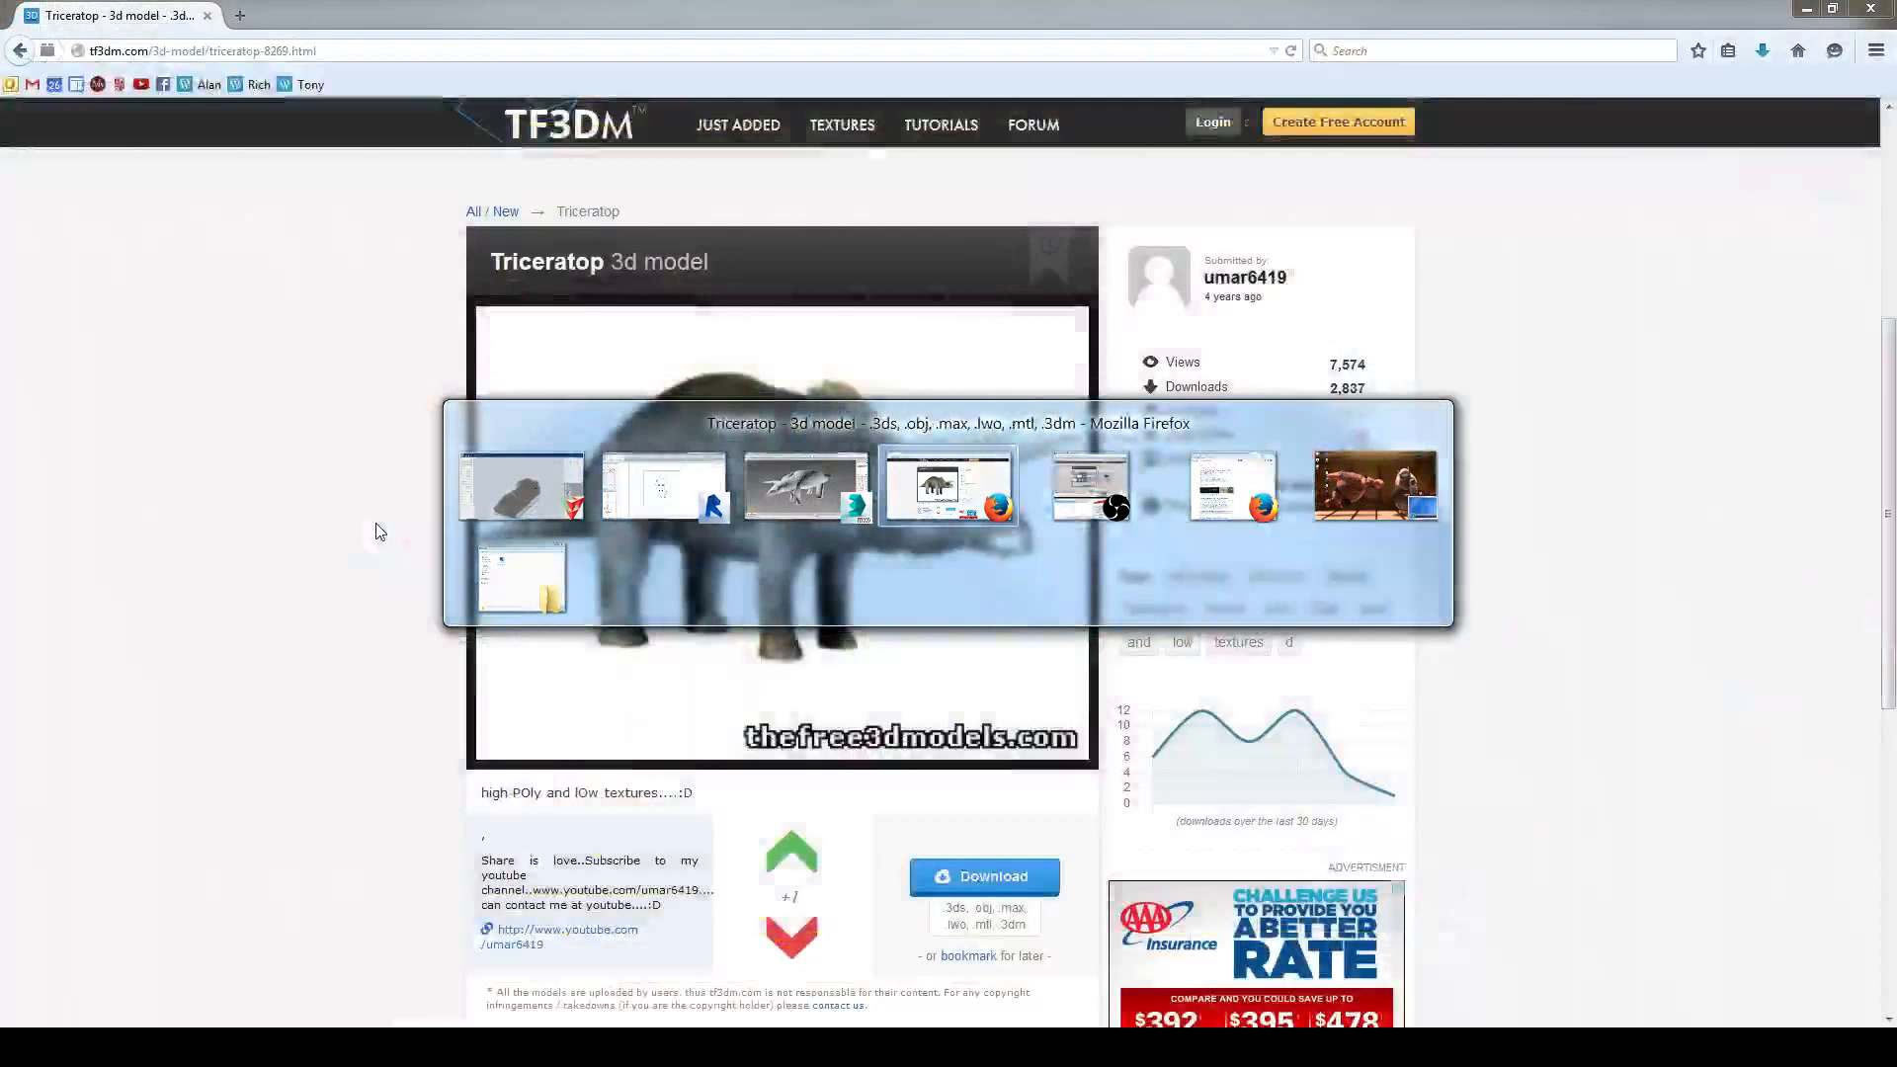
pyautogui.hotkey('alt', 'Tab')
pyautogui.hotkey('alt', 'Tab')
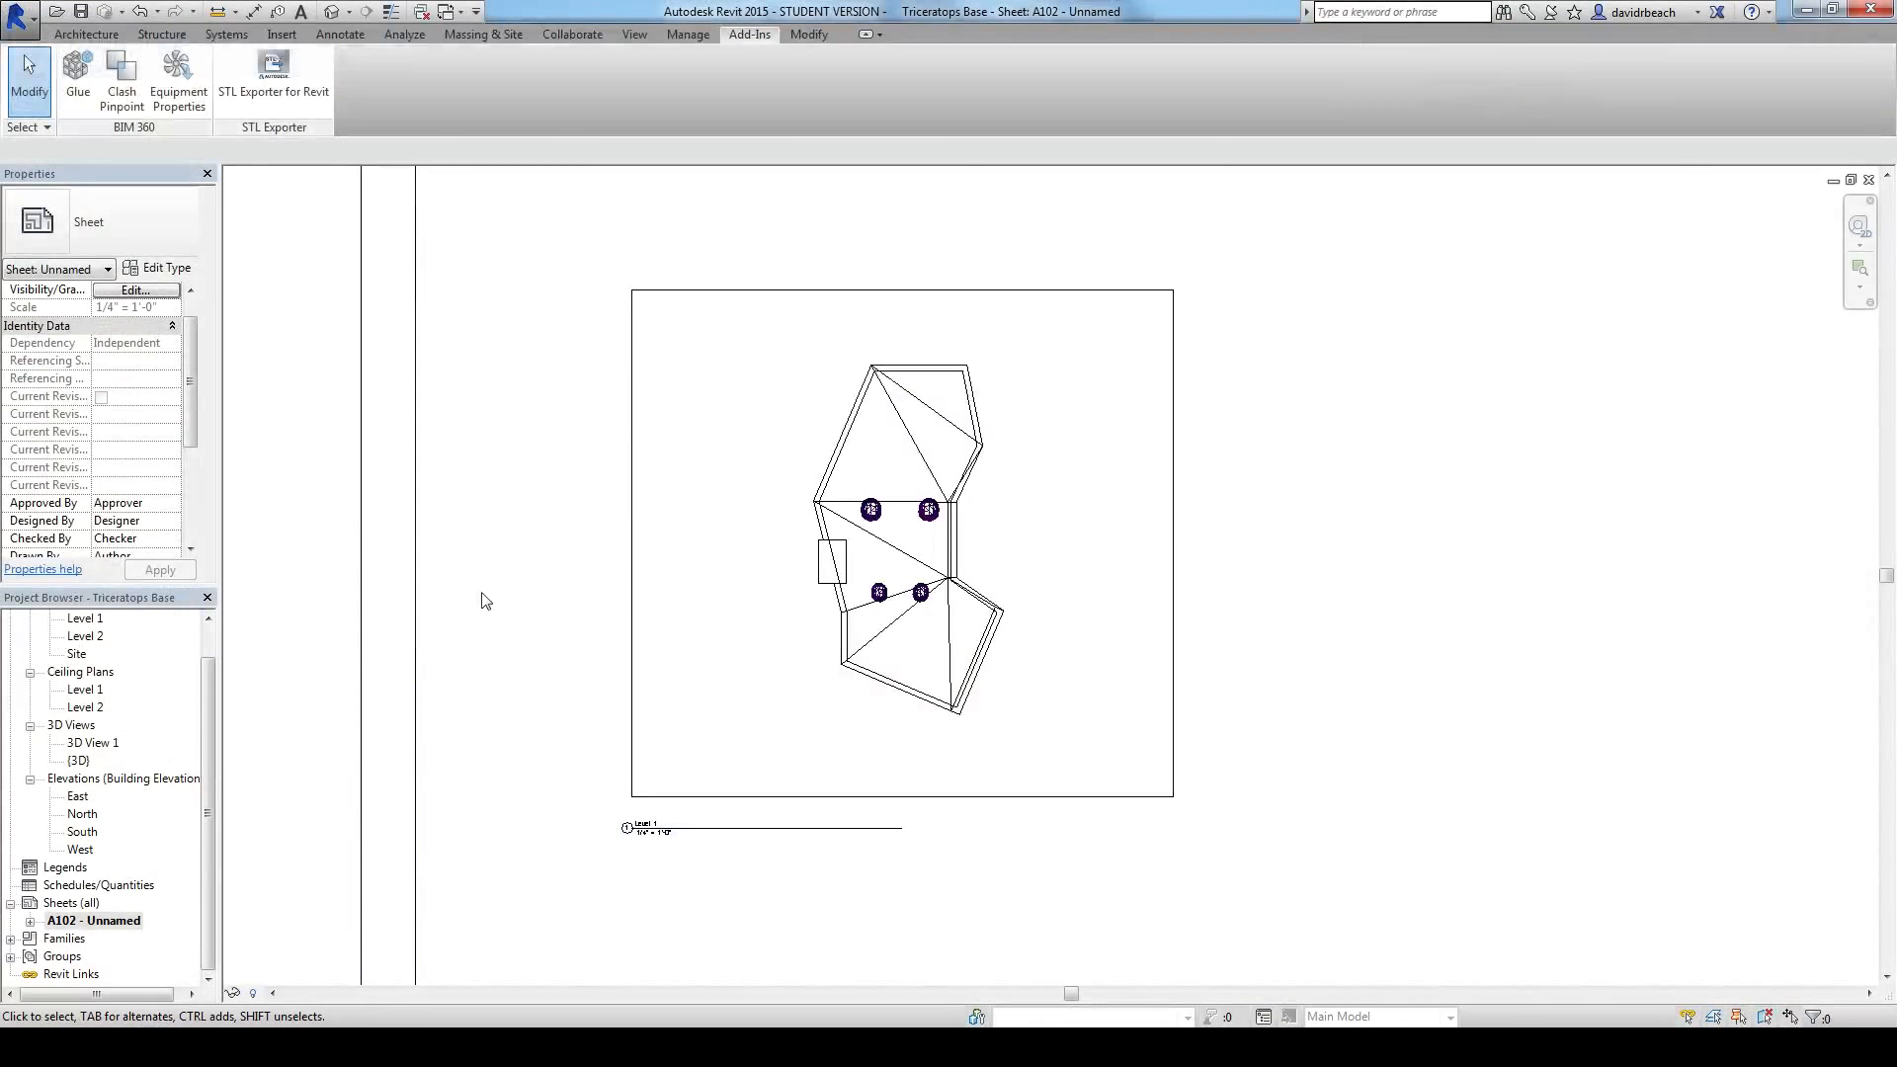
pyautogui.moveTo(211, 673)
pyautogui.mouseDown()
pyautogui.moveTo(222, 660)
pyautogui.moveTo(202, 661)
pyautogui.mouseUp()
pyautogui.doubleClick(85, 816)
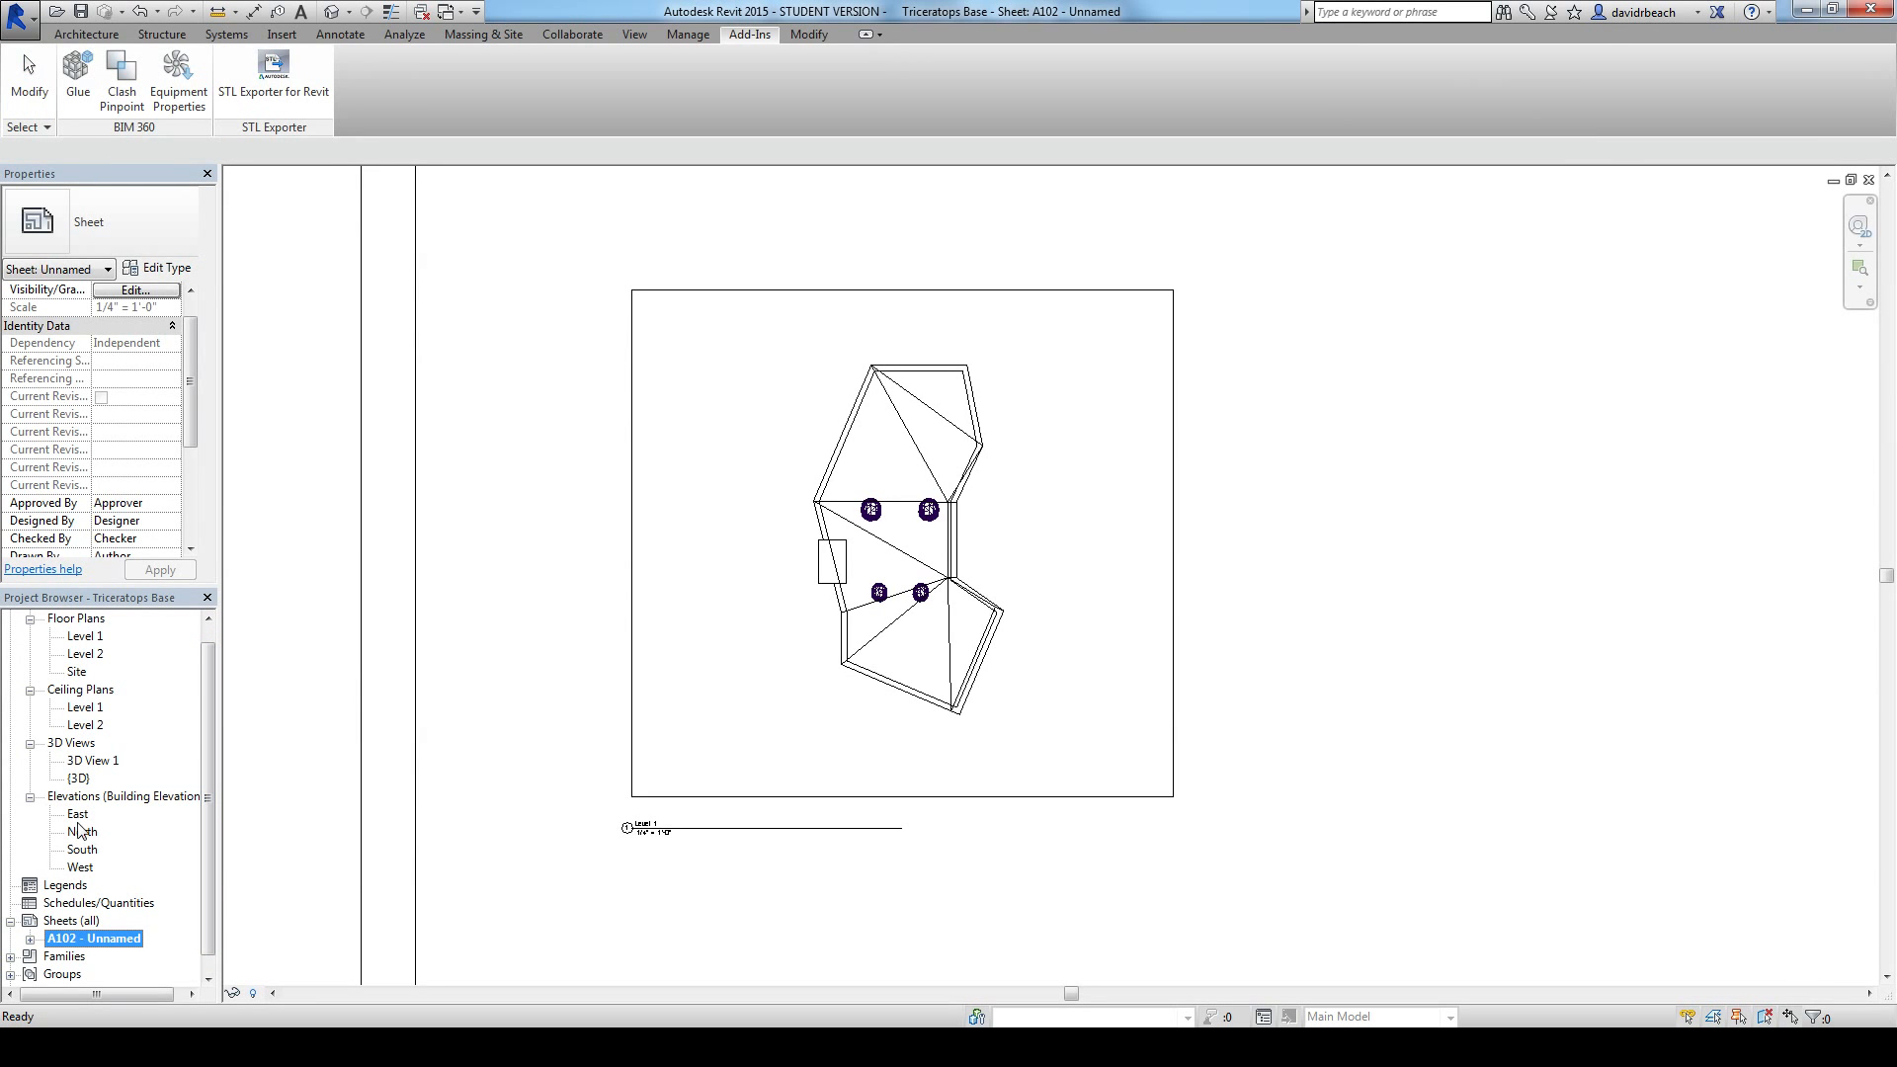
pyautogui.moveTo(1143, 539); pyautogui.dragTo(885, 537, button='middle')
pyautogui.scroll(3, 1402, 581)
pyautogui.moveTo(1629, 631); pyautogui.dragTo(1360, 646, button='middle')
pyautogui.scroll(-5, 1324, 657)
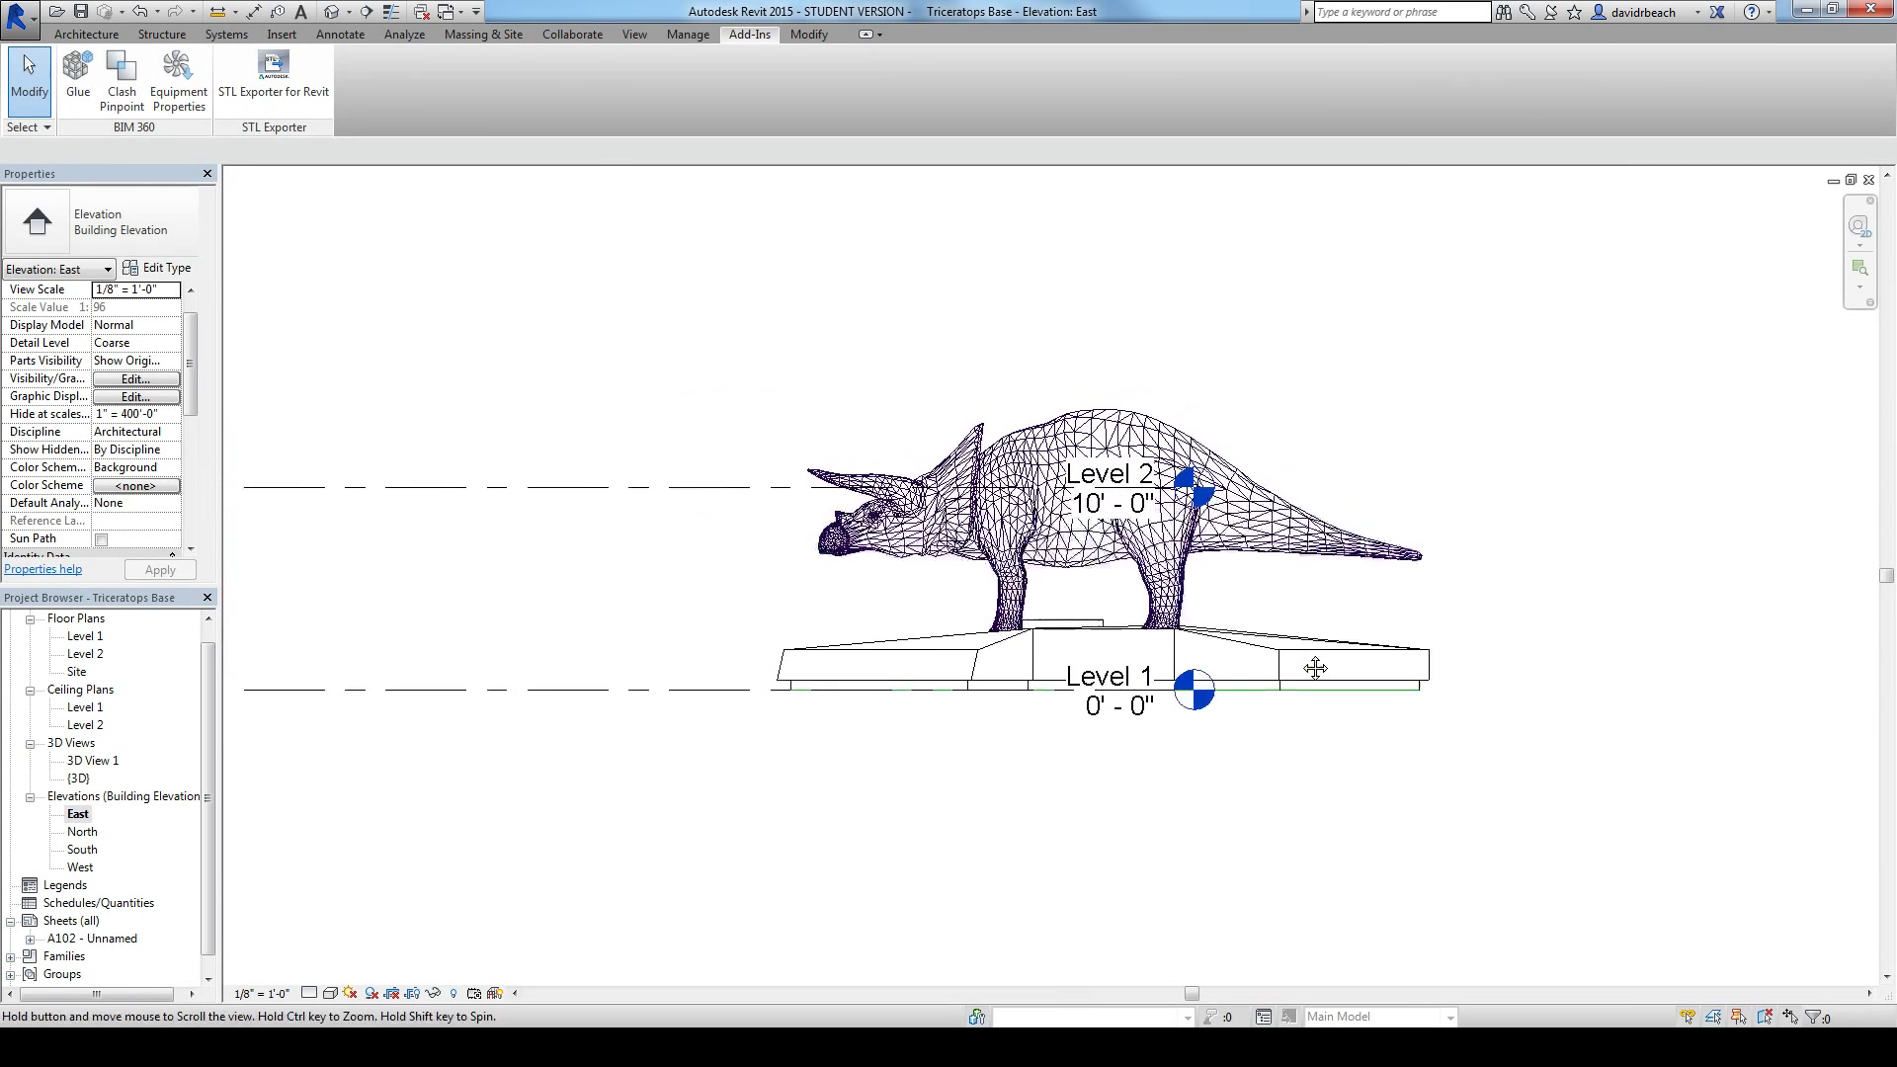
# Step: Enable Crop View, Crop Region Visible and Annotation Crop for the East elevation
pyautogui.moveTo(196, 368); pyautogui.dragTo(195, 451)
pyautogui.click(101, 432)
pyautogui.click(100, 450)
pyautogui.click(101, 468)
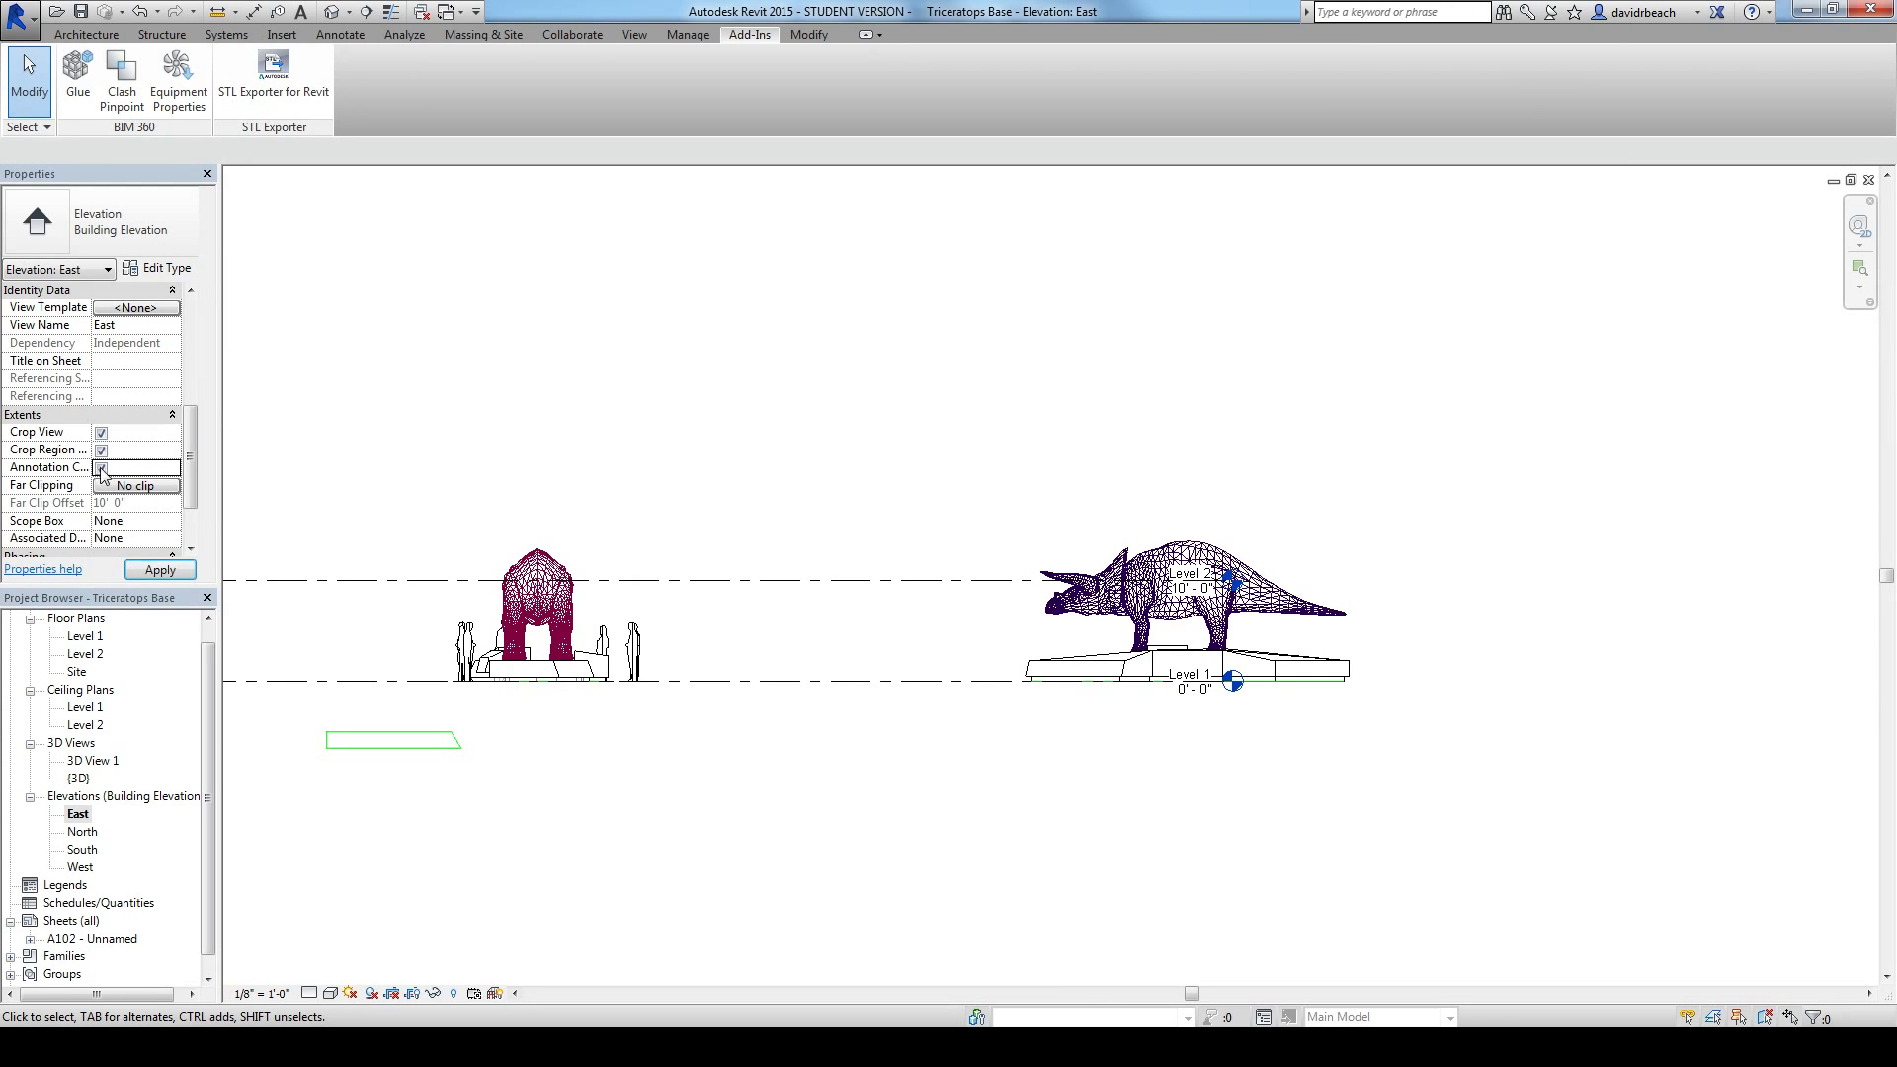
# Step: Resize the East elevation's crop region on its left, right and bottom sides to enclose only the triceratops and its mass base
pyautogui.scroll(-1, 776, 435)
pyautogui.scroll(-2, 731, 444)
pyautogui.moveTo(652, 444); pyautogui.dragTo(880, 467, button='middle')
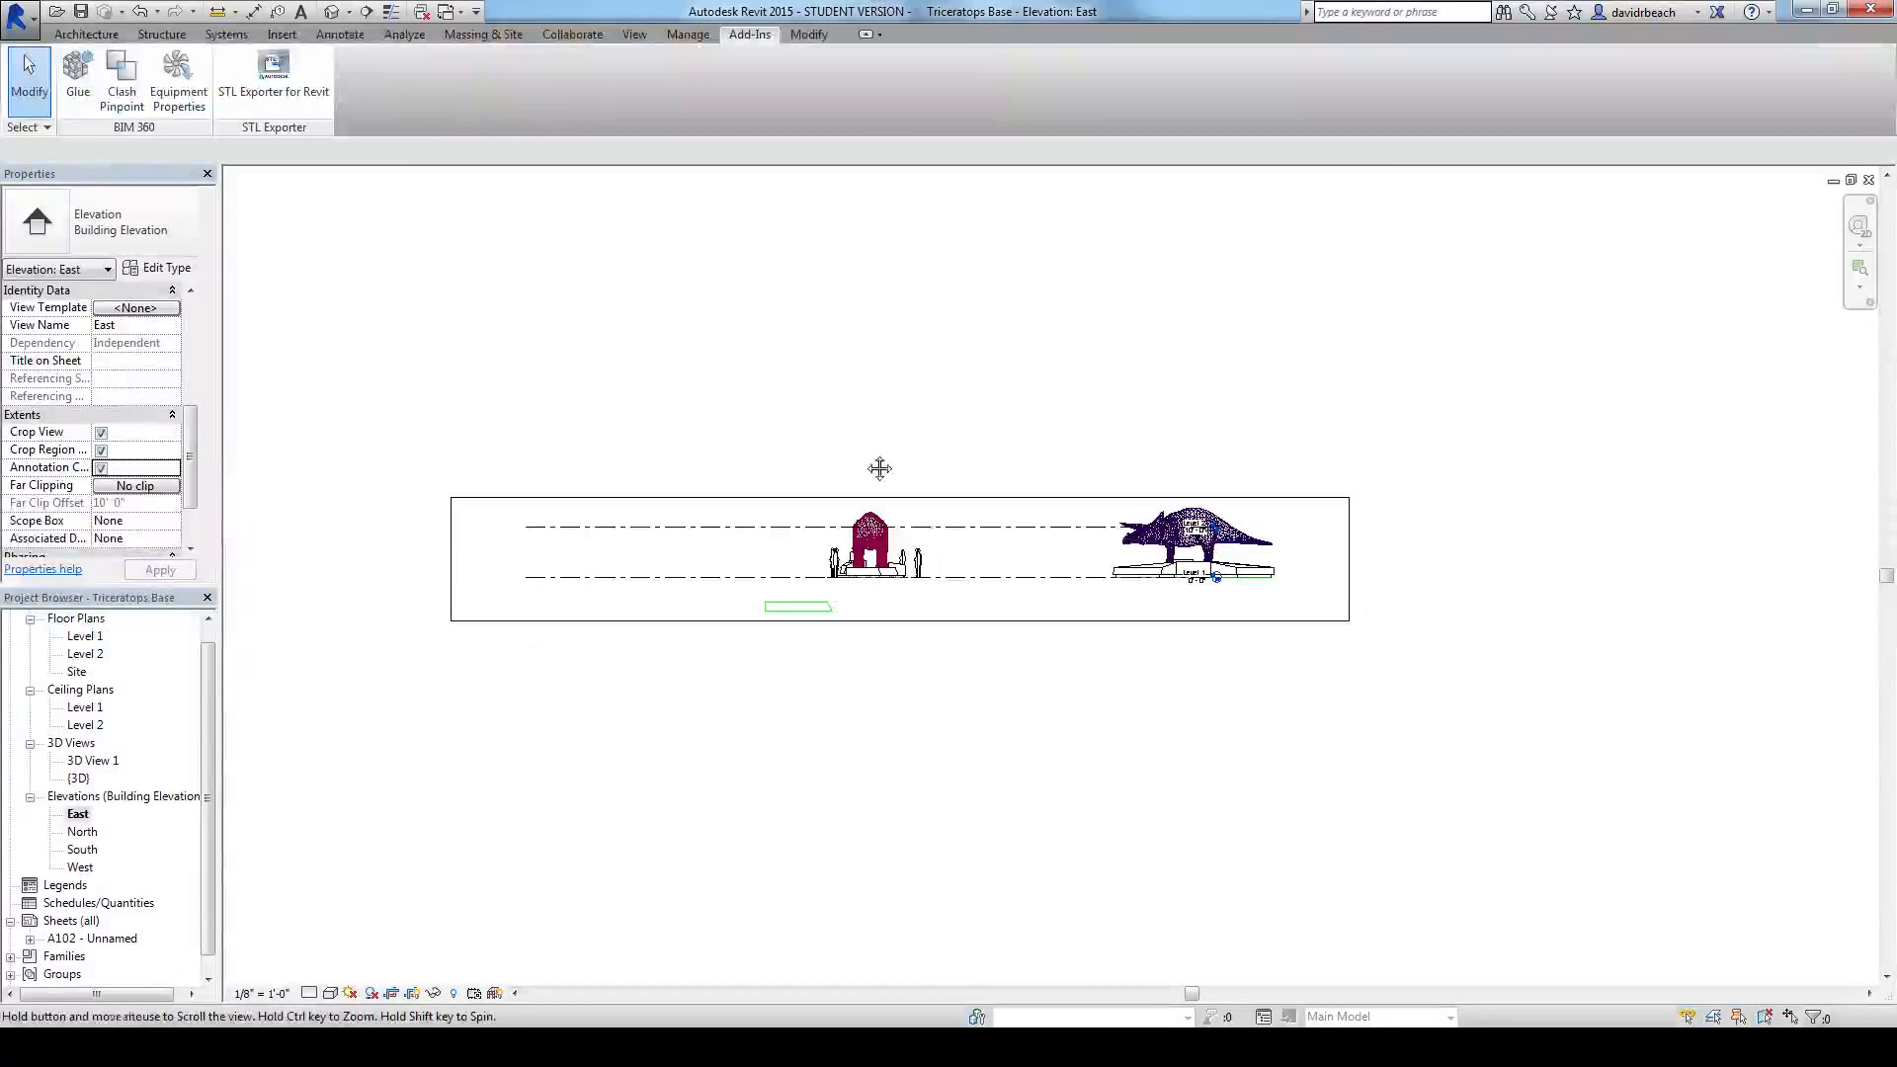
pyautogui.click(453, 585)
pyautogui.moveTo(453, 560); pyautogui.dragTo(1028, 553)
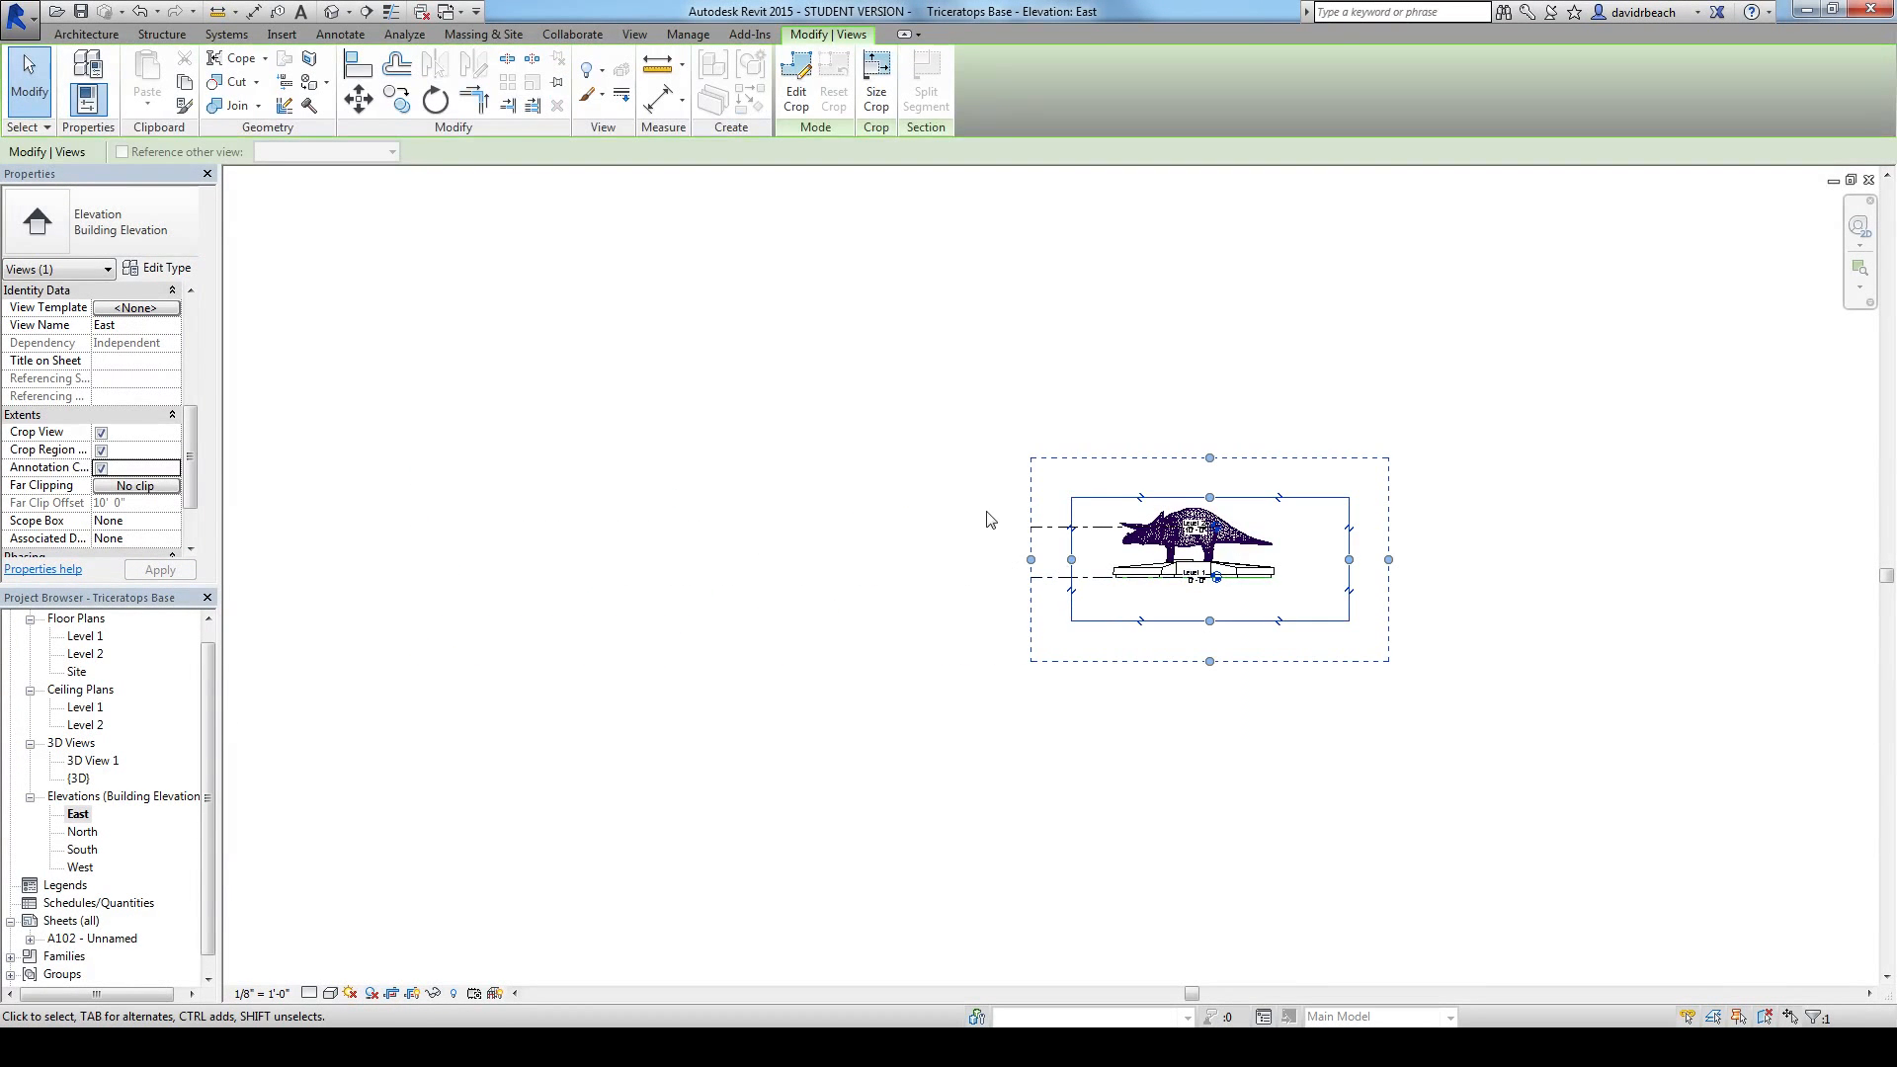
pyautogui.scroll(3, 1324, 569)
pyautogui.moveTo(1381, 553); pyautogui.dragTo(1313, 550)
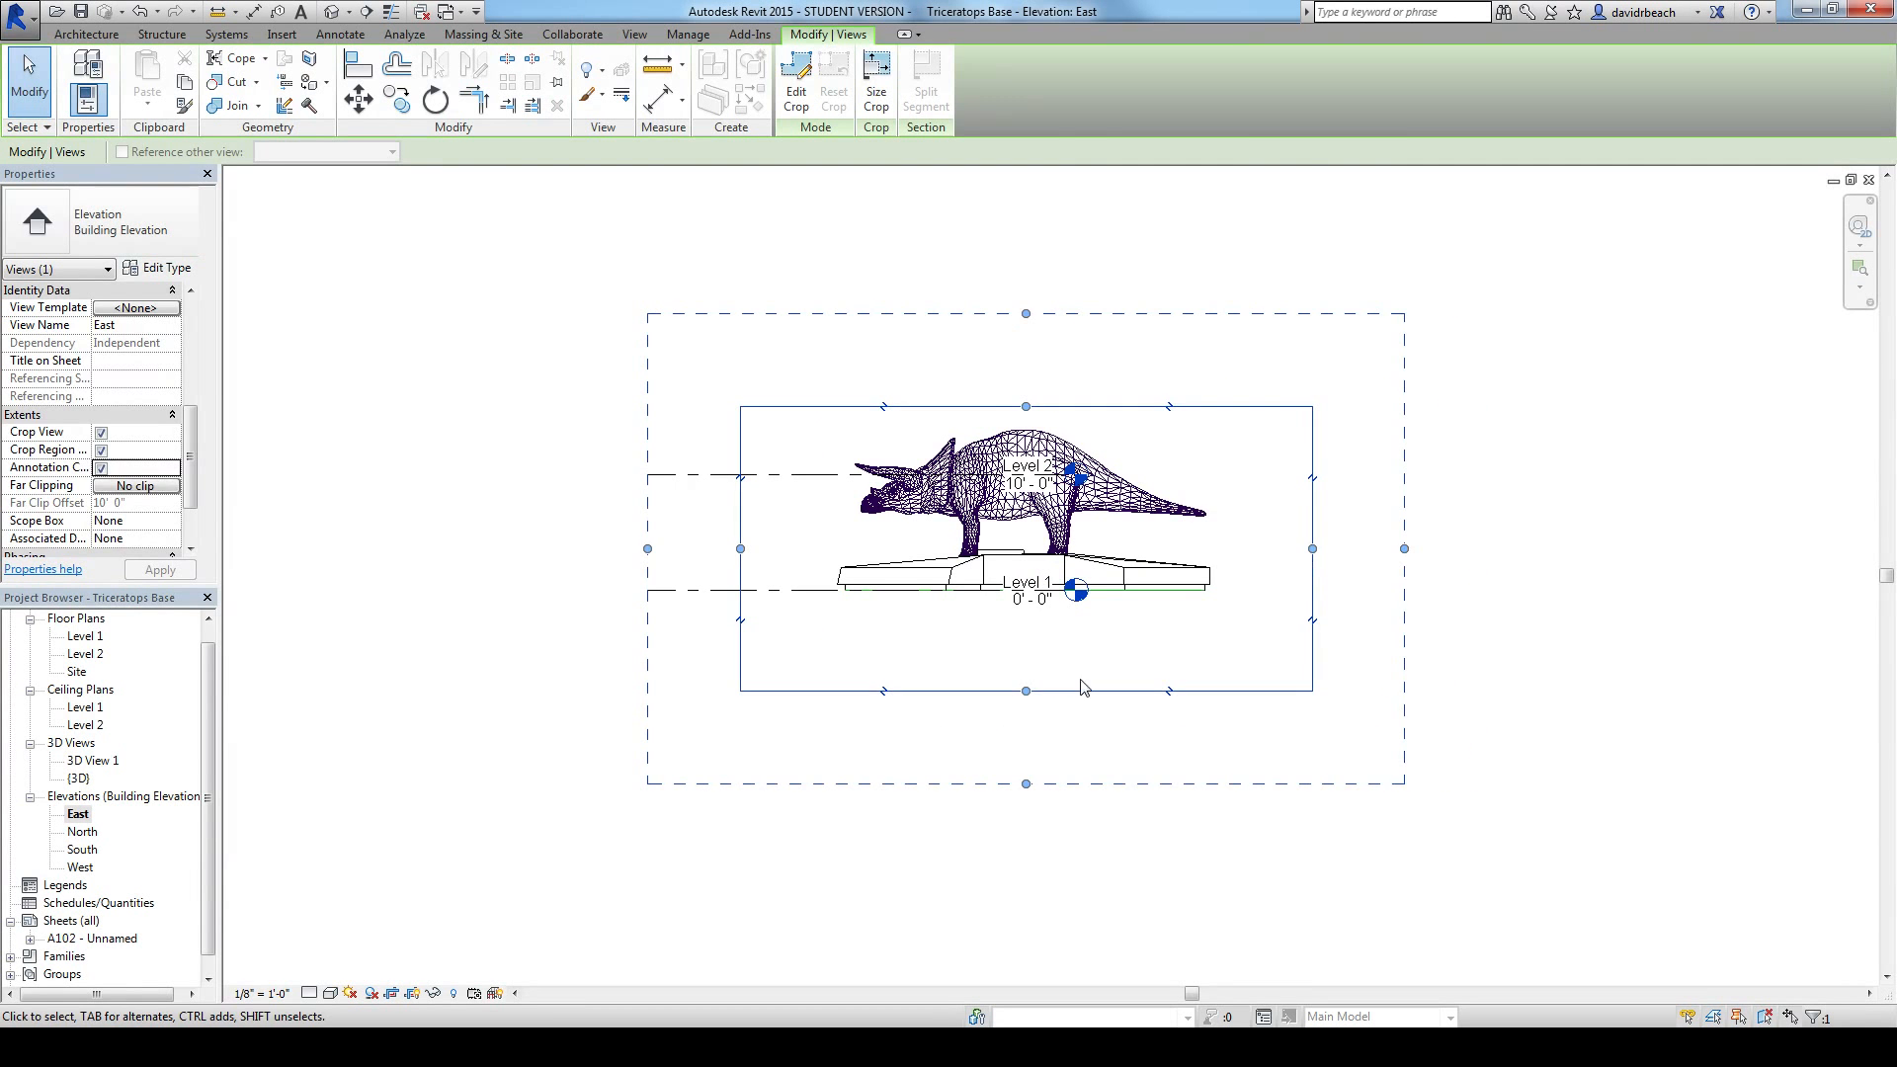
pyautogui.moveTo(1022, 690); pyautogui.dragTo(1025, 652)
# Step: Set the East elevation's view scale to 1/4" = 1'-0"
pyautogui.click(267, 994)
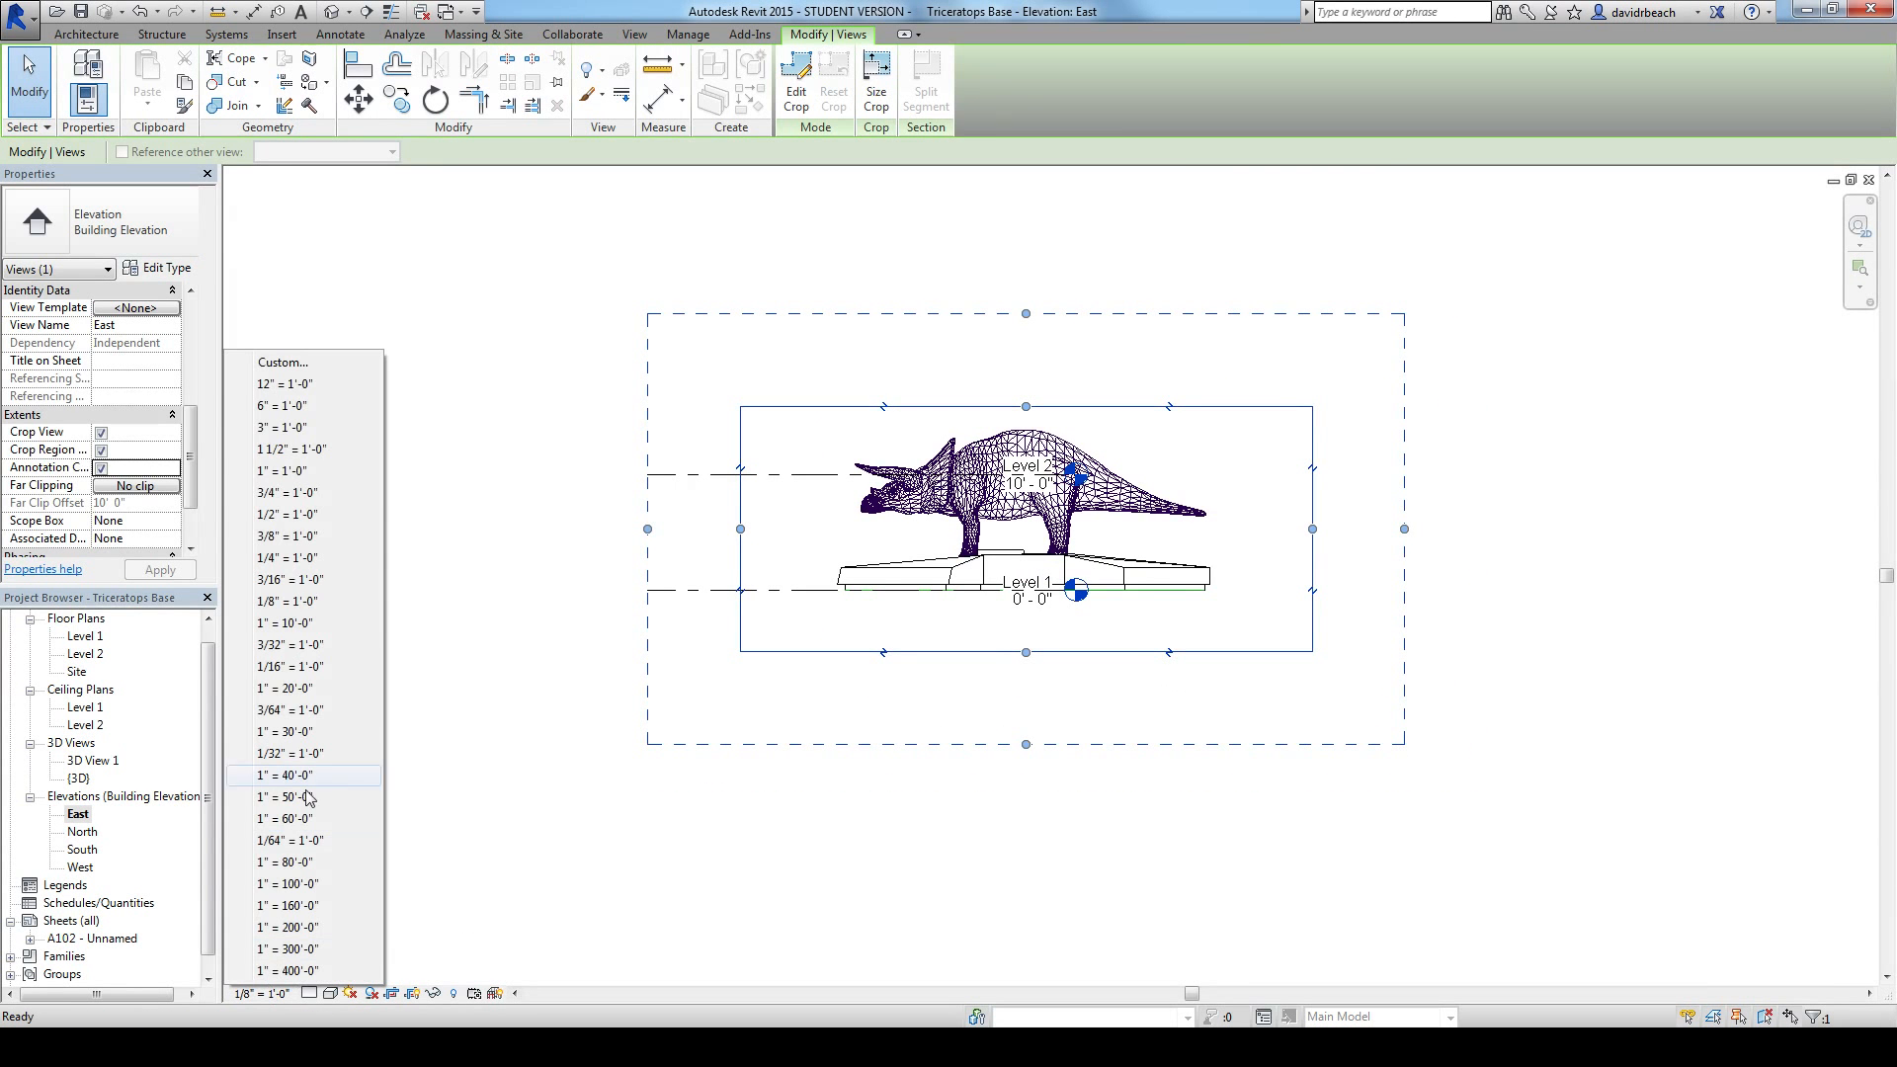
pyautogui.click(293, 558)
pyautogui.scroll(4, 483, 509)
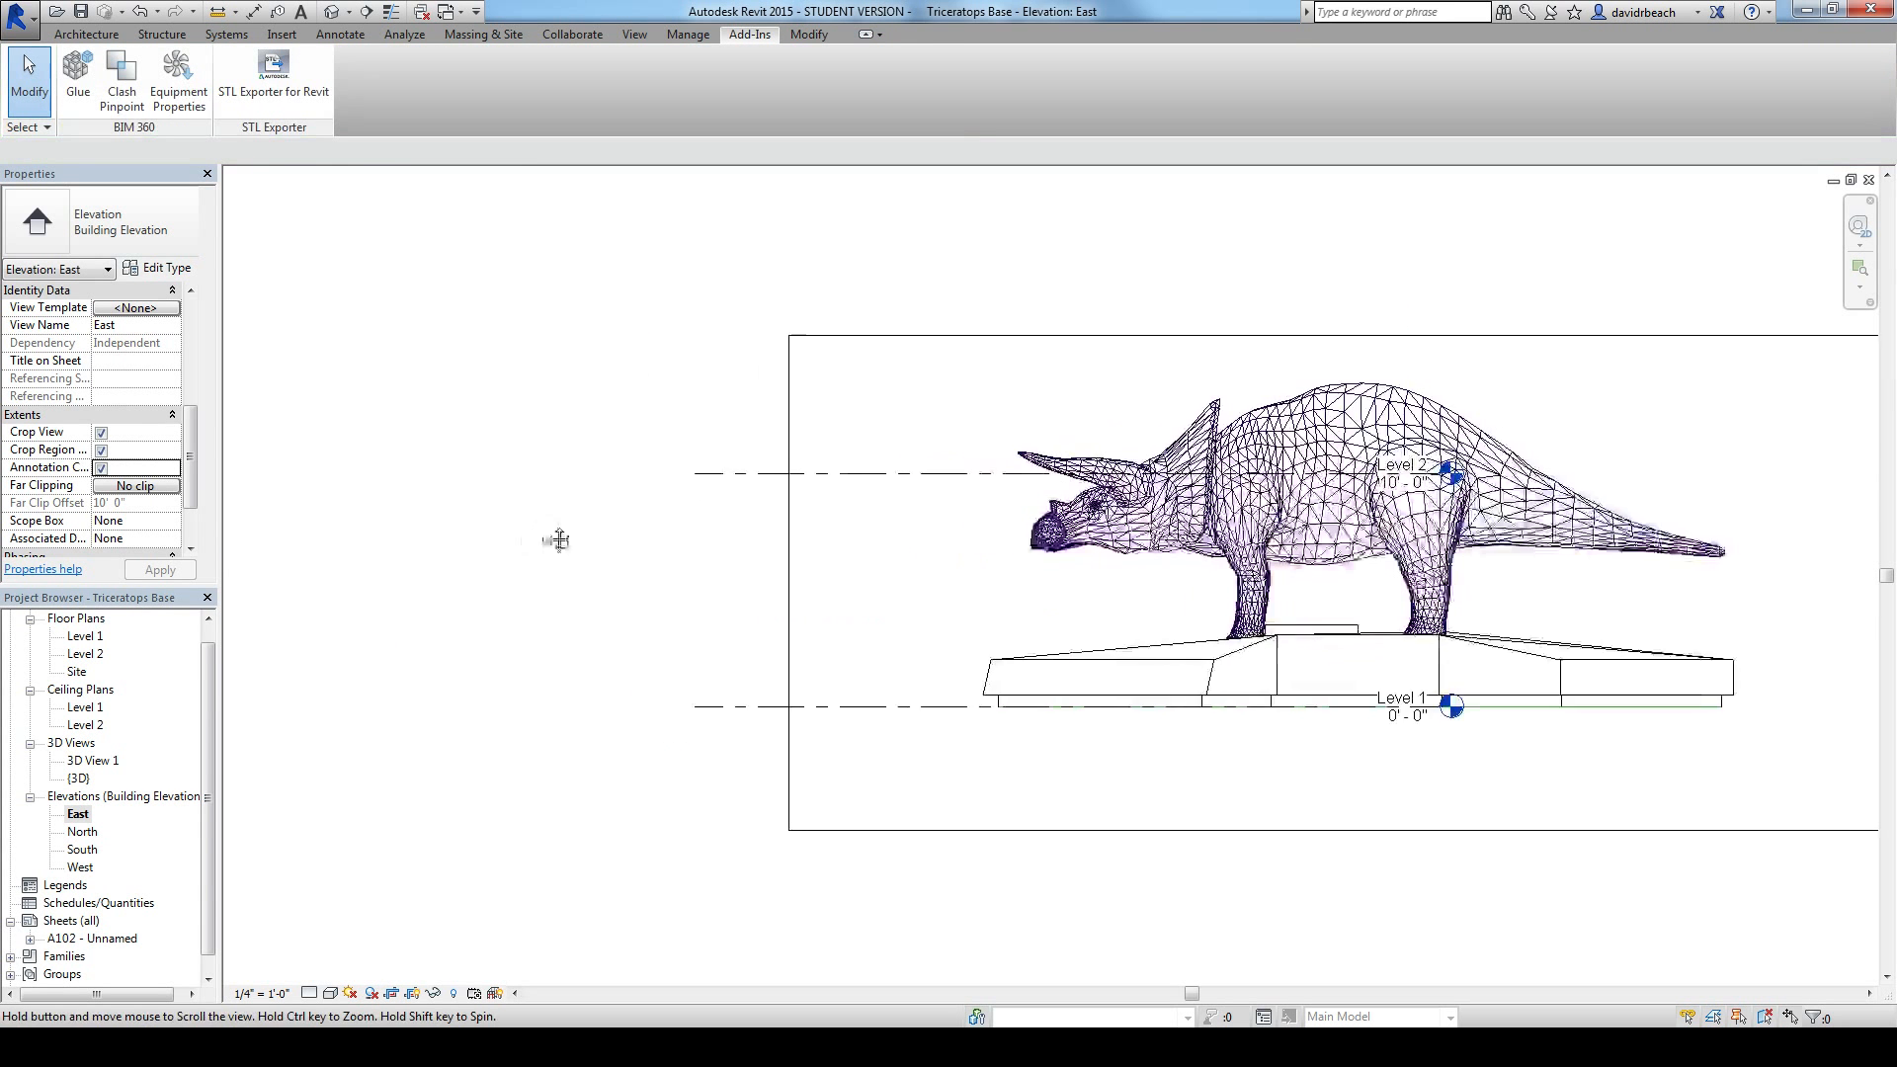
# Step: Open sheet A102 and place the East elevation on it beside the Level 1 plan
pyautogui.moveTo(212, 685); pyautogui.dragTo(214, 760)
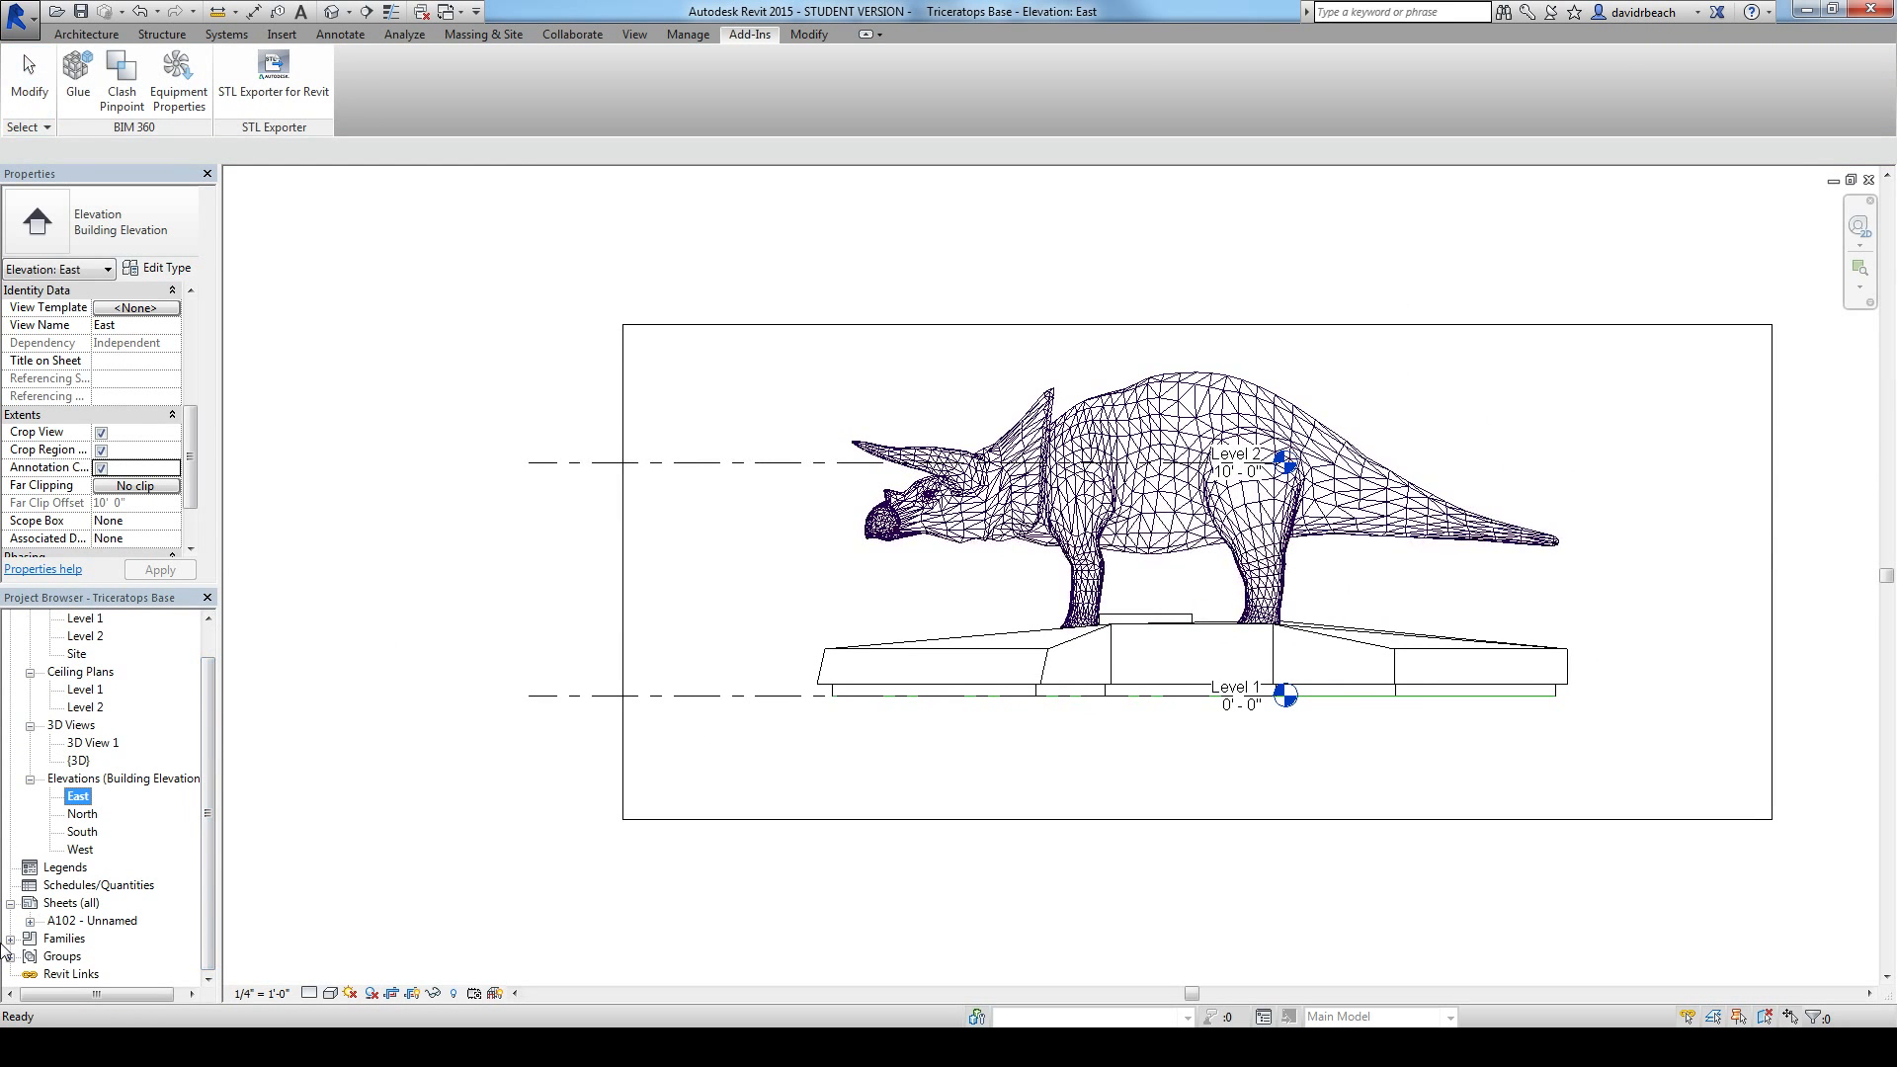
pyautogui.doubleClick(91, 921)
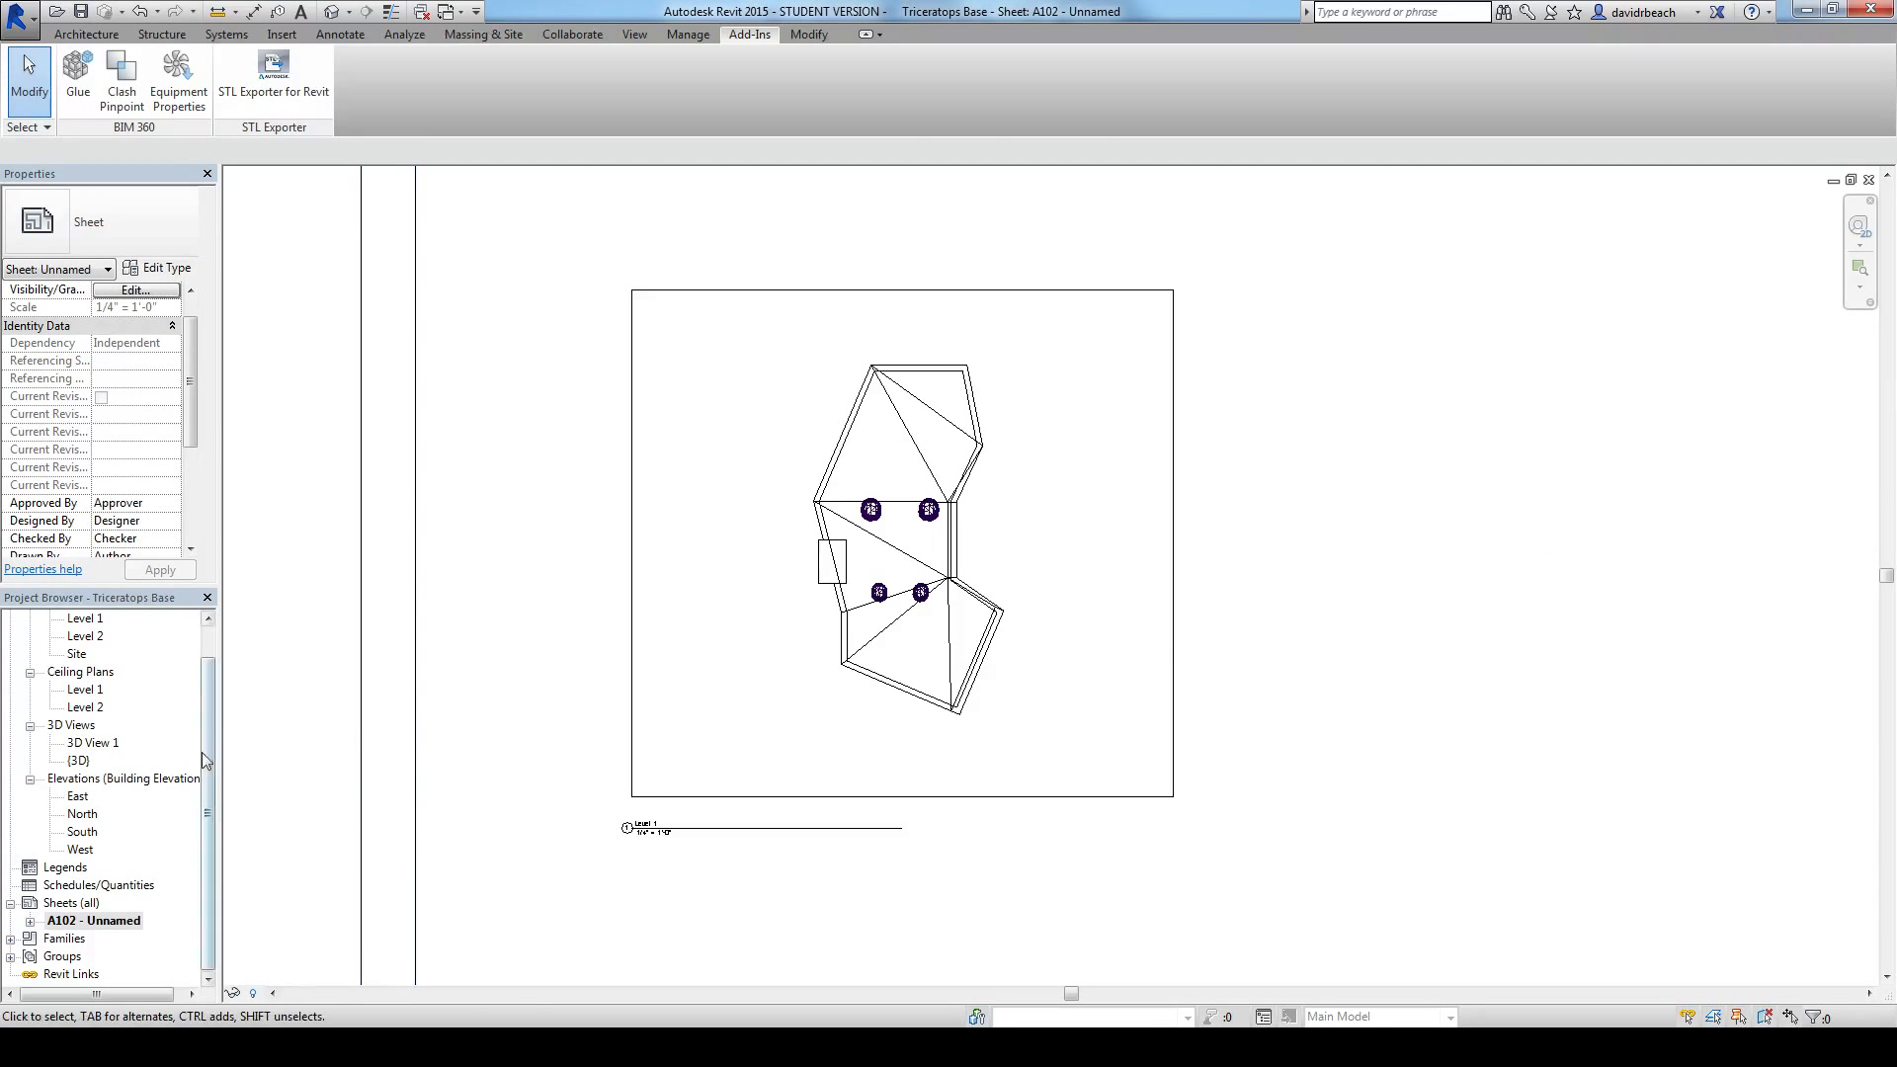
pyautogui.click(77, 797)
pyautogui.moveTo(862, 829); pyautogui.dragTo(1359, 699)
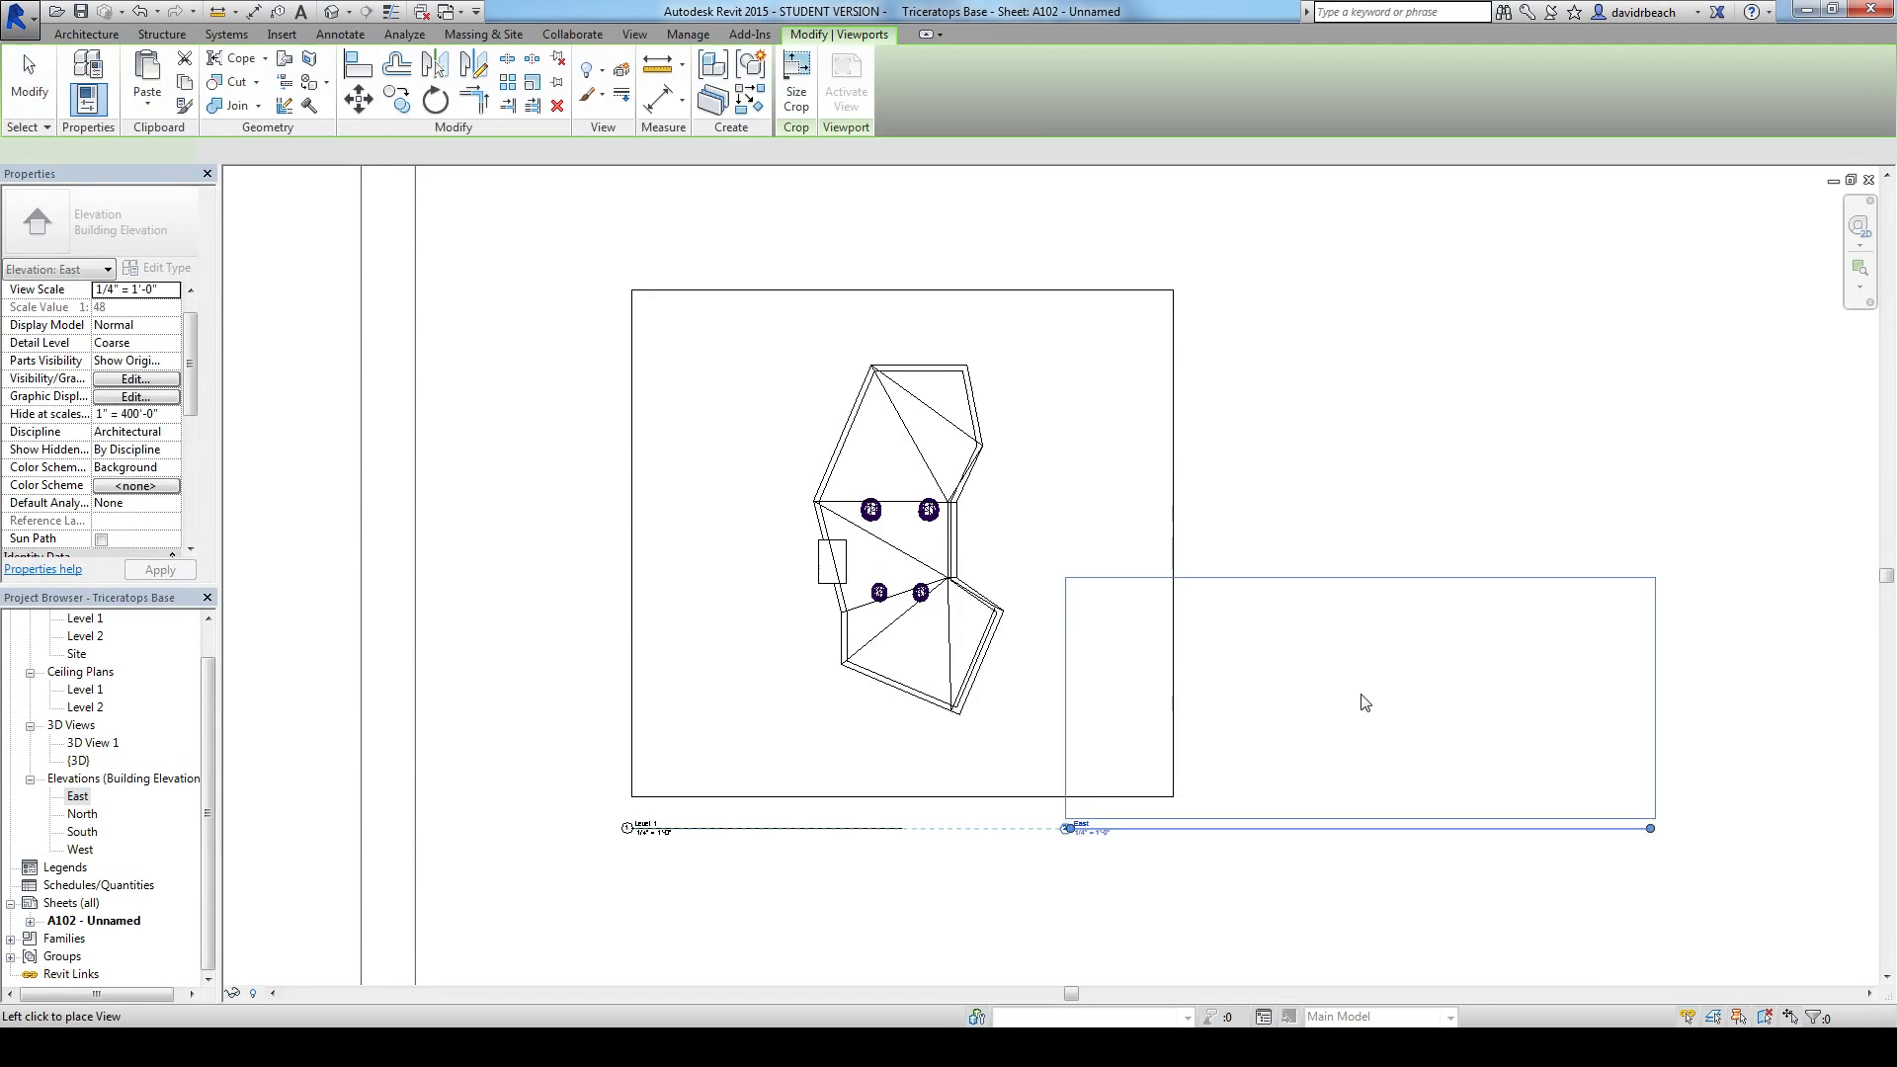
pyautogui.click(1388, 592)
# Step: Measure the base's full height on the sheet, from its topmost edge down to the Level 1 line
pyautogui.scroll(12, 1221, 617)
pyautogui.moveTo(1559, 633); pyautogui.dragTo(1241, 673, button='middle')
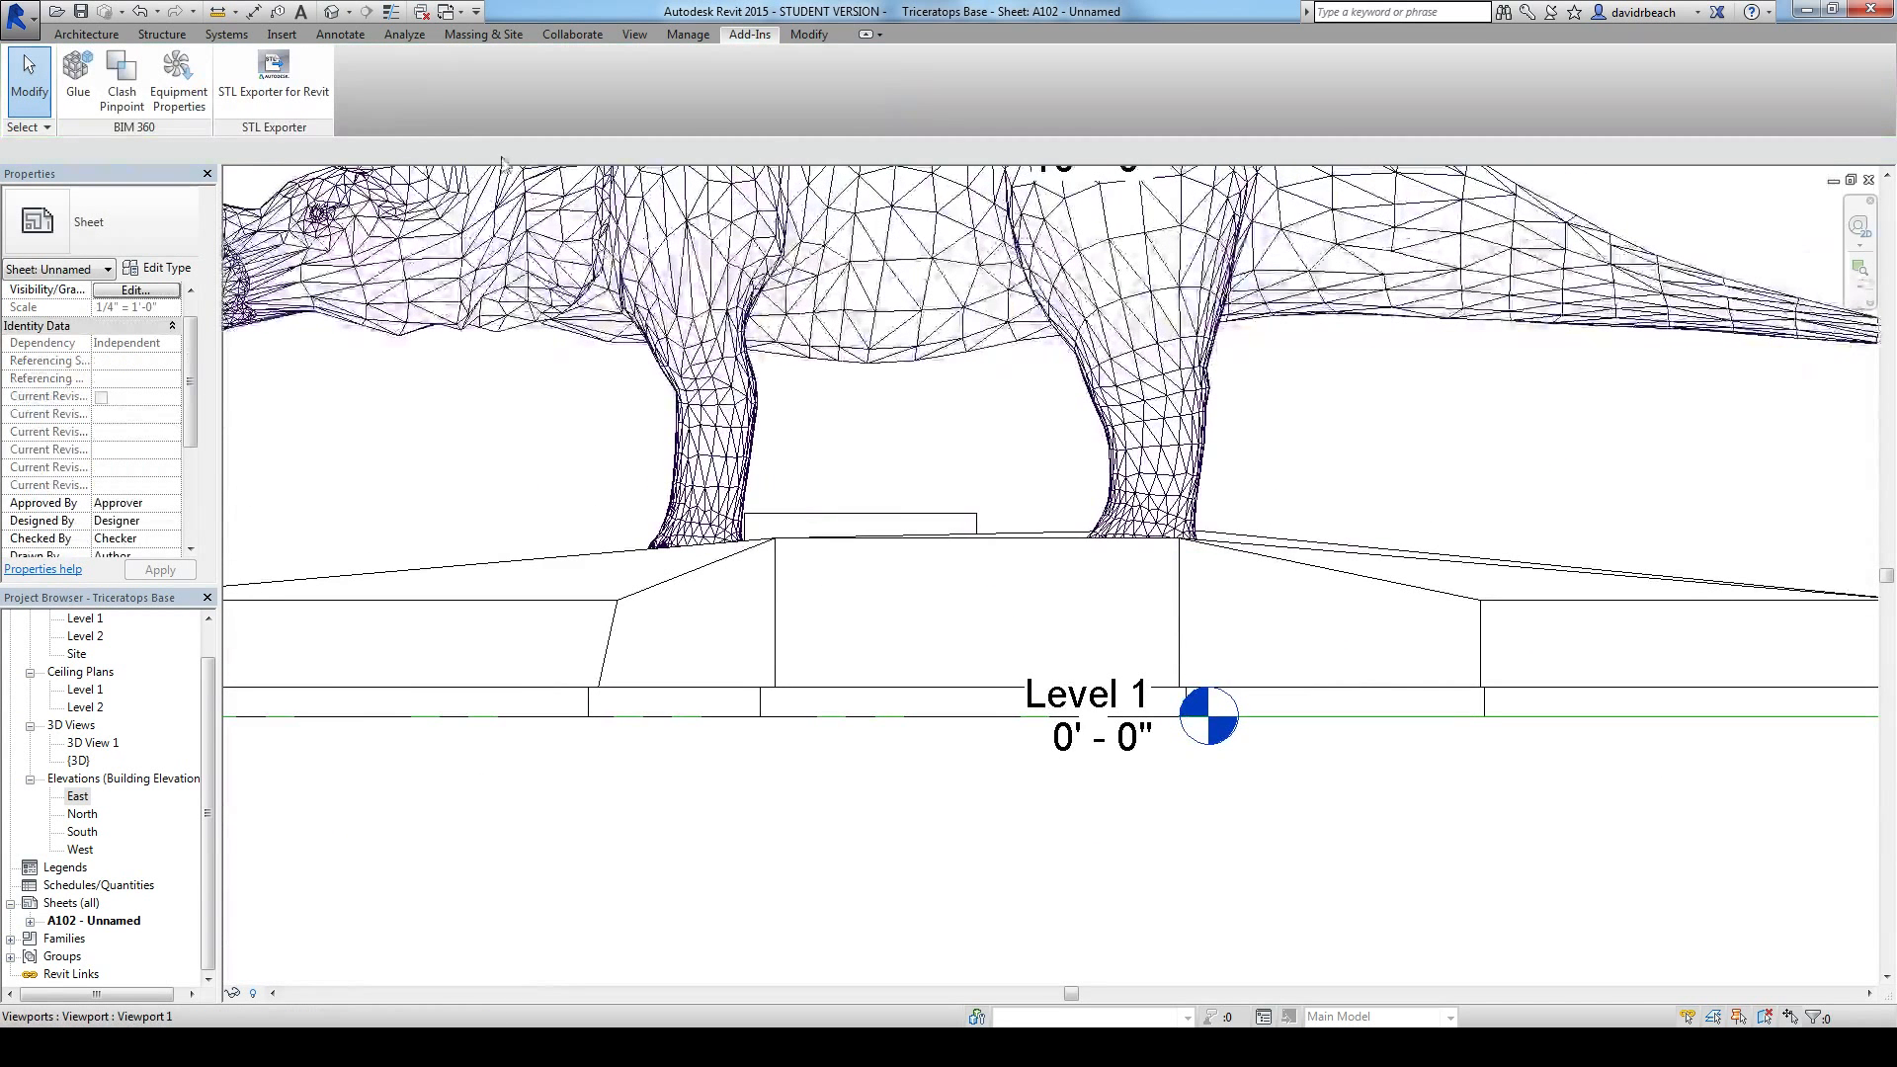
pyautogui.click(217, 11)
pyautogui.click(960, 513)
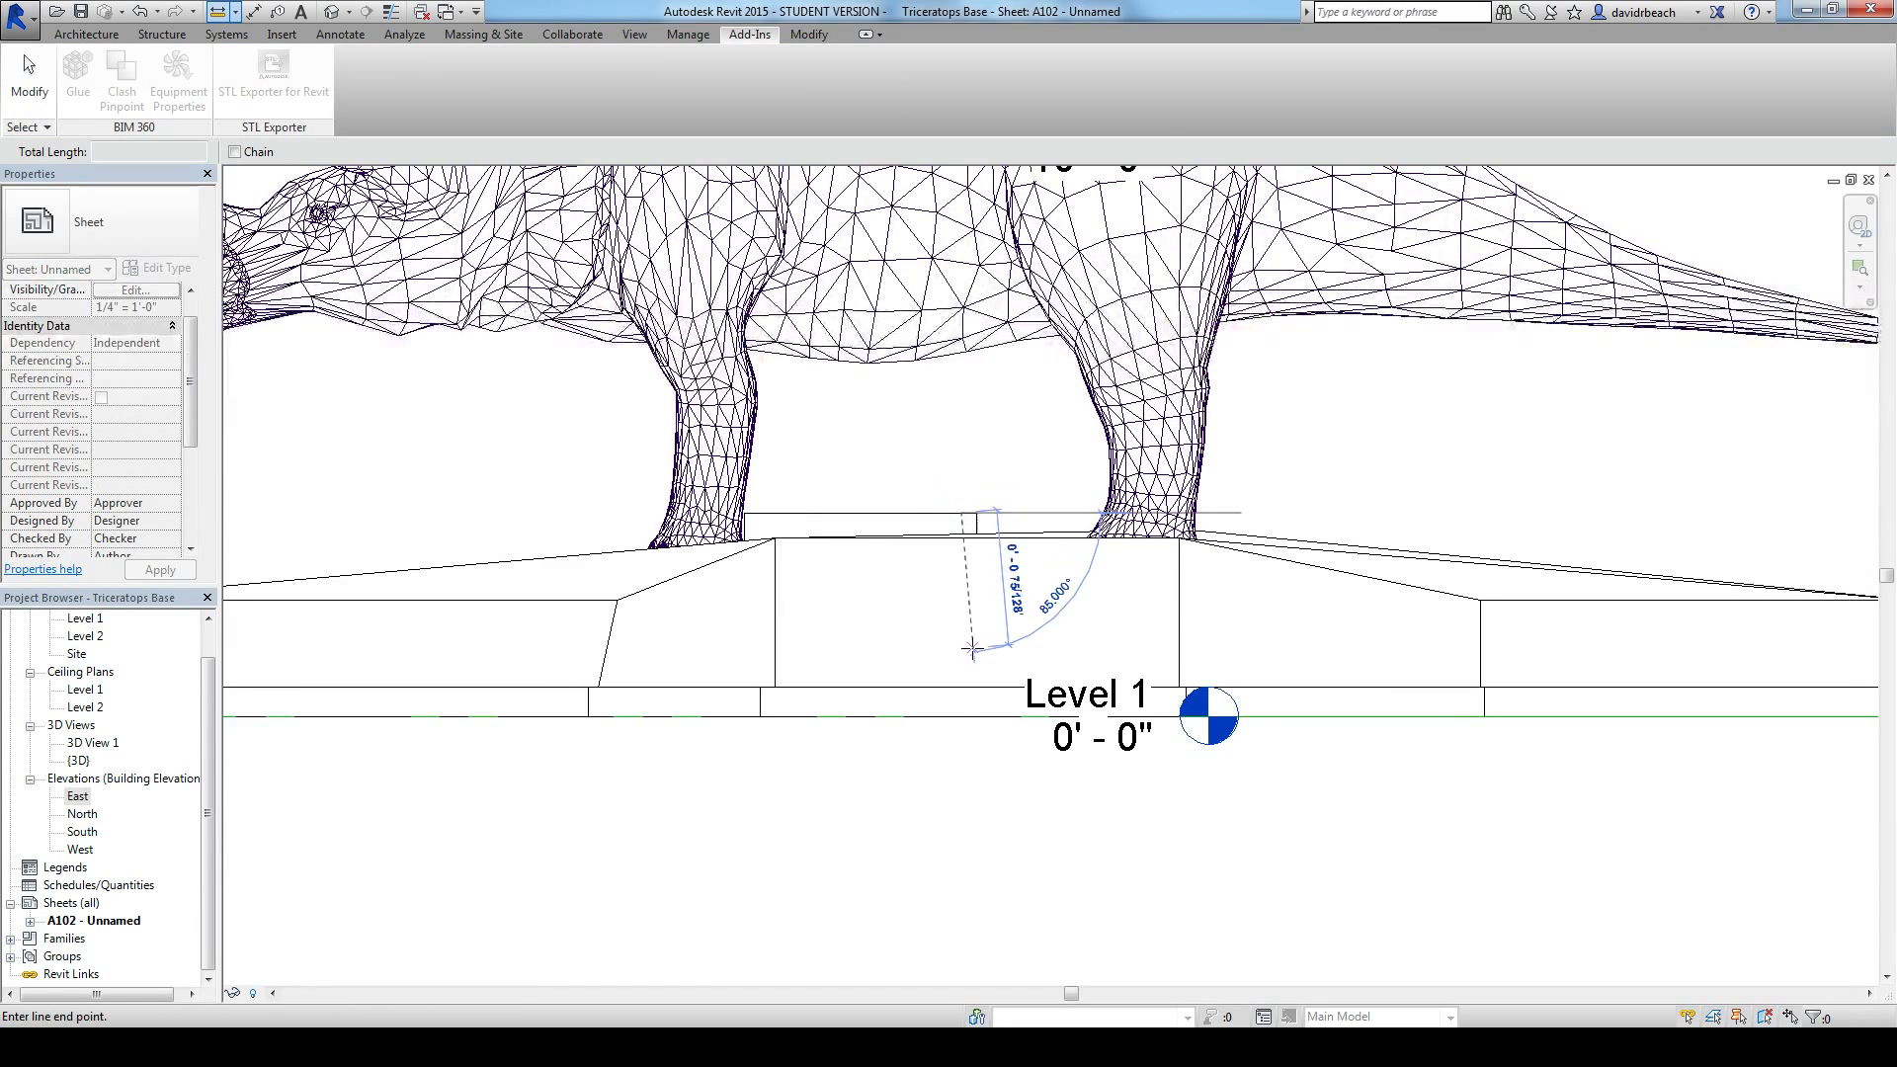
pyautogui.click(960, 718)
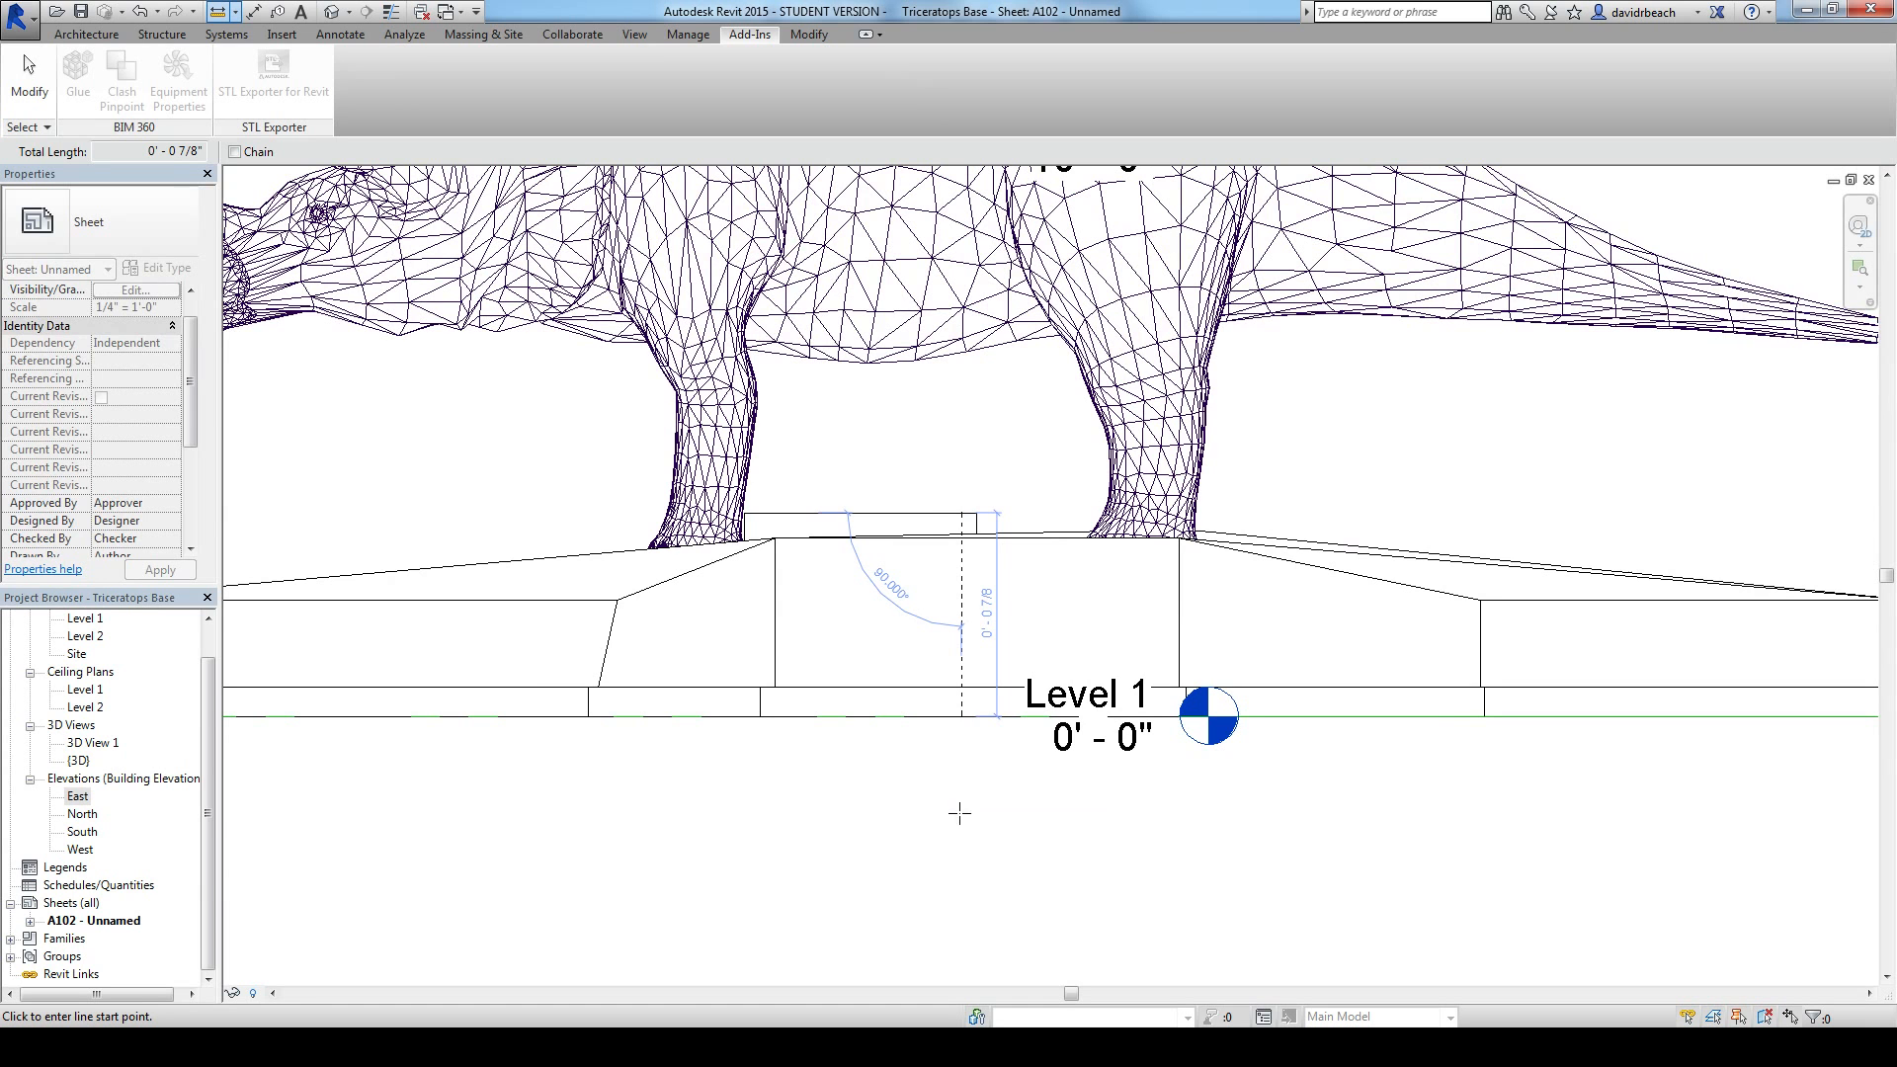
pyautogui.press('Escape')
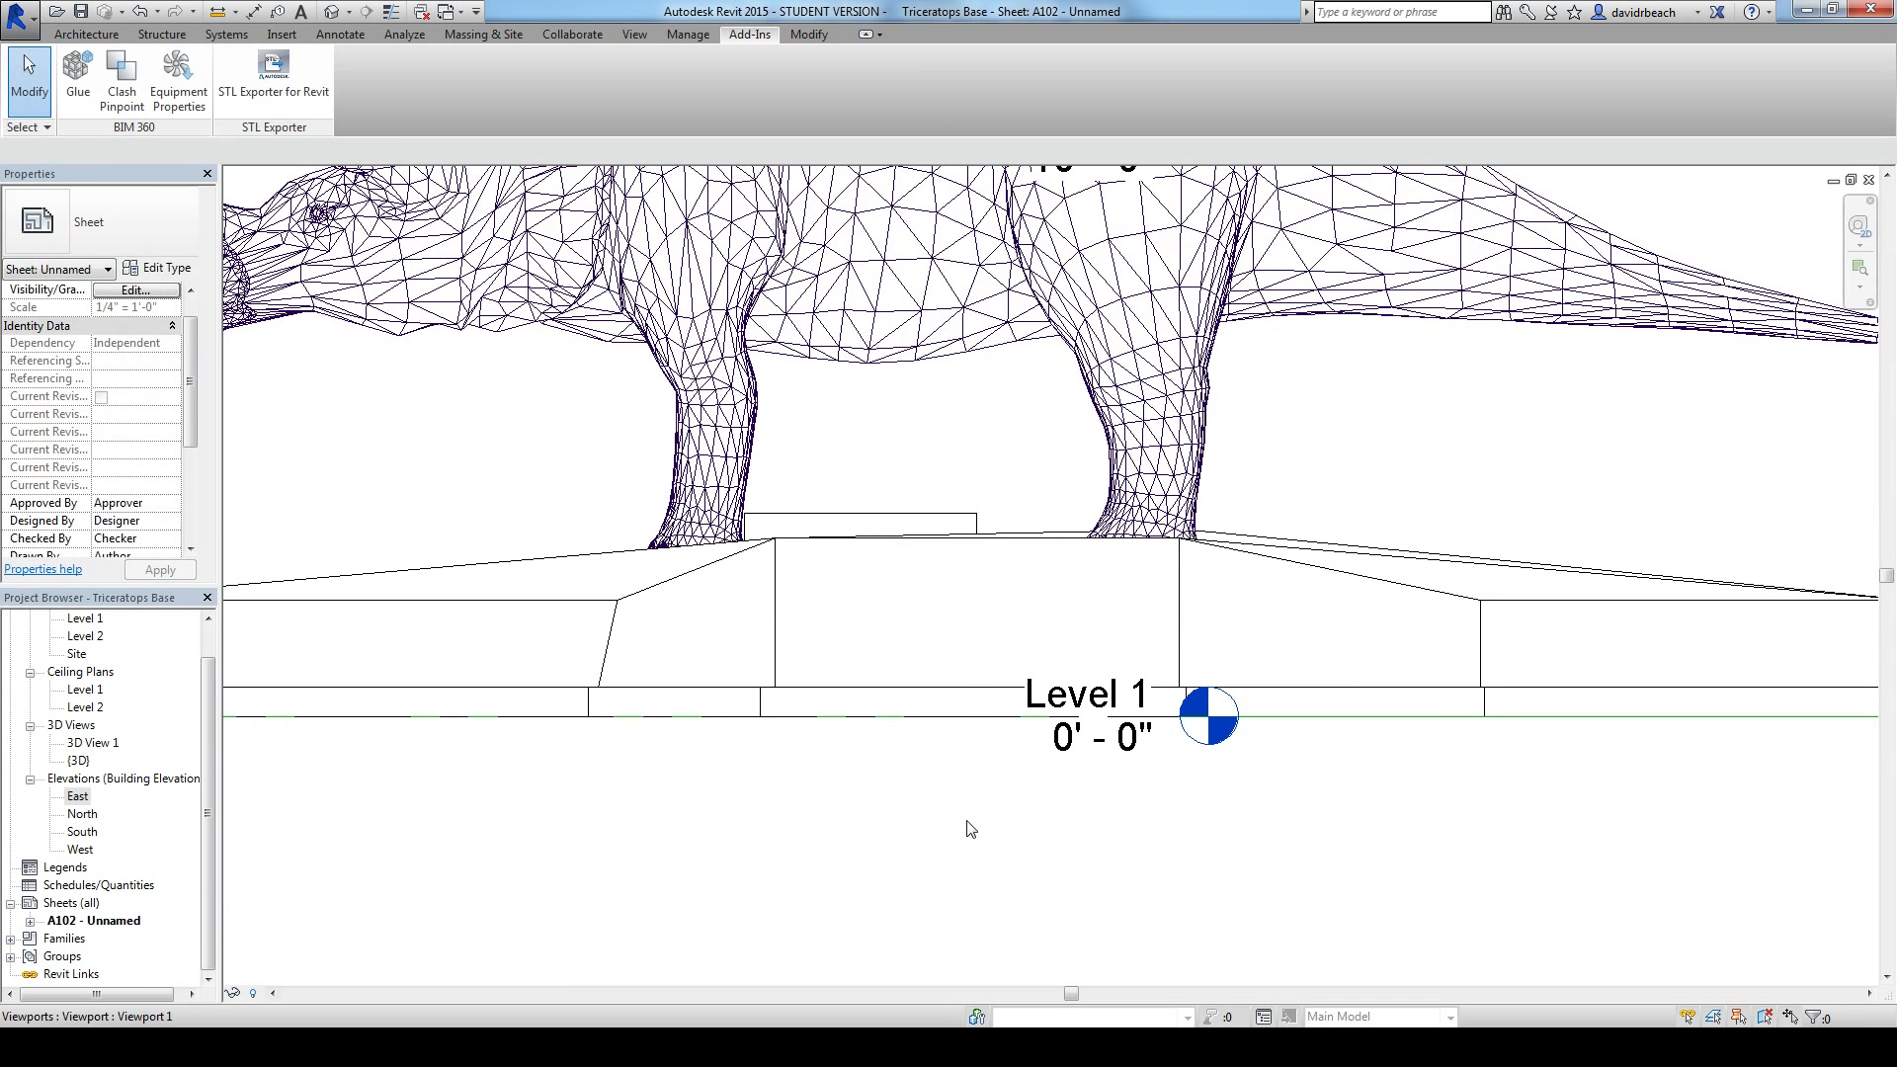
# Step: Switch to 123D Make and examine the base's object height and stacked layers from several sides
pyautogui.hotkey('alt', 'Tab')
pyautogui.moveTo(605, 547); pyautogui.dragTo(629, 471, button='middle')
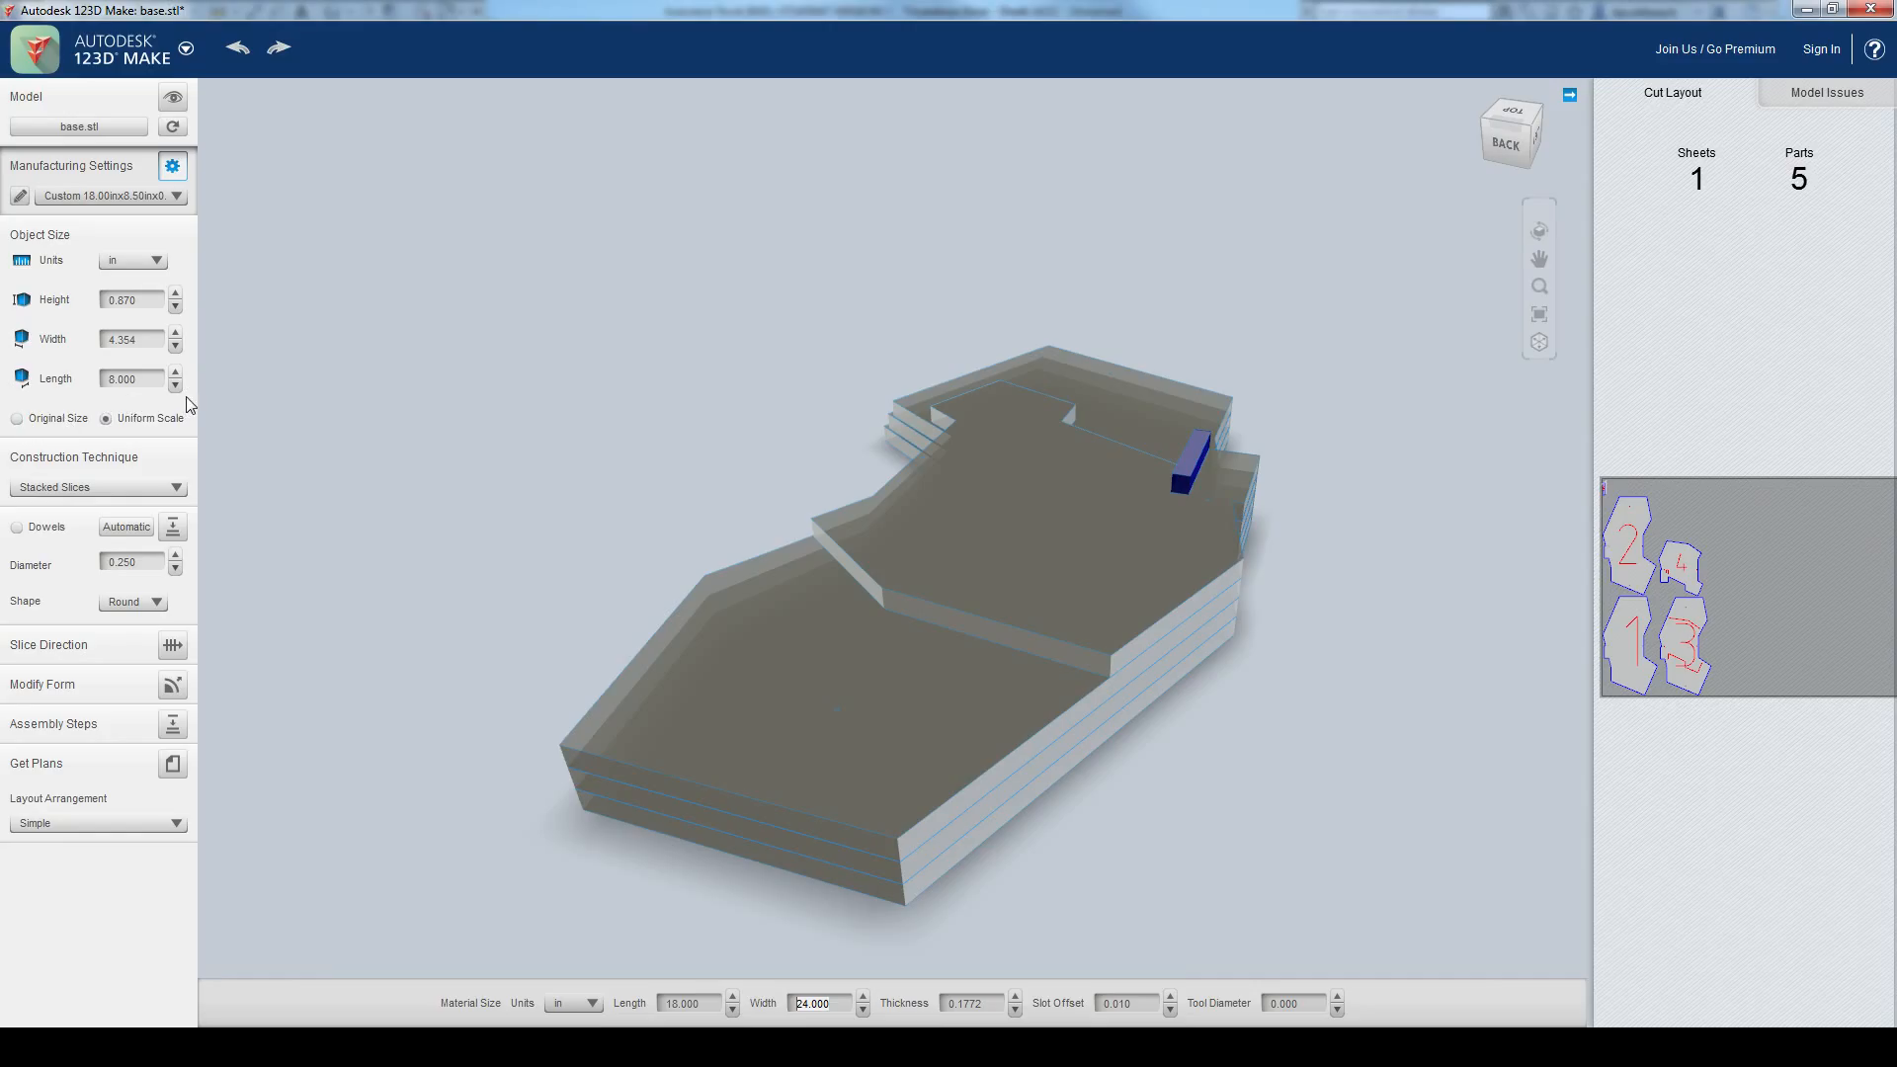
pyautogui.moveTo(1009, 648); pyautogui.dragTo(812, 819)
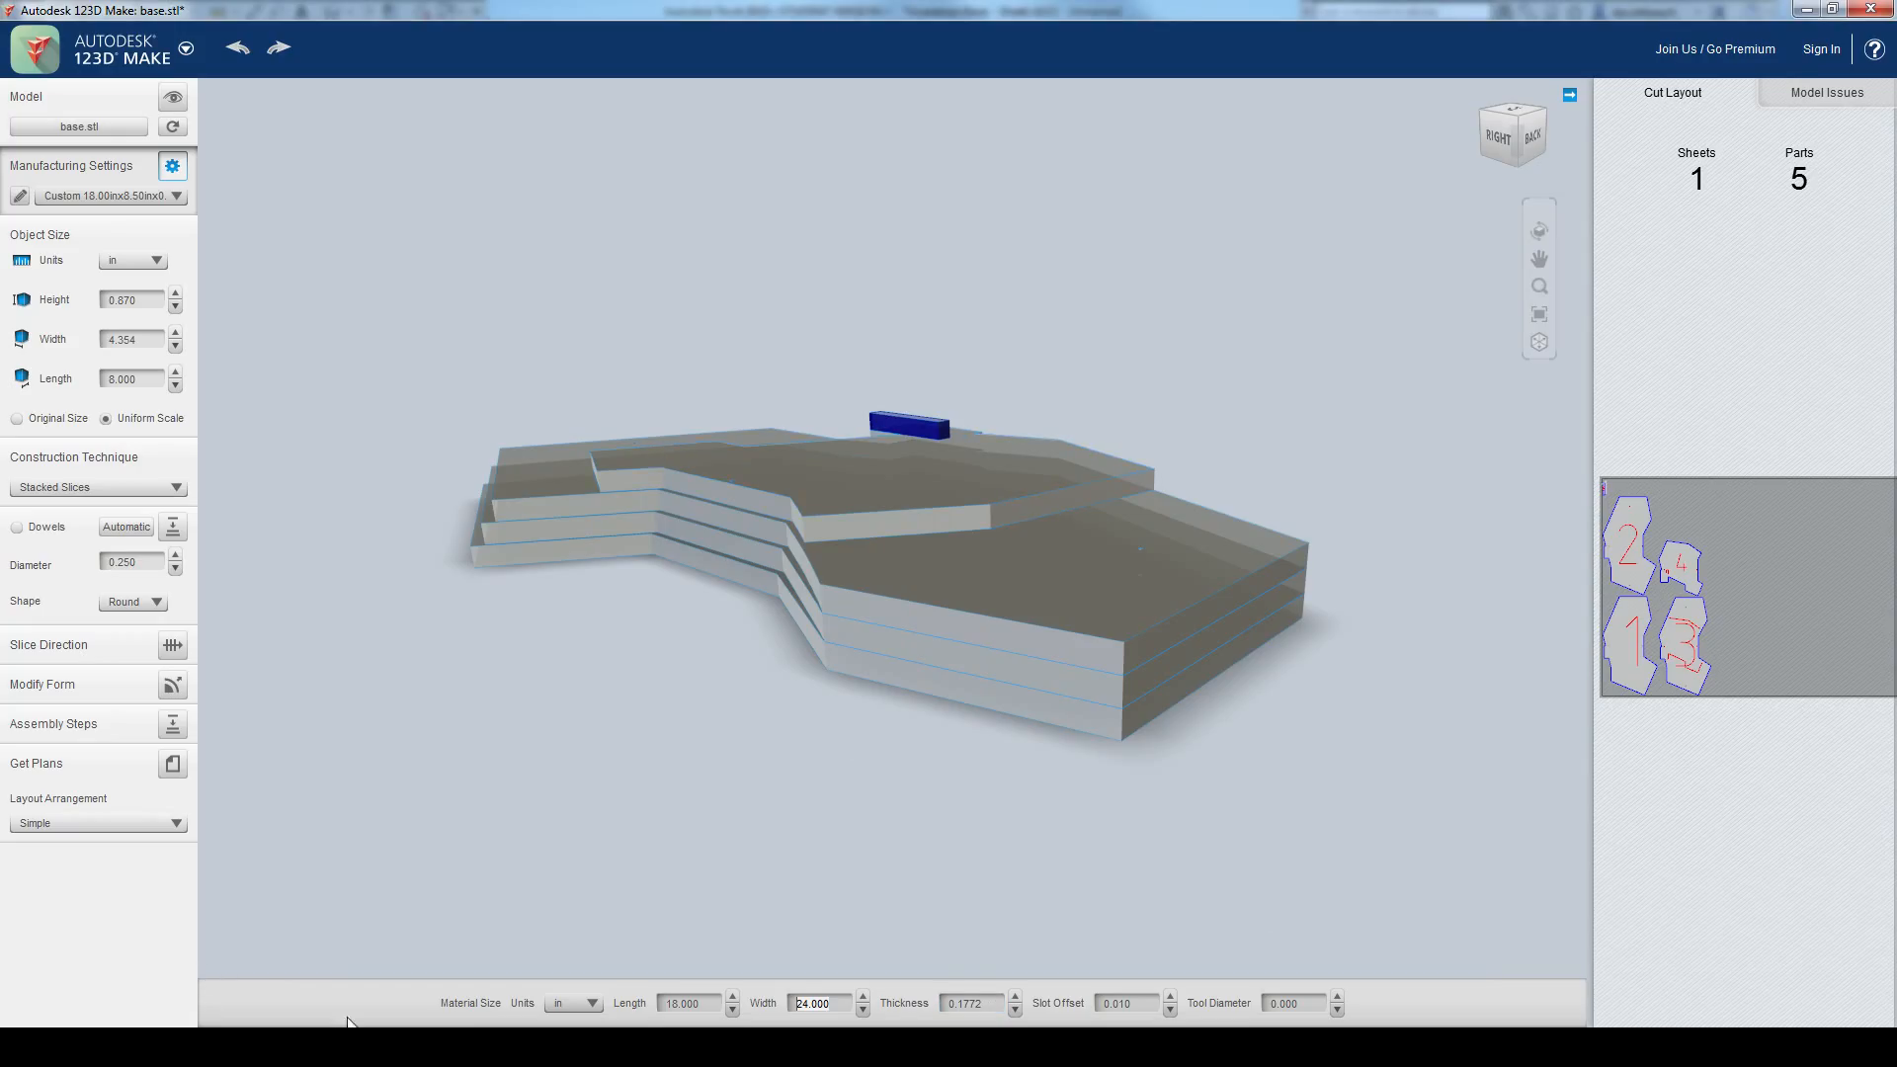
# Step: Set the material thickness to 0.125 in and inspect the resliced base from all sides
pyautogui.click(996, 1004)
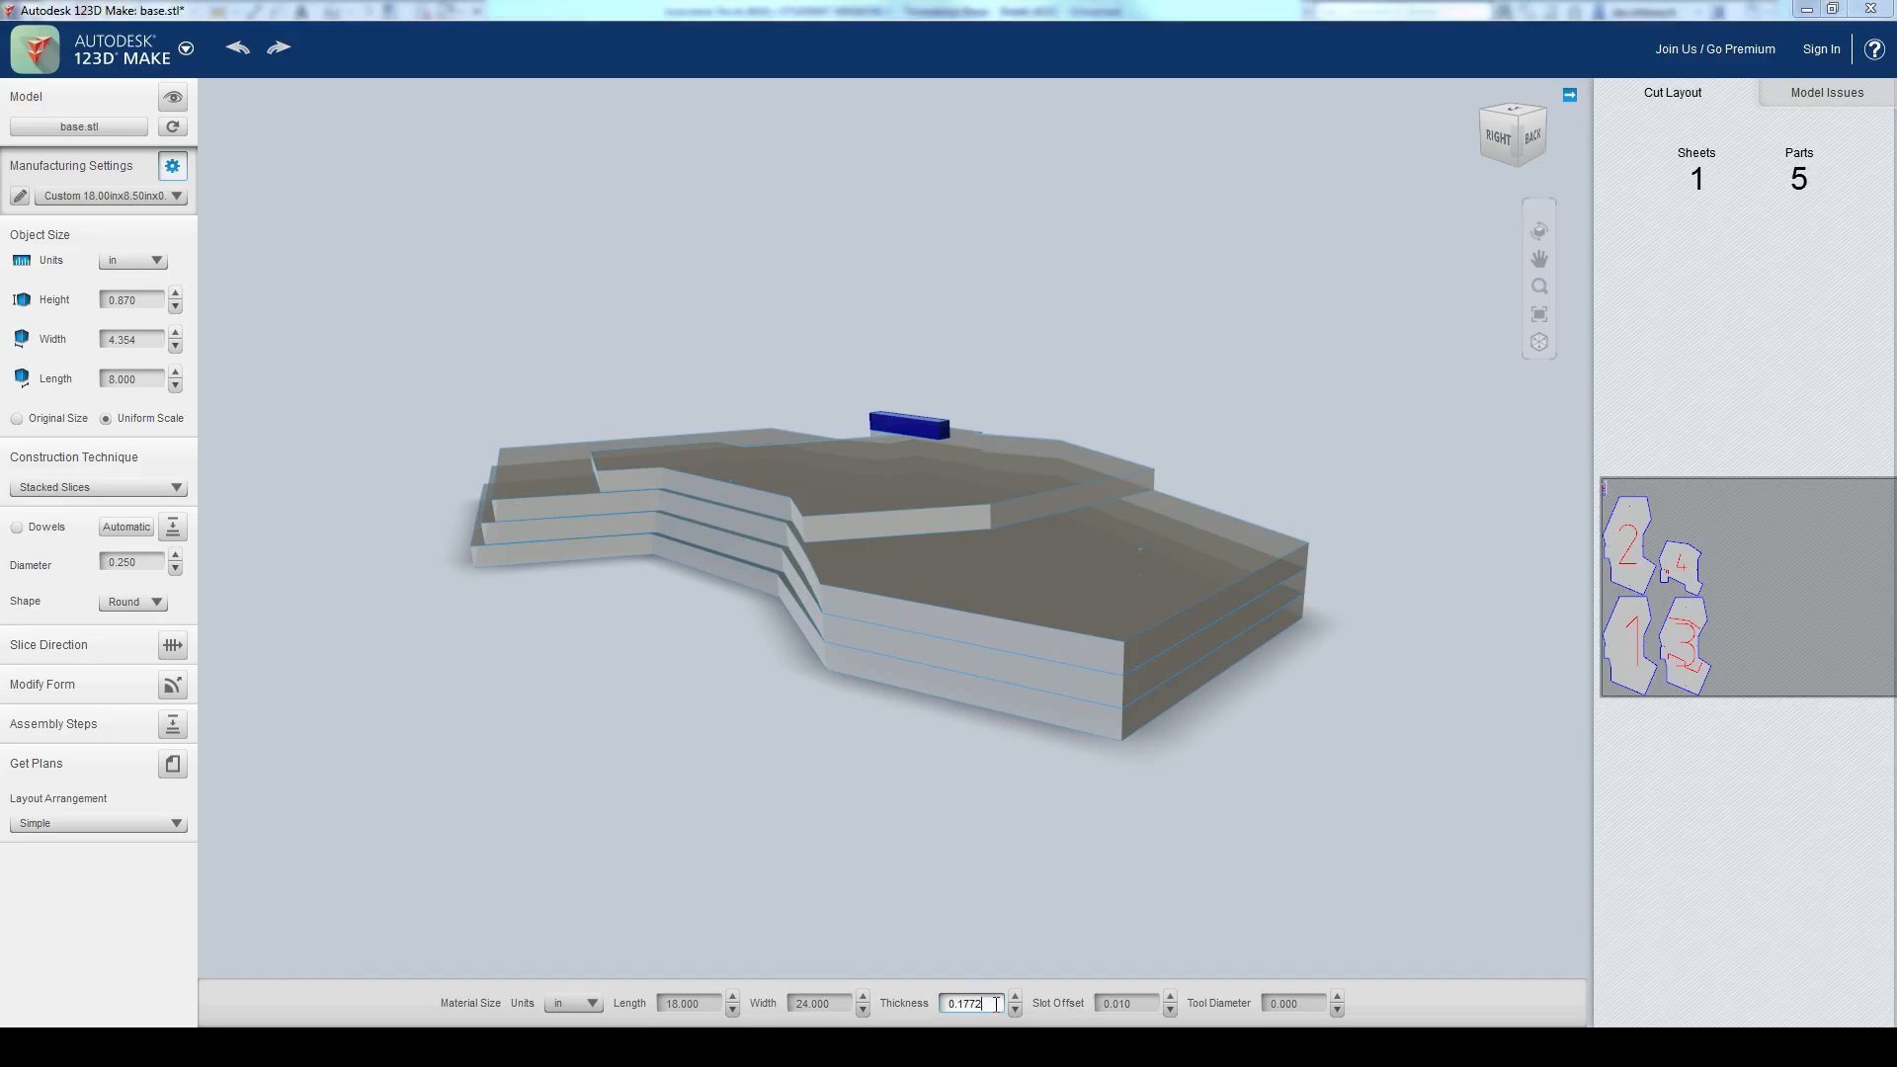
pyautogui.write('0.125')
pyautogui.press('Return')
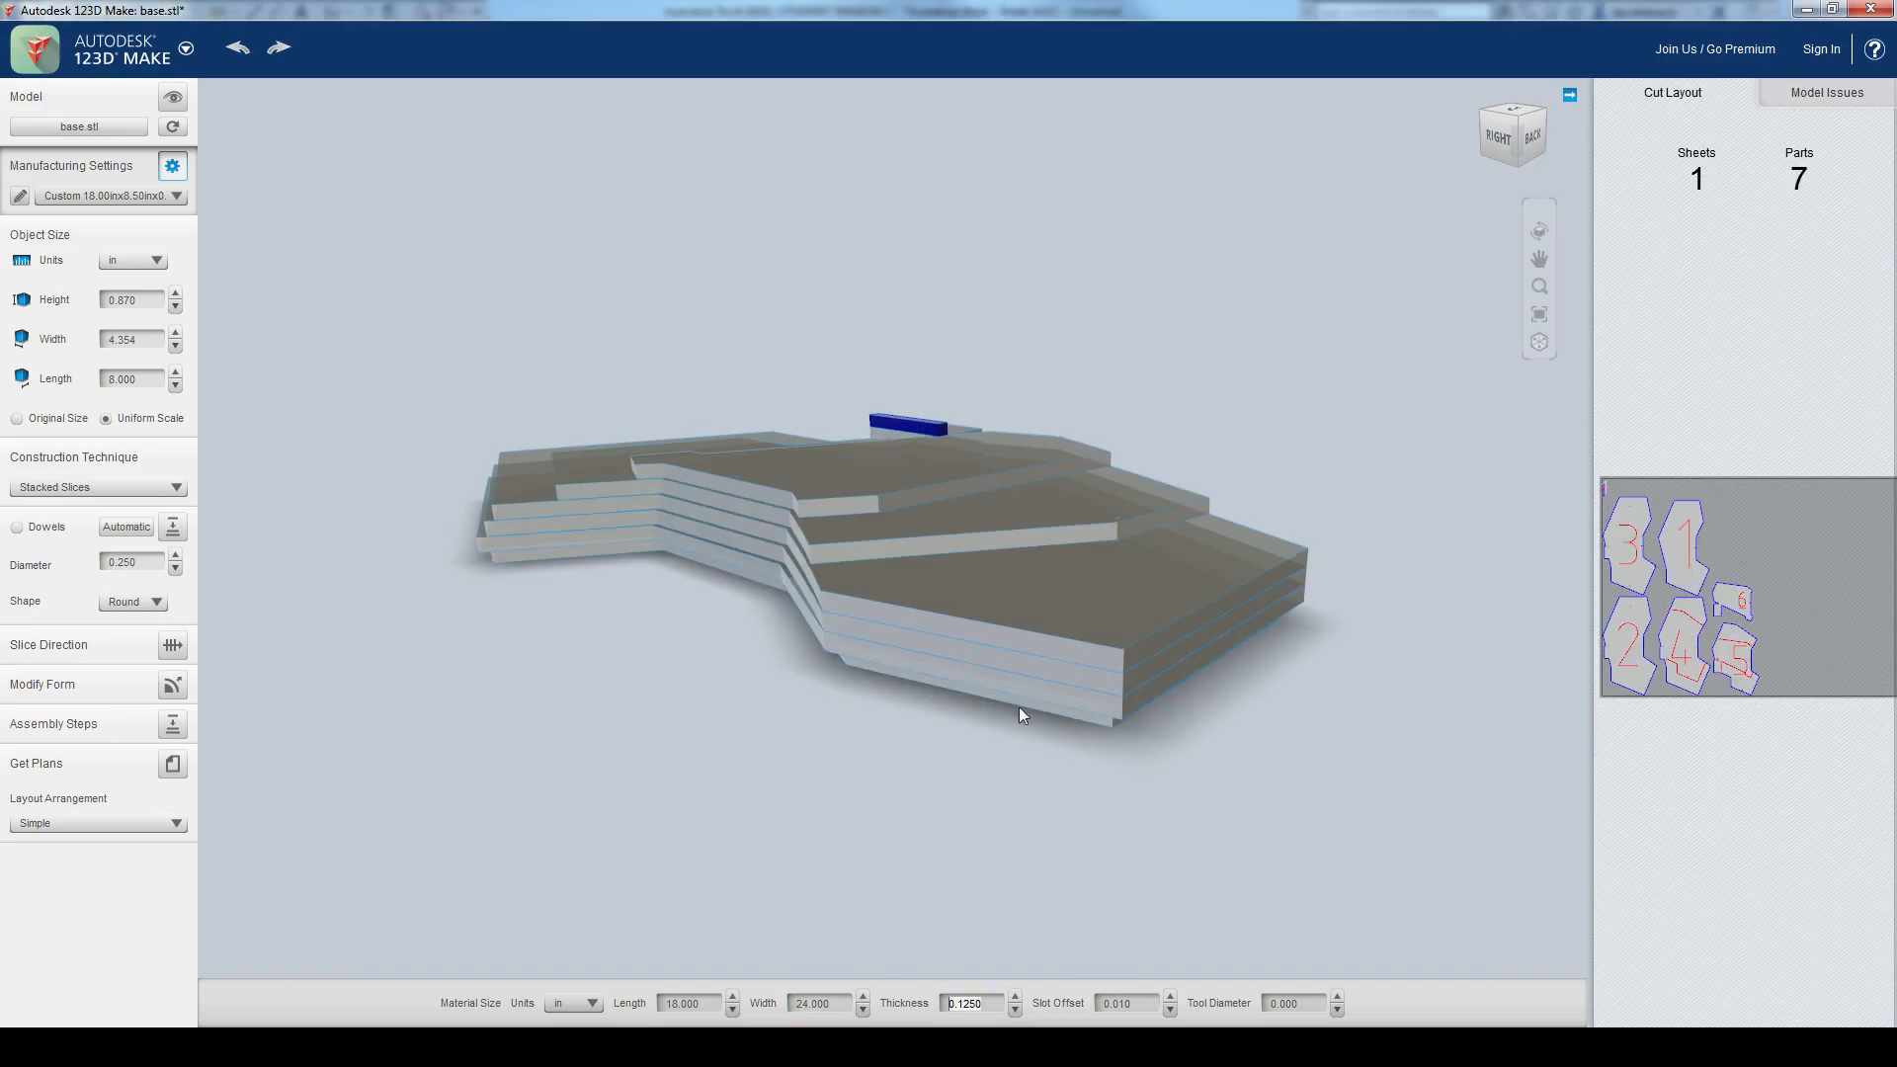
pyautogui.scroll(2, 1082, 751)
pyautogui.moveTo(954, 797); pyautogui.dragTo(1289, 806, button='right')
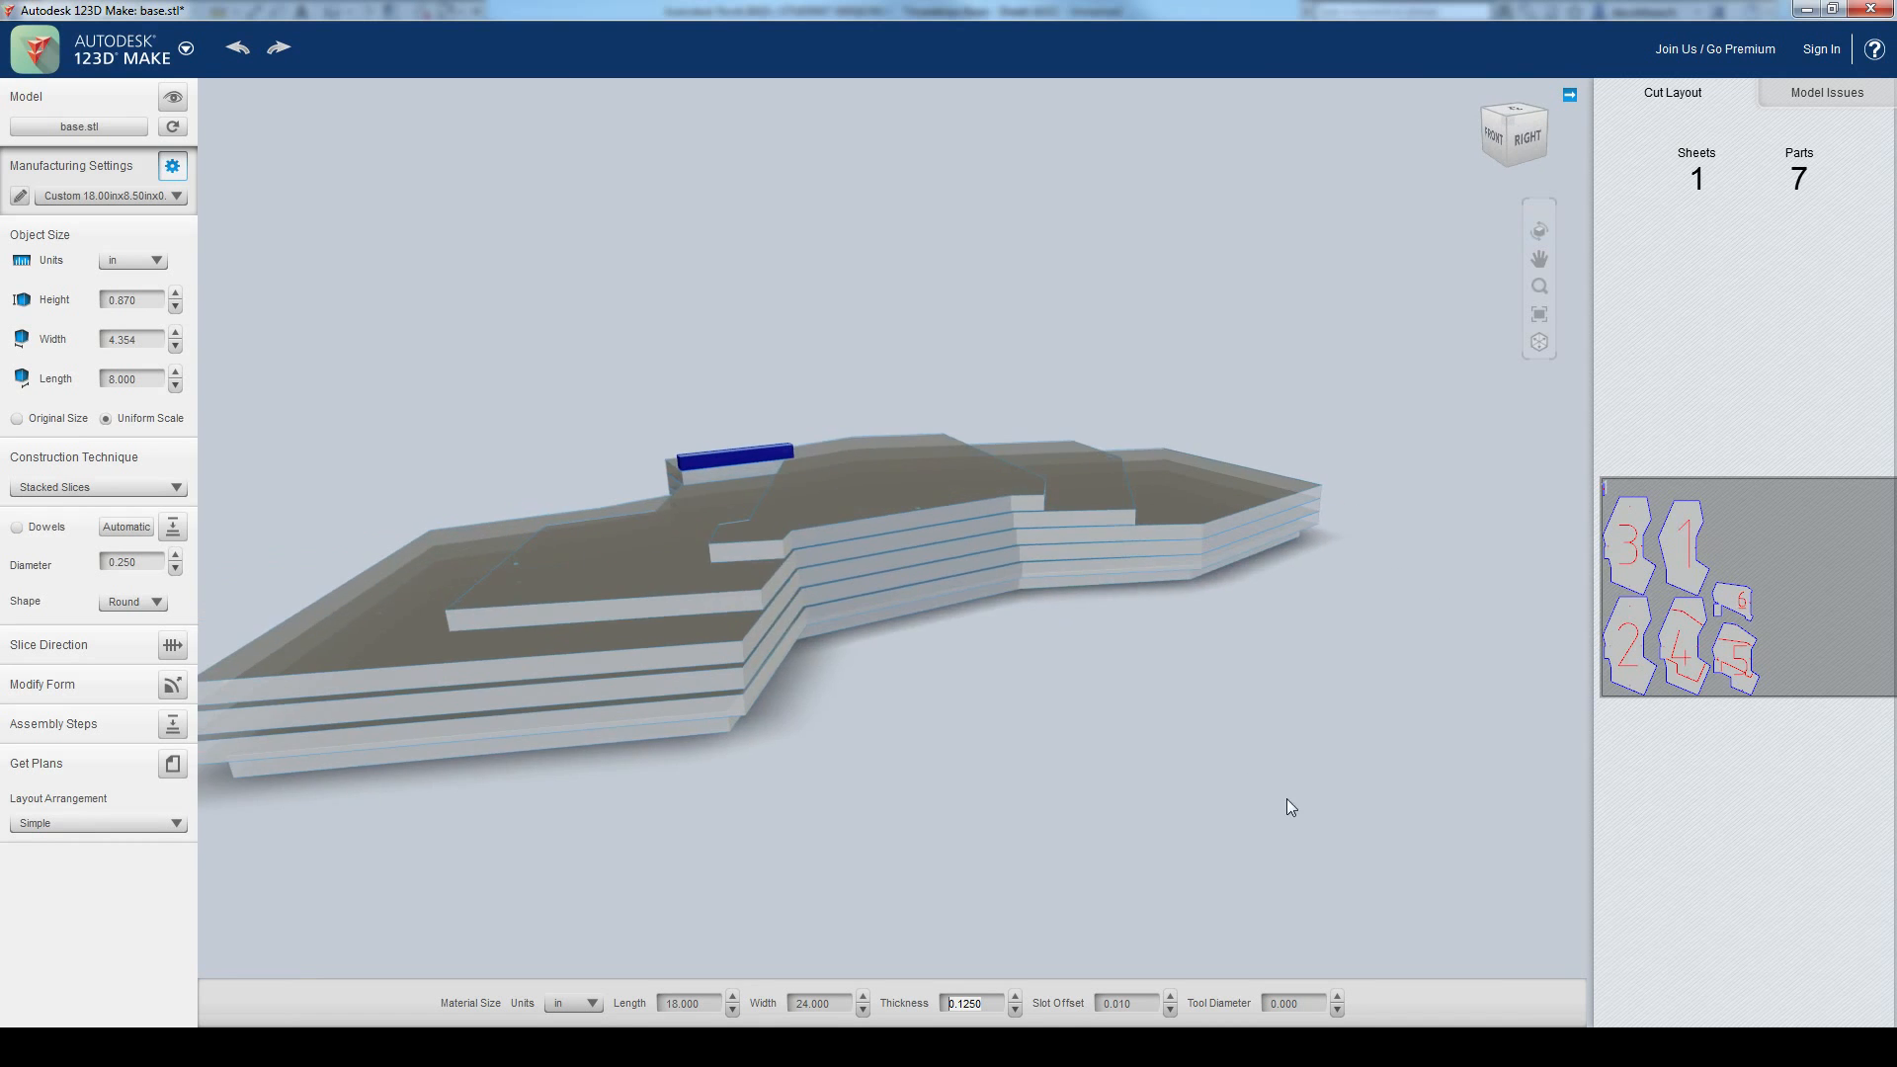
pyautogui.moveTo(897, 810); pyautogui.dragTo(1390, 783, button='right')
pyautogui.moveTo(863, 745); pyautogui.dragTo(1499, 734, button='right')
pyautogui.scroll(3, 774, 757)
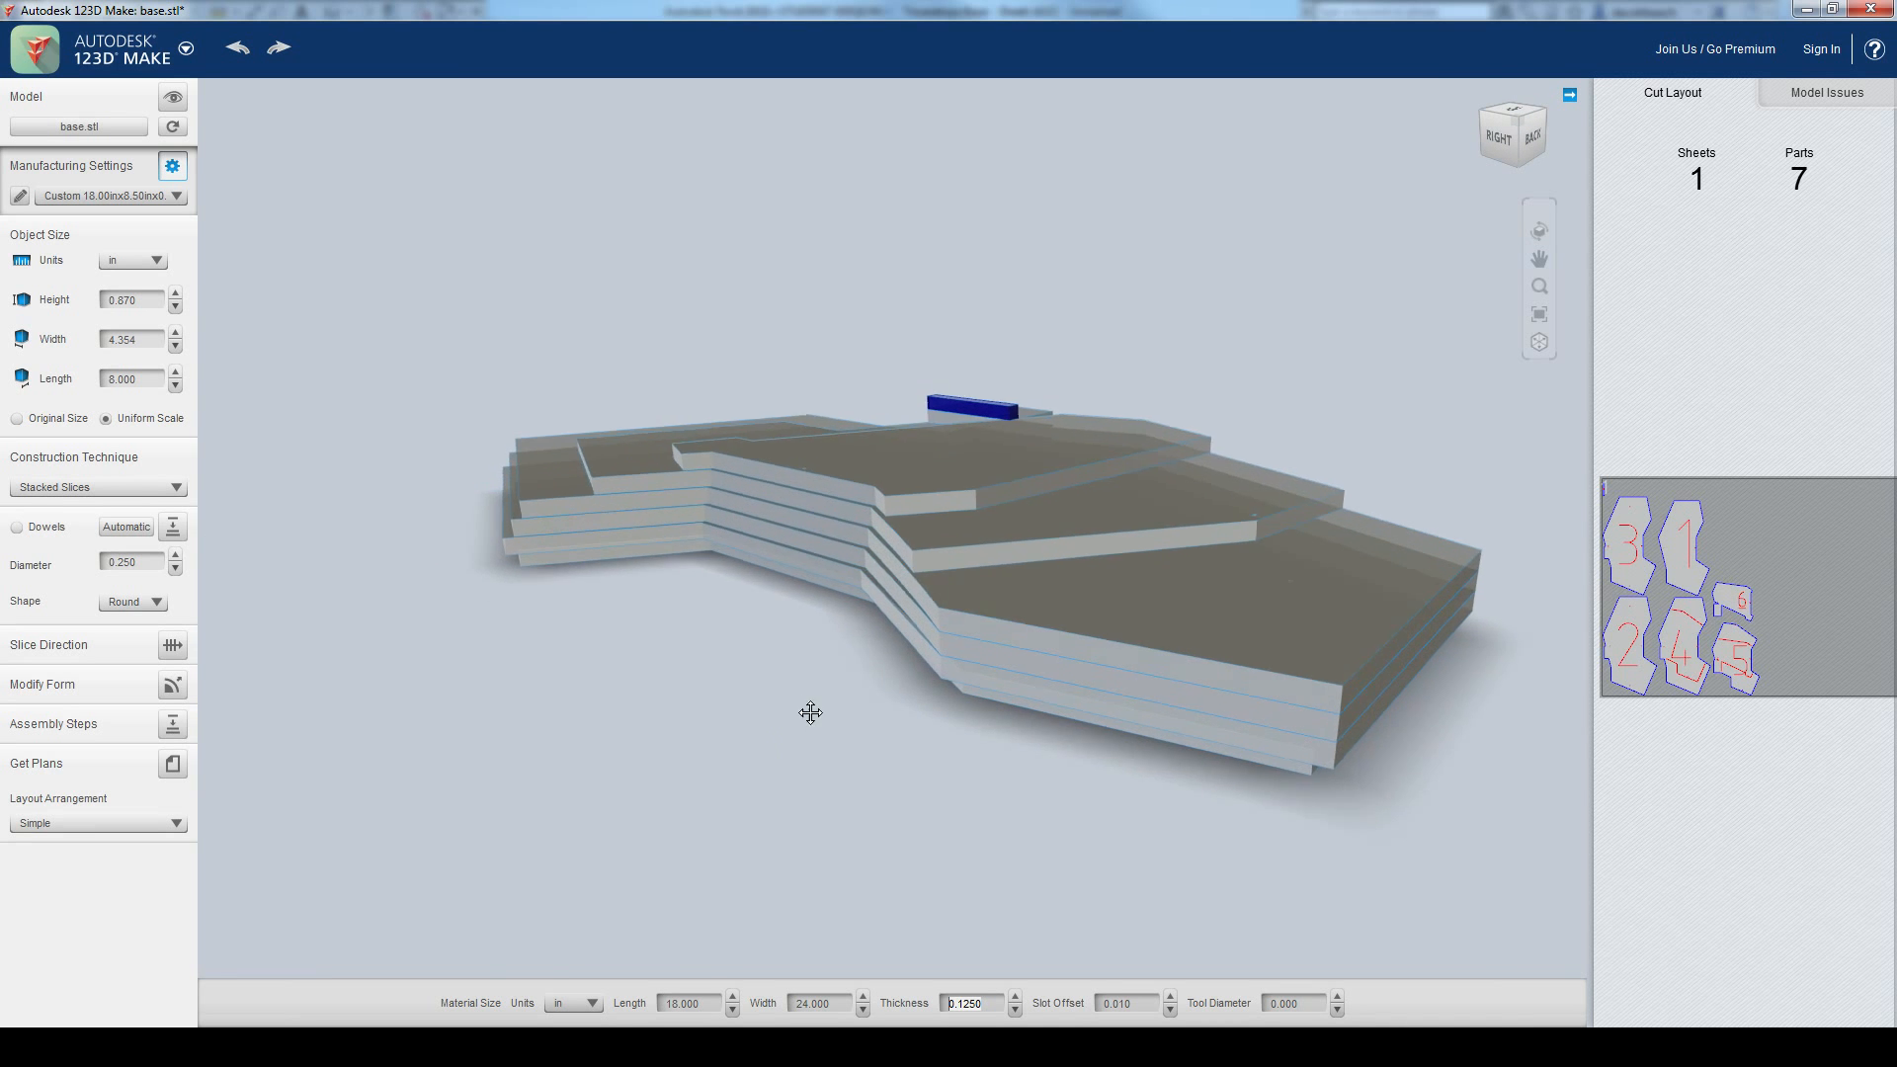
# Step: Set the material thickness to 0.031 in and inspect the finer layers around the base
pyautogui.click(990, 1003)
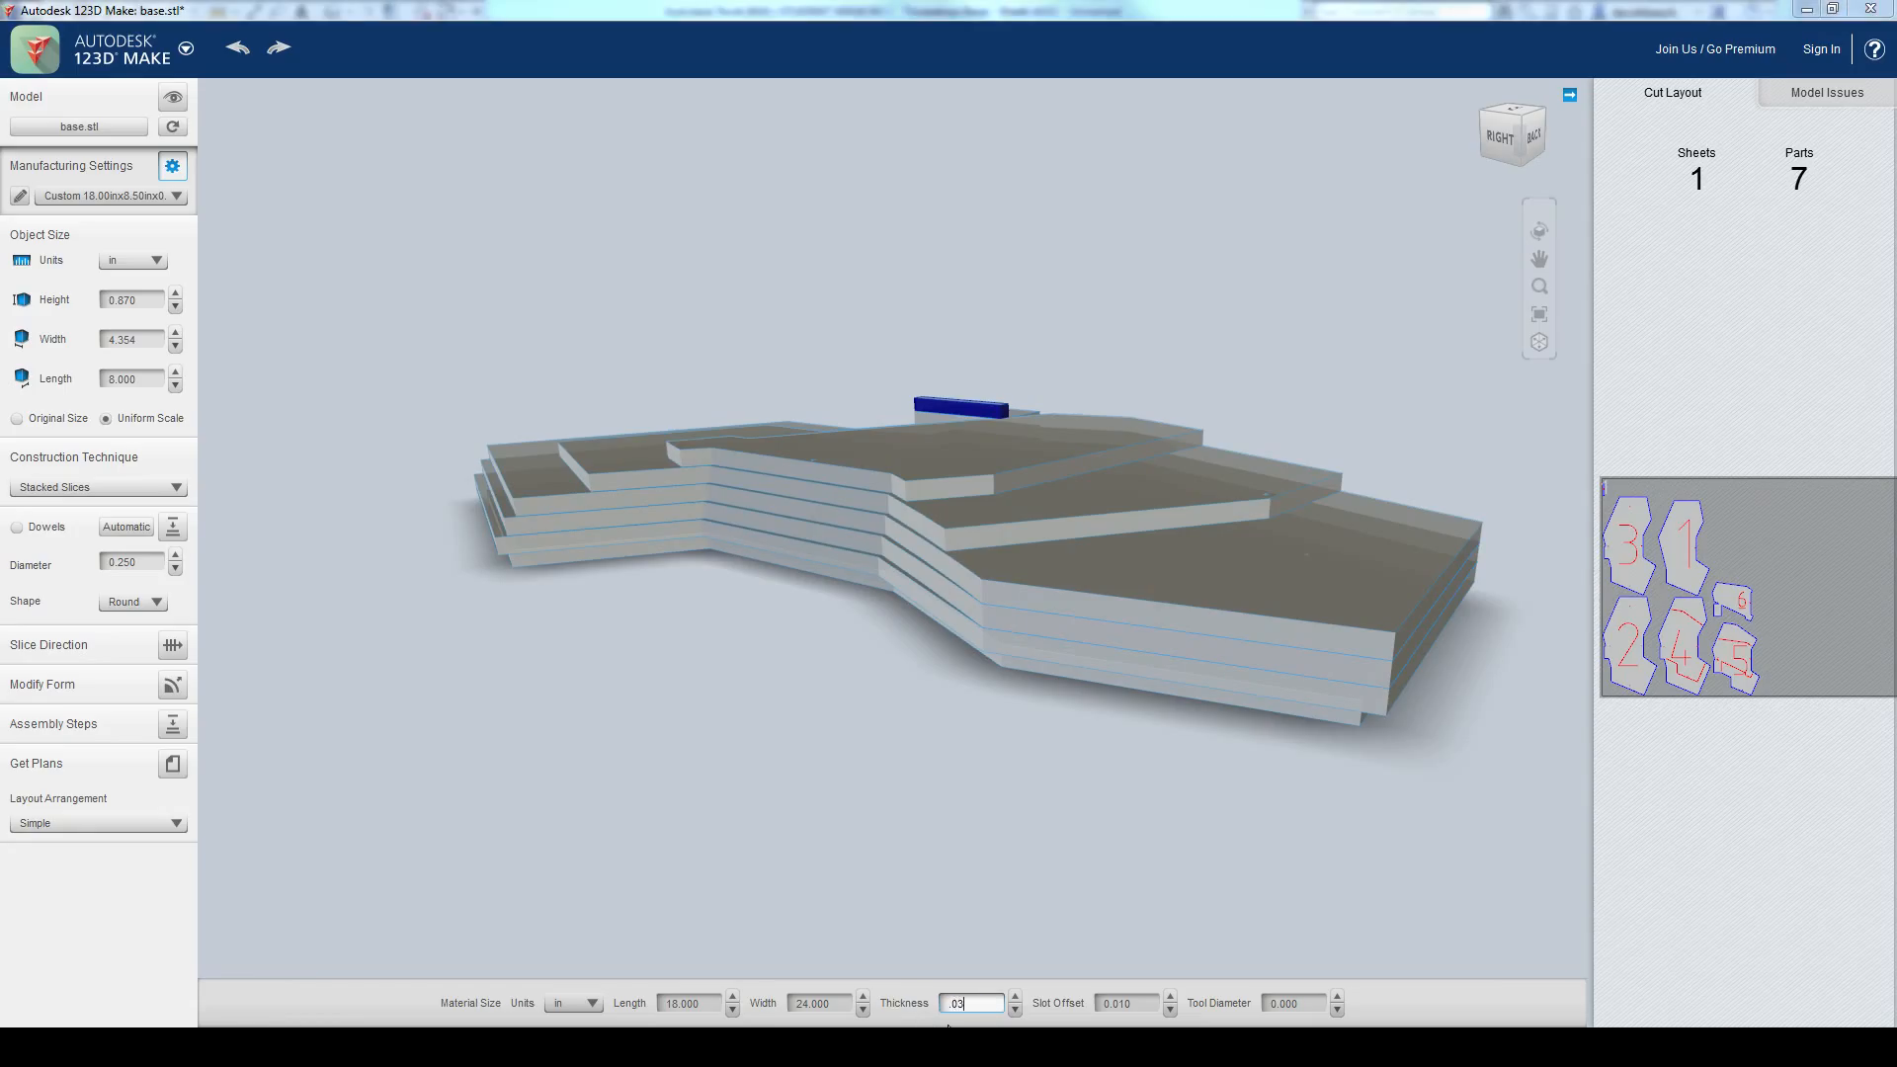
pyautogui.press('Return')
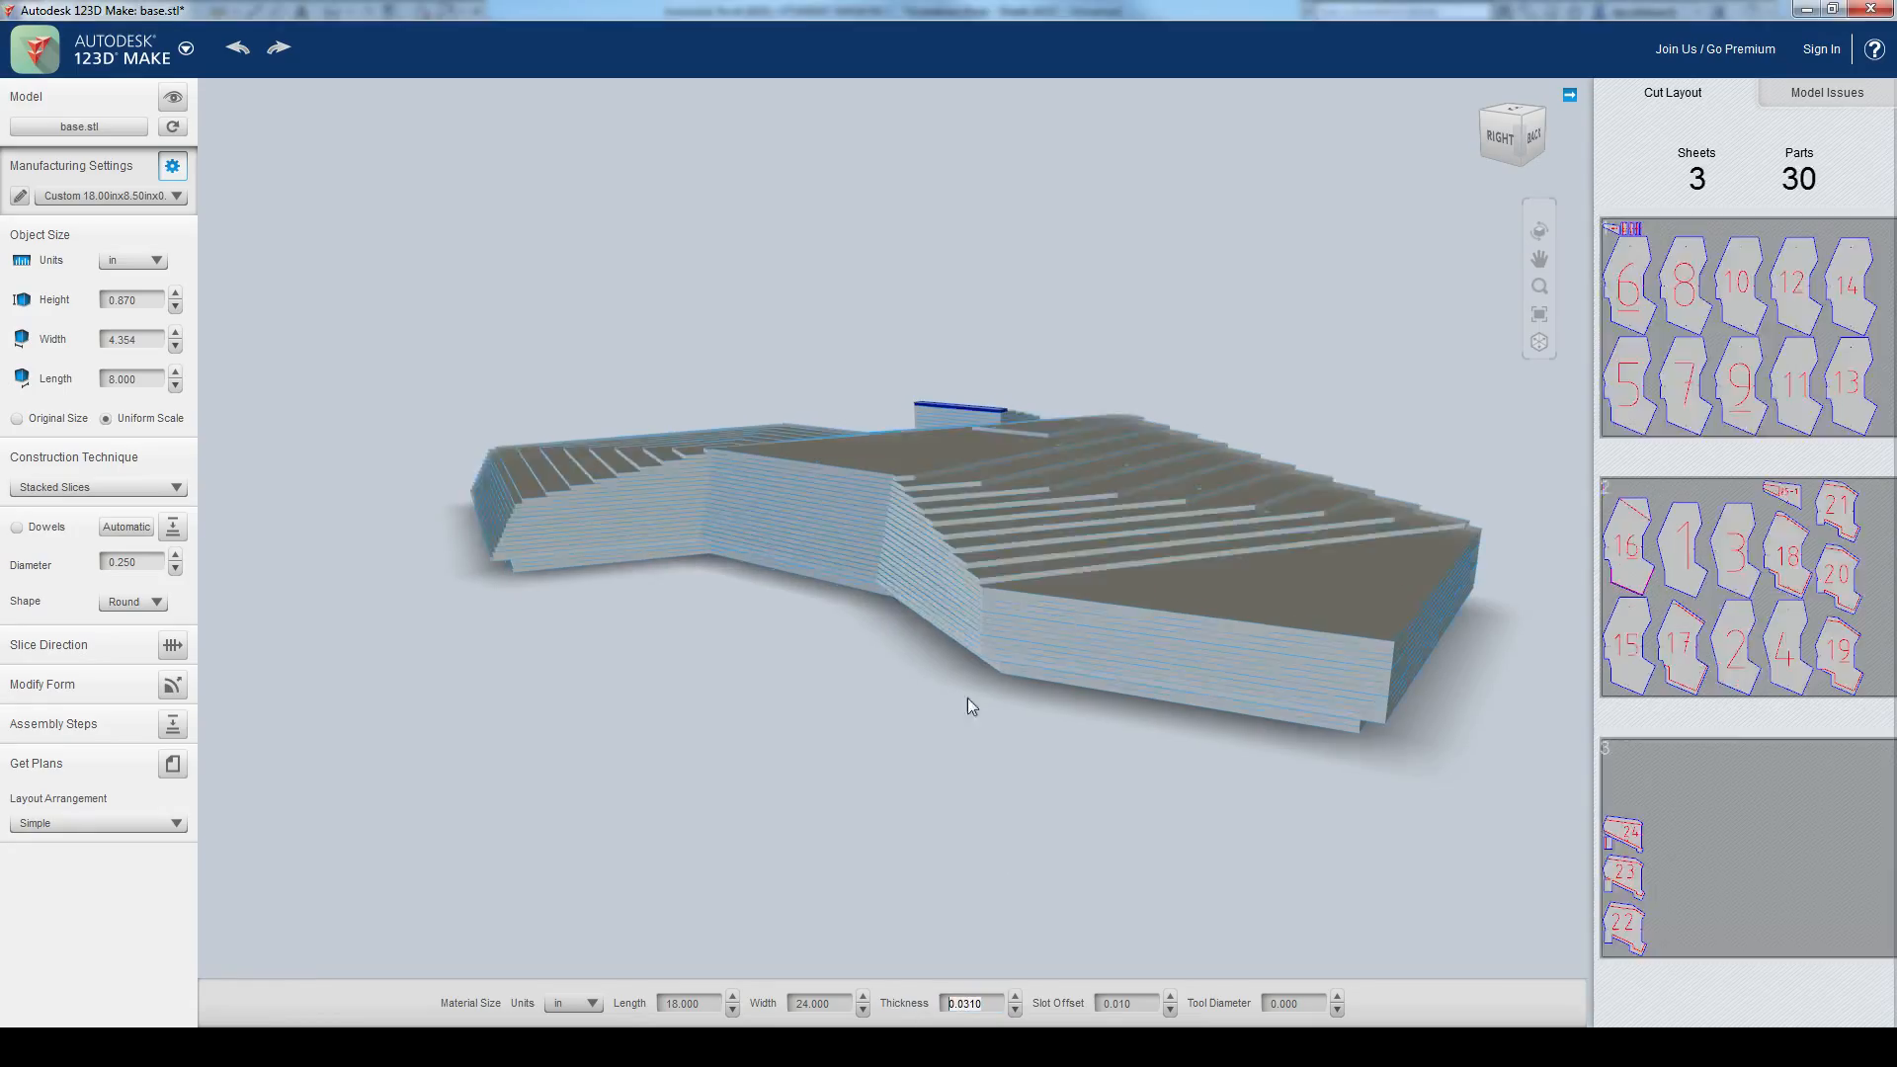
pyautogui.moveTo(957, 704); pyautogui.dragTo(893, 750, button='middle')
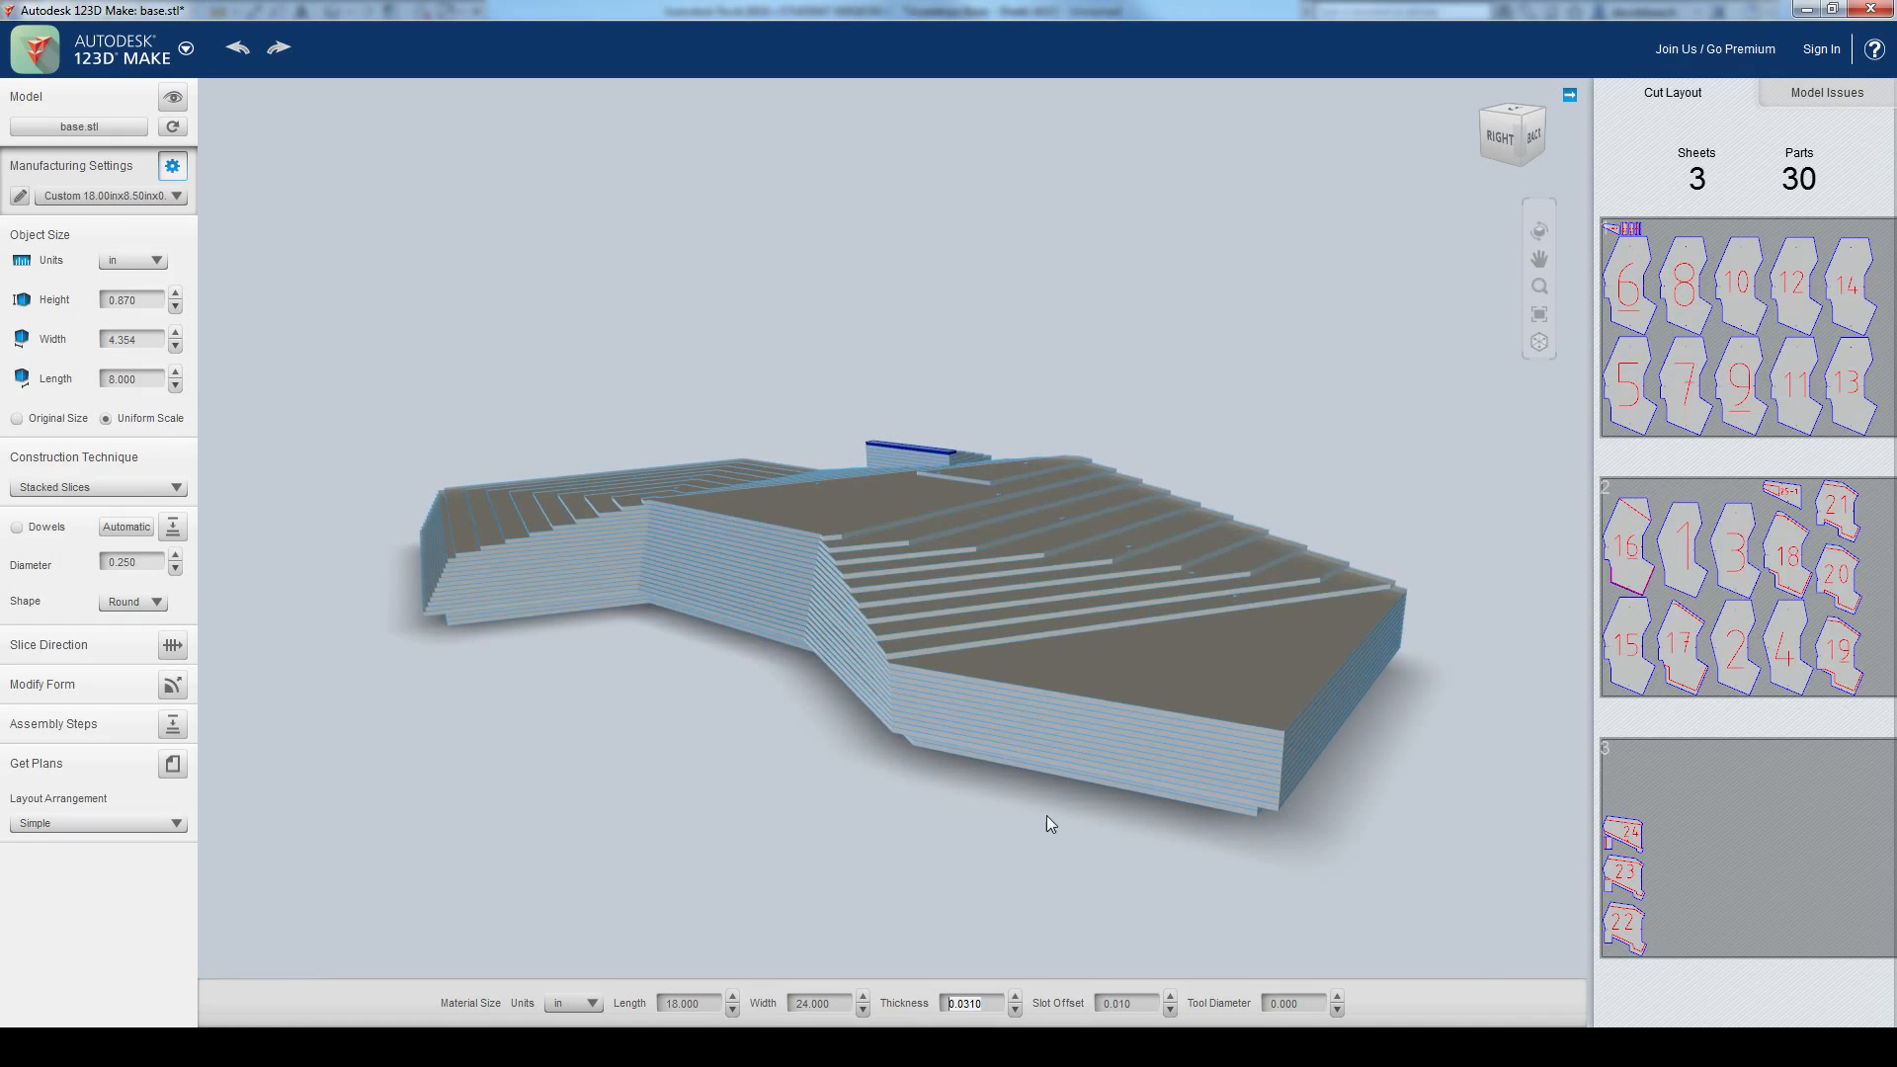
pyautogui.moveTo(1360, 849)
pyautogui.mouseDown(button='middle')
pyautogui.moveTo(1317, 842)
pyautogui.moveTo(1369, 850)
pyautogui.mouseUp(button='middle')
pyautogui.moveTo(1383, 859); pyautogui.dragTo(427, 826, button='right')
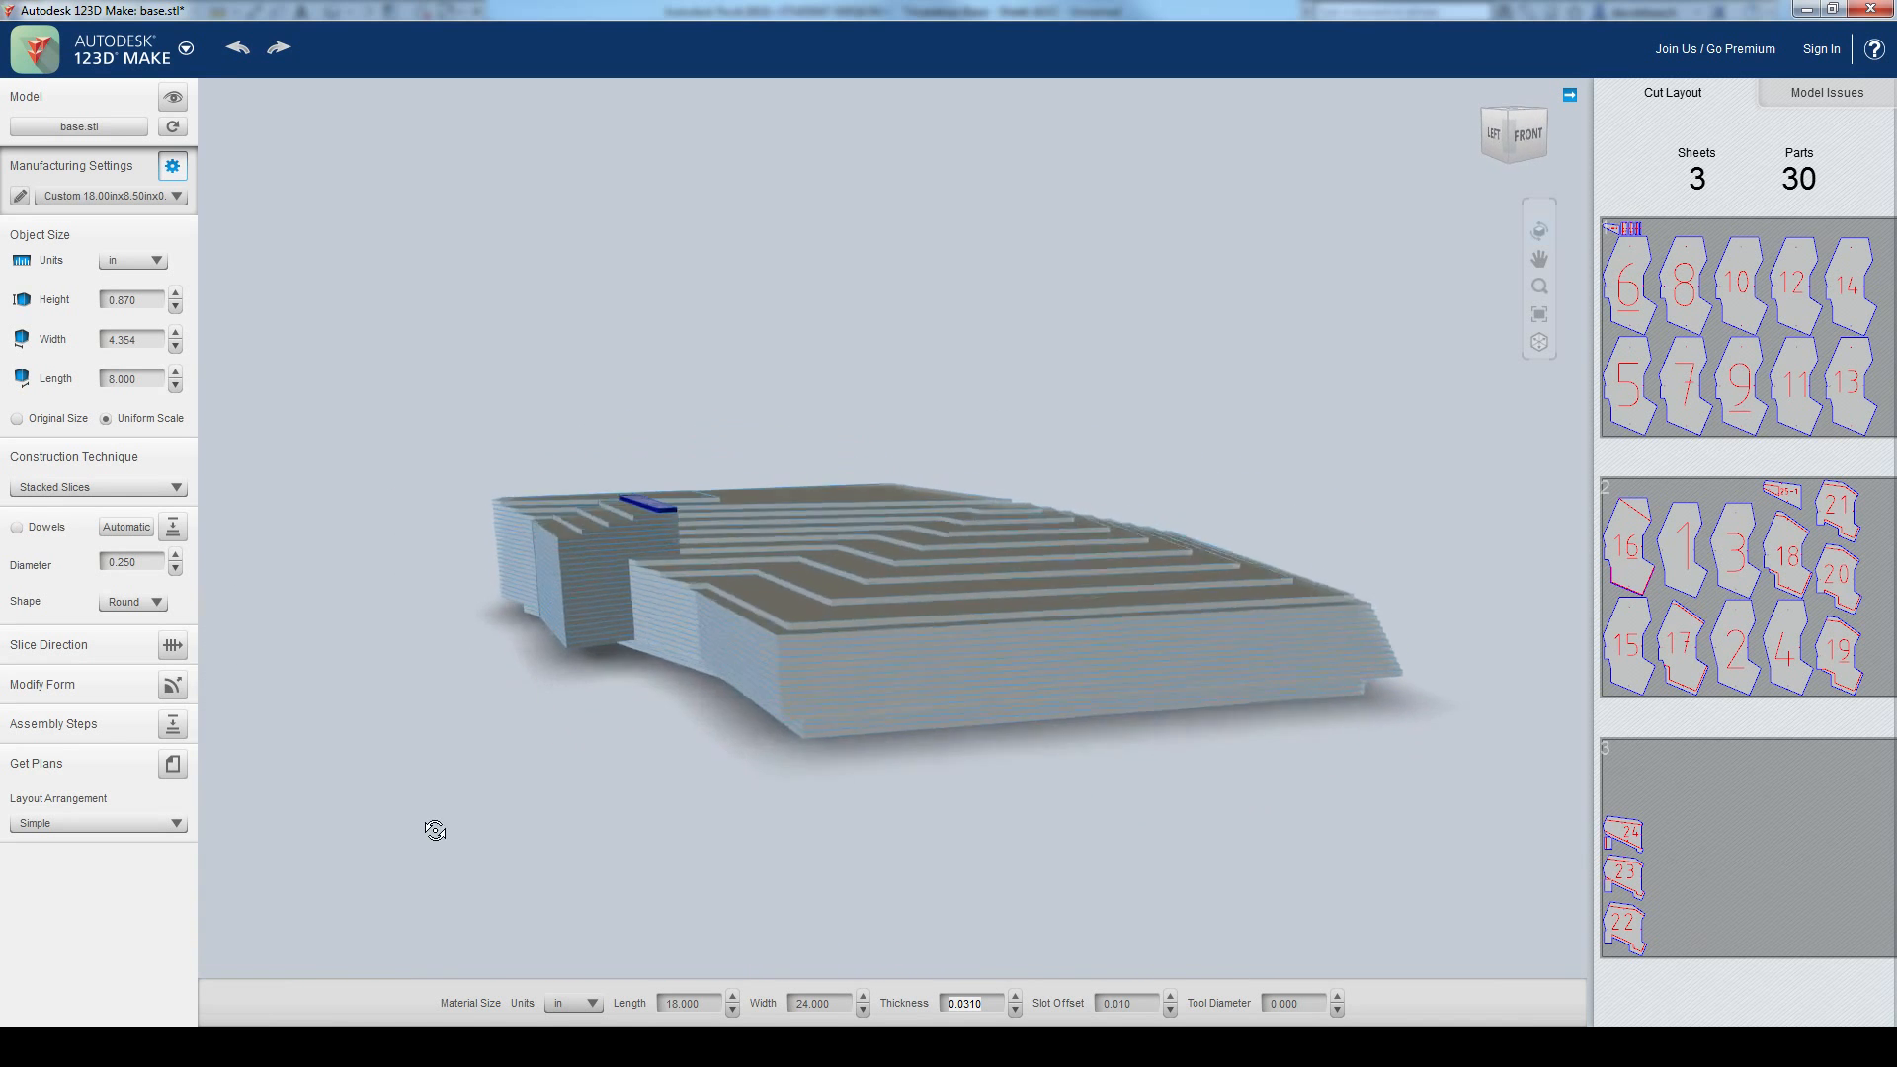
pyautogui.moveTo(636, 812); pyautogui.dragTo(1410, 807, button='right')
pyautogui.moveTo(920, 748); pyautogui.dragTo(721, 756, button='right')
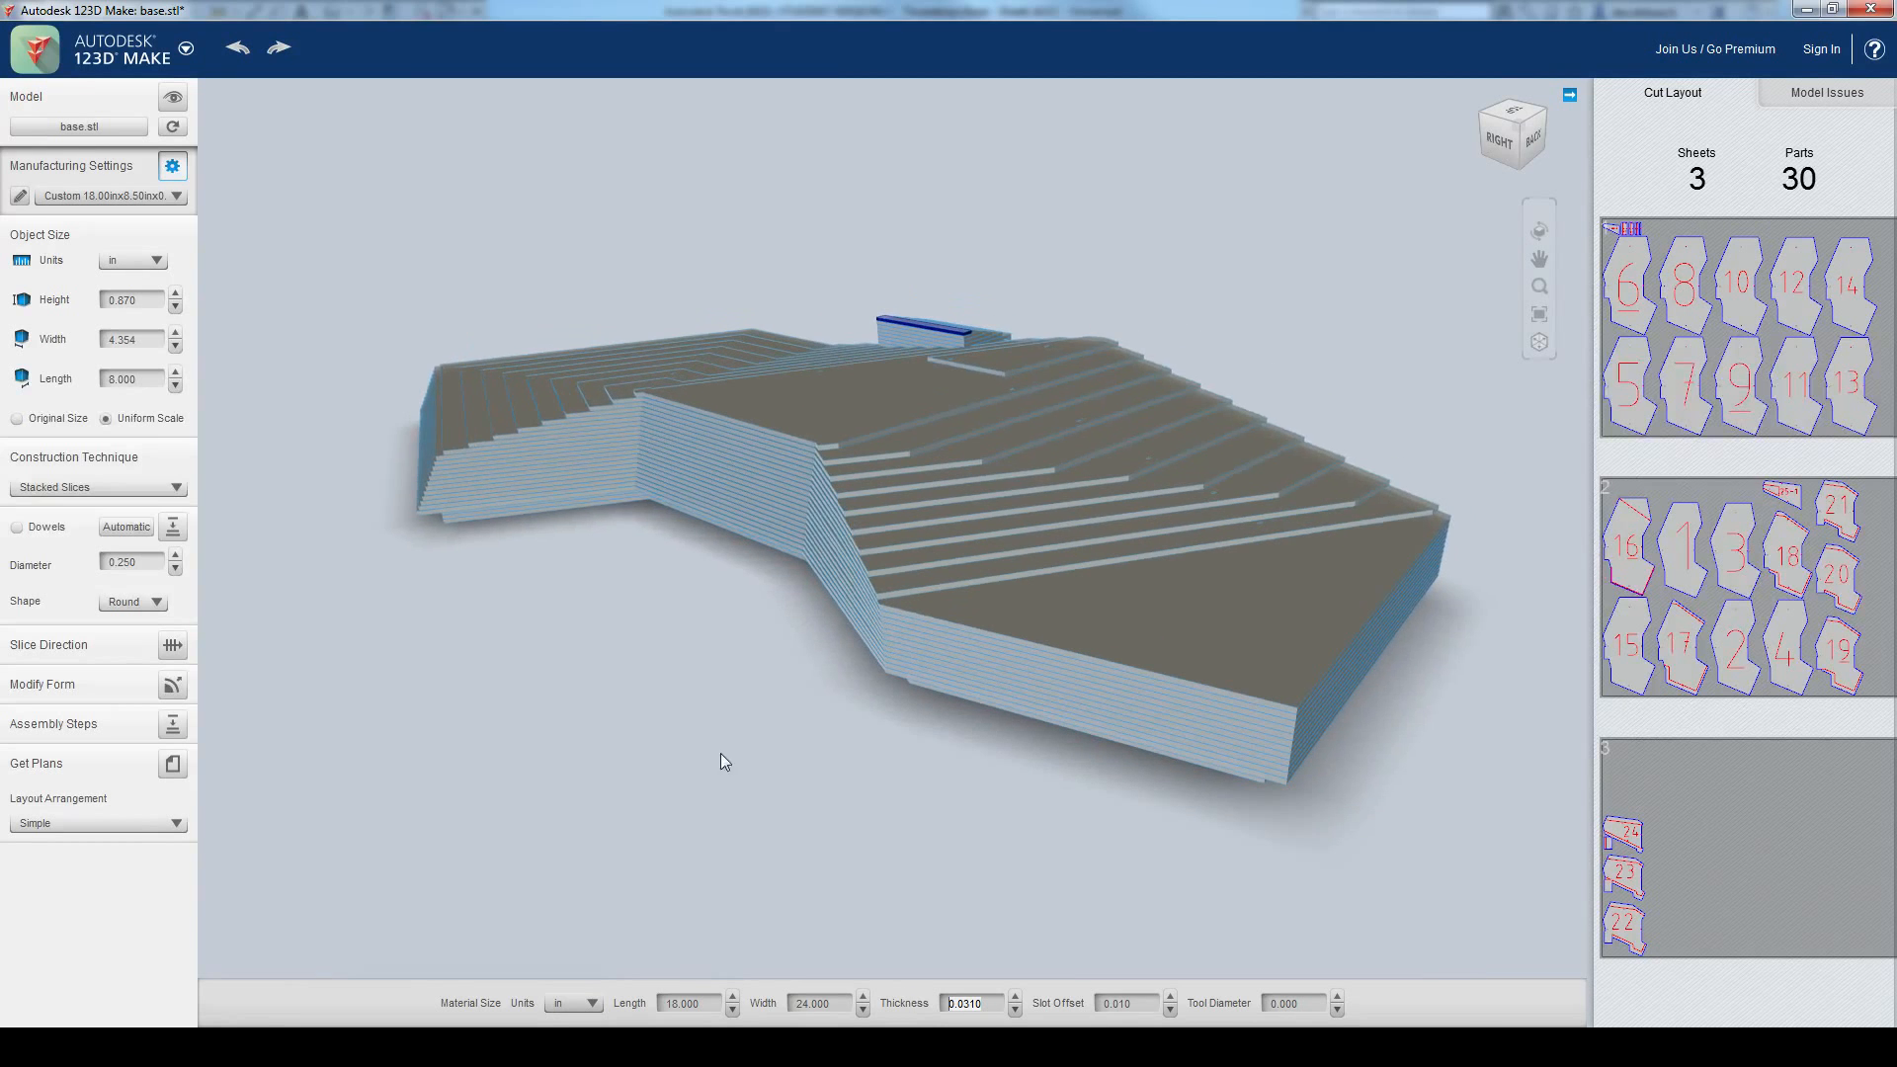
# Step: Change the construction technique to Interlocked Slices and set the first axis to 10 slices
pyautogui.click(128, 486)
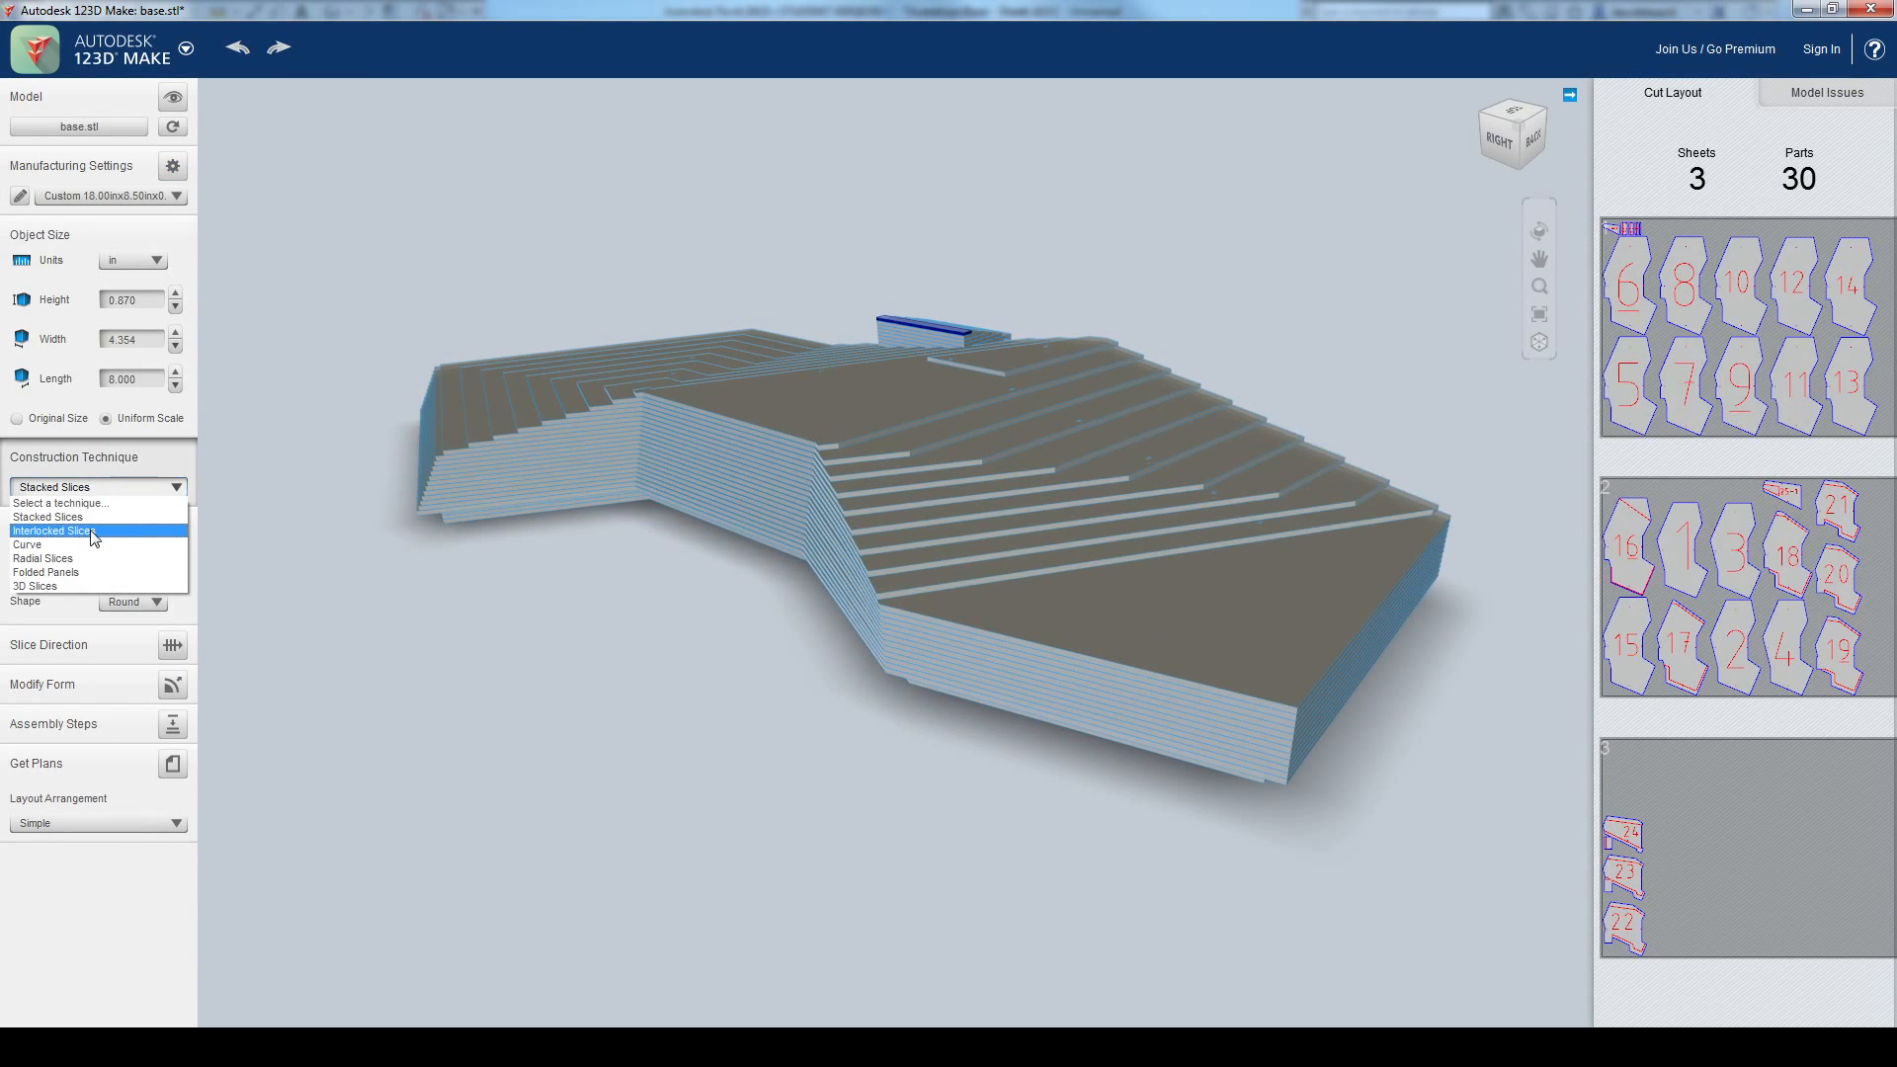
pyautogui.click(92, 533)
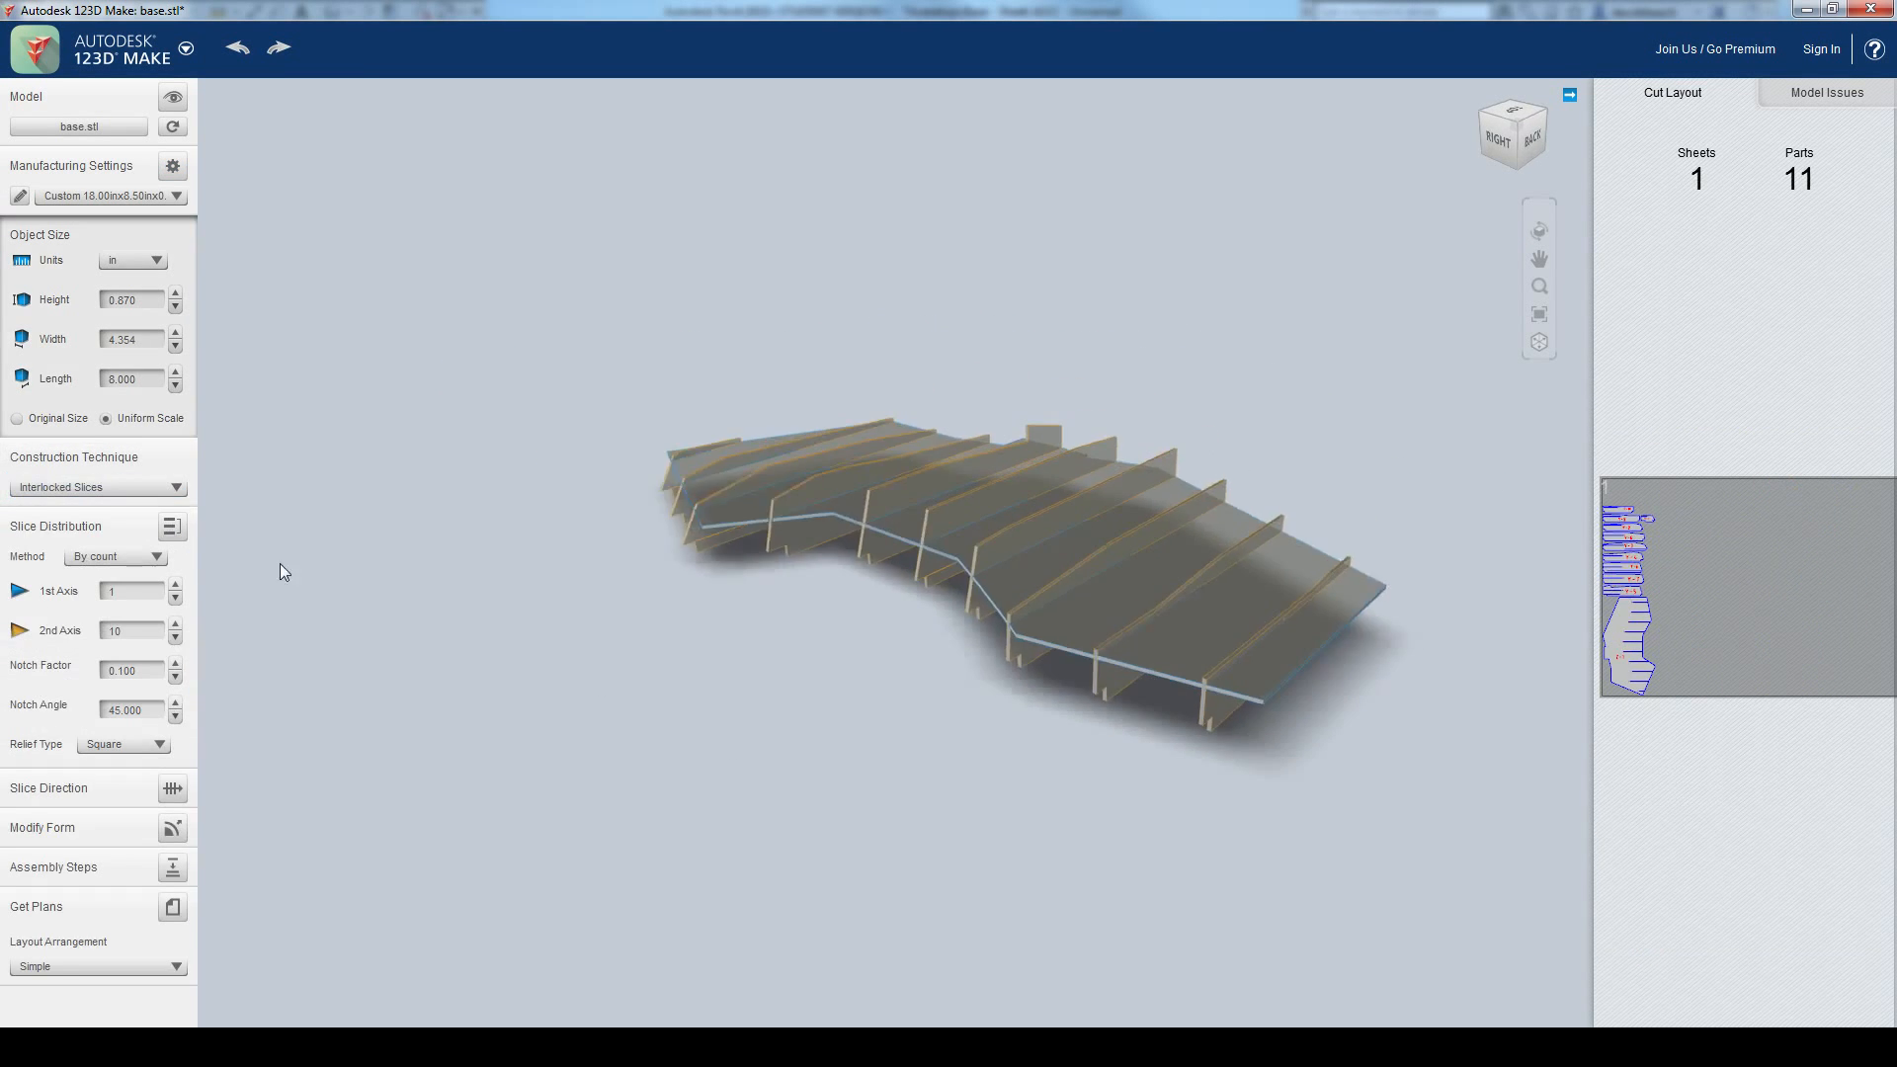
pyautogui.click(129, 591)
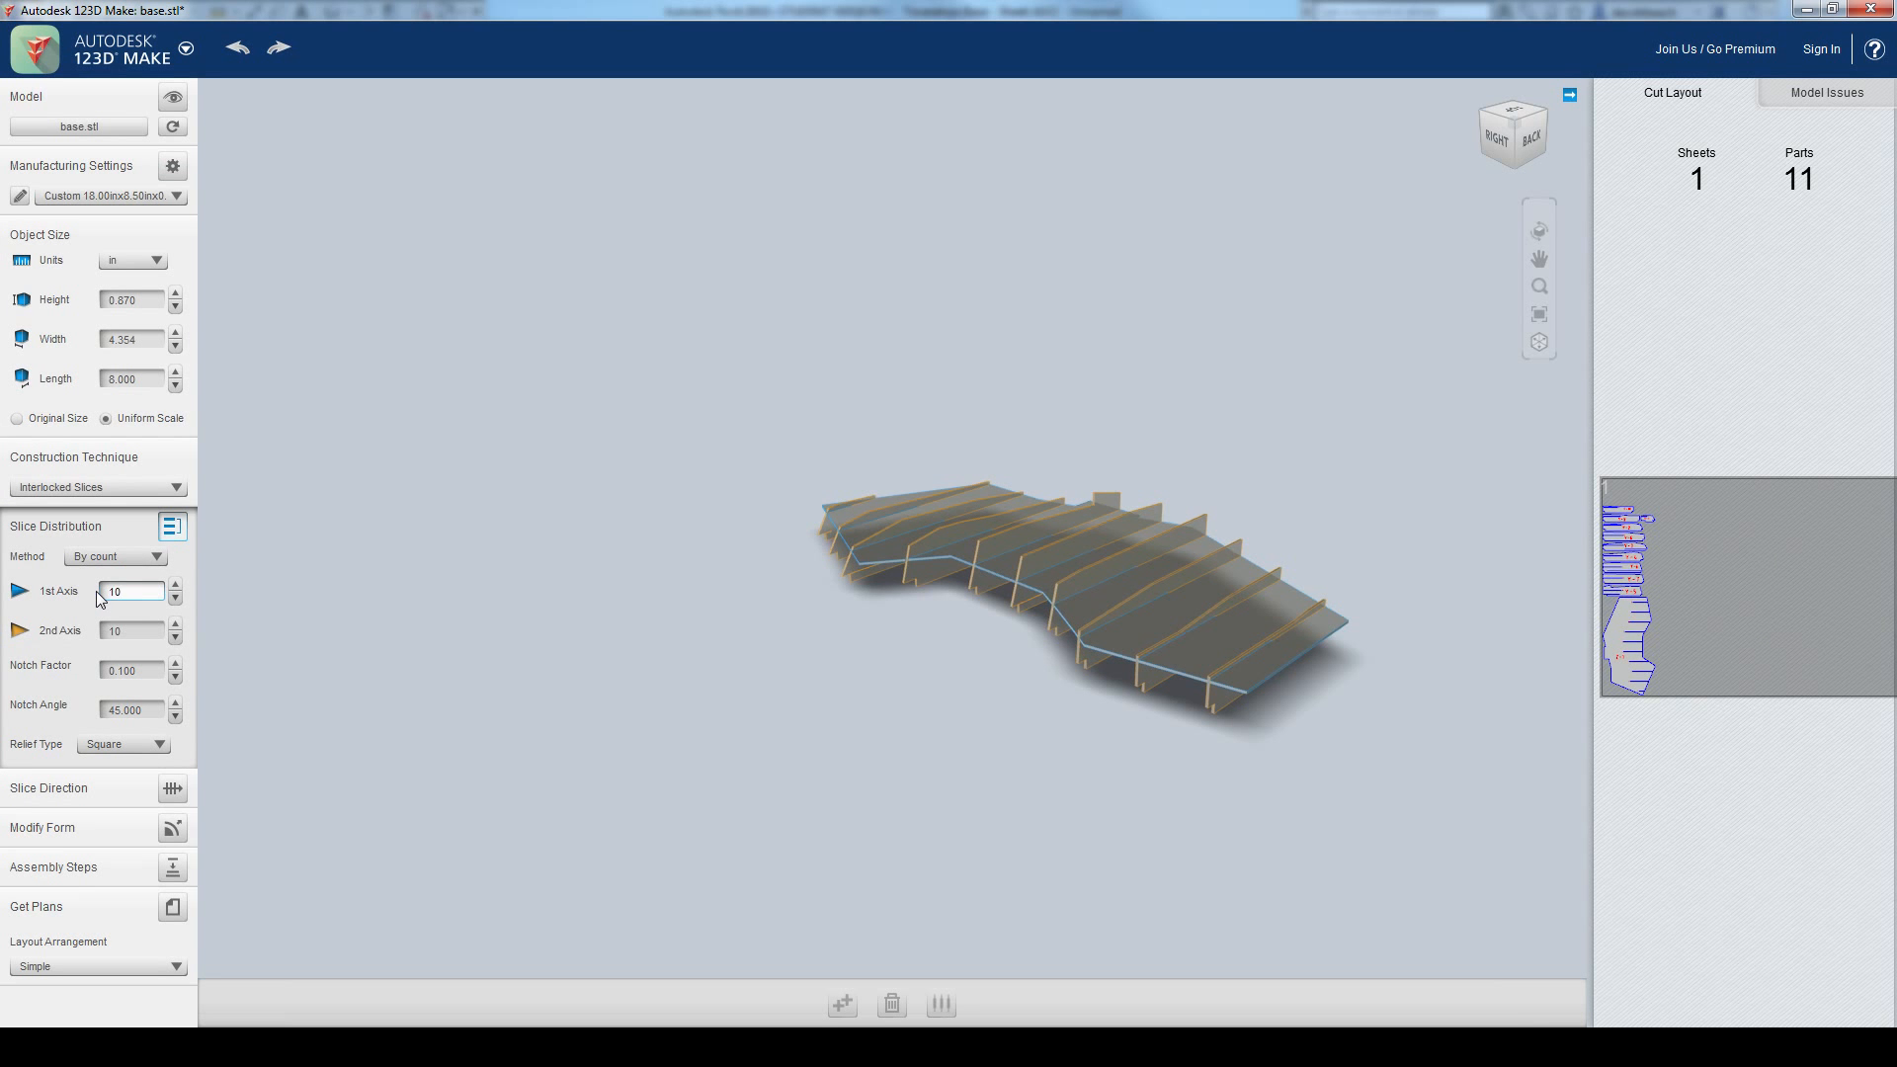
pyautogui.write('10')
pyautogui.press('Return')
# Step: Try 5 slices on the second axis, then use 5 slices on the first axis and 10 on the second
pyautogui.moveTo(759, 702); pyautogui.dragTo(209, 691, button='right')
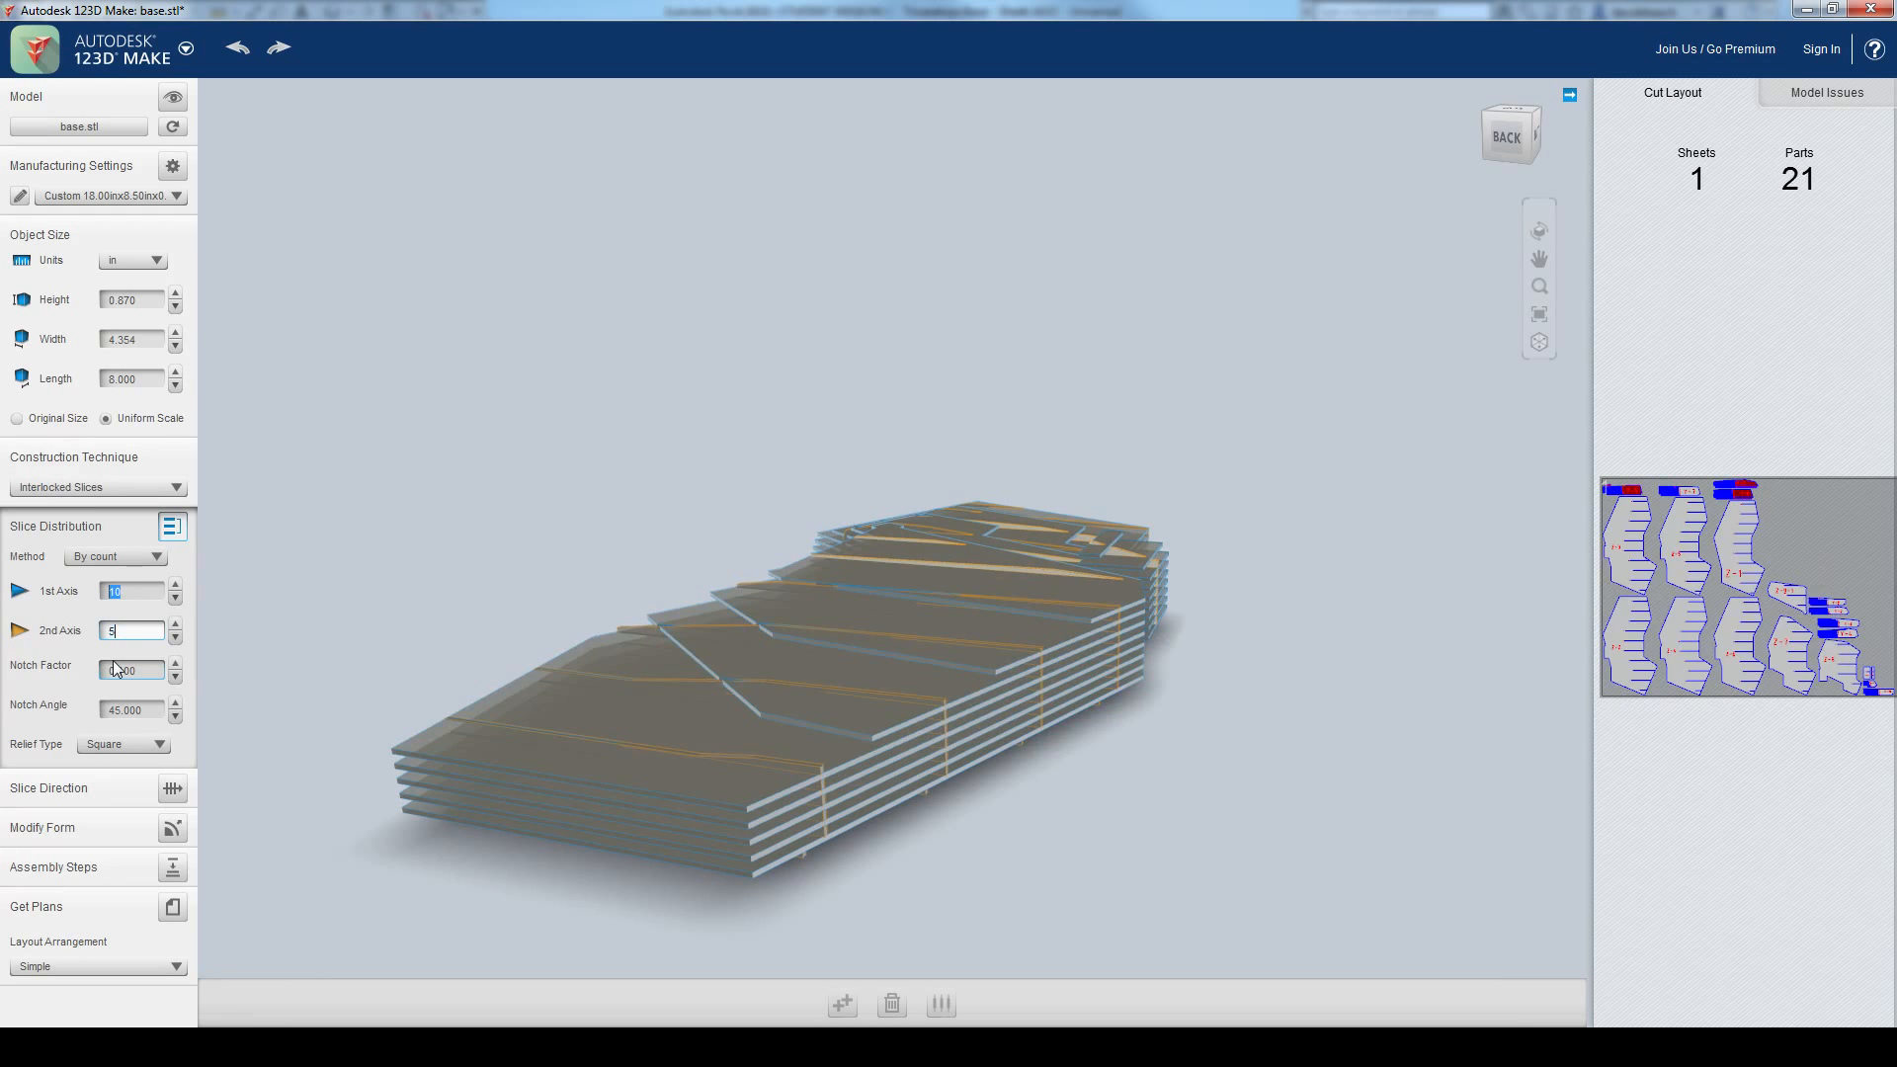
pyautogui.press('Return')
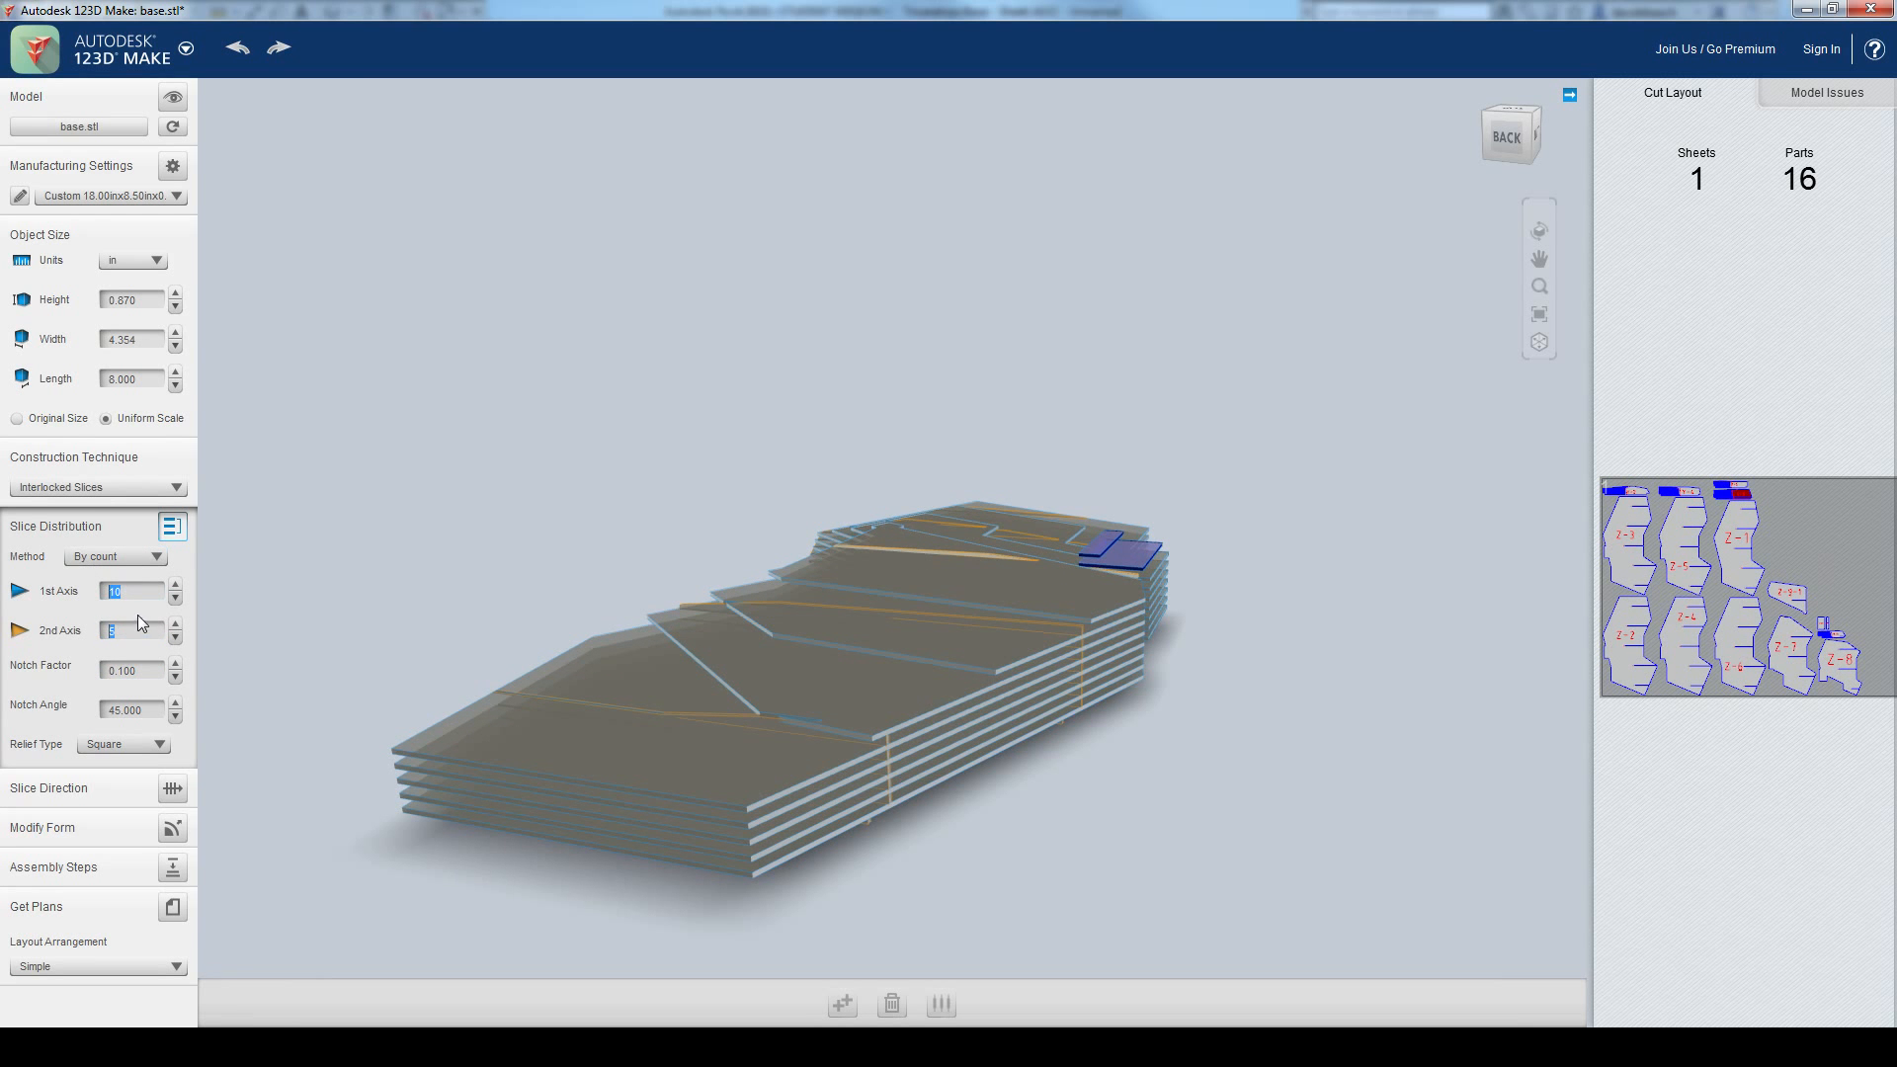
pyautogui.write('10')
pyautogui.press('Return')
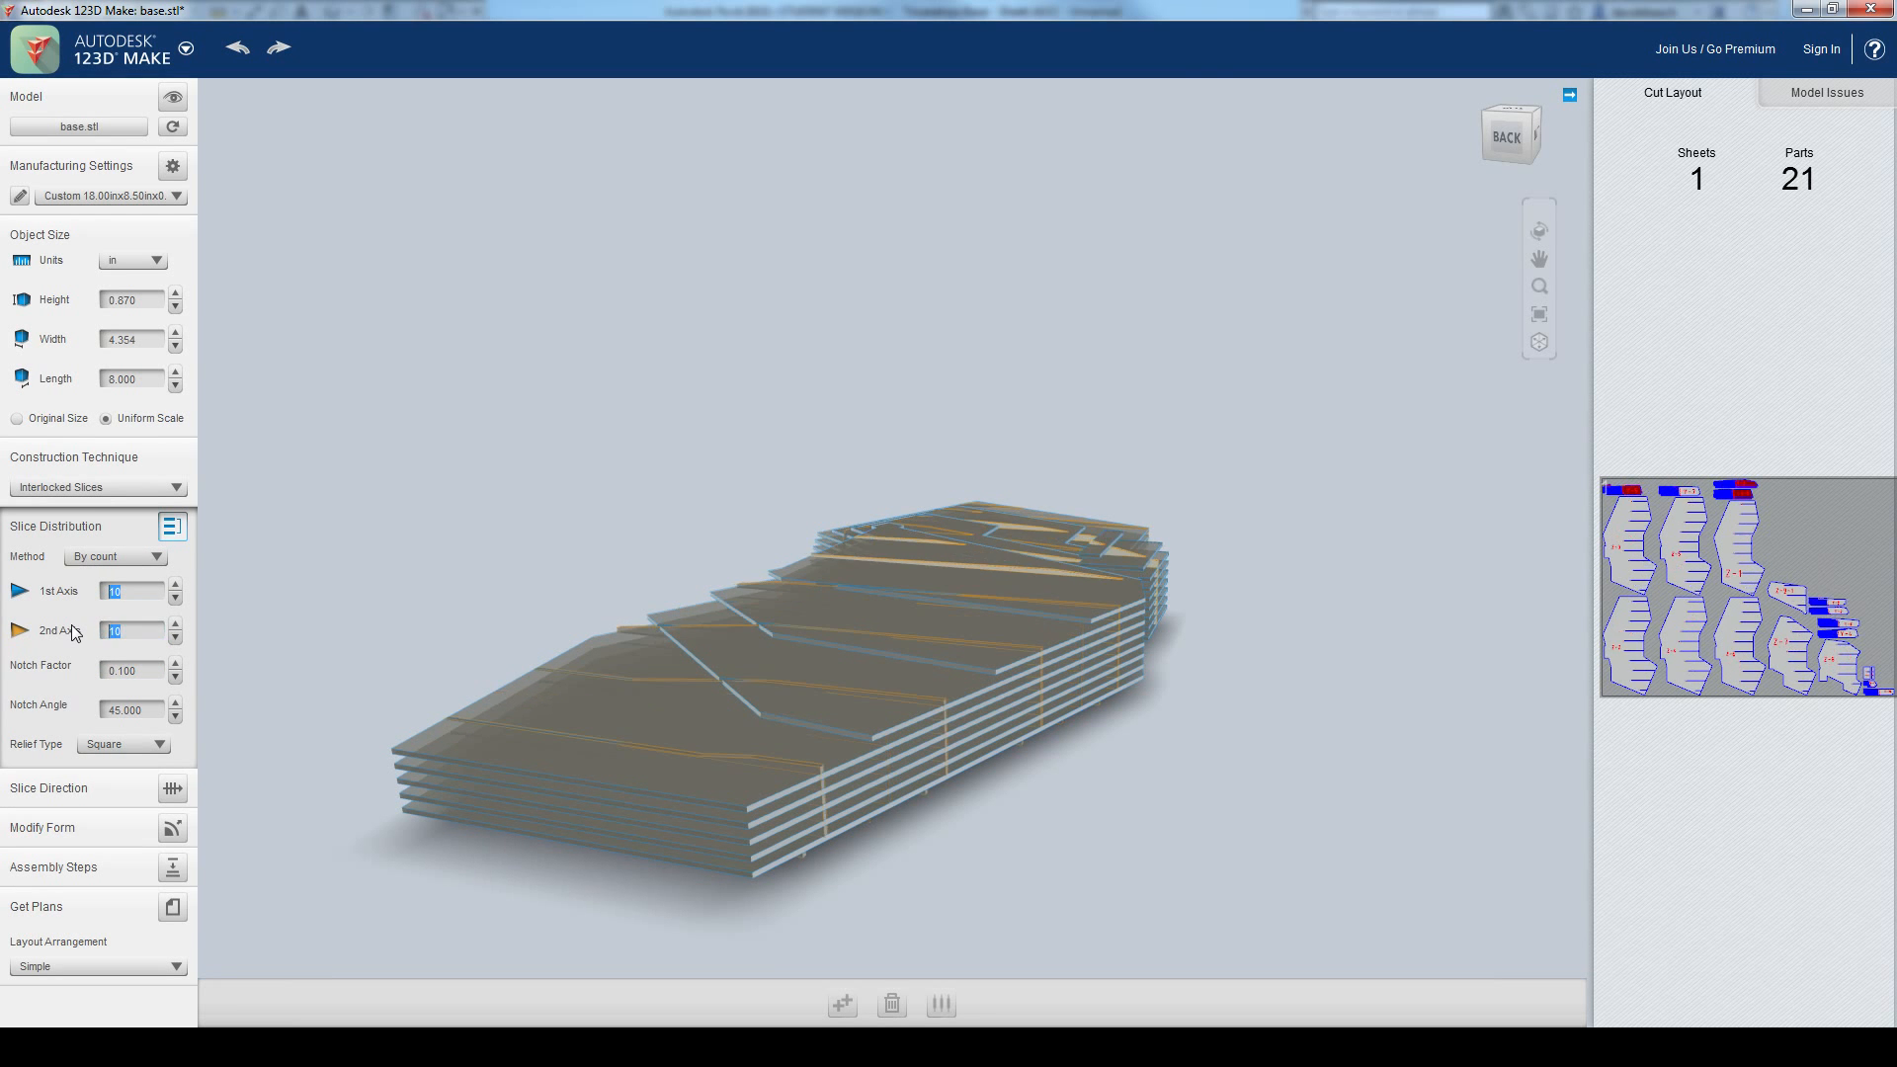
pyautogui.write('5')
pyautogui.press('Return')
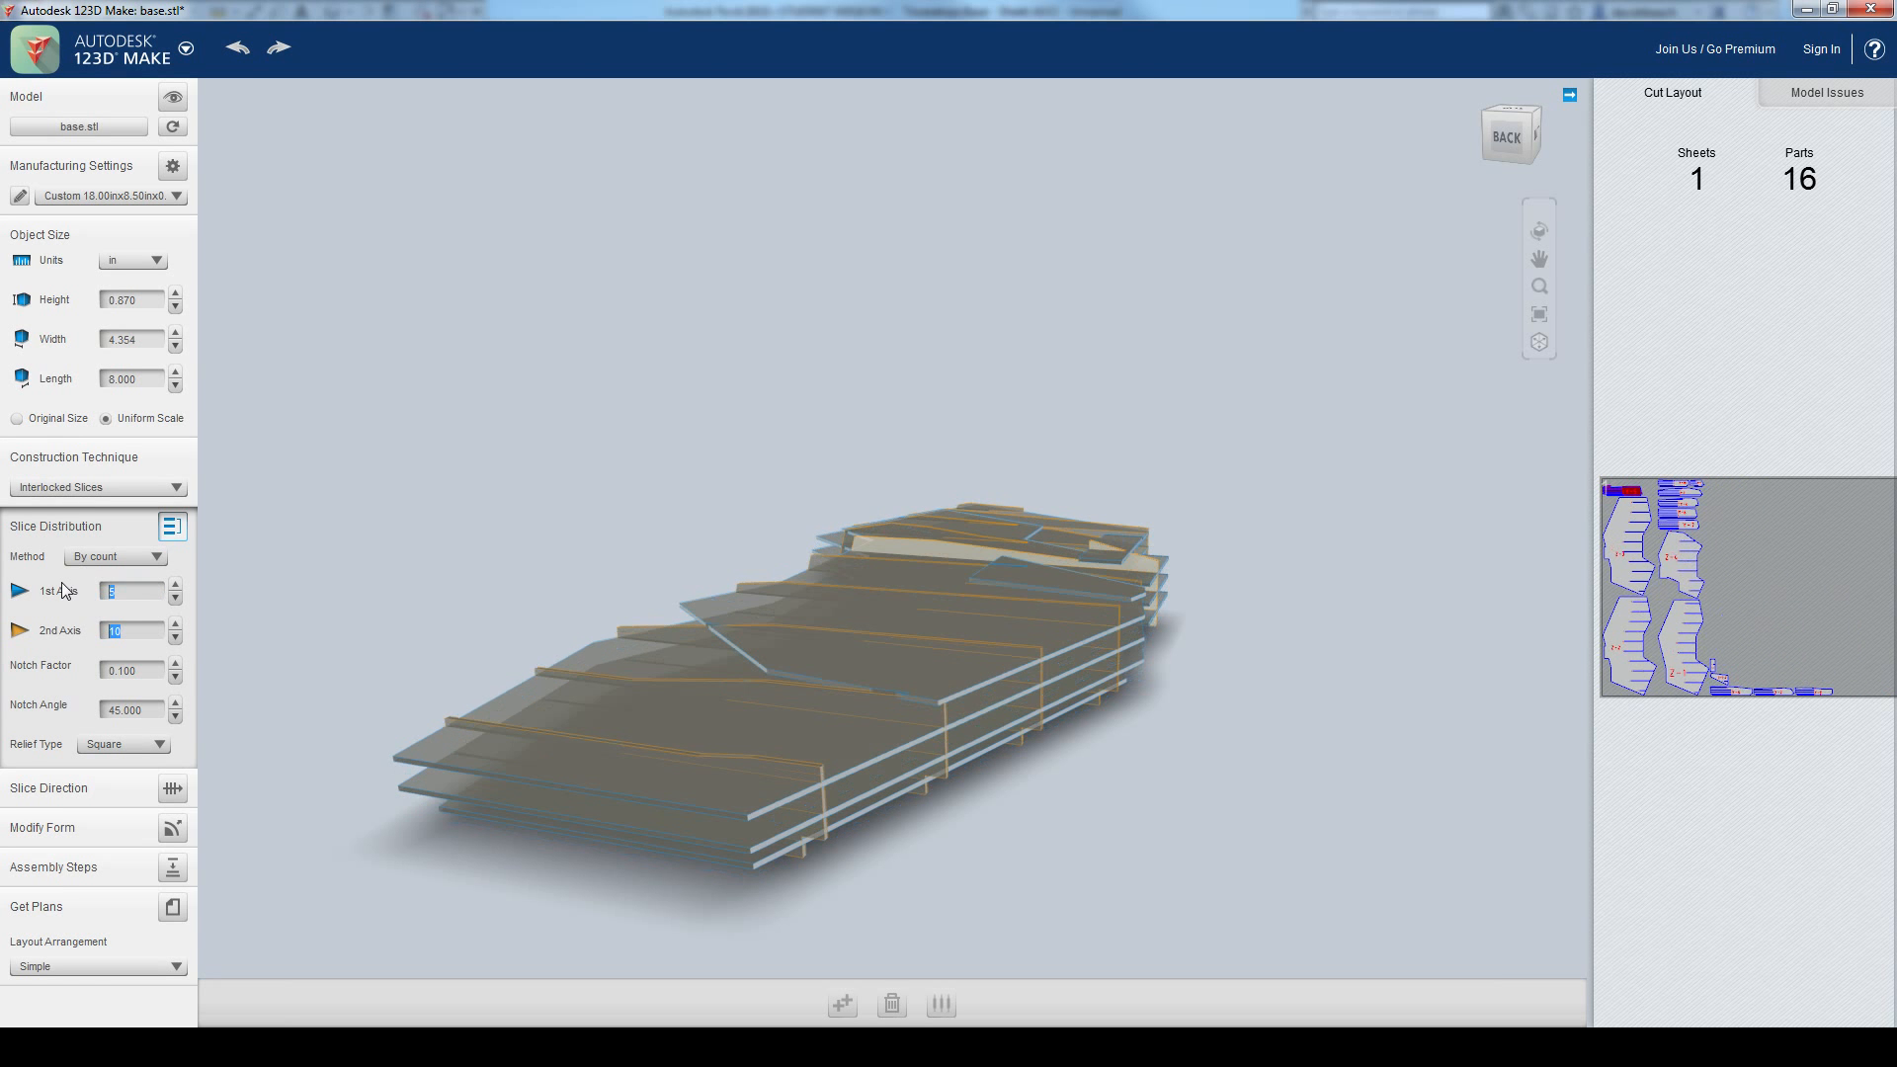
# Step: Examine the interlocked slices from several sides, including the slice highlighted in red
pyautogui.moveTo(551, 486); pyautogui.dragTo(1365, 821, button='right')
pyautogui.scroll(-1, 943, 806)
pyautogui.moveTo(943, 806); pyautogui.dragTo(1046, 779, button='middle')
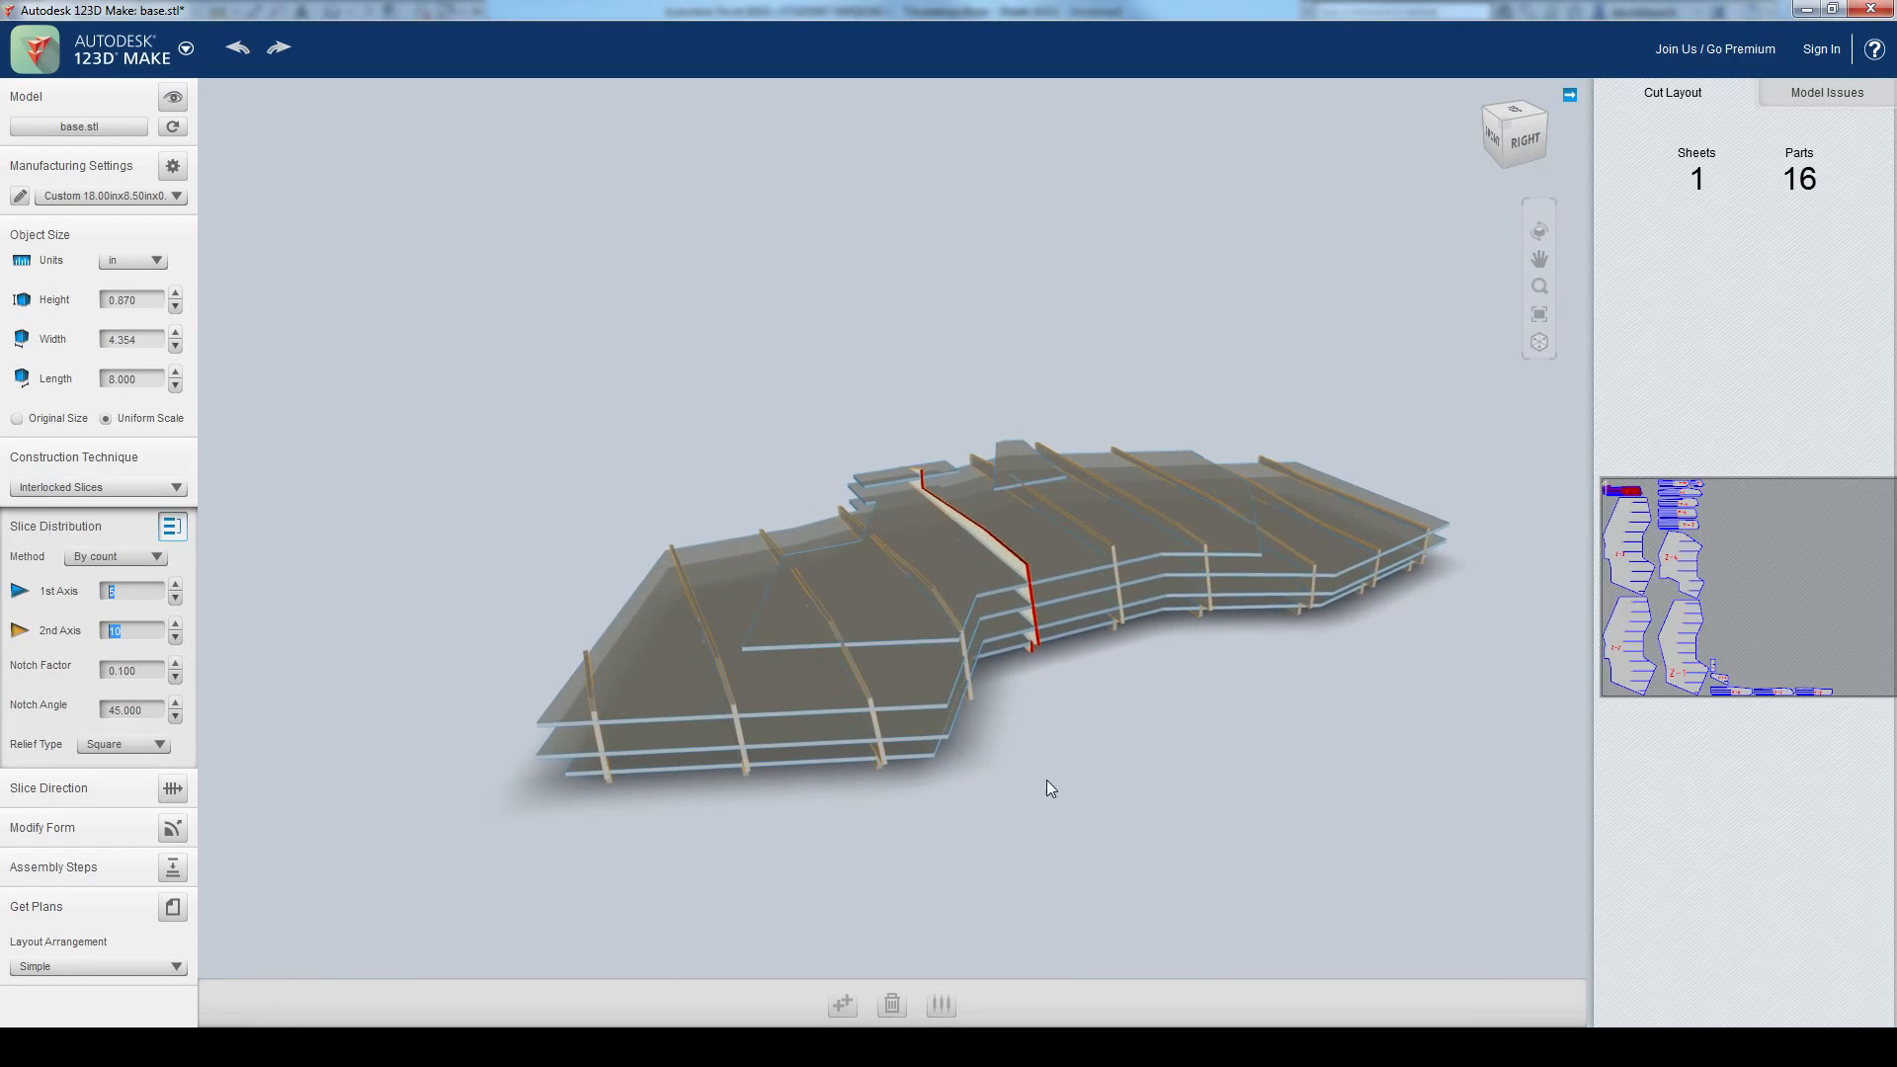
pyautogui.scroll(1, 1072, 788)
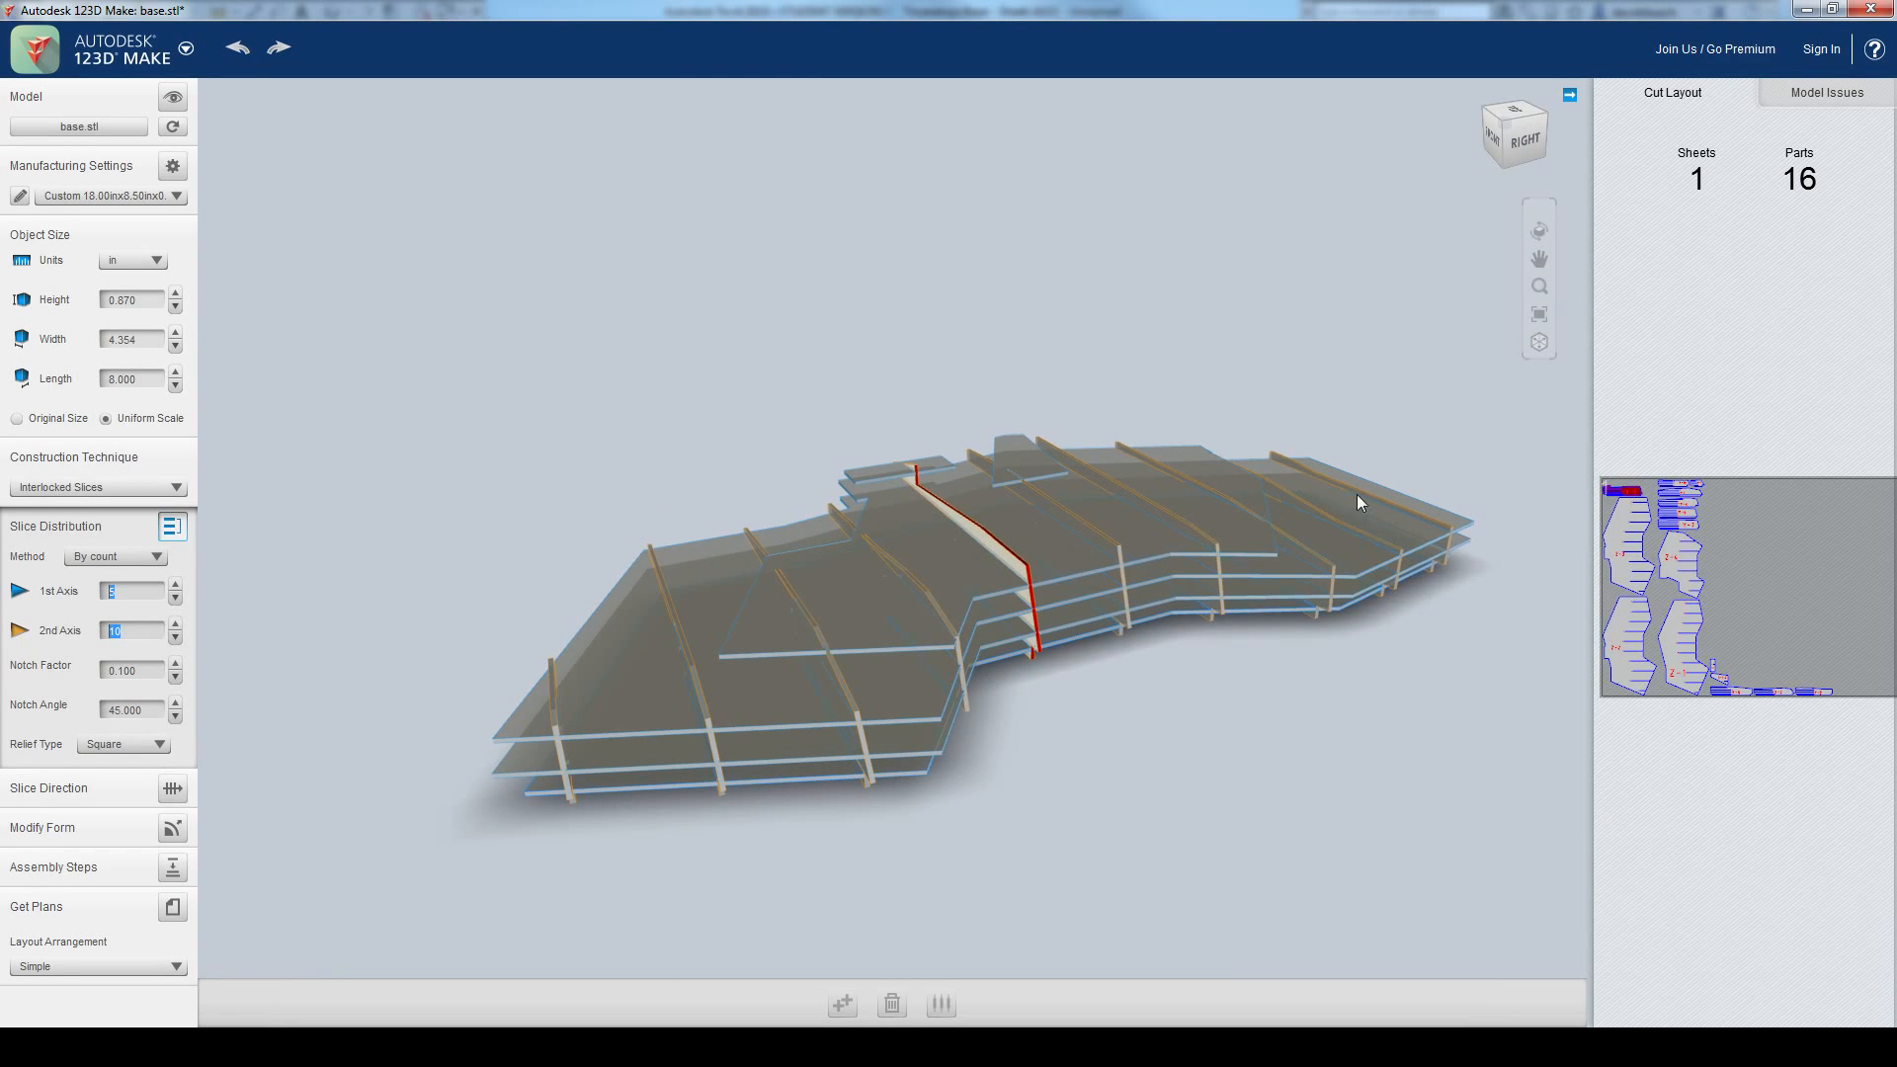
pyautogui.moveTo(1321, 709)
pyautogui.mouseDown(button='right')
pyautogui.moveTo(1452, 665)
pyautogui.moveTo(1469, 555)
pyautogui.moveTo(1454, 634)
pyautogui.moveTo(1349, 725)
pyautogui.mouseUp(button='right')
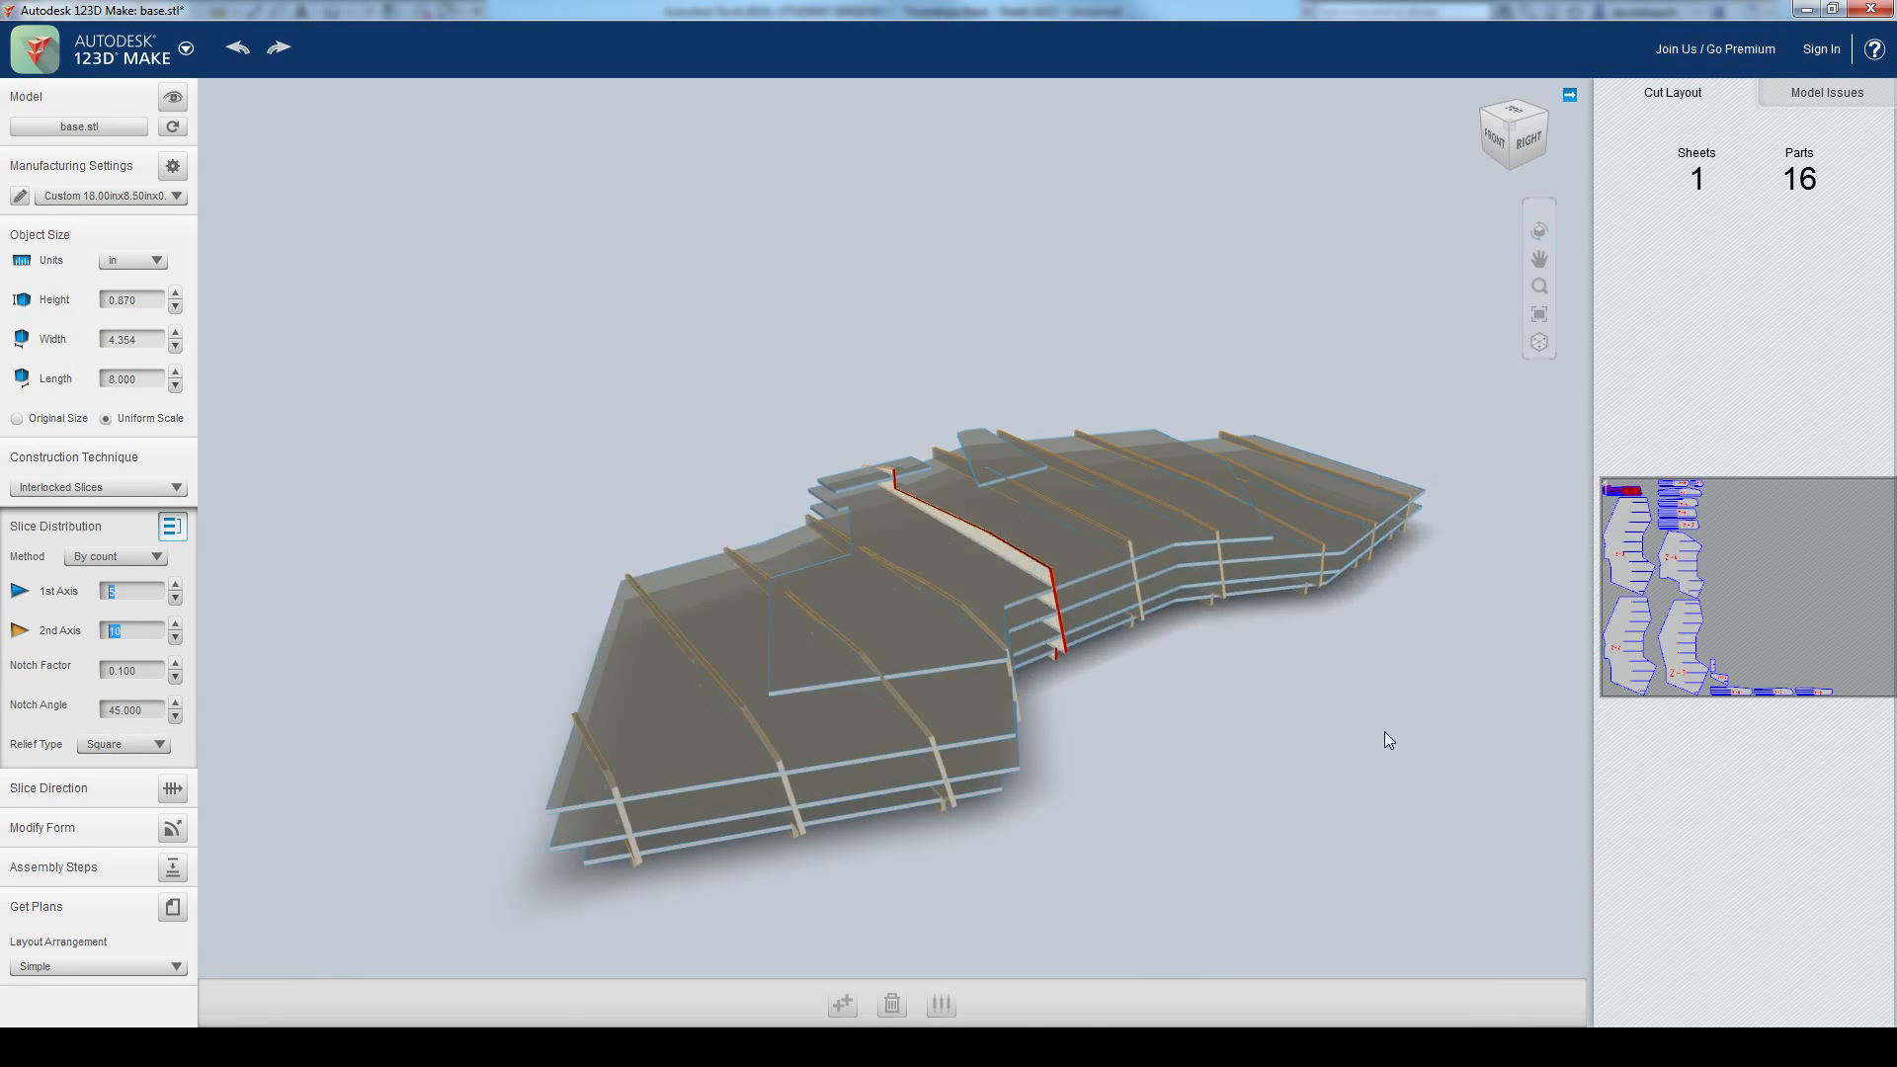
pyautogui.scroll(-1, 1384, 731)
pyautogui.moveTo(1384, 731); pyautogui.dragTo(1310, 733, button='middle')
pyautogui.scroll(1, 1117, 707)
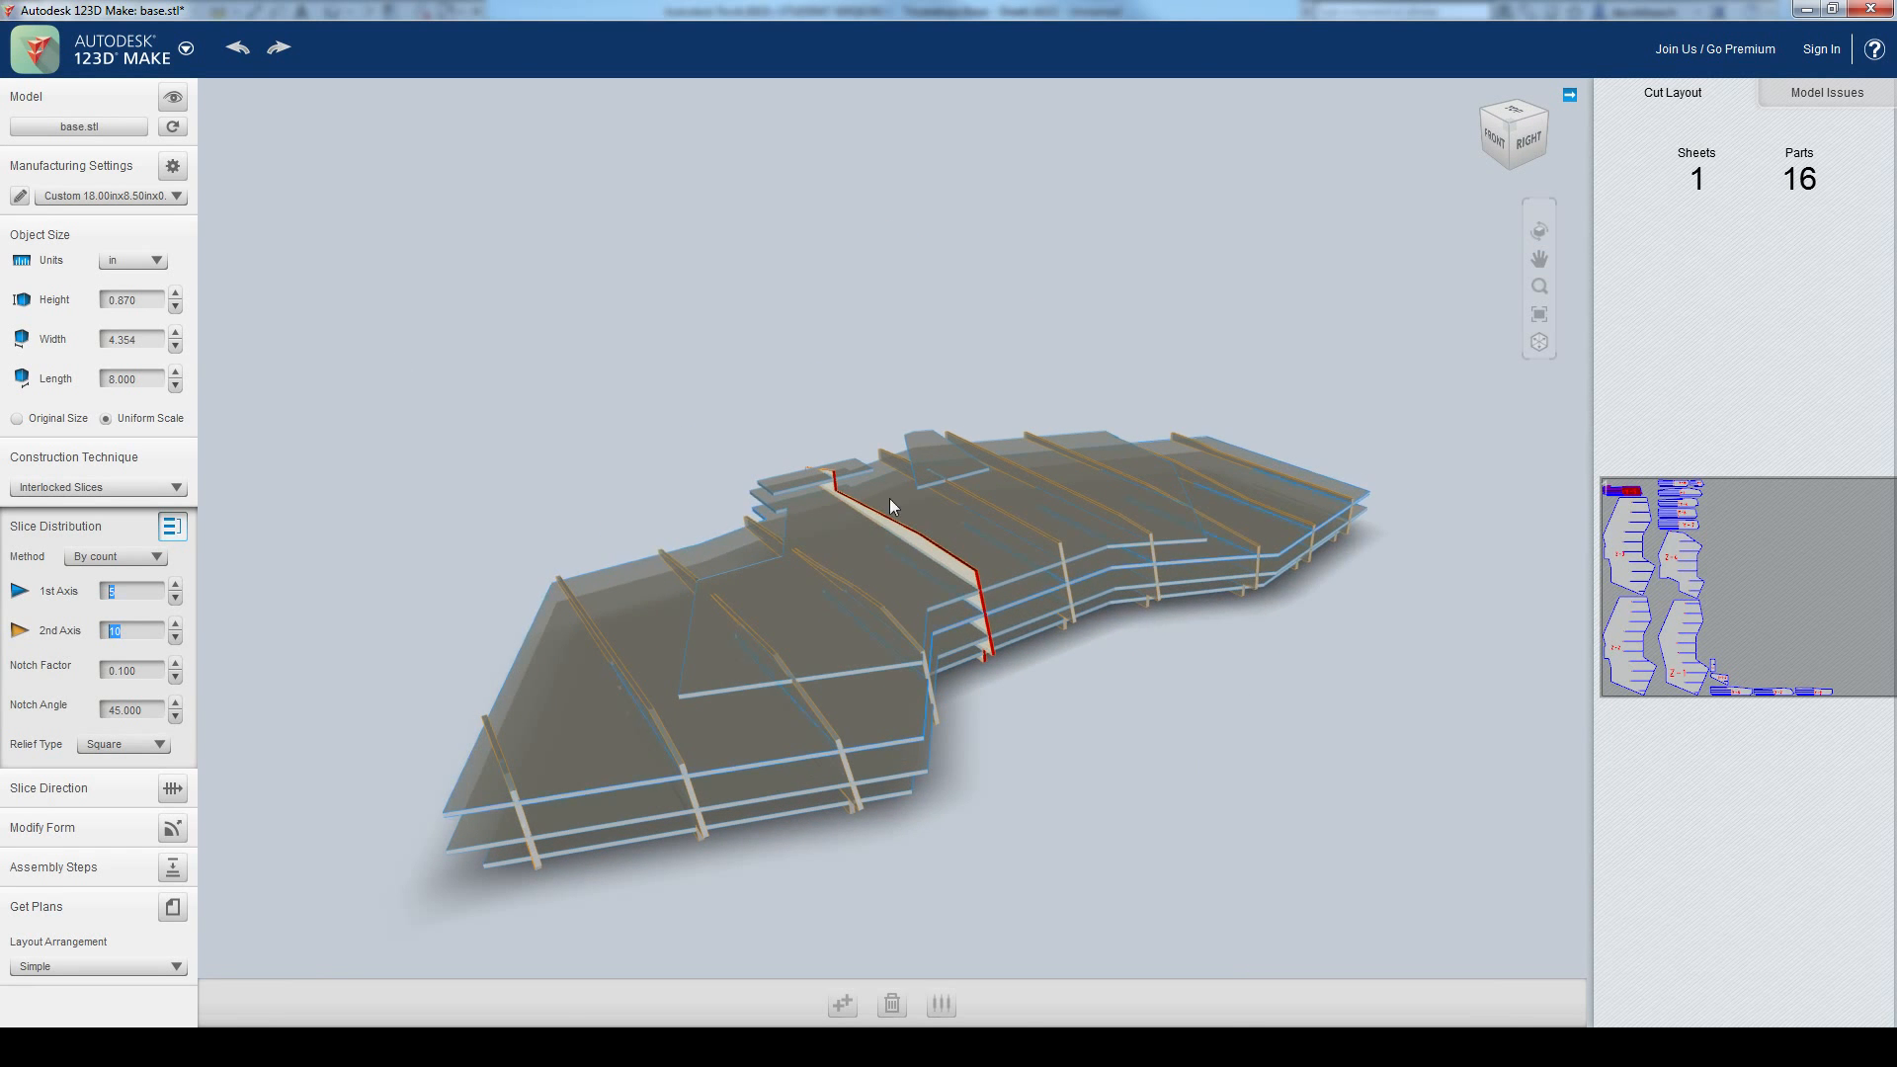
# Step: Return the construction technique to Stacked Slices and inspect the layered base from its left side
pyautogui.click(115, 488)
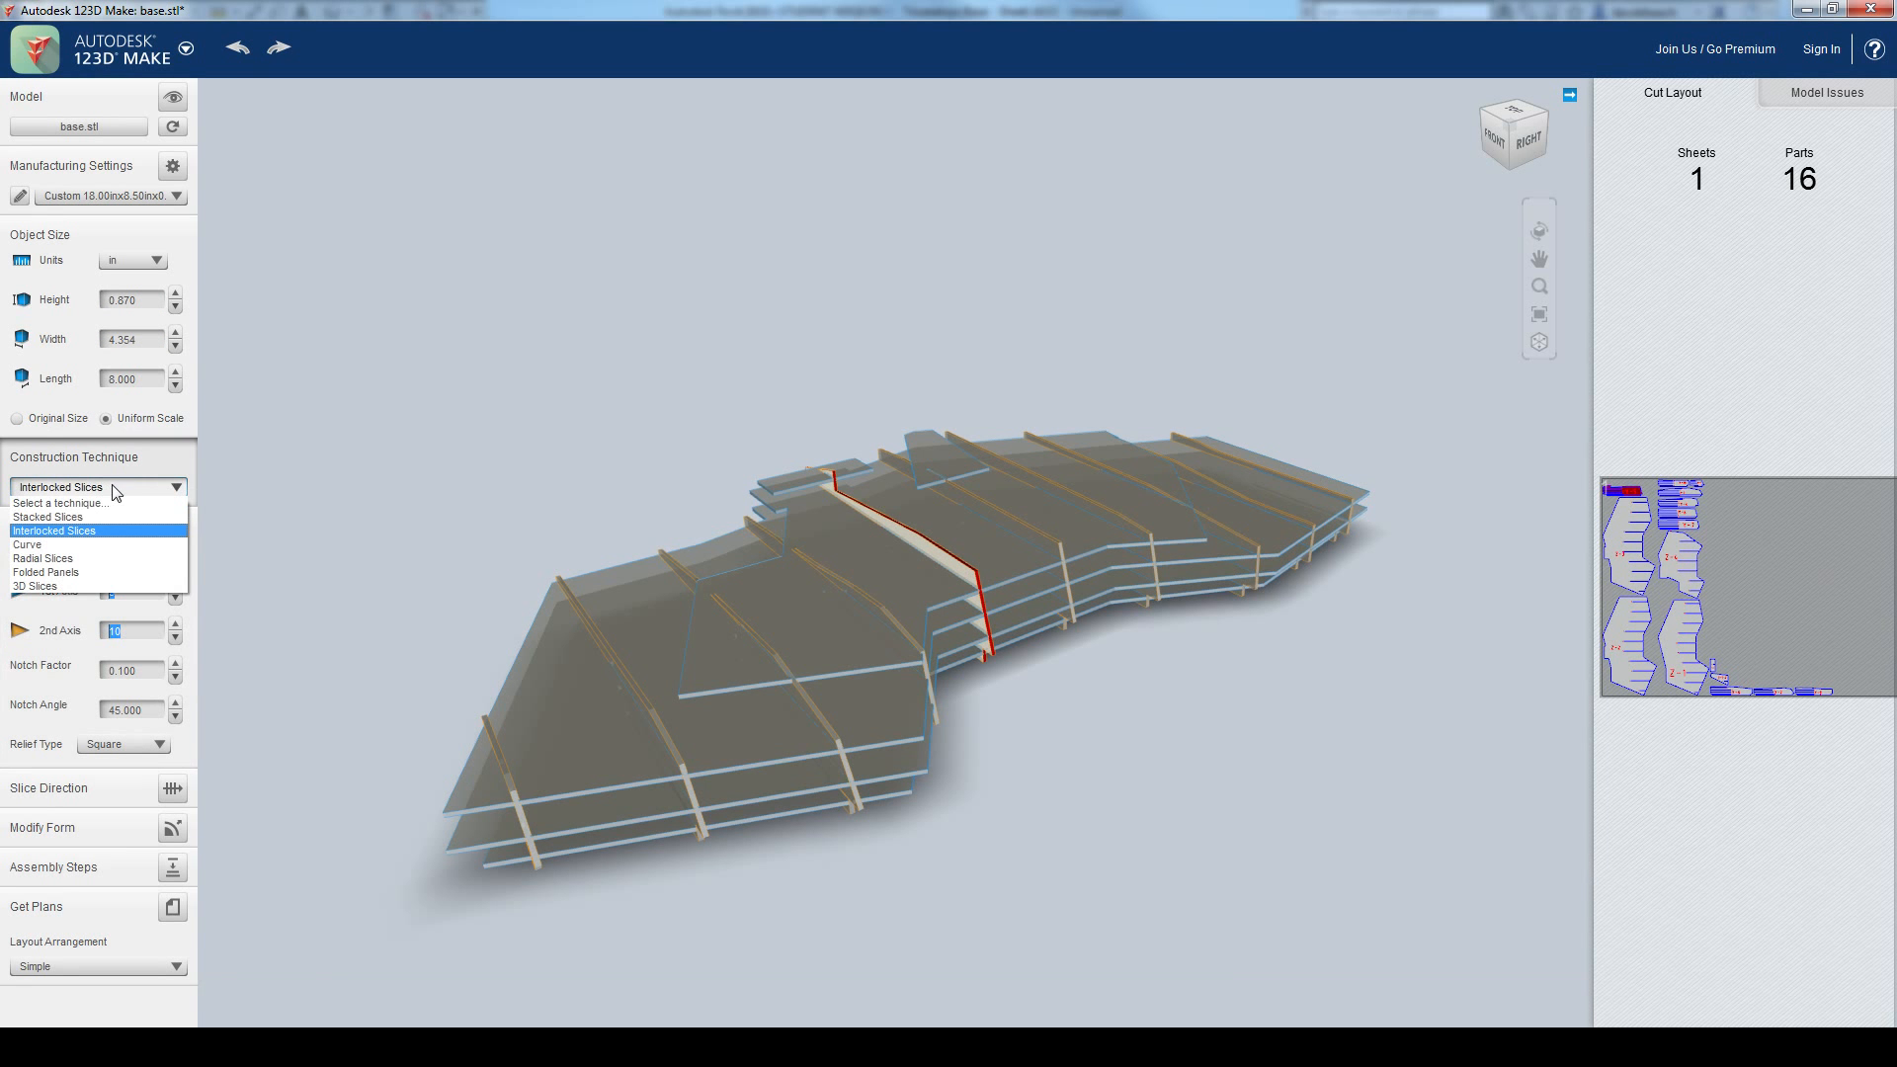
pyautogui.click(99, 515)
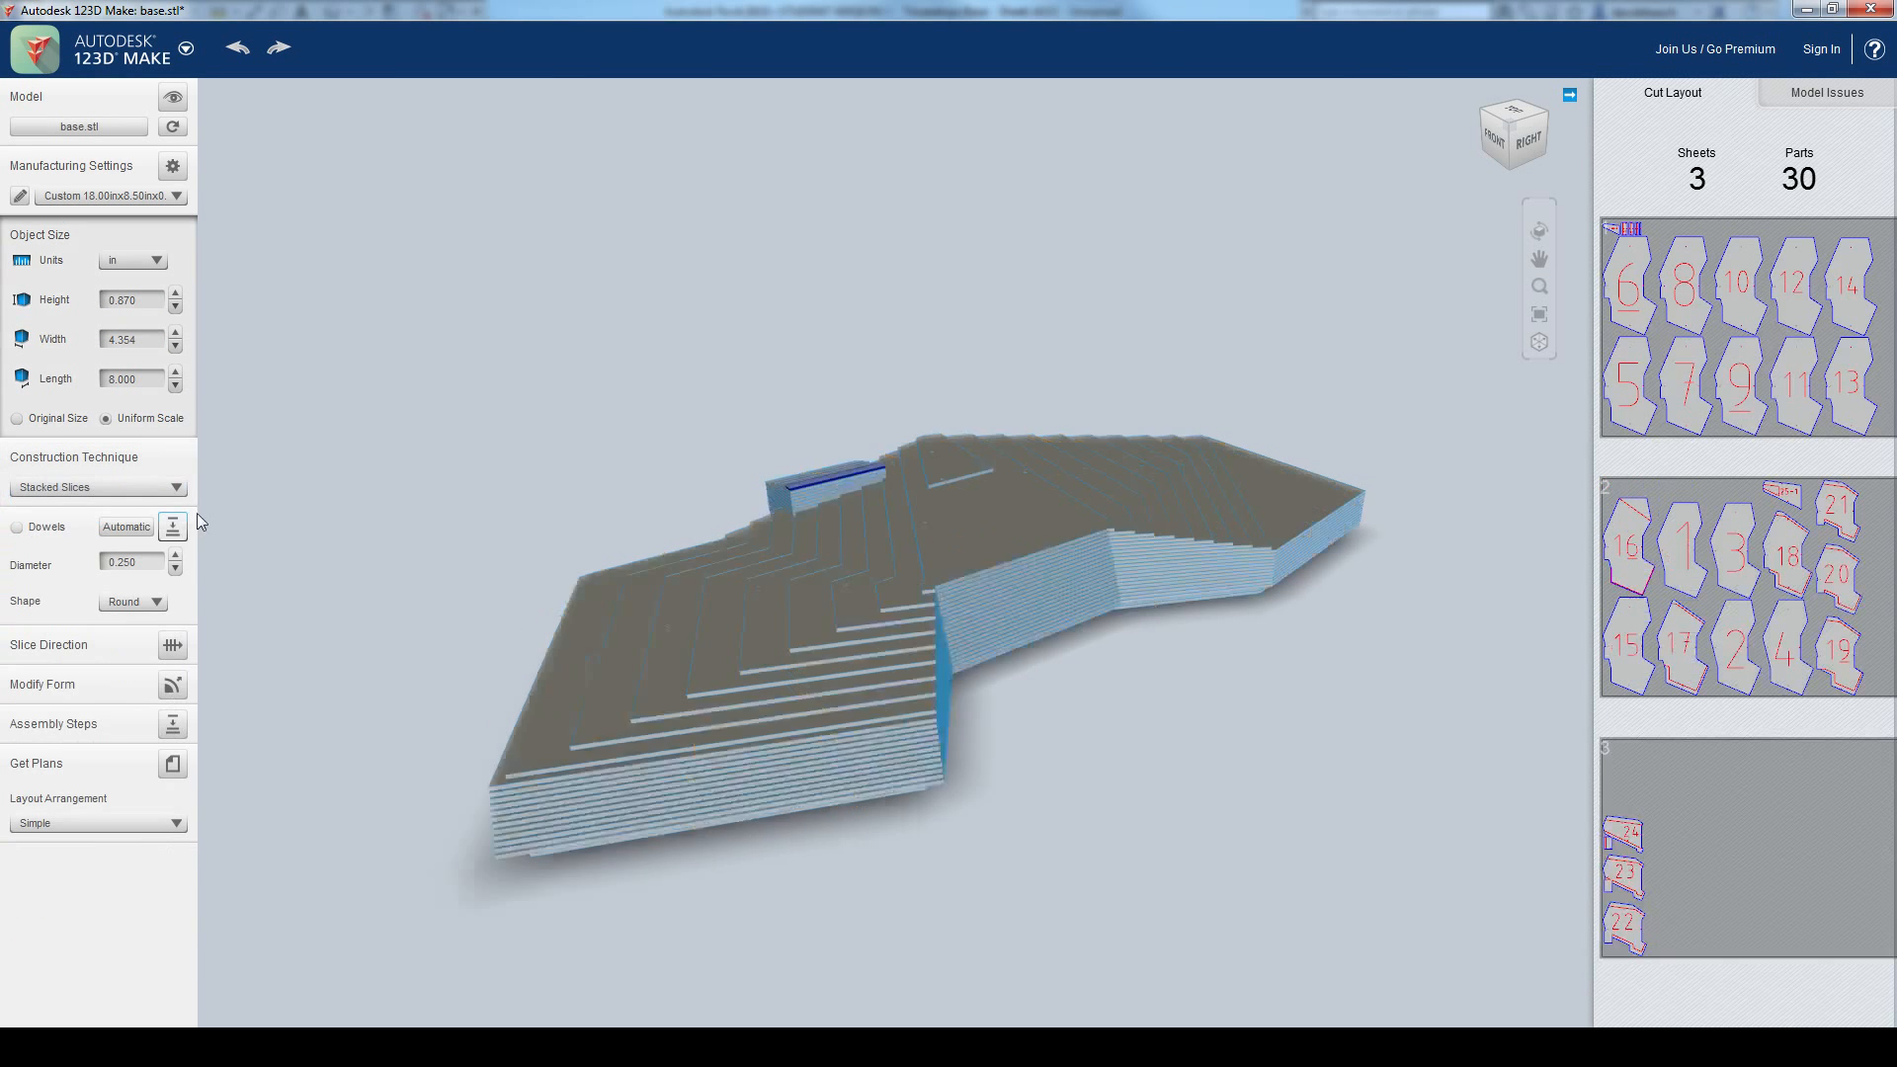
pyautogui.moveTo(1123, 705); pyautogui.dragTo(1278, 820)
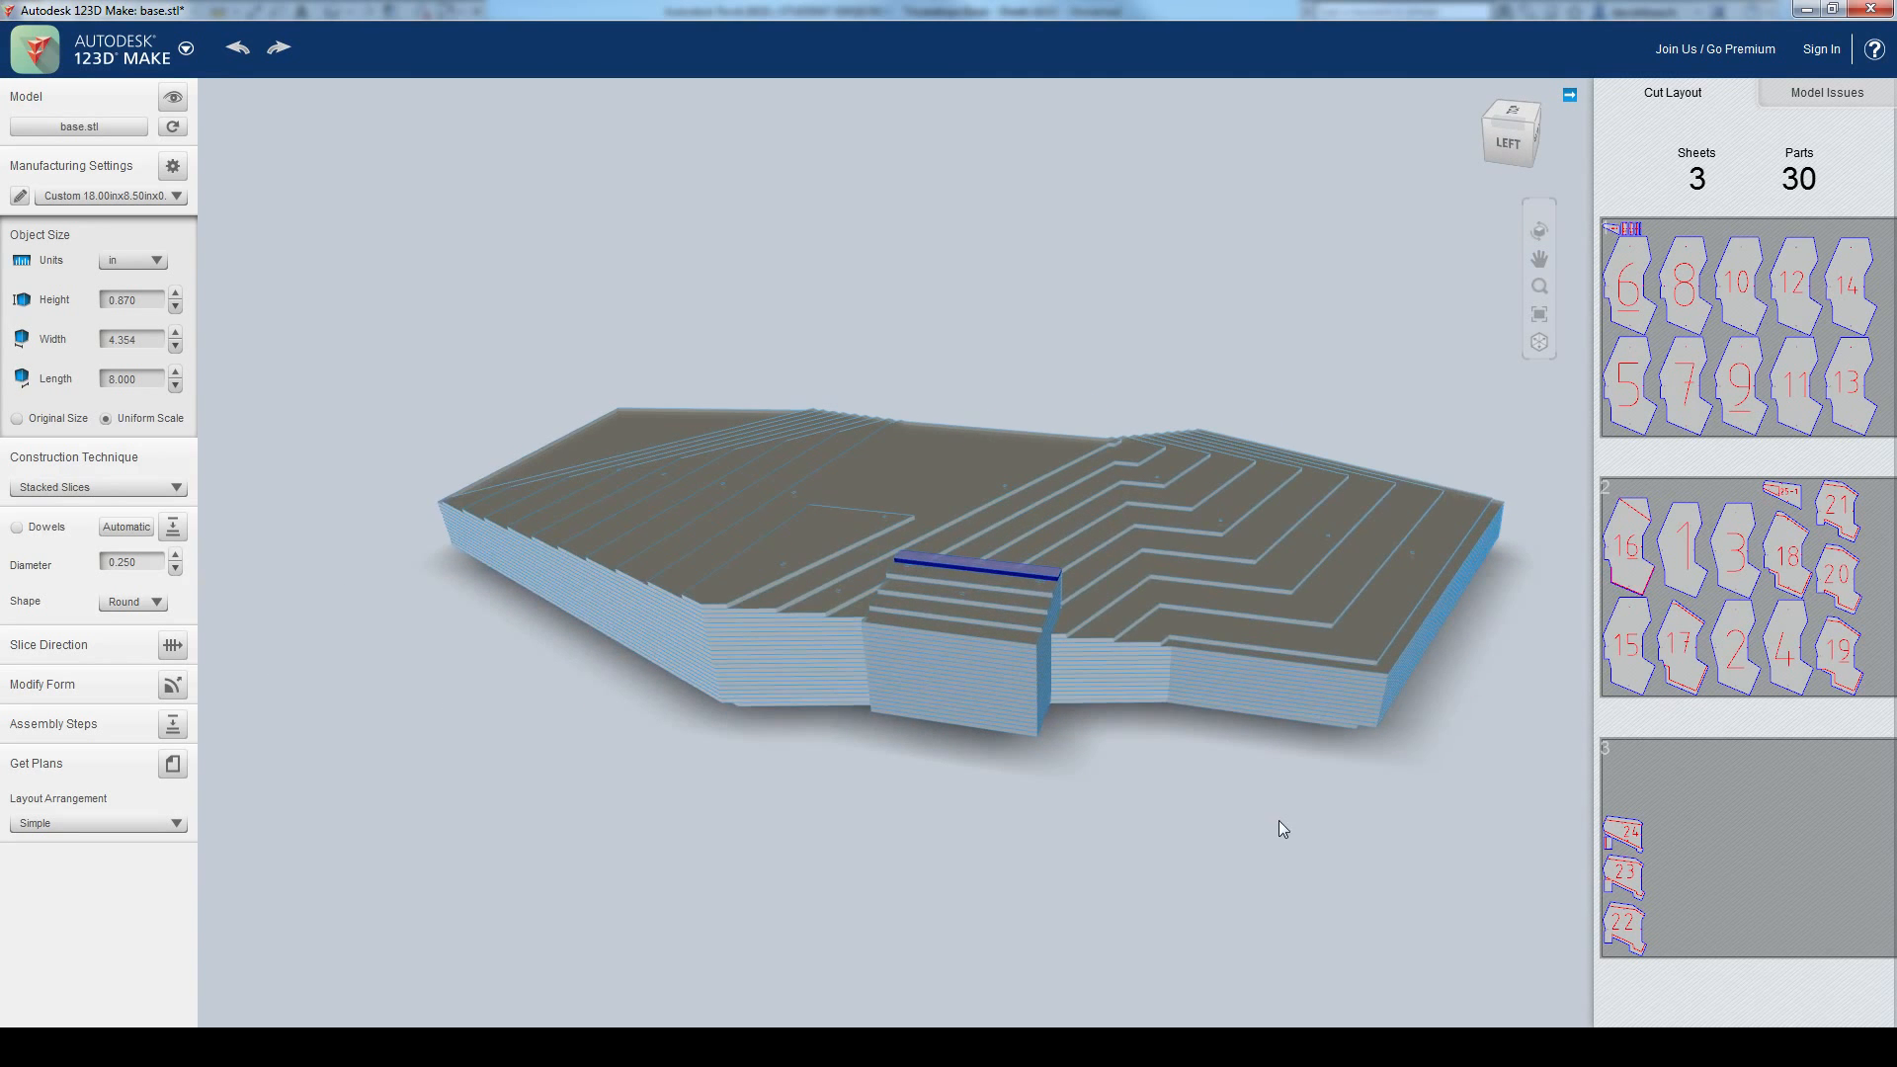